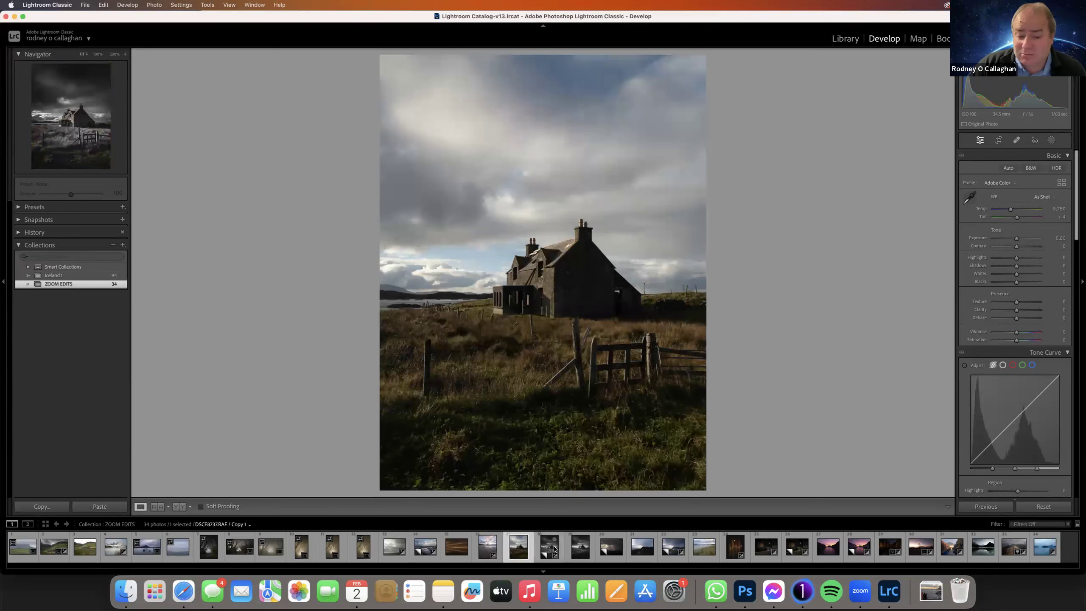
- Browse the ZOOM EDITS collection, viewing the edited and unedited cottage photos, the castle and the ruined building
left_click(554, 549)
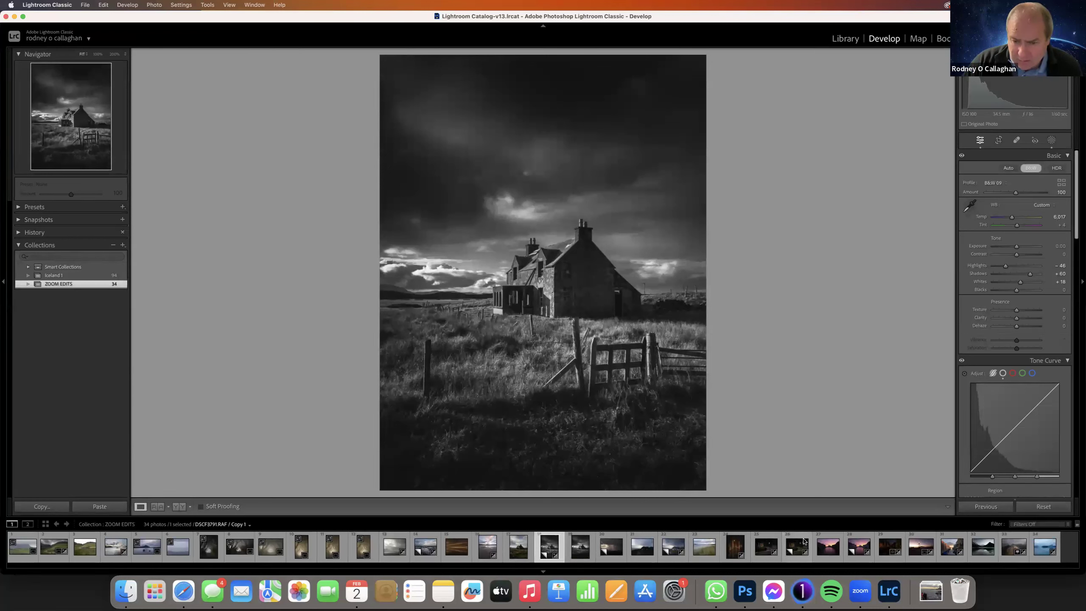
left_click(668, 556)
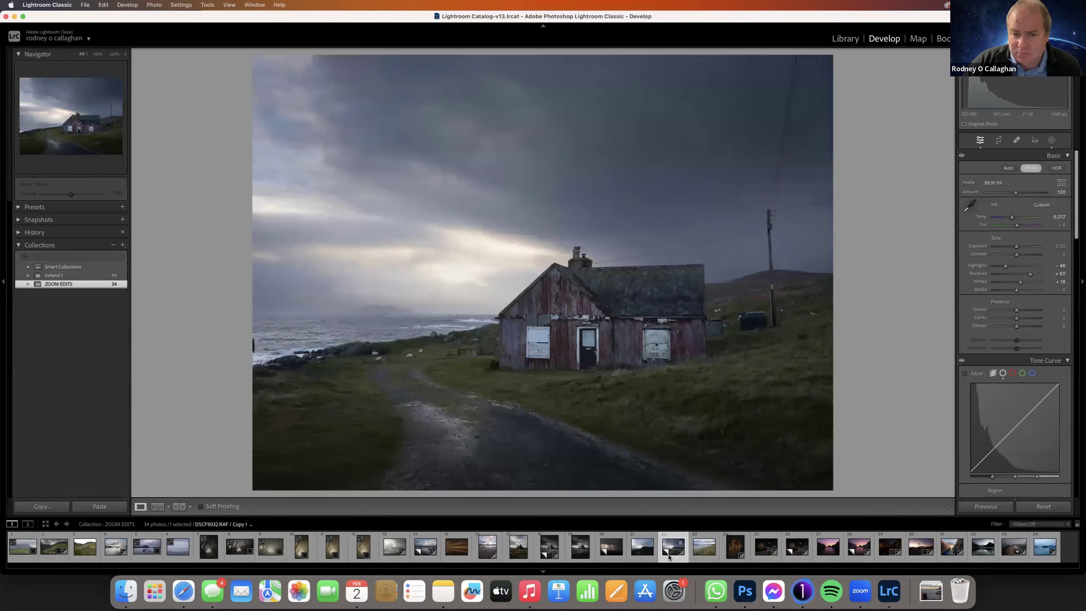
left_click(639, 553)
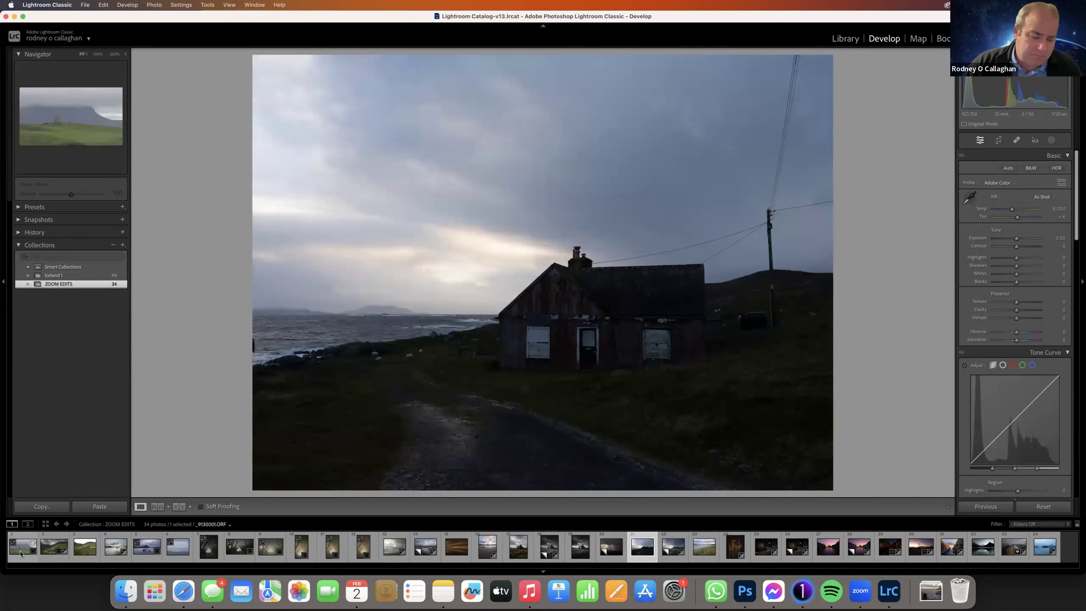
left_click(20, 553)
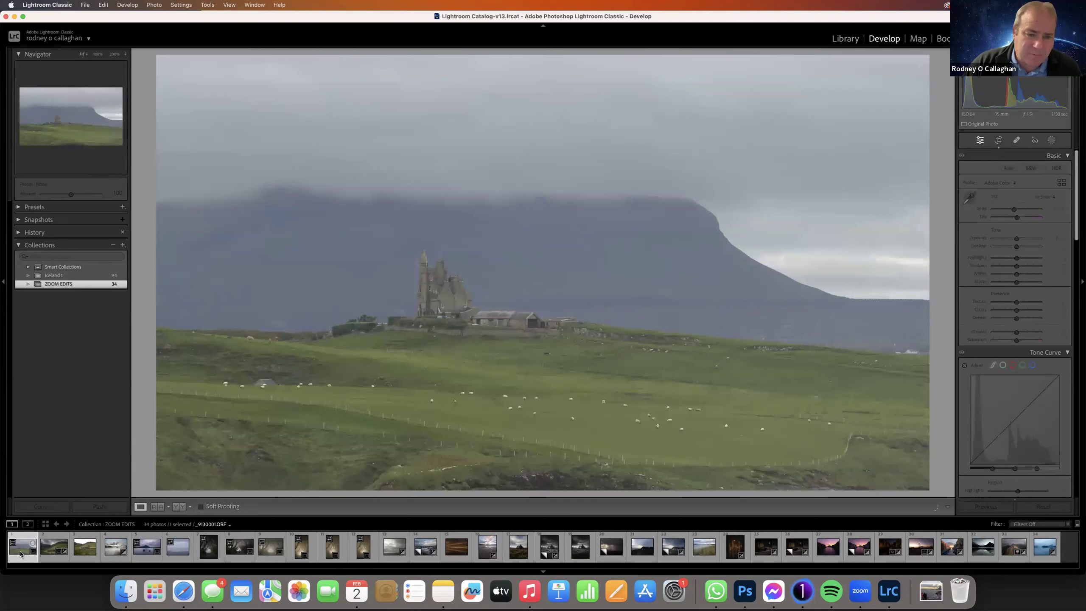
left_click(43, 556)
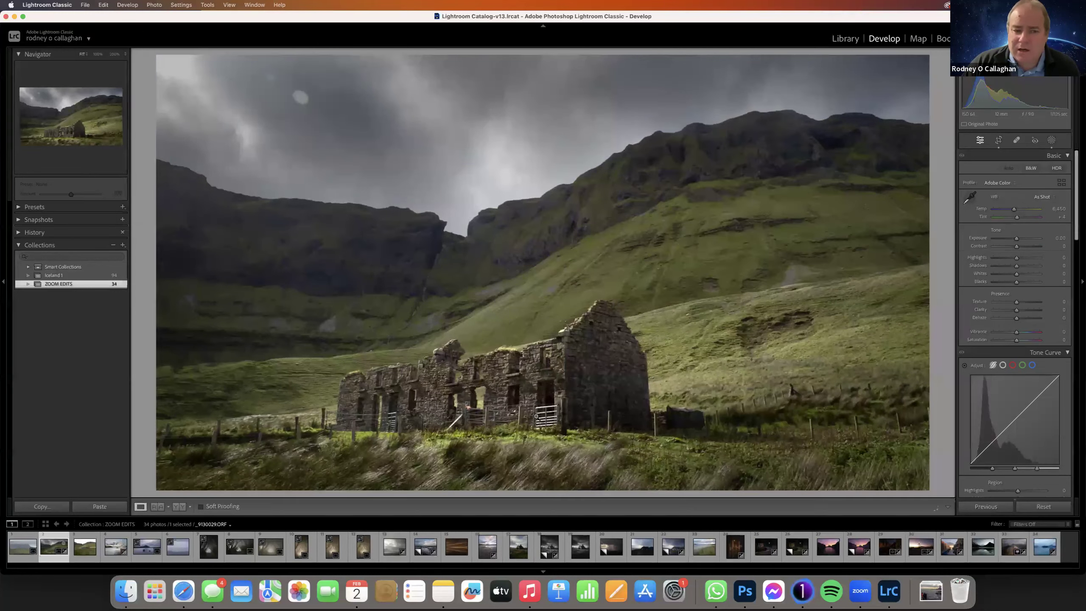
left_click(78, 555)
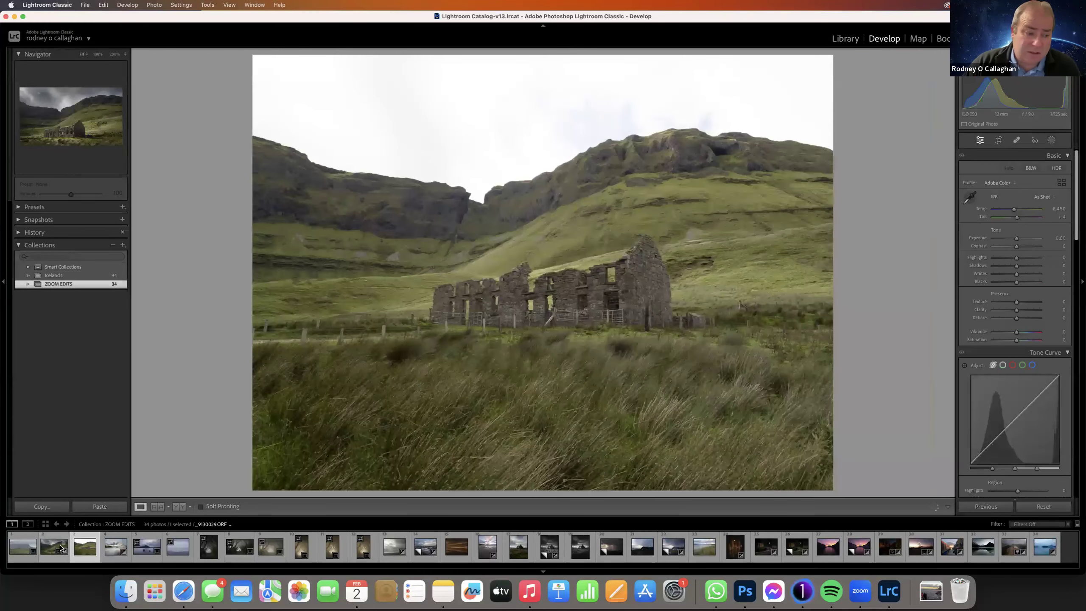
- Create a virtual copy of the edited ruined-building photo and reset all of the copy's develop settings
right_click(60, 547)
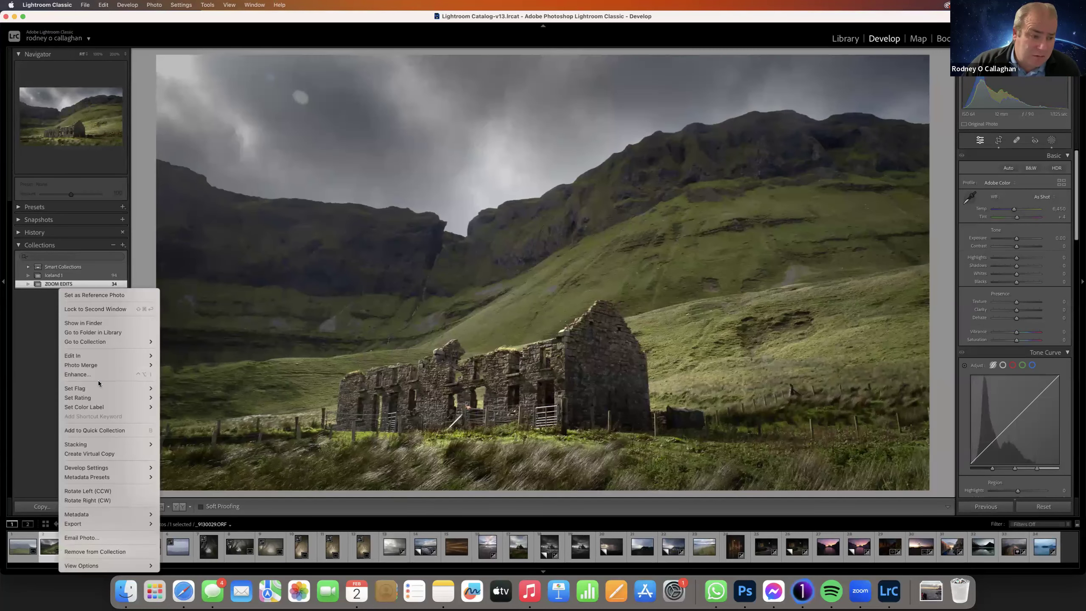
mouse_move(98, 365)
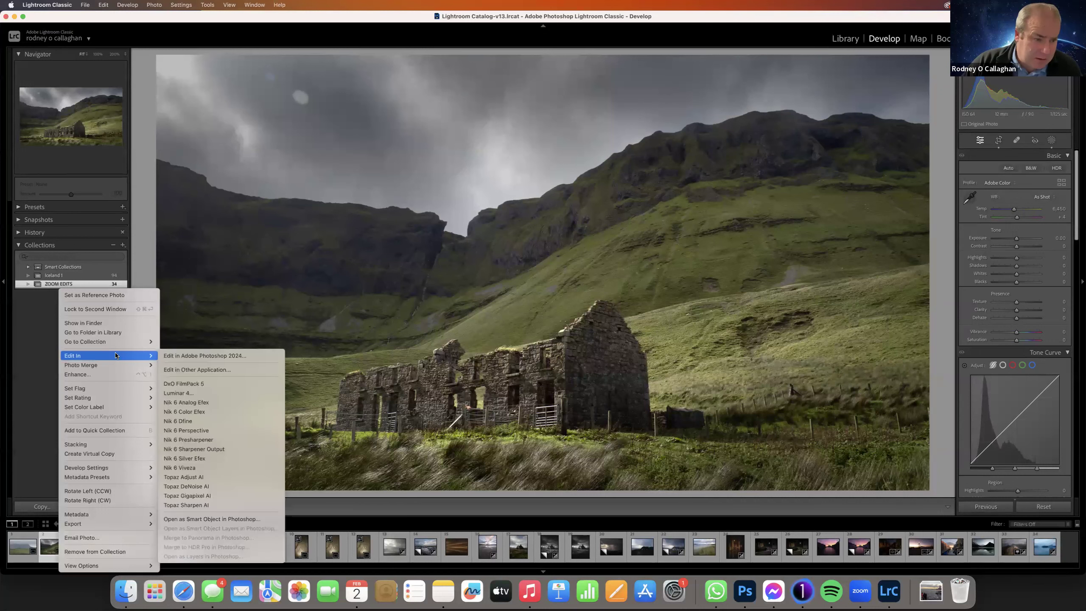
left_click(116, 453)
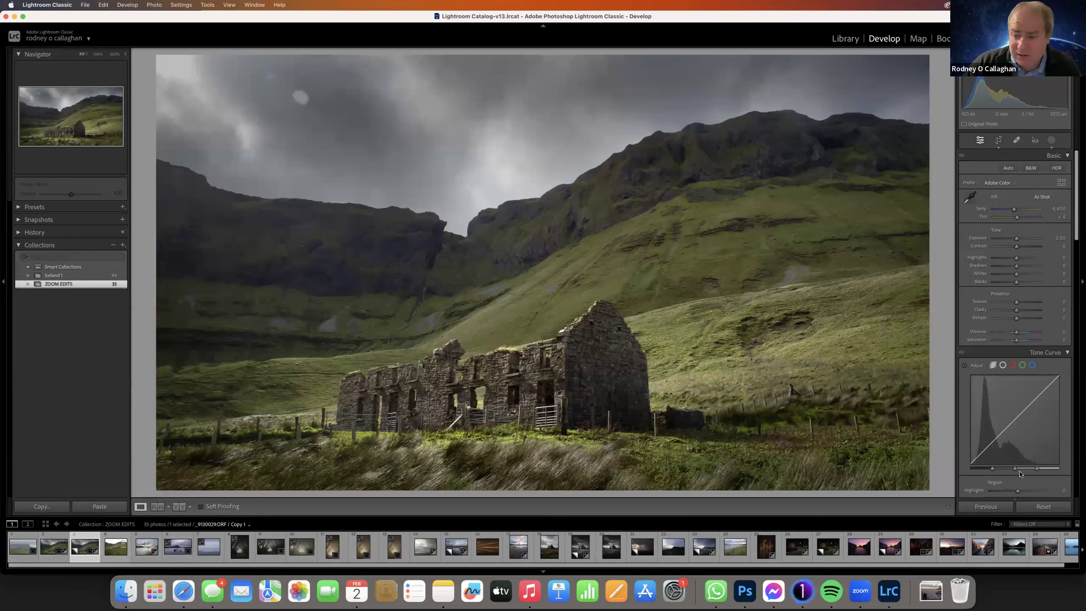
left_click(1036, 506)
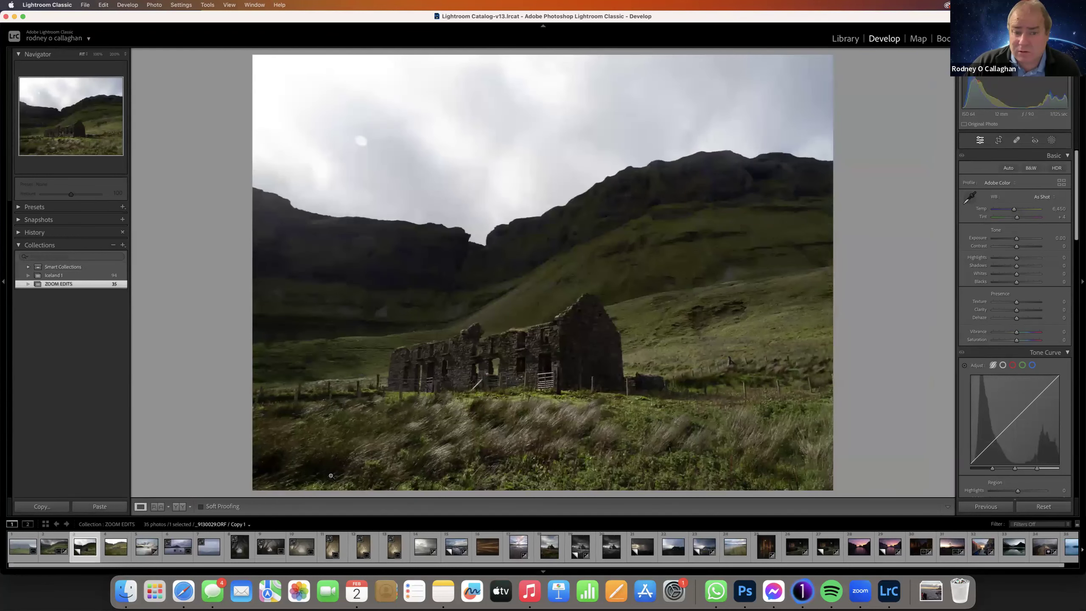
- View the edited ruined-building photo again for comparison and open the castle landscape photo for editing
left_click(54, 547)
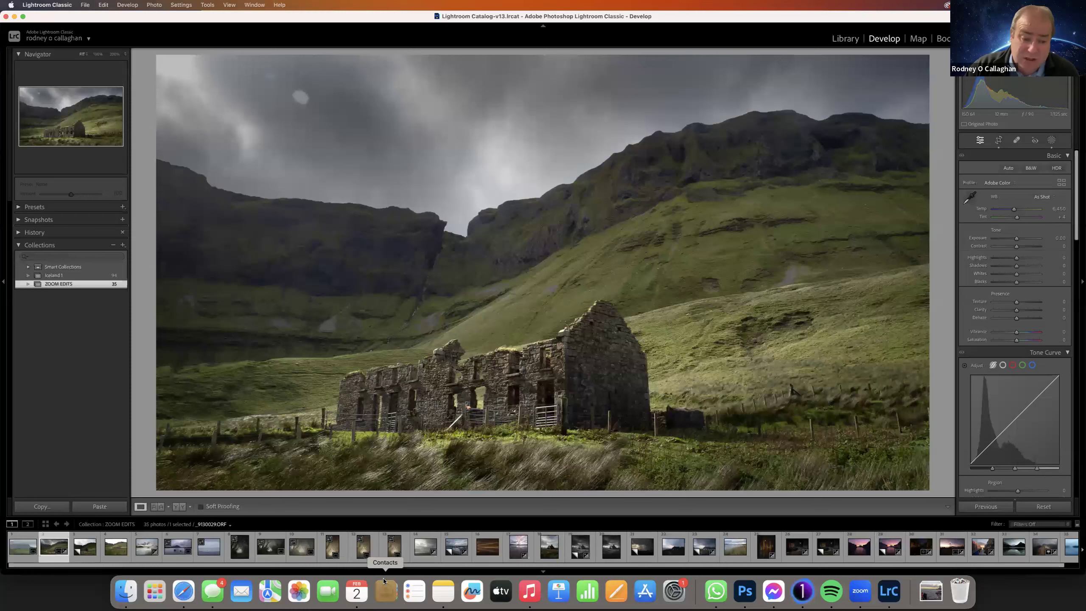
left_click(23, 552)
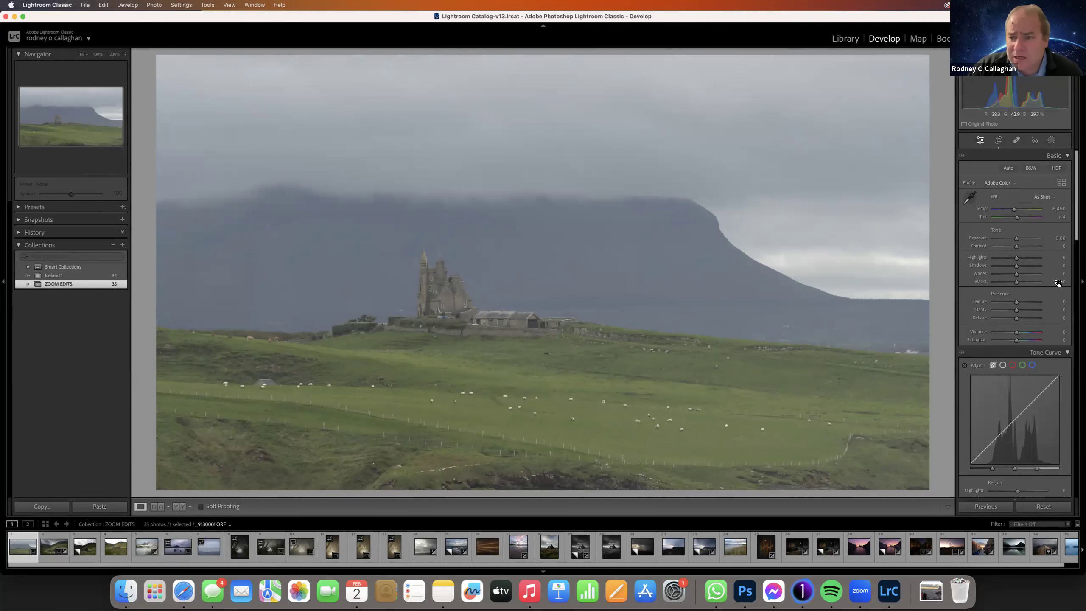
- Try slightly raising and lowering the castle photo's contrast
mouse_move(1017, 247)
left_mouse_down()
mouse_move(1041, 253)
mouse_move(987, 261)
mouse_move(1047, 261)
mouse_move(1011, 269)
mouse_move(1019, 265)
left_mouse_up()
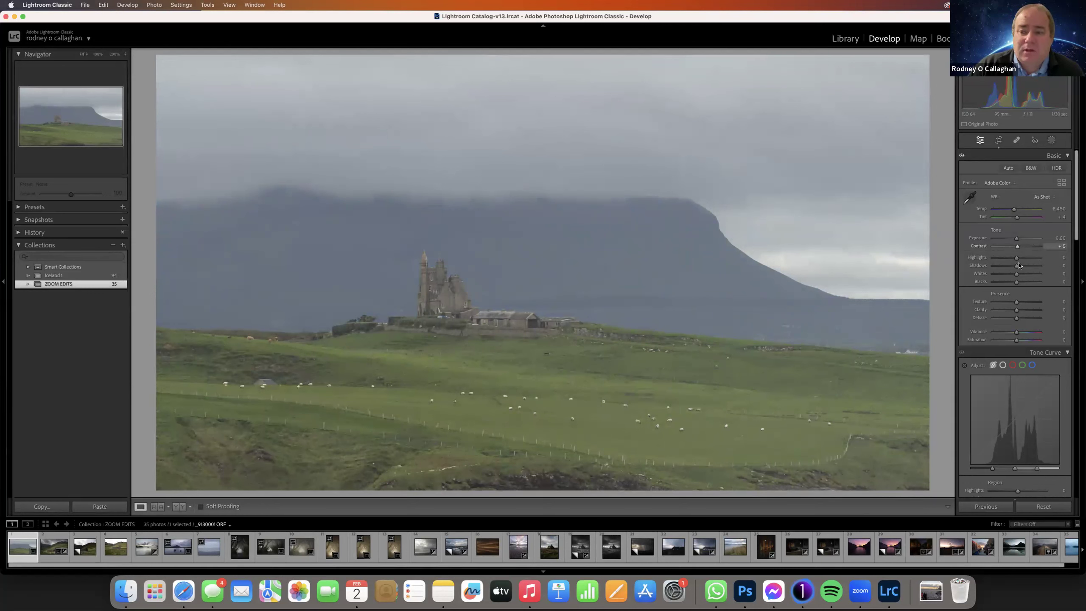
mouse_move(1019, 265)
left_mouse_down()
mouse_move(1009, 271)
mouse_move(1054, 272)
mouse_move(985, 273)
mouse_move(1030, 273)
mouse_move(1009, 274)
mouse_move(1017, 251)
mouse_move(999, 260)
mouse_move(1019, 257)
left_mouse_up()
double_click(1017, 248)
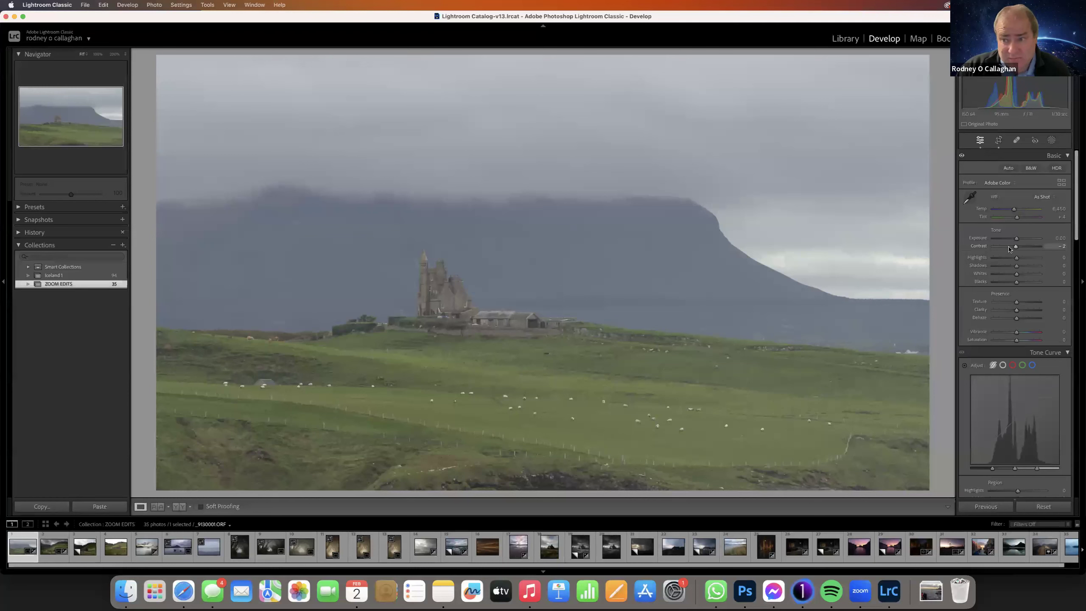
mouse_move(1018, 250)
left_mouse_down()
mouse_move(1054, 250)
mouse_move(1017, 249)
left_mouse_up()
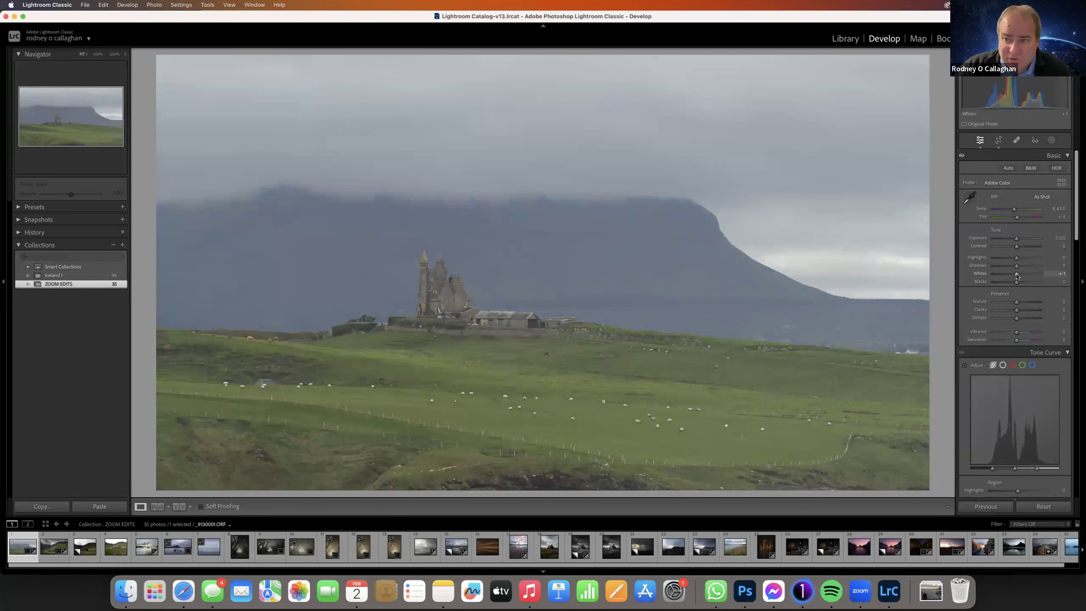
- Set the castle photo's Whites to +12, Blacks to +5 and Contrast to +13
mouse_move(1018, 276)
left_mouse_down()
mouse_move(1033, 277)
mouse_move(1020, 283)
left_mouse_up()
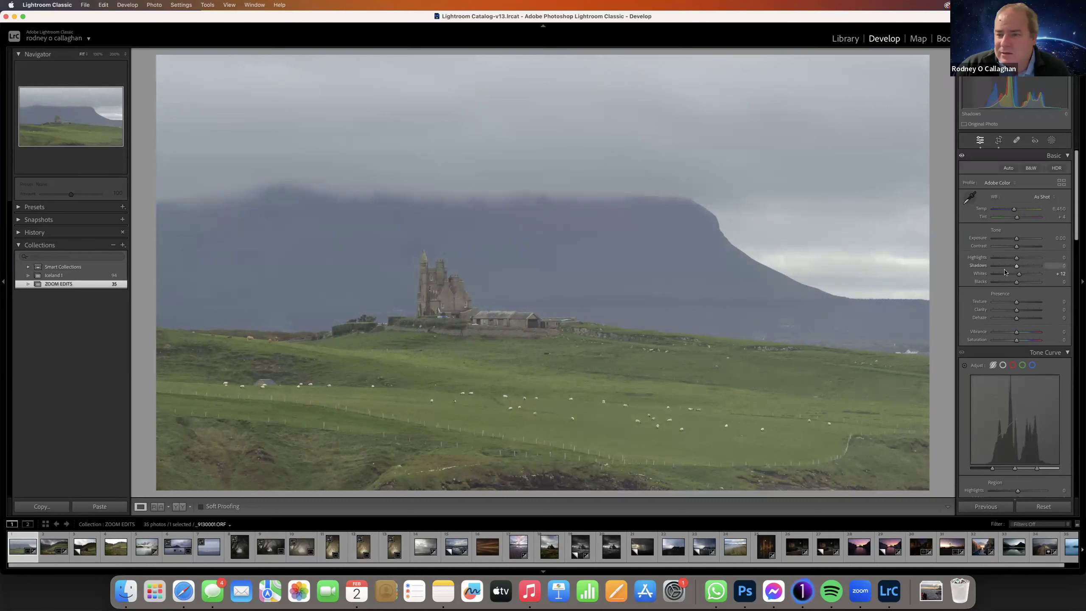
mouse_move(1017, 285)
left_mouse_down()
mouse_move(1001, 289)
mouse_move(1017, 290)
left_mouse_up()
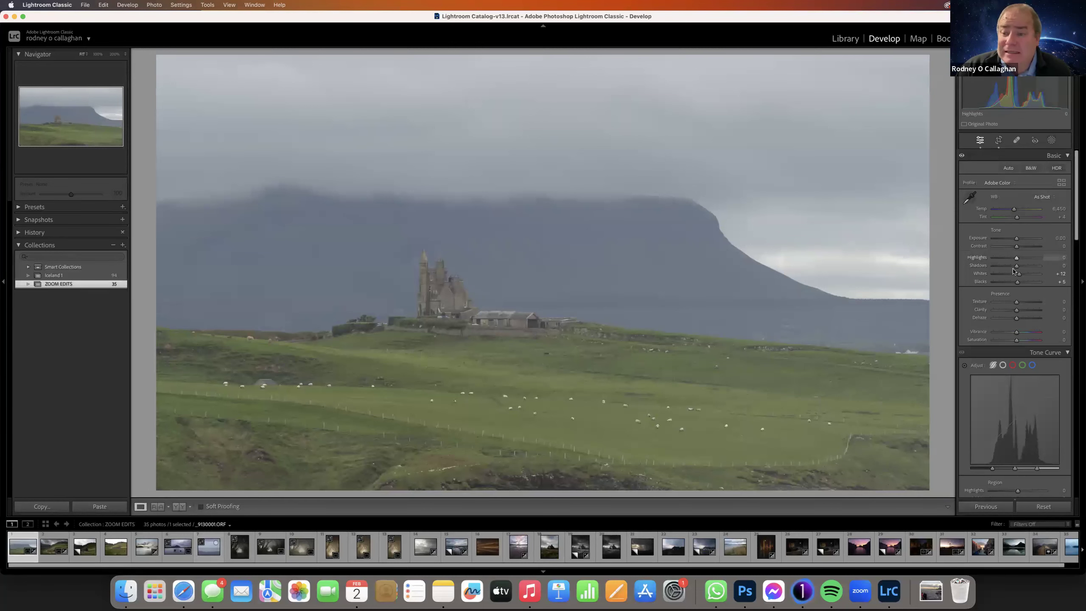
left_click_drag(1015, 252, 1026, 259)
left_click_drag(1027, 246, 1020, 246)
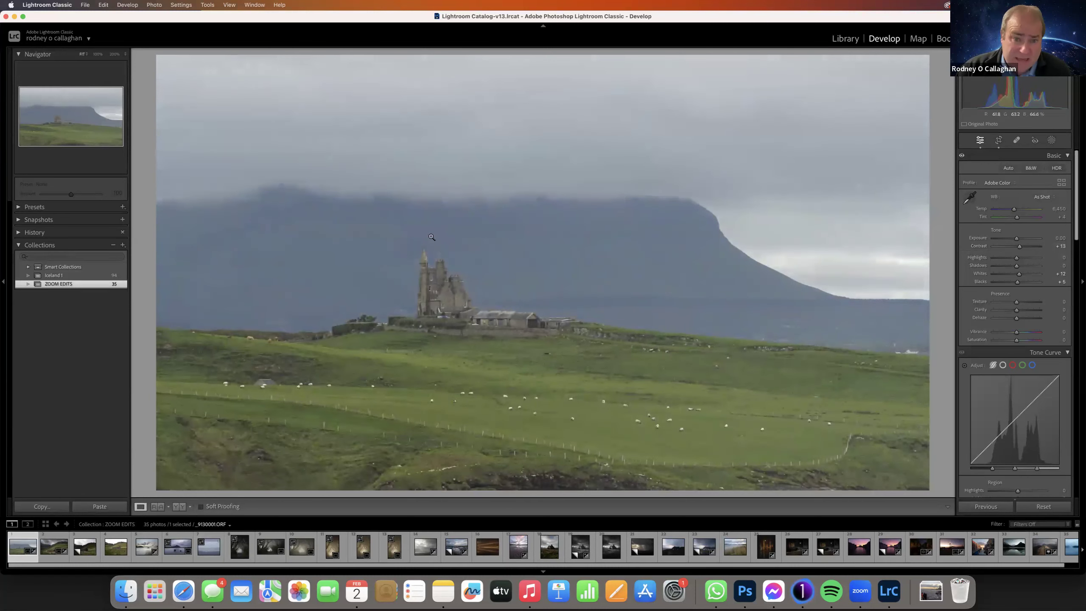
- Reset Whites to 0, try Contrast at +74 and return Contrast to 0
double_click(1018, 274)
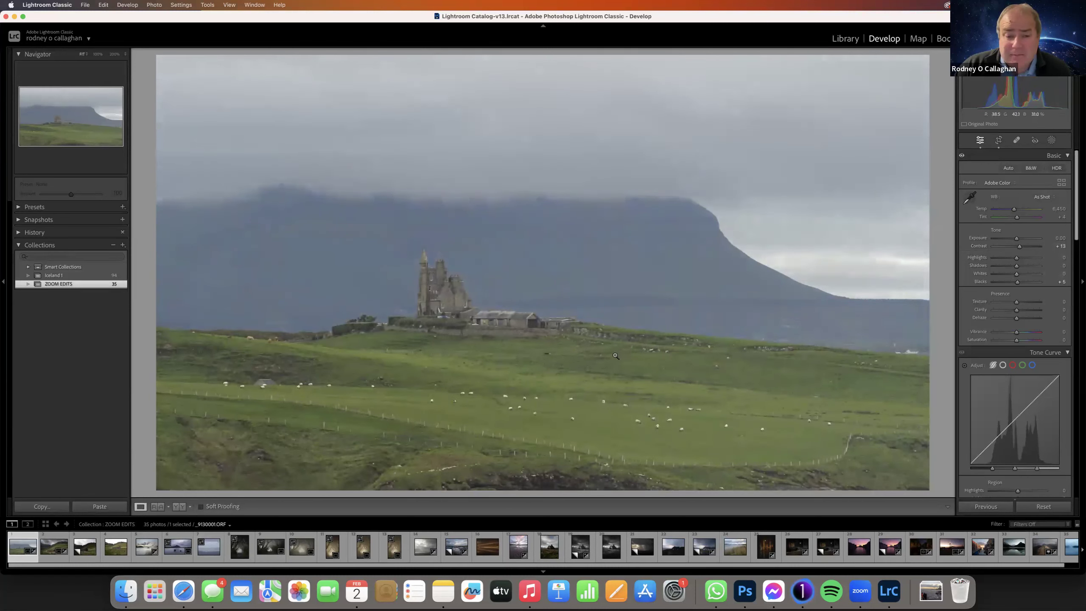
left_click_drag(1020, 247, 1033, 247)
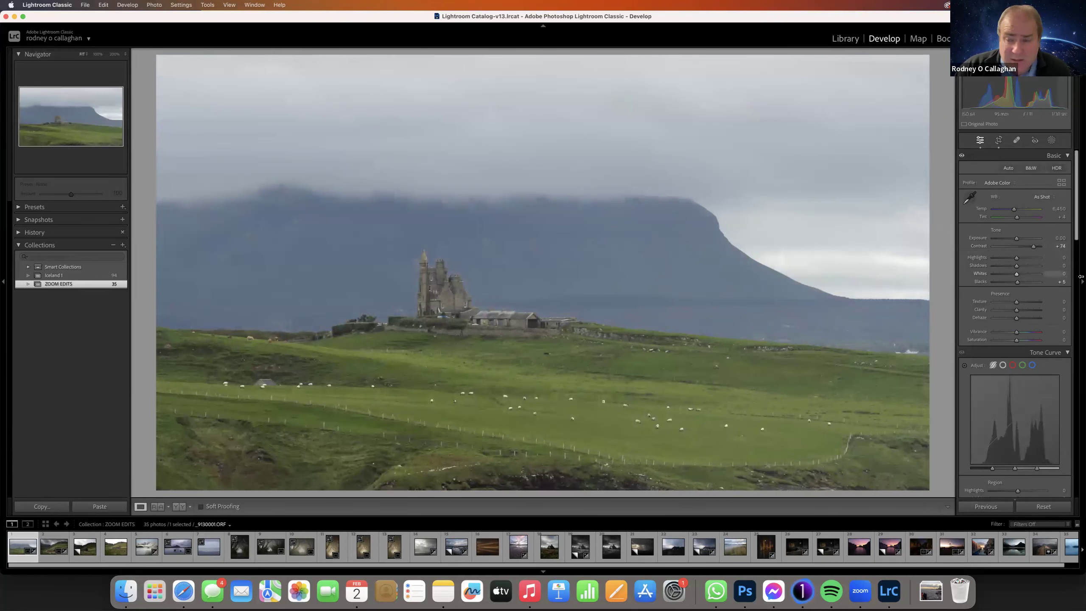
left_click_drag(1034, 249, 1036, 249)
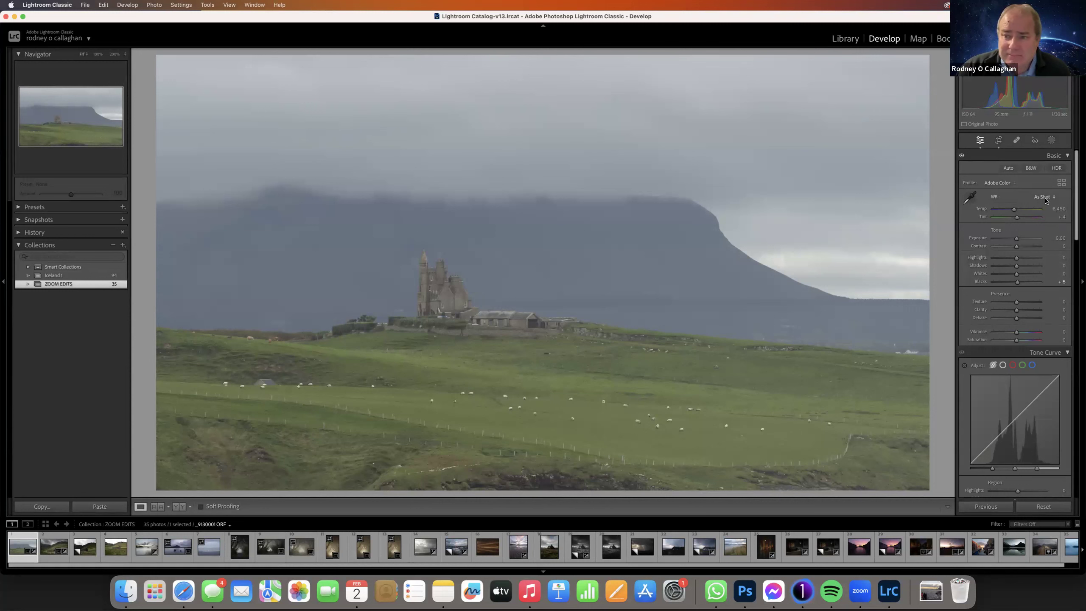
- Try the Auto white balance preset on the castle photo and switch back to As Shot
left_click(1045, 201)
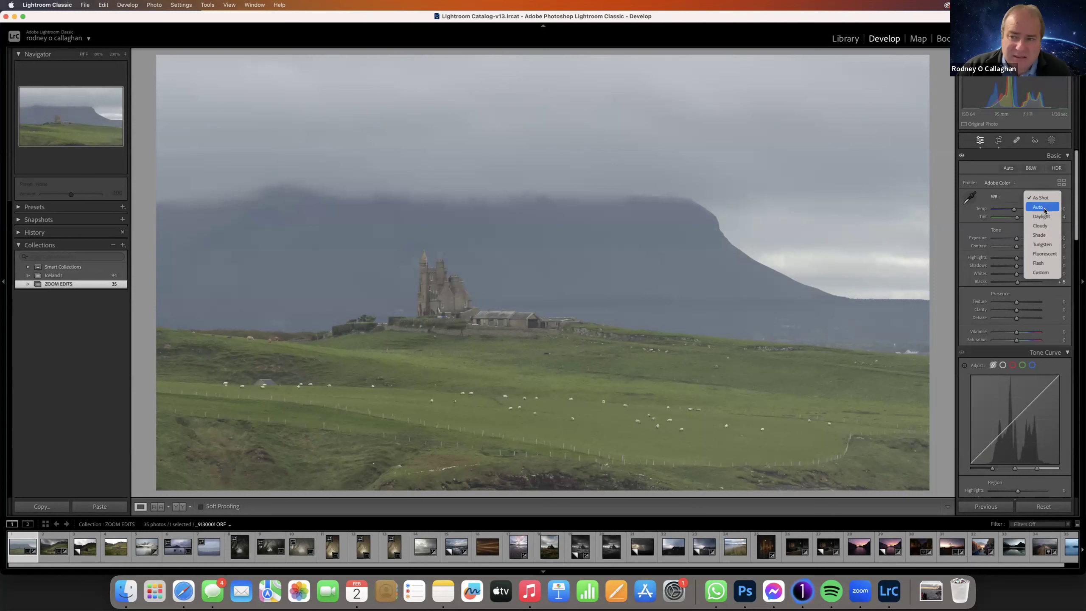
left_click(1045, 209)
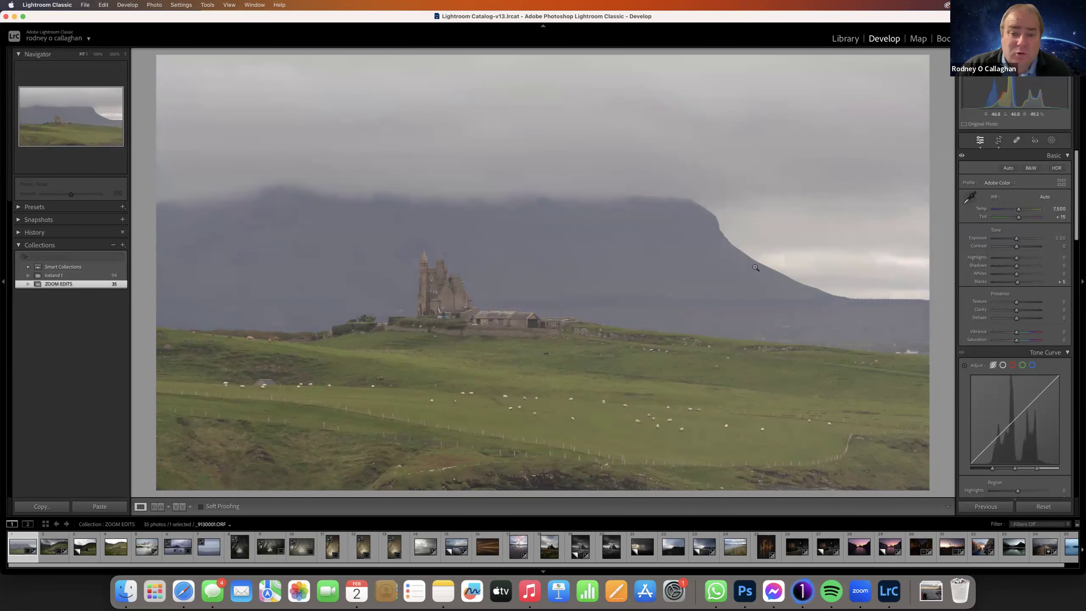
left_click(1048, 197)
left_click(1048, 189)
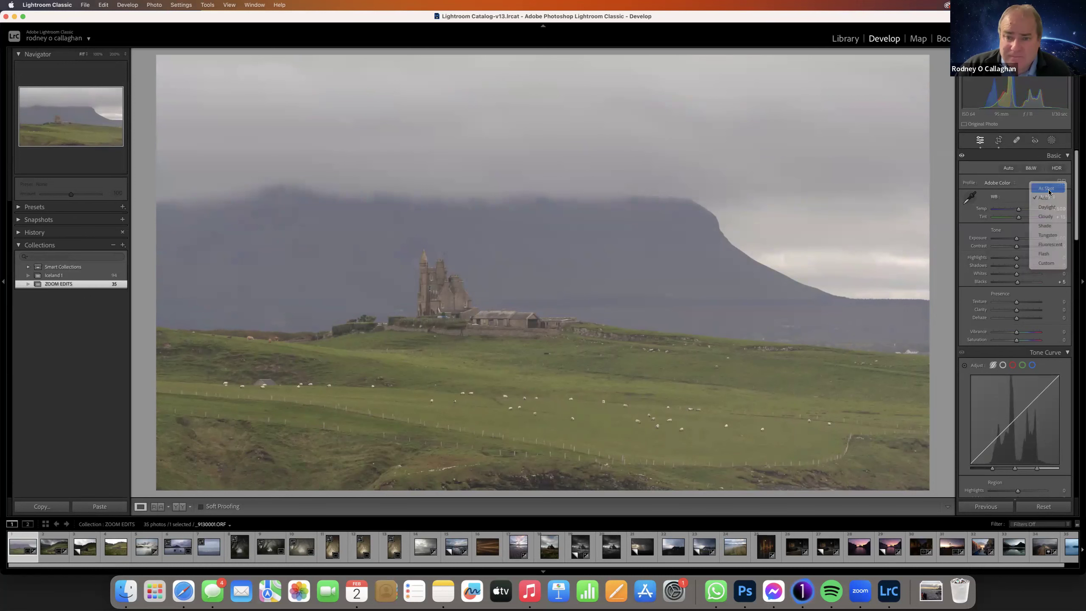
- Sample a neutral white balance from the low cloud above the mountain and set the temperature to 6,922
left_click(970, 196)
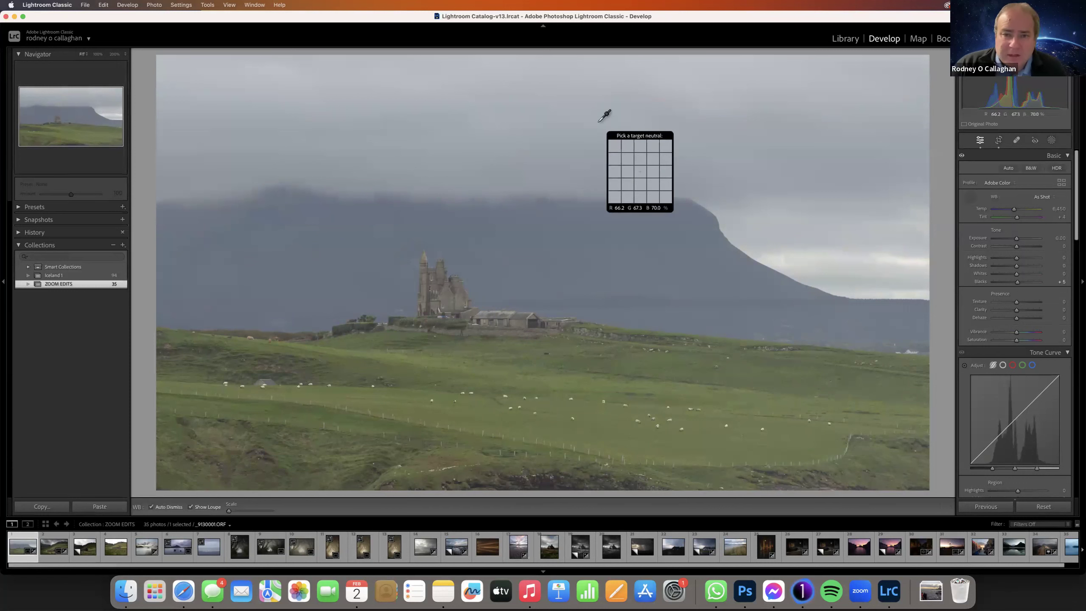
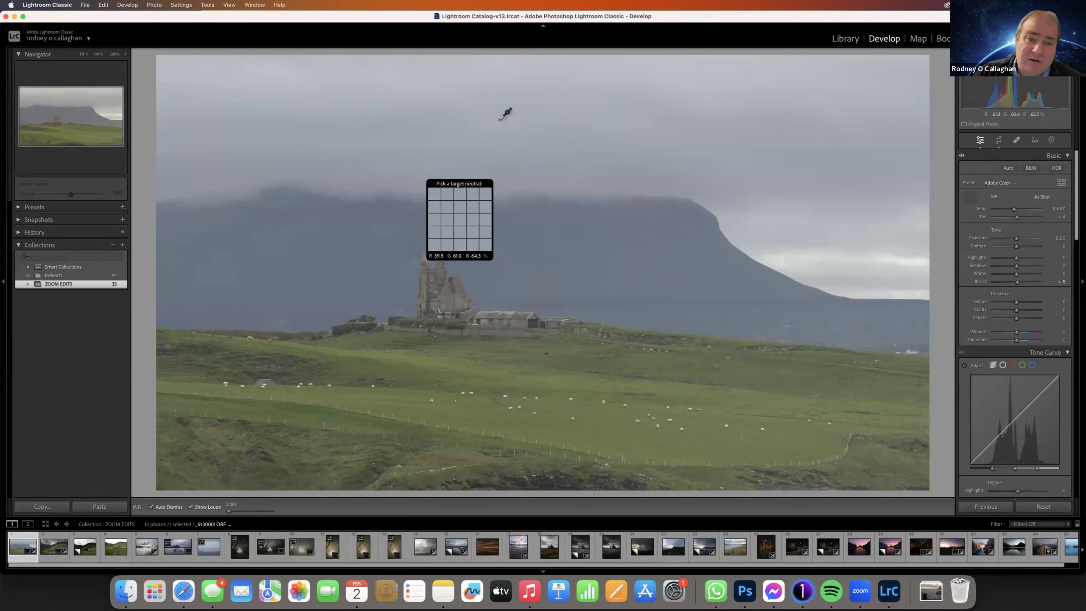
left_click(335, 166)
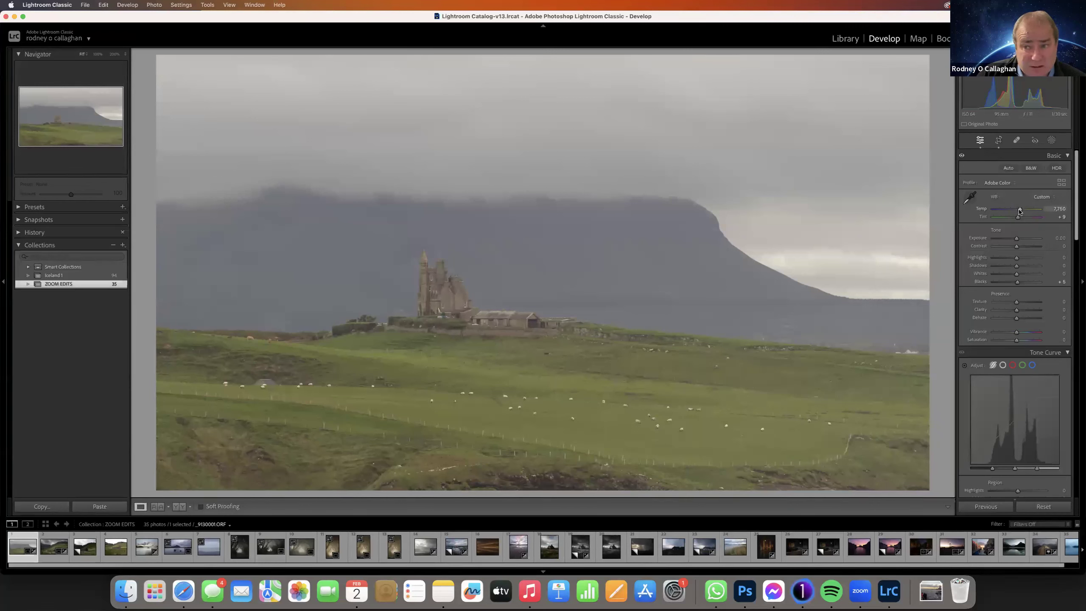
left_click_drag(1019, 211, 1016, 212)
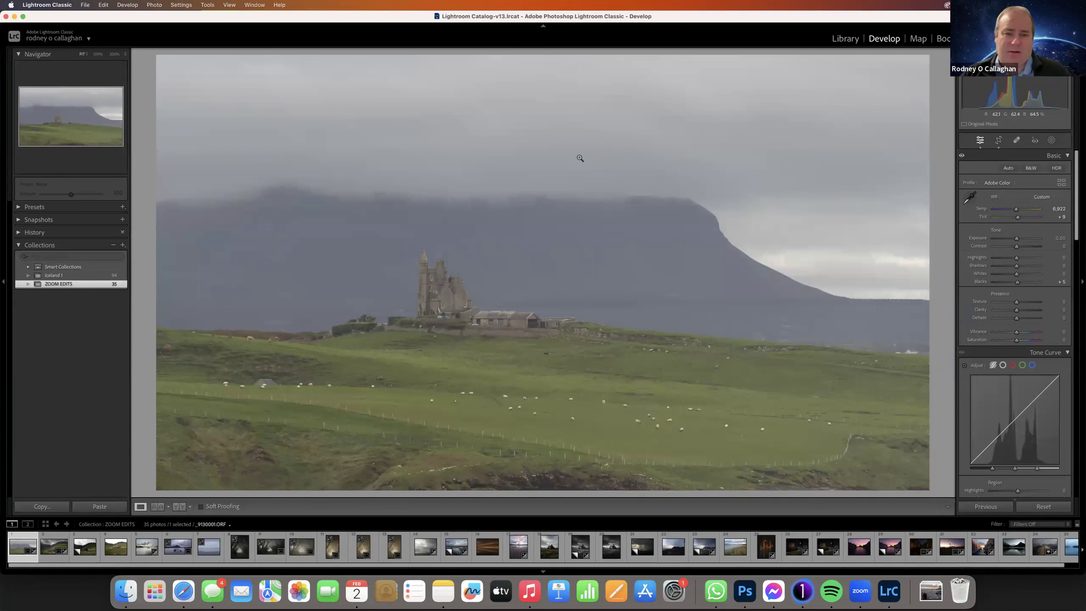
- Set the castle photo's overall Highlights to -31 and Shadows to +15
left_click(1051, 140)
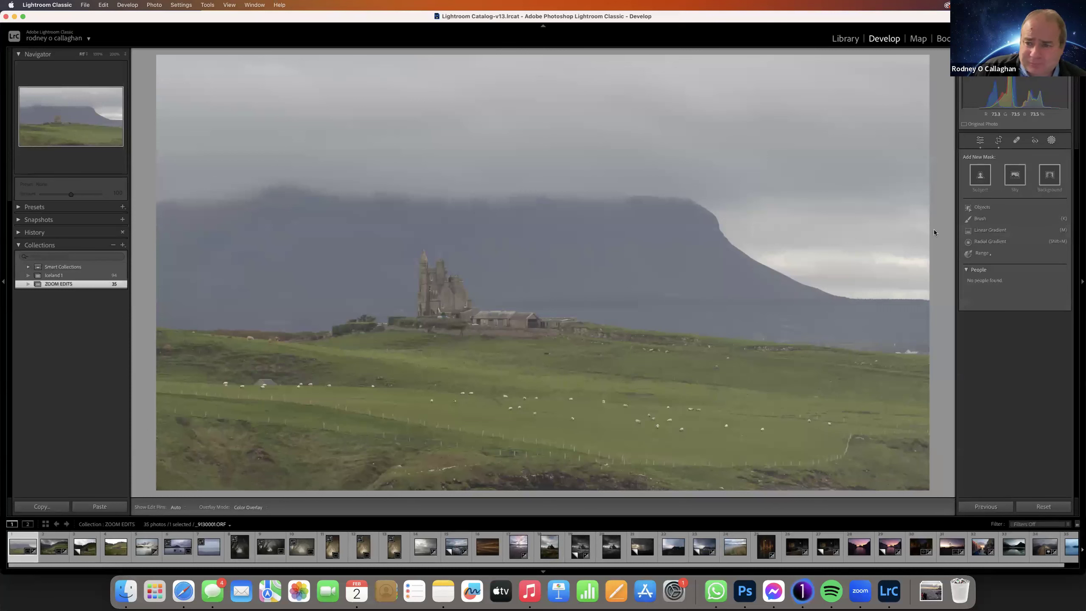
left_click(980, 140)
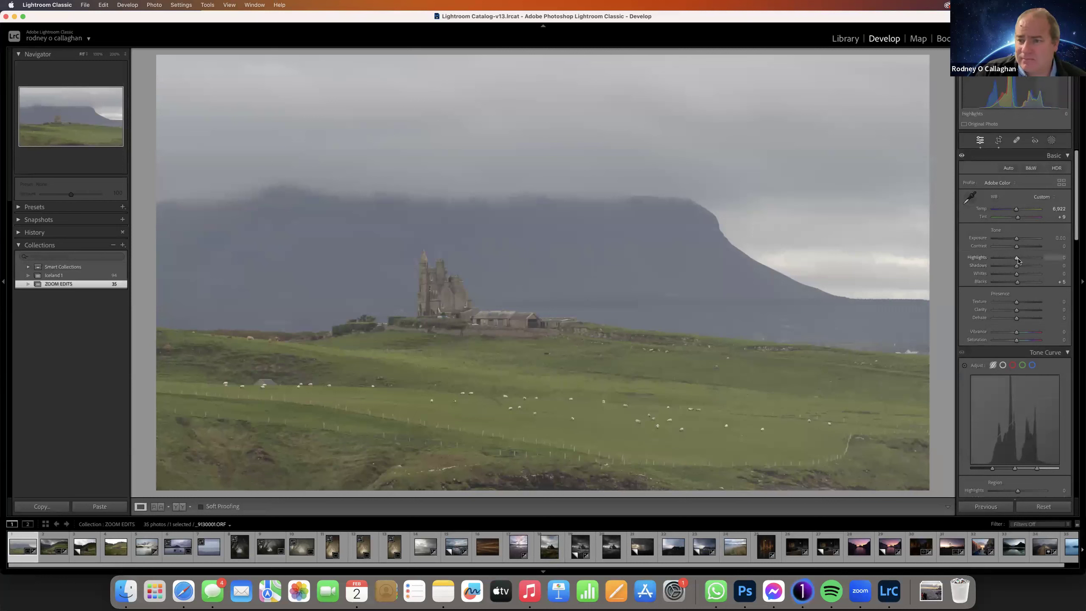
left_click_drag(1018, 258, 1010, 259)
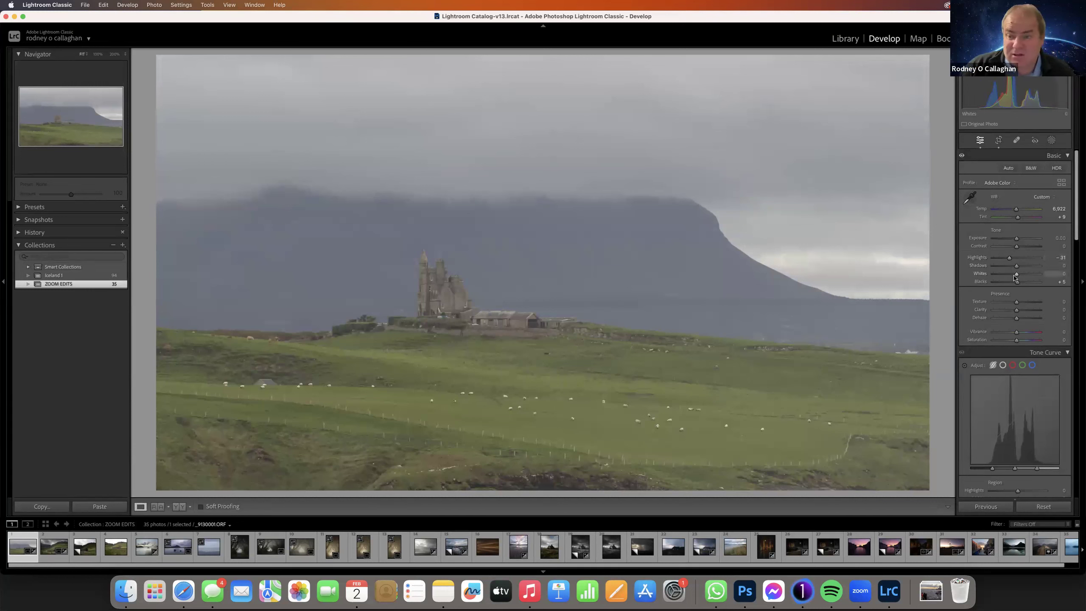
left_click_drag(1017, 266, 1020, 265)
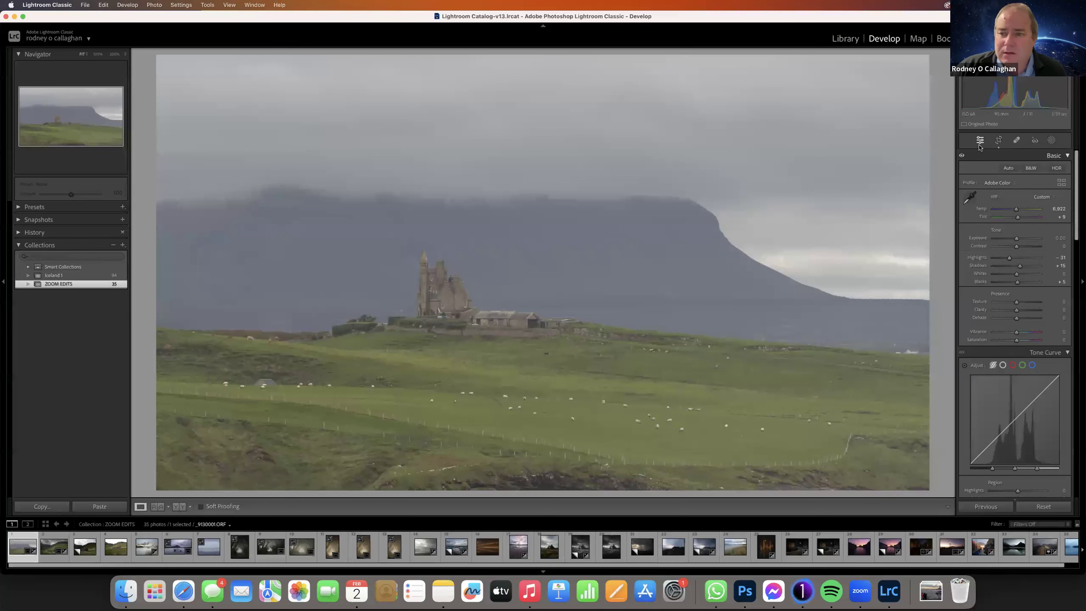
- Add a linear gradient mask over the sky, fading downward from the clouds across the mountain
left_click(1051, 142)
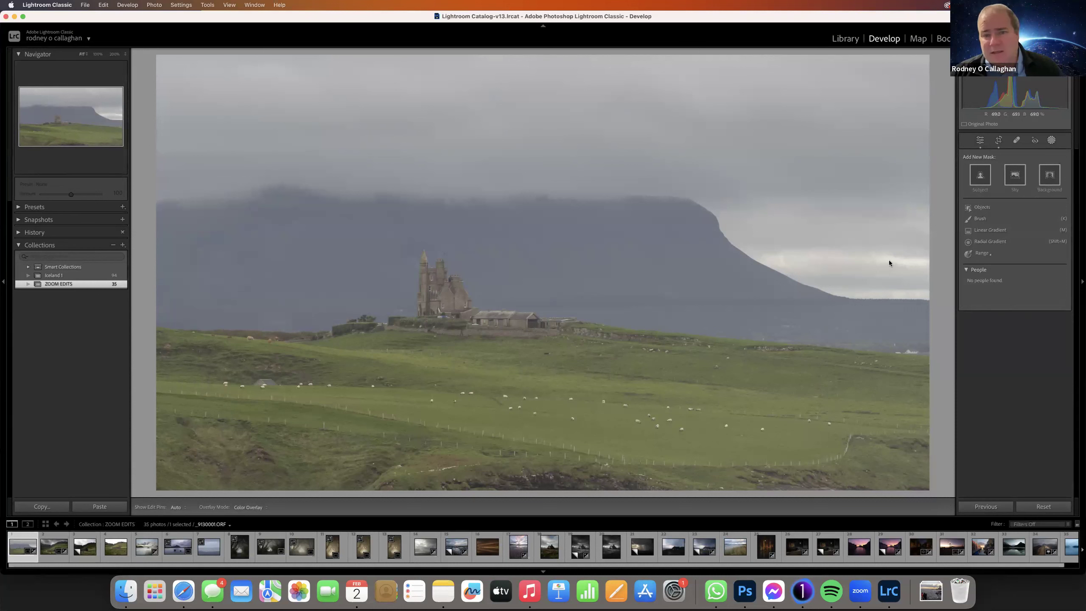
left_click(990, 231)
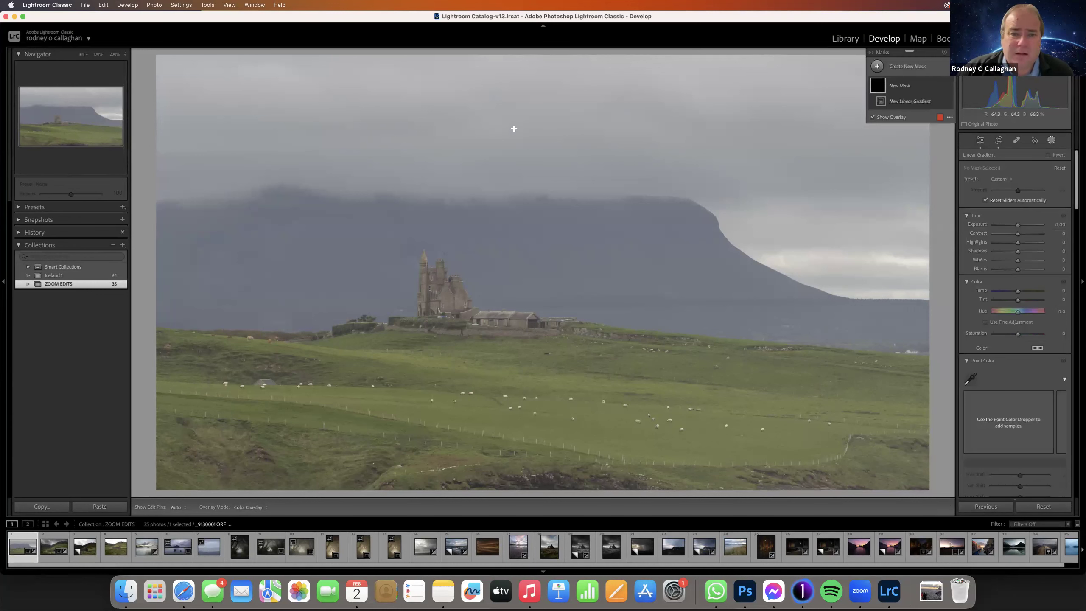
left_click_drag(513, 127, 513, 274)
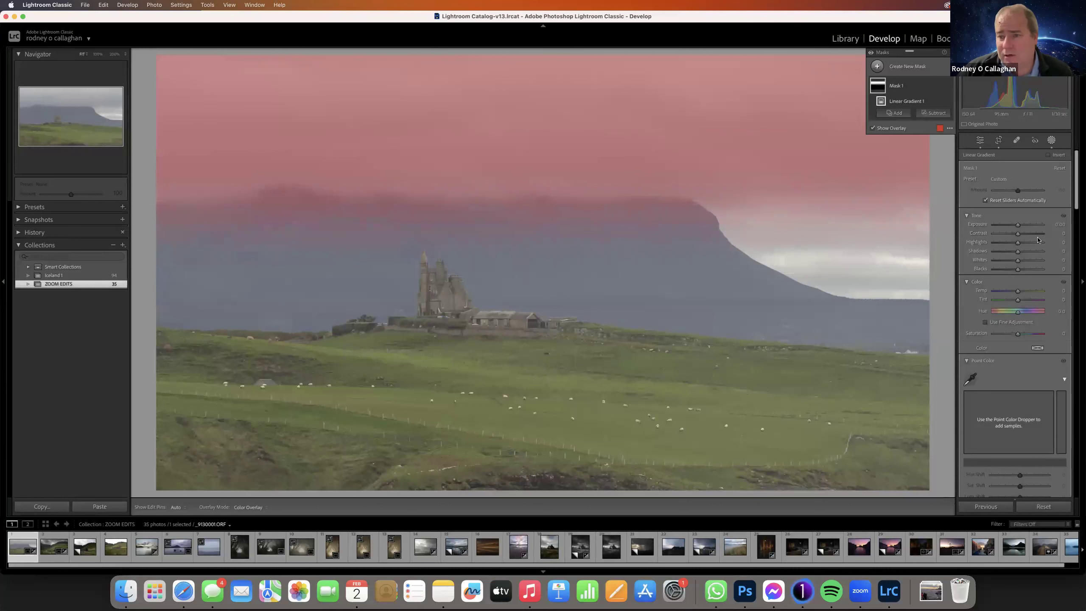
- Lower the sky gradient's Exposure to about -0.44 and raise its Contrast to about 28
left_click_drag(1020, 229, 1025, 234)
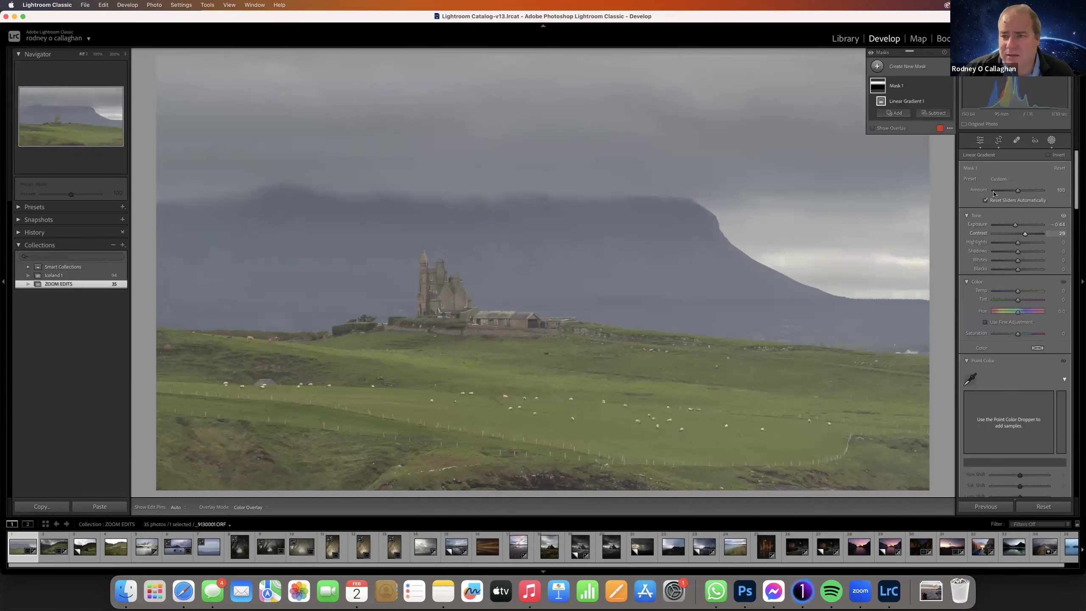
- Add a linear gradient mask over the grassy foreground, fading upward to the castle, and set its Exposure to about -0.88
left_click(877, 65)
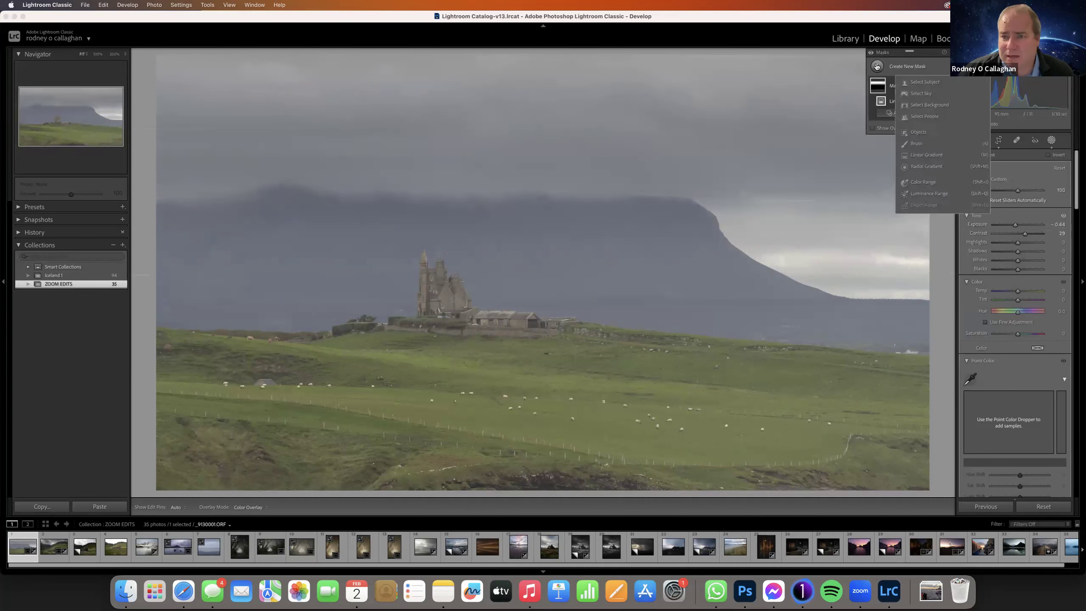
left_click(919, 156)
left_click_drag(477, 470, 480, 314)
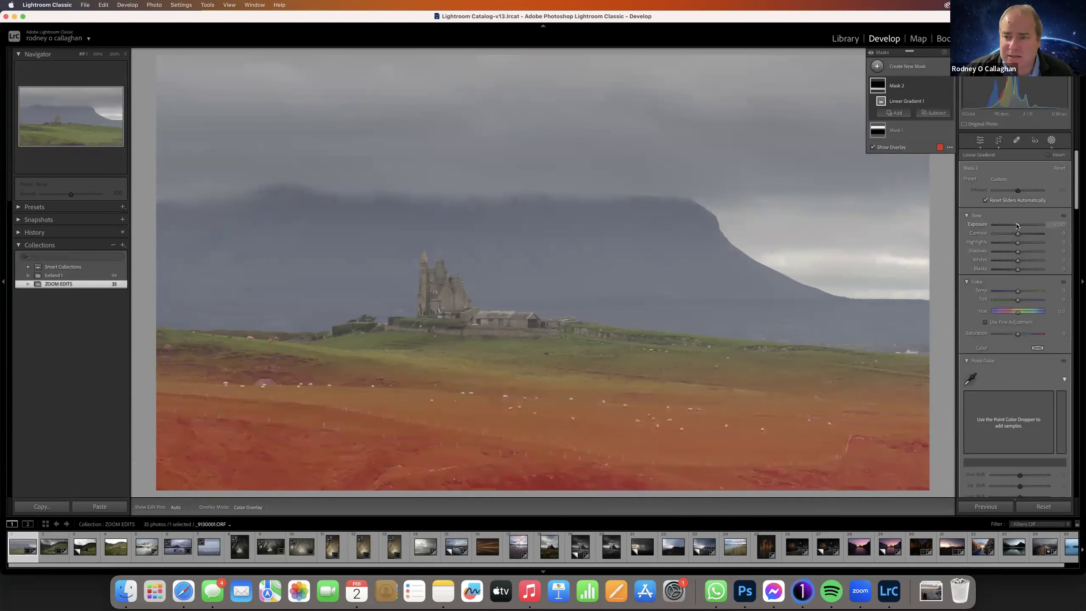
left_click_drag(1018, 225, 1011, 227)
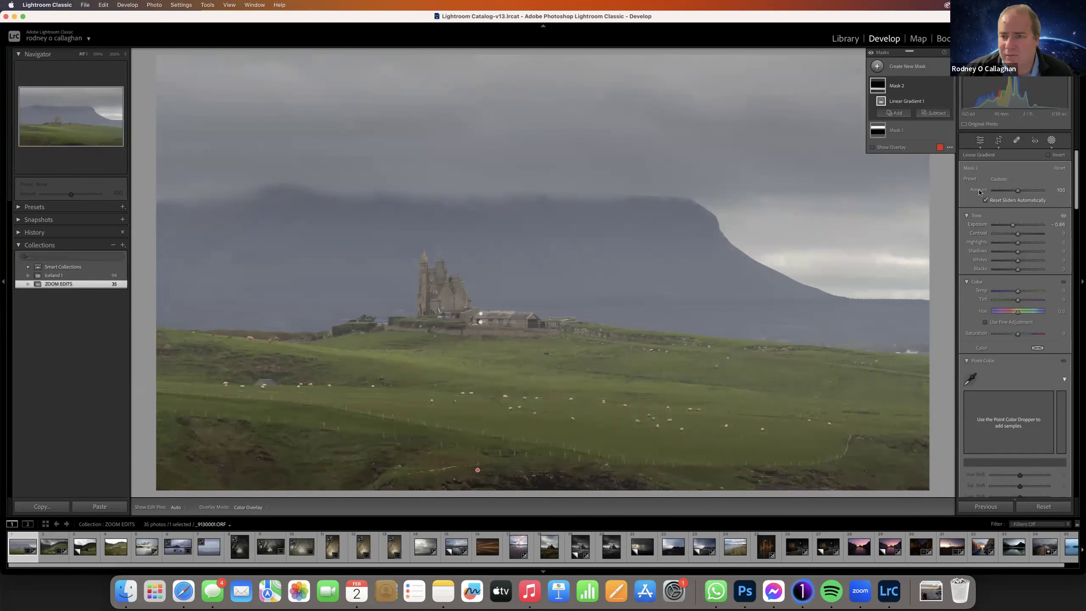
- Add a second, slightly tilted linear gradient over the sky, fading down to the mountain, and set its Exposure to about -0.73
right_click(903, 84)
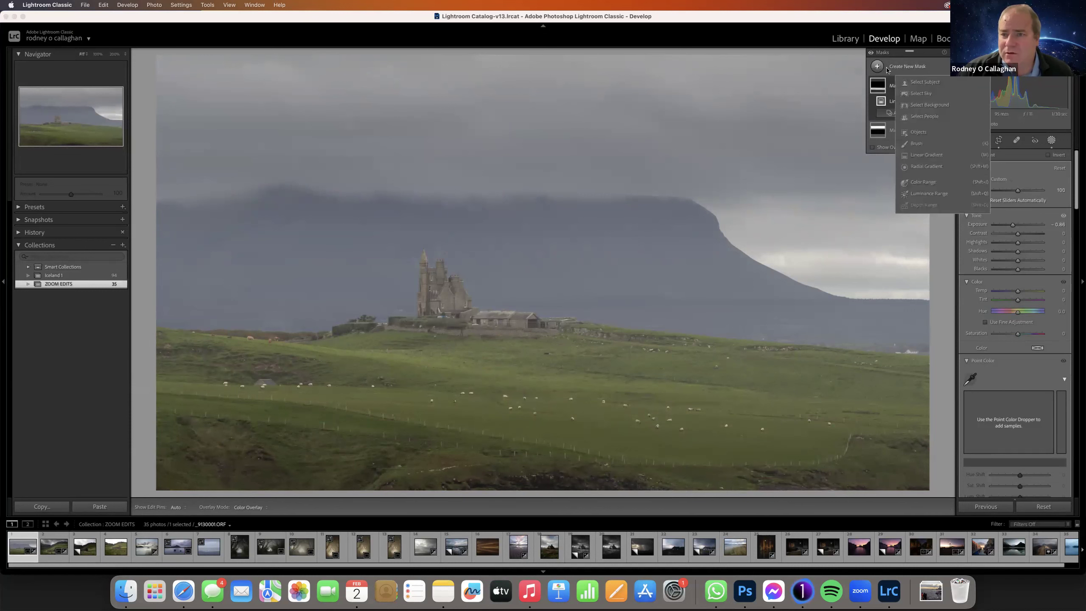
left_click(931, 152)
key("m")
left_click_drag(532, 105, 514, 250)
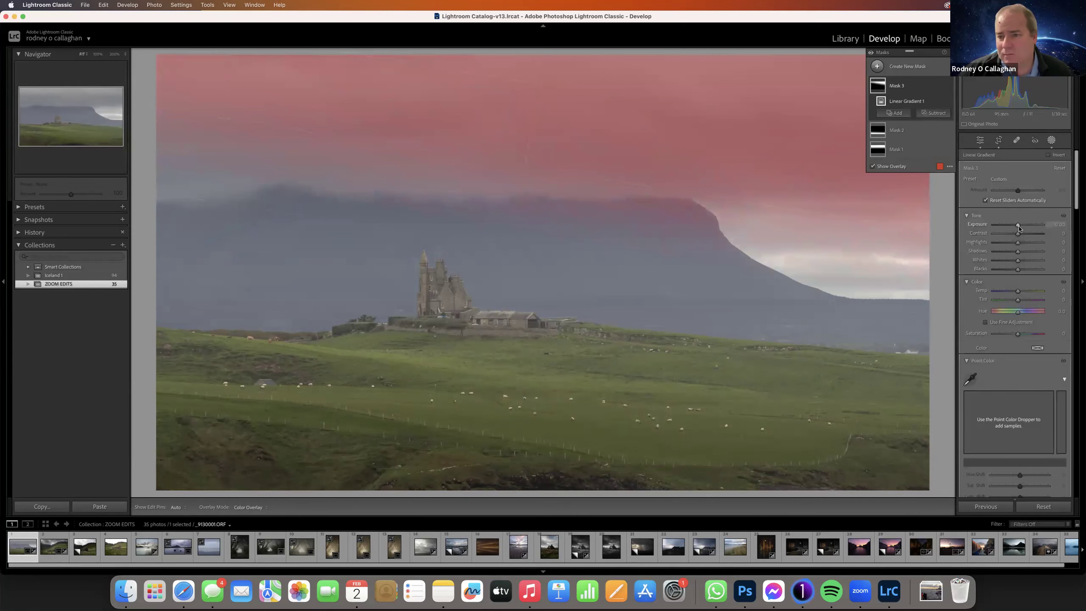
left_click_drag(1026, 229, 1015, 231)
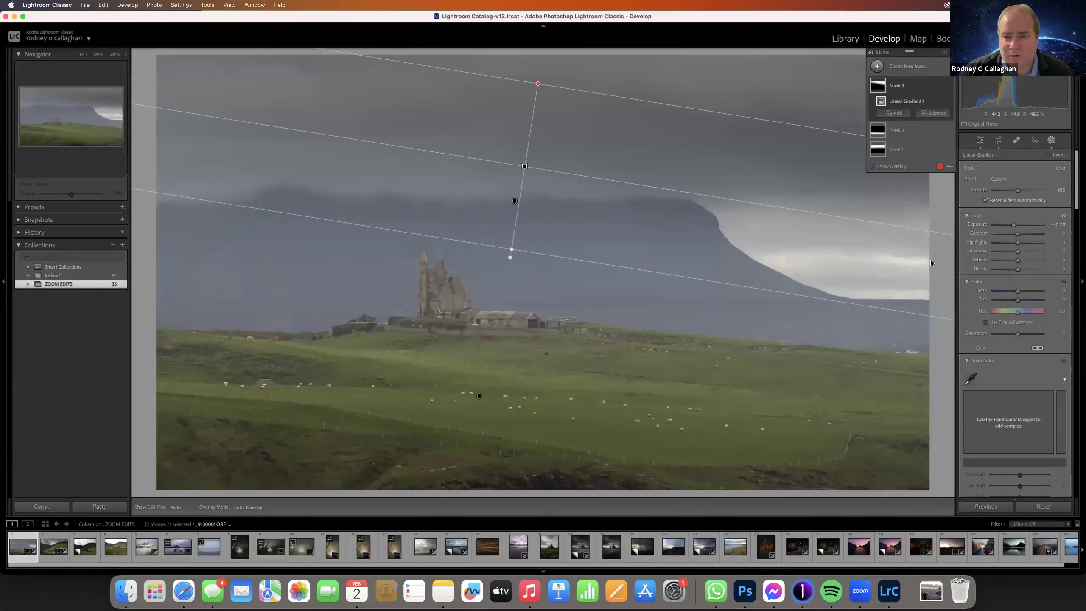
- Add a wide, tilted radial gradient mask across the castle and the field beside it
left_click(877, 69)
left_click(920, 166)
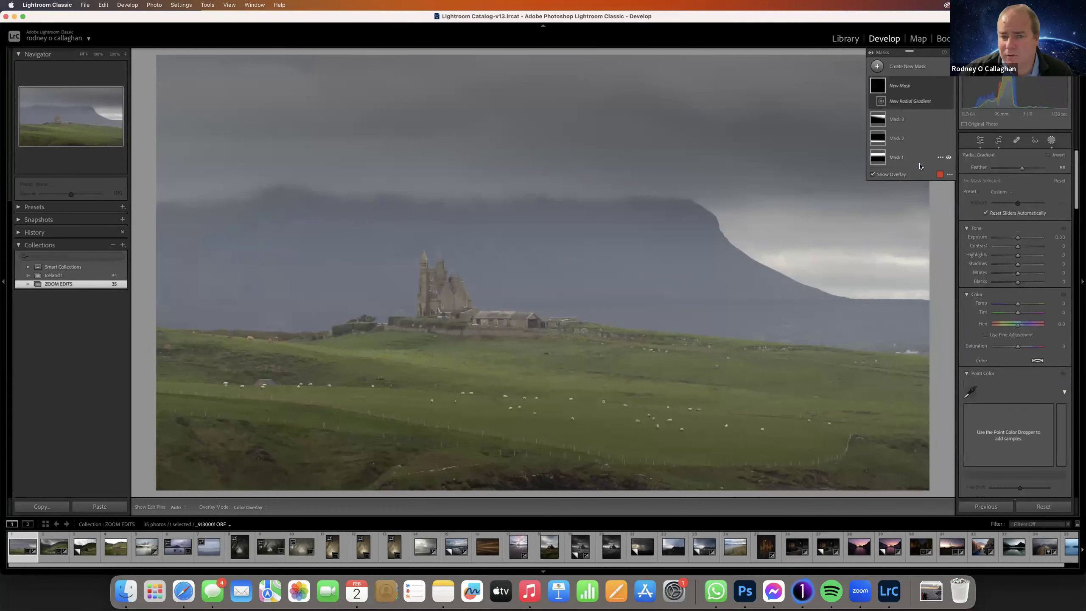
left_click_drag(472, 313, 953, 398)
left_click_drag(635, 348, 685, 358)
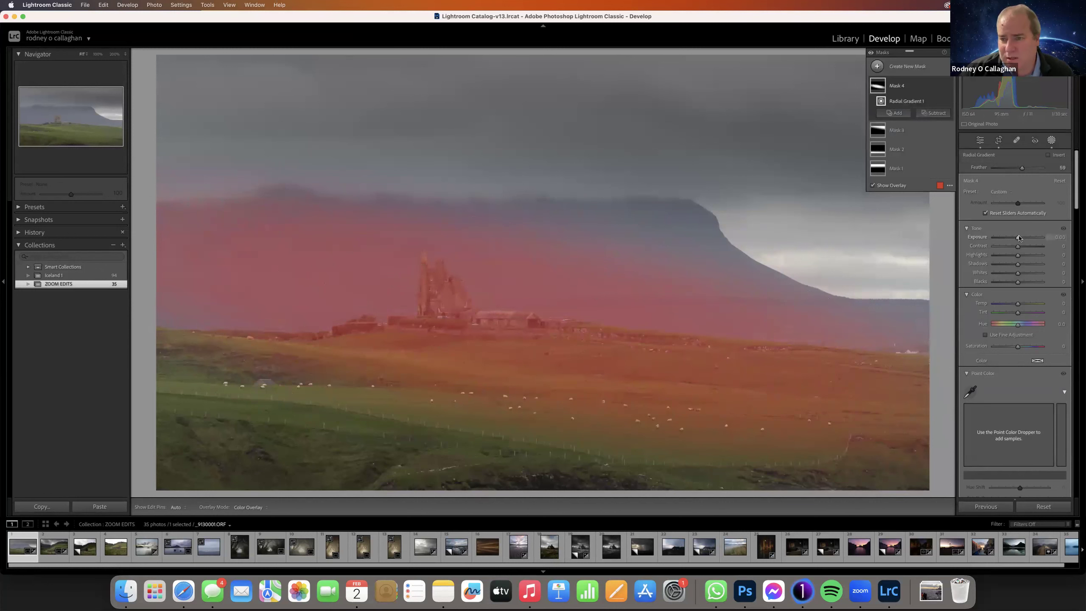
- Try raising the castle radial mask's Exposure to about 0.58 and its Contrast, resetting each one
left_click_drag(1019, 238, 1022, 239)
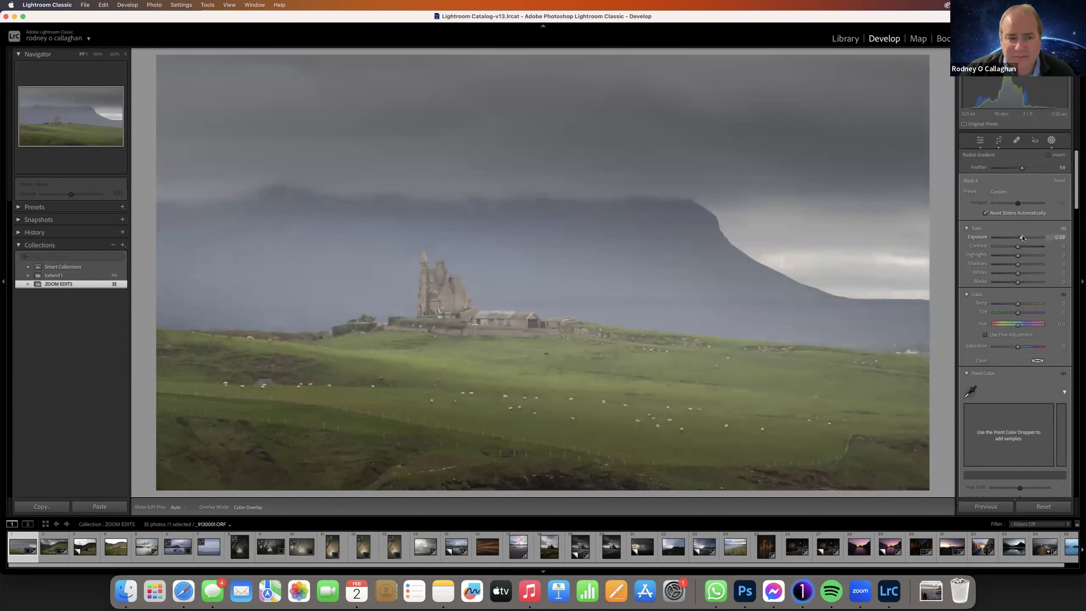
double_click(1023, 238)
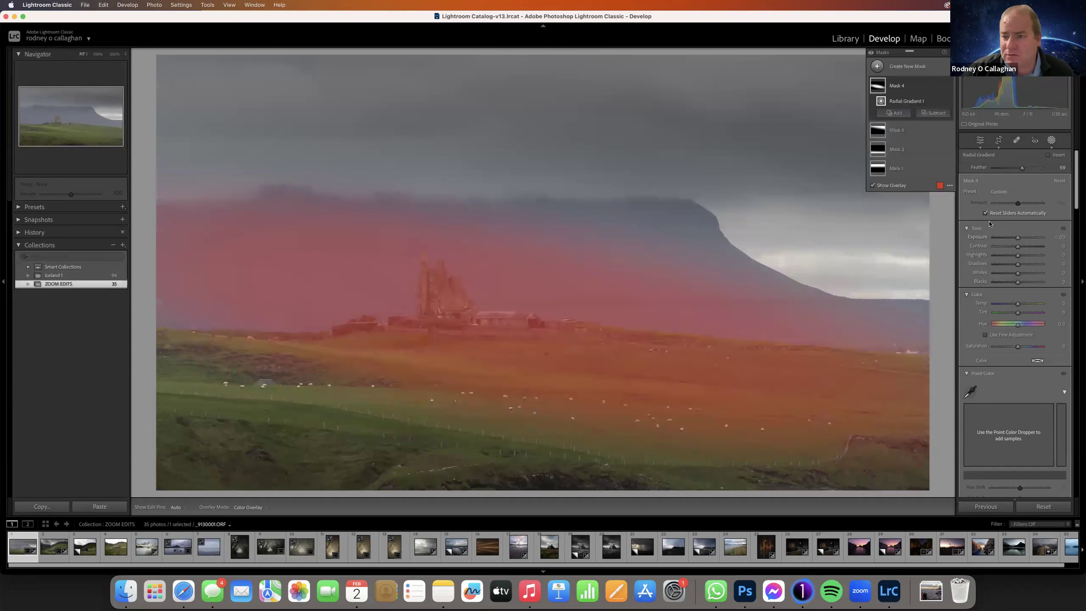
left_click_drag(1018, 246, 1028, 248)
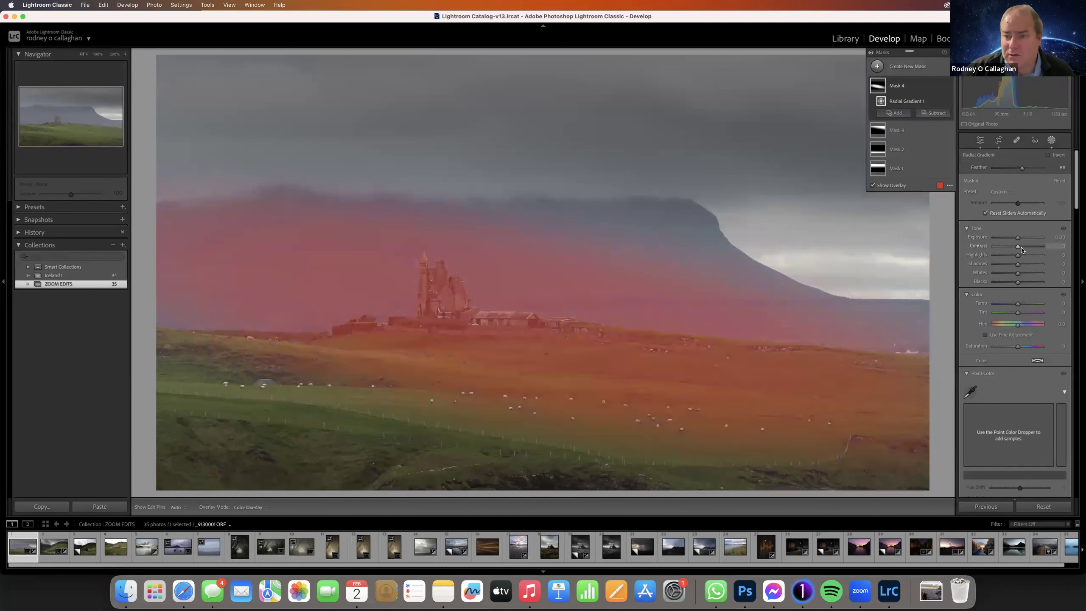
double_click(1019, 249)
- Set the castle radial mask's Whites to about 40 and shift the ellipse slightly down toward the field
left_click_drag(1018, 248, 1025, 275)
double_click(1020, 248)
left_click_drag(1027, 274, 1027, 274)
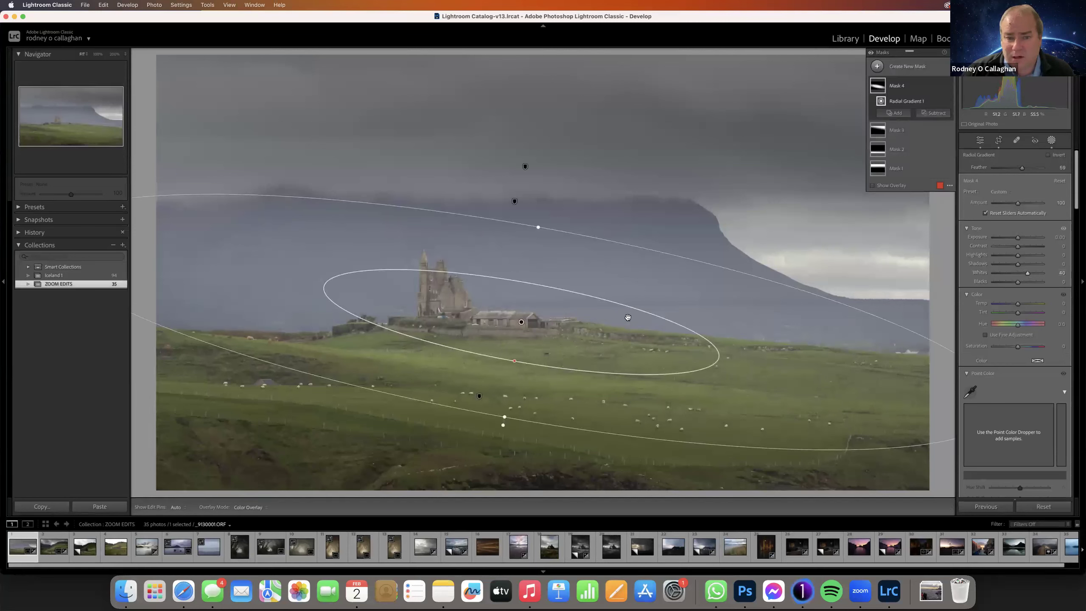
left_click_drag(655, 315, 666, 328)
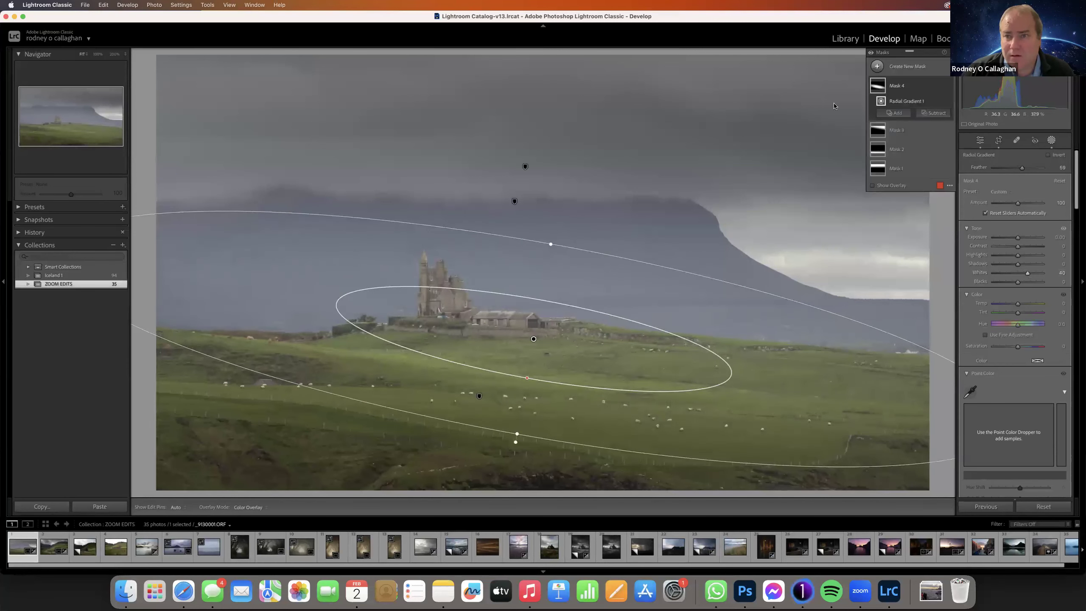
- Add a wide, flat radial gradient mask over the grass below the castle and set its Whites to about 45
left_click(877, 66)
left_click(910, 166)
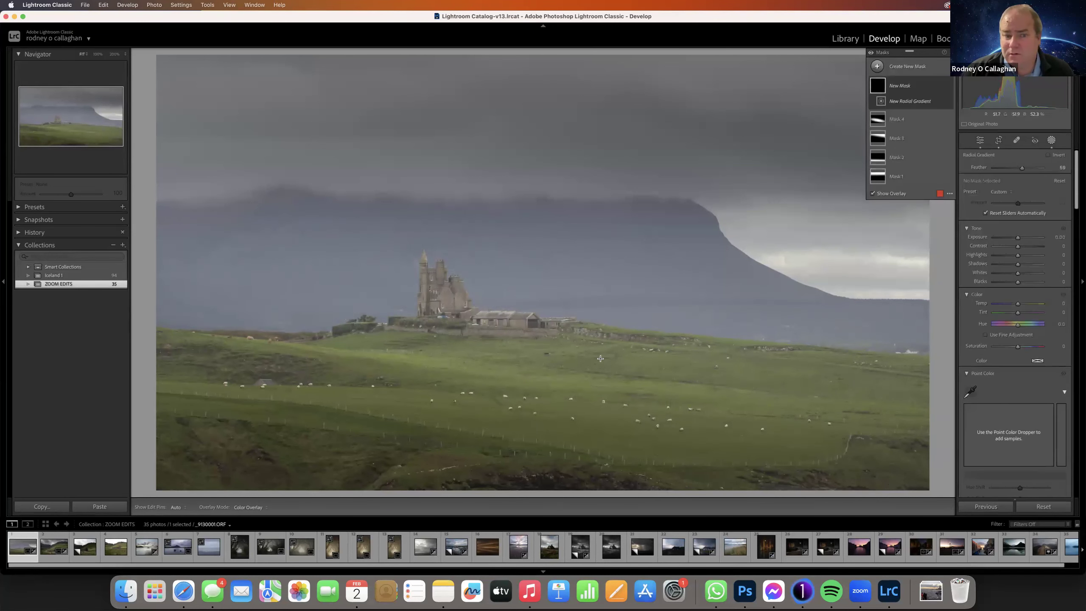
left_click_drag(413, 374, 825, 415)
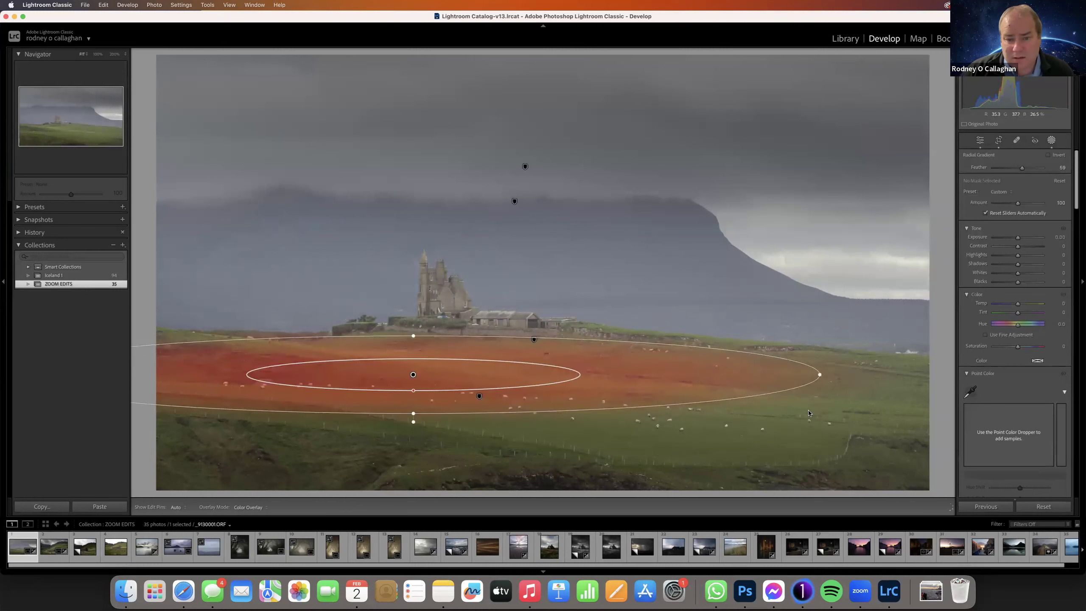
left_click_drag(699, 388, 752, 388)
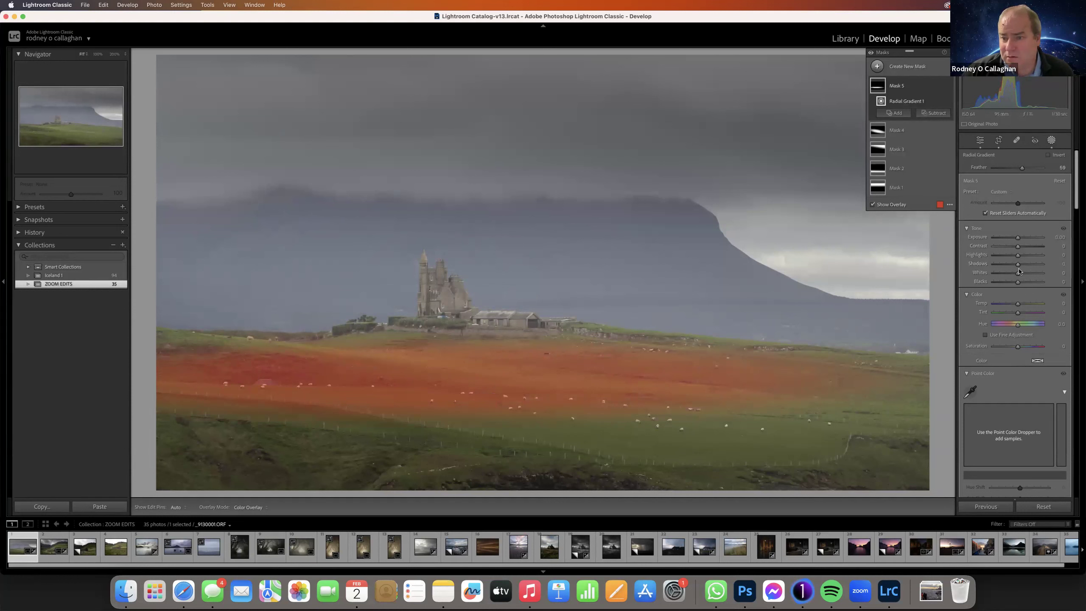
left_click_drag(1019, 273, 1030, 275)
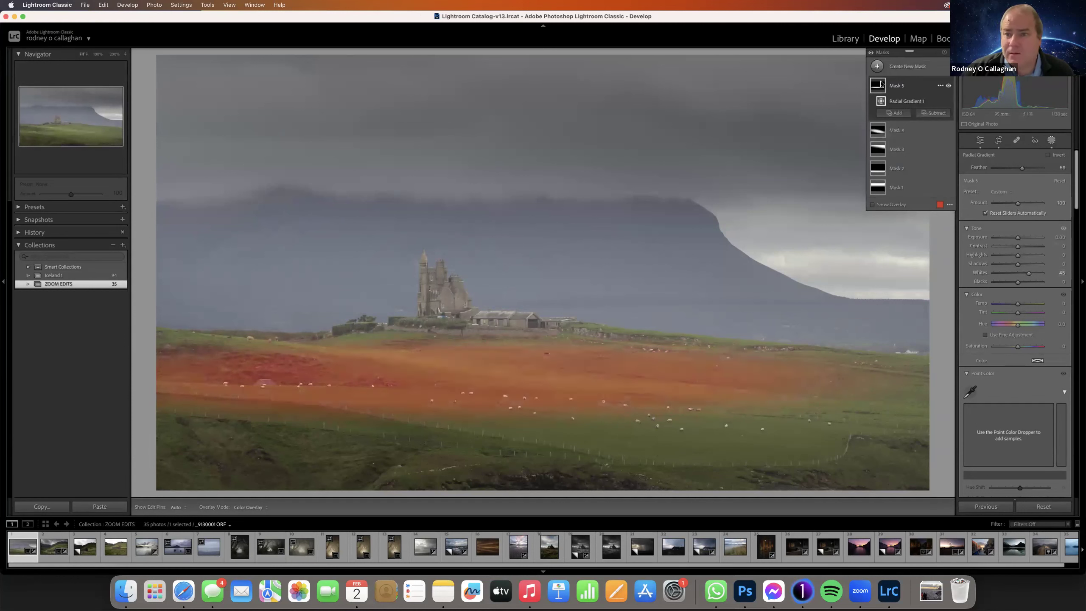
- Add a large radial gradient mask centred on the castle and mountain, reaching nearly to the photo's edges
left_click(877, 66)
left_click(932, 166)
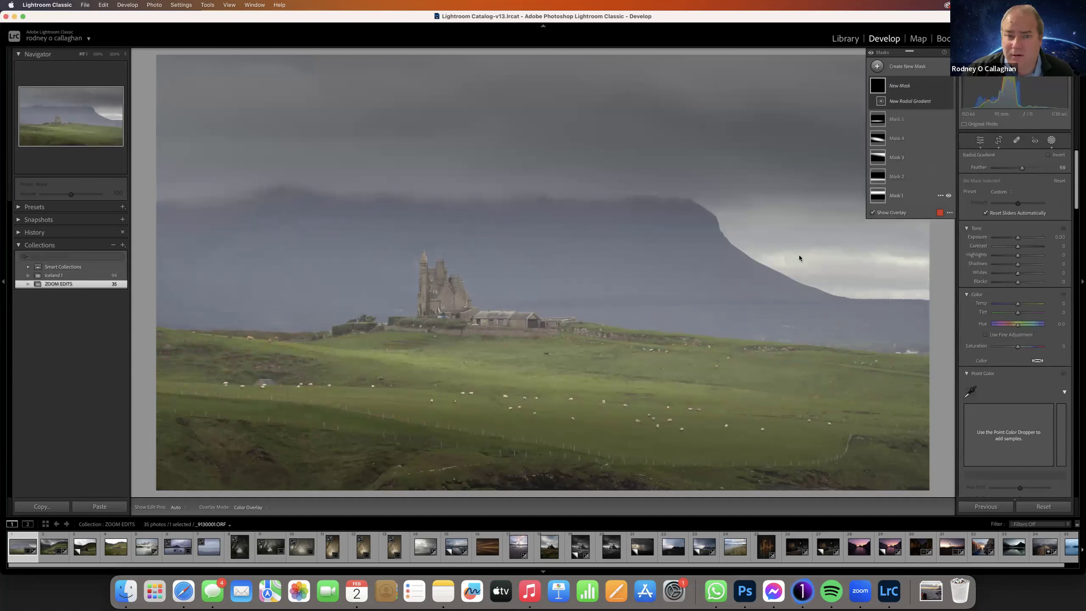
left_click_drag(448, 250, 625, 333)
left_click_drag(526, 226, 623, 257)
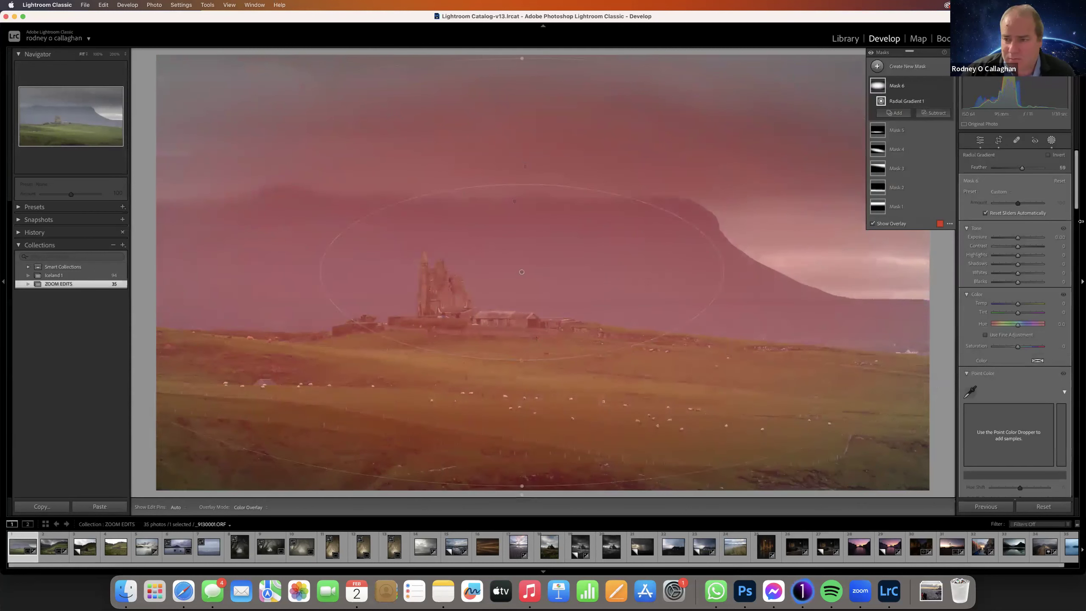
- Invert the large radial mask, set its Exposure to about -0.45, and reposition it slightly lower around the castle
left_click(1047, 156)
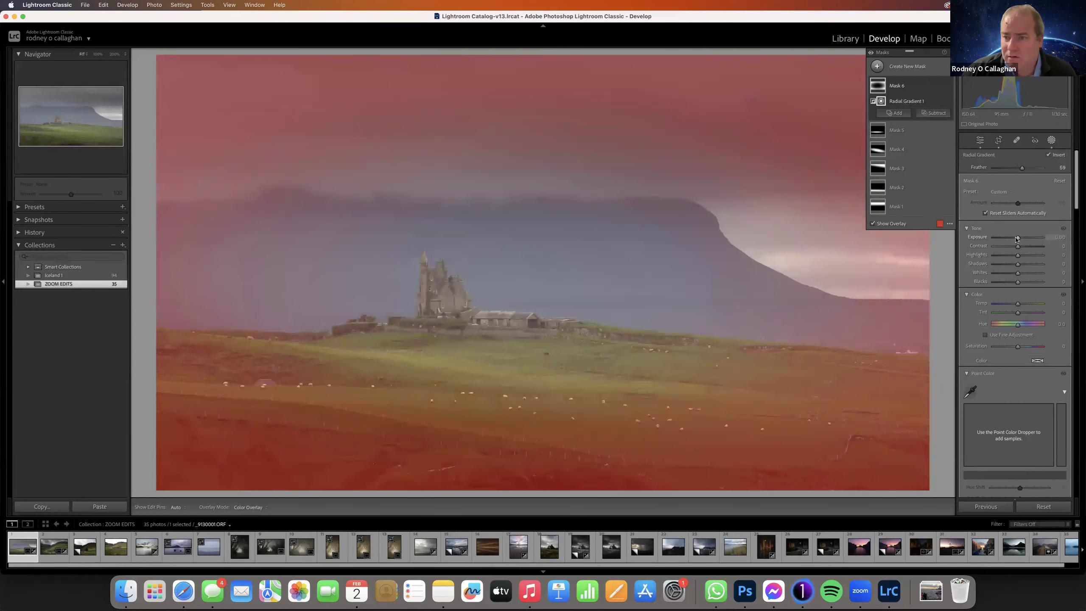
left_click_drag(1017, 238, 1015, 240)
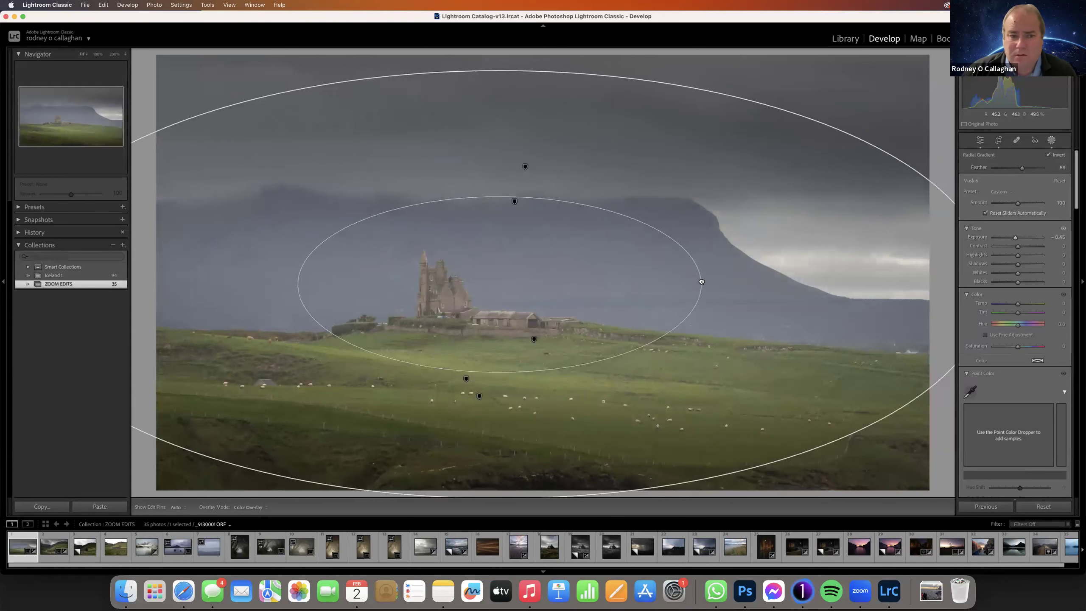
left_click_drag(702, 282, 694, 297)
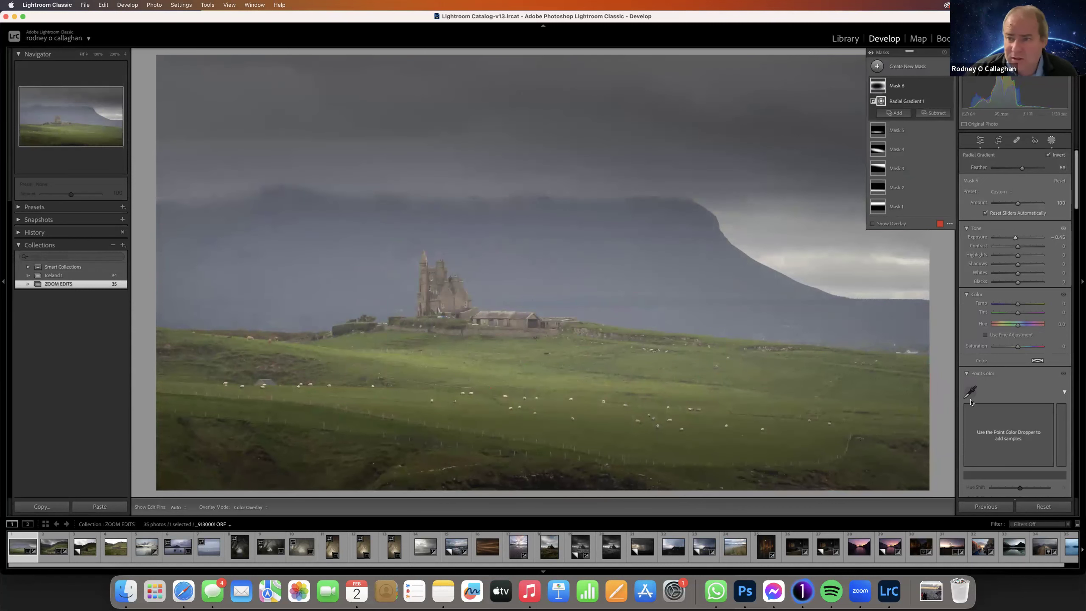
- Leave masking and compare the castle photo before and after side by side, then return to the single view
left_click(980, 141)
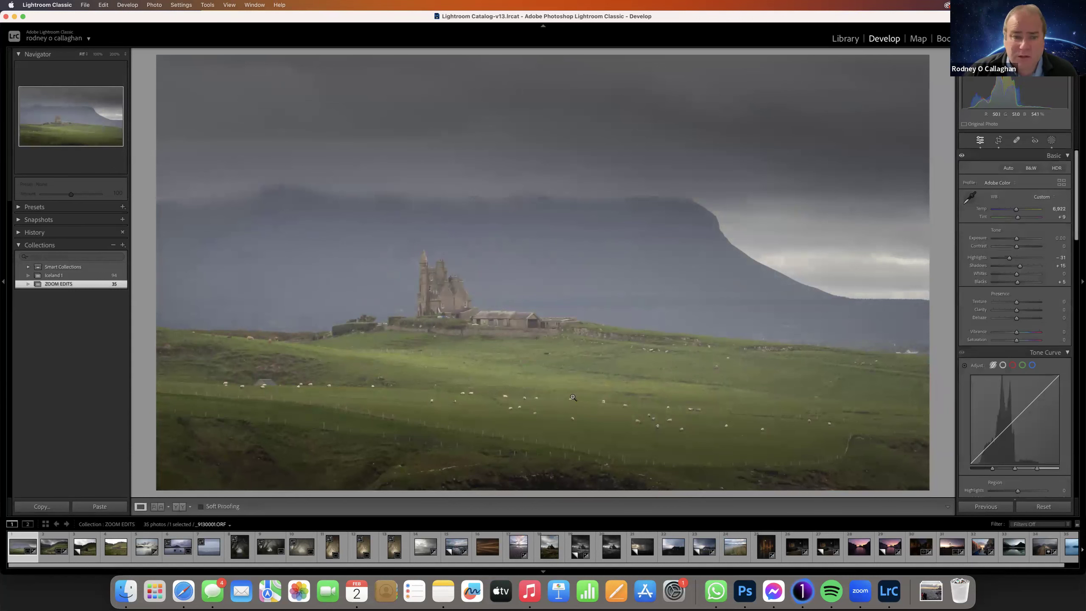
left_click(176, 507)
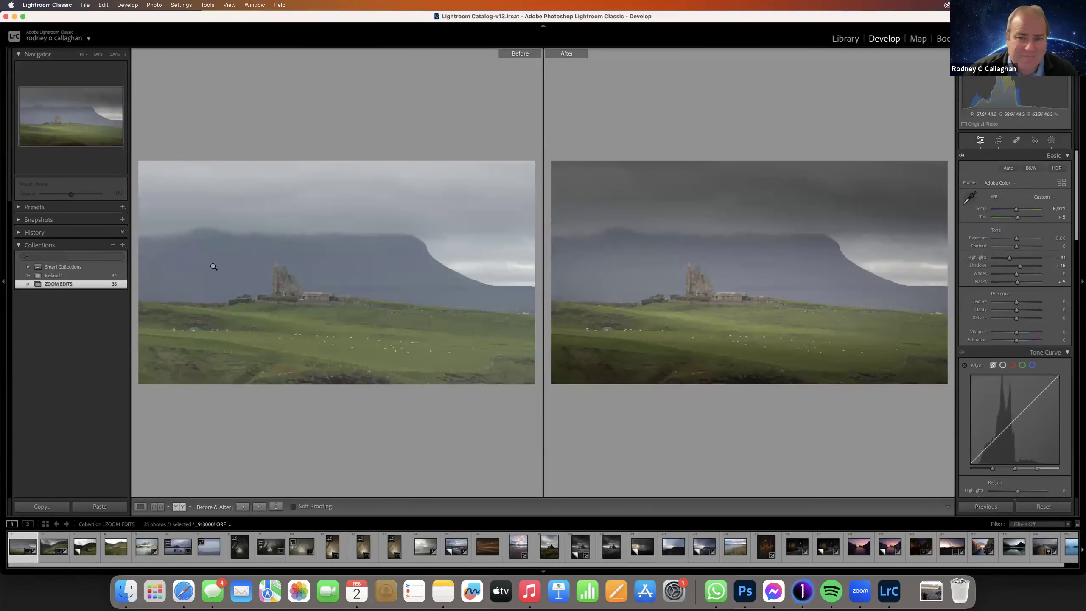
left_click(418, 342)
left_click(418, 342)
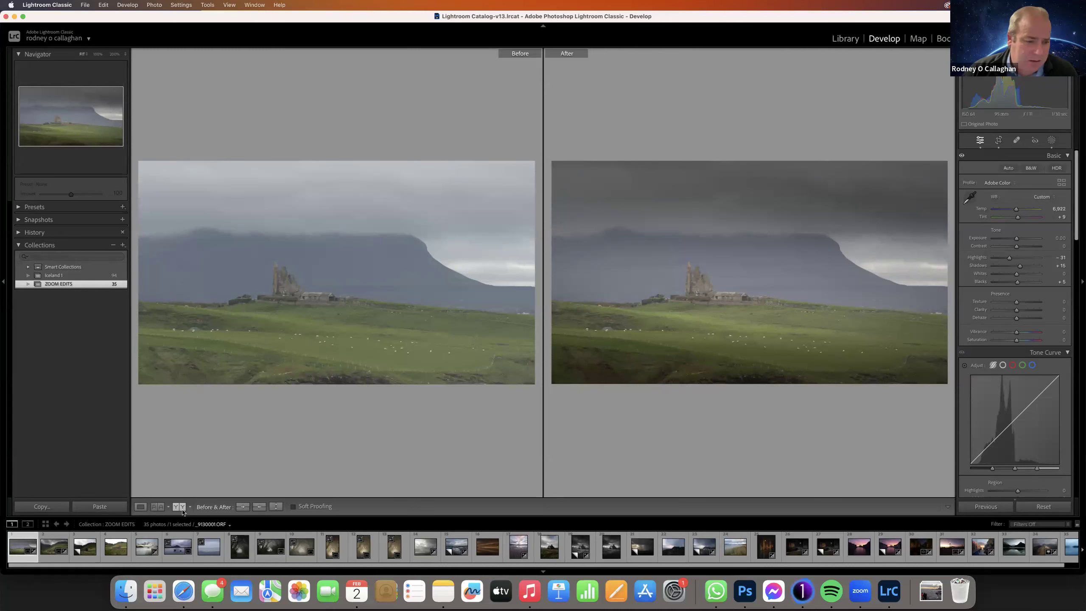
left_click(140, 507)
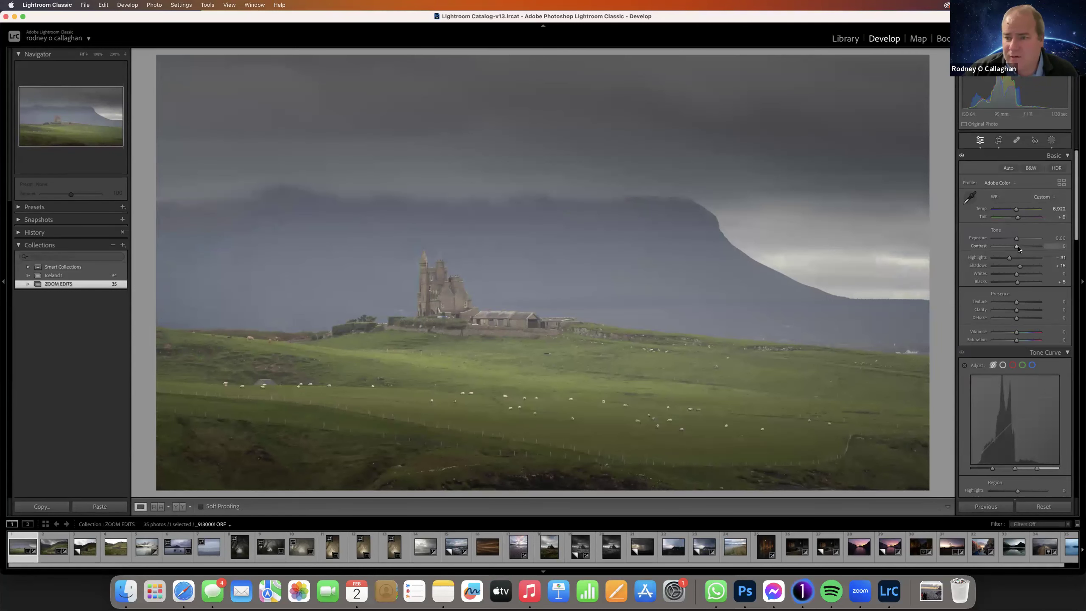
- Set the castle photo's overall Whites to about +59 and Blacks to about -41, leaving Contrast at zero
mouse_move(1018, 249)
left_mouse_down()
mouse_move(1037, 252)
mouse_move(1031, 260)
left_mouse_up()
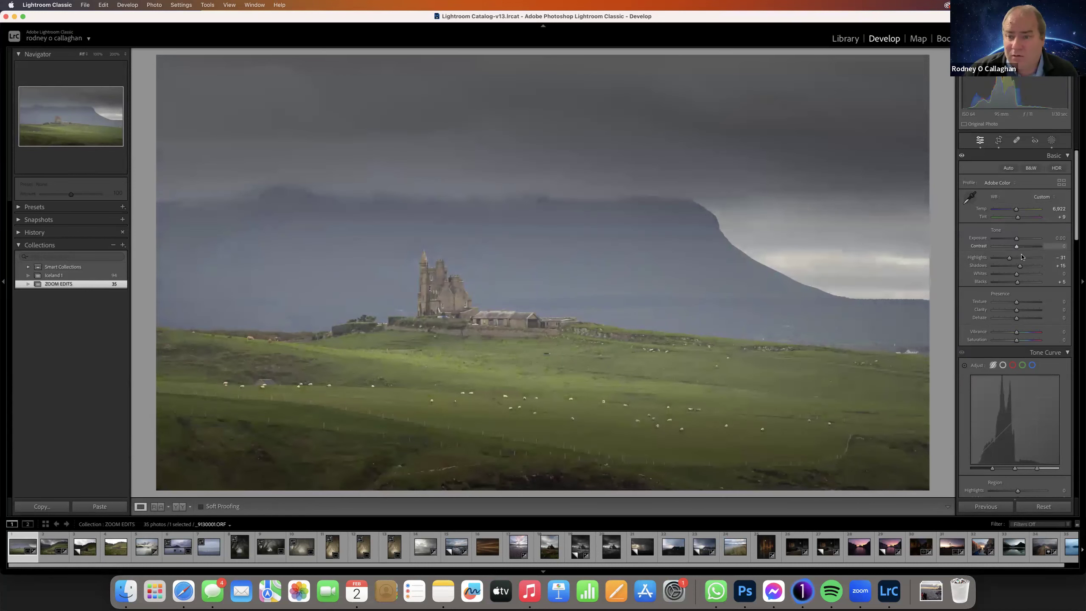
mouse_move(1017, 276)
left_mouse_down()
mouse_move(1028, 277)
mouse_move(1008, 285)
mouse_move(1030, 276)
left_mouse_up()
left_click_drag(1008, 285, 1007, 285)
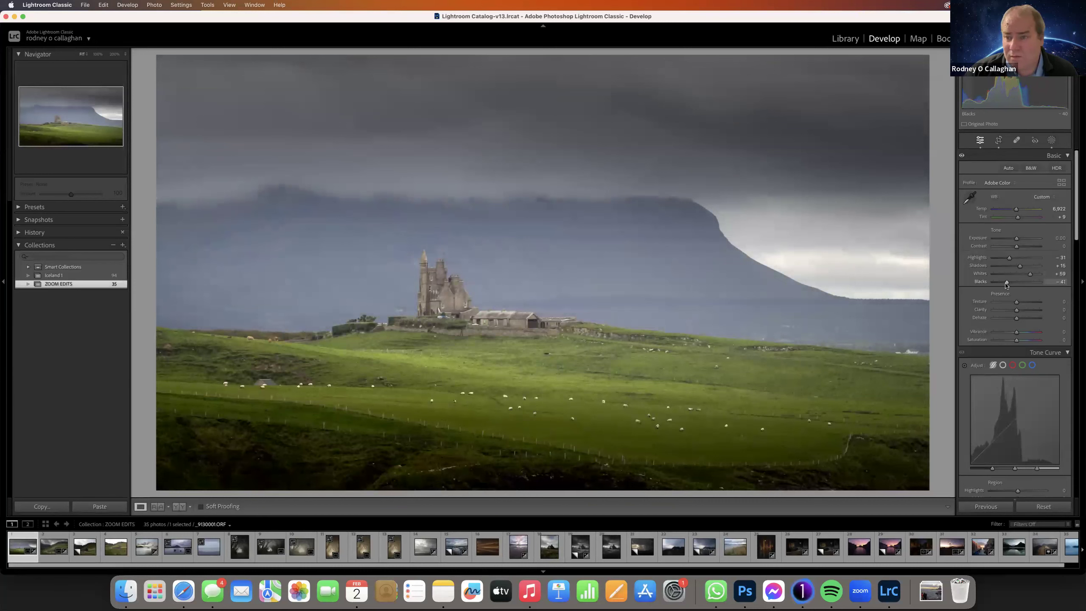
- Reduce the green Saturation to -27 in the Color Mixer
left_click_drag(1076, 218, 1076, 289)
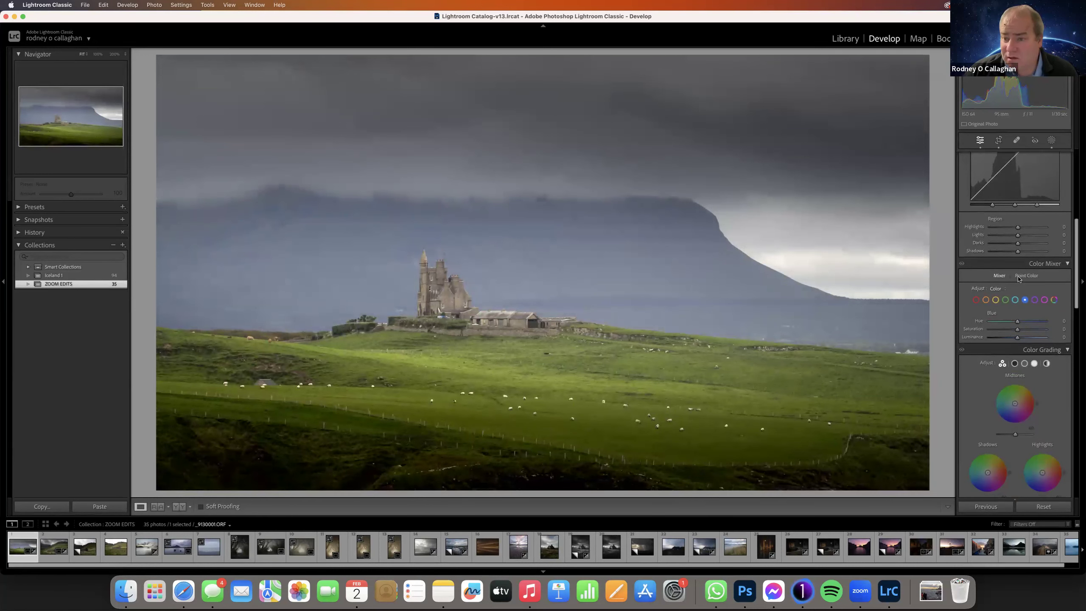
left_click(1006, 299)
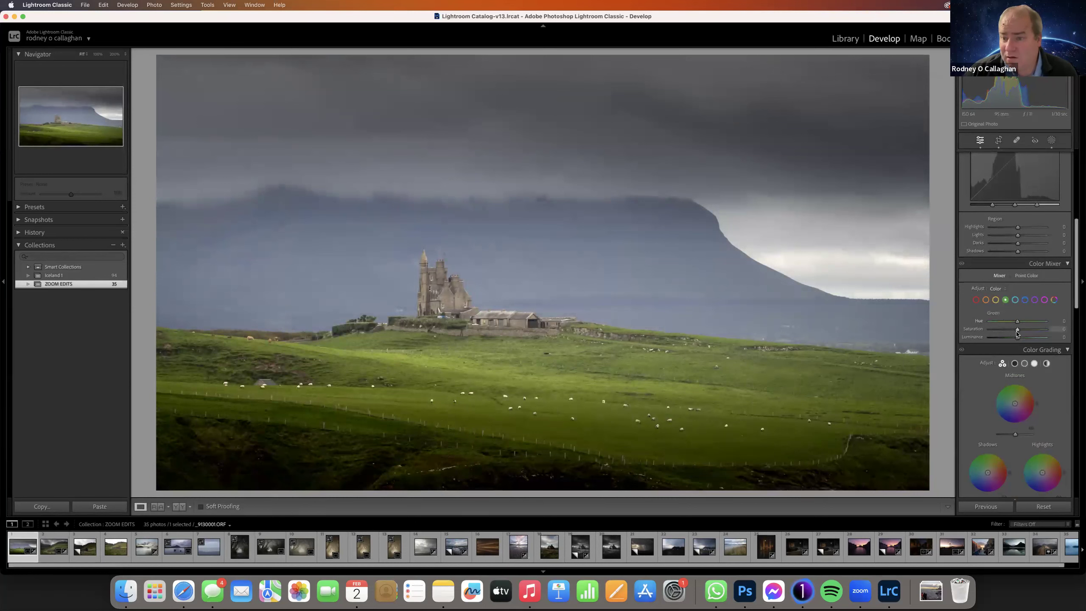
left_click_drag(1017, 333, 1010, 335)
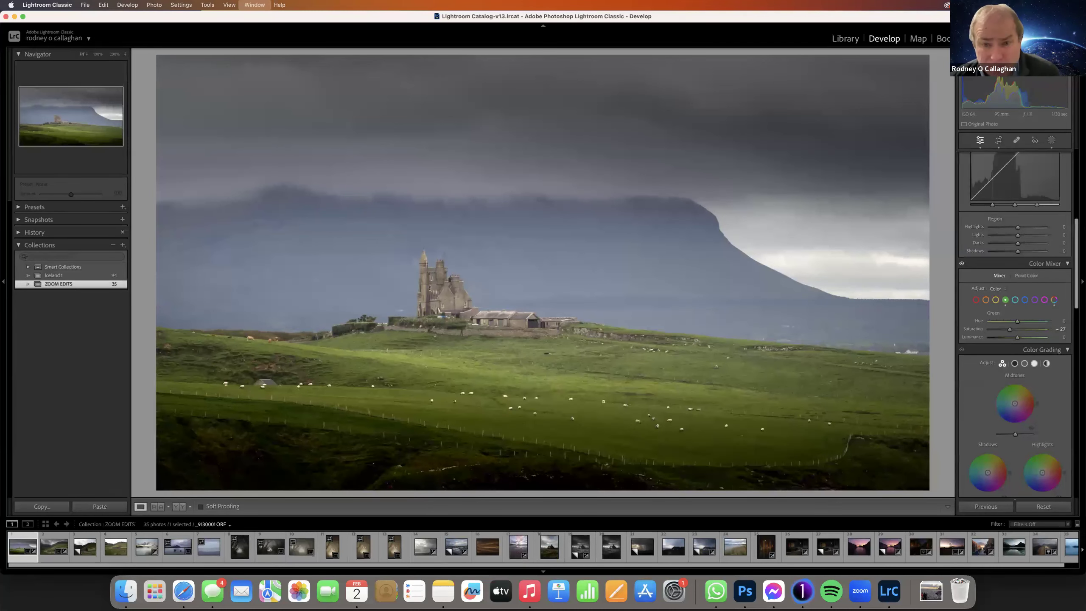
- Review the edited castle photo full screen and compare it with the original side by side
key("f")
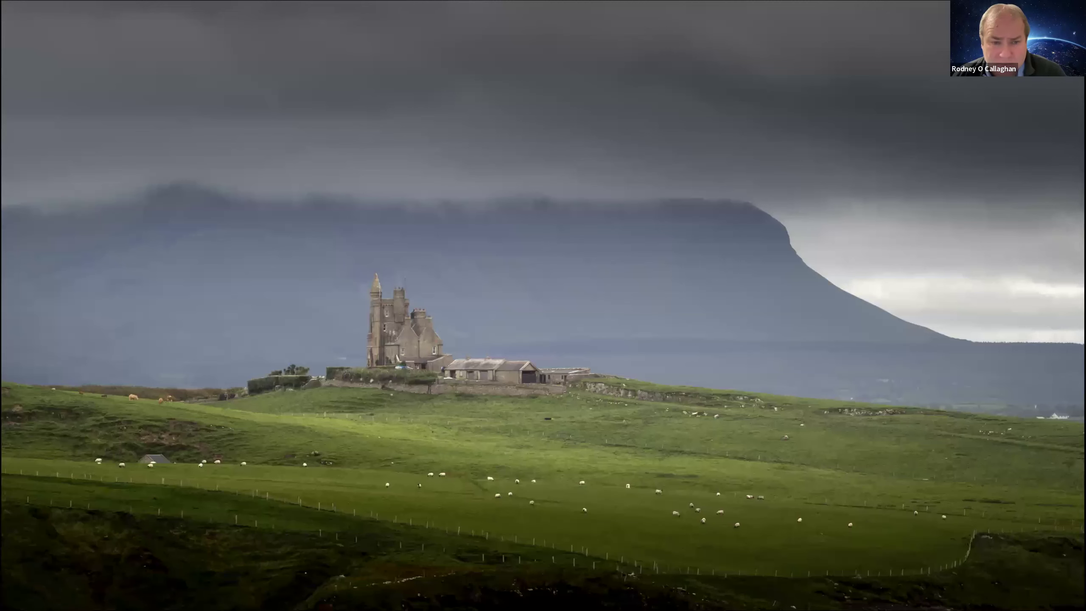
key("f")
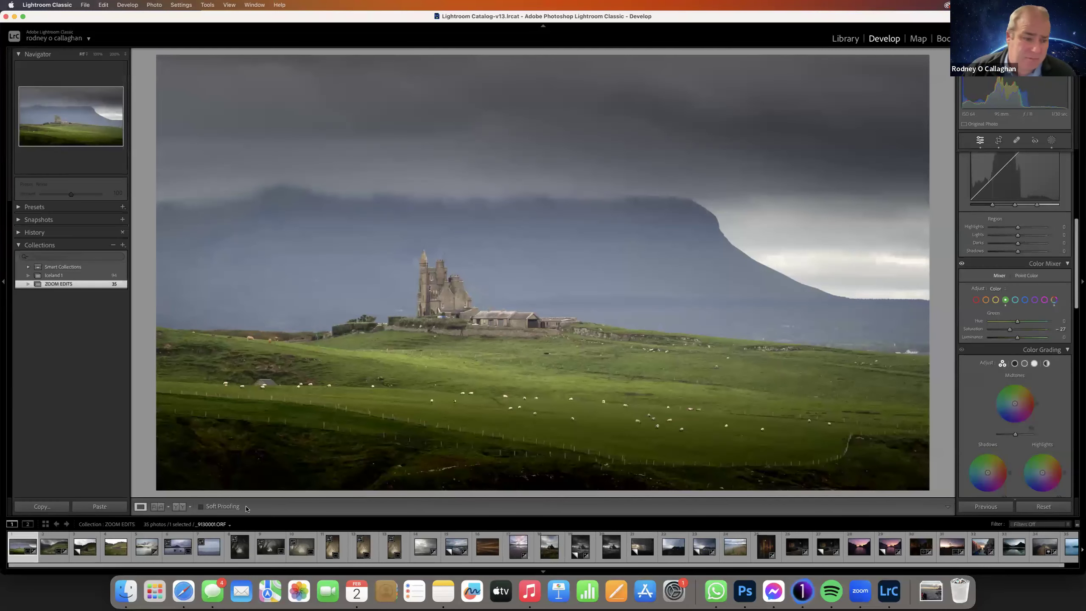
left_click(176, 507)
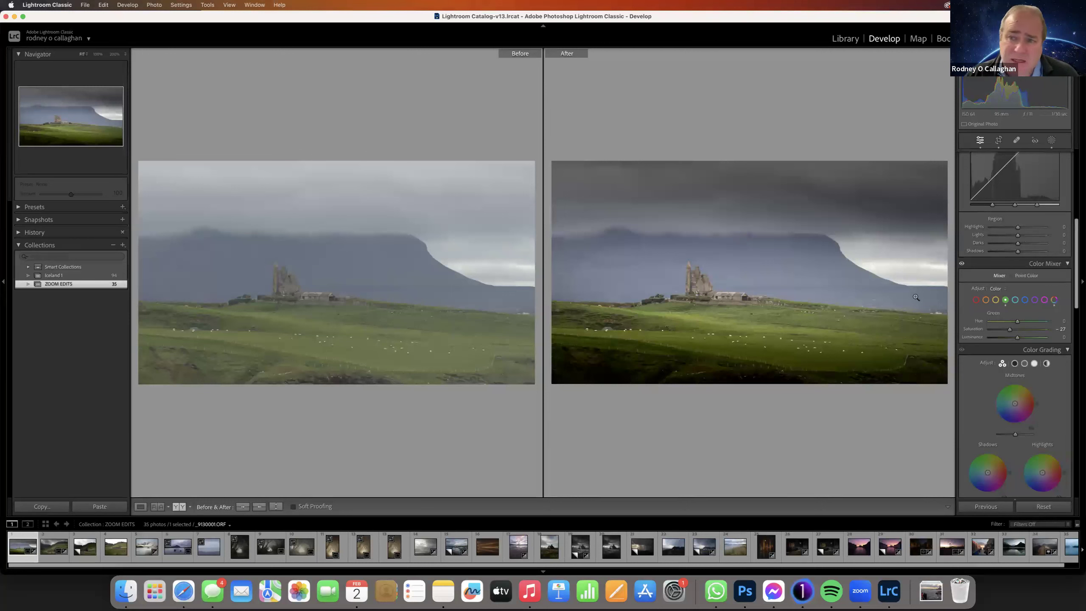
- Raise the castle photo's overall Shadows to about +31 in the basic tone adjustments
scroll(1079, 201, "up", 3)
scroll(1079, 202, "up", 5)
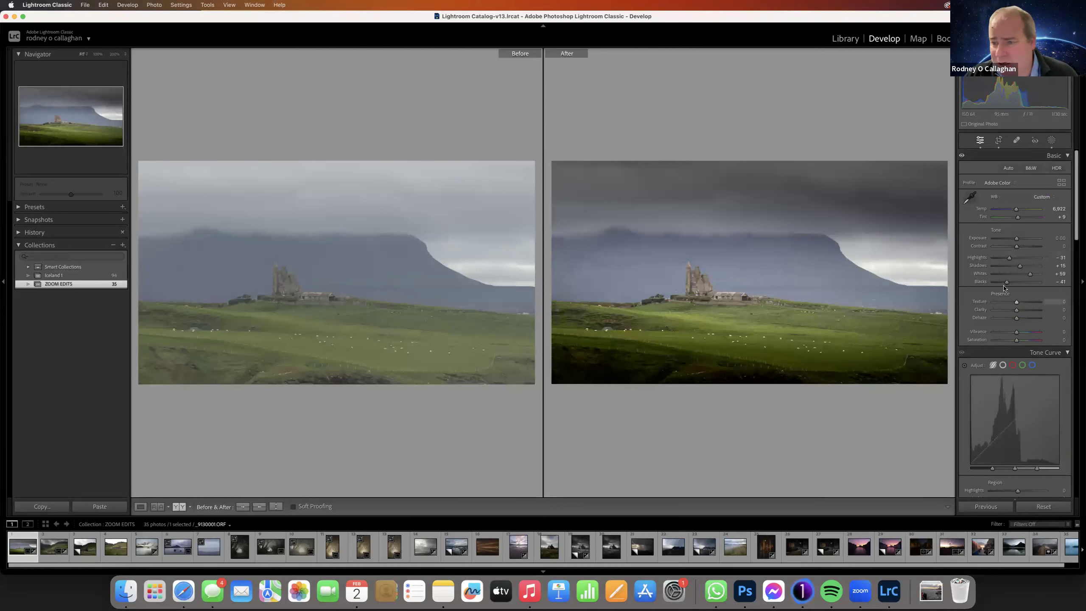
mouse_move(1021, 267)
left_mouse_down()
mouse_move(1042, 267)
mouse_move(1028, 275)
left_mouse_up()
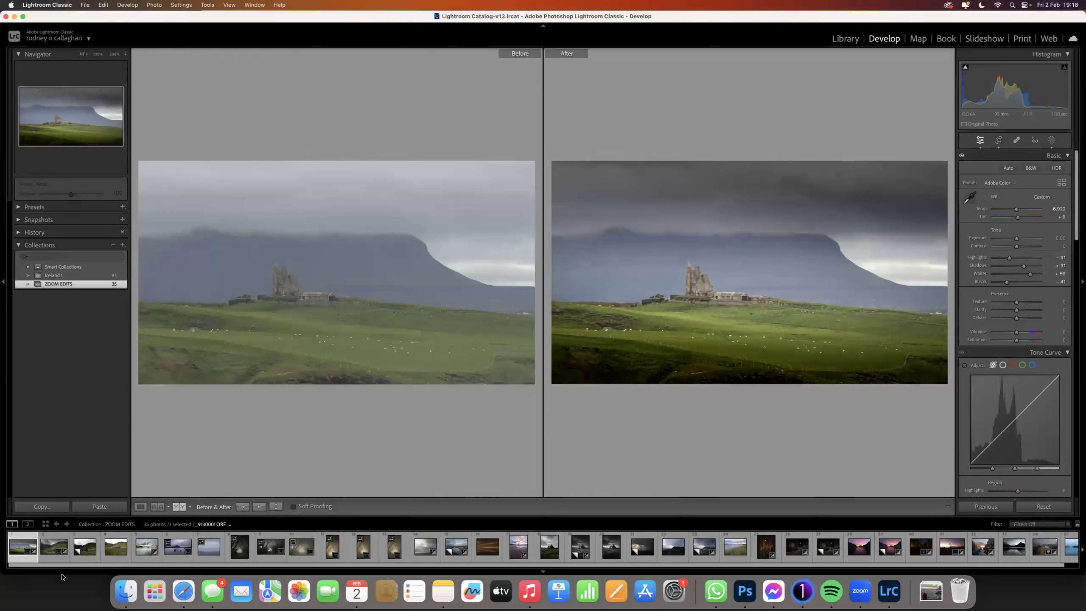
- Open the virtual copy of the ruined stone house photo and show it in the single view
left_click(45, 552)
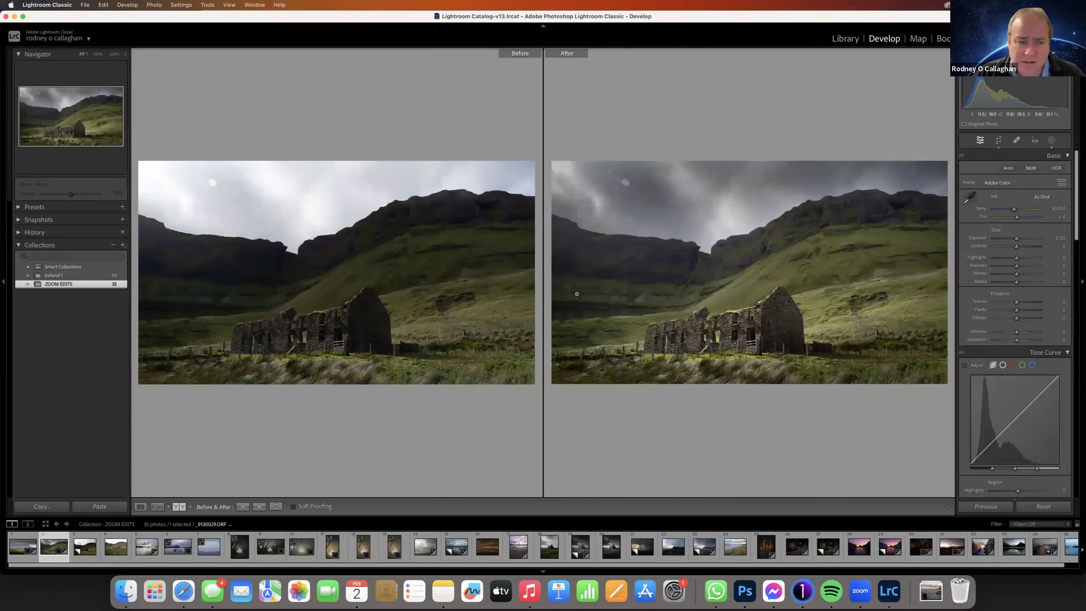
left_click(81, 552)
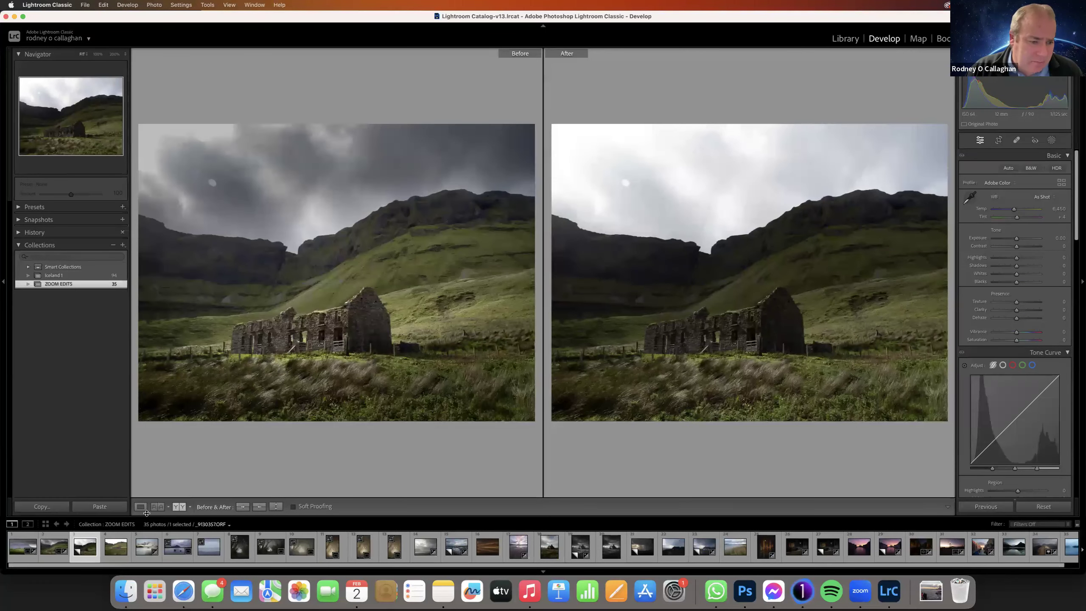
left_click(139, 507)
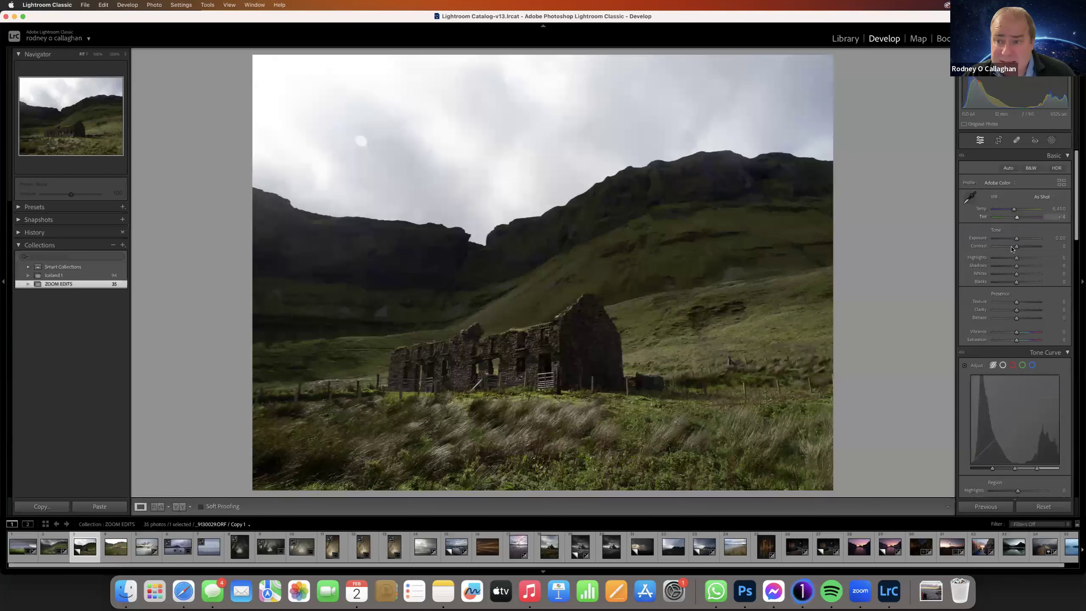
- Draw a linear gradient mask over the foreground grass, try its Exposure at about -0.58, and reset it to zero
left_click(1051, 140)
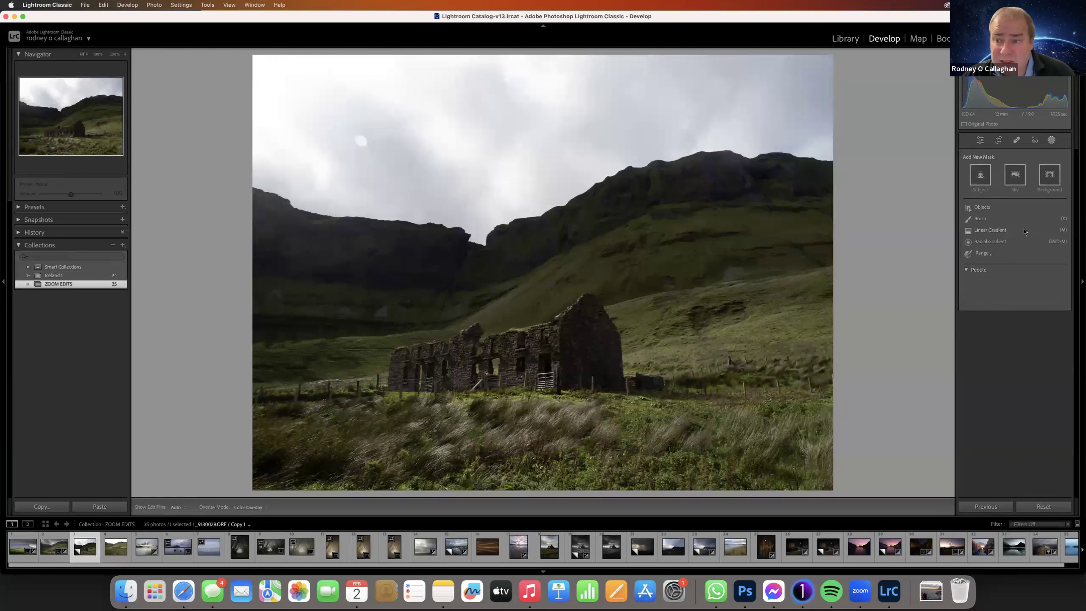
left_click(992, 232)
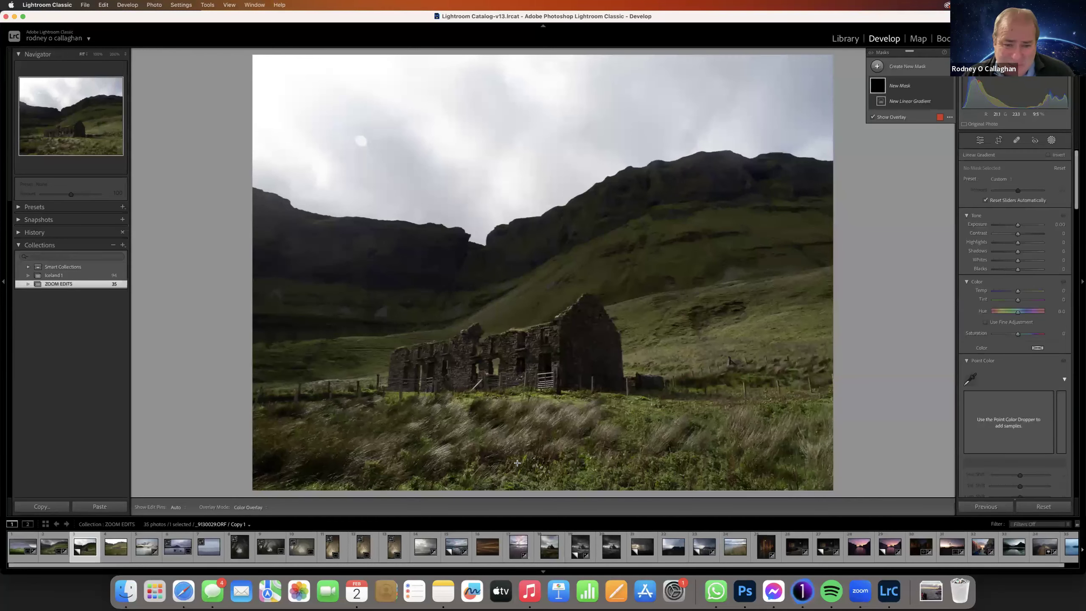
left_click_drag(518, 462, 519, 378)
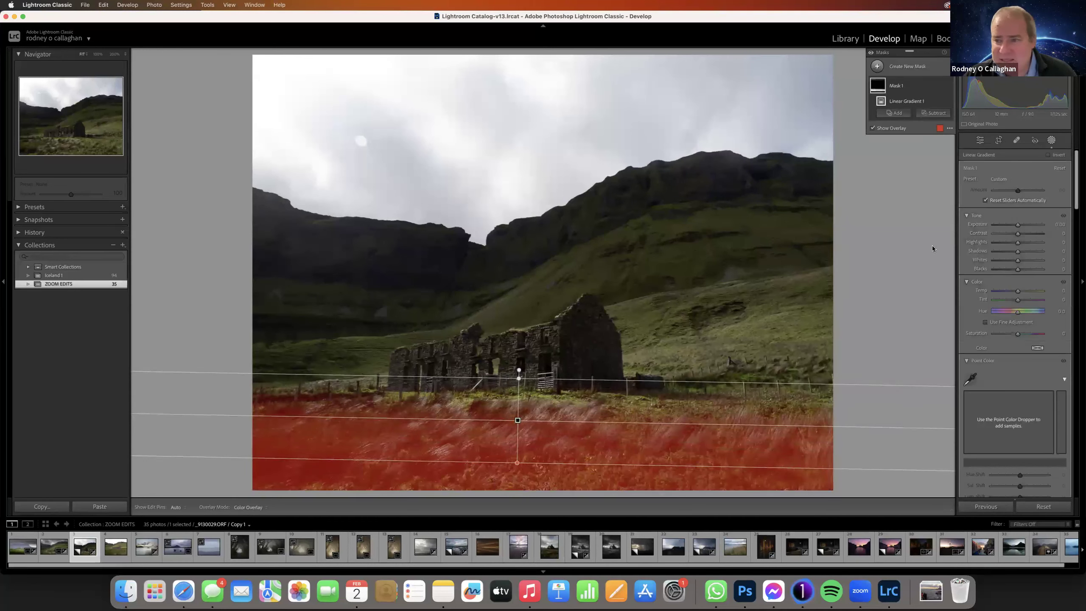
left_click_drag(1018, 224, 1014, 224)
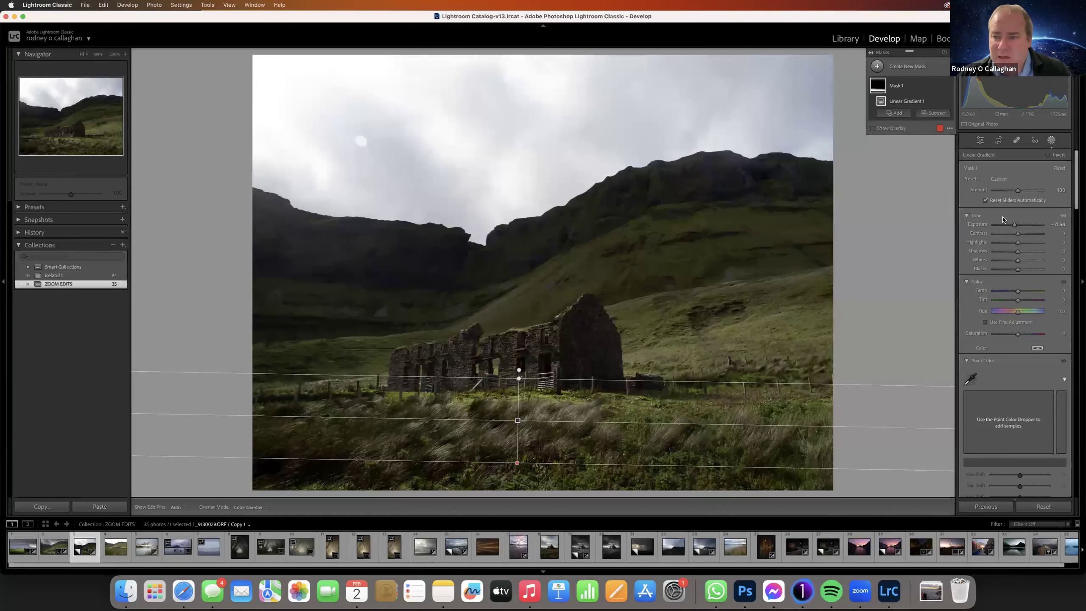
double_click(1016, 225)
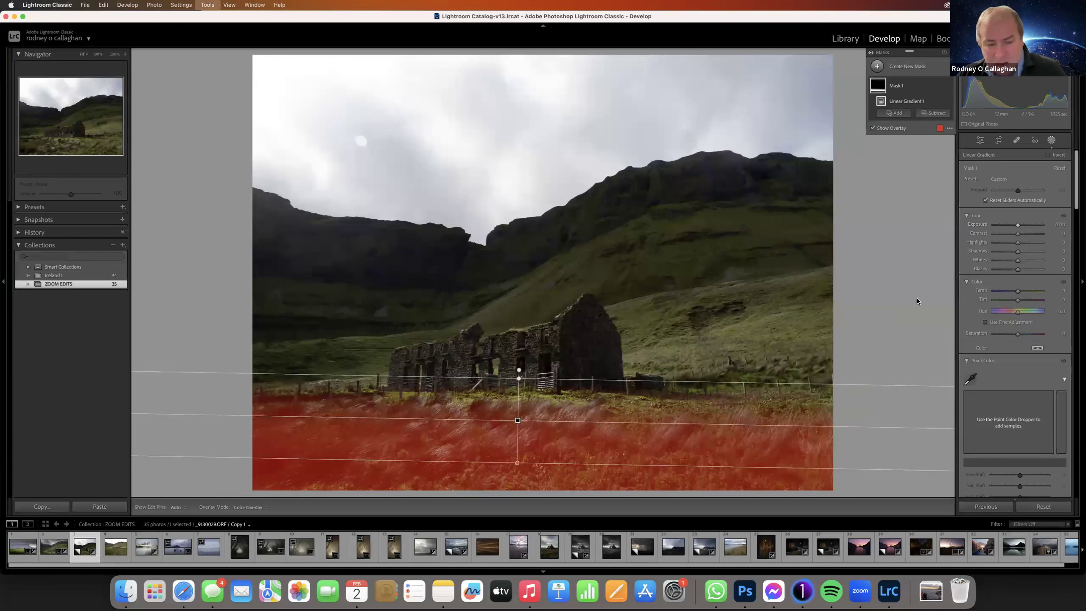
key("m")
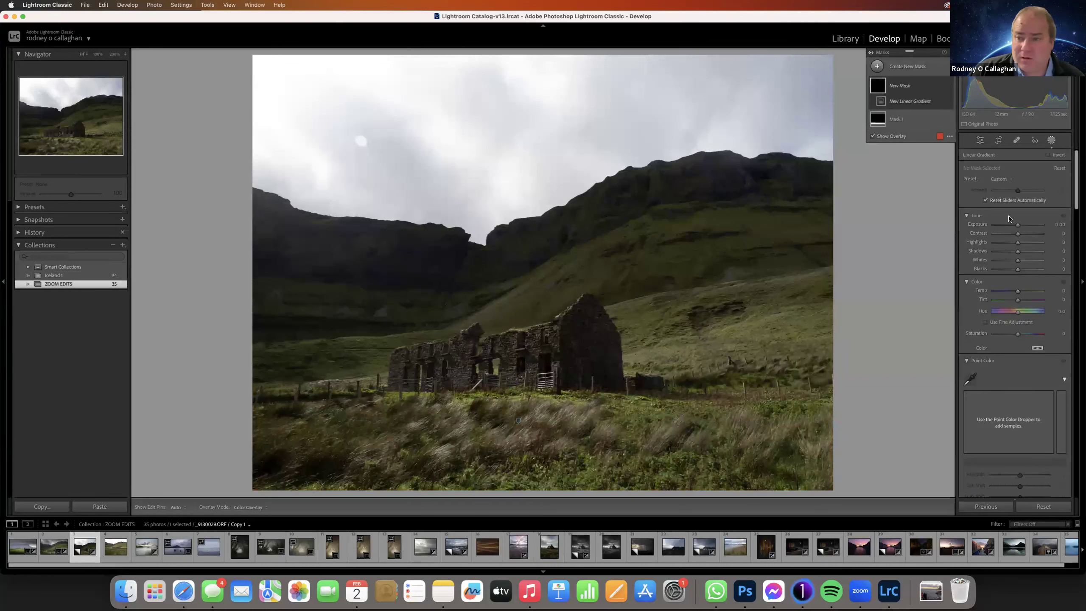
left_click_drag(1017, 226, 1015, 226)
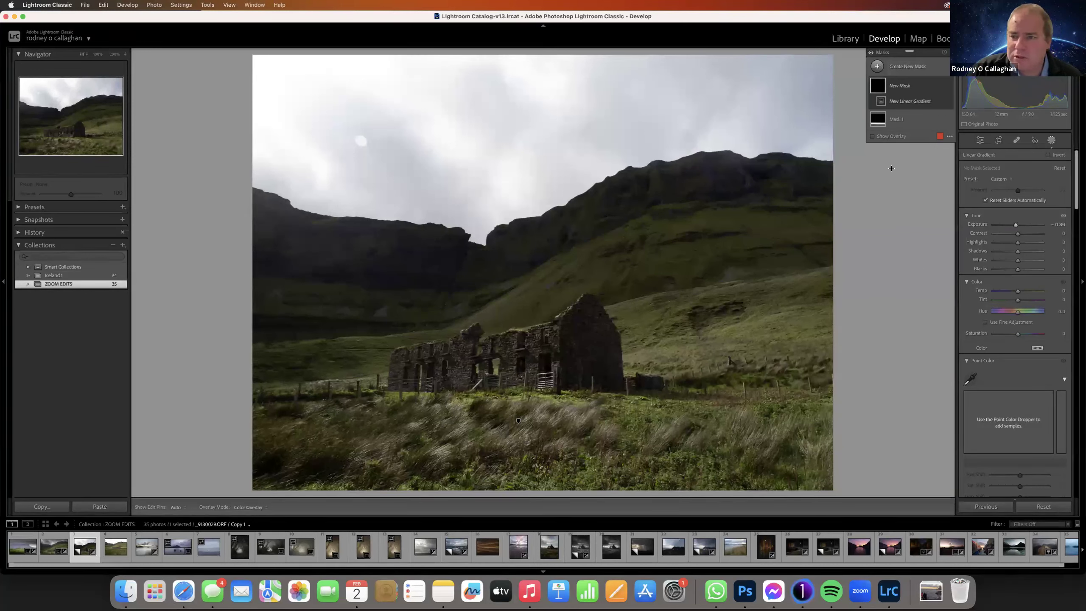
left_click(1052, 141)
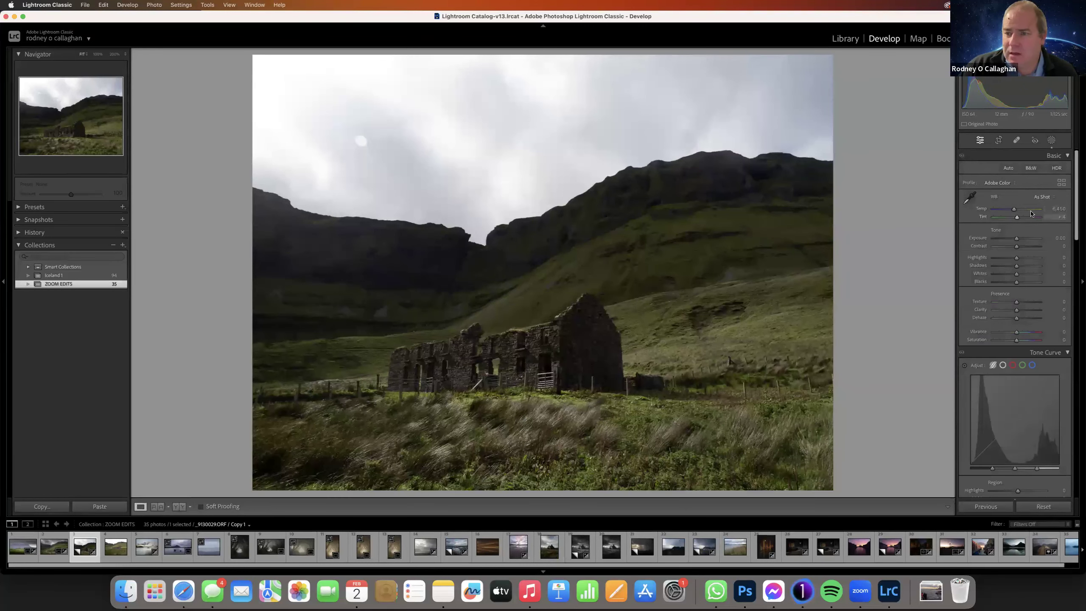
- Add a Select Sky mask to the ruined house photo and set its Exposure to about -0.67
left_click(1052, 141)
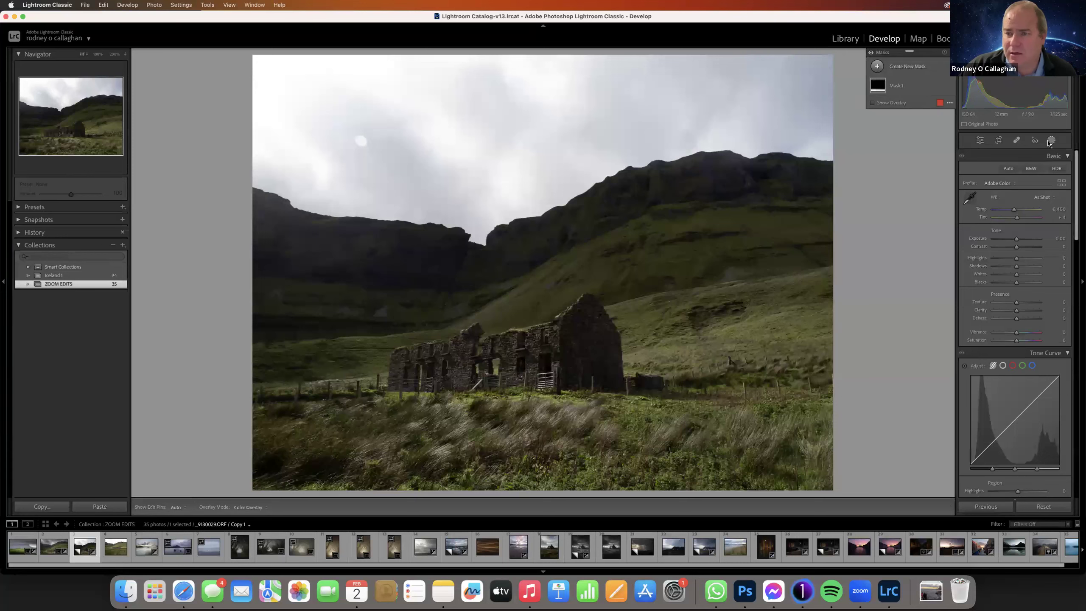
left_click(882, 67)
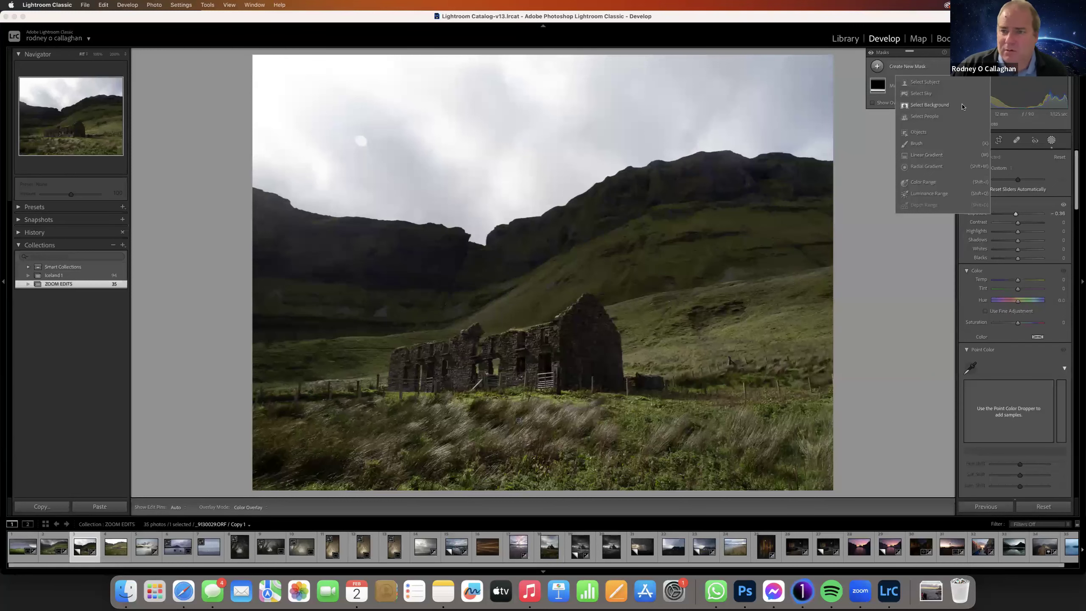
left_click(928, 94)
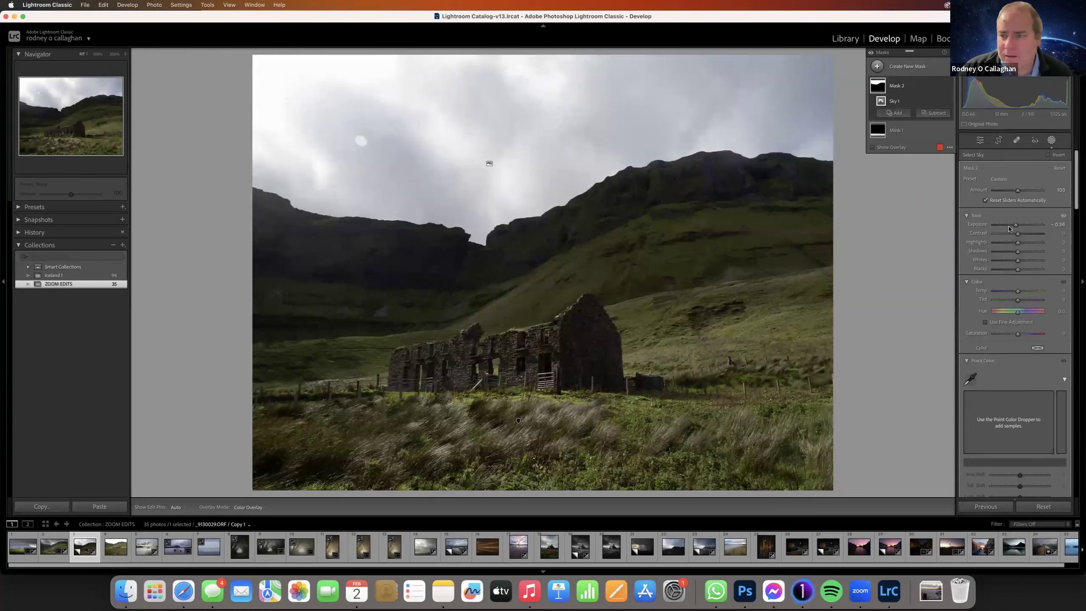
left_click_drag(1013, 224, 1013, 227)
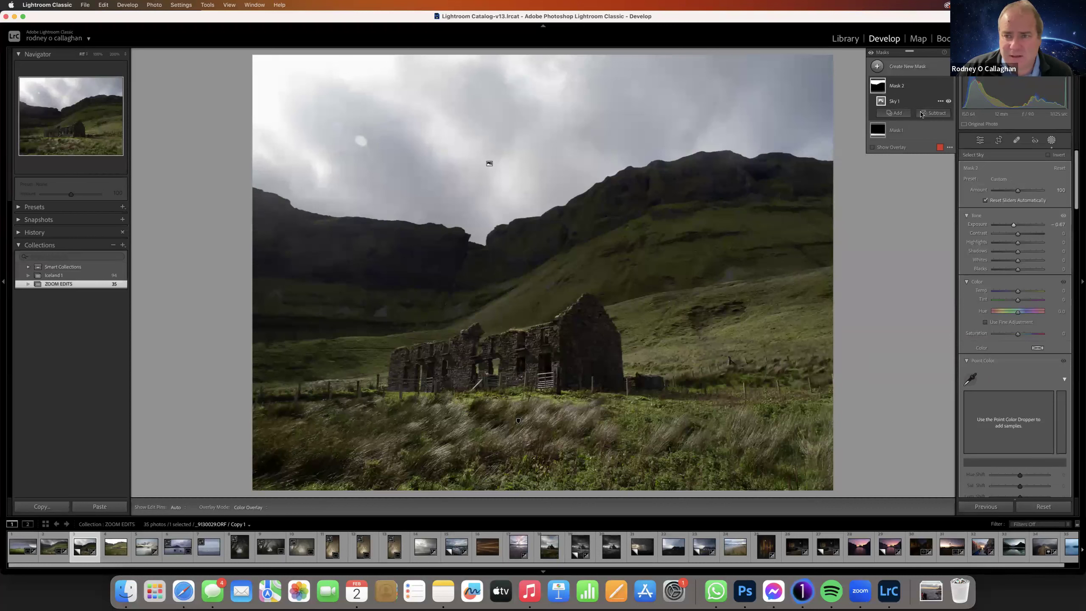
- Duplicate and invert the sky mask to cover the land, and raise its Exposure to about +0.6
right_click(916, 89)
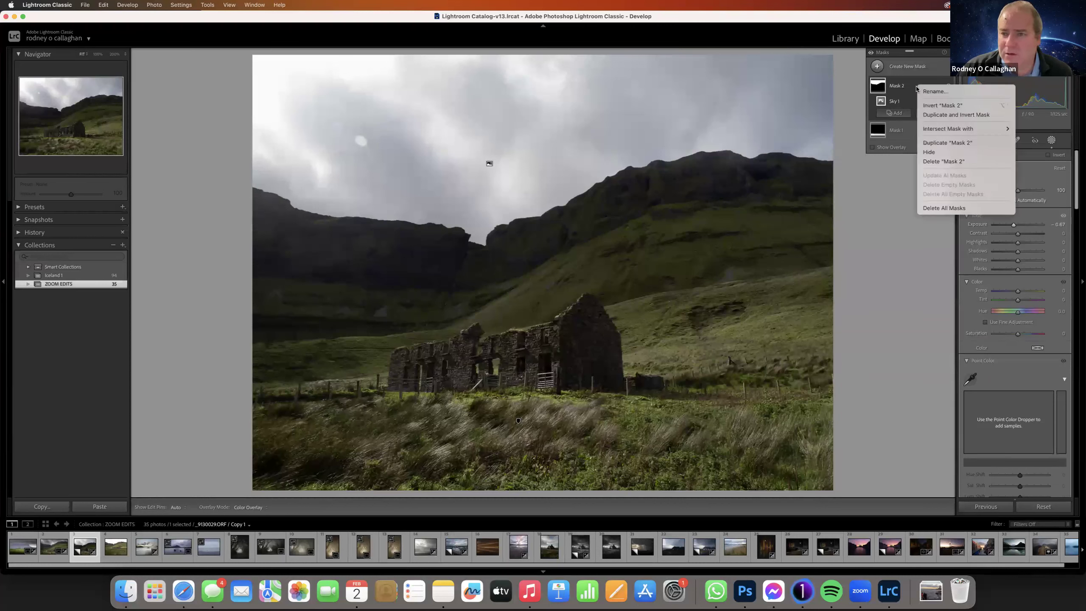
left_click(930, 116)
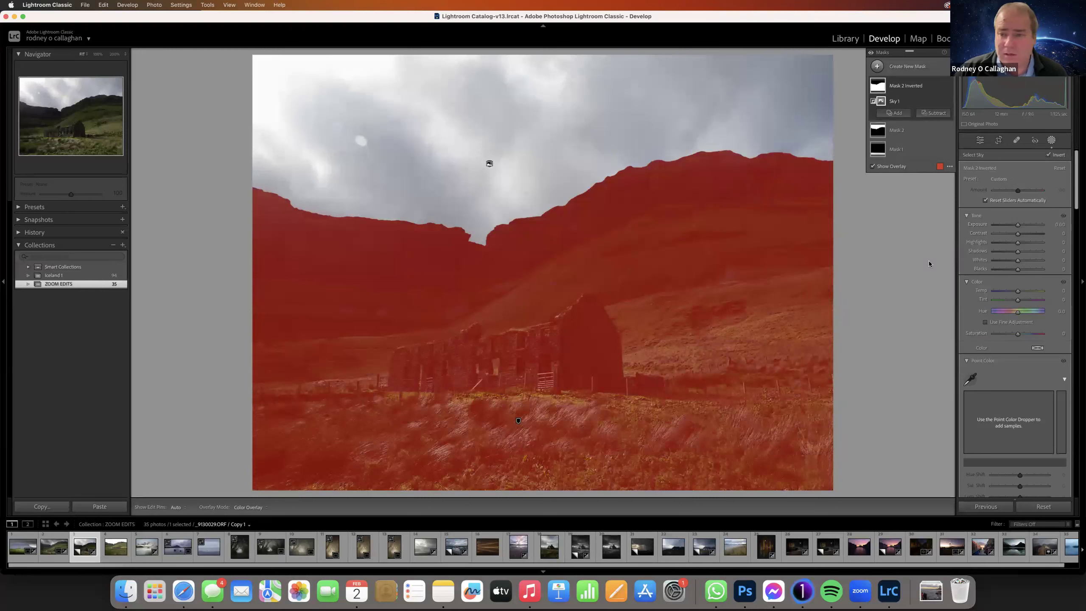
left_click(1017, 226)
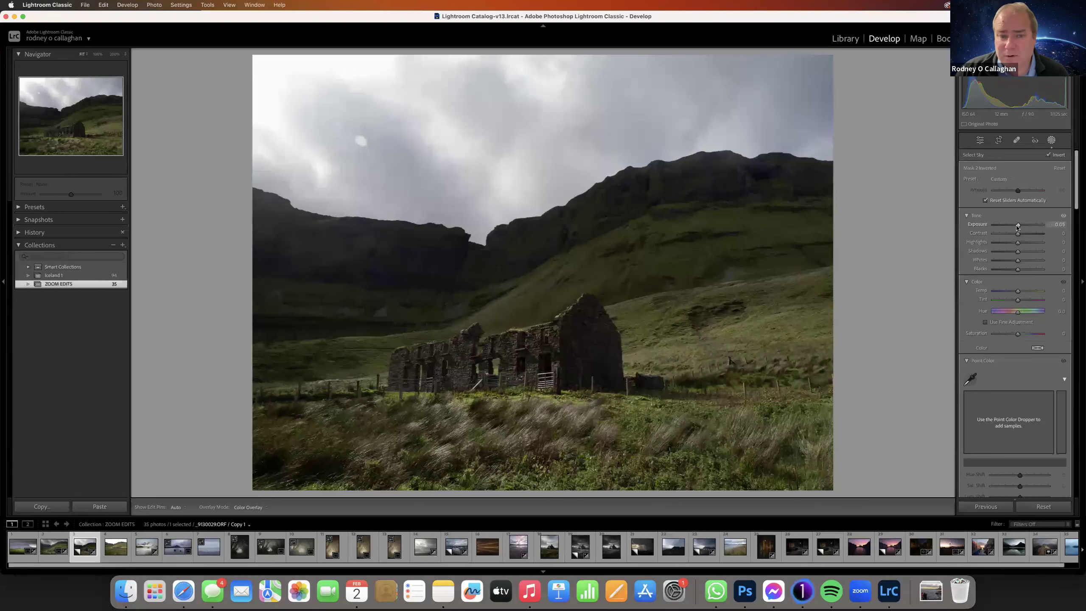
left_click_drag(1018, 227, 1019, 227)
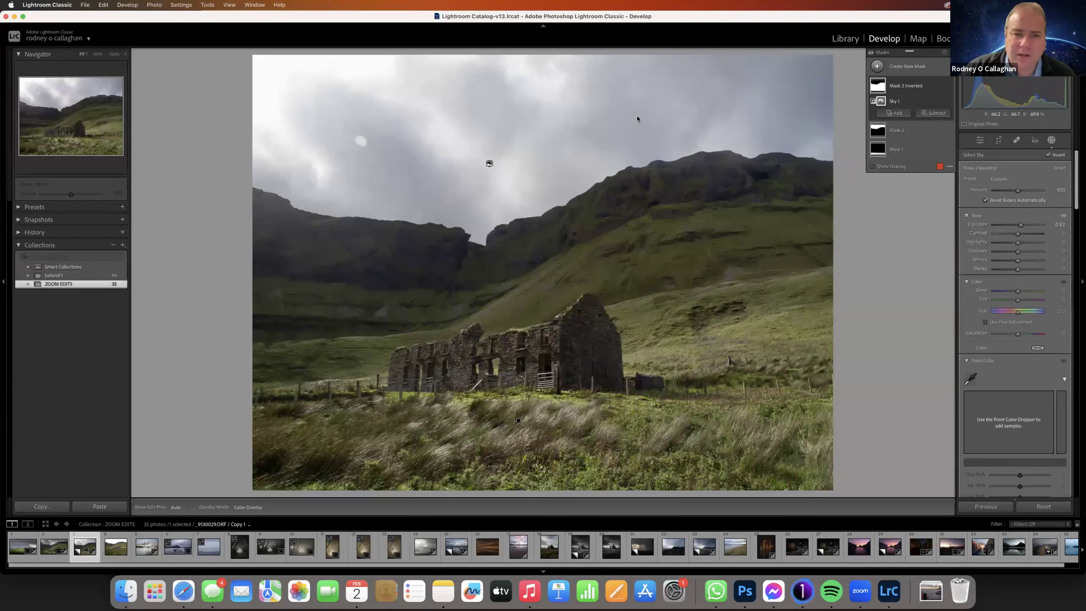
- Add another linear gradient mask rising over the foreground grass and lower its Exposure to about -0.6
left_click(877, 67)
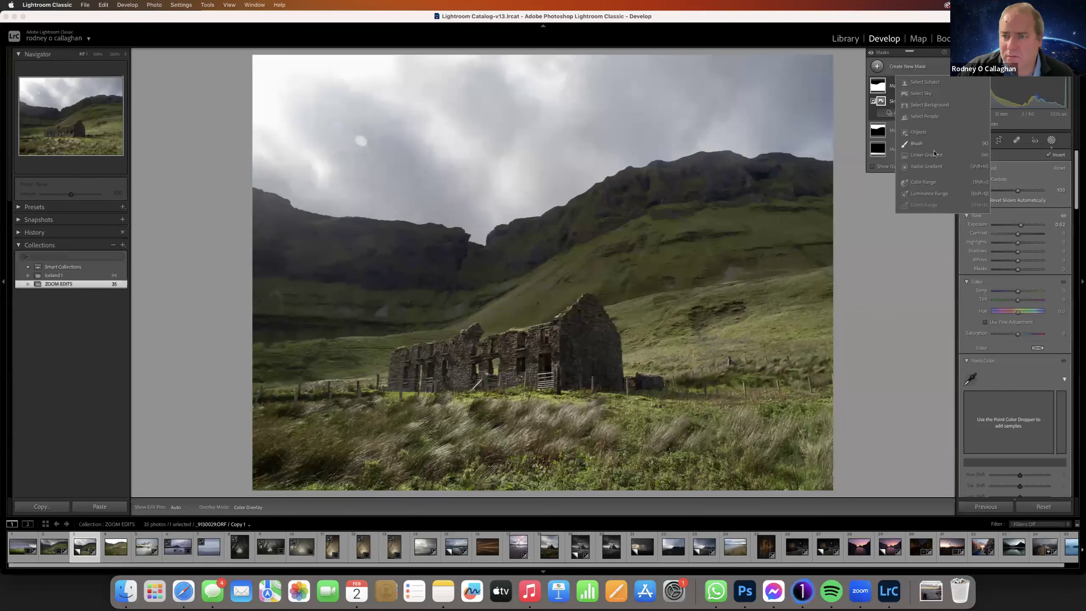
left_click(571, 337)
key("m")
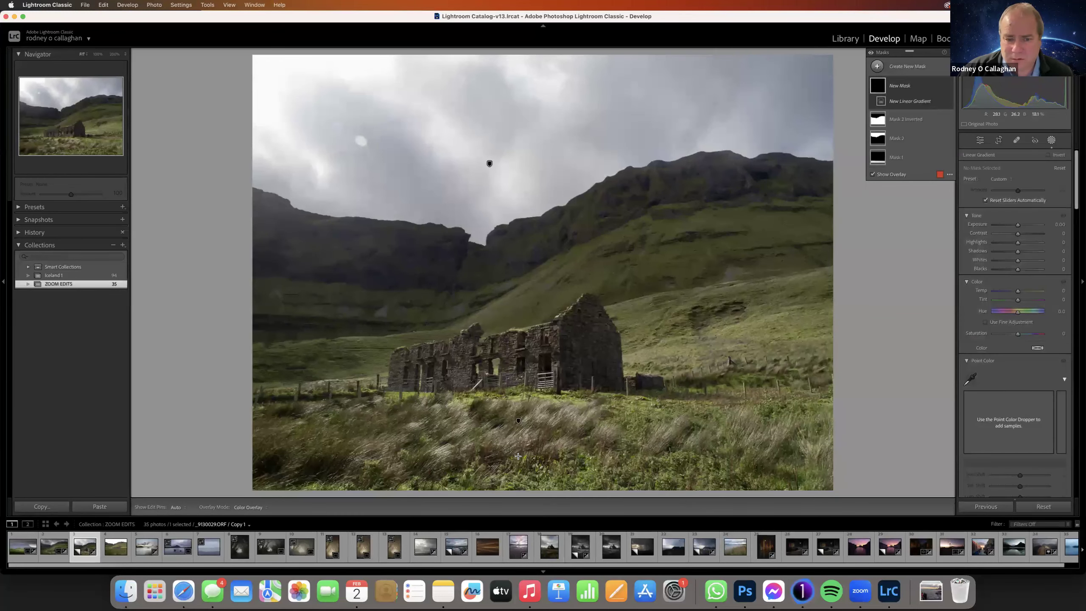
left_click_drag(518, 456, 527, 362)
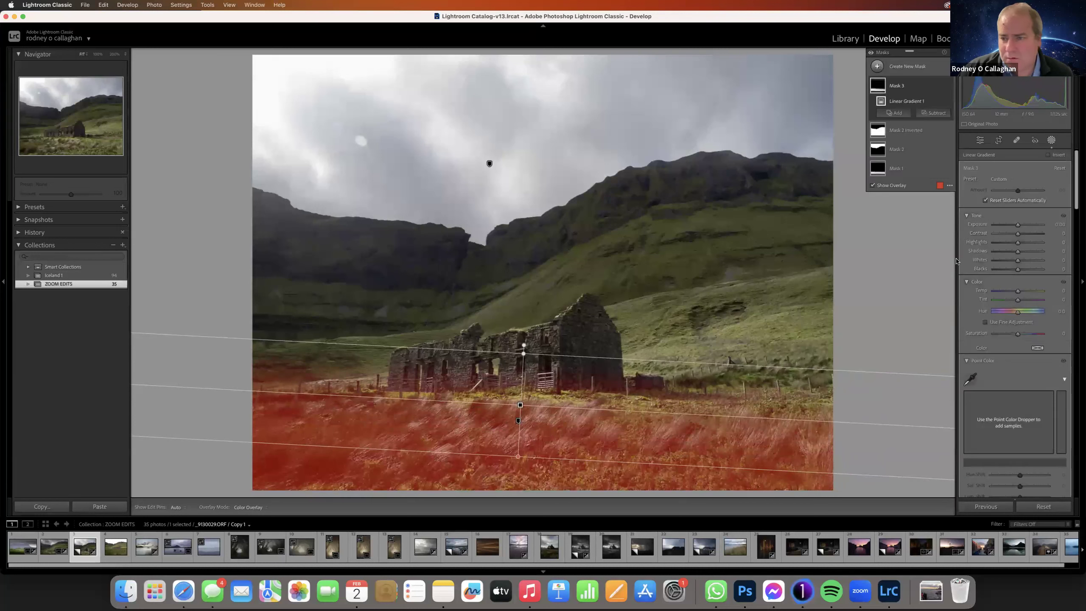
left_click_drag(1019, 227, 1016, 227)
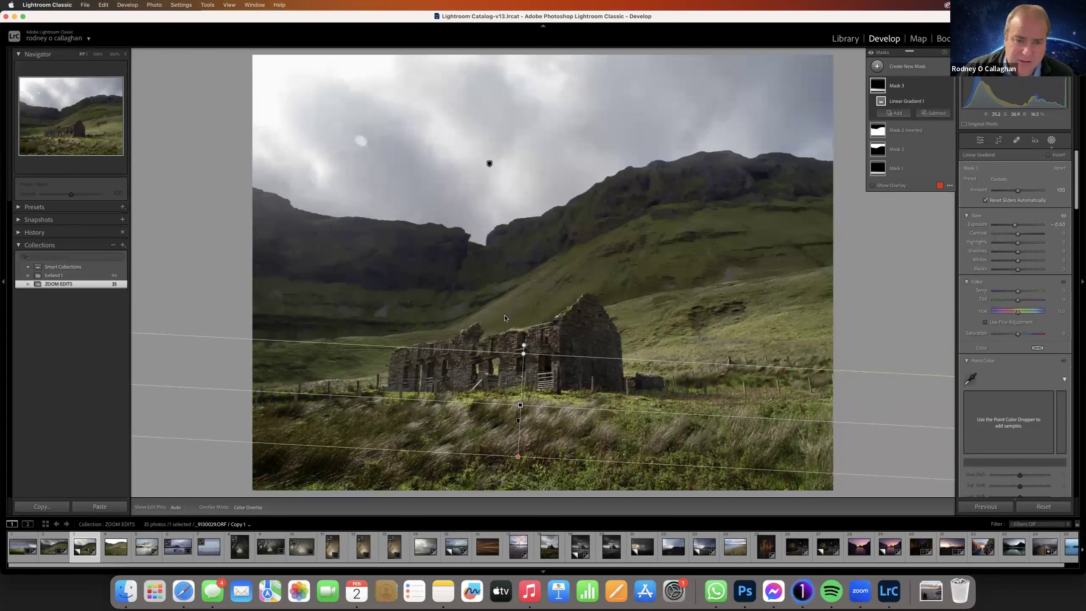
- Add a linear gradient mask running down the sky to the mountain gap and set its Exposure to about -0.77
left_click(877, 66)
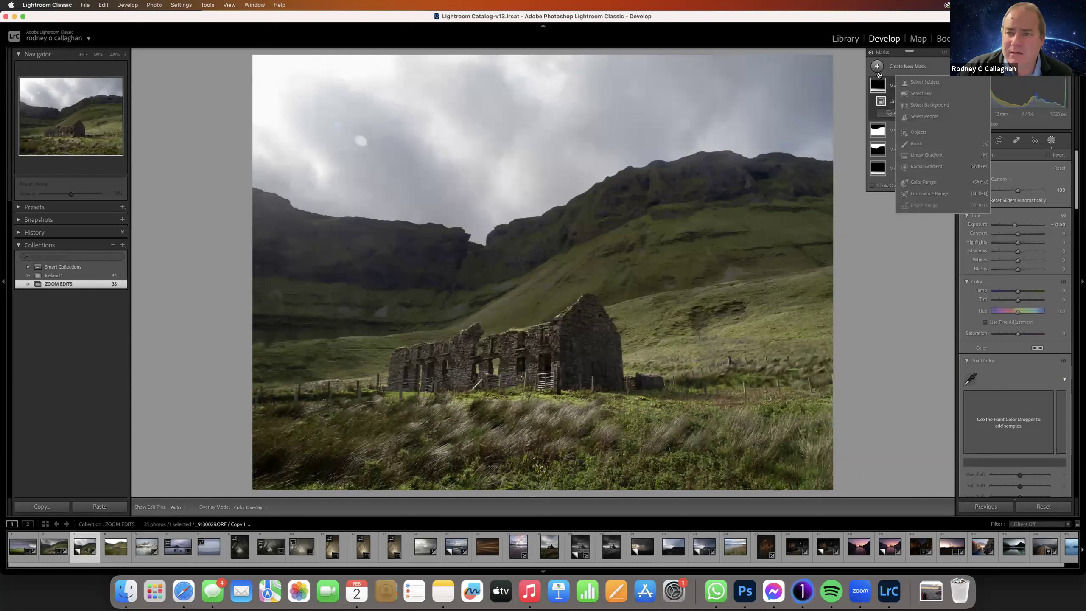
left_click(913, 154)
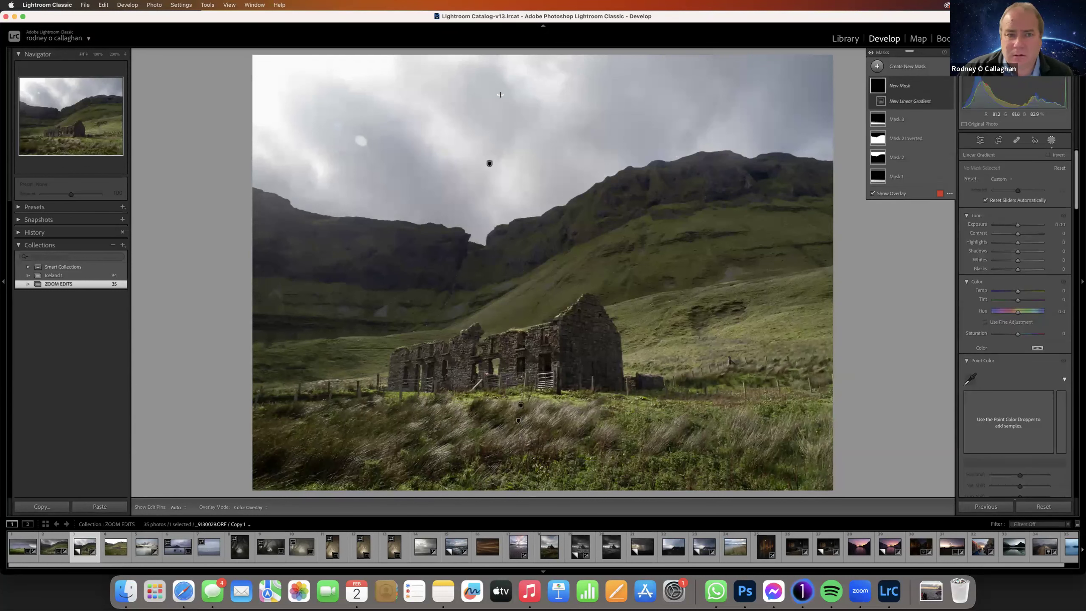
left_click_drag(490, 97, 498, 231)
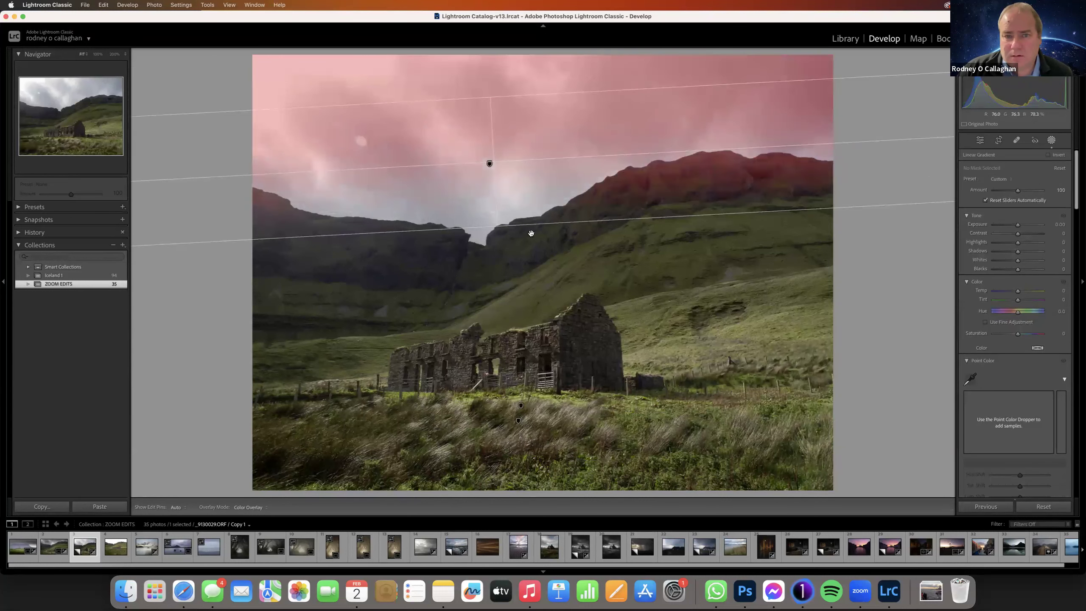
left_click_drag(1018, 224, 1017, 228)
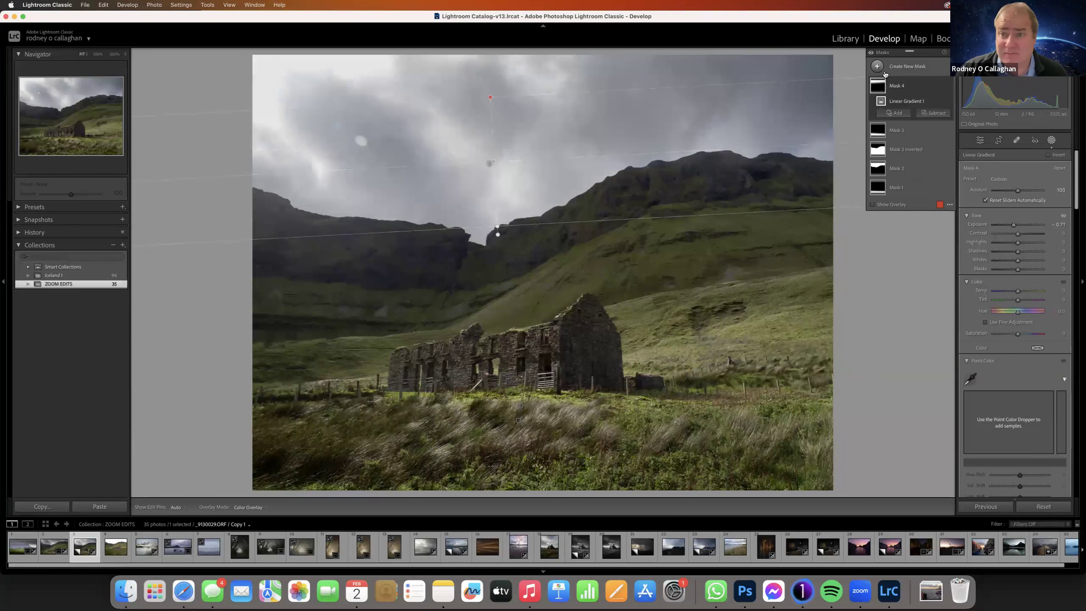
- Draw a large tilted radial gradient mask and place it over the ruined stone house
left_click(878, 66)
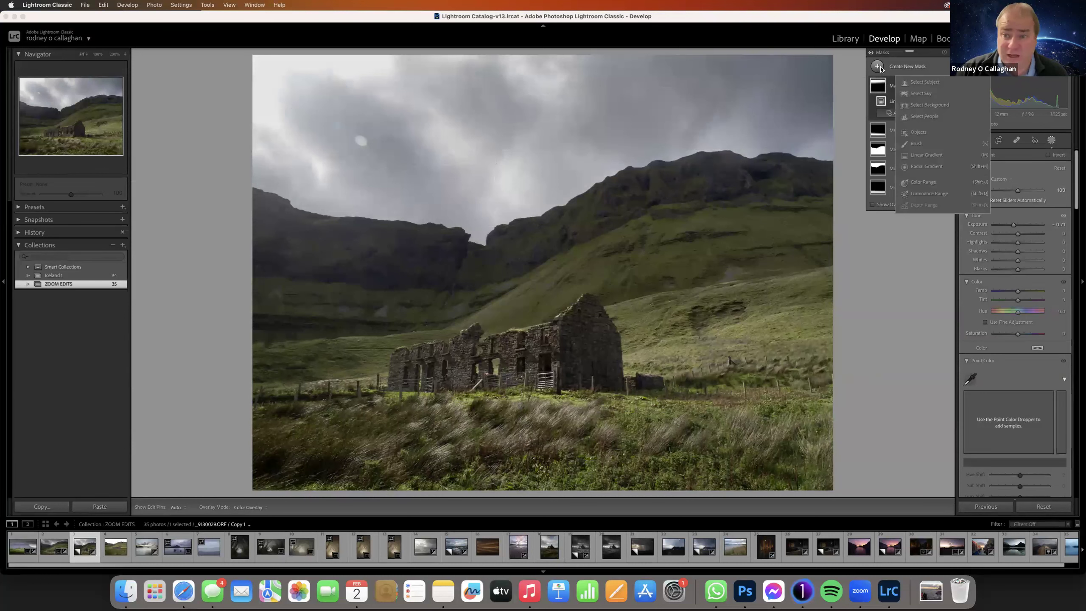
left_click(923, 167)
left_click_drag(738, 252, 295, 347)
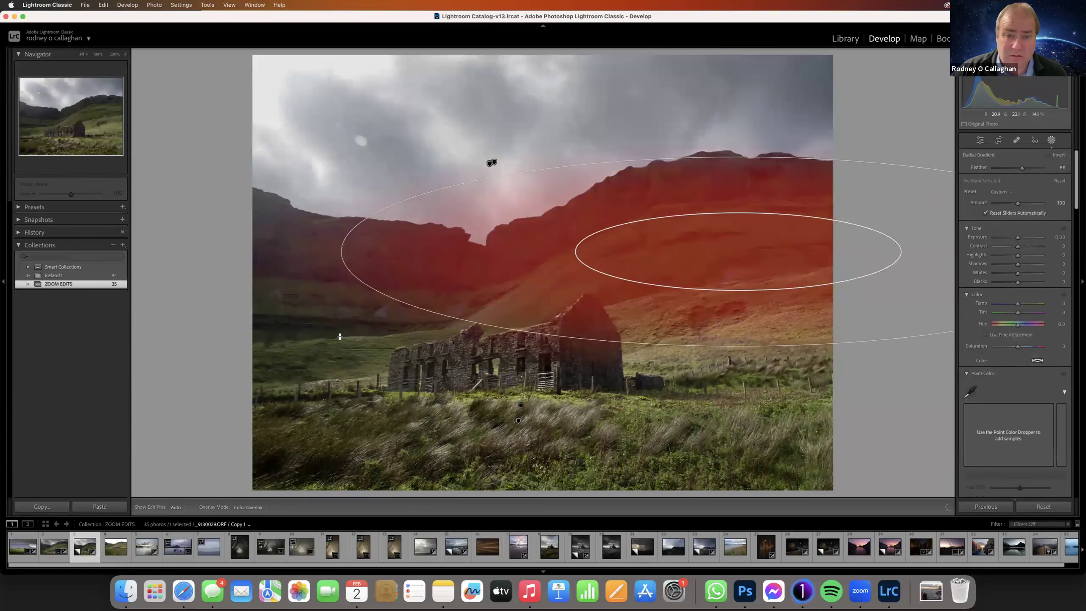
left_click_drag(685, 154, 433, 331)
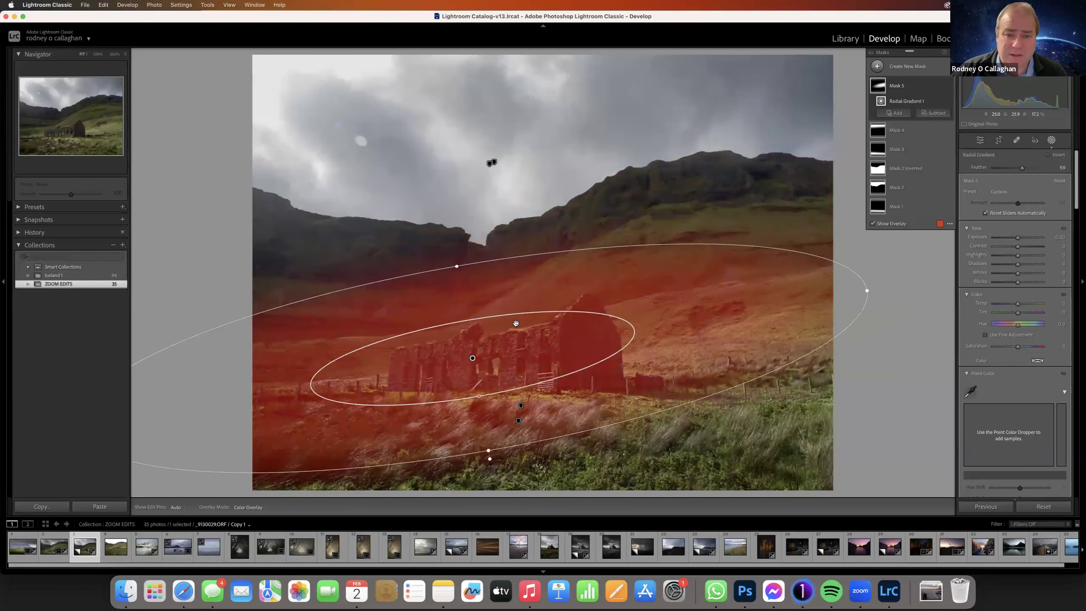
- Widen and heighten the radial mask, recentre it on the ruin's gable end, and leave masking
left_click_drag(865, 291, 919, 282)
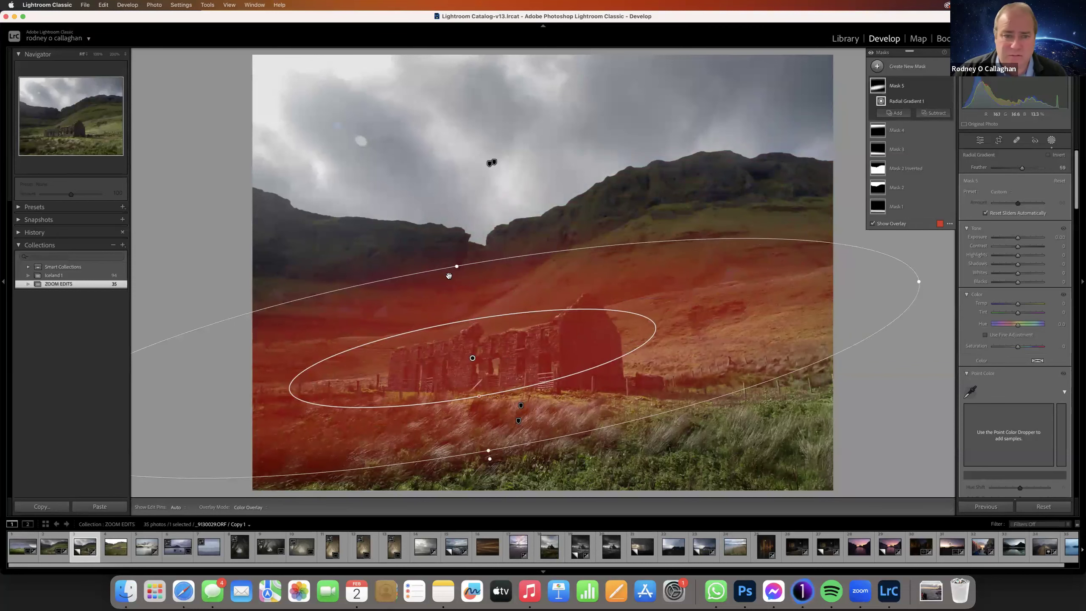
left_click_drag(455, 265, 459, 246)
left_click_drag(478, 300, 556, 278)
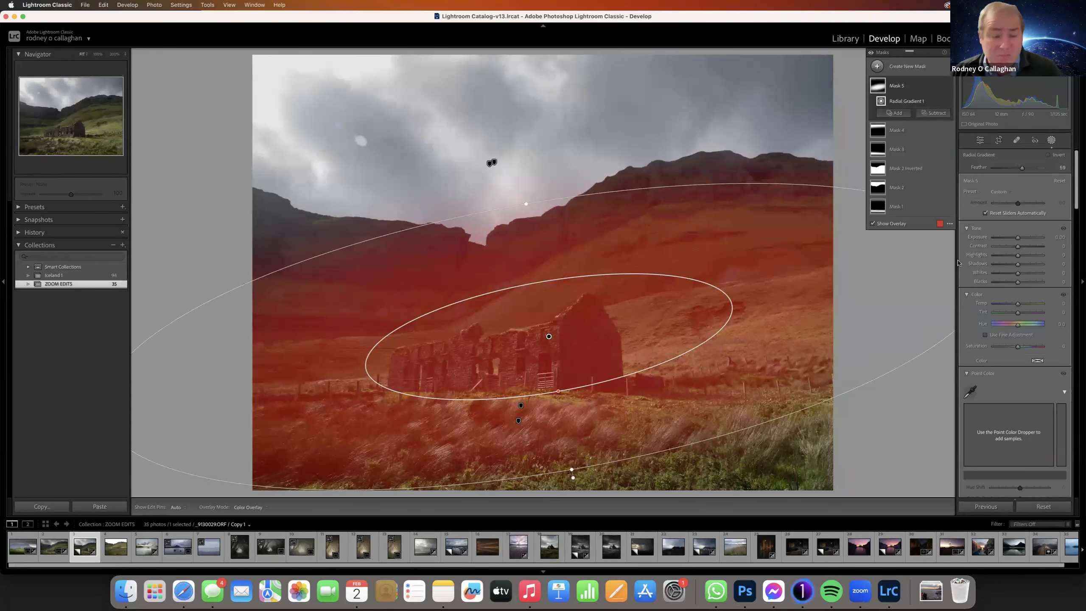
key("shift+w")
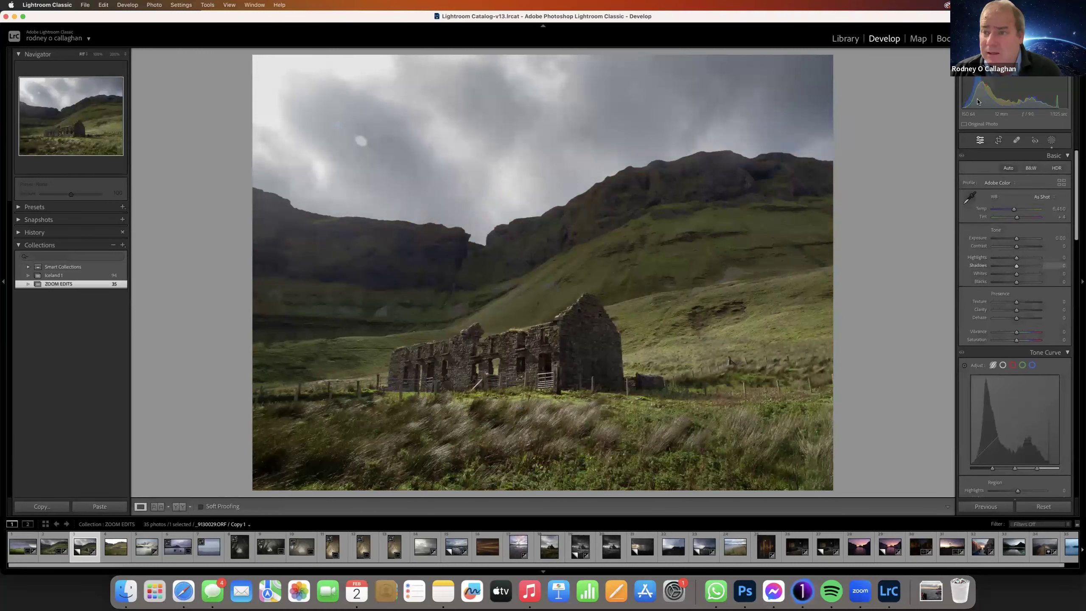
- Raise the ruin radial mask's Whites to about 74, reduce its height, and shift the ellipse slightly down toward the ruin's roofless middle
key("shift+w")
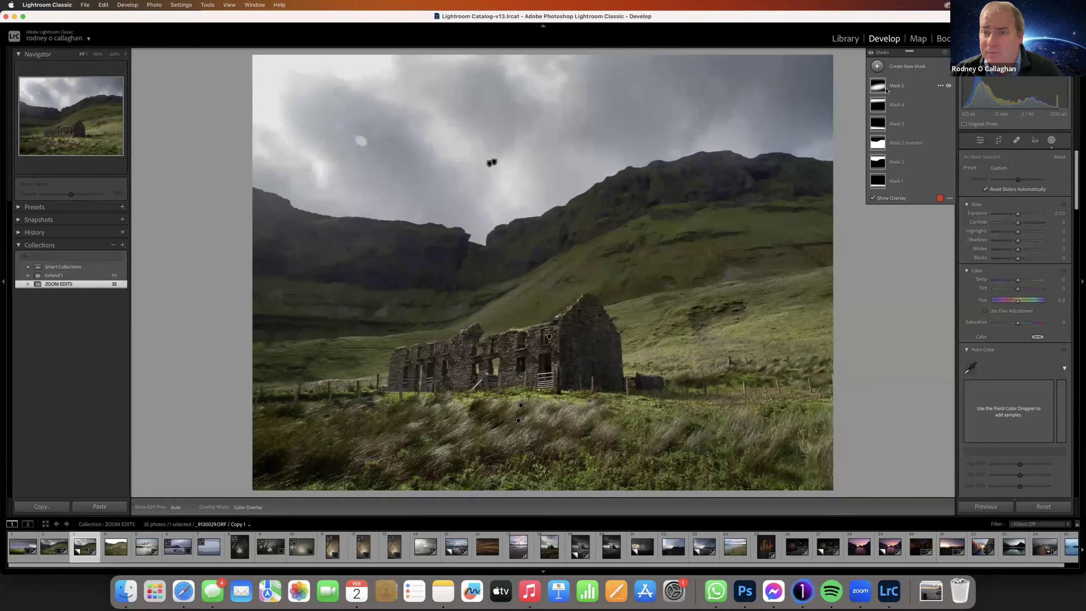
left_click(897, 88)
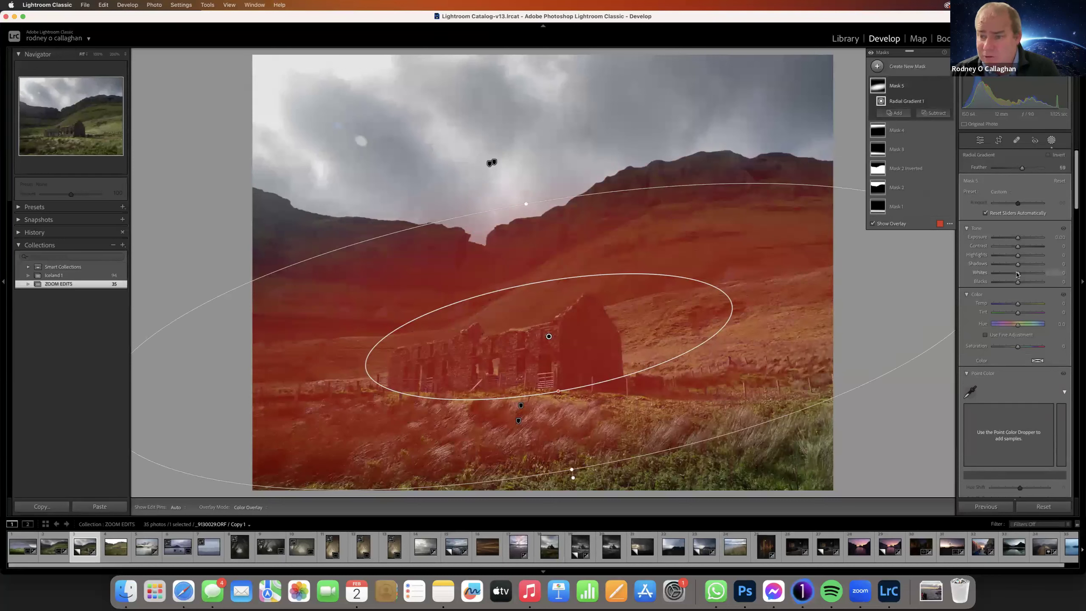
mouse_move(1017, 274)
left_mouse_down()
mouse_move(1043, 278)
mouse_move(1031, 280)
left_mouse_up()
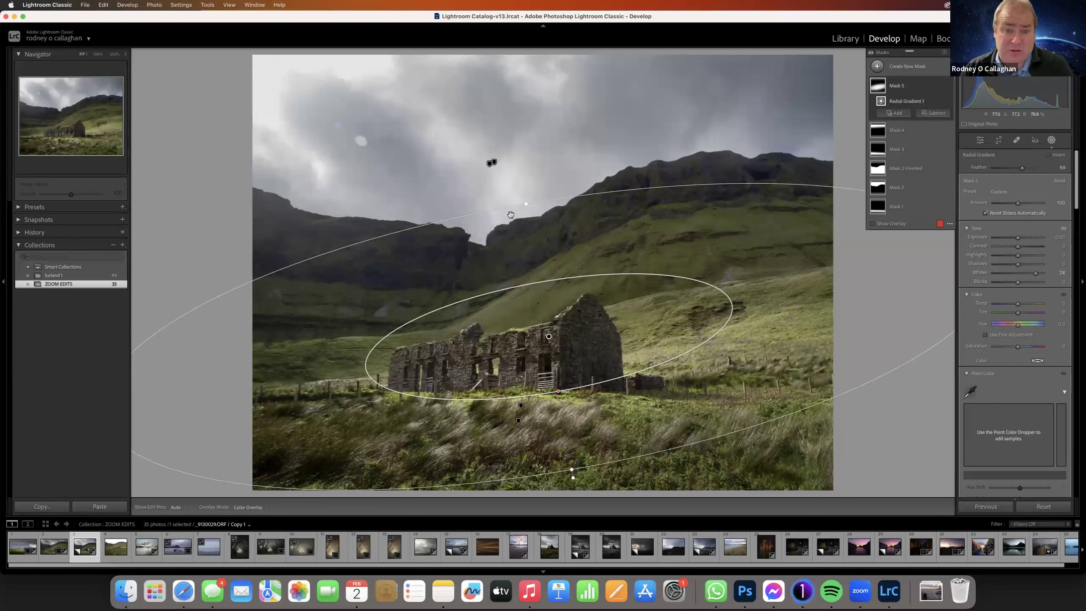
left_click_drag(521, 205, 526, 230)
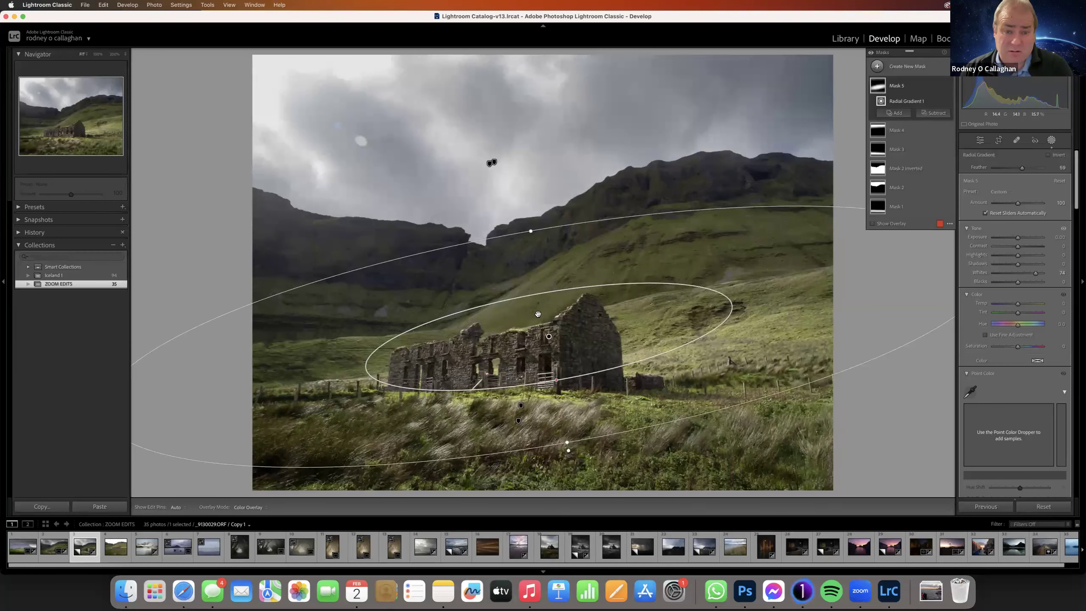
left_click_drag(538, 317, 501, 331)
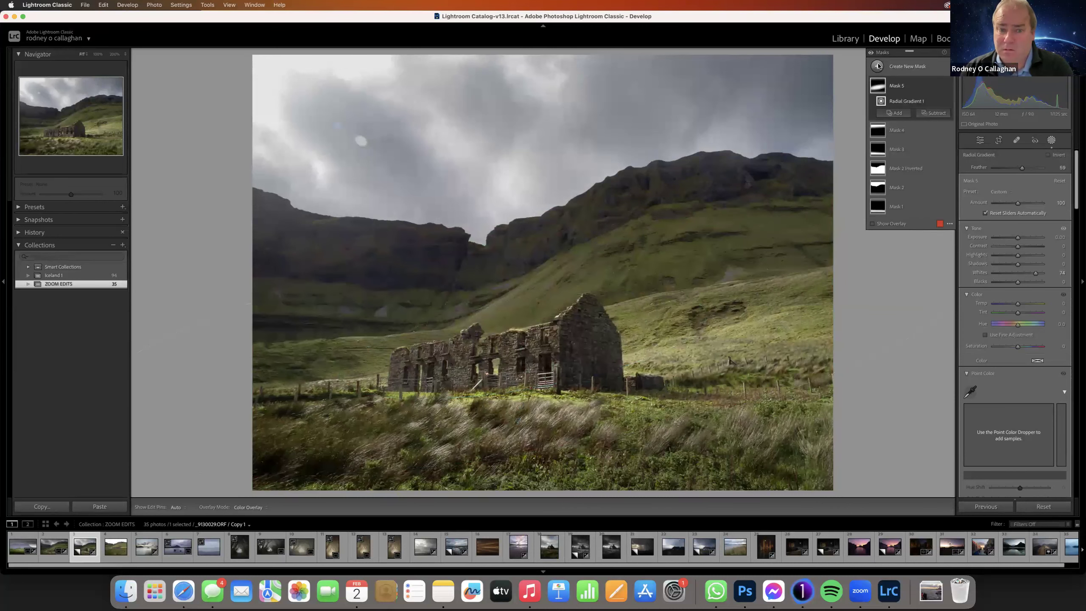
- Add a second, larger tilted radial gradient mask and move it to centre just above the ruined stone house
left_click(876, 66)
left_click(927, 166)
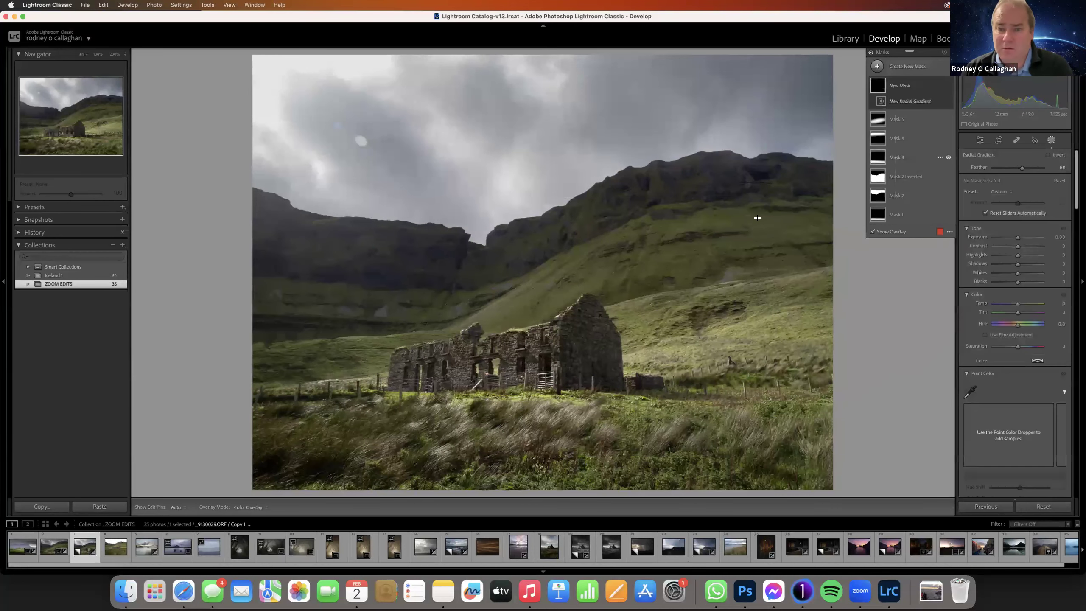
left_click_drag(496, 268, 872, 471)
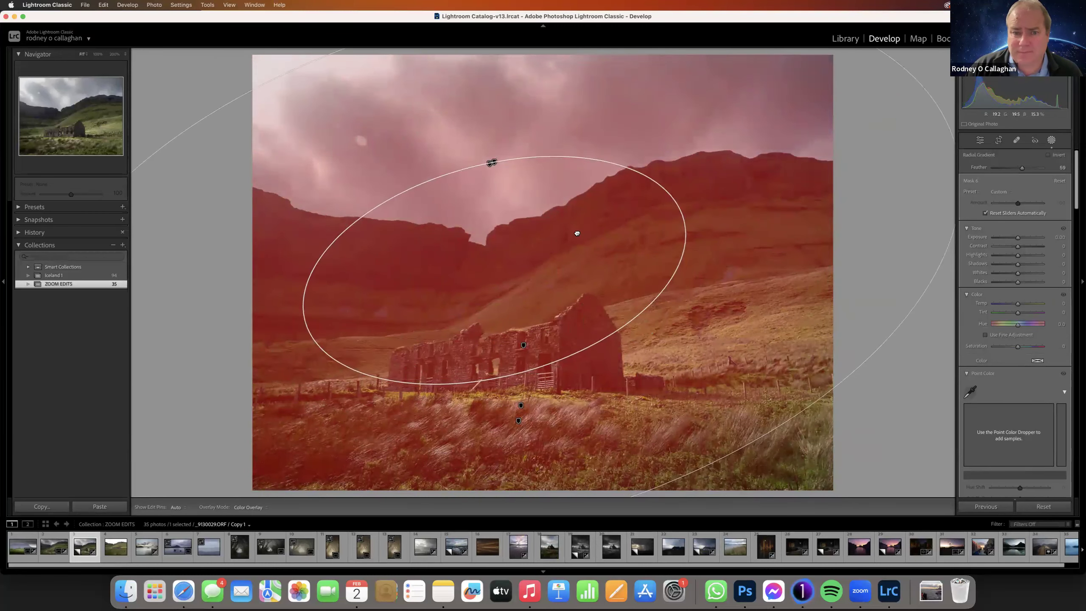
left_click_drag(575, 233, 636, 268)
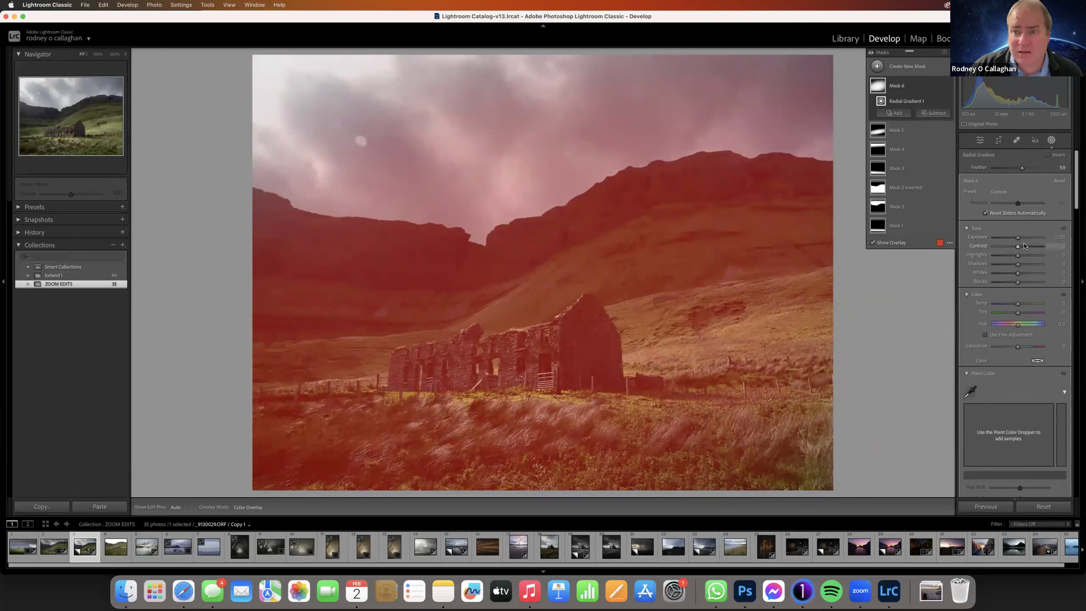
- Invert the large radial mask and lower its Exposure to about -1.2 to darken the photo's surroundings
left_click(1048, 155)
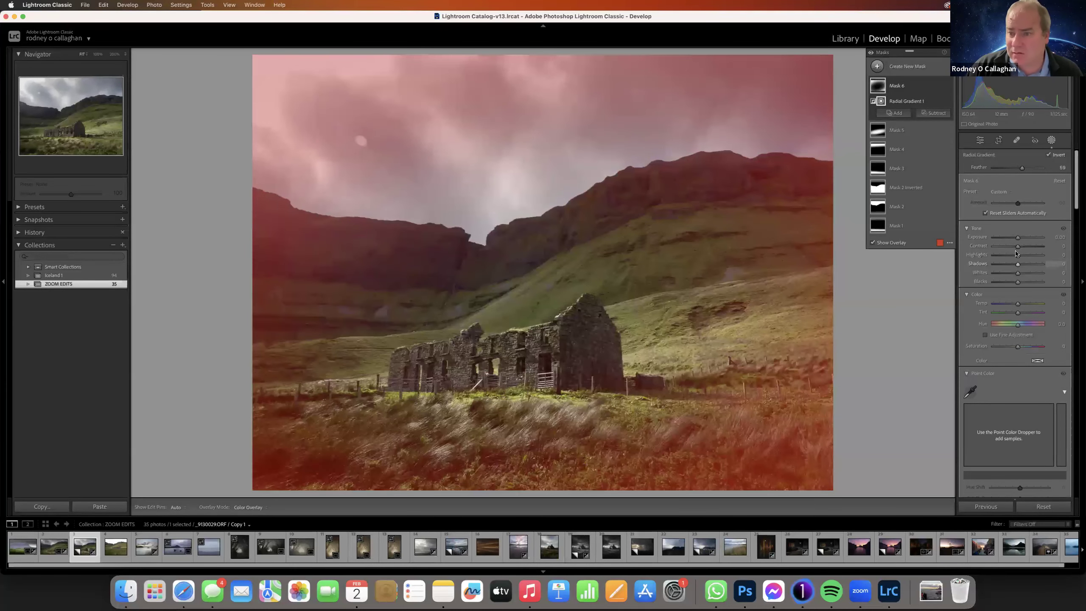
left_click_drag(1018, 237, 1010, 241)
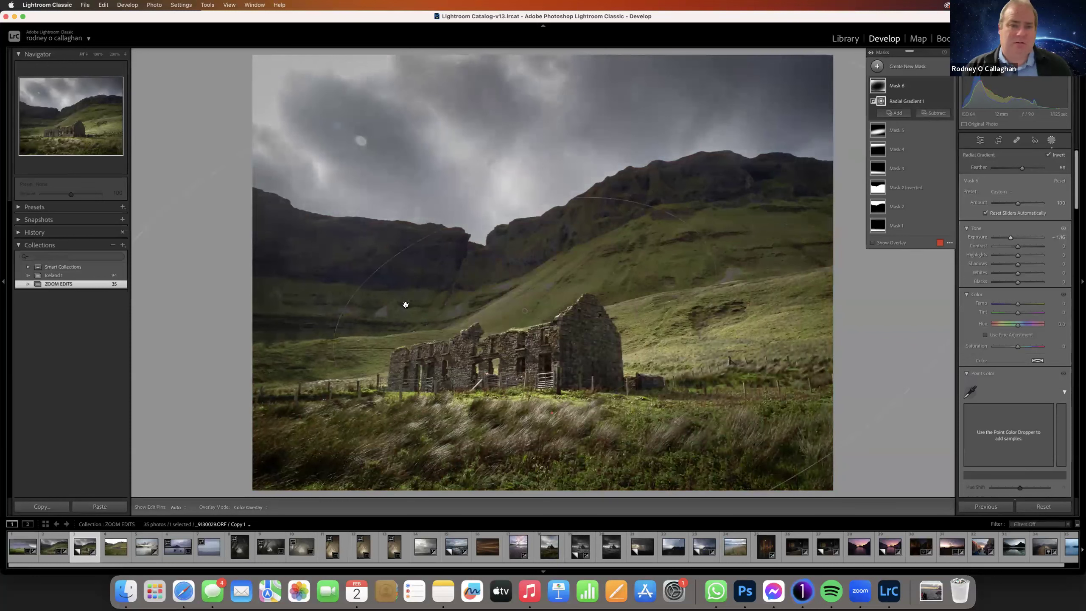
mouse_move(376, 184)
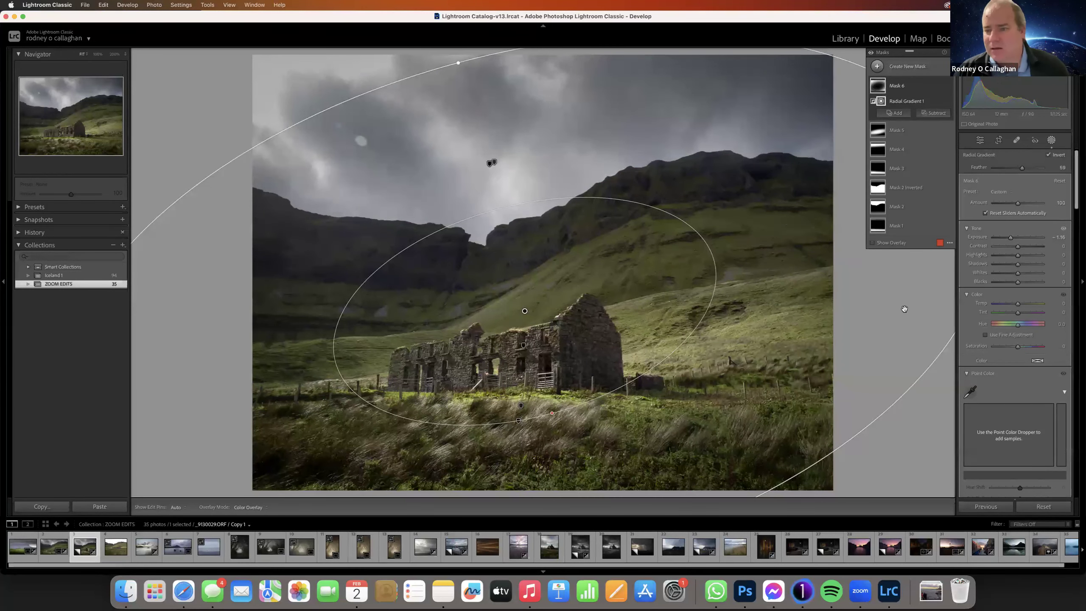
- Try raising the whole photo's Whites to about 8 outside the masks, and return to masking
left_click(980, 144)
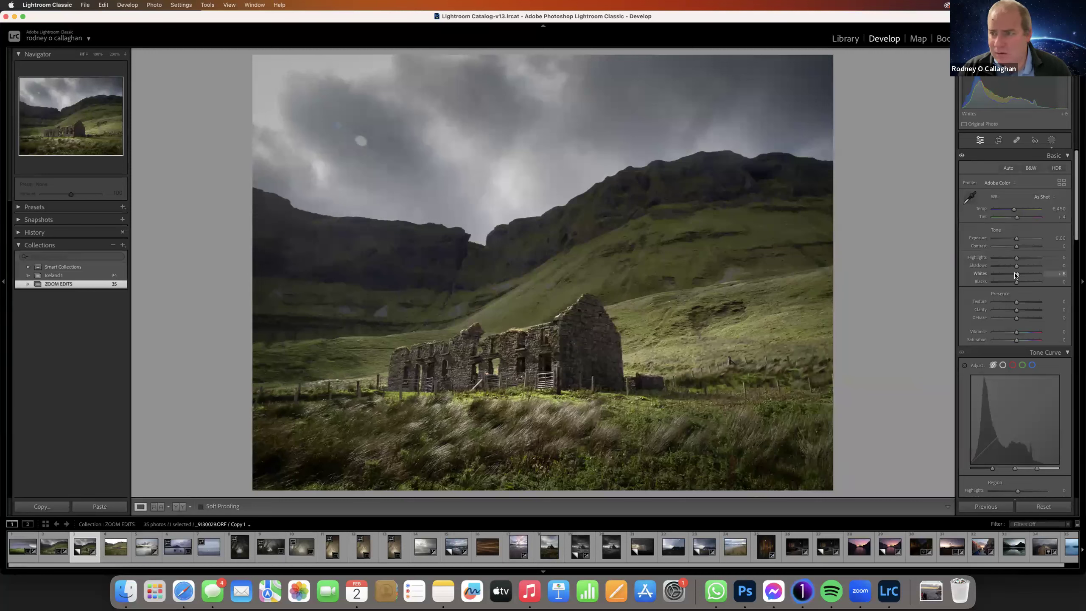
left_click_drag(1016, 274, 1017, 276)
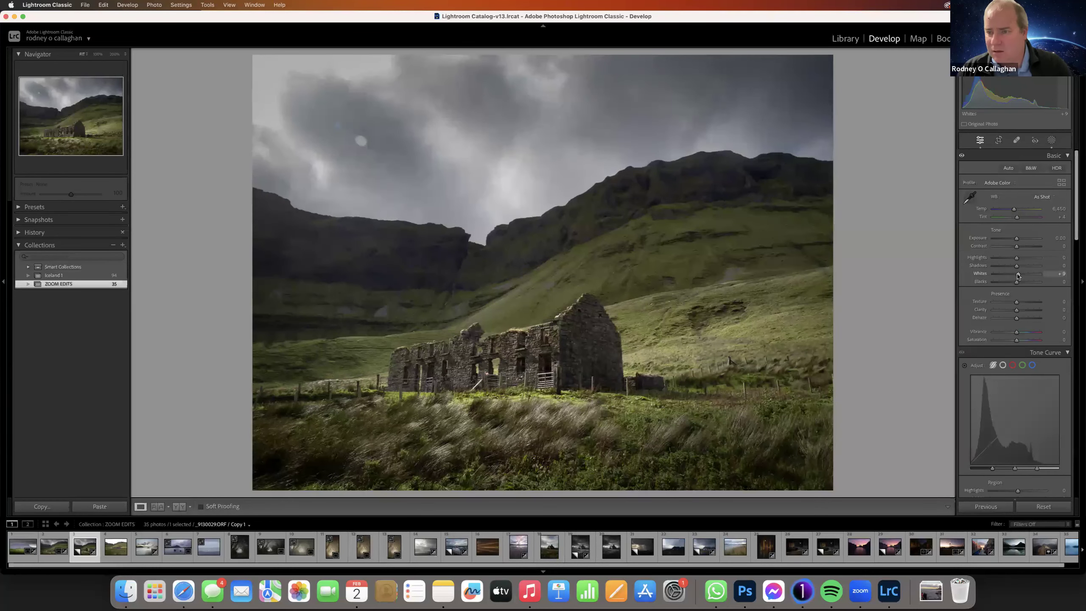
left_click(1052, 141)
left_click(876, 67)
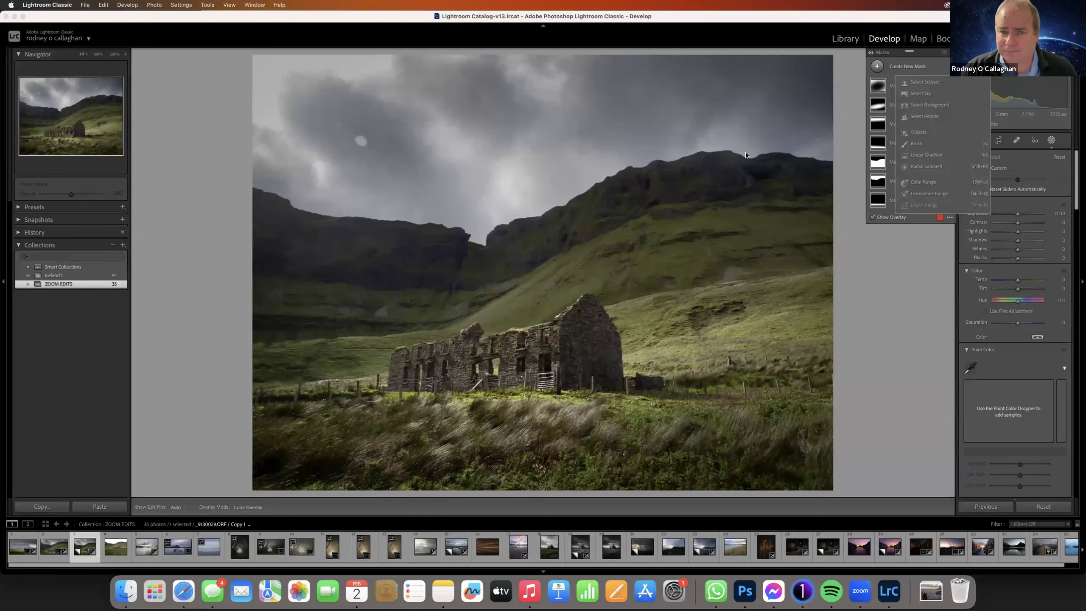
left_click(539, 371)
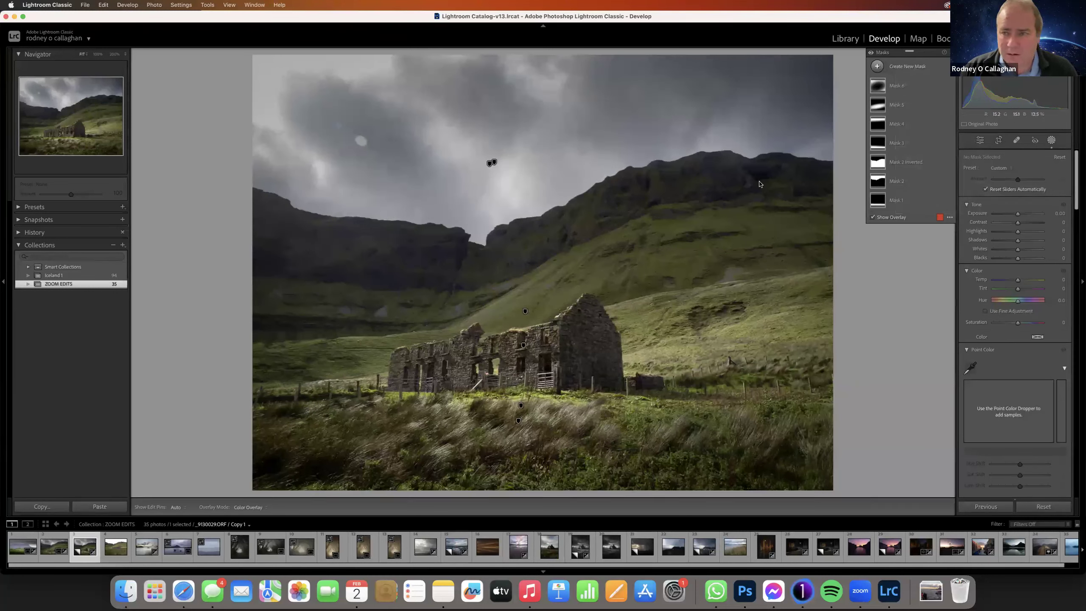
- Add a linear gradient mask from the ruin up to just above the mountain gap, with Whites about 73 and Blacks about -8
left_click(877, 67)
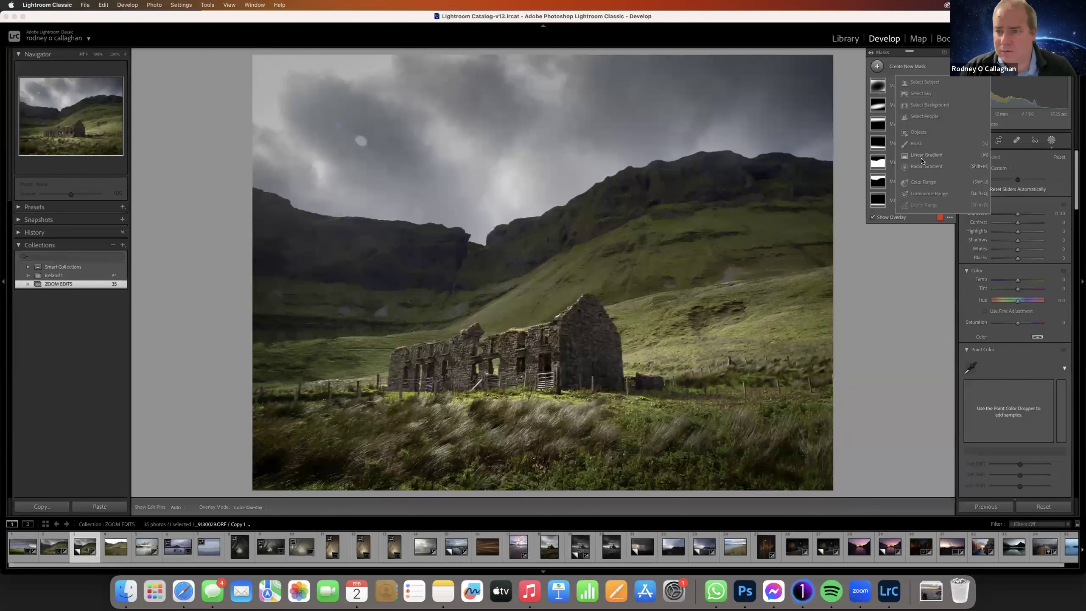
left_click(922, 157)
left_click_drag(543, 354, 530, 180)
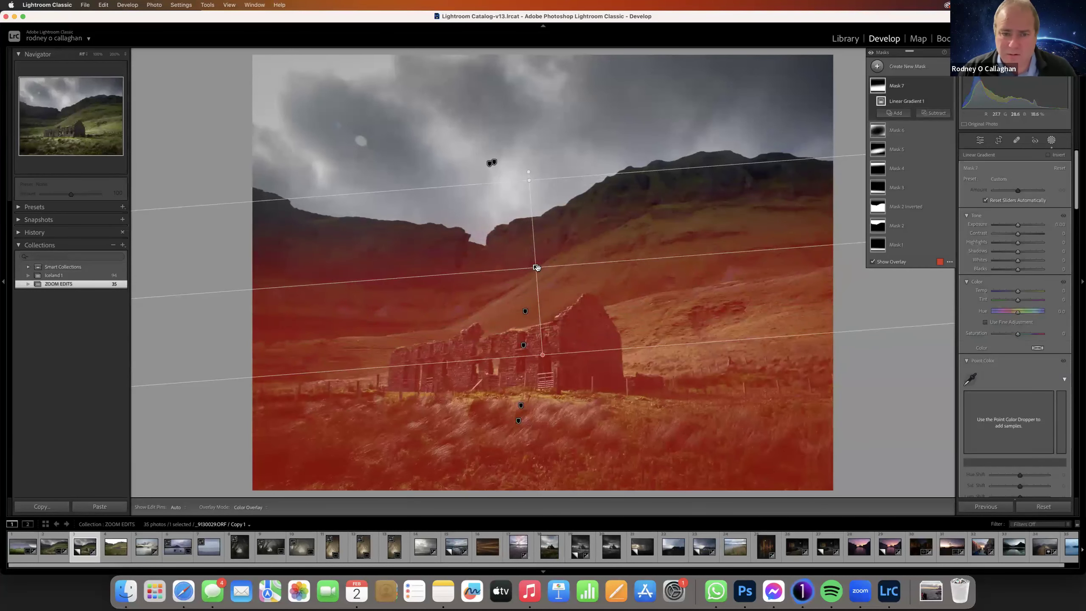
left_click_drag(538, 269, 538, 259)
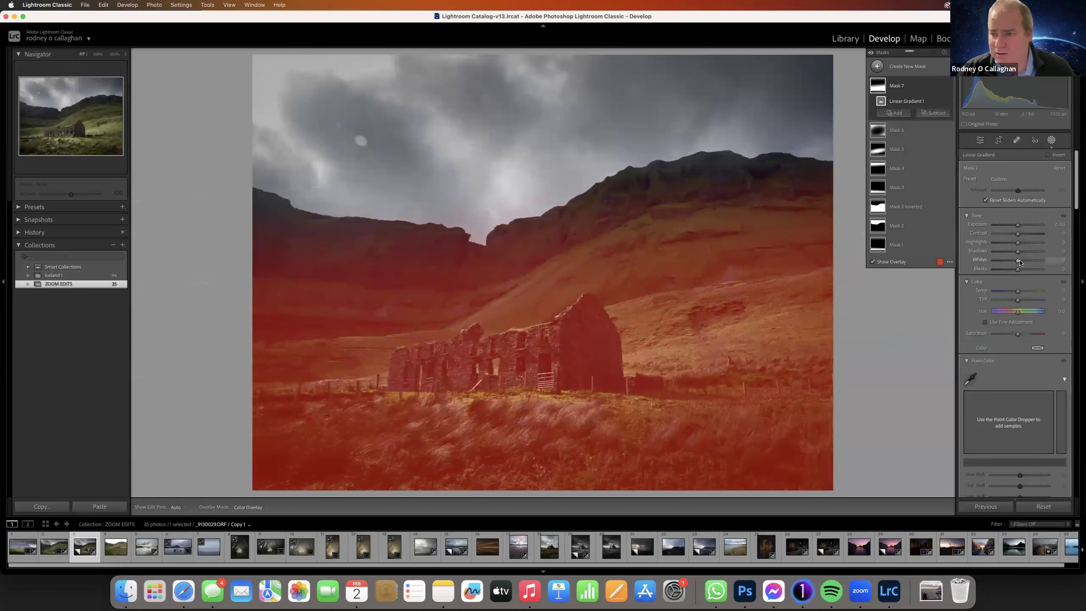
left_click_drag(1020, 262, 1040, 265)
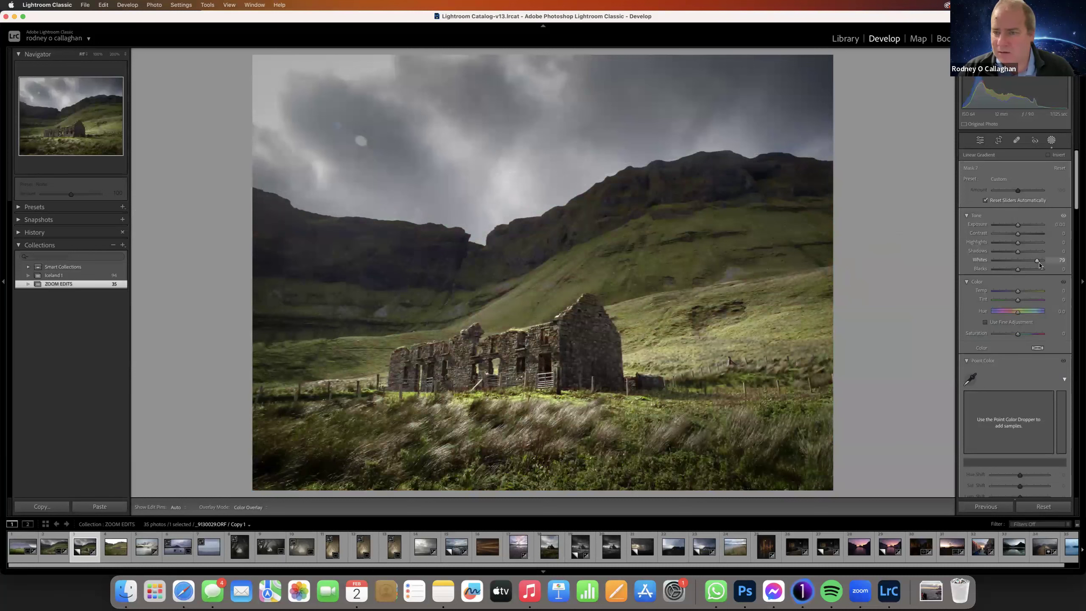
left_click_drag(1018, 269, 1017, 270)
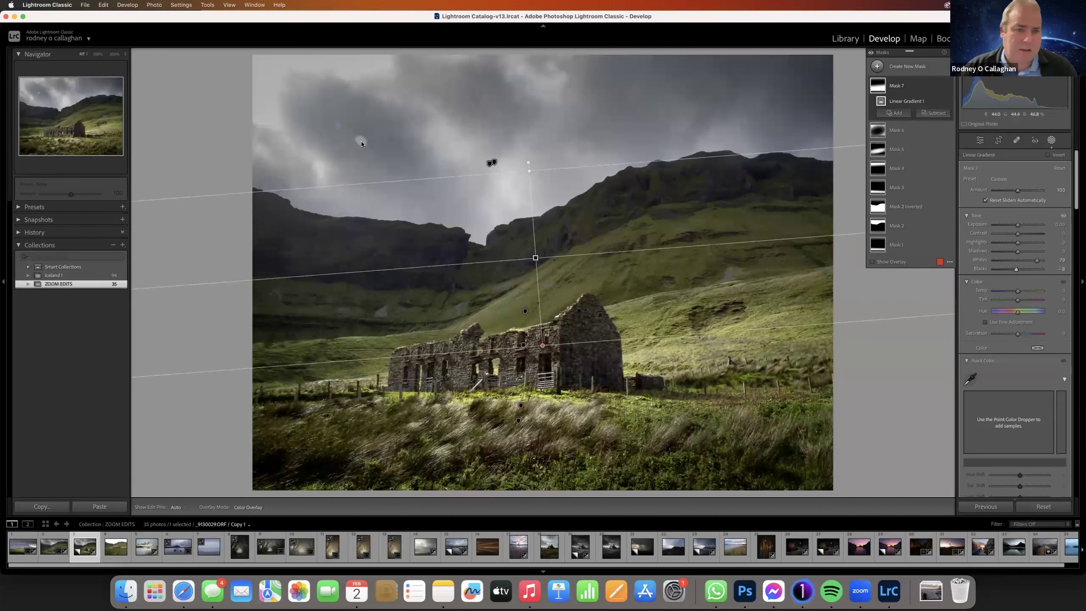
- Remove the two pale spots in the dark cloud with the Remove tool at size 77, and close the tool
left_click(1016, 141)
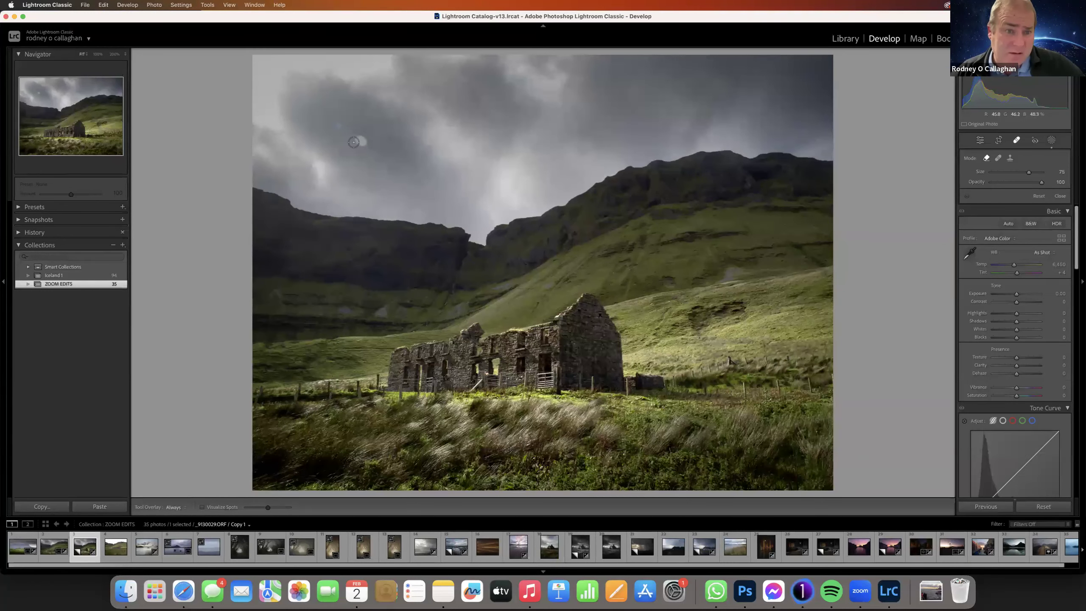
scroll(357, 142, "up", 2)
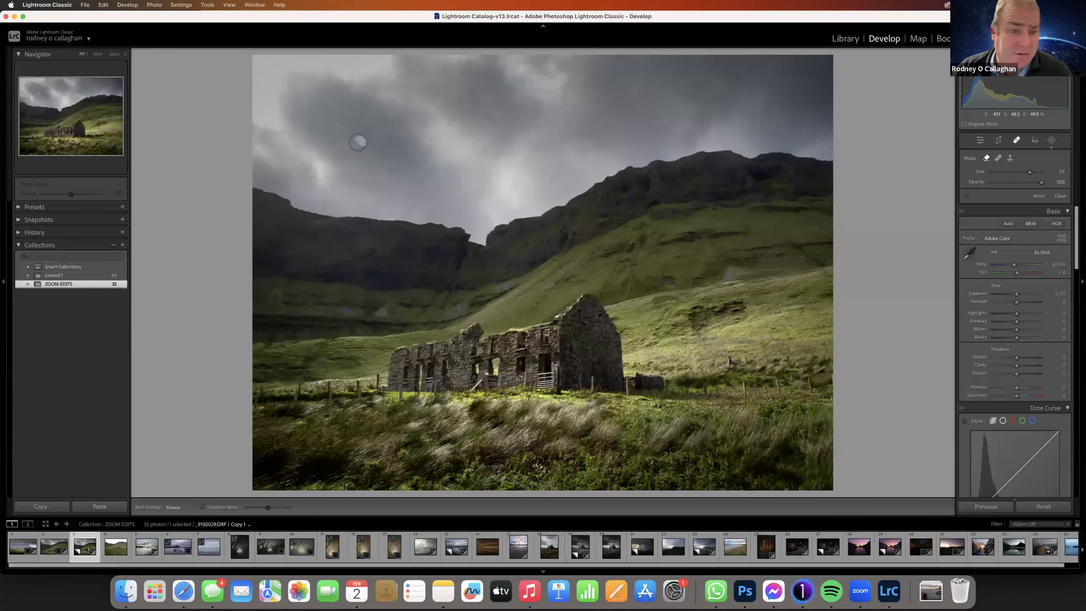
left_click(362, 144)
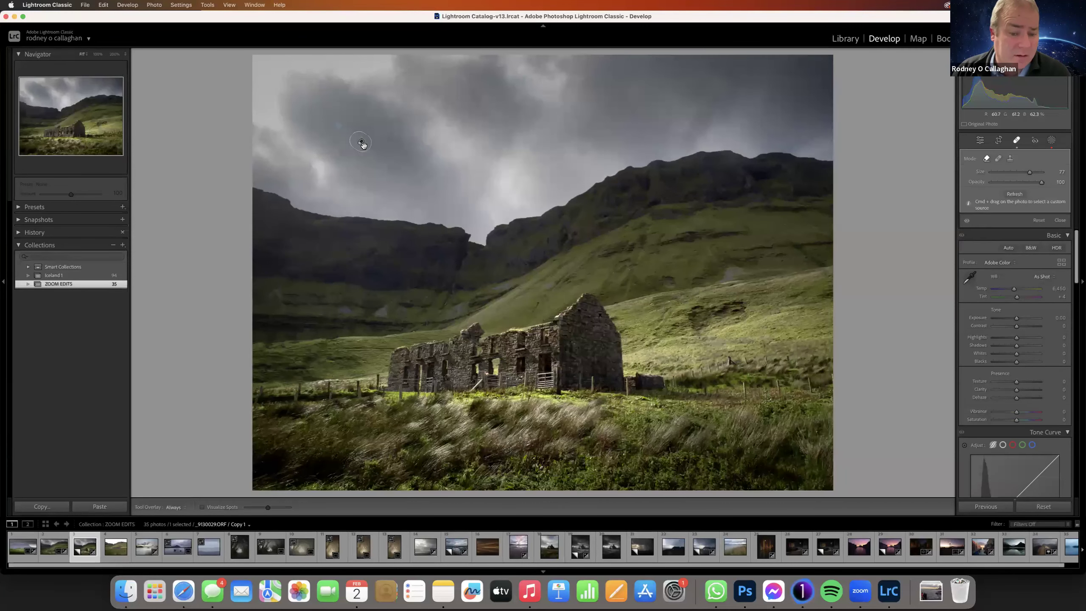
left_click(337, 125)
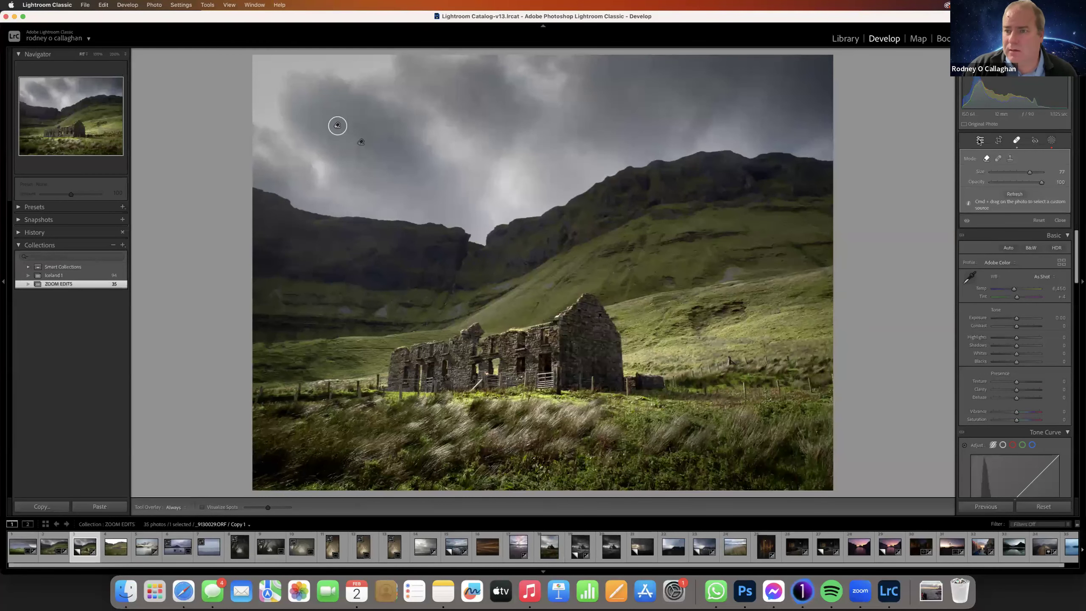
key("q")
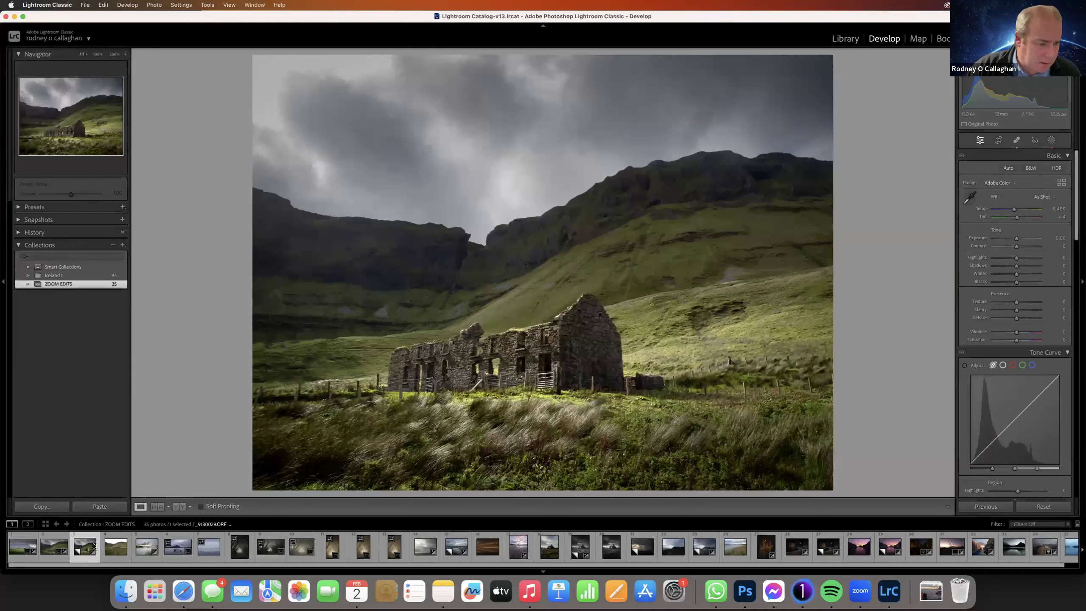
- Show before and after side by side, check the wide-cropped version of the ruin photo, and return to the edited copy
left_click(174, 507)
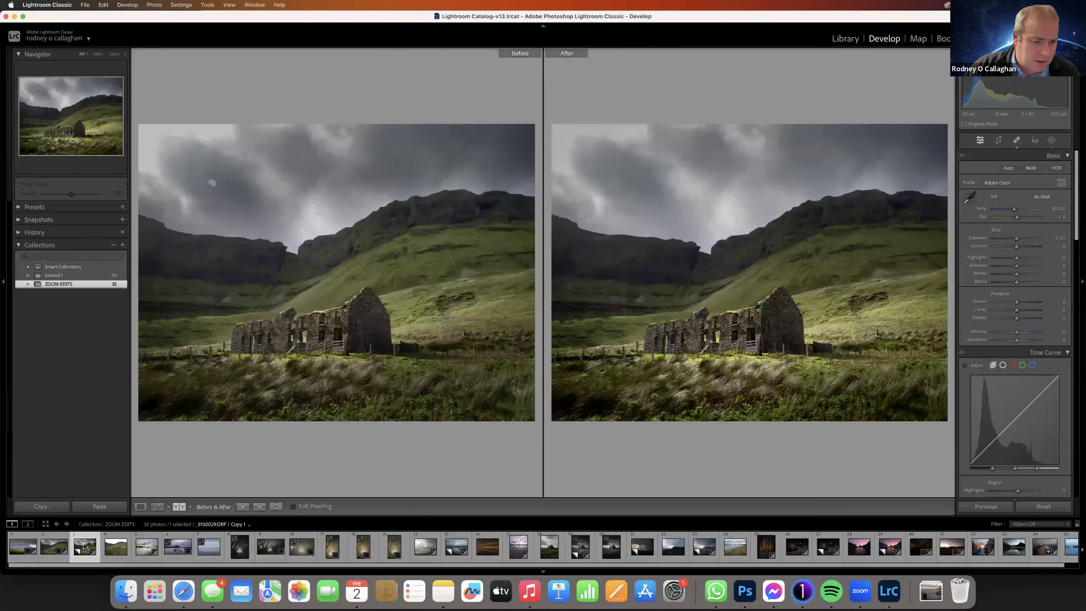
left_click(65, 551)
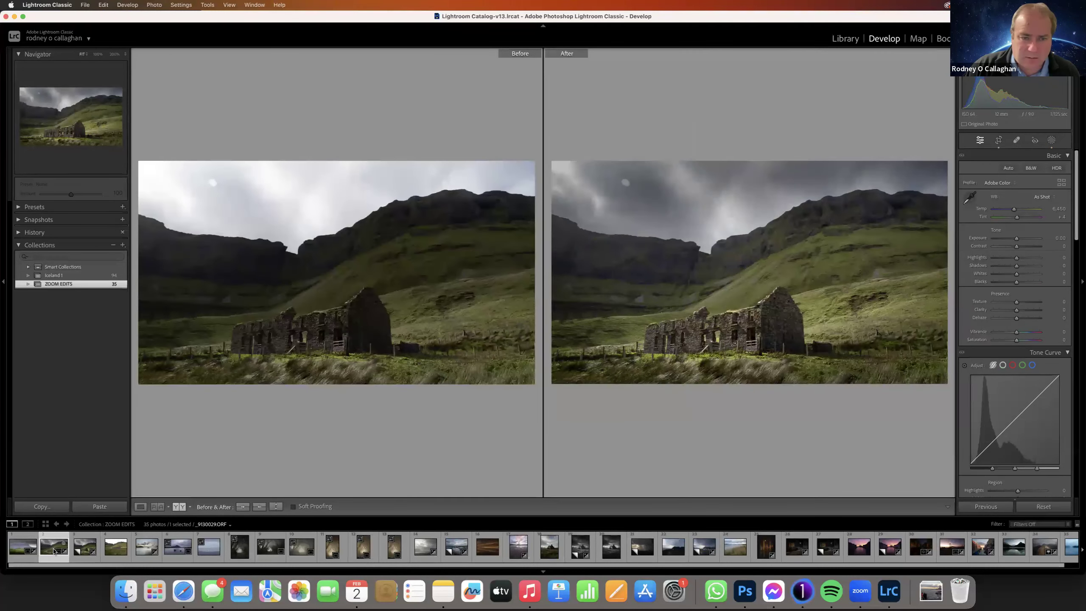
left_click(84, 549)
- Create a virtual copy of the edited ruin photo and reset all its develop settings
right_click(85, 549)
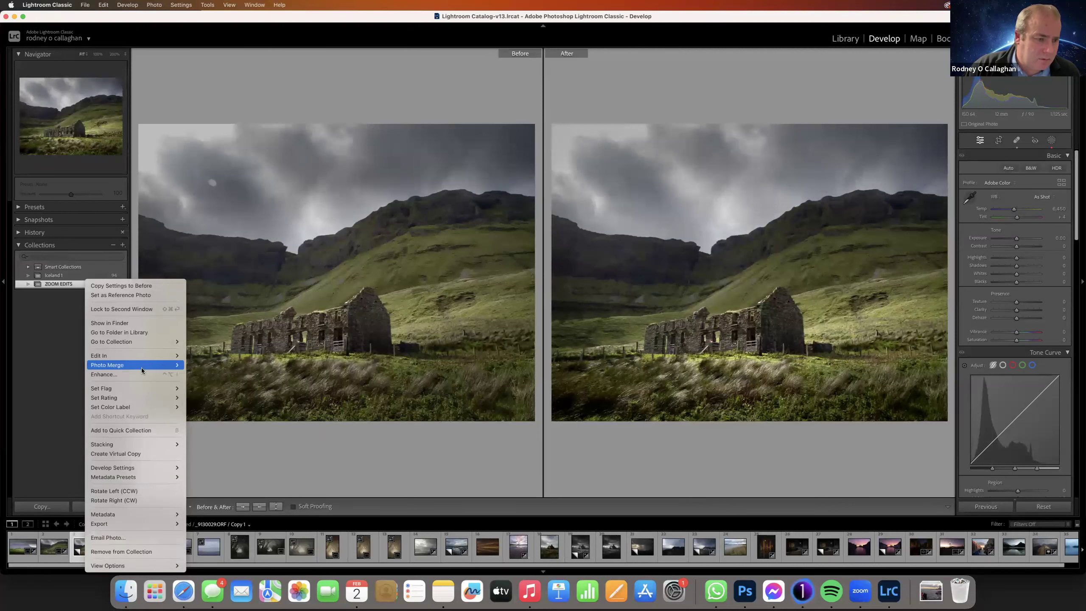
mouse_move(141, 365)
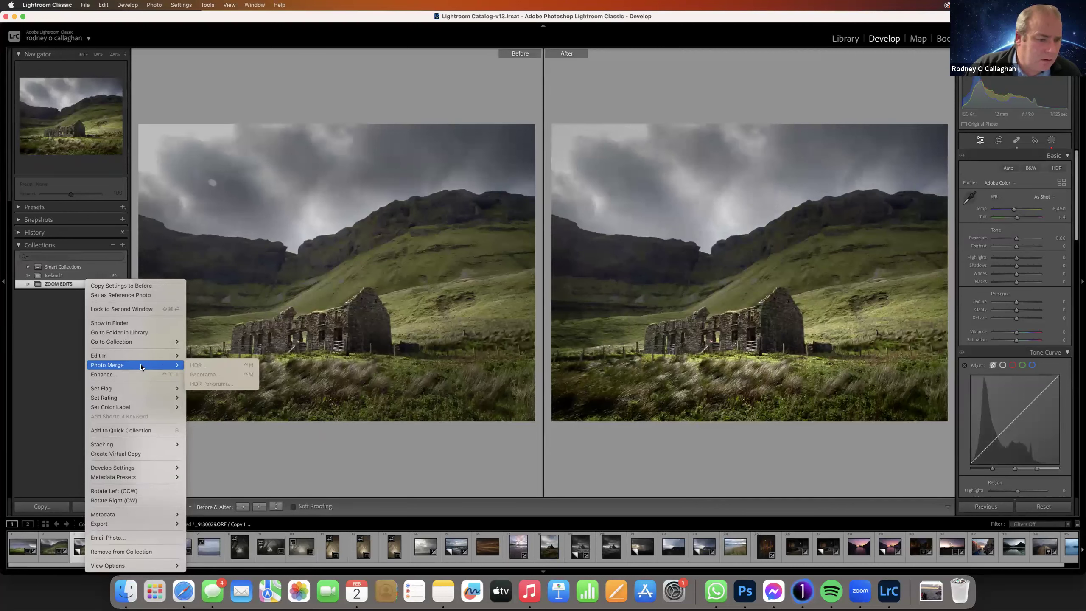
left_click(130, 454)
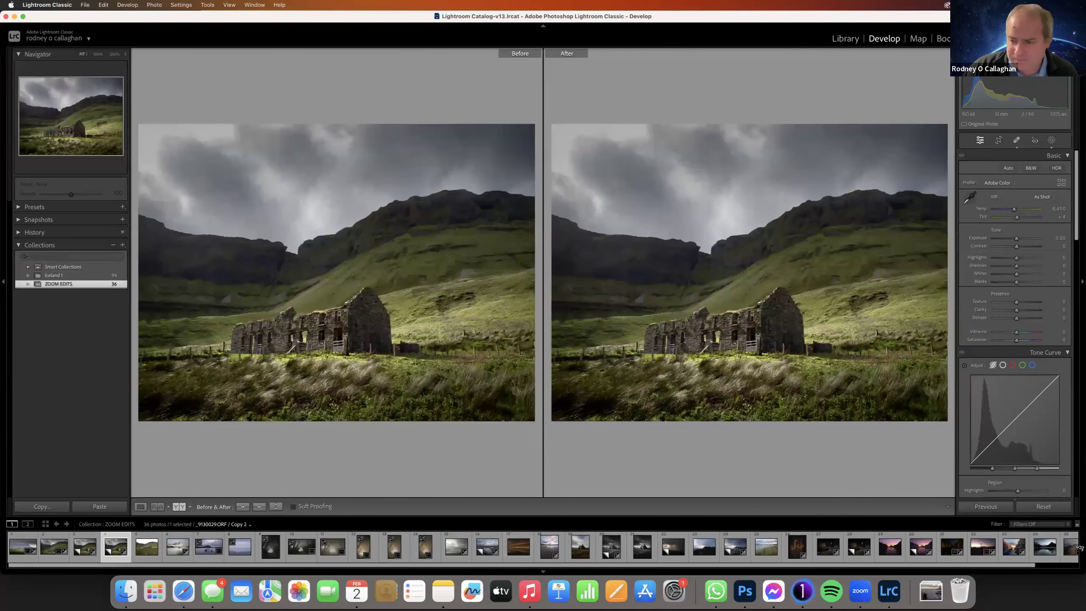
left_click(1043, 507)
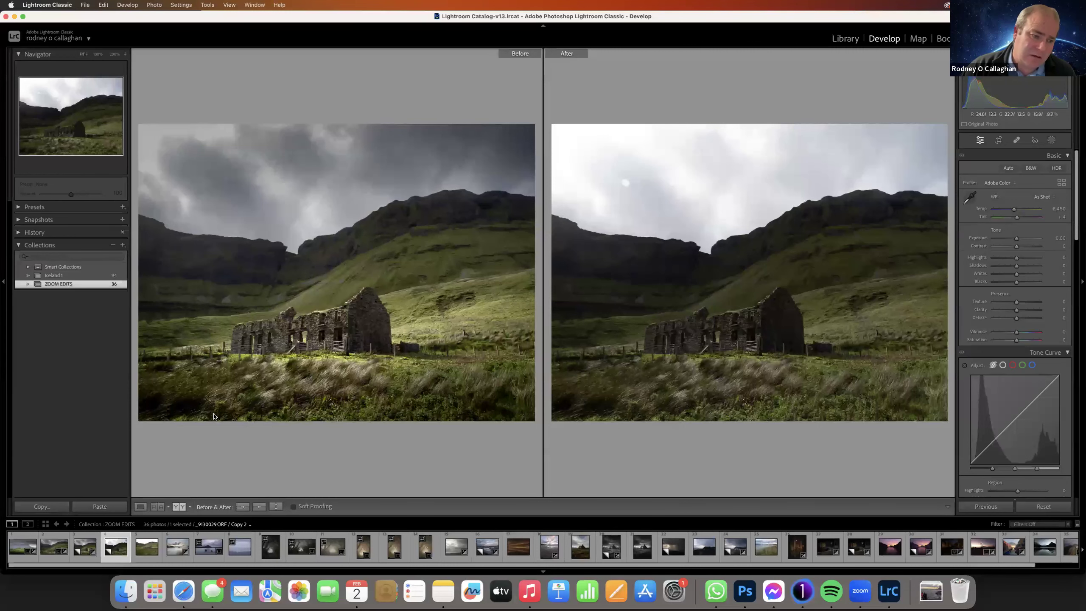
- Review the castle and ruin photos in the before/after comparison, and open the long-exposure beach photo with dusk clouds
left_click(14, 549)
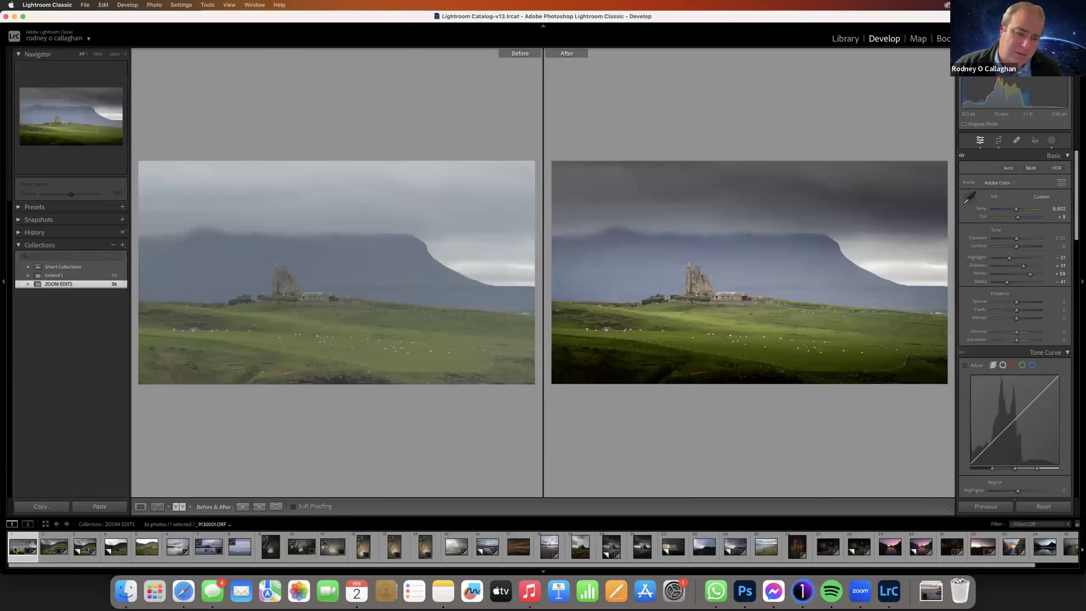
left_click(81, 555)
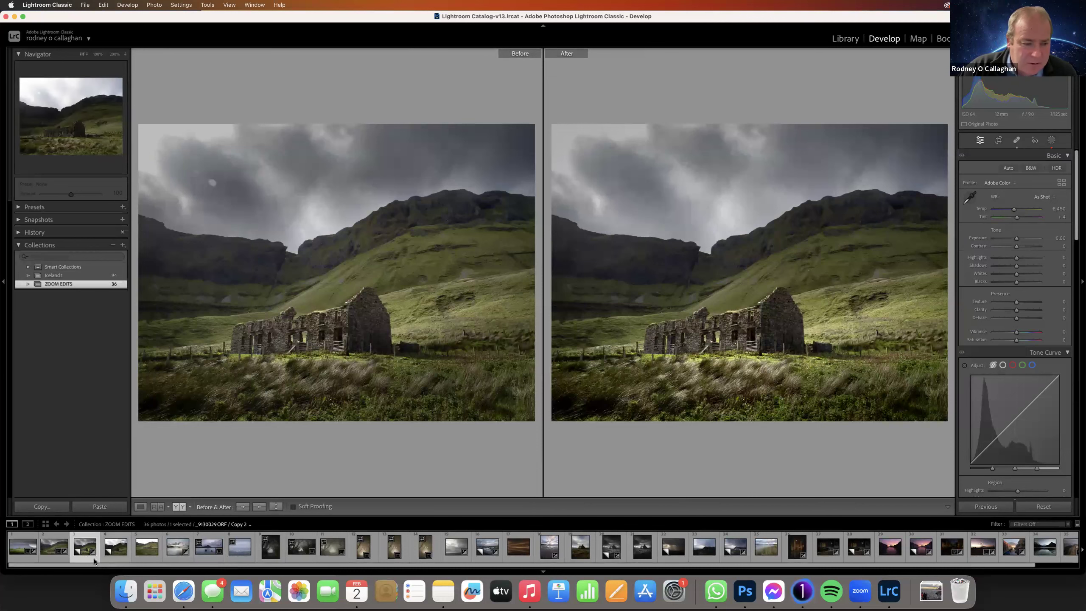
left_click(144, 556)
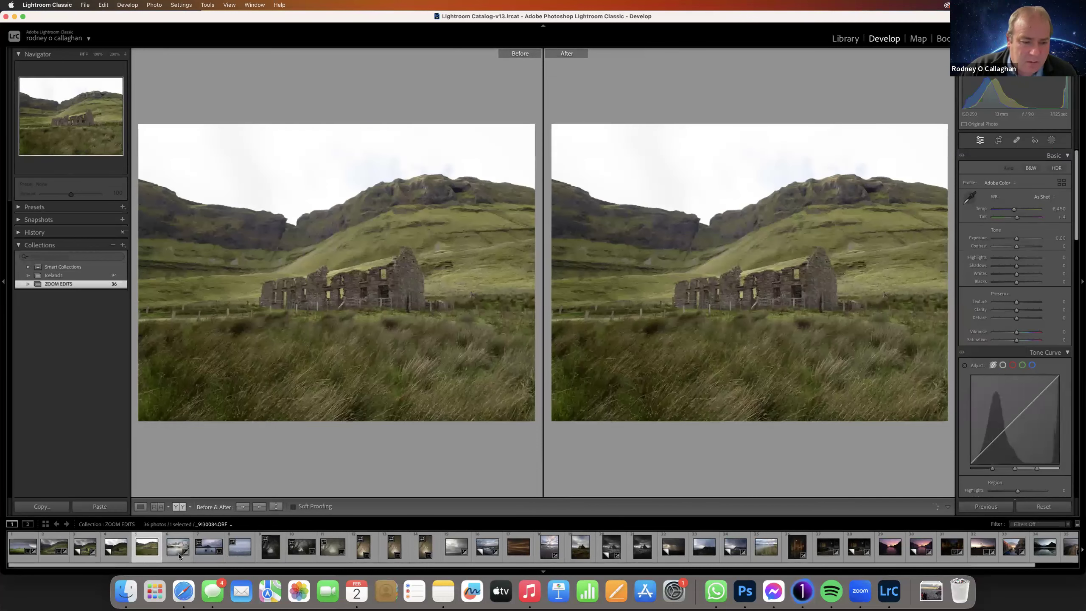
left_click(179, 556)
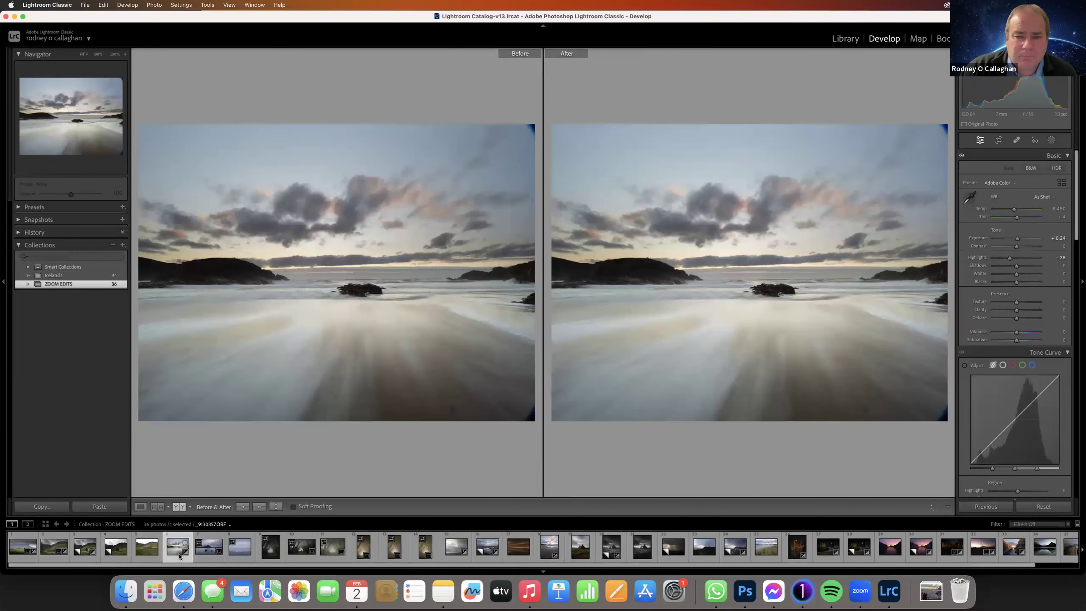
- Open the hazy lake photo with the white castle and switch from the before/after comparison to the single-image view
left_click(236, 552)
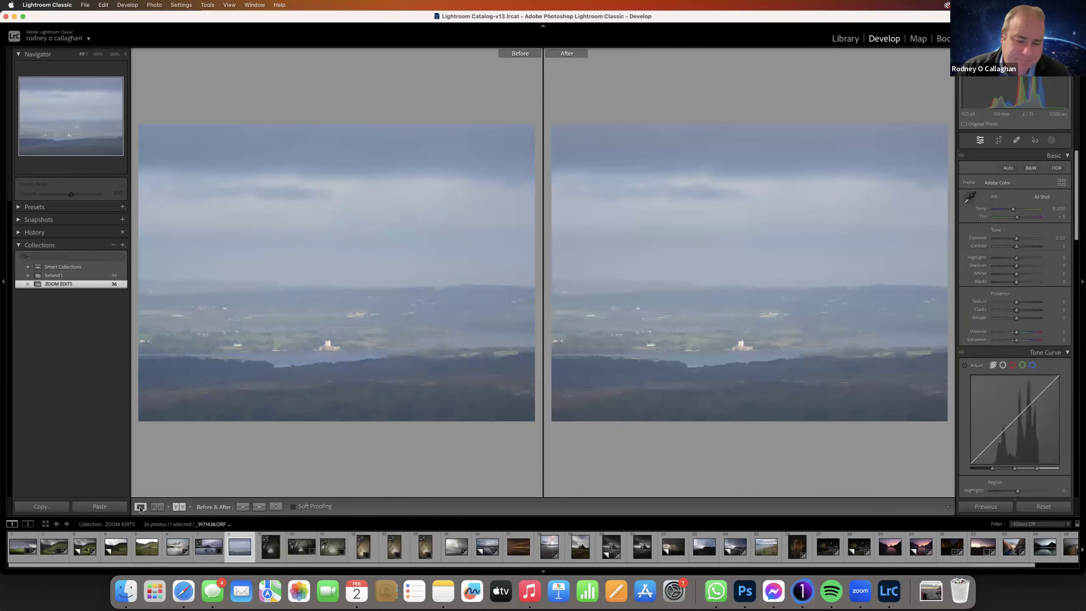
key("y")
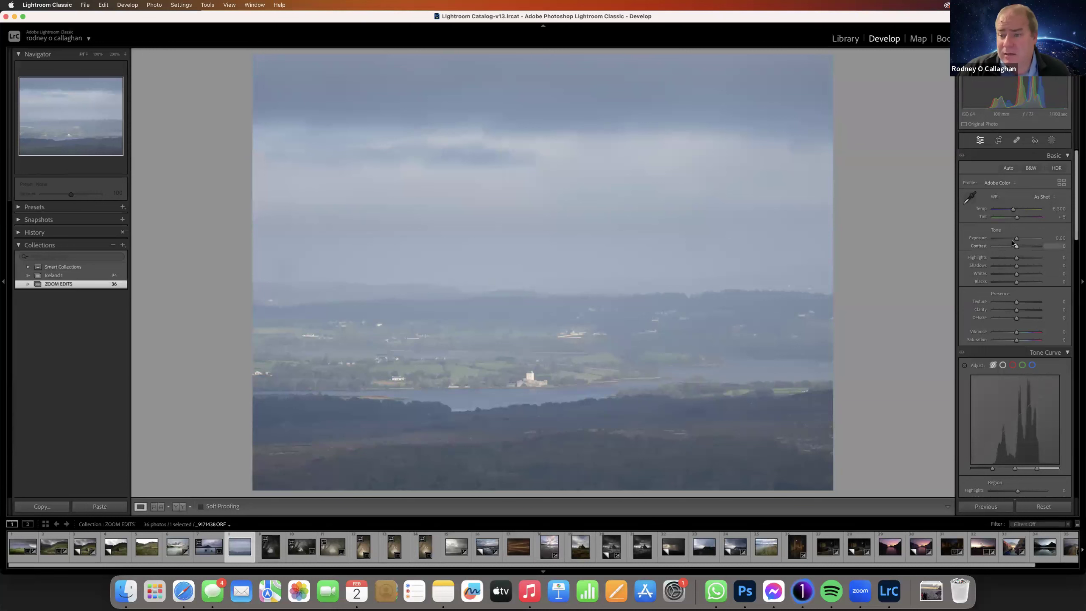
- Try stronger Contrast and Clarity on the hazy lake photo, and bring both sliders back to around zero
left_click_drag(1015, 247, 1039, 257)
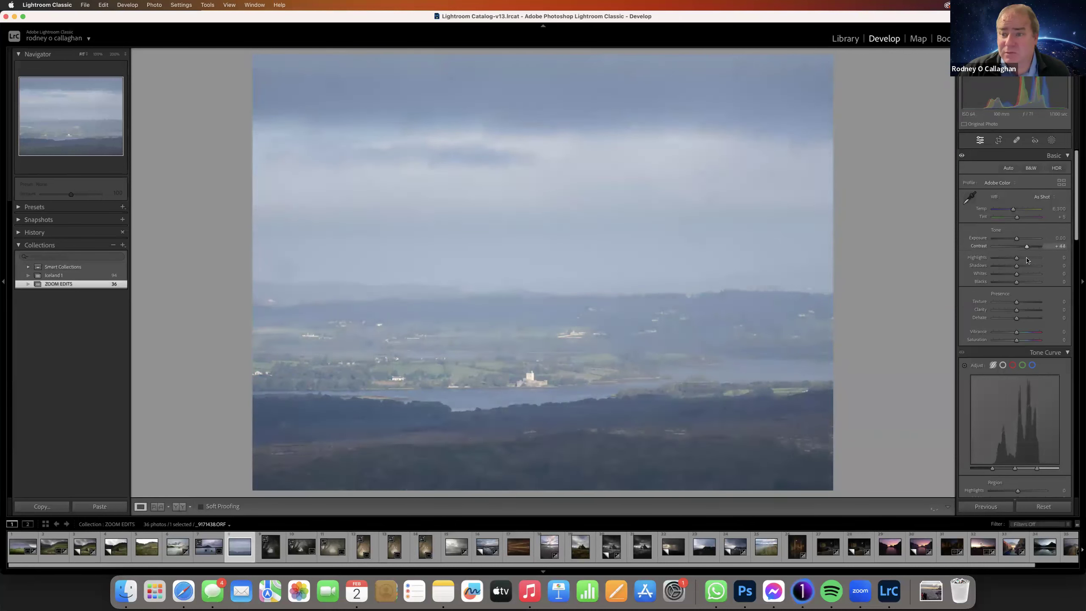
left_click_drag(1040, 247, 1017, 248)
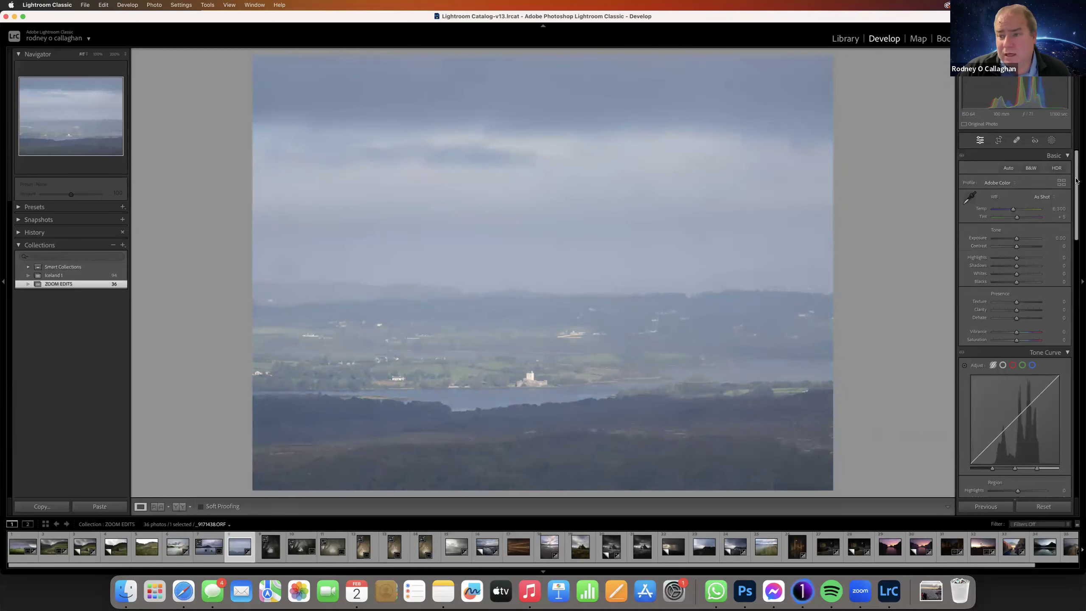
left_click_drag(1076, 181, 1076, 241)
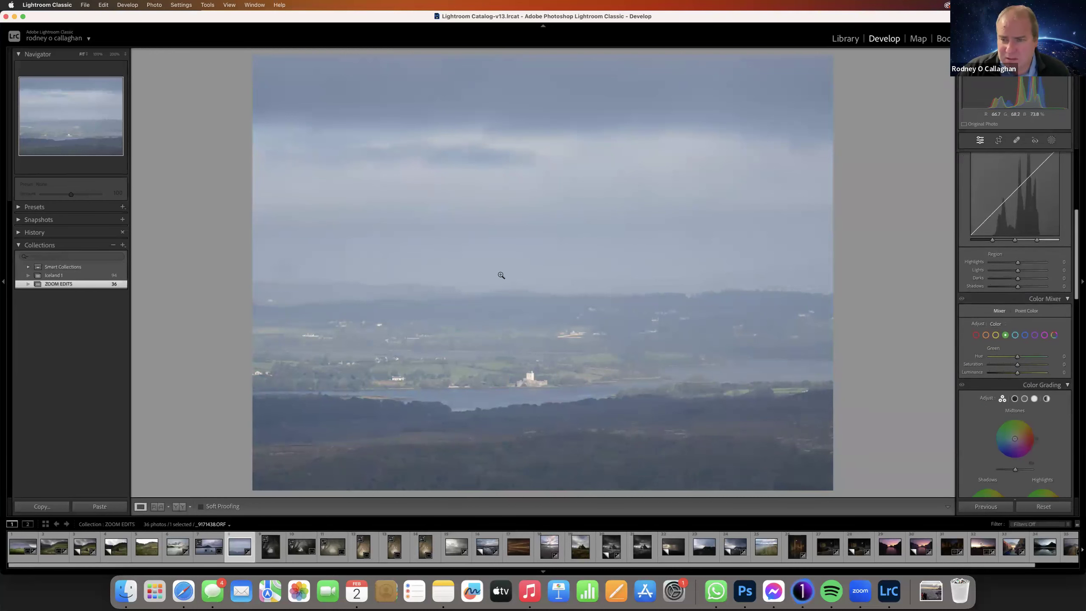
scroll(1079, 240, "up", 5)
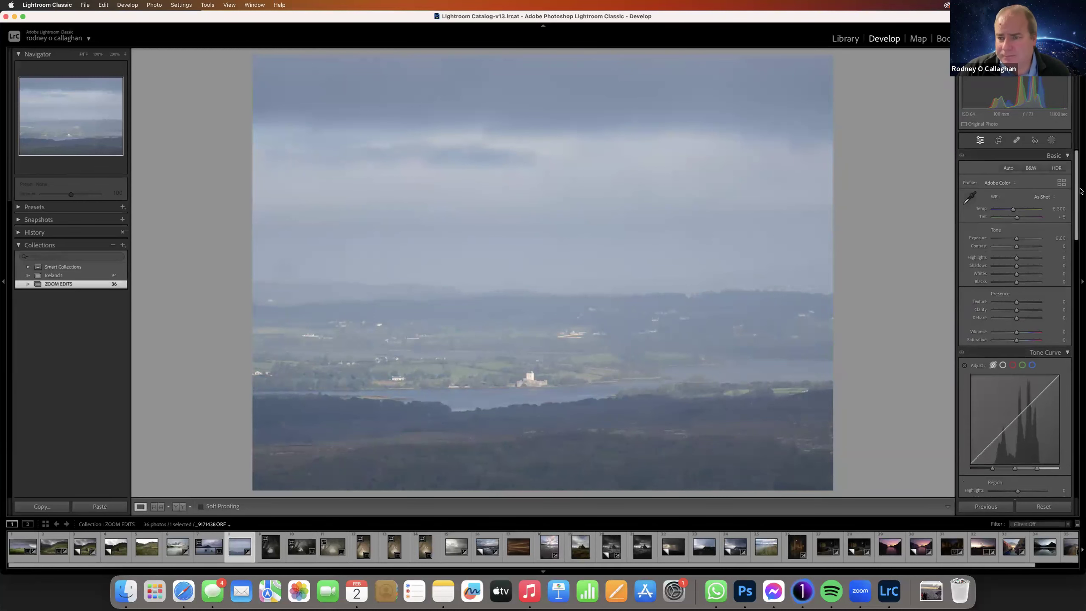
scroll(1080, 239, "down", 2)
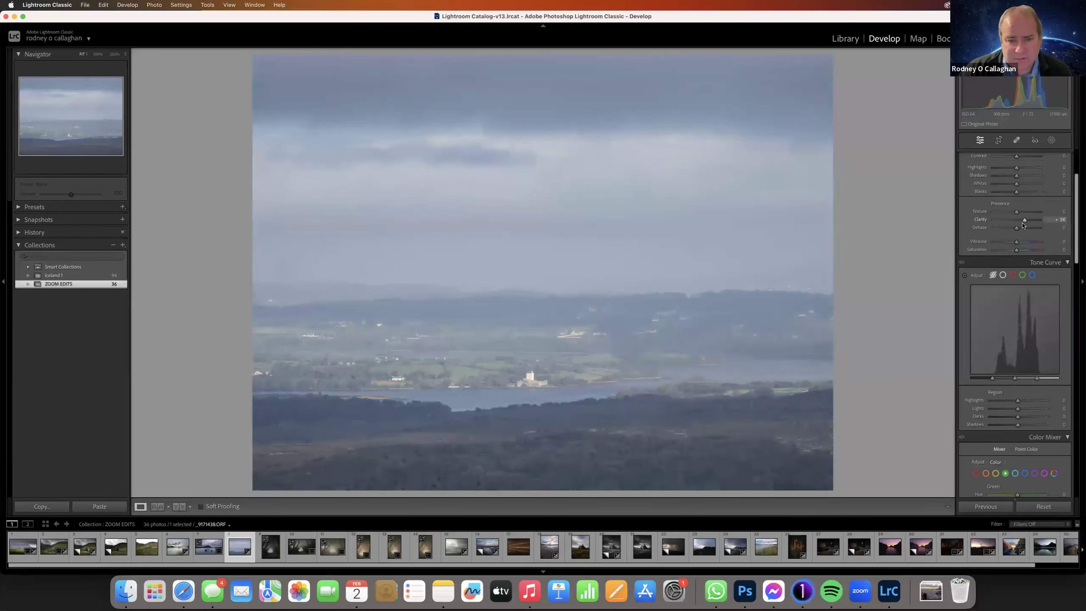
left_click_drag(1025, 225, 1018, 227)
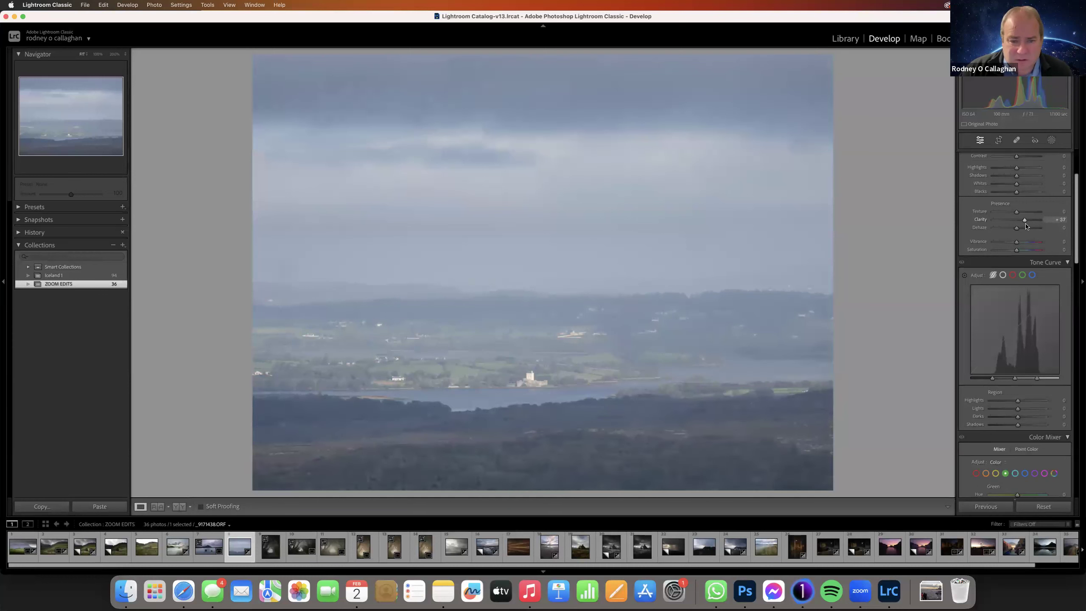
mouse_move(1025, 226)
left_mouse_down()
mouse_move(1053, 228)
mouse_move(1017, 233)
left_mouse_up()
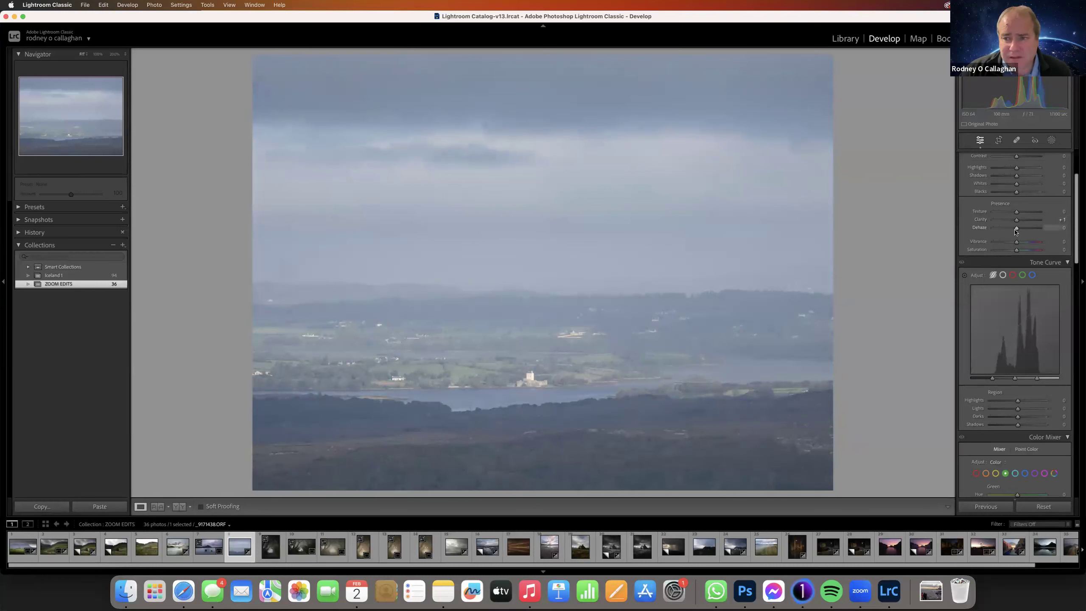
- Set Dehaze to +61 and show the Color Mixer's HSL saturation sliders
left_click_drag(1016, 231, 1030, 240)
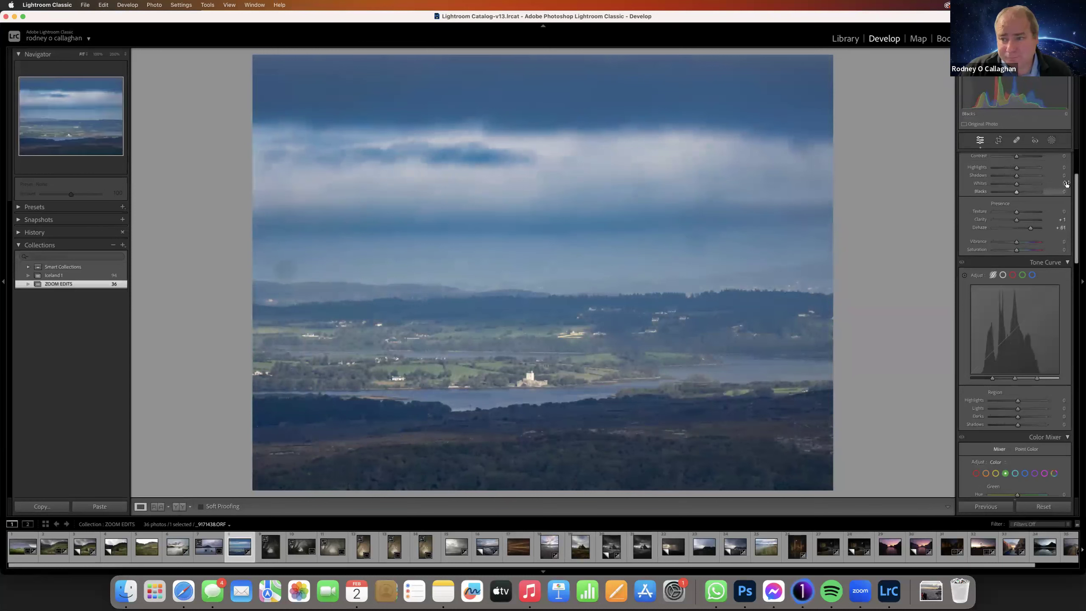
left_click_drag(1074, 179, 1072, 216)
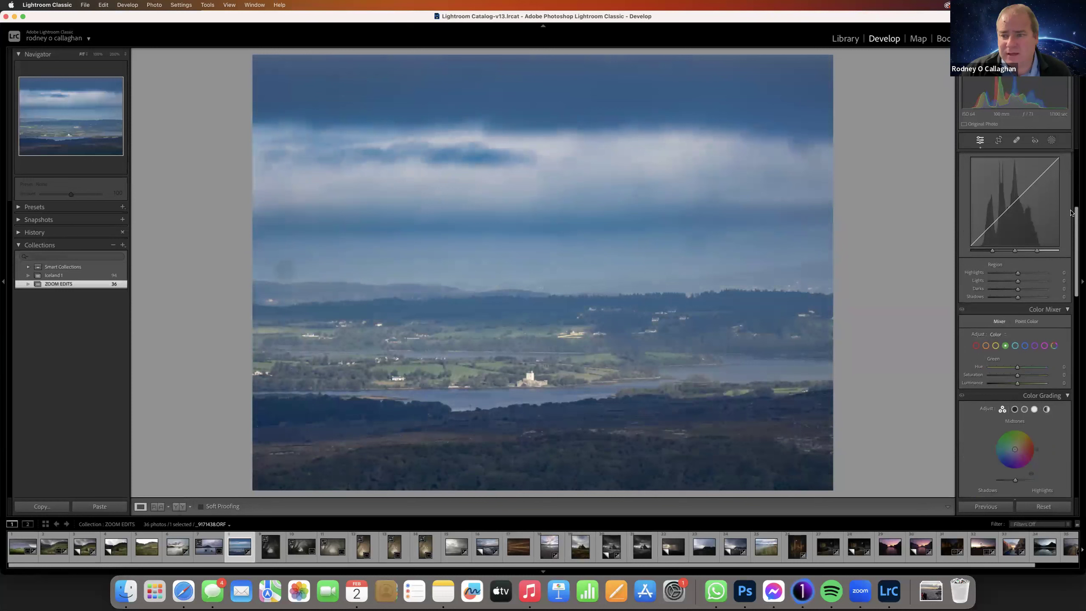
left_click(1025, 346)
left_click(993, 336)
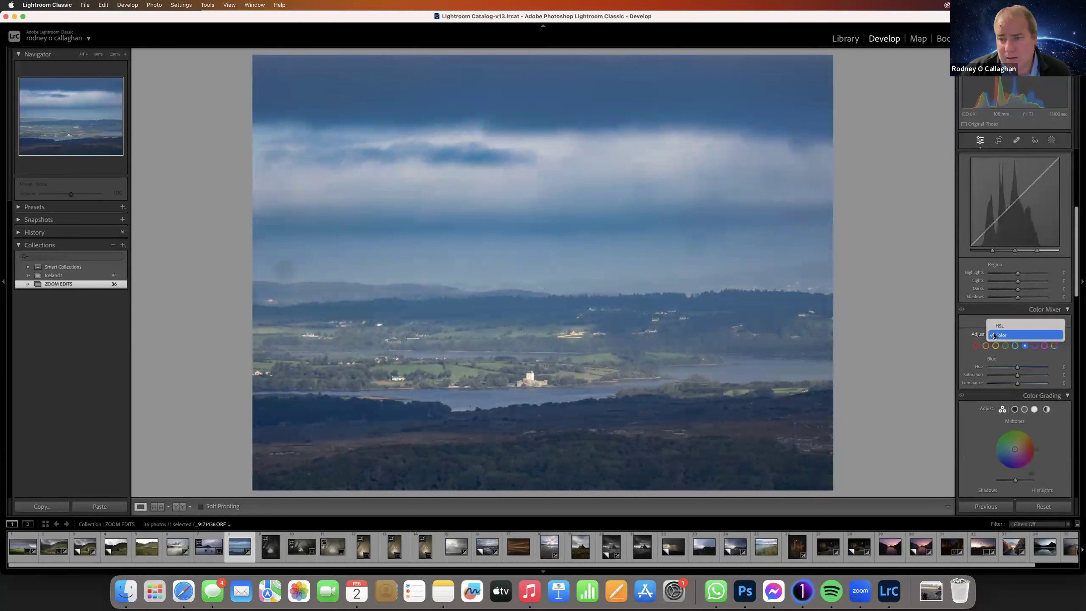
left_click(1000, 325)
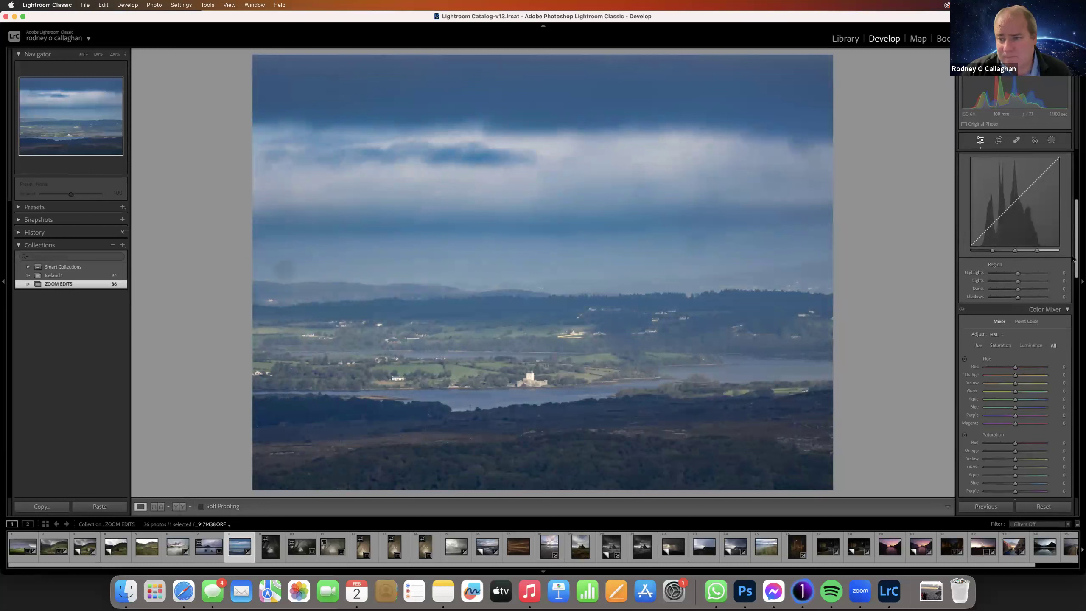
scroll(1073, 284, "down", 5)
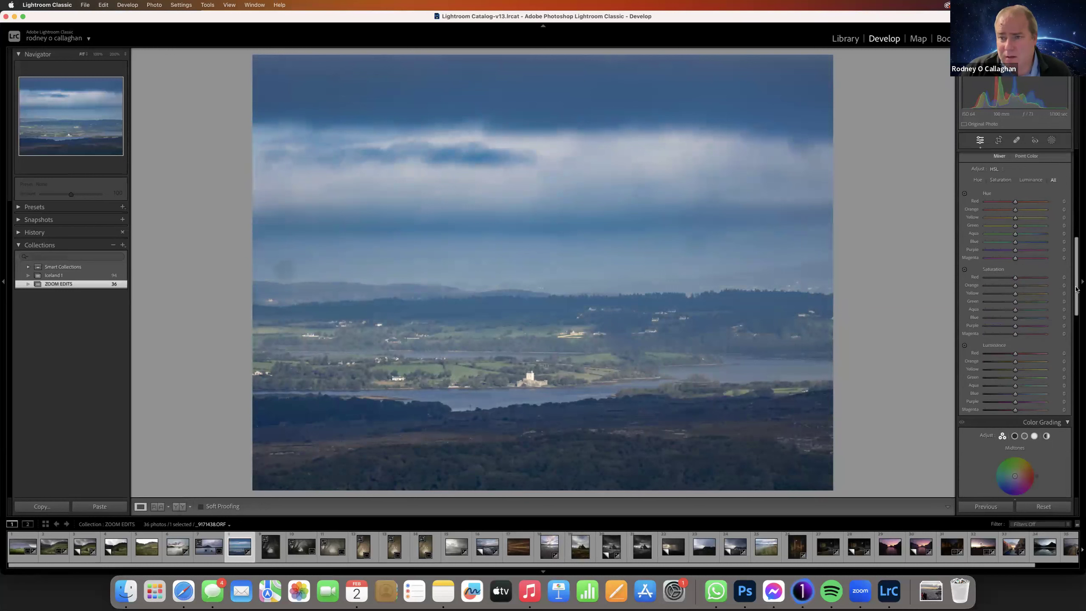
left_click(1000, 180)
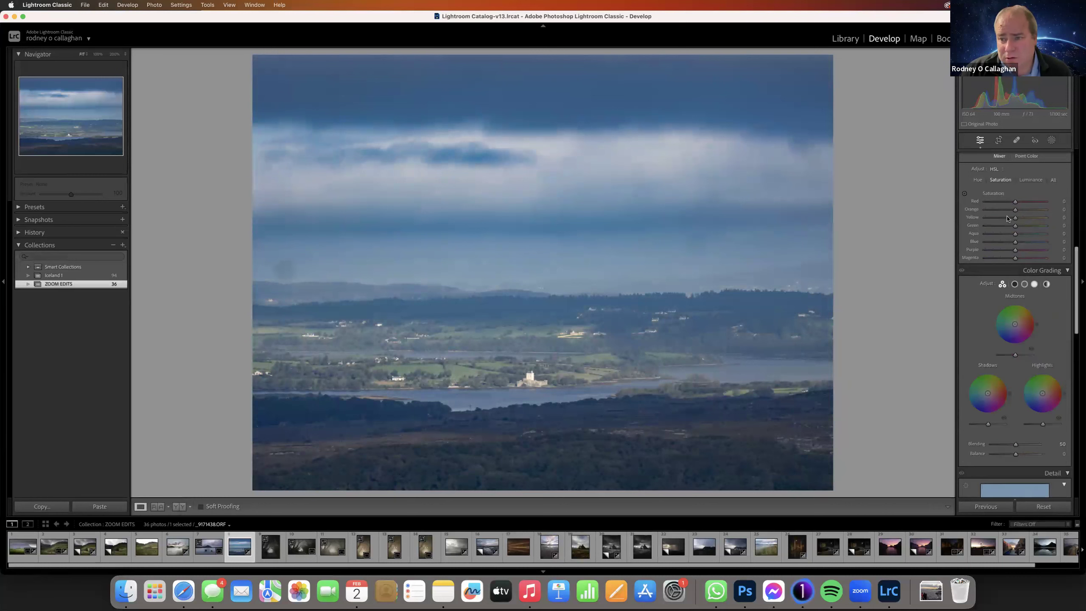
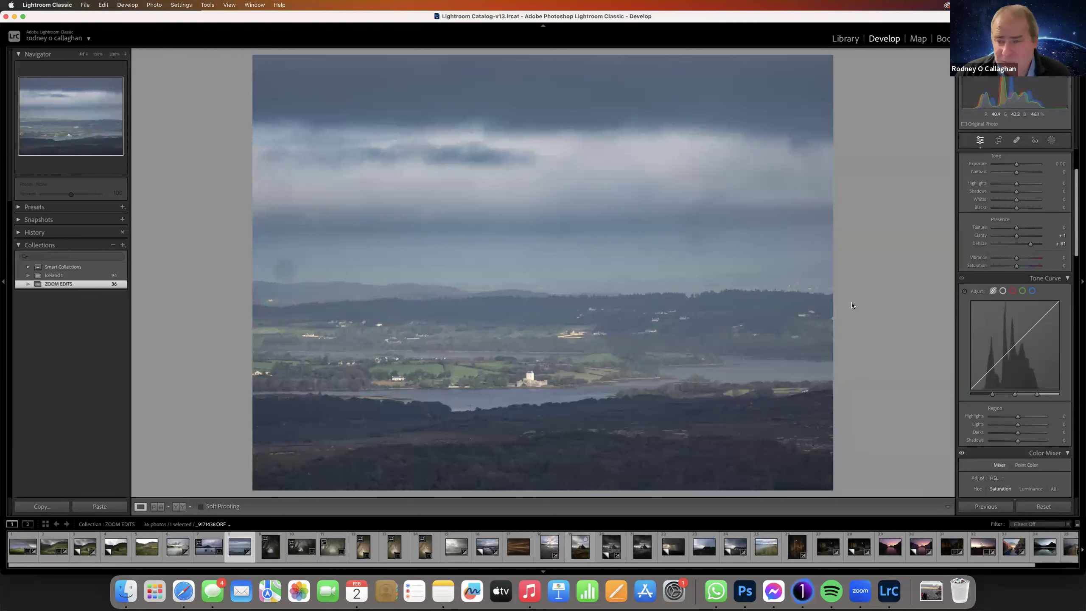
- Add a wide radial gradient mask over the sunlit land around the castle, hide its overlay, and centre it above the castle
left_click(1051, 141)
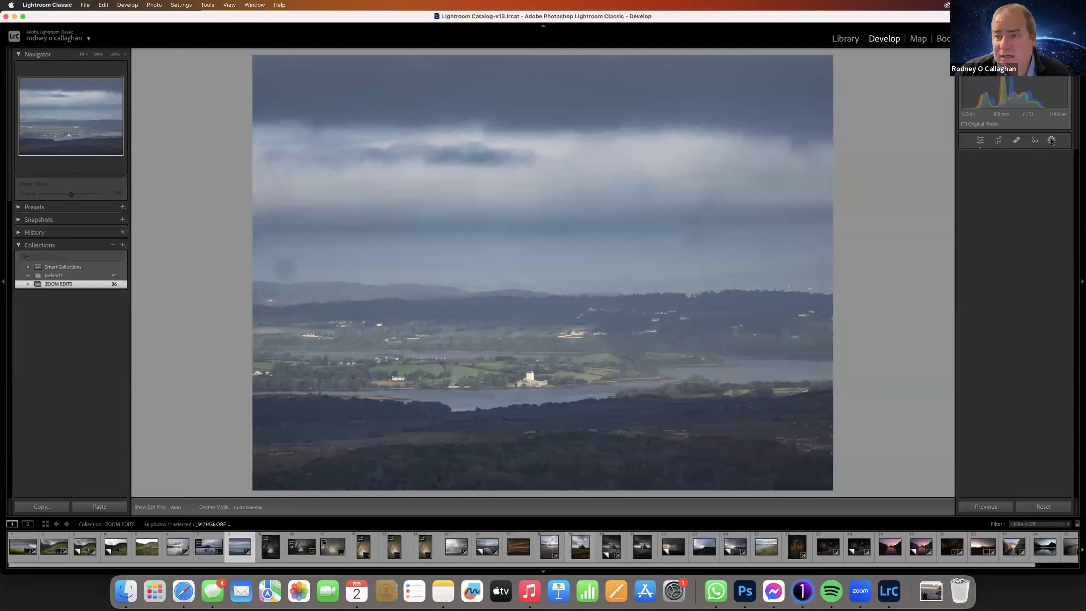
left_click(989, 241)
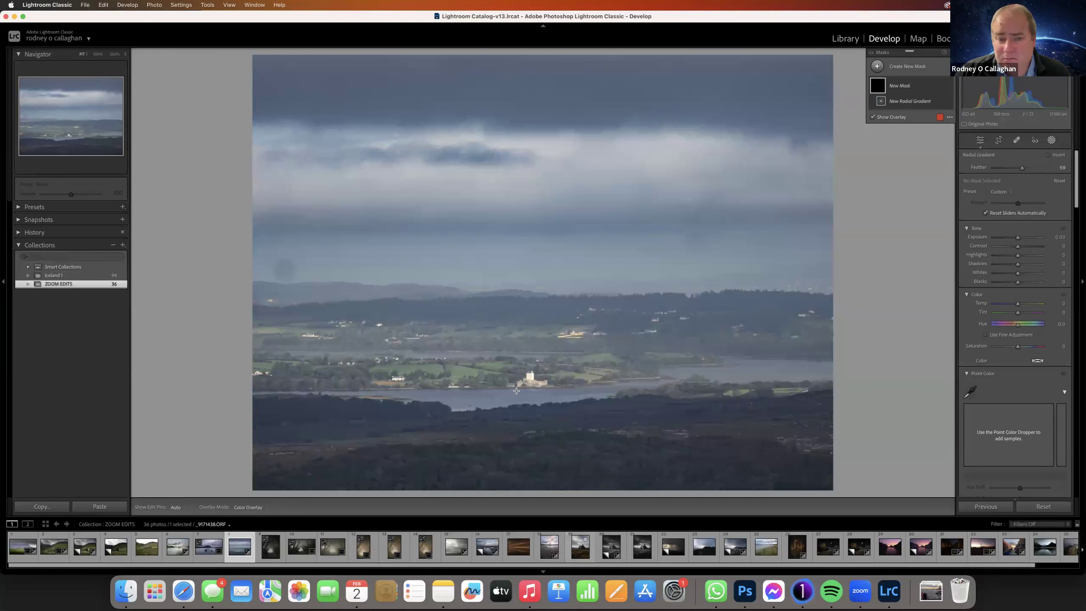
left_click_drag(472, 336, 923, 412)
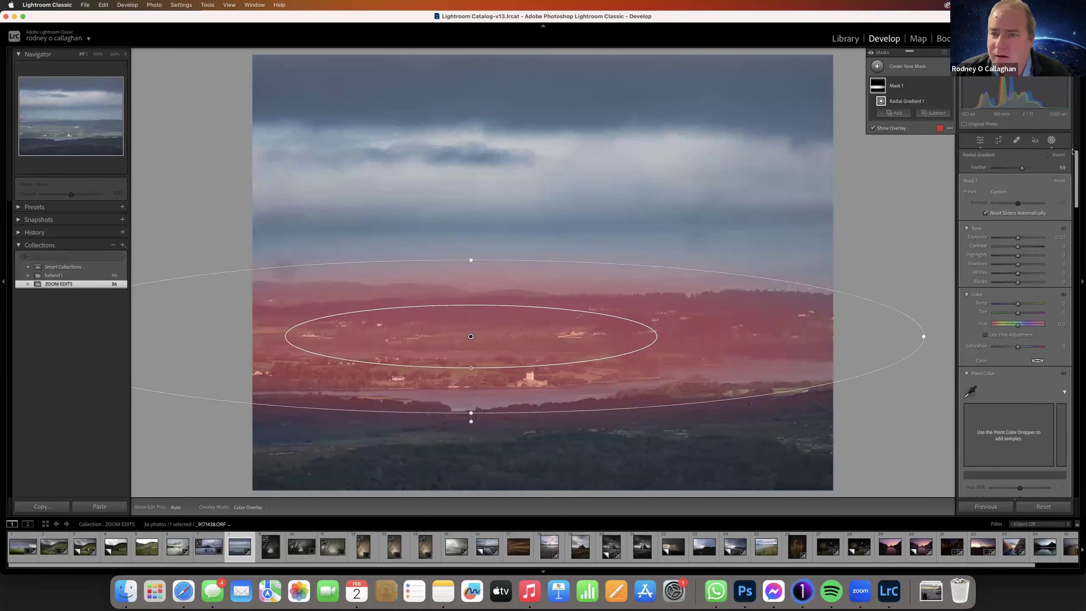
left_click(873, 129)
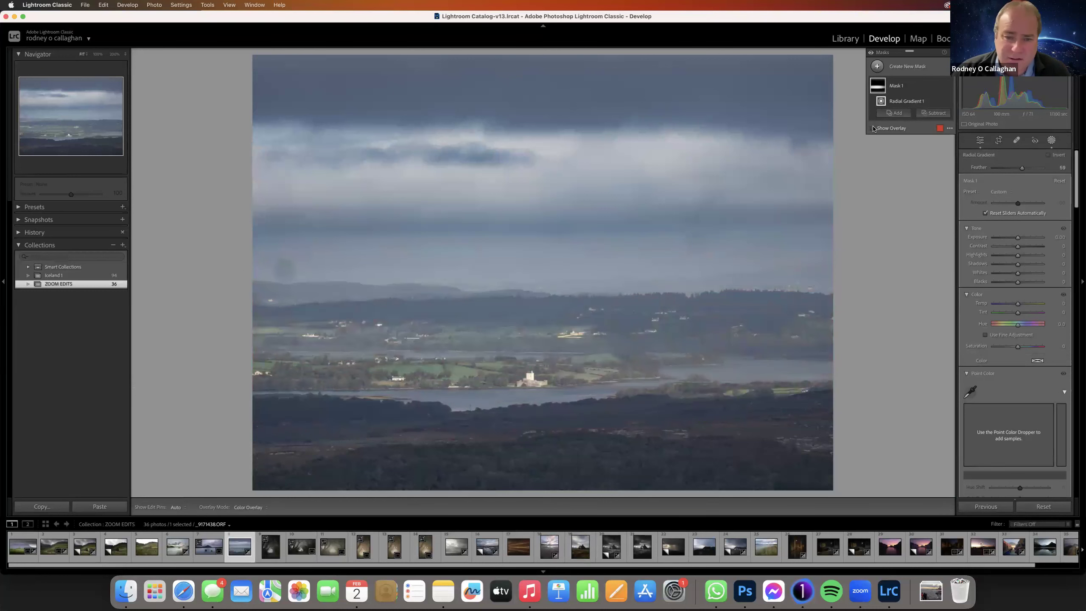
left_click_drag(463, 333, 520, 328)
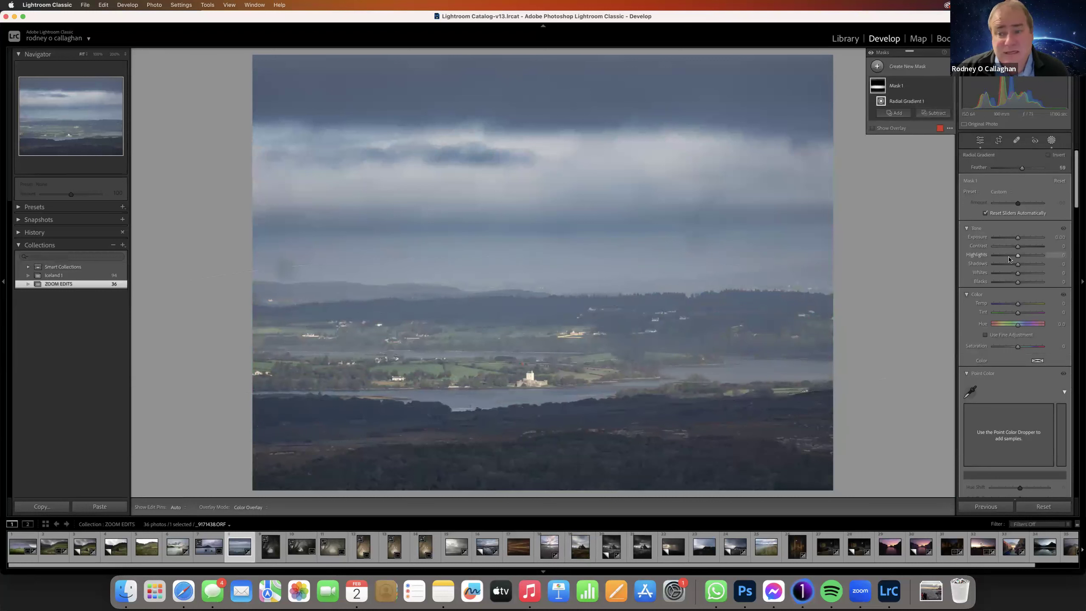
- Raise Whites to 47 and lower Blacks inside the radial mask, with the mask overlay hidden
mouse_move(1017, 248)
left_mouse_down()
mouse_move(1033, 253)
mouse_move(1017, 256)
left_mouse_up()
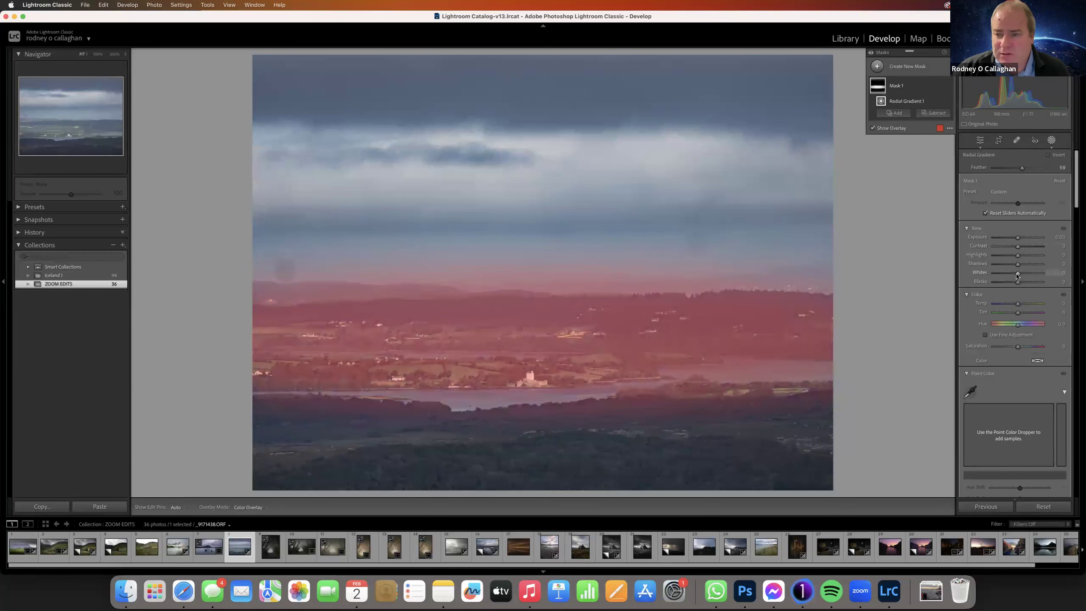
left_click(872, 128)
mouse_move(1018, 273)
left_mouse_down()
mouse_move(1029, 274)
mouse_move(1009, 286)
left_mouse_up()
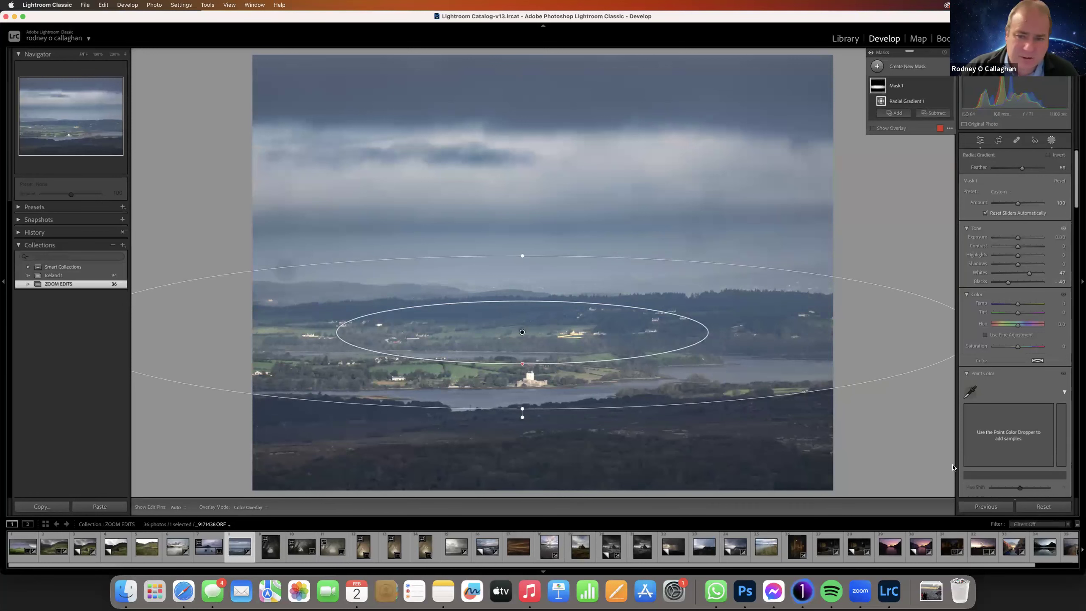
- Reset all develop settings of the lake photo and return from masking to the general edit settings
left_click(1047, 510)
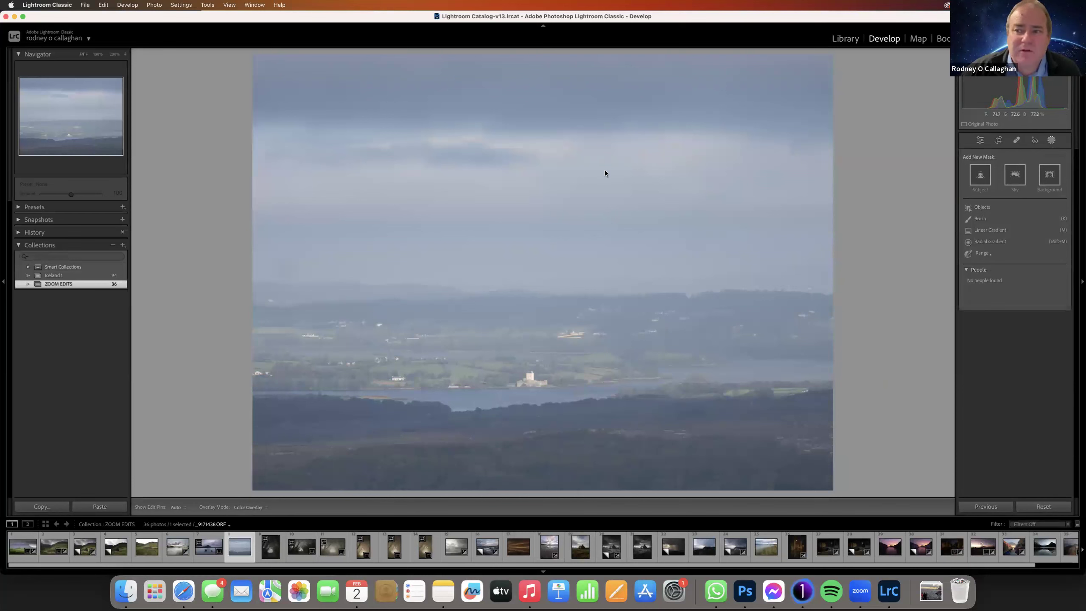
left_click(1051, 142)
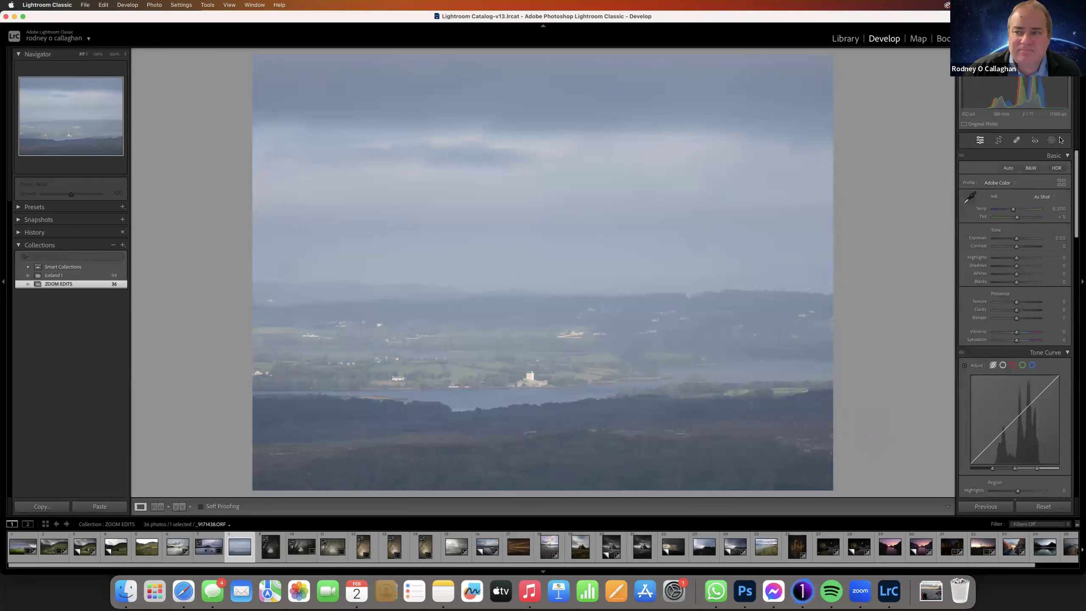
left_click(1052, 140)
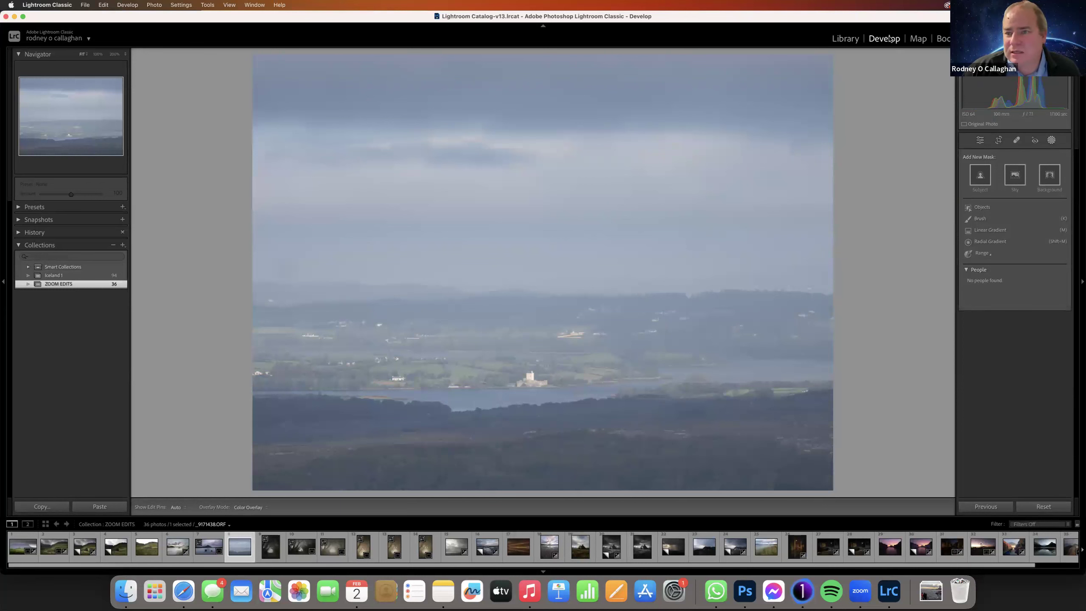
left_click(980, 141)
- Try a dark post-crop vignette with an Amount of −33, and reset the Amount
left_click_drag(1077, 207, 1080, 457)
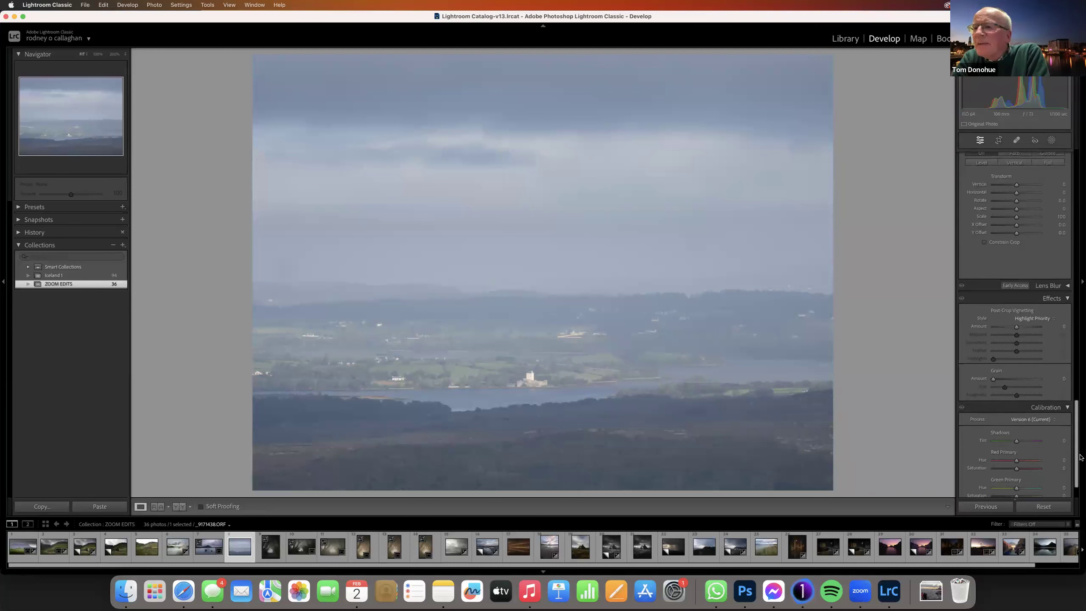
left_click_drag(1019, 327, 1012, 332)
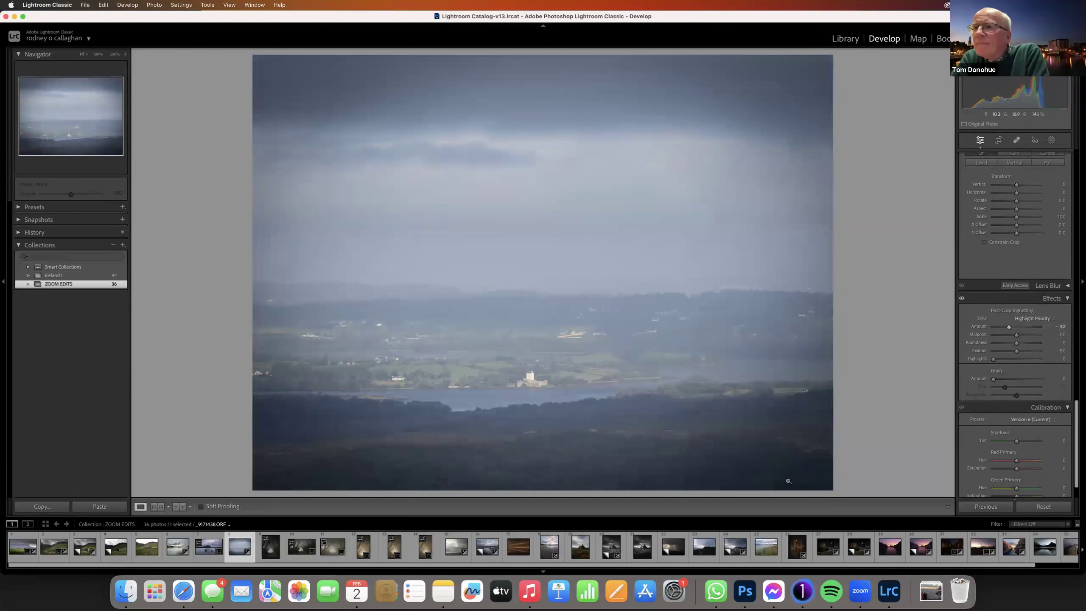
double_click(1009, 327)
- Add a large radial gradient mask centred near the castle, invert it to affect the outer area, and shift it slightly downwards
left_click(1051, 140)
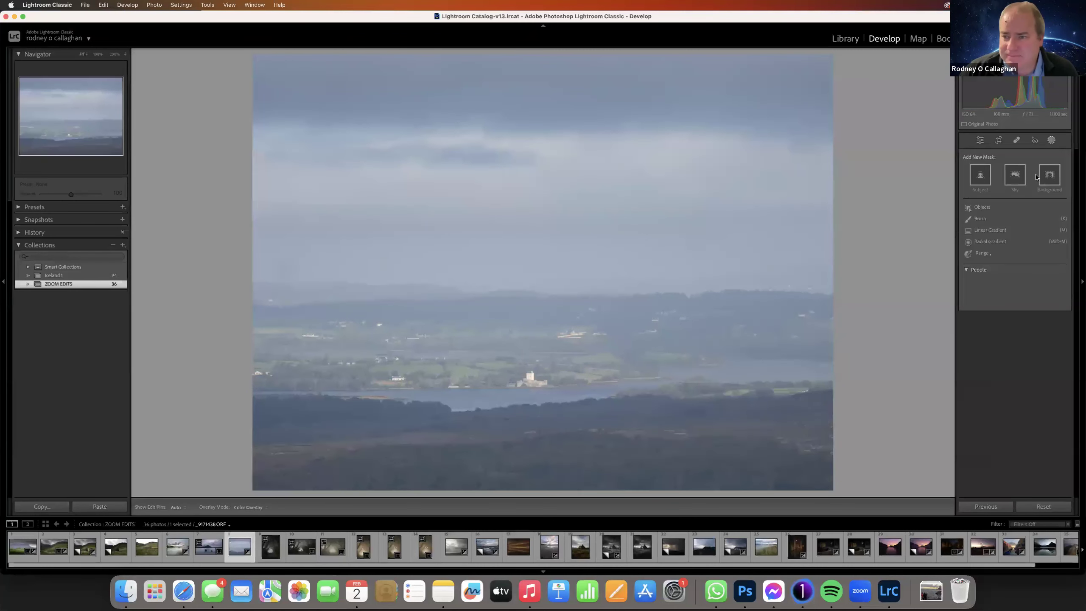
left_click(990, 241)
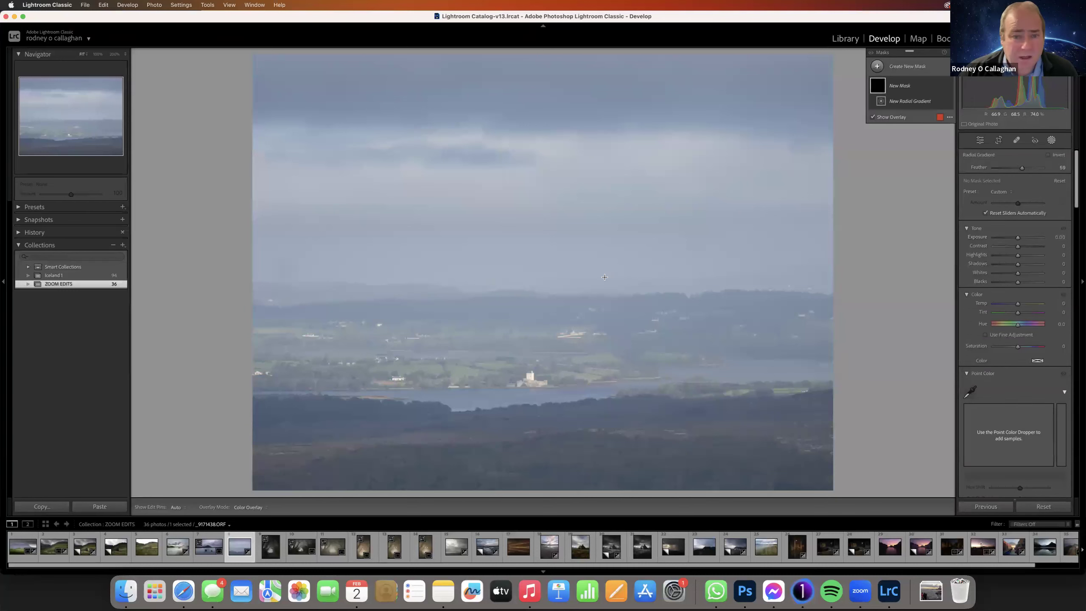
left_click_drag(451, 236, 527, 358)
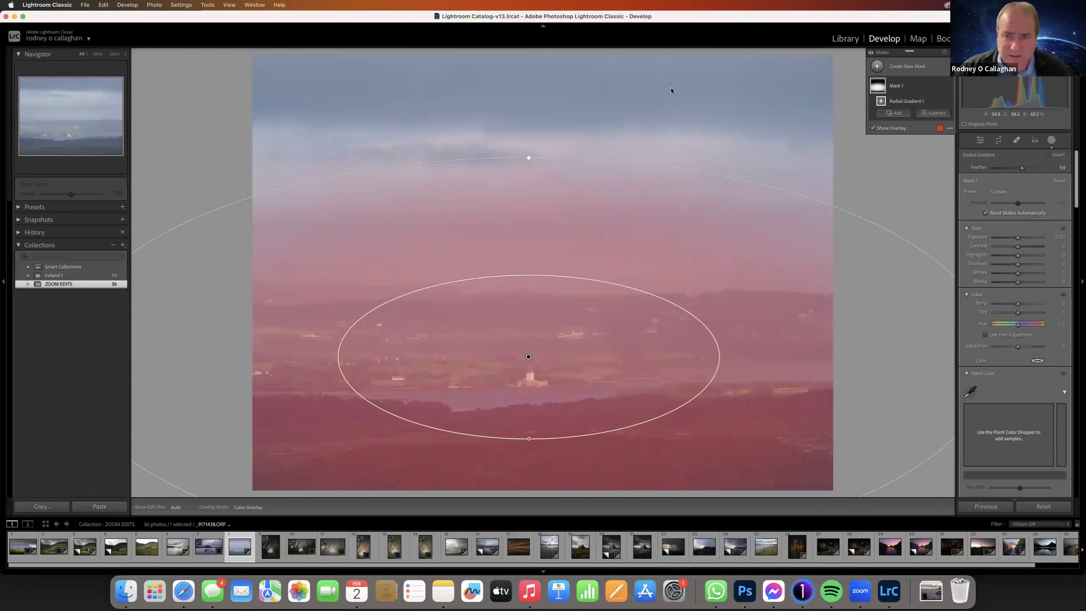
left_click(1050, 156)
left_click_drag(585, 325, 582, 364)
- Darken the area outside the ellipse by setting the inverted mask's Exposure to −0.27
mouse_move(1017, 237)
left_mouse_down()
mouse_move(1005, 245)
mouse_move(1016, 244)
left_mouse_up()
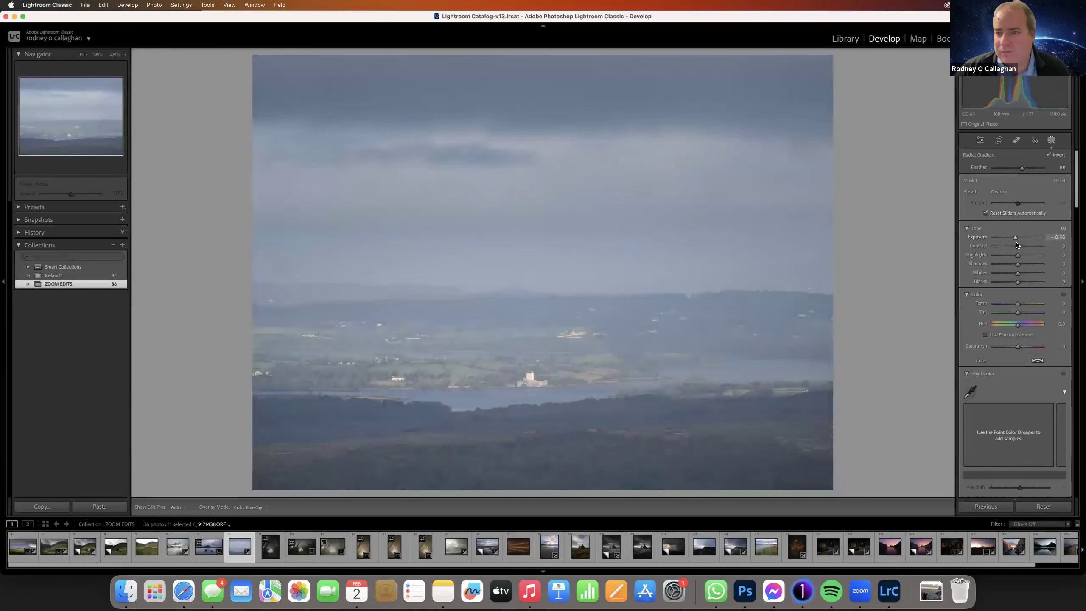
double_click(1017, 238)
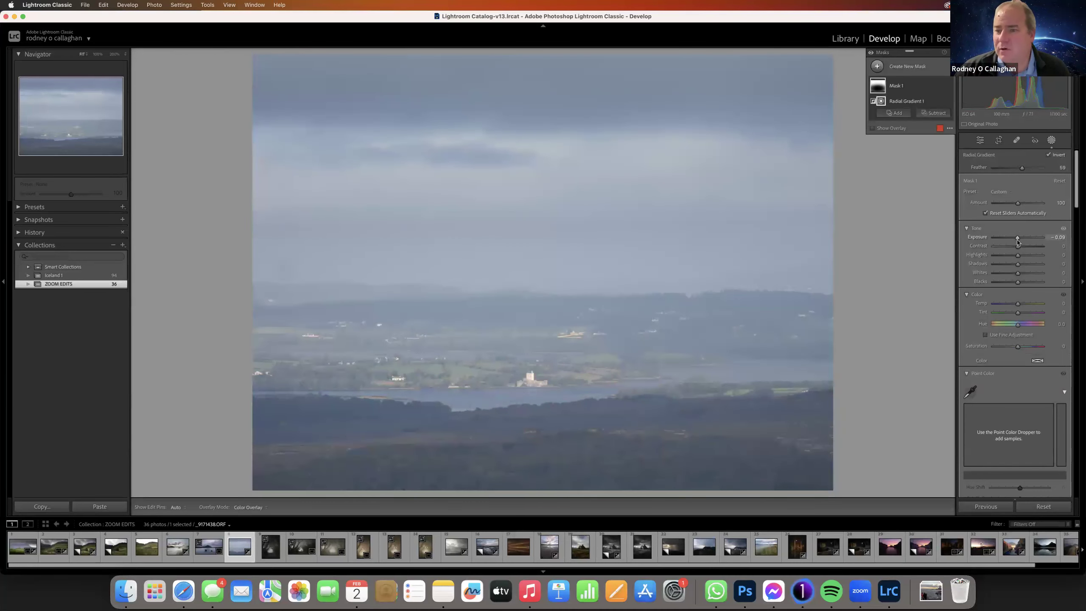
left_click_drag(1017, 239, 1016, 238)
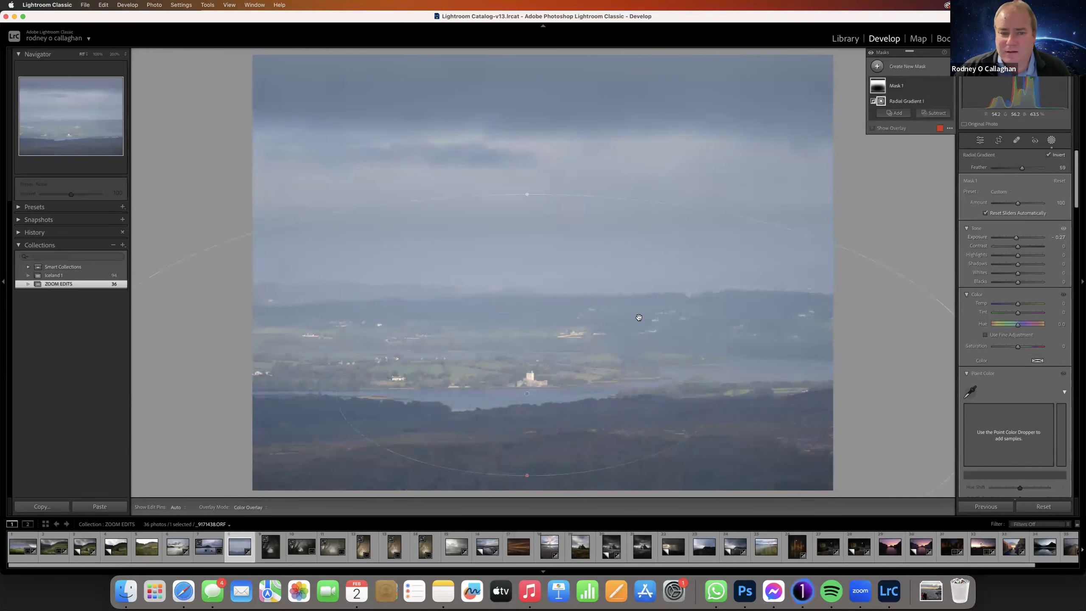
- Reposition and enlarge the inverted radial mask so its wide ellipse surrounds the castle and most of the landscape
left_click_drag(593, 401, 324, 271)
left_click_drag(723, 264, 953, 264)
left_click_drag(264, 465, 508, 501)
left_click_drag(530, 283, 531, 473)
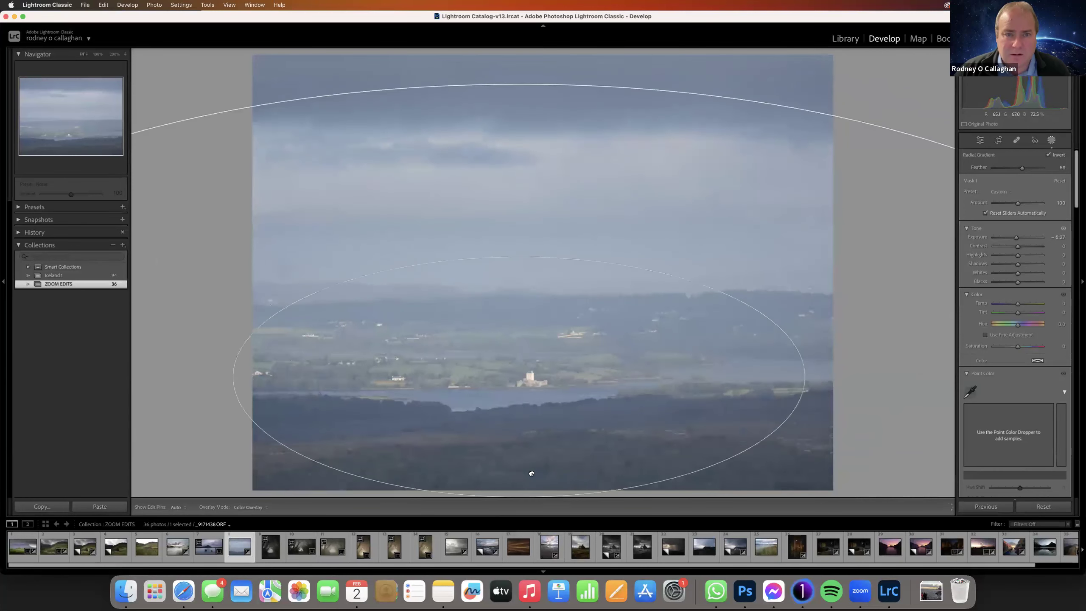
- Darken the area outside the ellipse further by setting the inverted radial mask's Exposure to −0.84
left_click(1017, 240)
left_click_drag(1017, 241, 1013, 246)
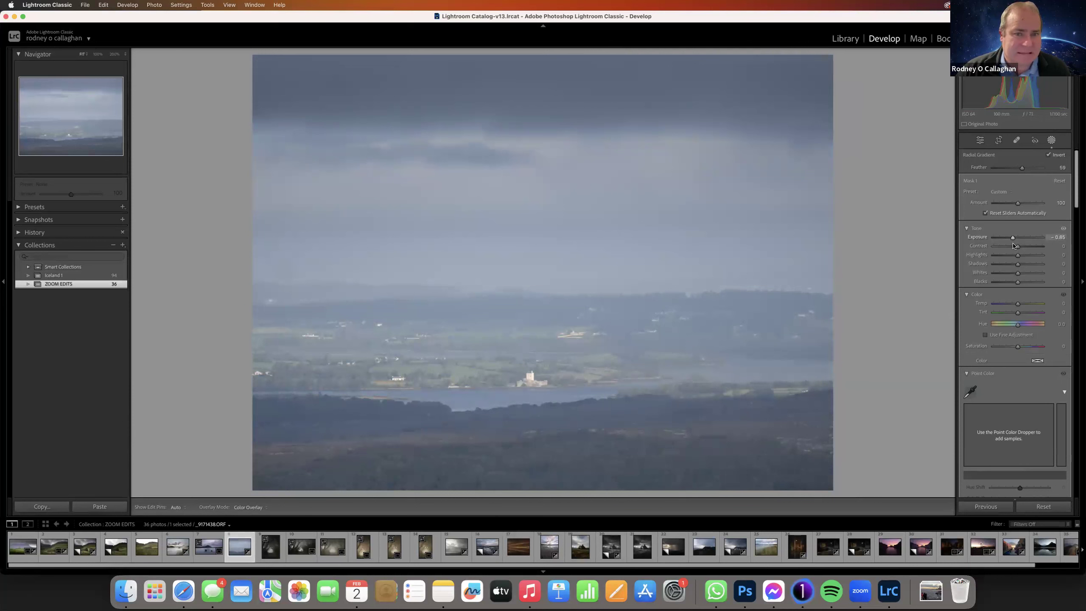
left_click_drag(1013, 245, 1012, 247)
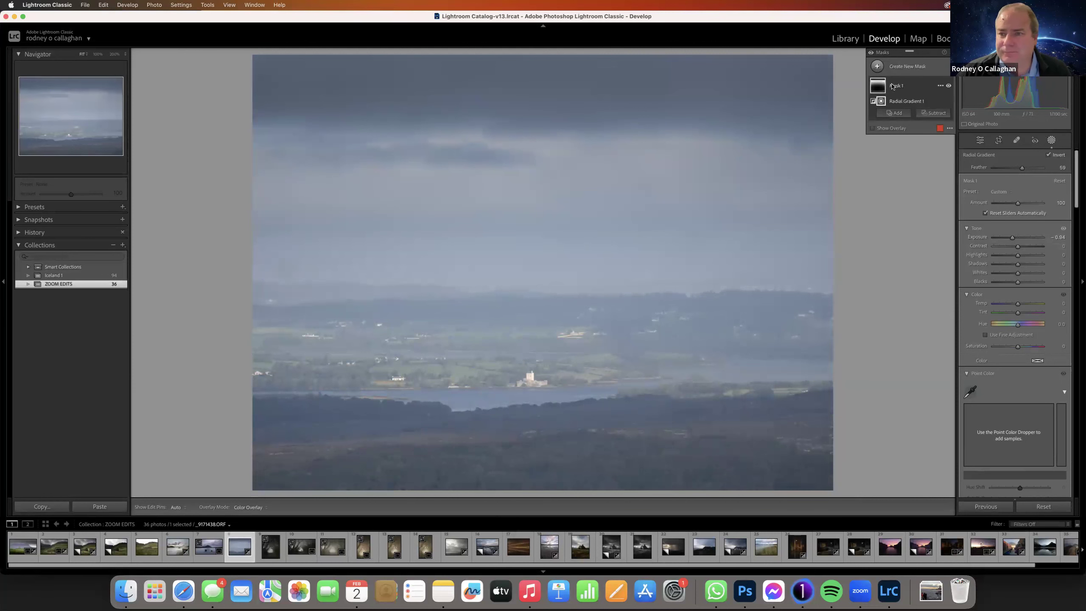
- Add a wide, flat radial gradient mask over the castle and surrounding fields, with Whites at 43 and Blacks at −21
left_click(895, 112)
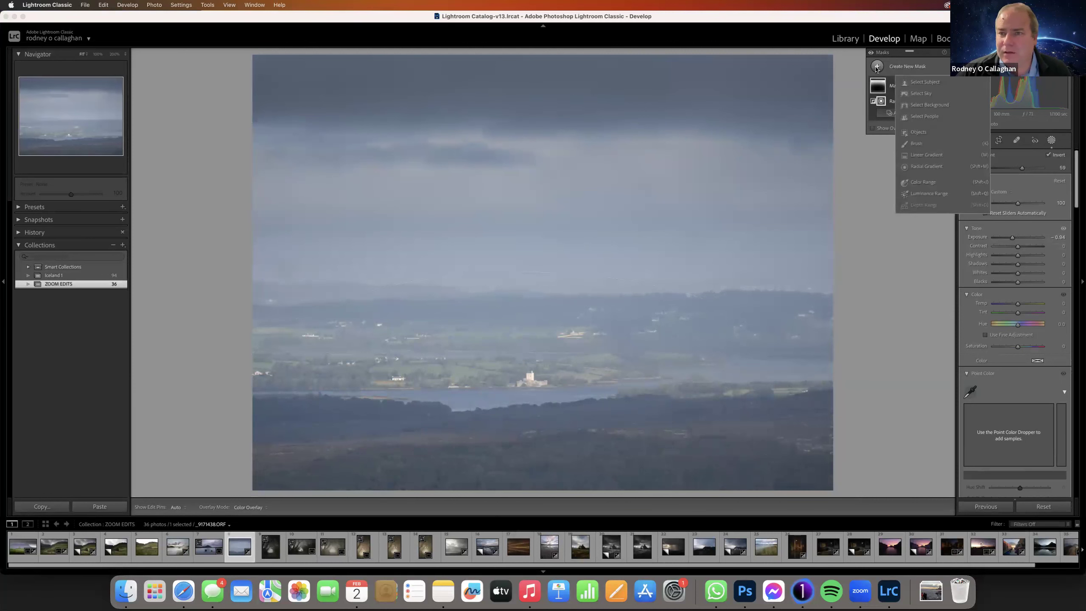
left_click(936, 166)
left_click_drag(546, 334, 959, 410)
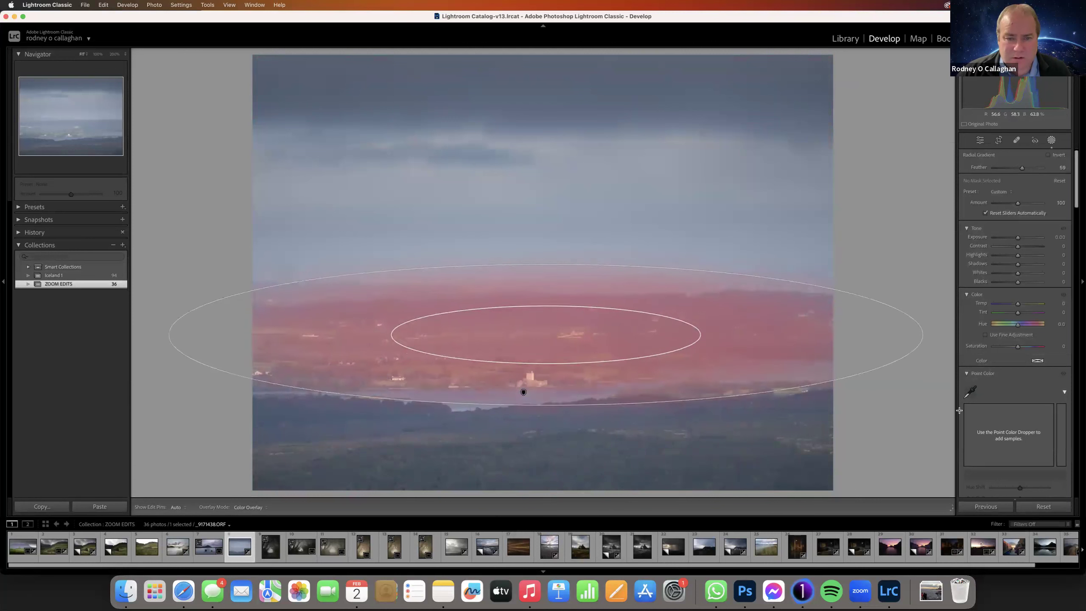
left_click_drag(611, 337, 591, 359)
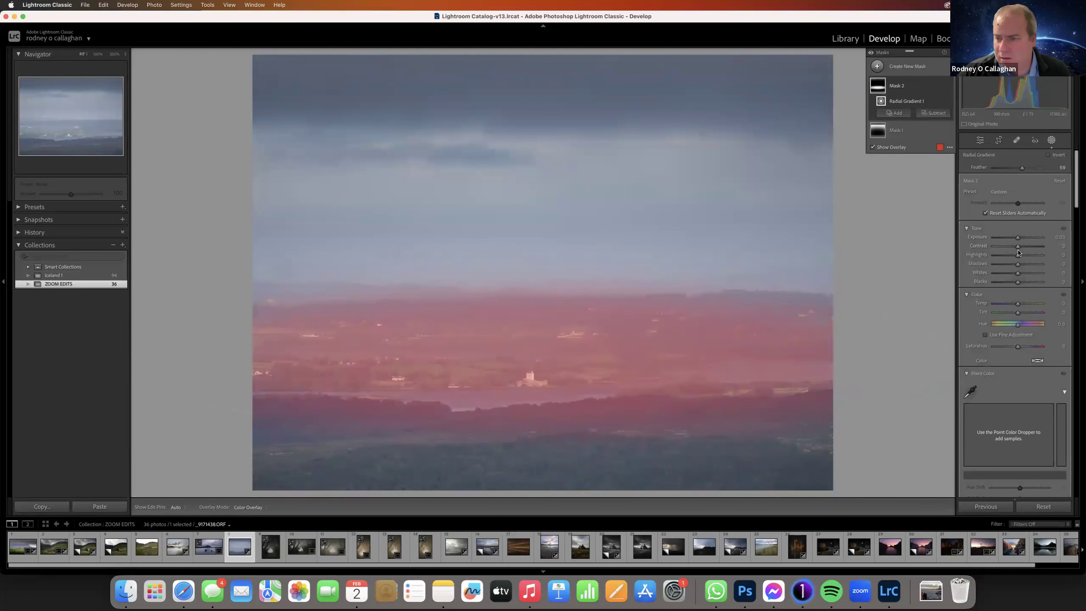
mouse_move(1017, 273)
left_mouse_down()
mouse_move(1028, 275)
mouse_move(1013, 284)
left_mouse_up()
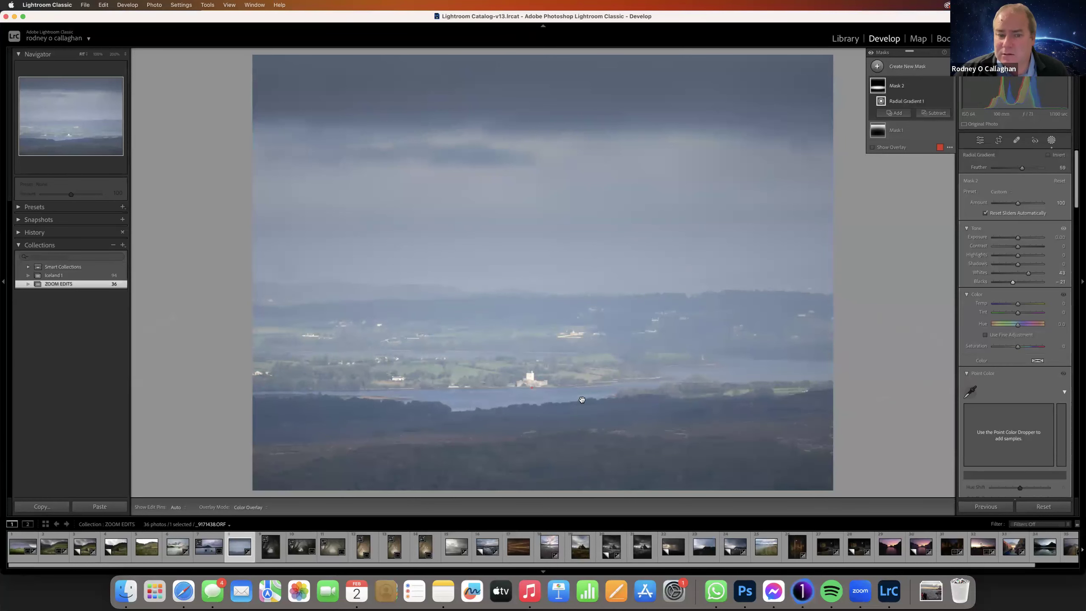
- Add a linear gradient mask over the foreground below the castle and set its Exposure to −0.47
left_click(893, 113)
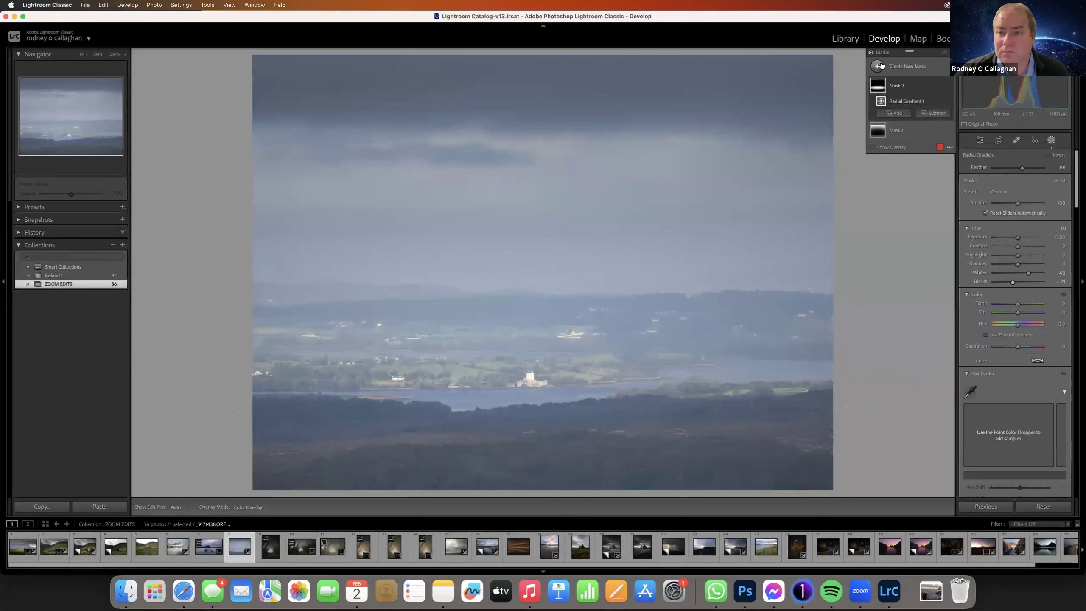
left_click(940, 153)
left_click_drag(532, 357, 522, 453)
left_click_drag(517, 375, 525, 366)
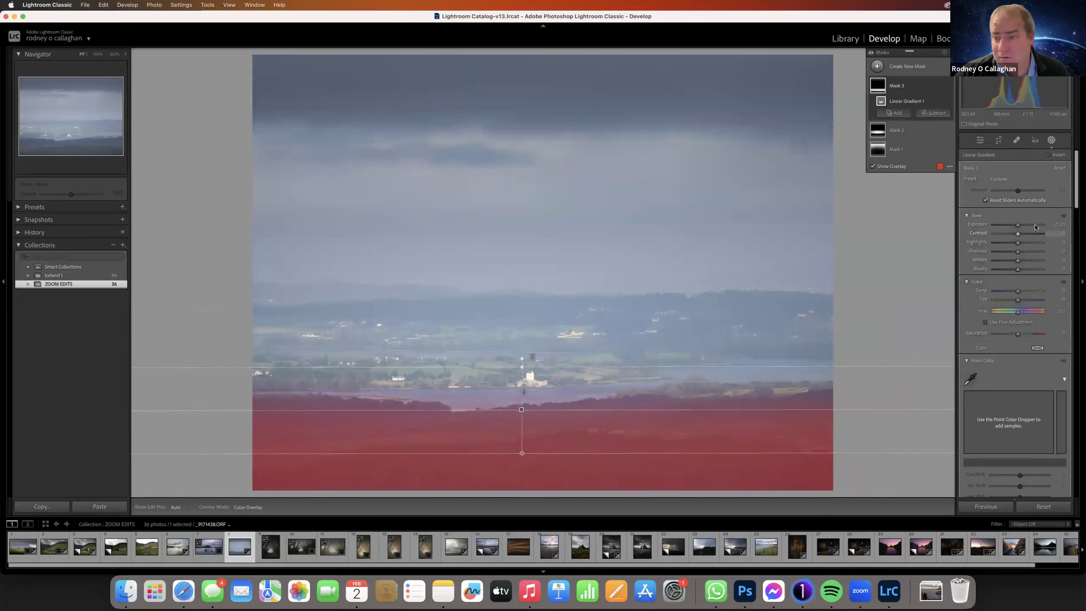
left_click_drag(1018, 226, 1016, 228)
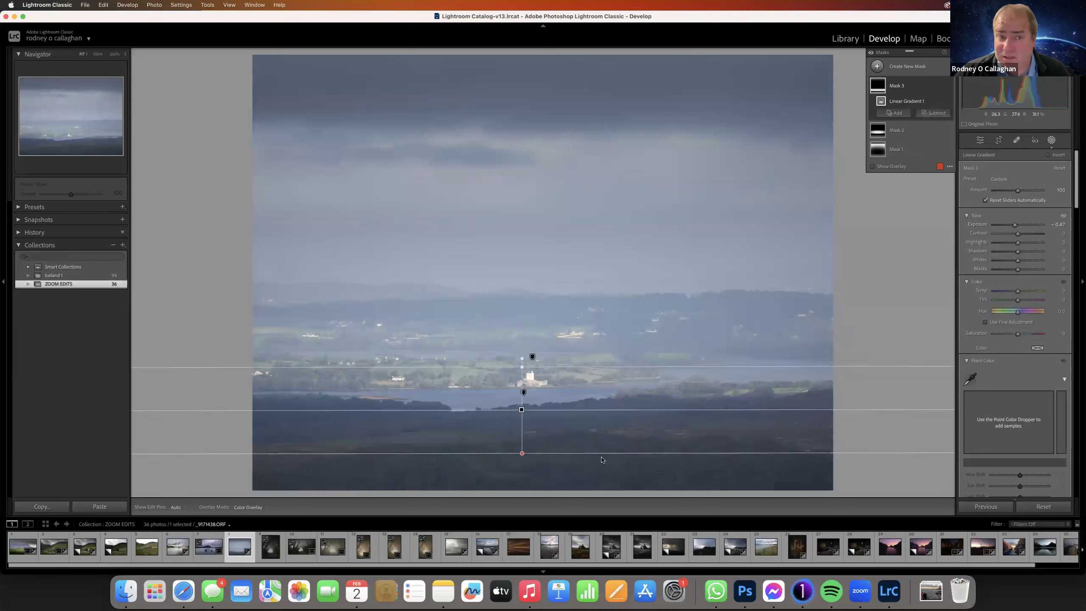
- Add a linear gradient mask covering the sky from above and set its Exposure to −0.32
left_click(877, 66)
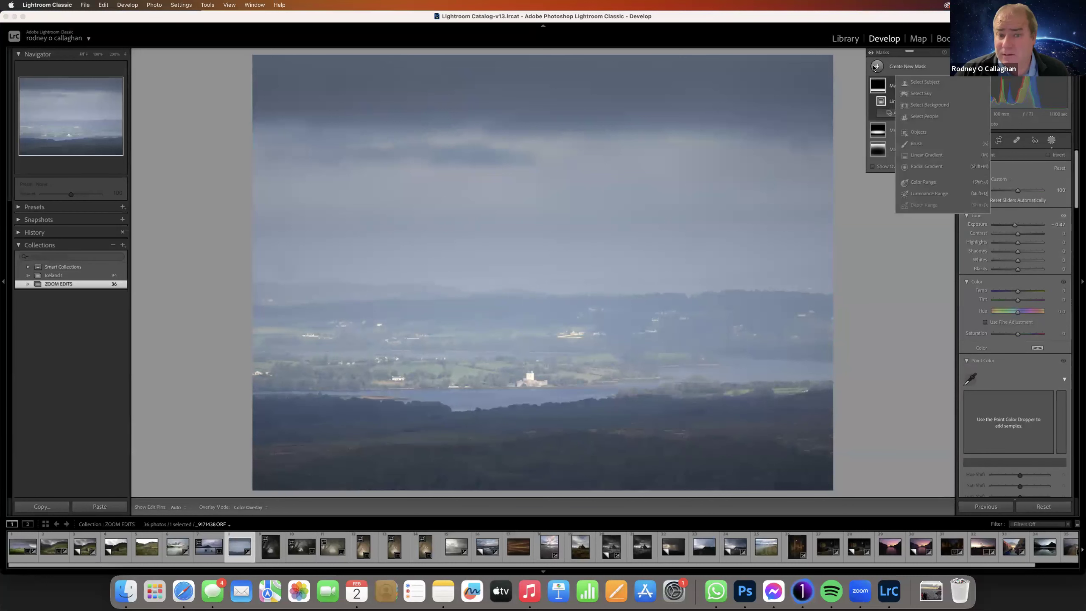
left_click(921, 155)
left_click_drag(545, 173, 544, 259)
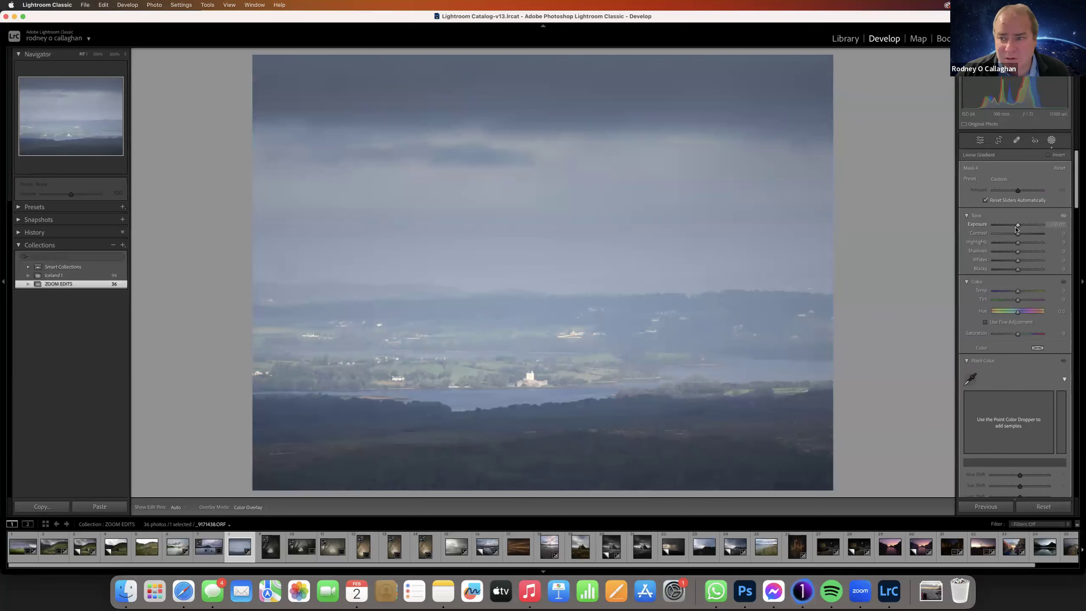
left_click_drag(1016, 228, 1013, 229)
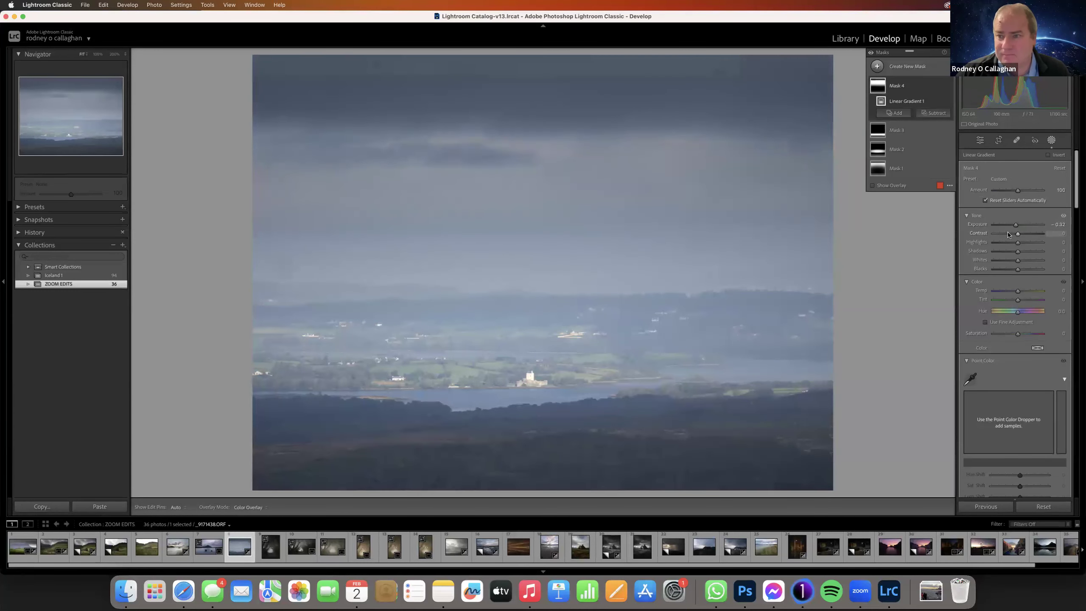
- Add another wide radial gradient mask across the middle landscape, set its Whites to 23 and slightly lower its Highlights
left_click(877, 67)
left_click(915, 170)
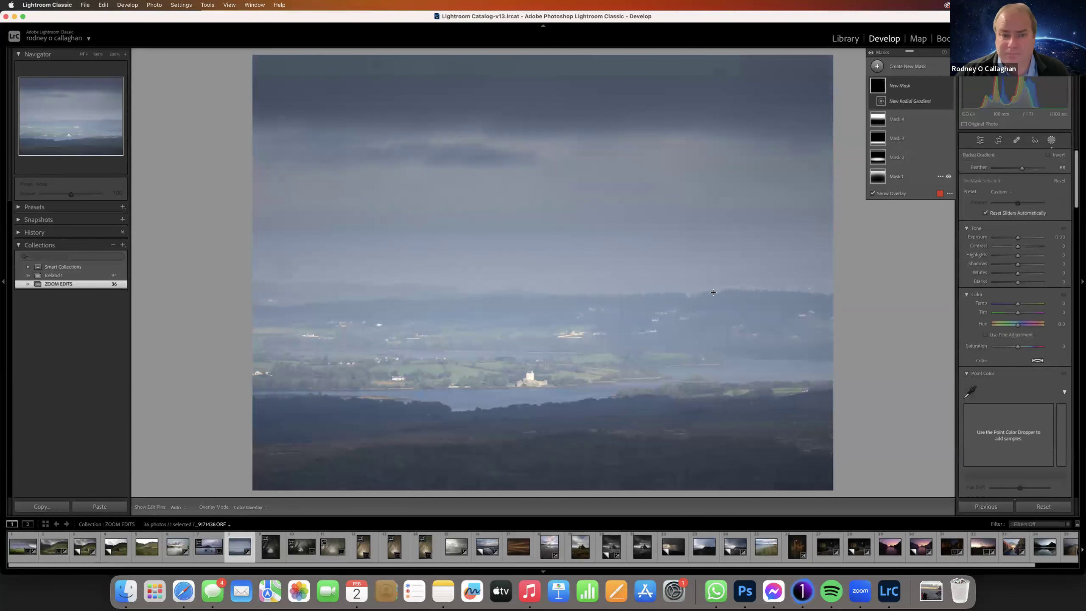
left_click_drag(434, 339, 646, 340)
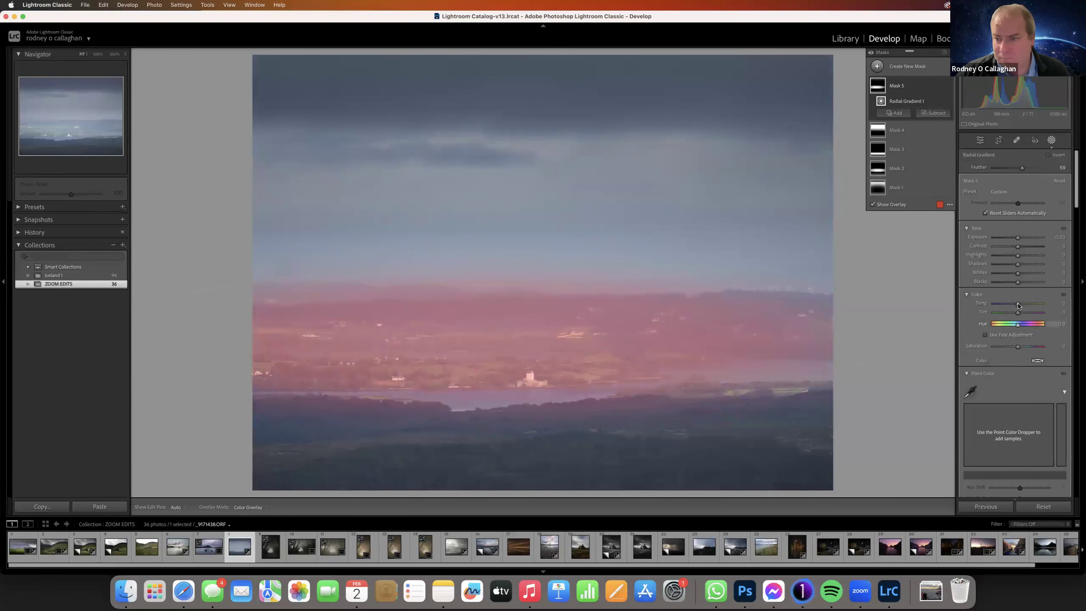
left_click_drag(1019, 274, 1023, 273)
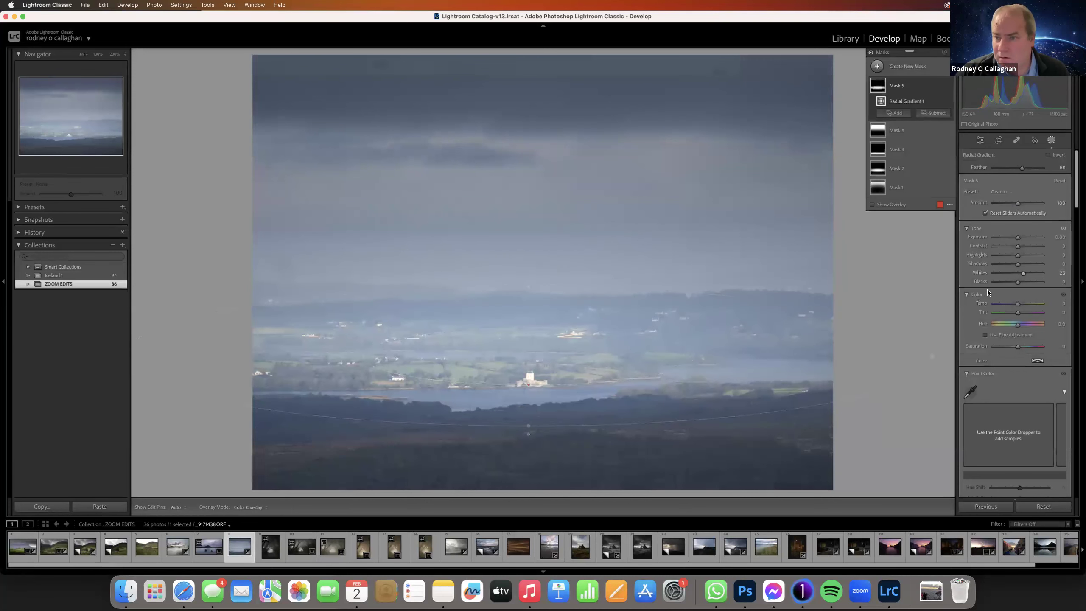
left_click_drag(1019, 259, 1017, 259)
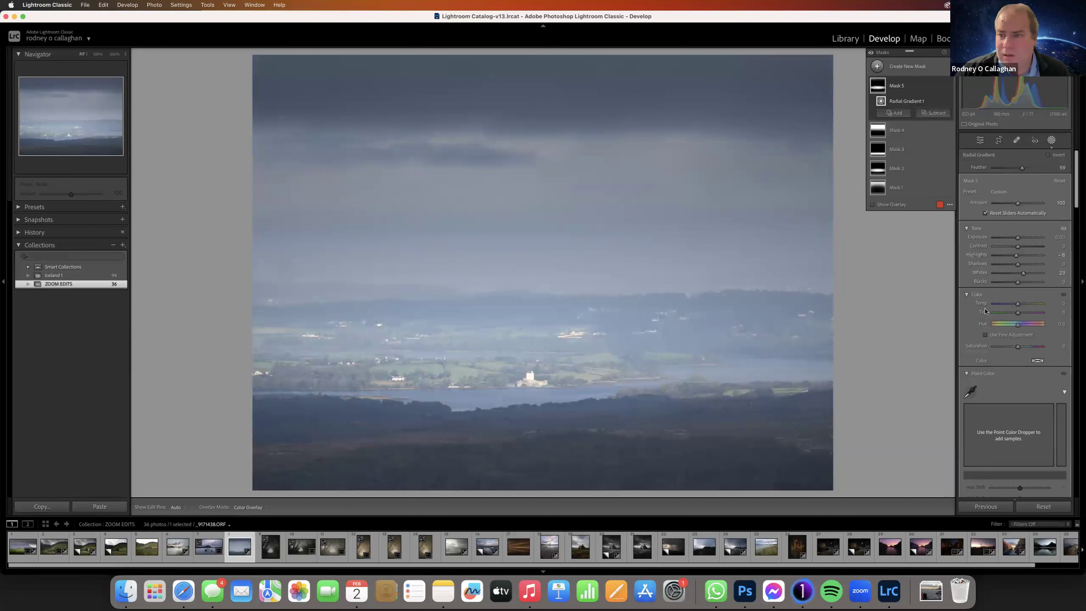
- Set the whole photo's Highlights to −21, Whites to +28 and Blacks to −10, and its Blue saturation to −21
left_click(981, 141)
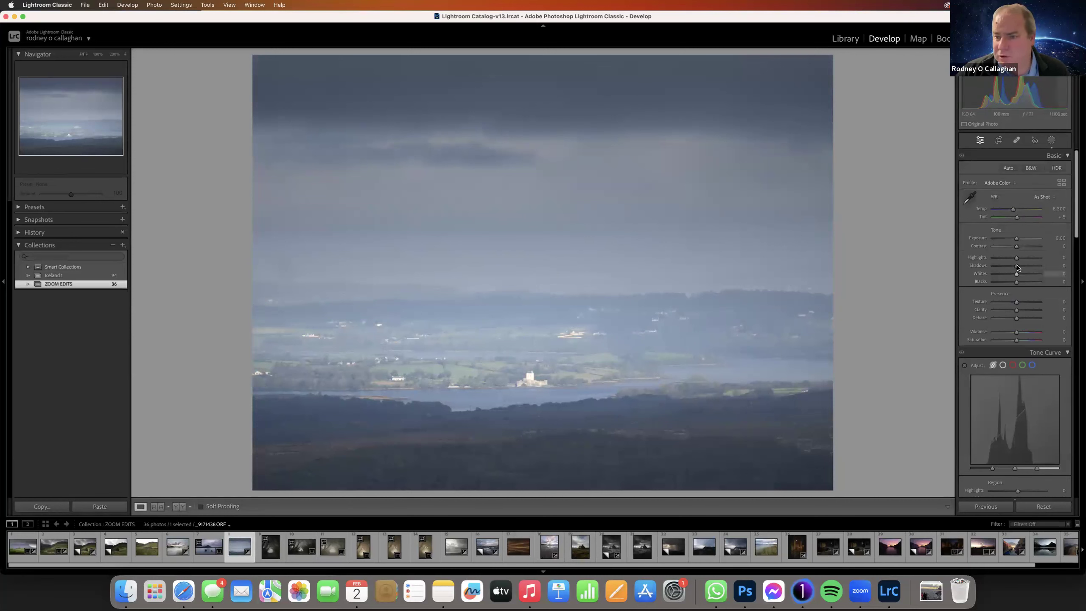
mouse_move(1017, 275)
left_mouse_down()
mouse_move(1015, 285)
mouse_move(1013, 267)
left_mouse_up()
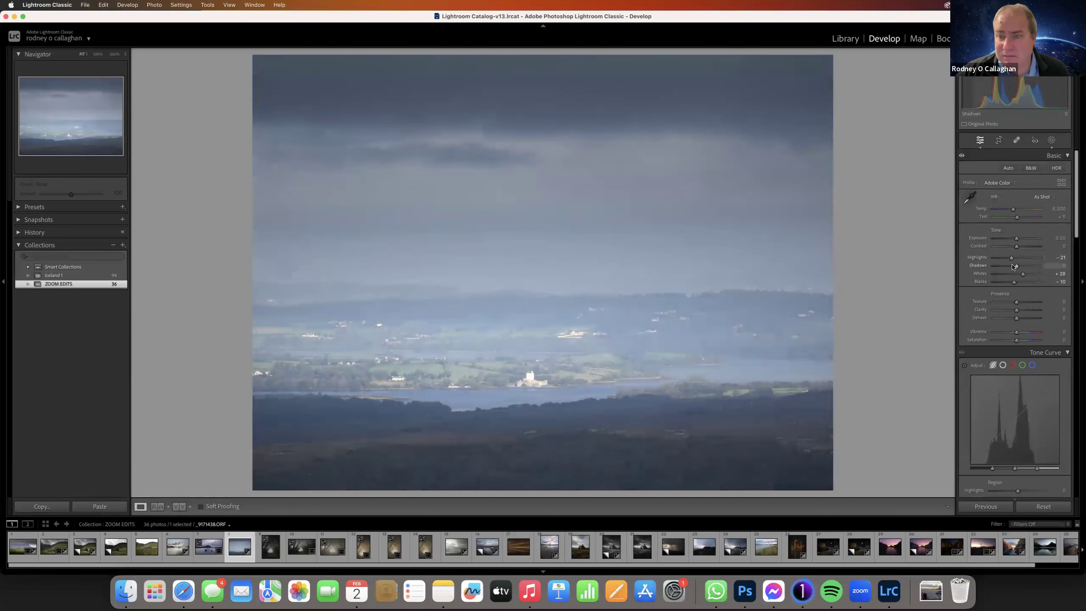
scroll(1072, 272, "down", 5)
scroll(1047, 274, "down", 4)
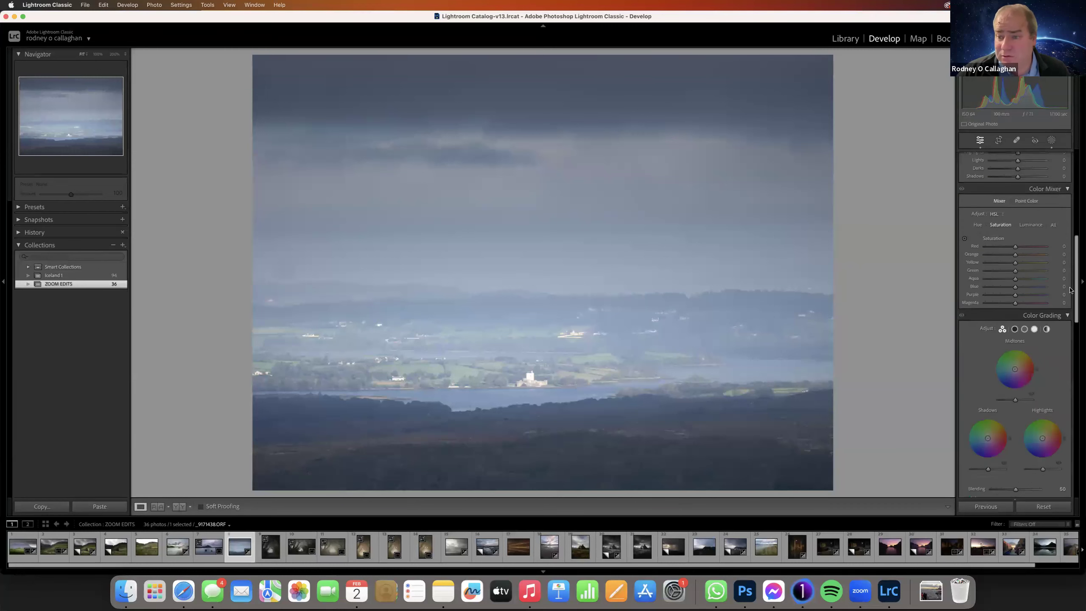
left_click_drag(1015, 277, 1009, 282)
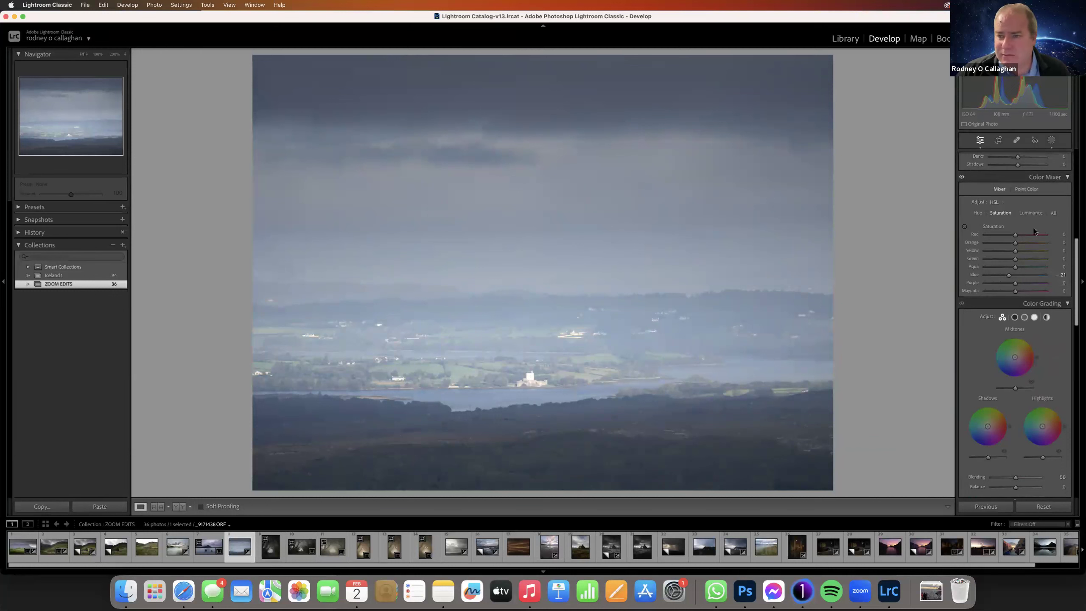
- Reset all edits, and place a radial gradient mask over the bright cloud band with raised Whites and strongly lowered Blacks
left_click(1037, 508)
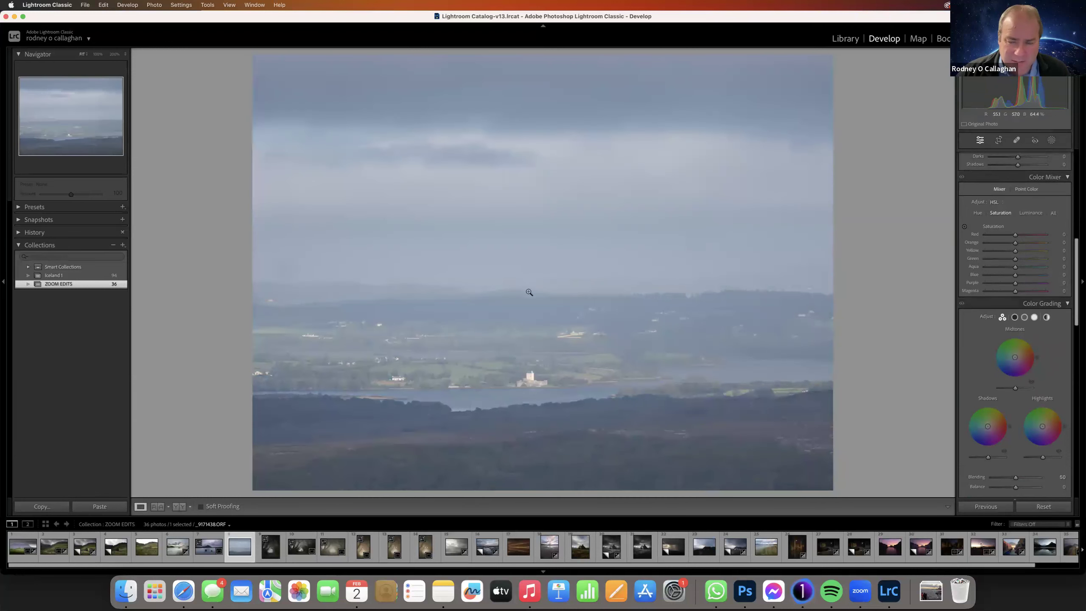
left_click(1051, 141)
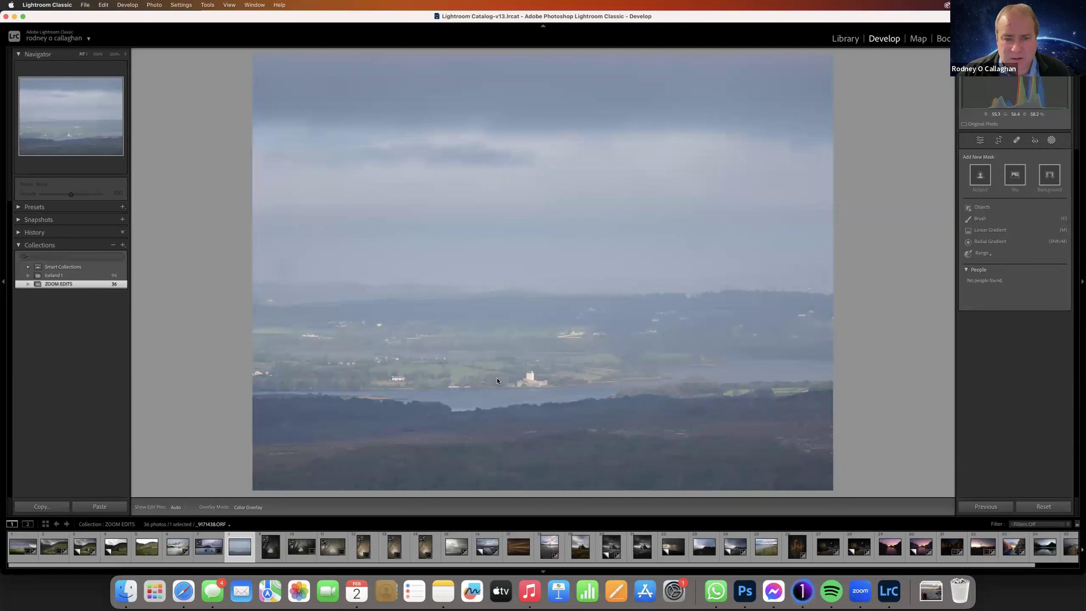
left_click(983, 242)
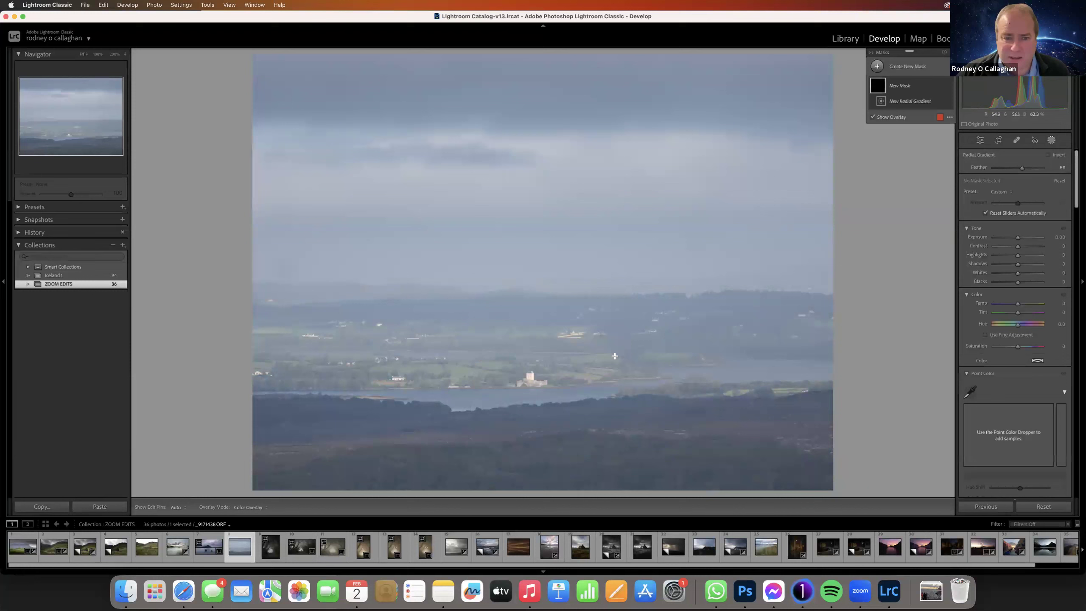
left_click_drag(465, 148, 701, 207)
mouse_move(1017, 283)
left_mouse_down()
mouse_move(1037, 274)
mouse_move(1003, 282)
left_mouse_up()
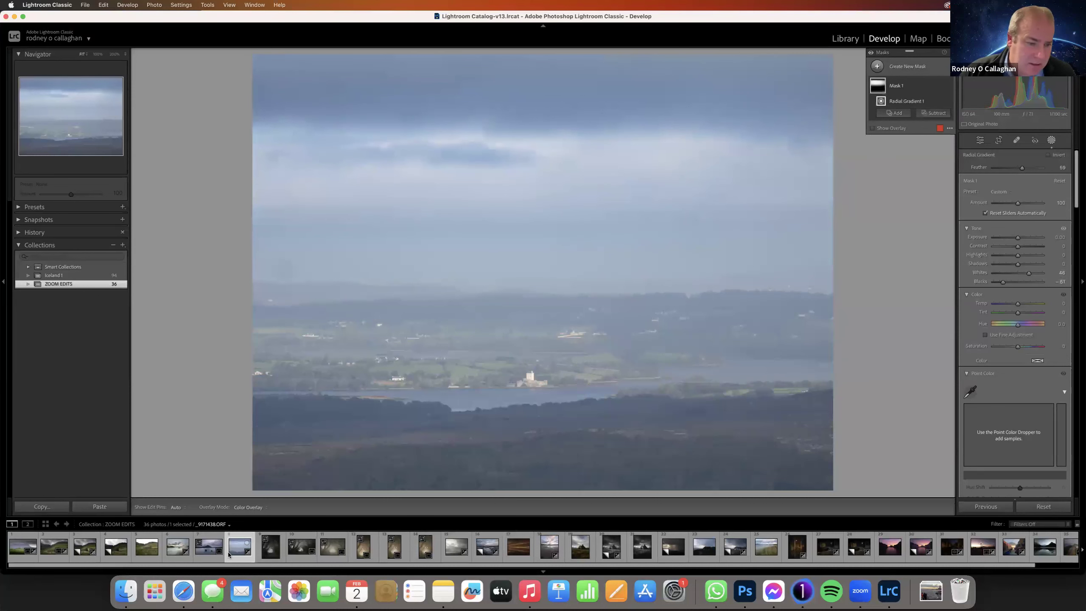
- Reset the castle photo's edits and open it for editing in Adobe Photoshop 2024
left_click_drag(409, 564, 452, 564)
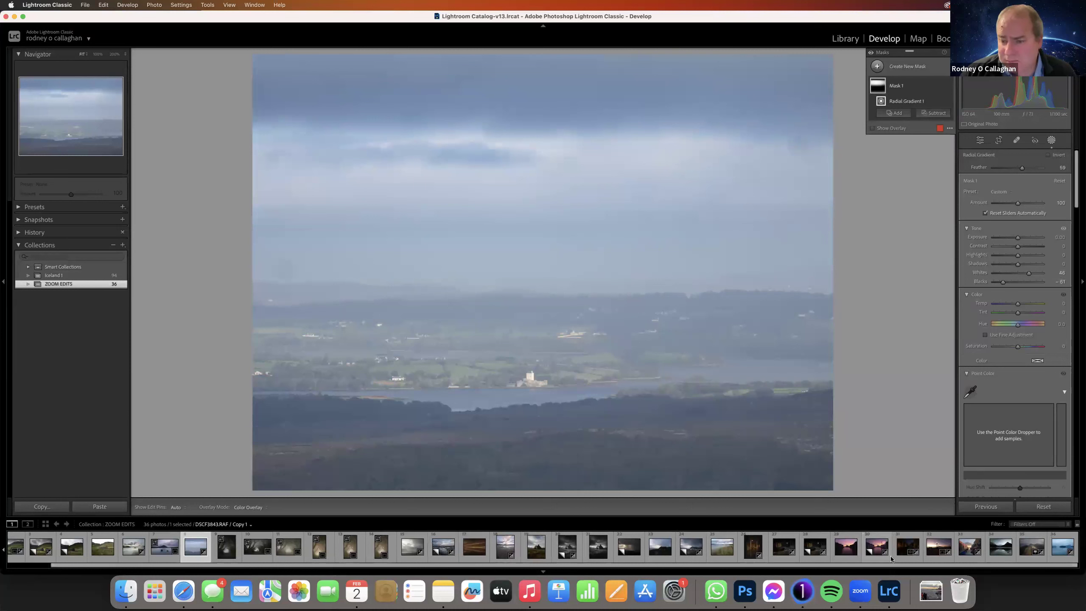
left_click(1043, 506)
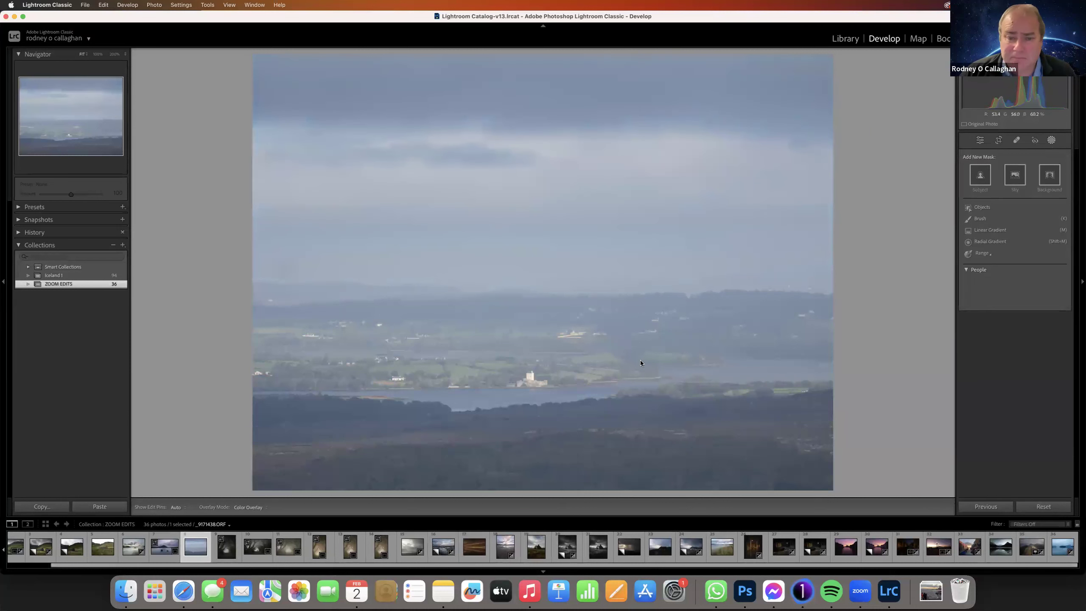
right_click(641, 362)
mouse_move(660, 390)
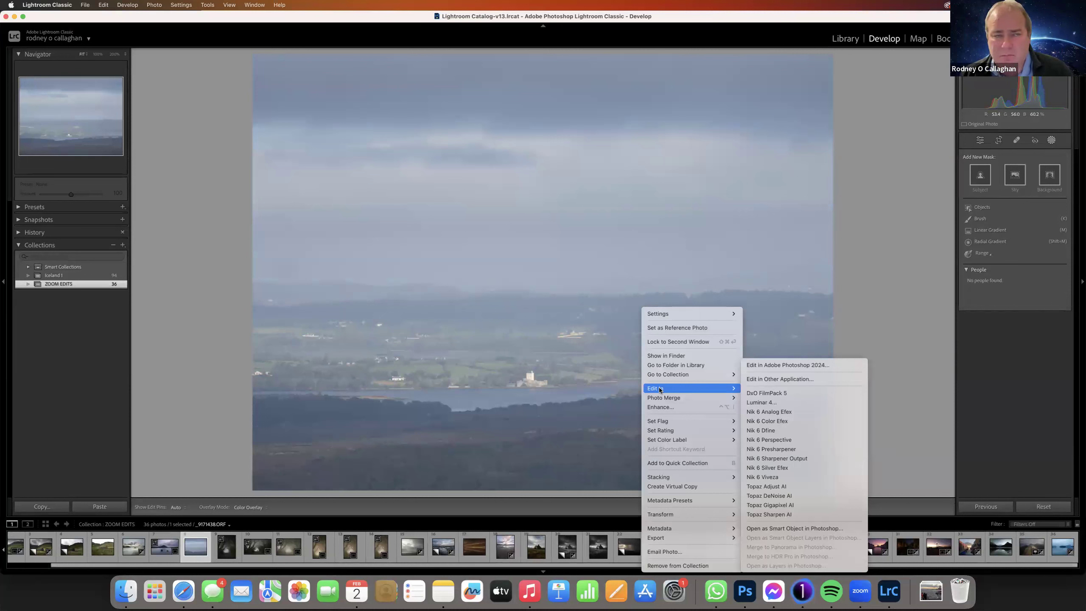
left_click(784, 366)
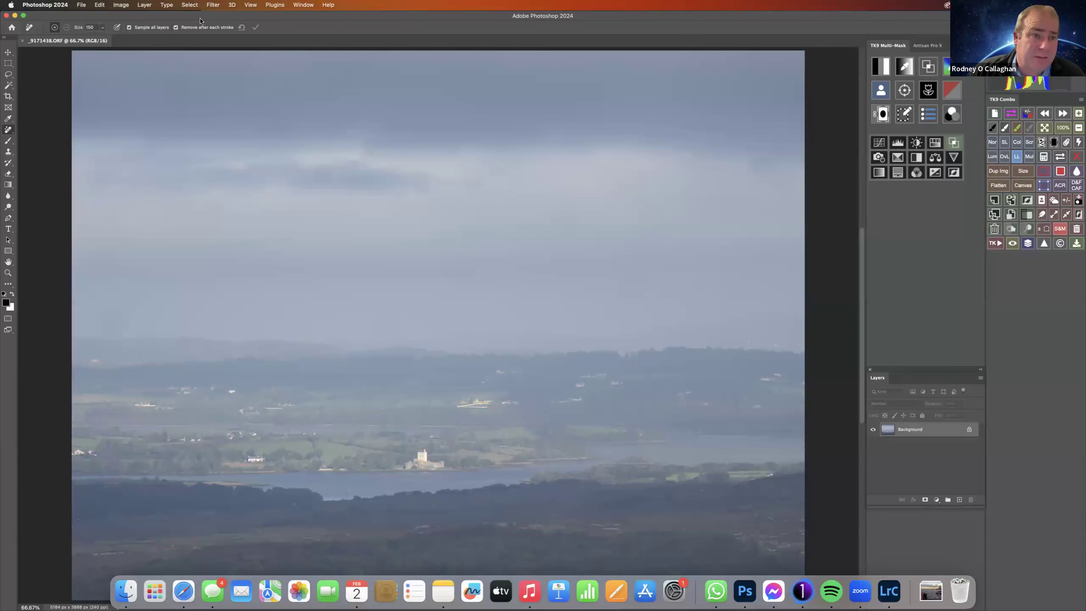
- Open the Levels adjustment on the castle photo's Background and move its dialog clear of the image
left_click(213, 4)
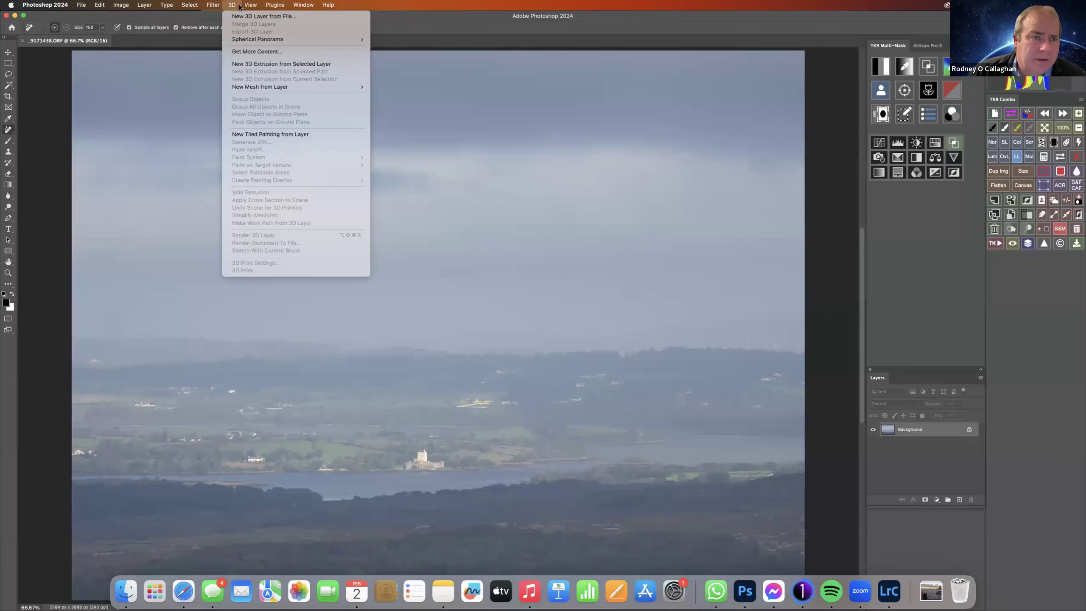
mouse_move(159, 7)
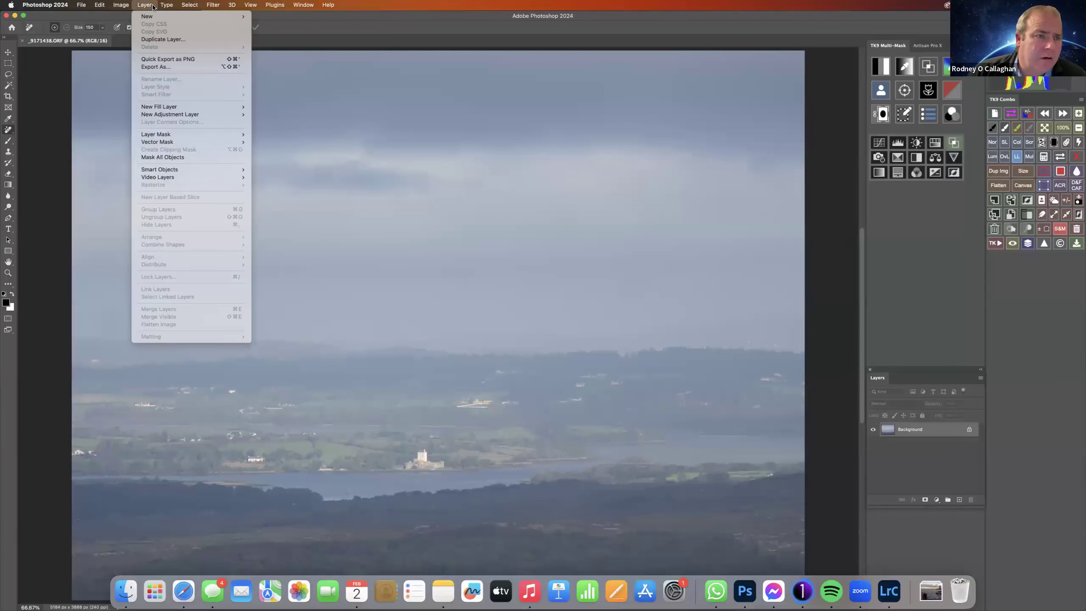
mouse_move(133, 29)
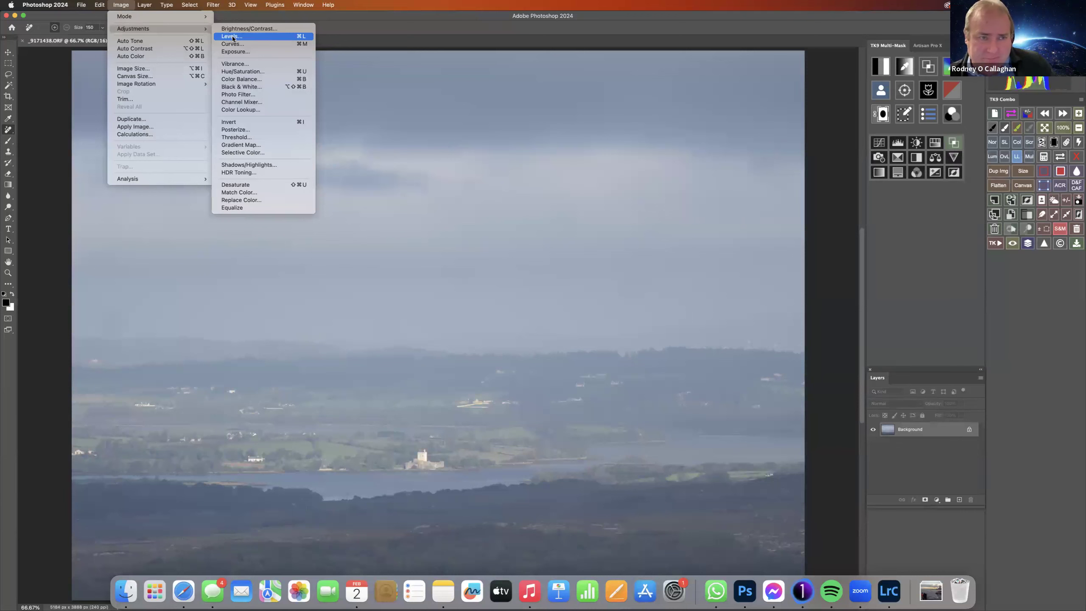
left_click(227, 36)
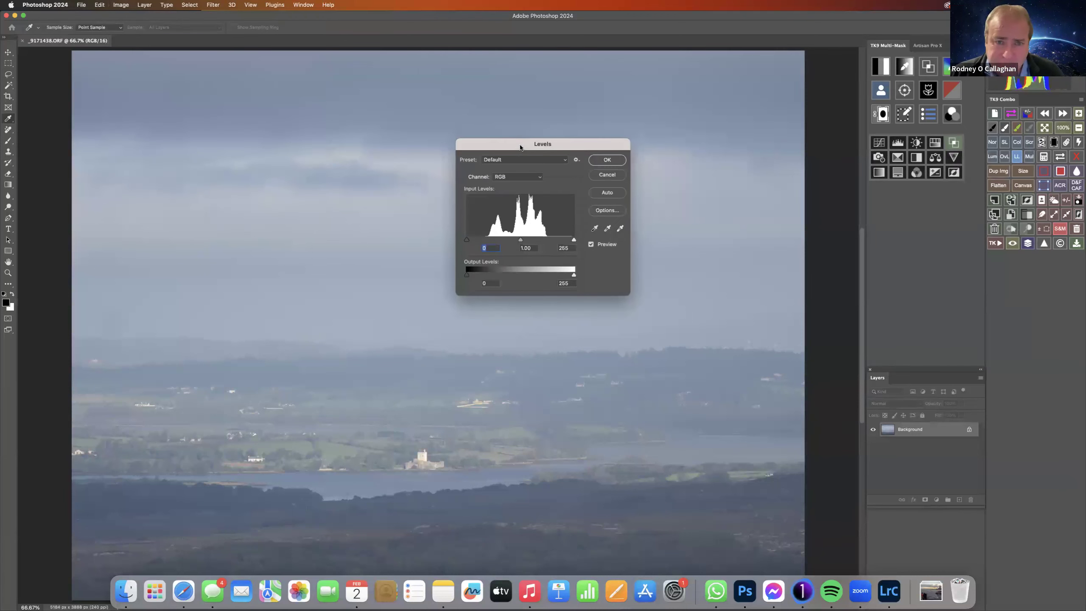
left_click_drag(527, 166, 837, 134)
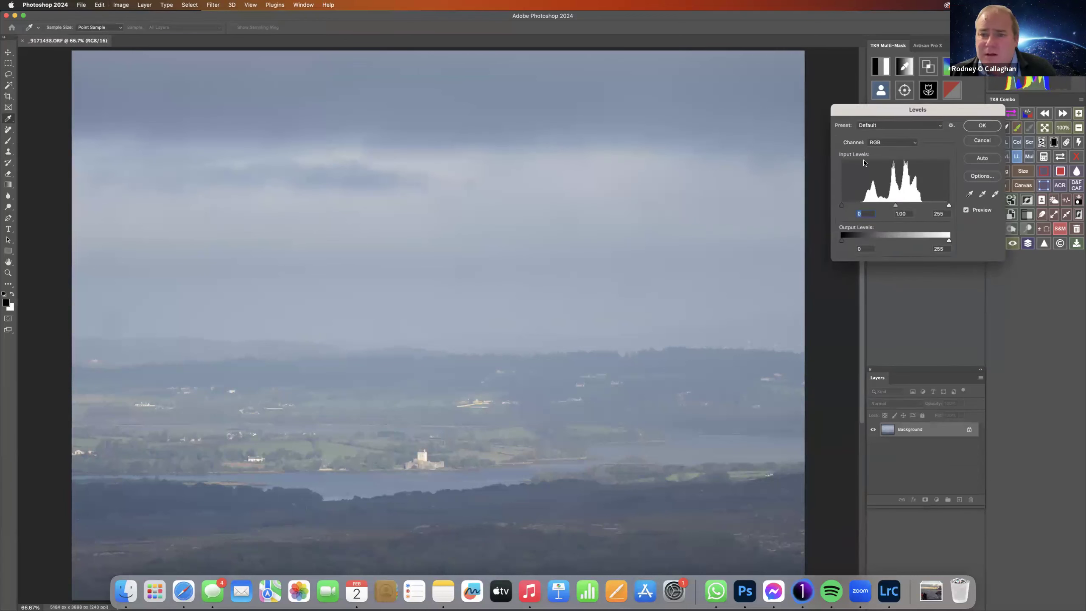
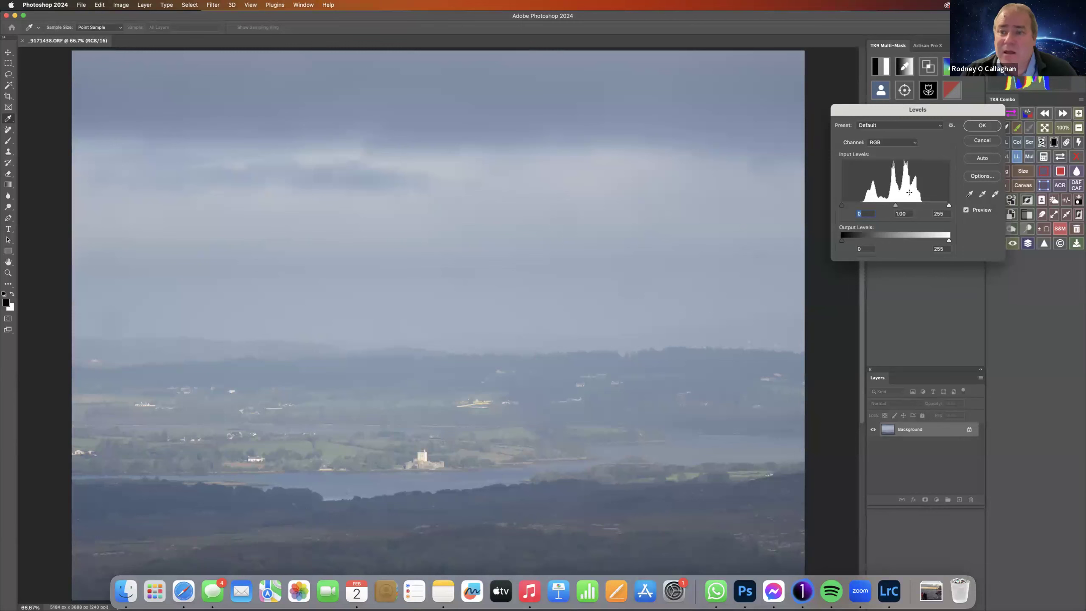
left_click_drag(887, 112, 885, 96)
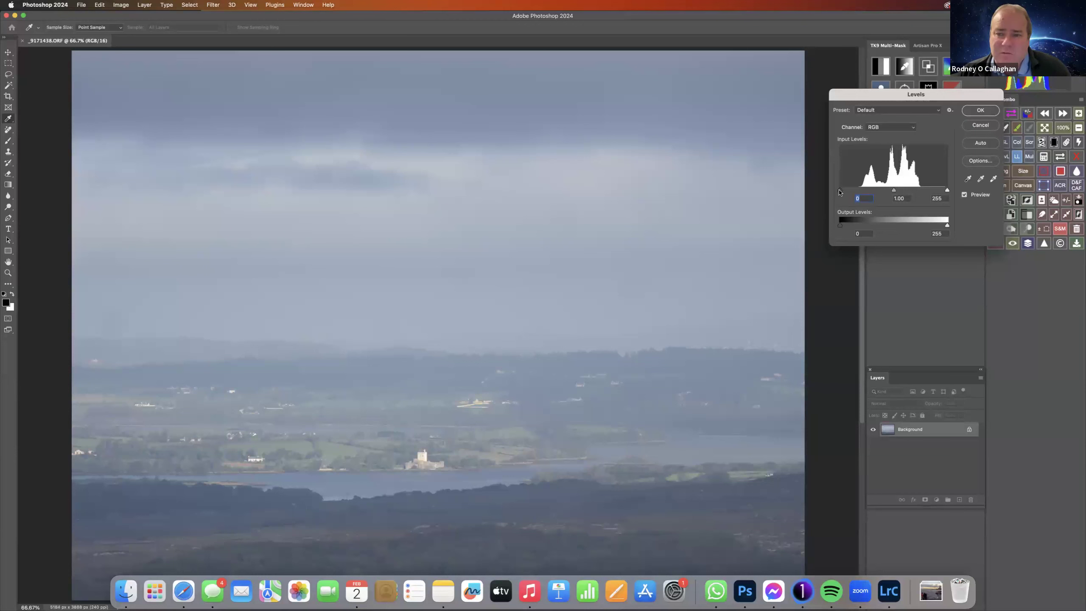
- Set the Levels black input to 35, apply it directly to the Background, and undo and restore it to compare
left_click_drag(839, 191, 839, 194)
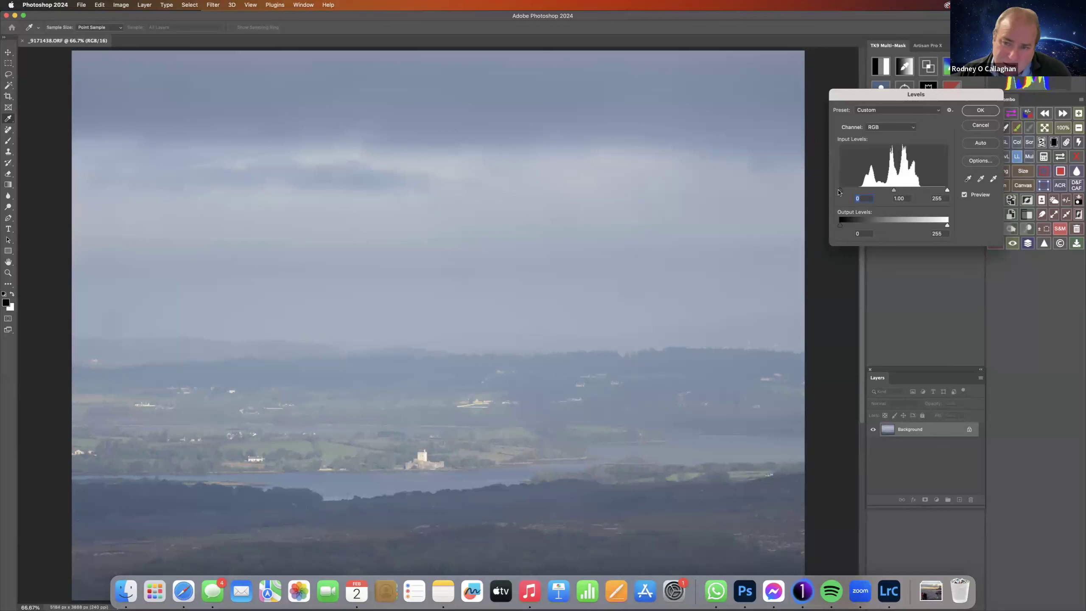
left_click_drag(839, 192, 855, 192)
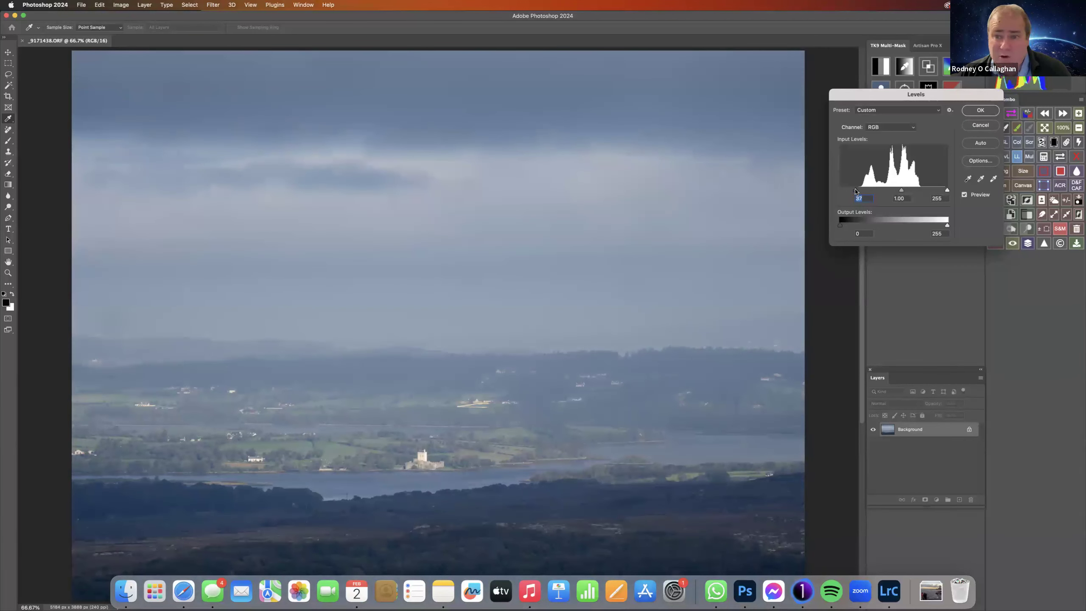
left_click_drag(939, 93, 870, 62)
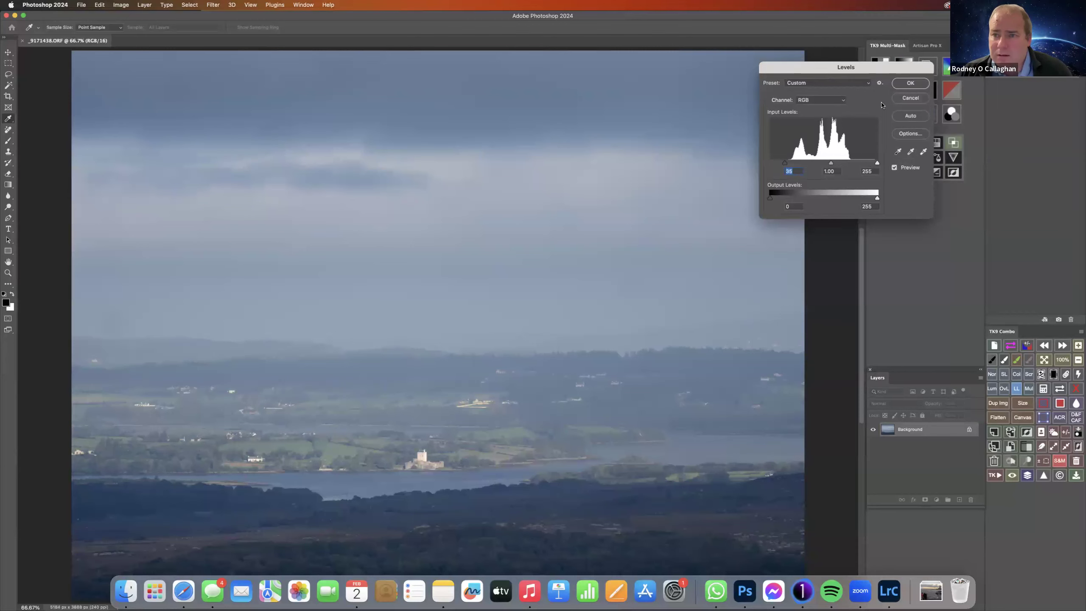
left_click_drag(880, 64, 976, 187)
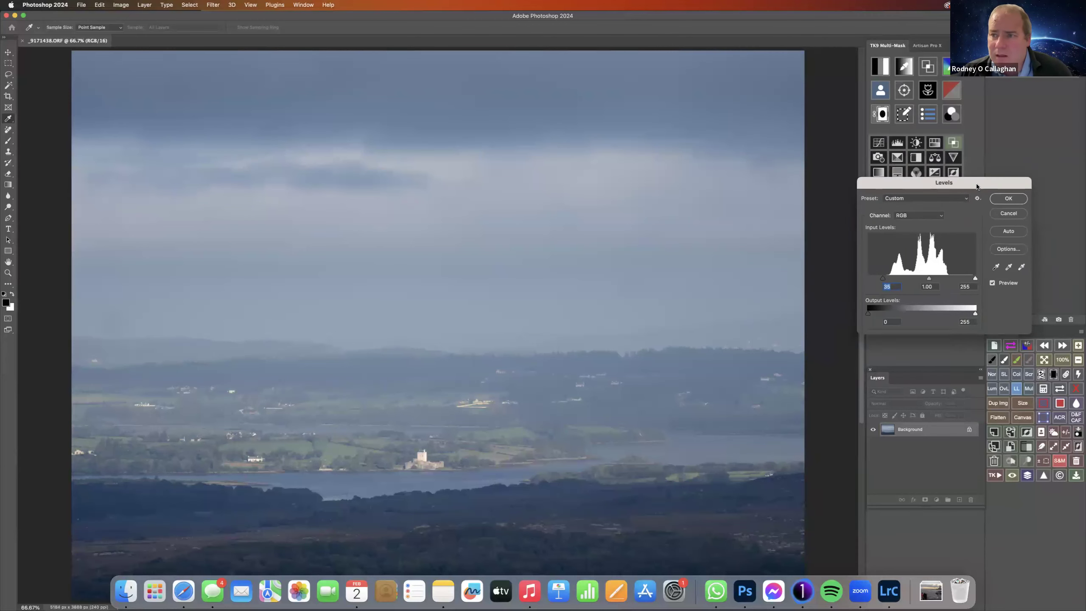
left_click(1008, 199)
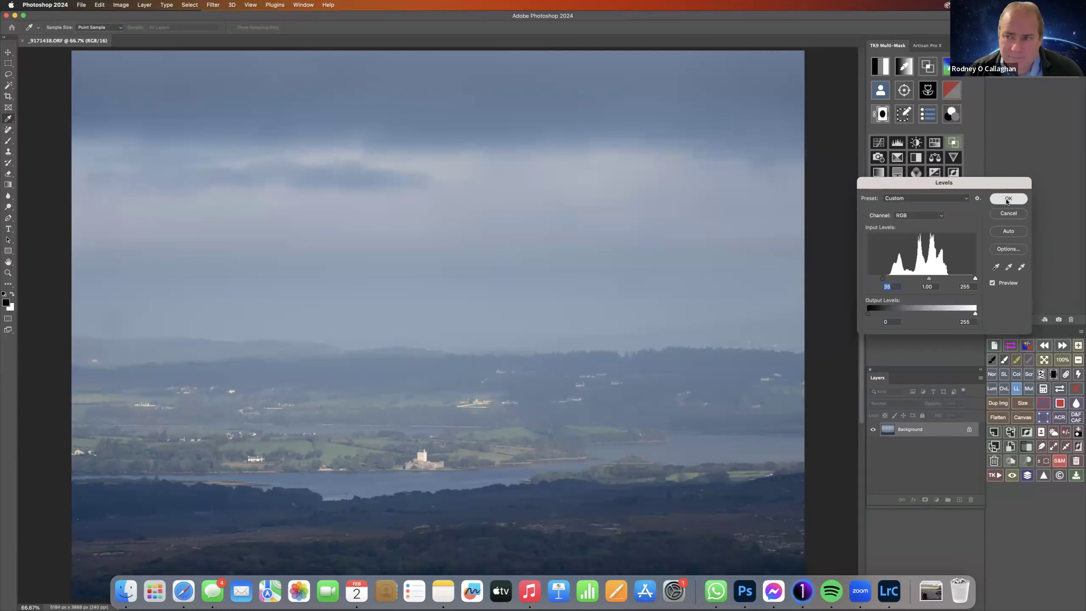
key("super+z")
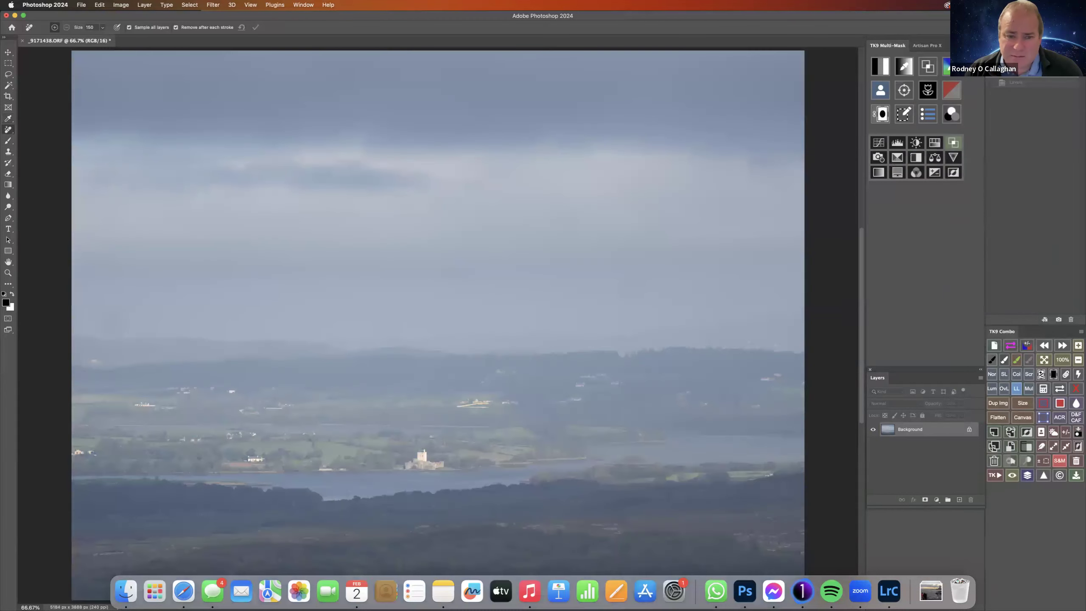
left_click(1017, 84)
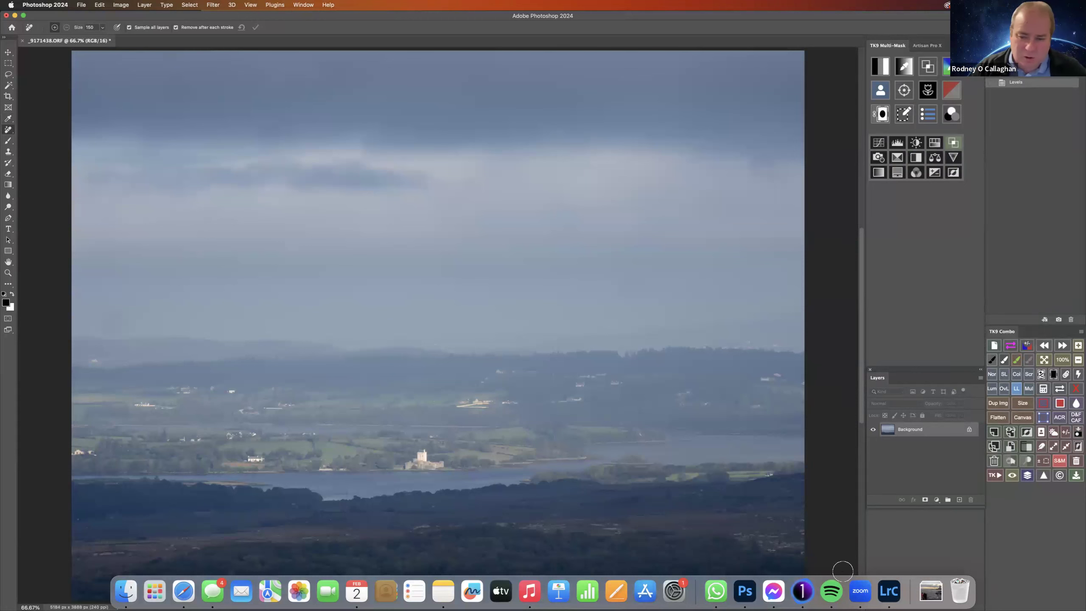
- Switch to Lightroom Classic and lower the unedited castle photo's Blacks to about −60 in the Basic adjustments
left_click(890, 591)
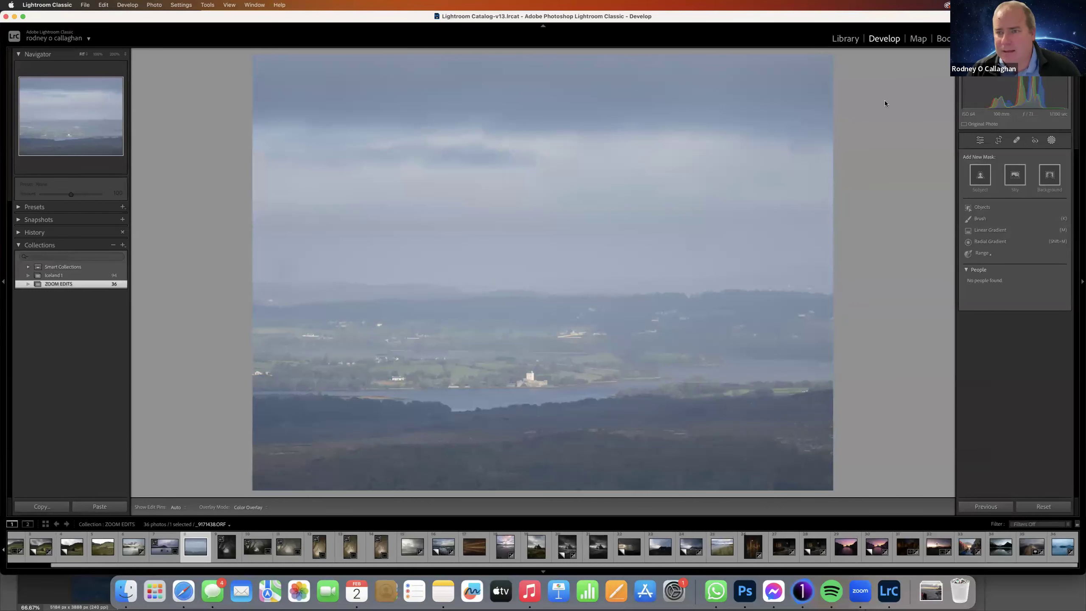
key("shift+w")
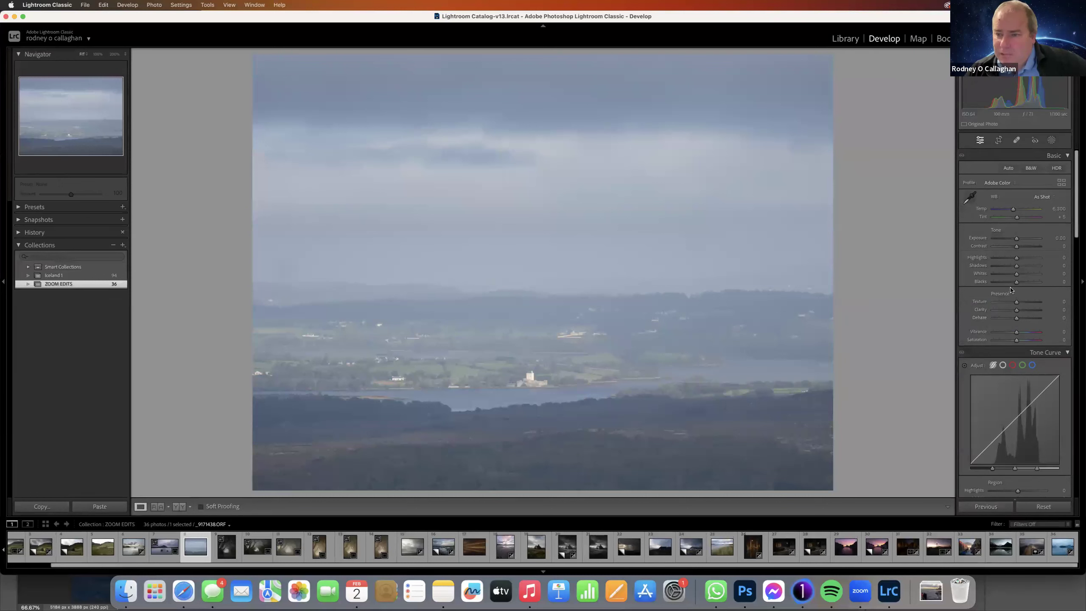
left_click_drag(1016, 284, 1005, 288)
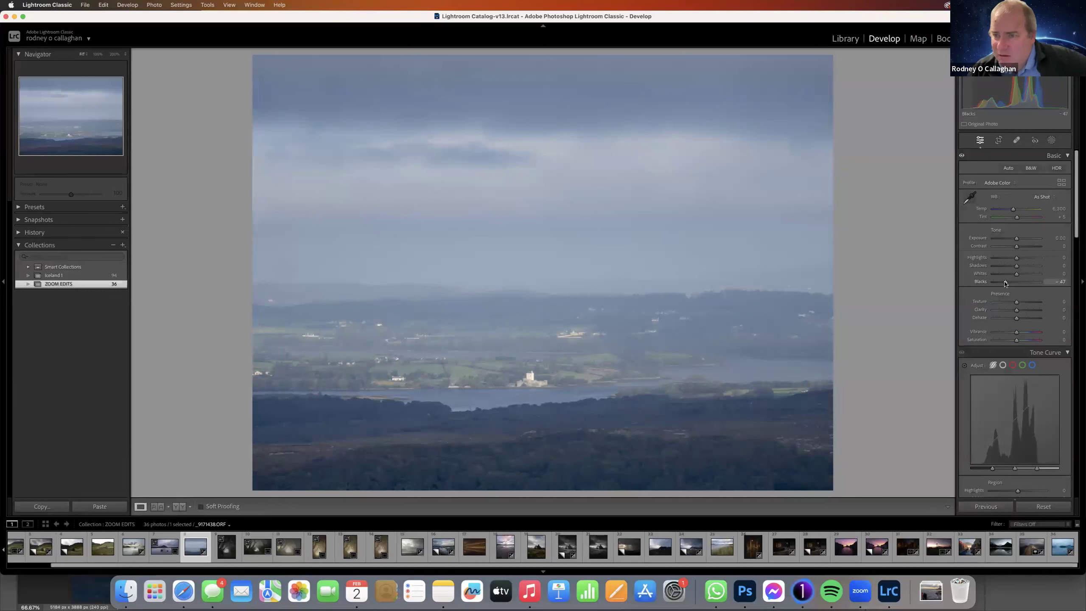
left_click_drag(1004, 284, 1000, 285)
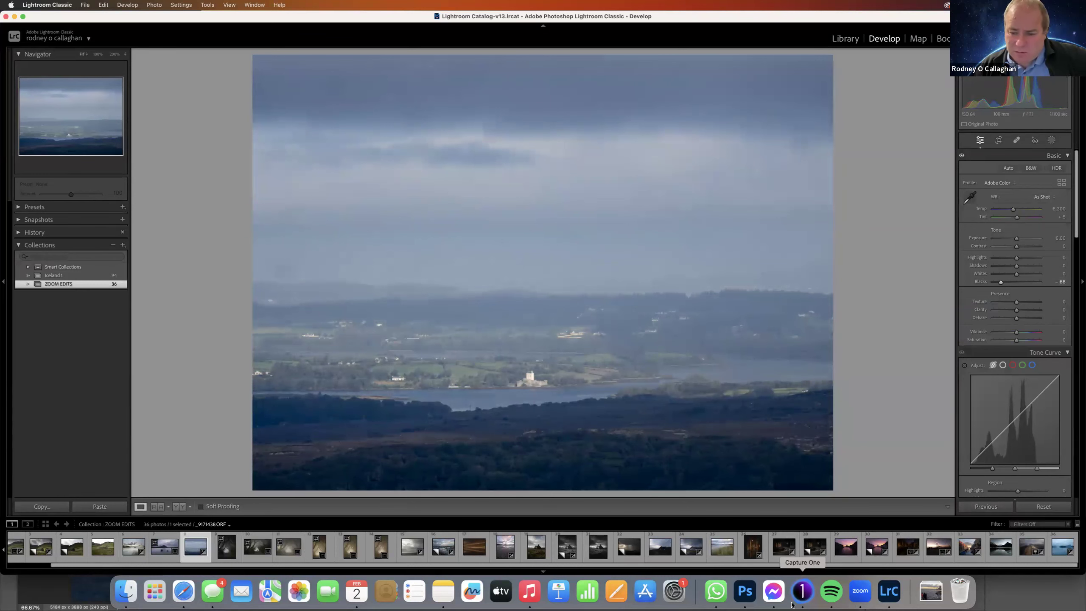
- Switch back and forth between Photoshop and Lightroom Classic to compare the Levels edit with the Blacks edit, ending in Photoshop
left_click(745, 592)
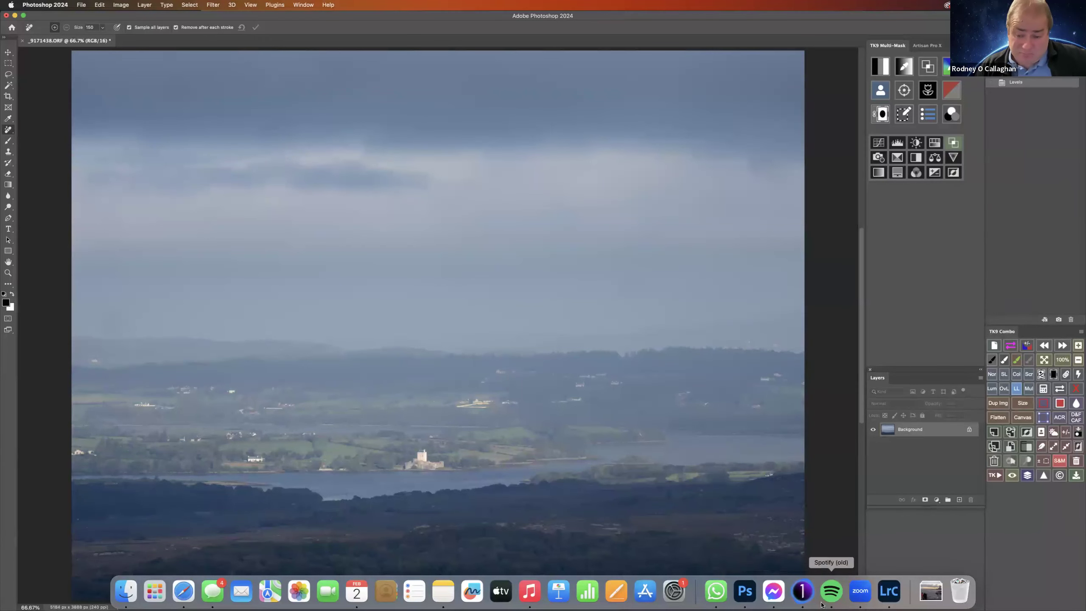
left_click(882, 595)
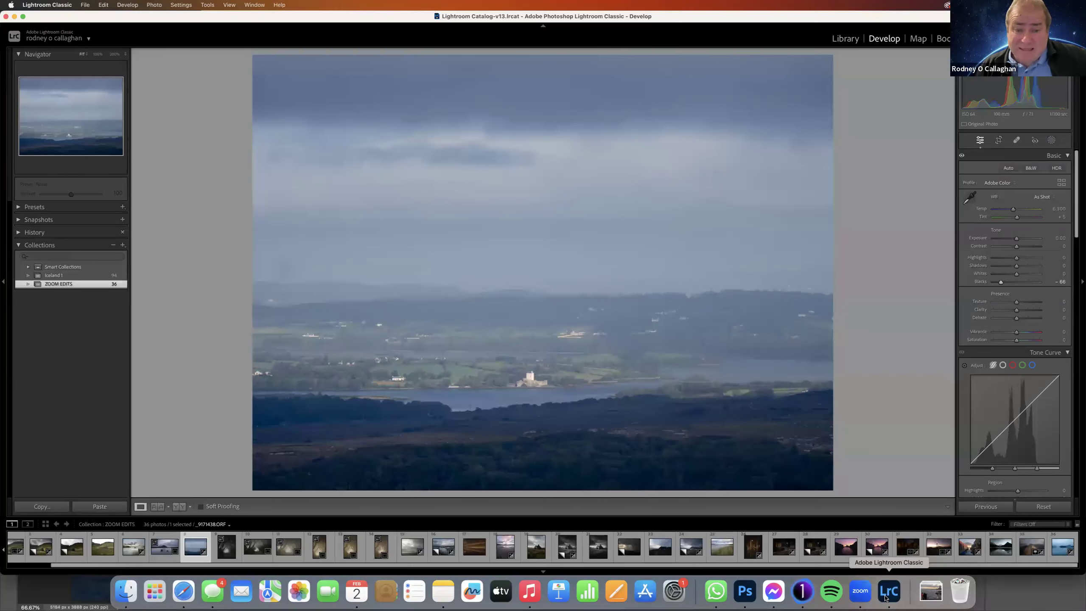
left_click(745, 595)
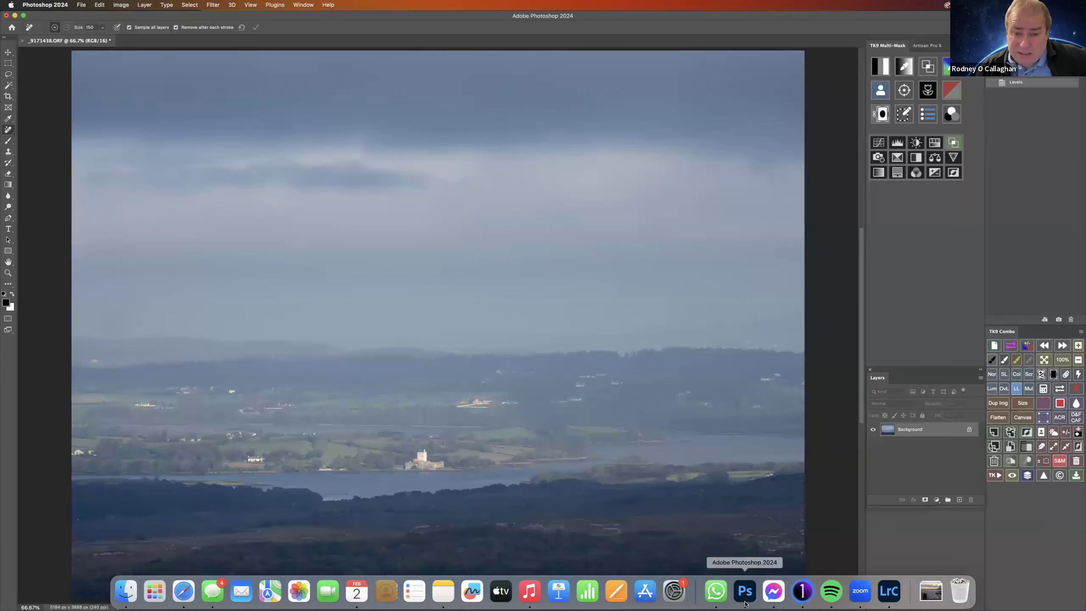
left_click(889, 591)
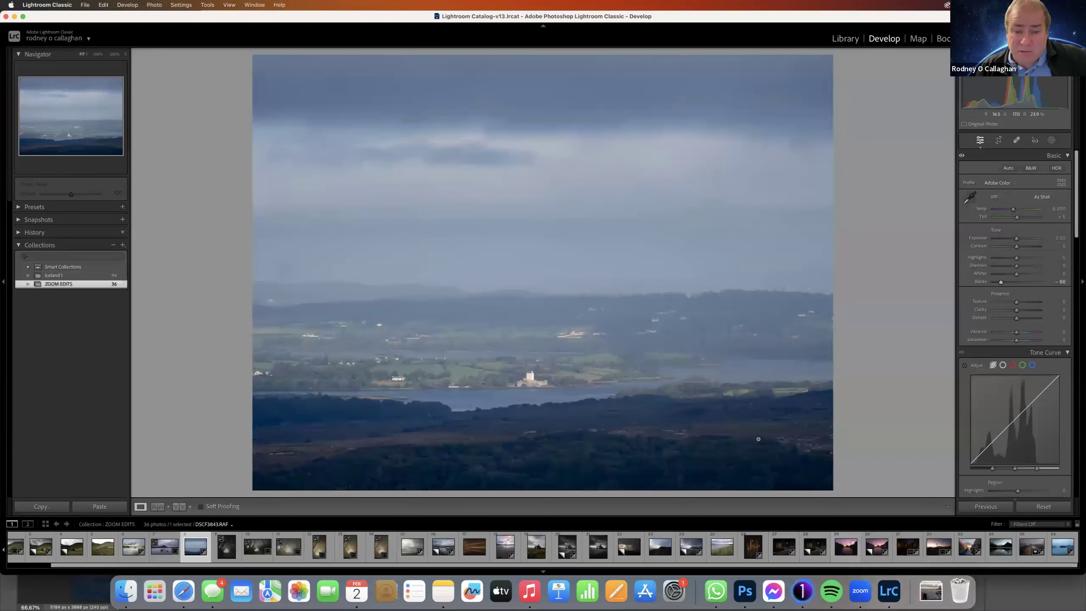
left_click(749, 602)
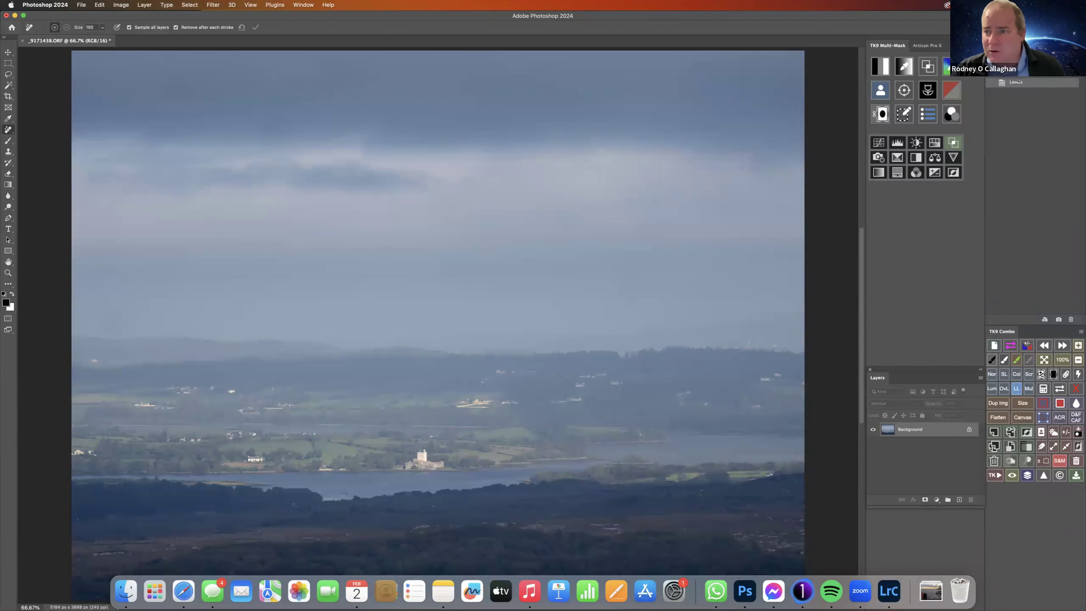
- Undo the direct Levels adjustment and replace it with a Levels adjustment layer whose black input is 43
key("cmd+z")
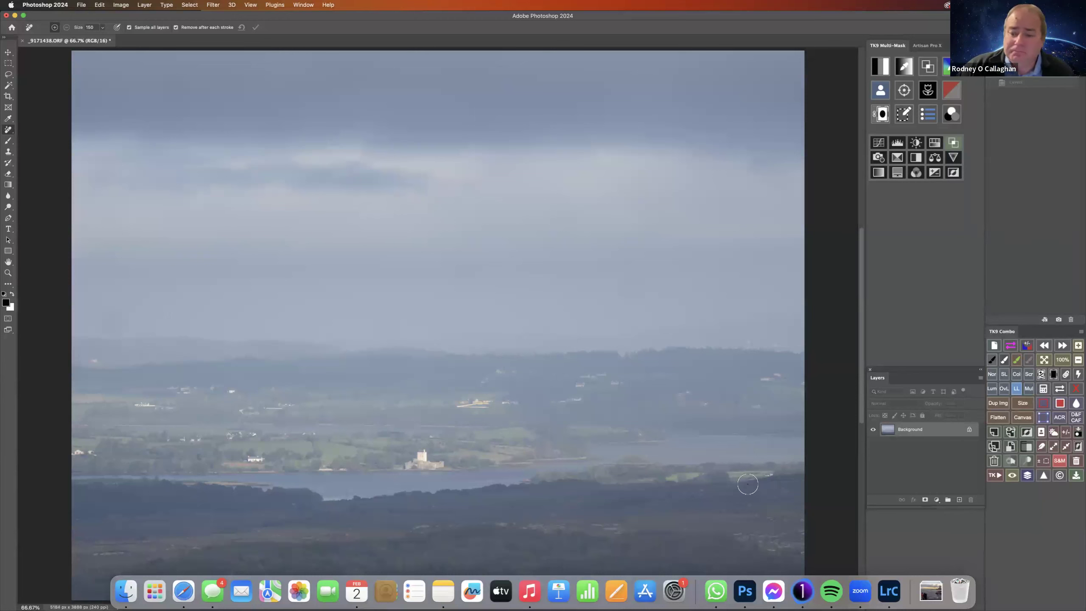
left_click(936, 501)
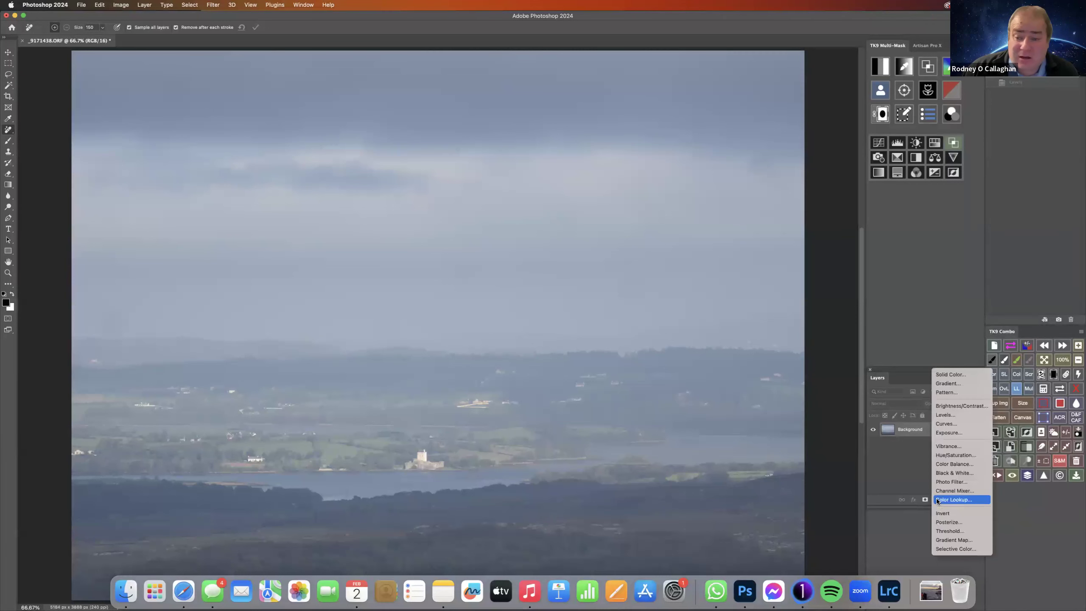
left_click(946, 415)
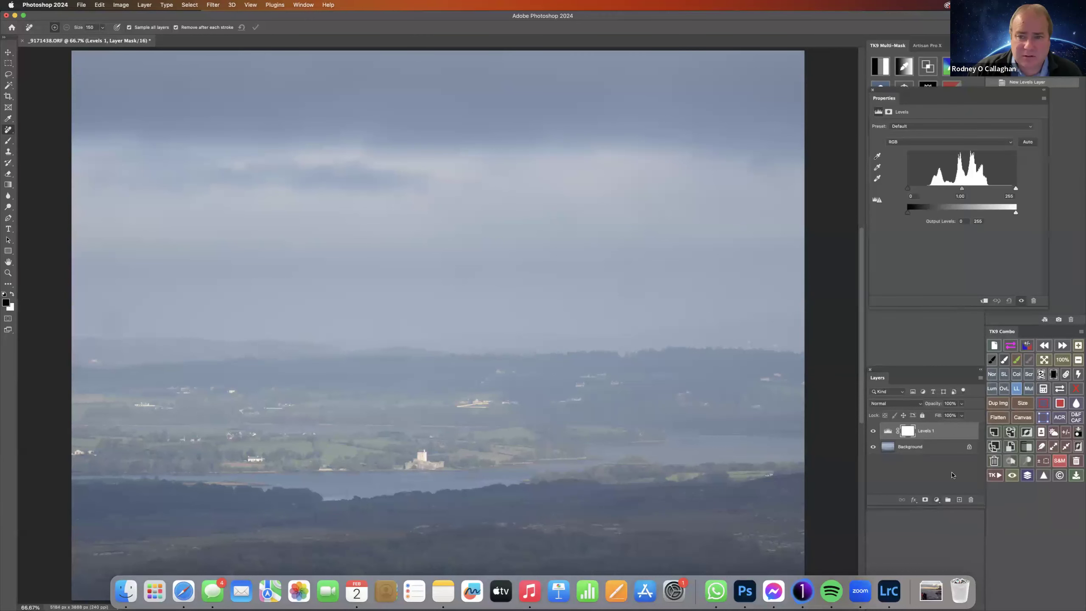
left_click_drag(909, 189, 925, 193)
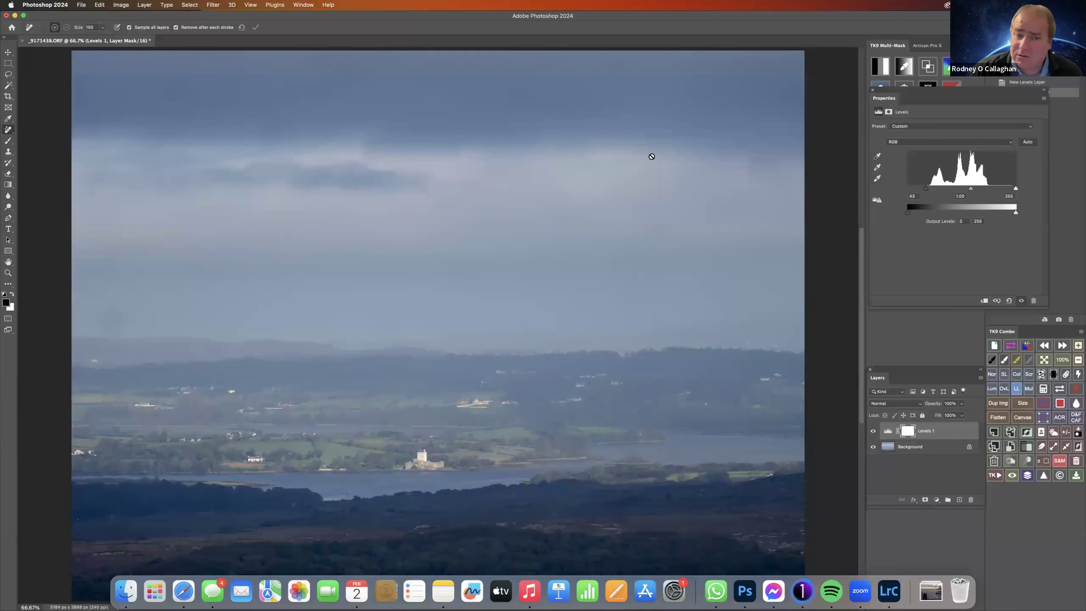
- Compare the photo with the Levels layer hidden and shown, and vary the layer's opacity before returning it to 100%
left_click(873, 431)
left_click(874, 431)
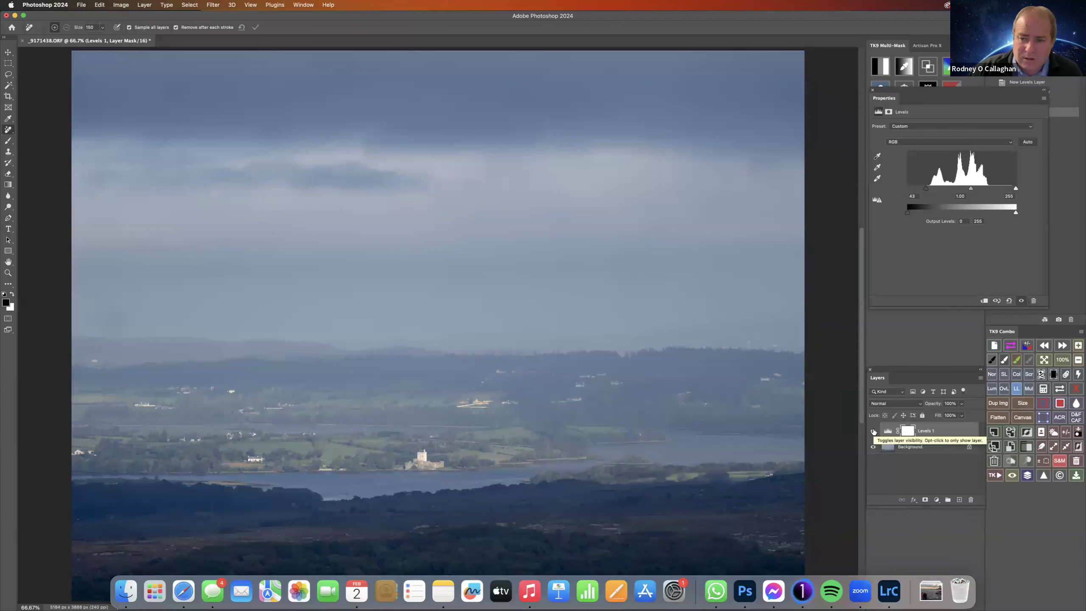
left_click(962, 404)
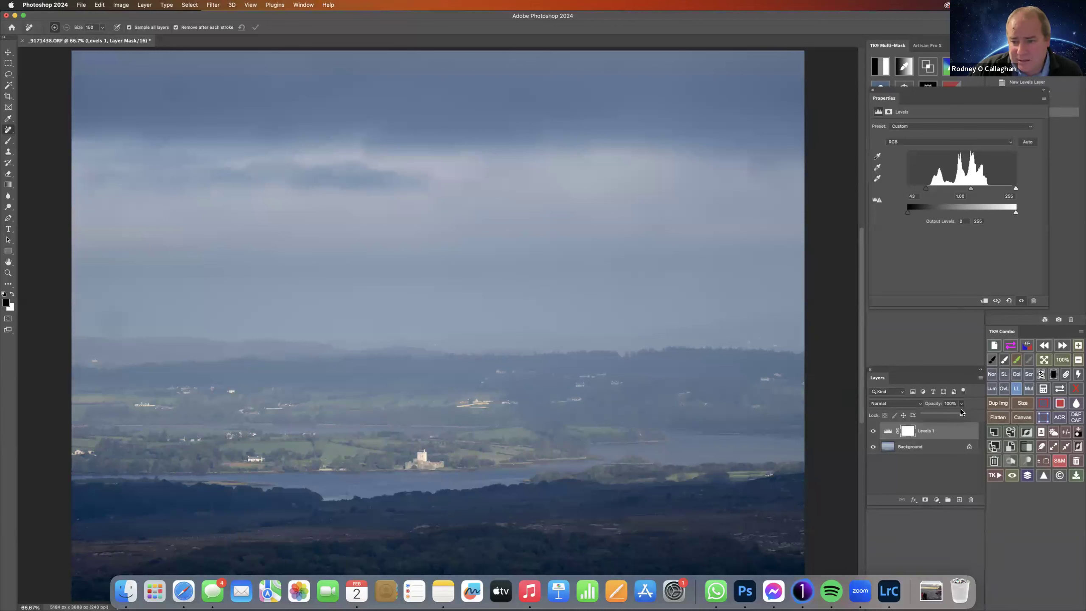
left_click_drag(945, 415, 971, 417)
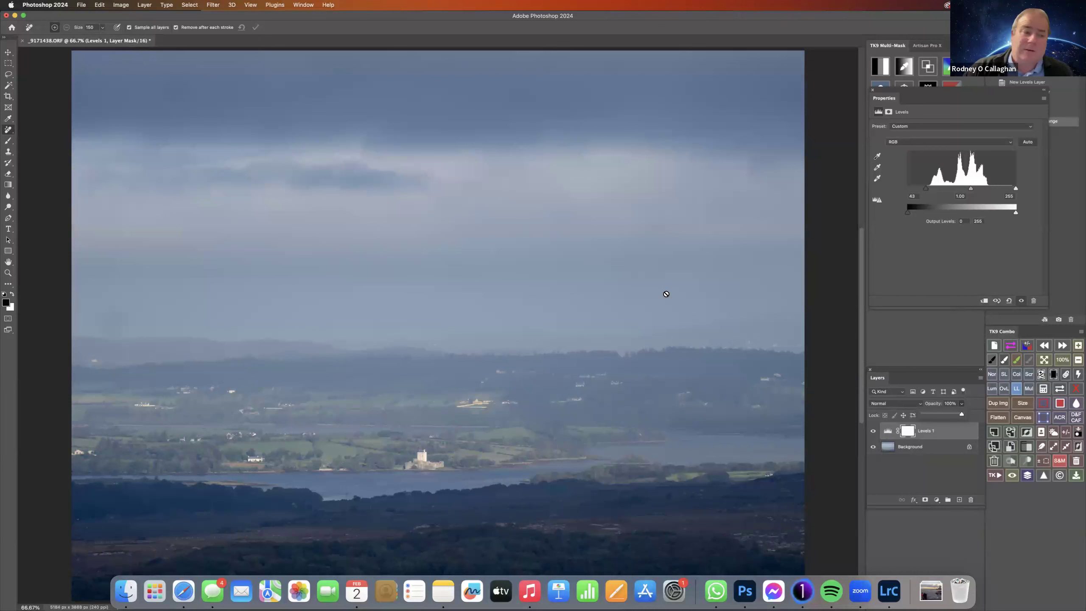
- Paint black across the upper sky on the Levels layer mask with a size 1000 brush at 100% opacity, and display the mask
left_click(11, 142)
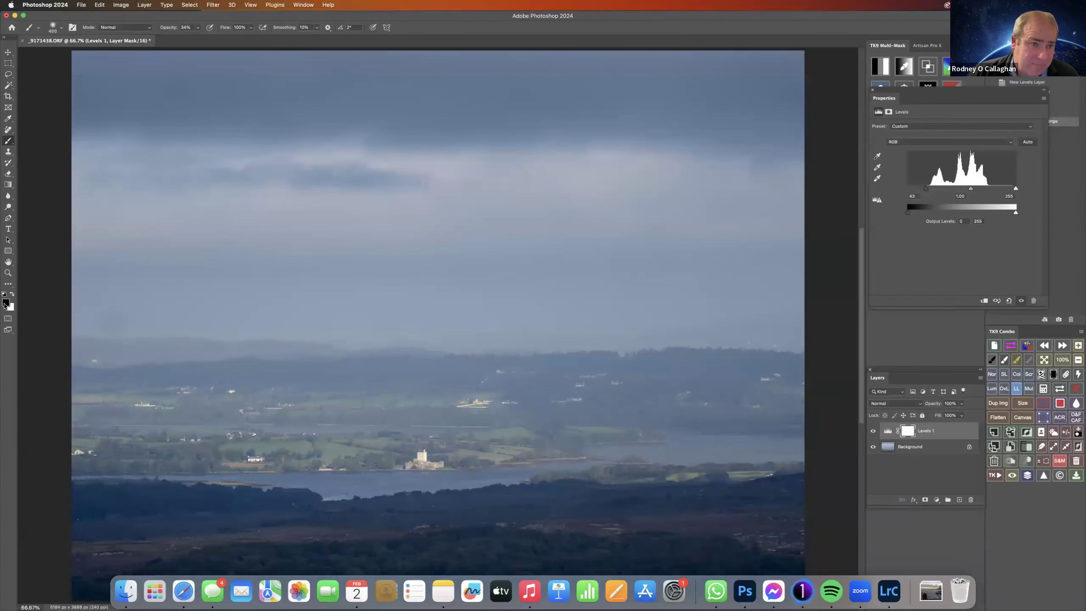
left_click(198, 28)
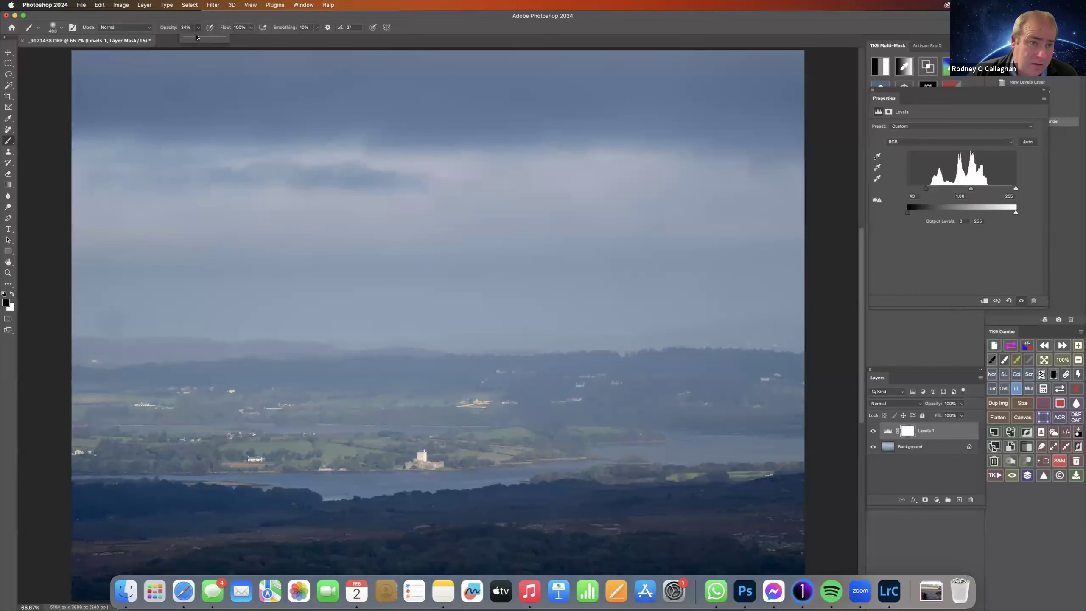
left_click_drag(218, 44, 324, 133)
key("bracketright")
key("bracketright")
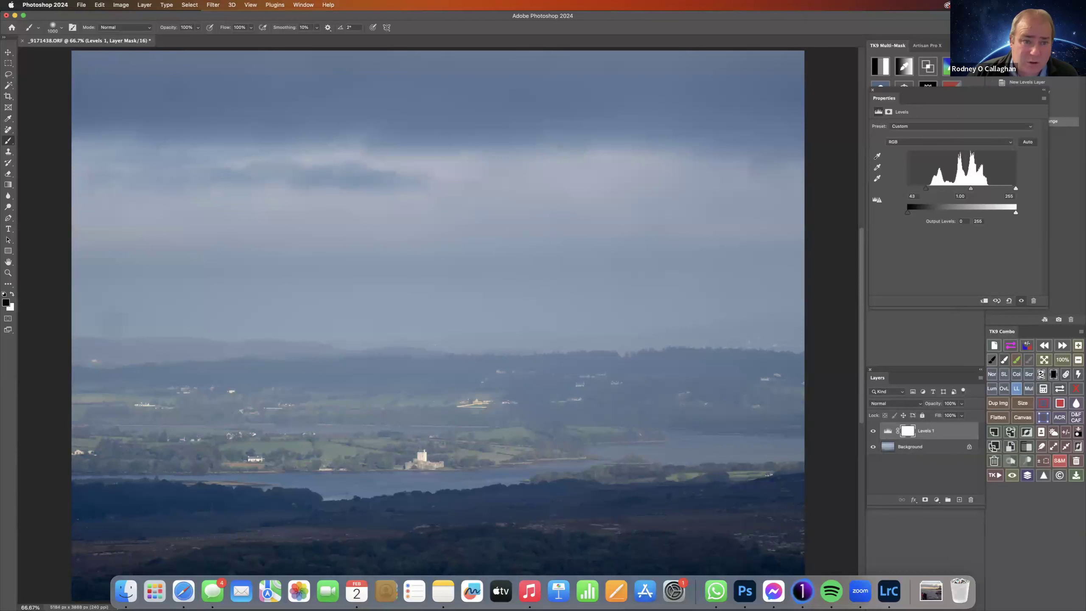
mouse_move(325, 156)
left_mouse_down()
mouse_move(727, 149)
mouse_move(265, 120)
mouse_move(90, 129)
mouse_move(193, 38)
left_mouse_up()
mouse_move(273, 37)
left_mouse_down()
mouse_move(590, 39)
mouse_move(748, 86)
mouse_move(786, 133)
left_mouse_up()
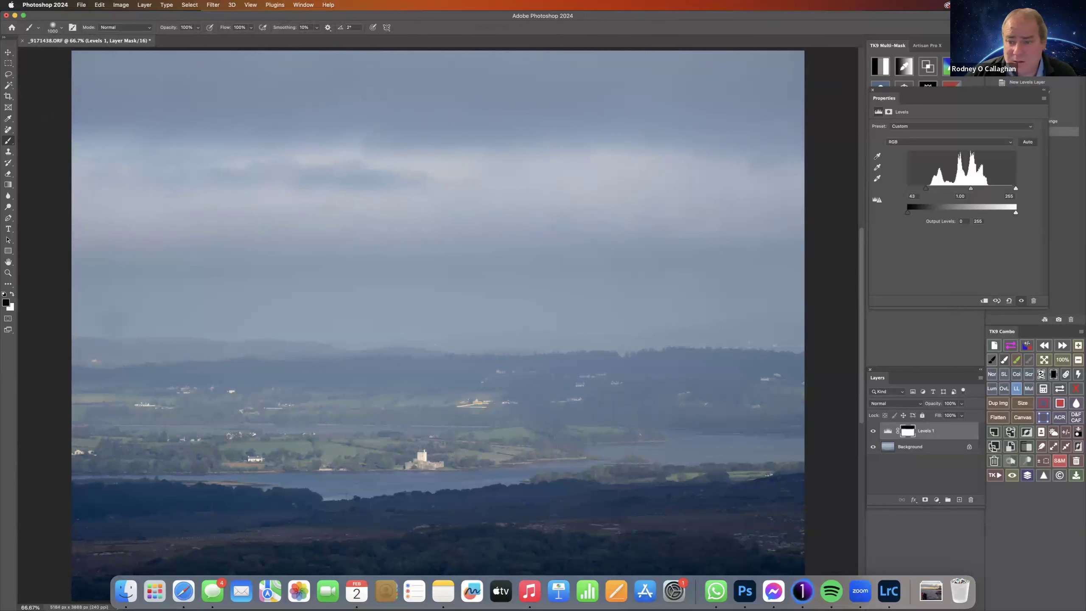
left_click(907, 435, "alt")
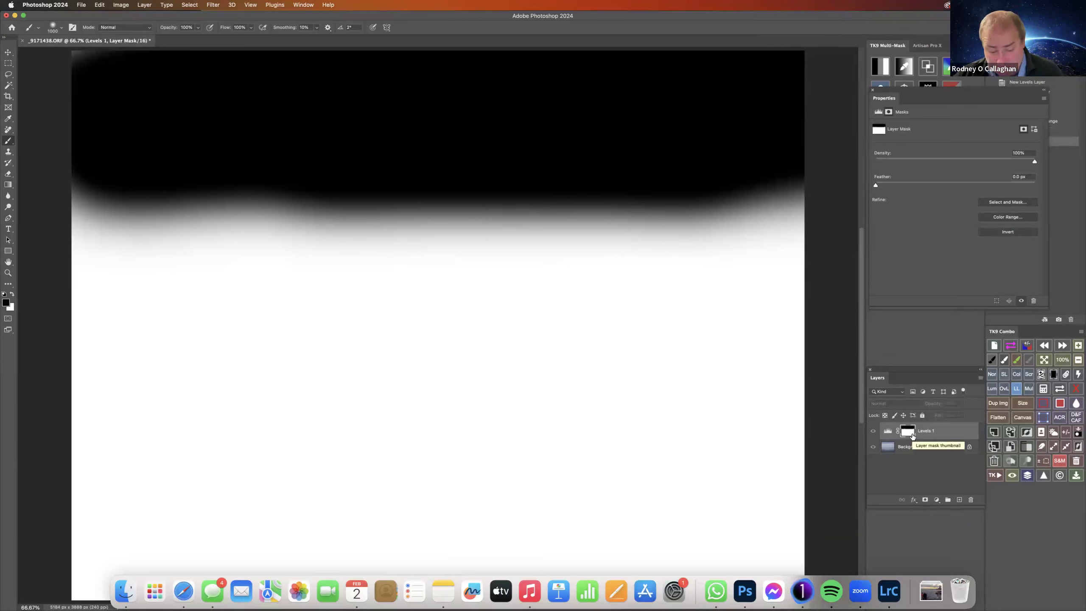
- Return from the mask view to the photo and paint white across the upper sky on the Levels layer mask
left_click(911, 436, "alt")
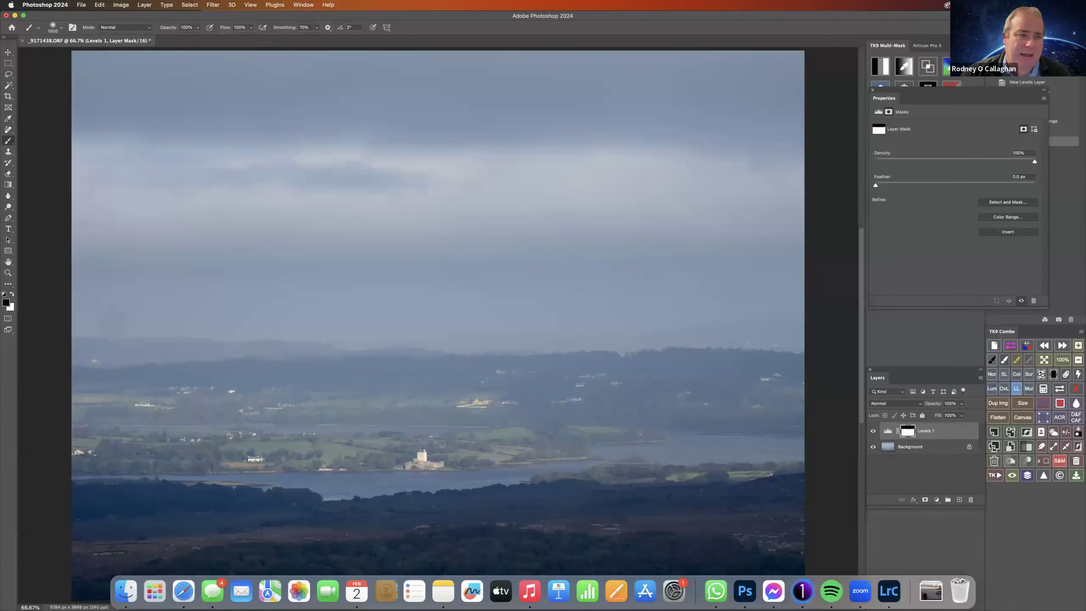
left_click(12, 295)
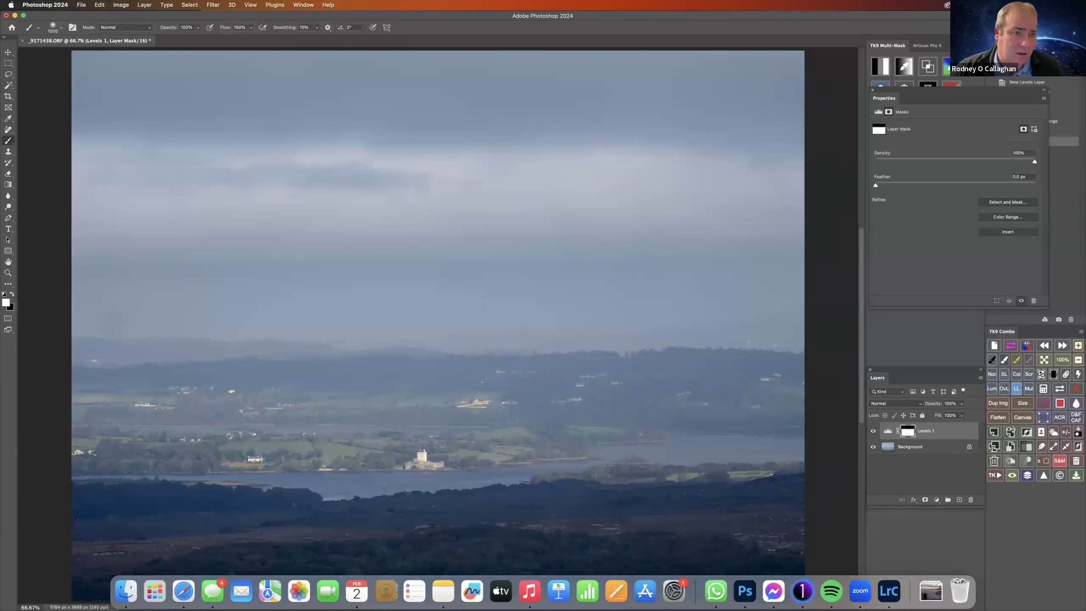
mouse_move(99, 169)
left_mouse_down()
mouse_move(372, 173)
mouse_move(763, 146)
mouse_move(99, 133)
mouse_move(86, 81)
mouse_move(776, 85)
mouse_move(763, 109)
left_mouse_up()
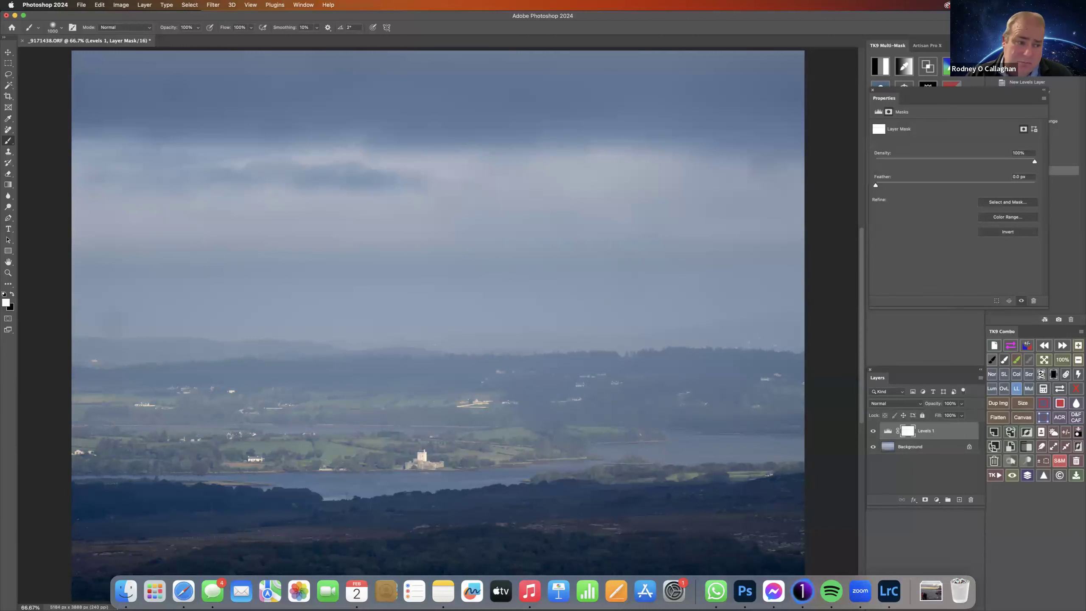
- Repaint the upper sky black on the Levels layer mask and compare the photo with the layer hidden and shown
key("x")
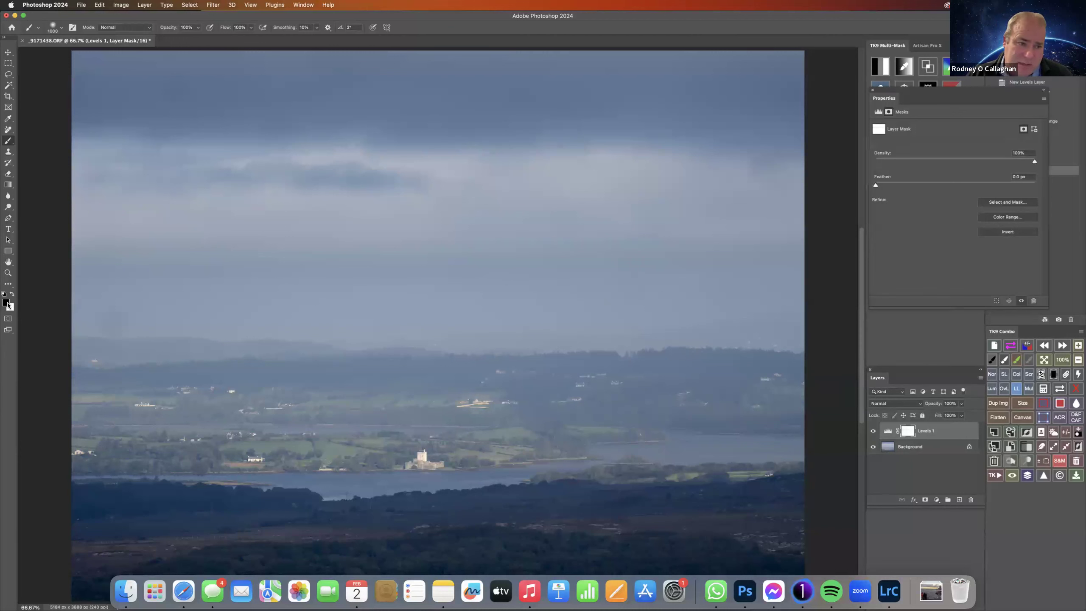
mouse_move(770, 175)
left_mouse_down()
mouse_move(618, 182)
mouse_move(109, 150)
mouse_move(471, 137)
left_mouse_up()
mouse_move(522, 111)
left_mouse_down()
mouse_move(796, 107)
mouse_move(146, 54)
mouse_move(98, 82)
left_mouse_up()
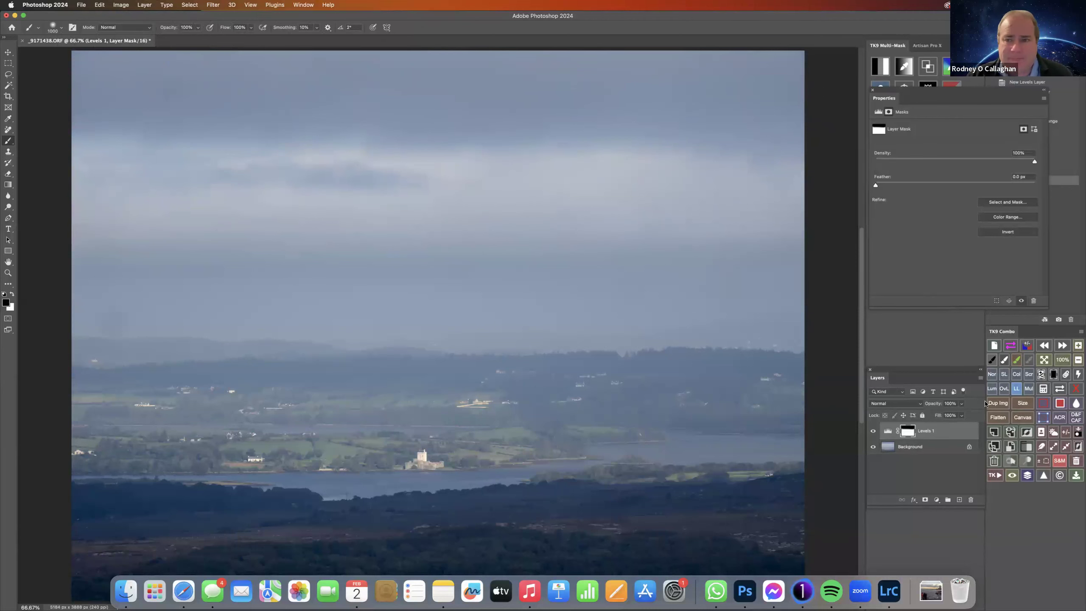
left_click(873, 431)
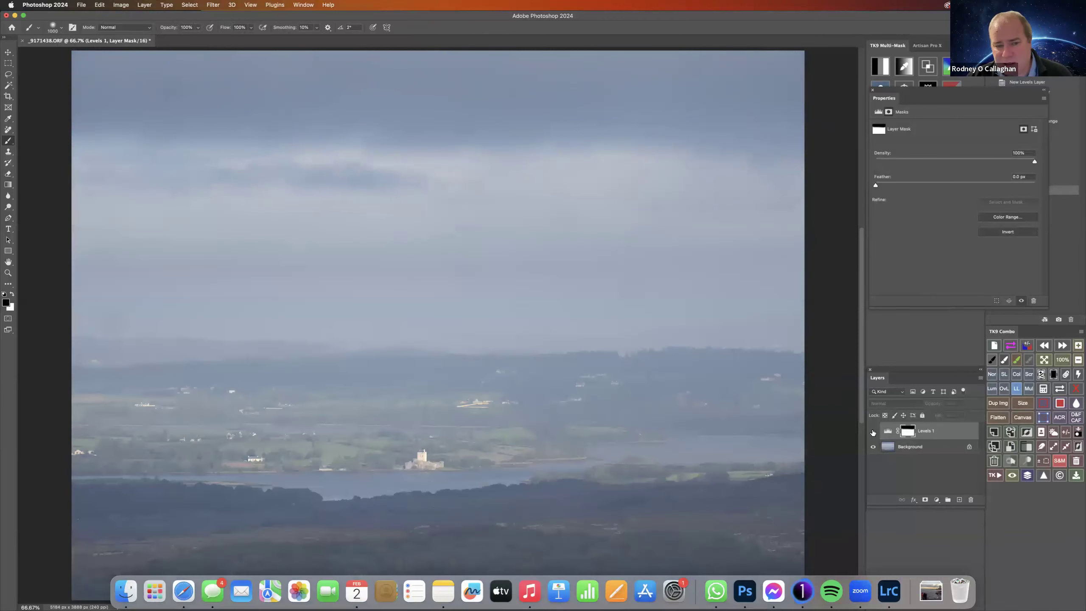
left_click(873, 431)
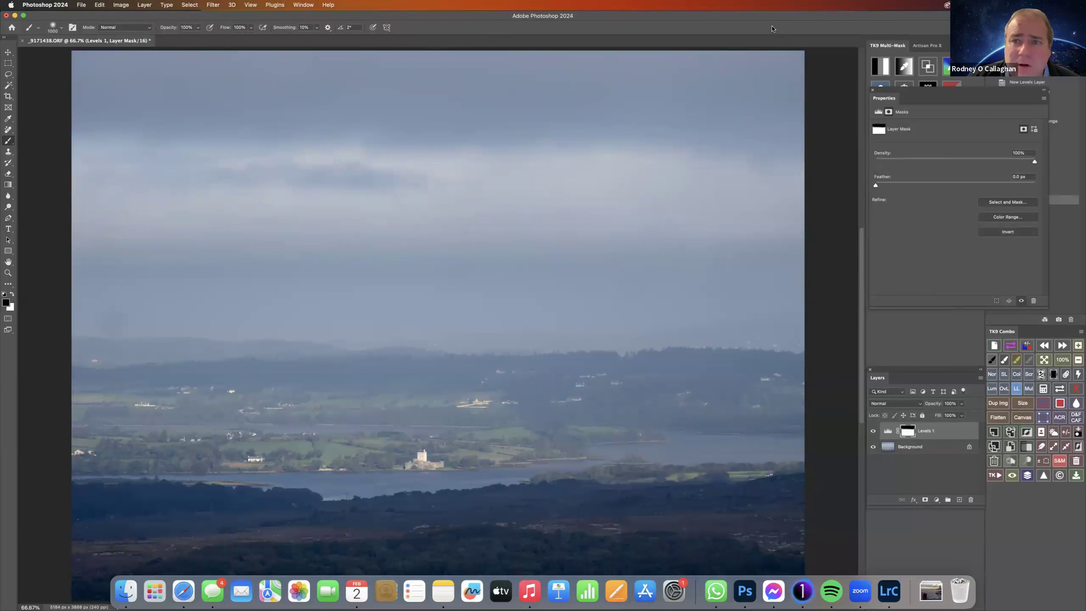
- Close the castle photo in Photoshop and switch to Lightroom Classic
left_click(22, 41)
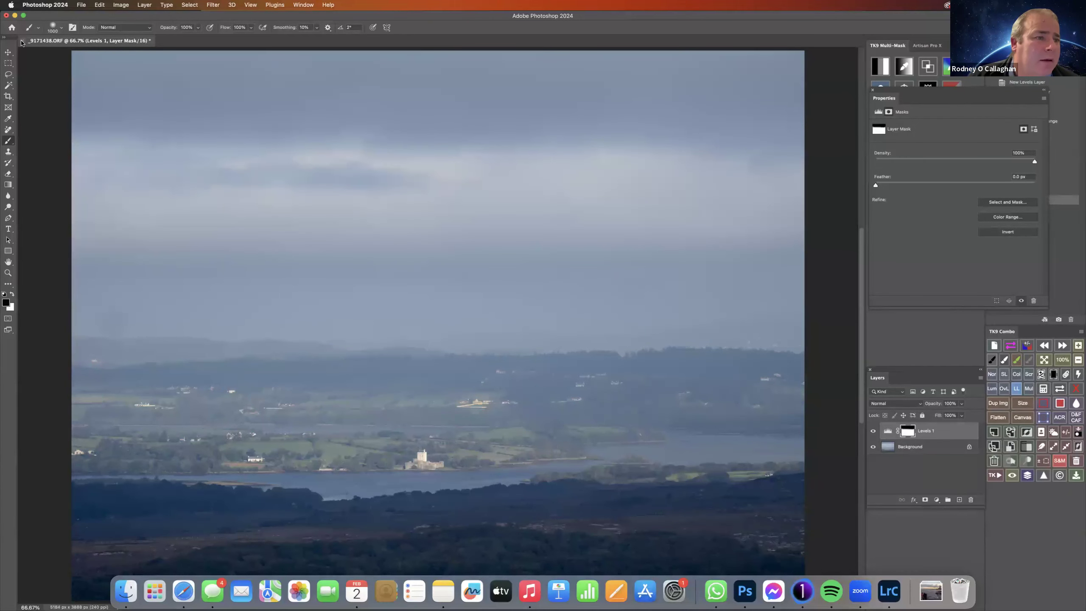
left_click(553, 212)
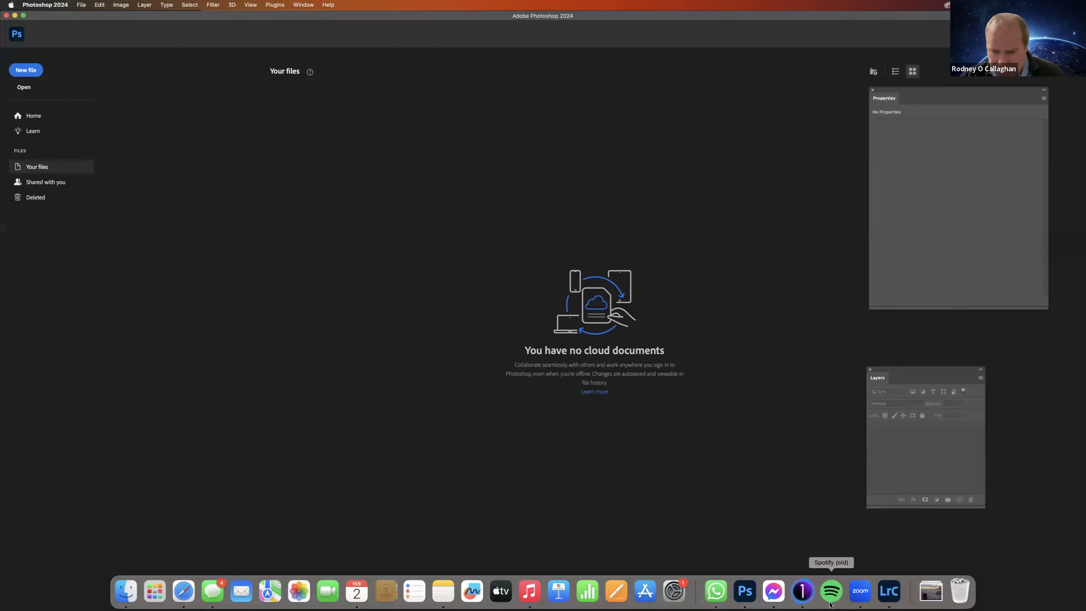
left_click(889, 594)
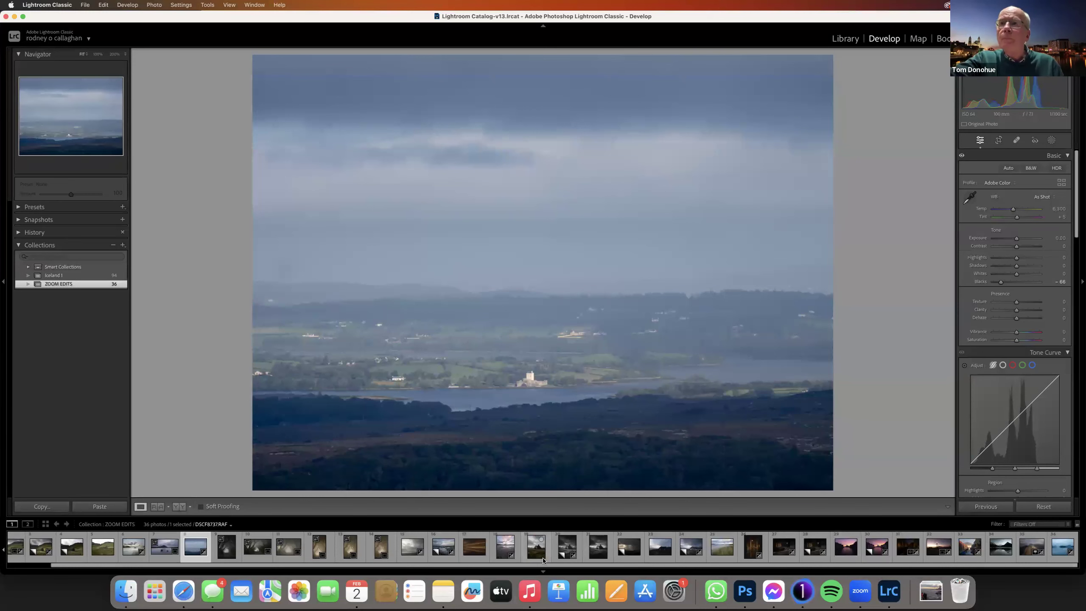
- Compare the colour original of the derelict farmhouse photo with its black-and-white virtual copy and finished edit
left_click(593, 555)
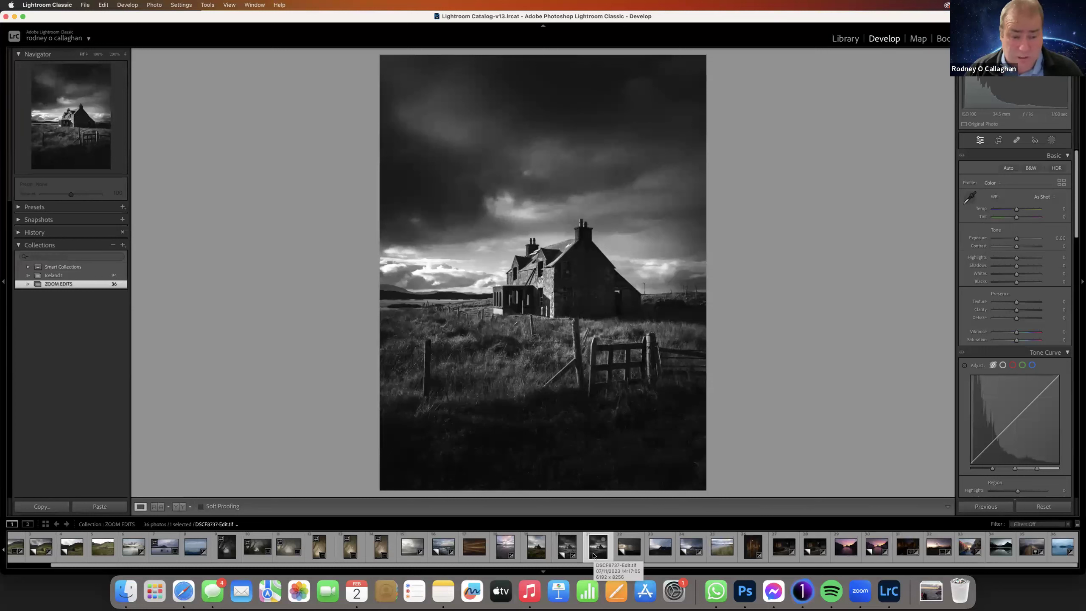
left_click(534, 555)
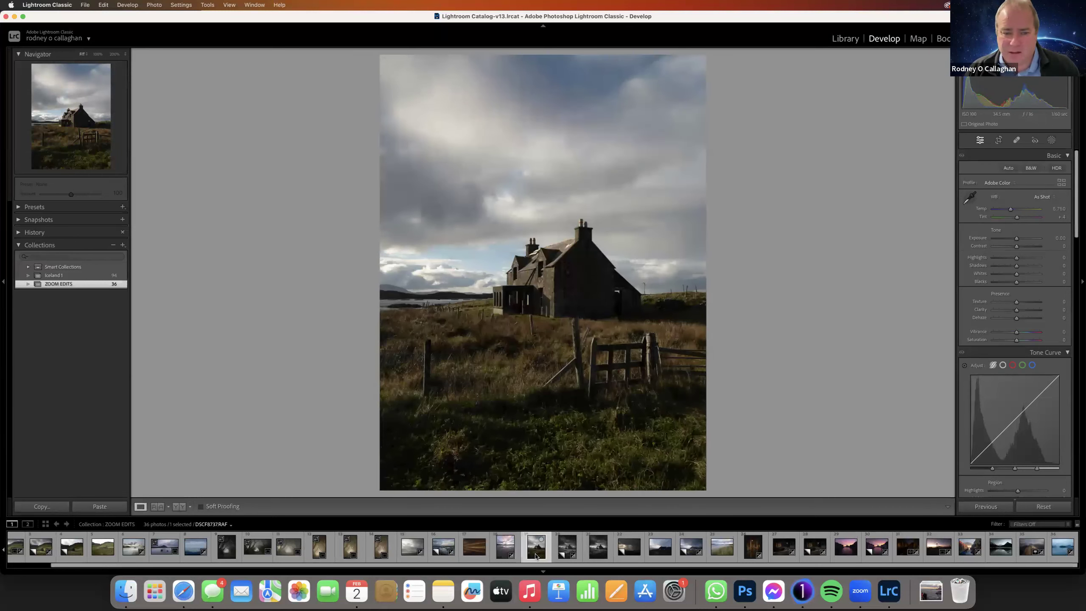
left_click(568, 548)
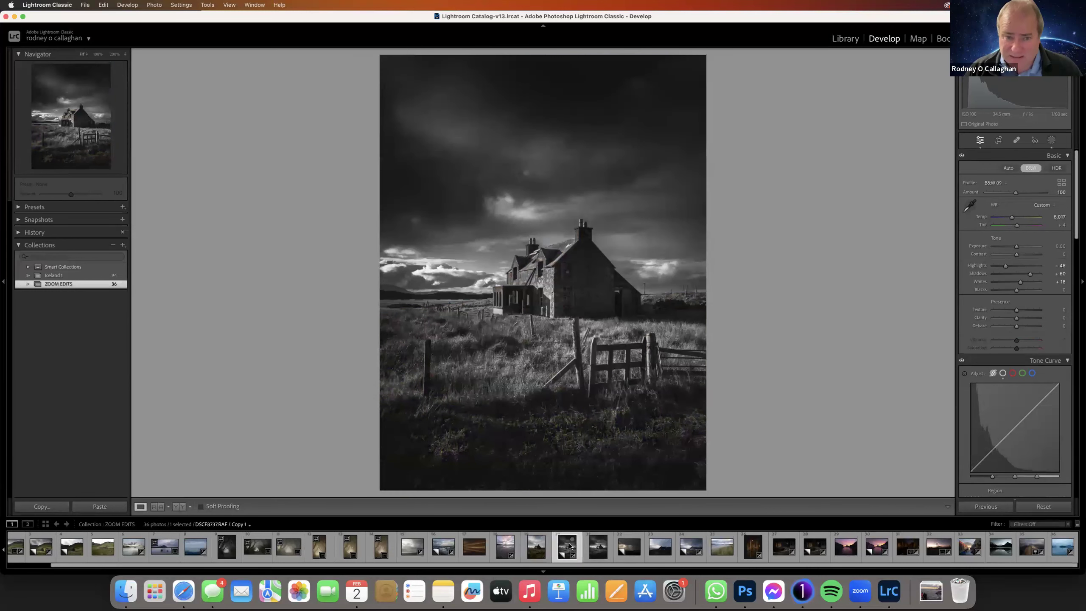
left_click(593, 549)
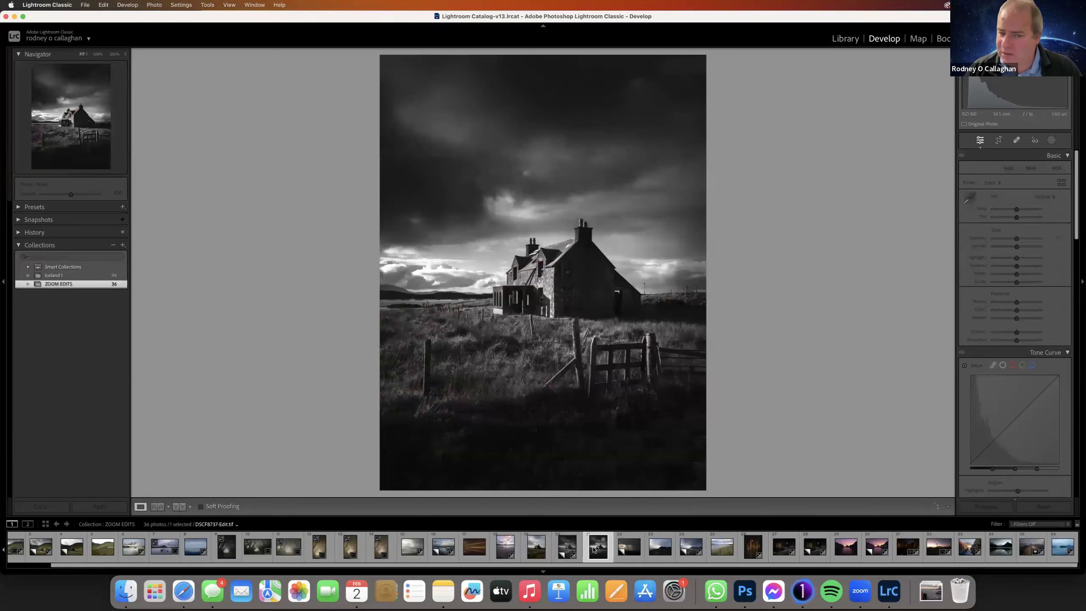
left_click(537, 546)
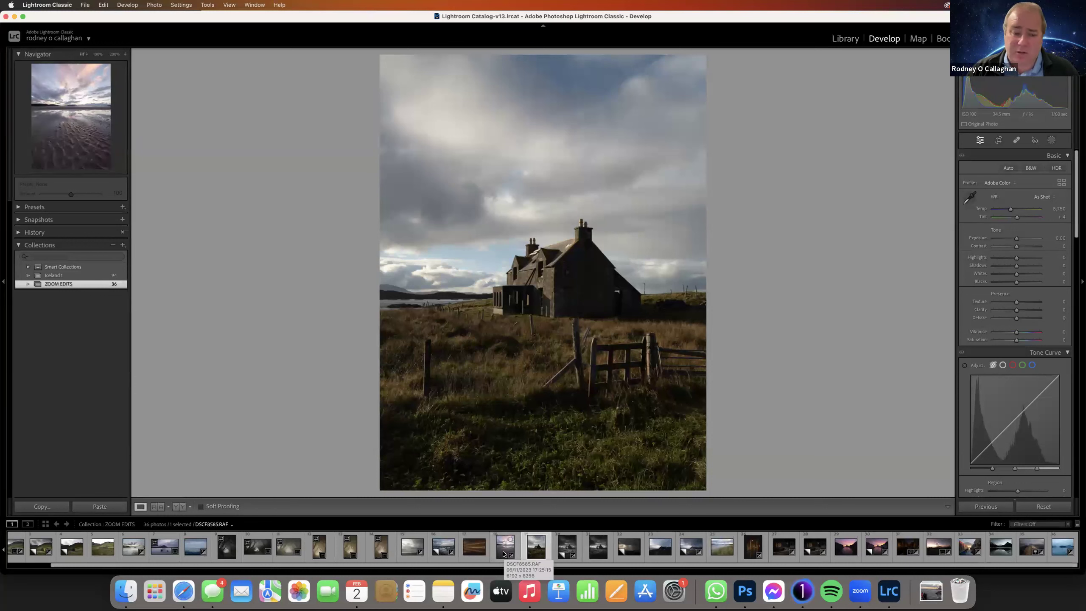
left_click(595, 553)
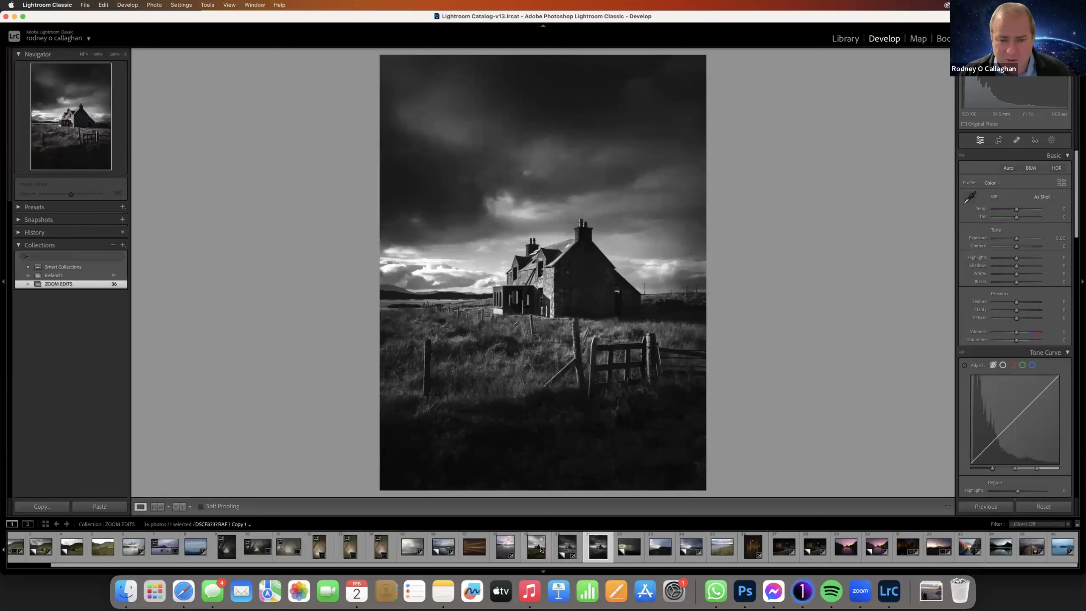
- Select the farmhouse original DSCF8737.RAF and set its Saturation to -100 and Contrast to -2
left_click(537, 548)
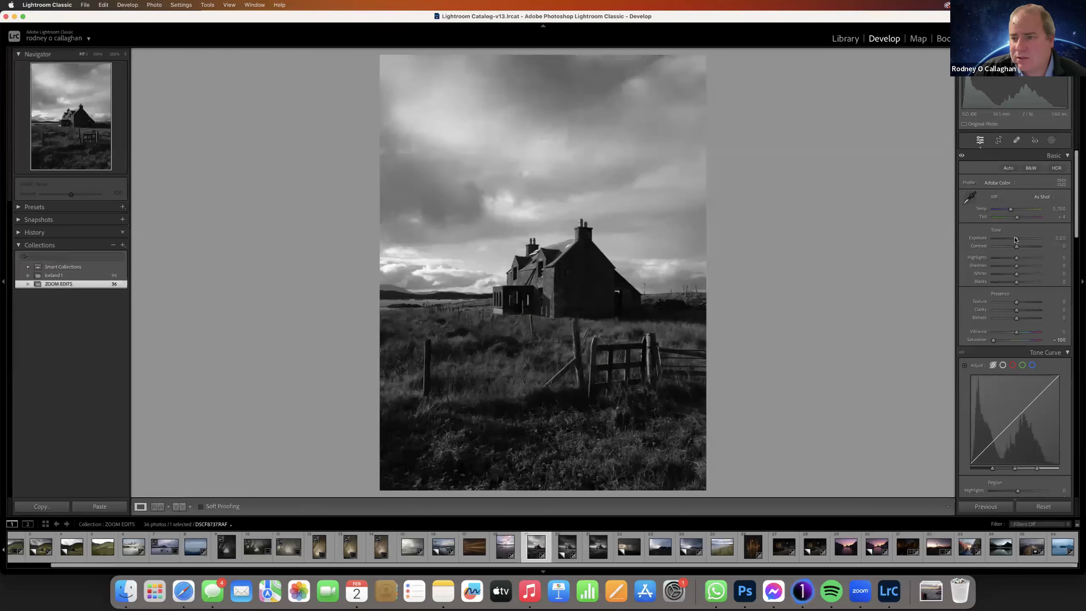
left_click_drag(1017, 240, 1017, 268)
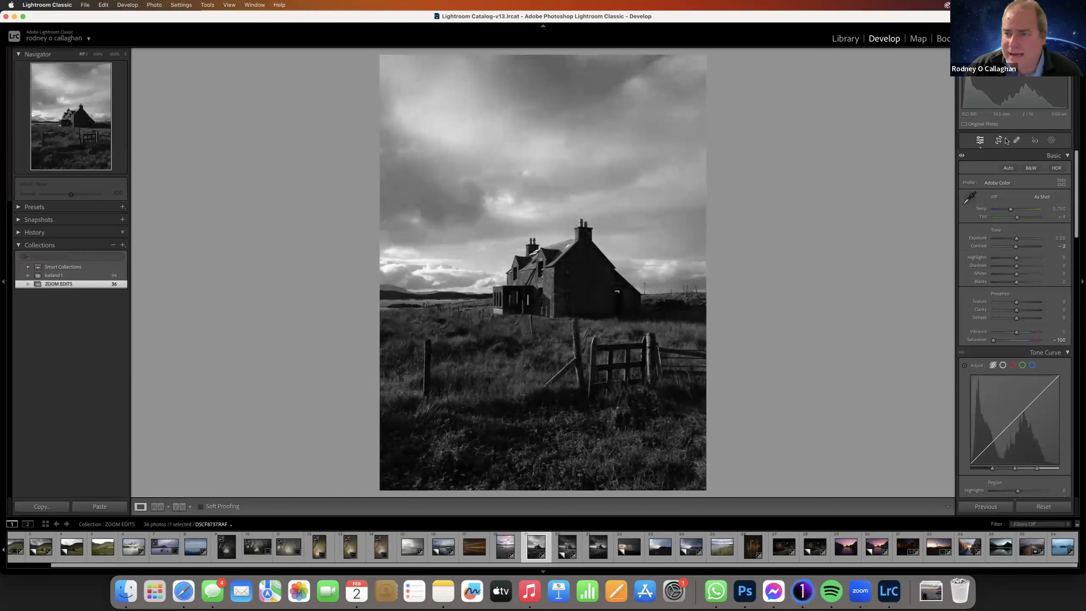
- Add a linear gradient mask over the sky, fading towards the horizon, and lower its Exposure to -0.74
left_click(1051, 141)
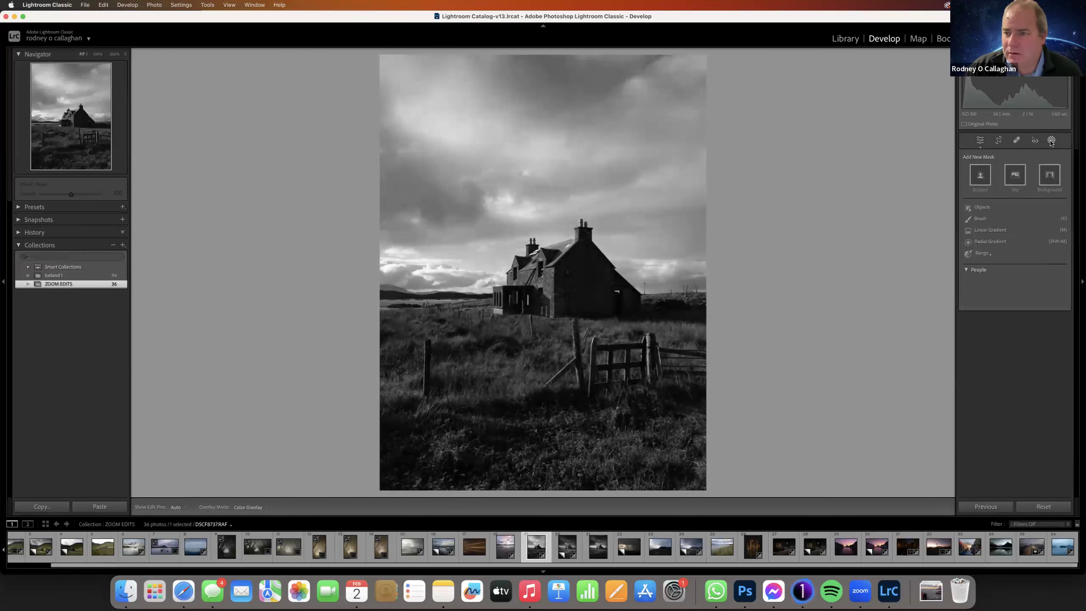
left_click(983, 231)
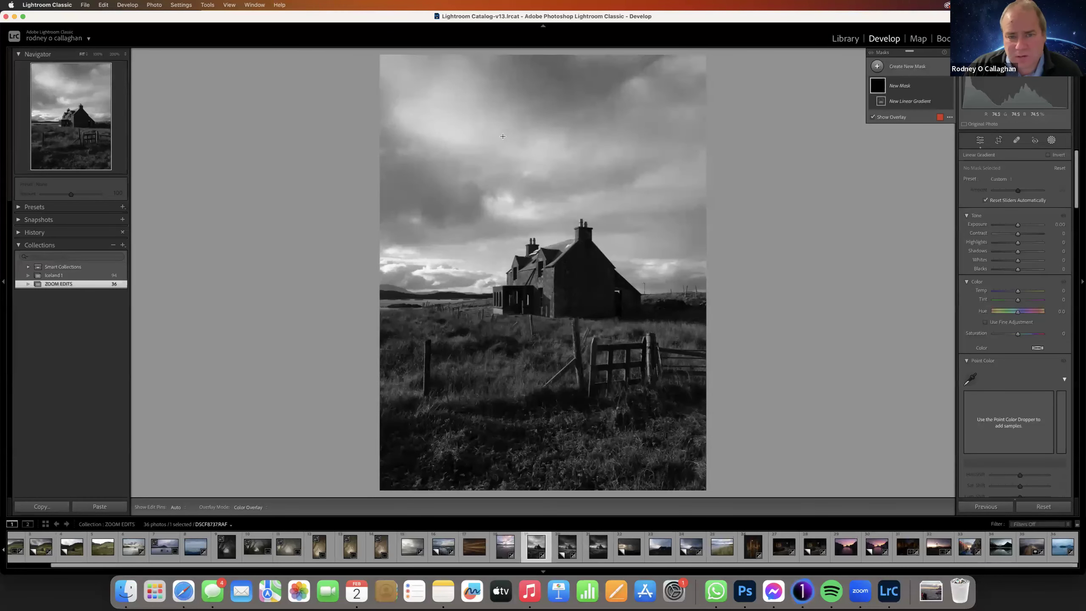
left_click_drag(503, 136, 529, 277)
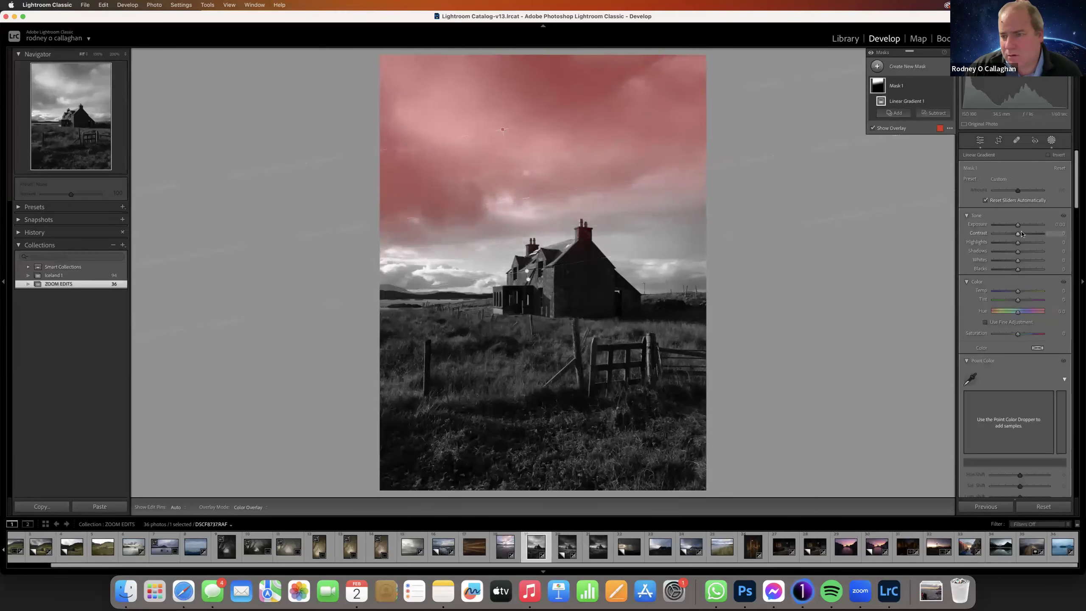
left_click_drag(1018, 225, 1013, 231)
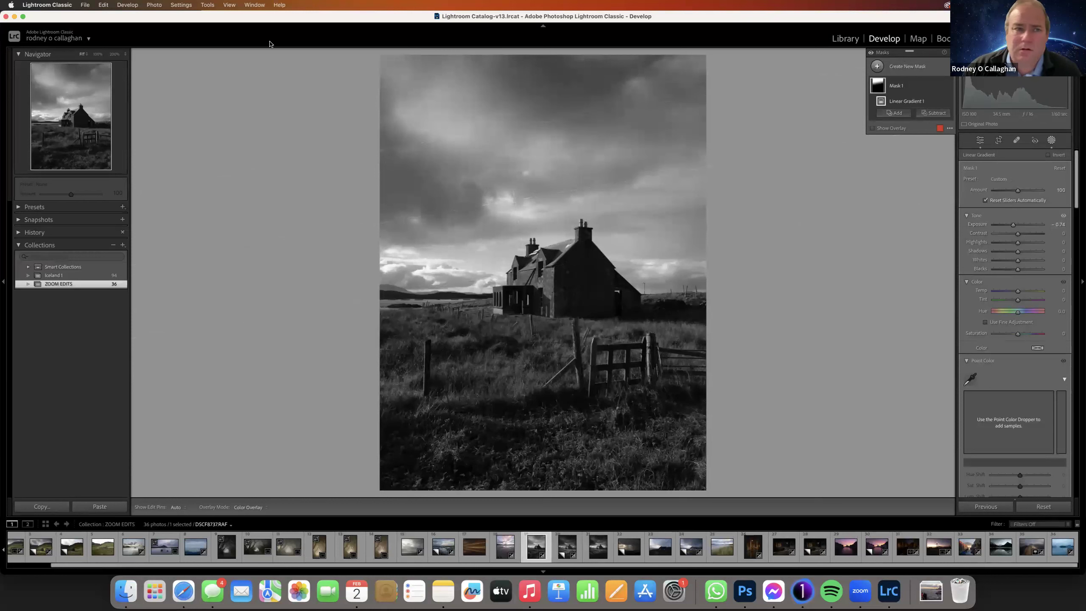
- Add a linear gradient mask over the foreground grass with Exposure -0.72, and reposition the gradient lower in the photo
left_click(893, 113)
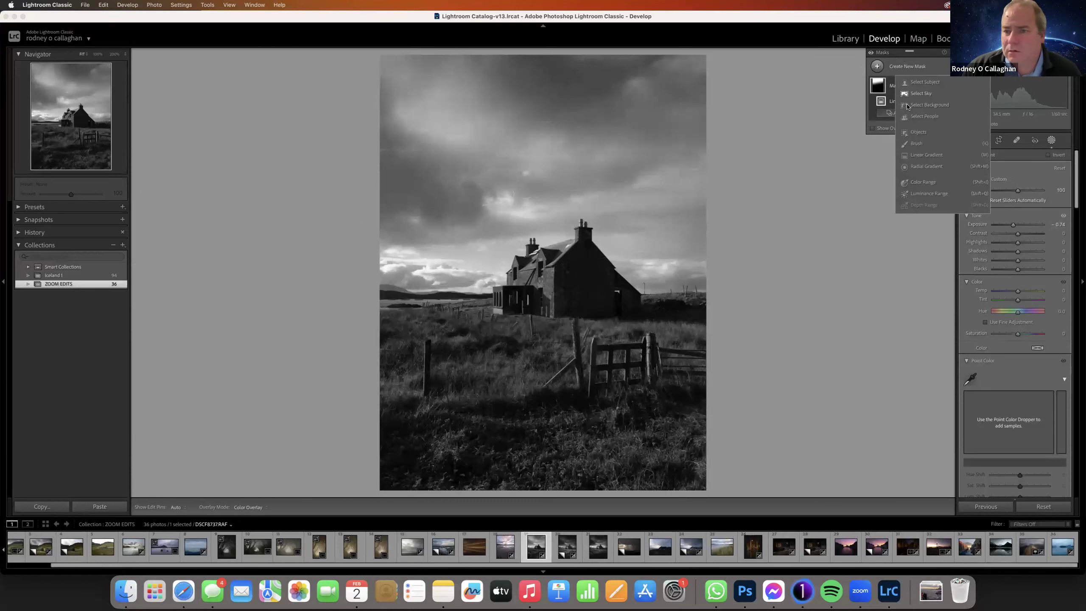
left_click(926, 155)
left_click_drag(570, 448, 571, 377)
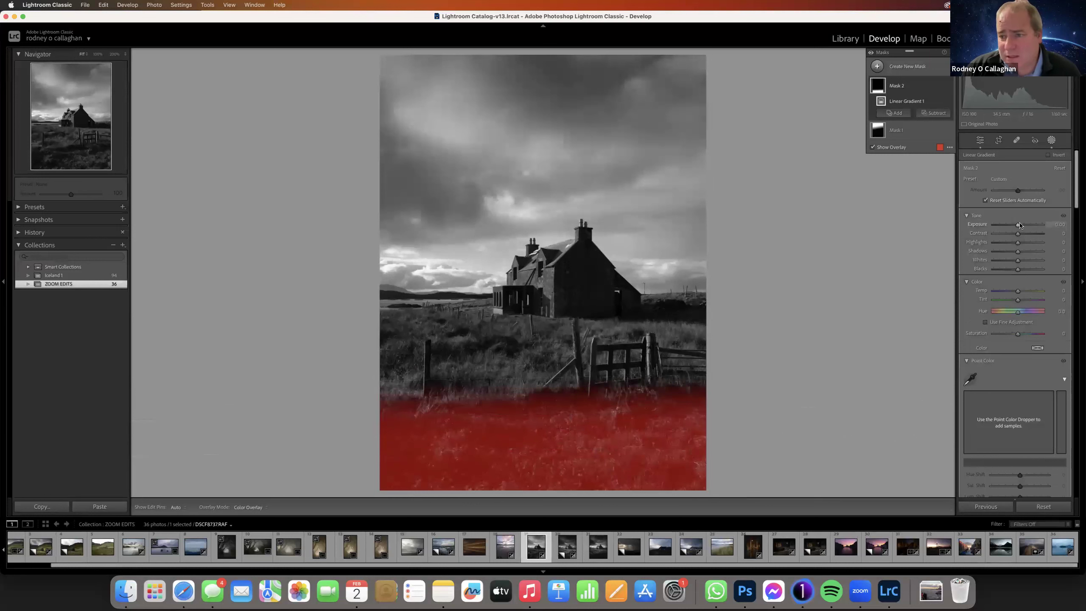
left_click_drag(1019, 225, 1015, 227)
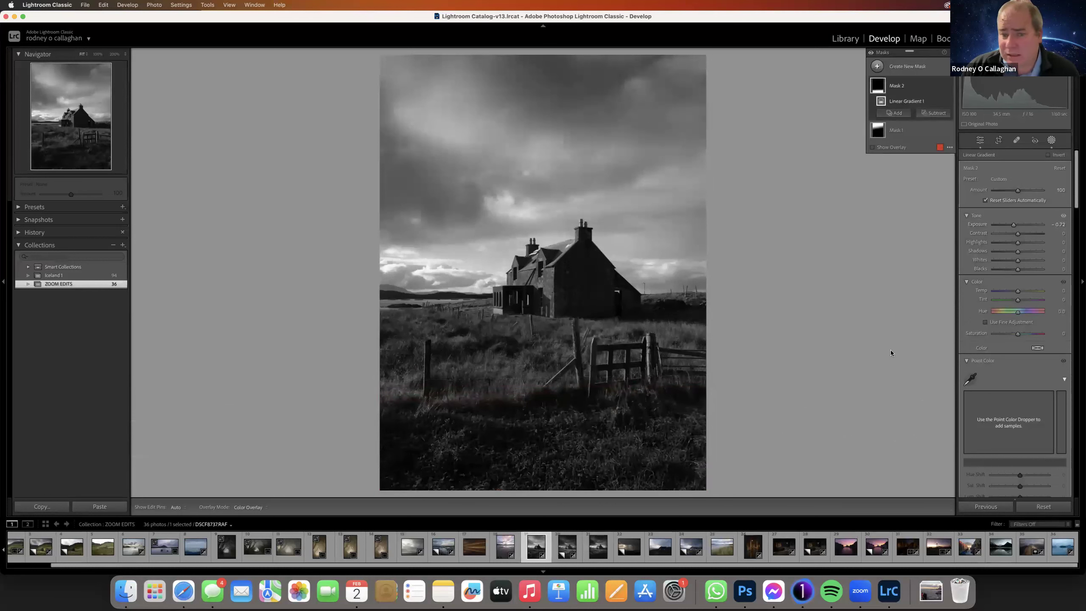
left_click_drag(567, 410, 555, 378)
left_click_drag(567, 417, 565, 438)
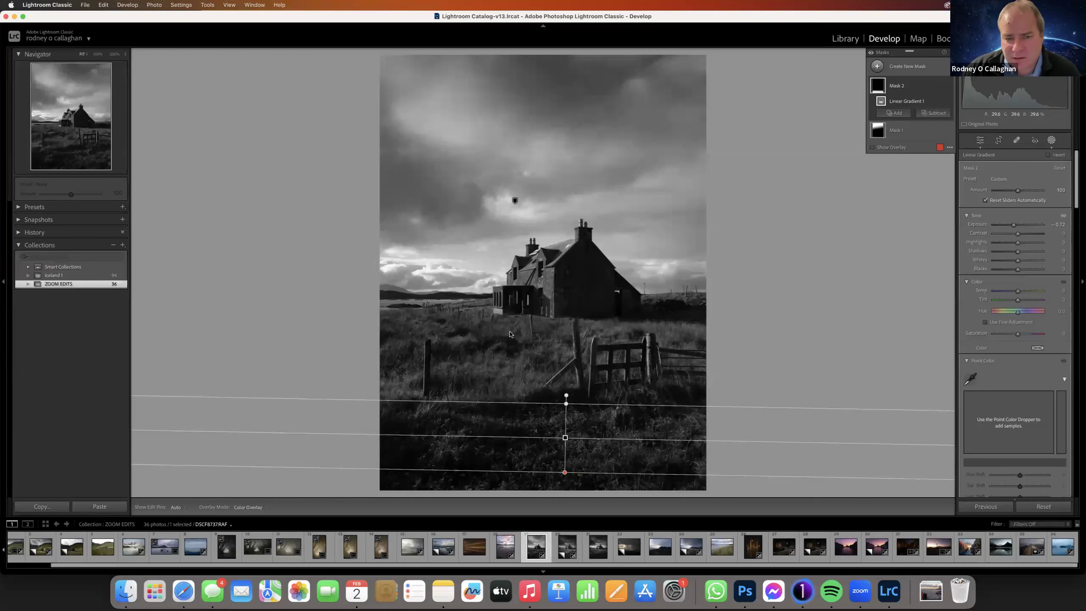
- Add a wide, flat radial gradient mask over the grass in front of the house and raise its Whites to 68
left_click(898, 66)
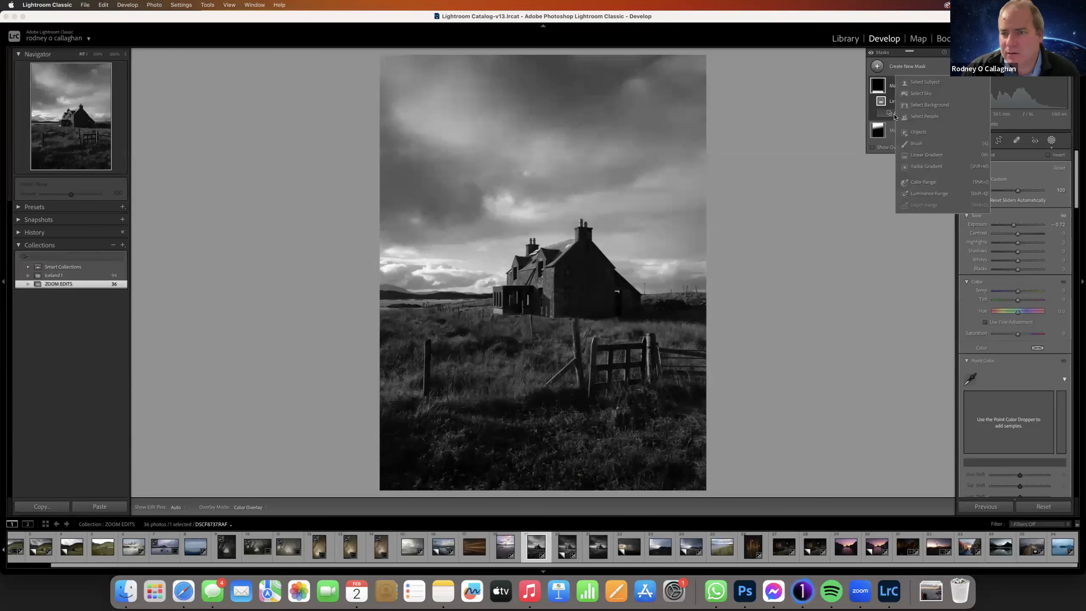
left_click(922, 165)
left_click_drag(512, 339, 727, 375)
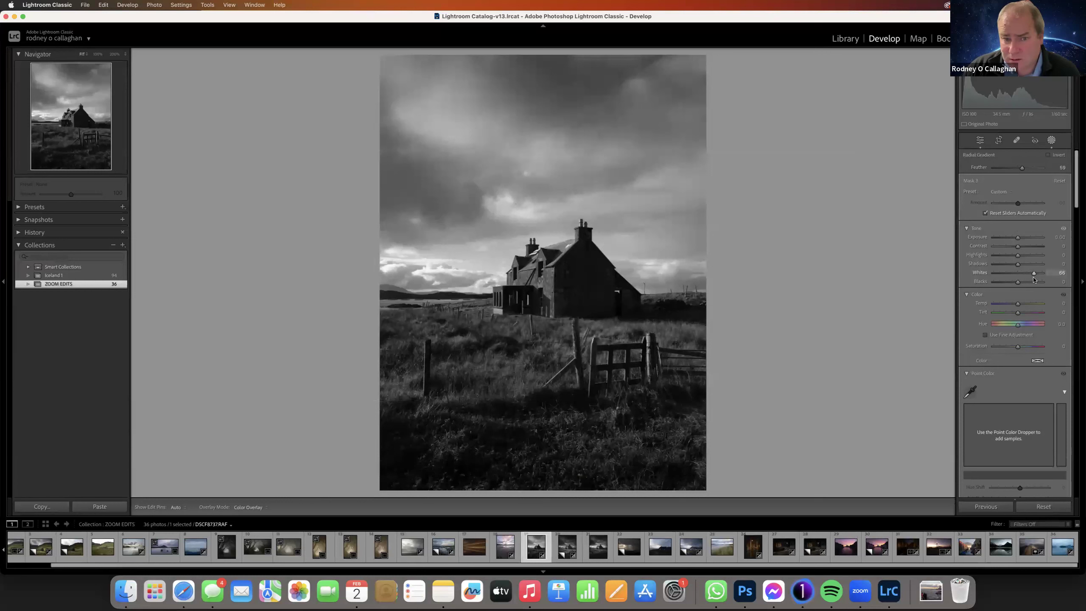
left_click_drag(1034, 279, 1033, 280)
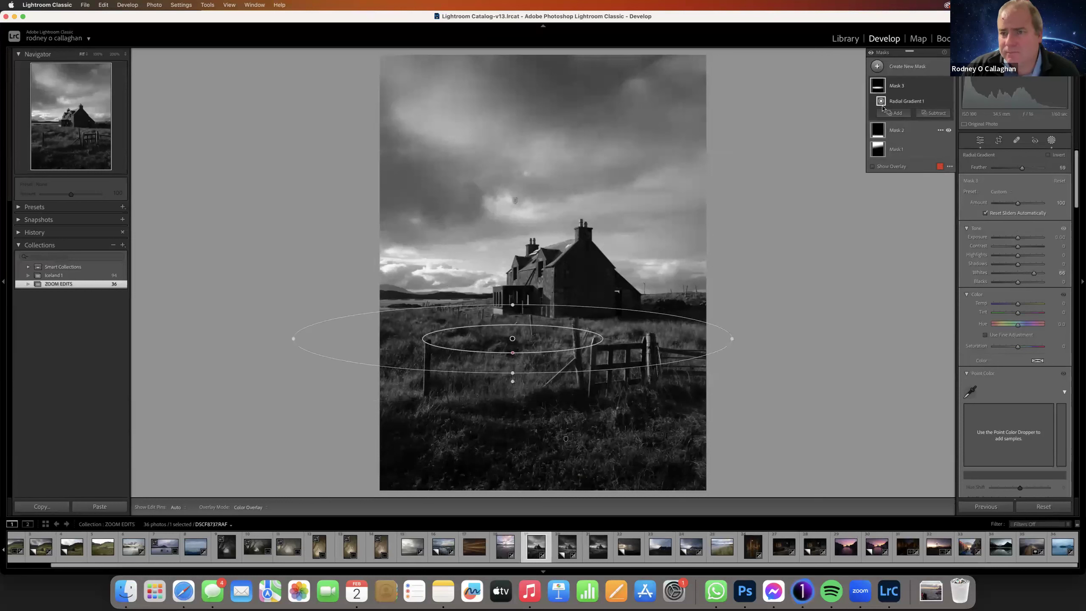
- Add a radial gradient mask over the bright horizon clouds beside the house and set its Highlights to -40
left_click(877, 66)
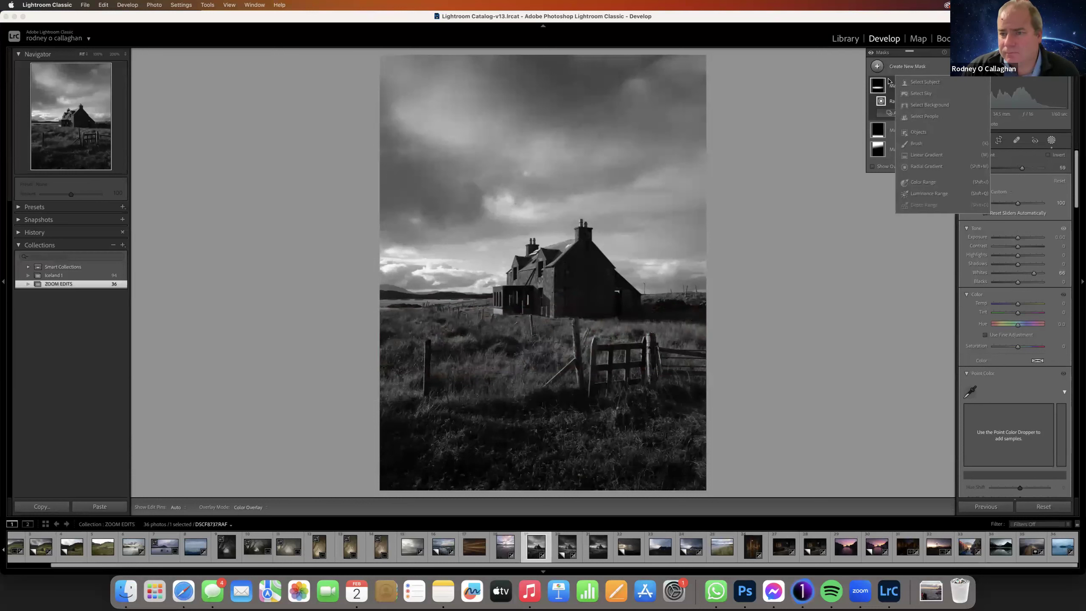
left_click(927, 167)
left_click_drag(440, 276, 291, 216)
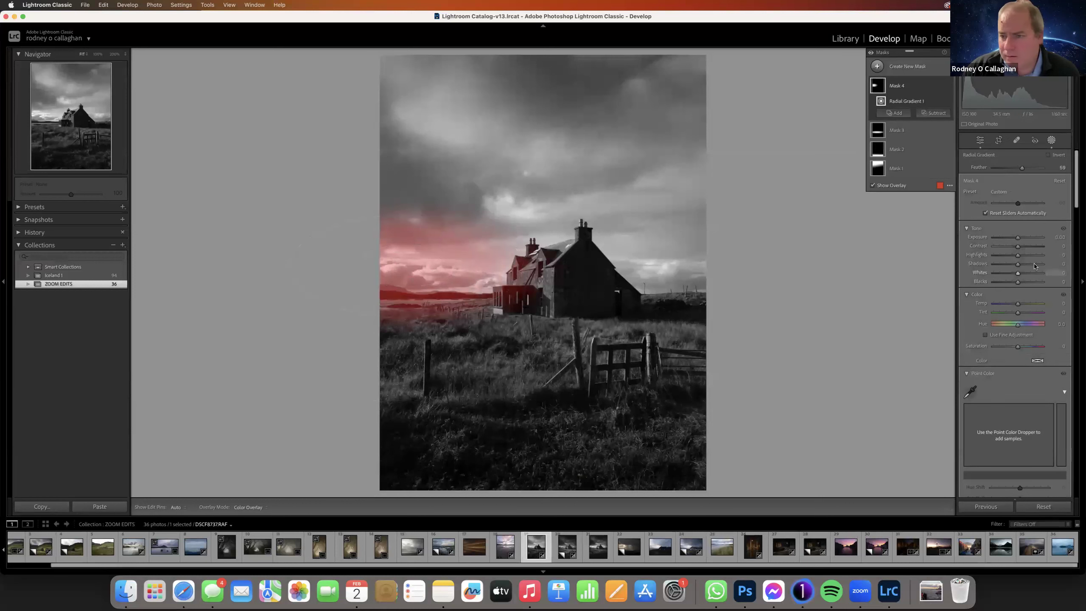
left_click_drag(1019, 257, 1010, 261)
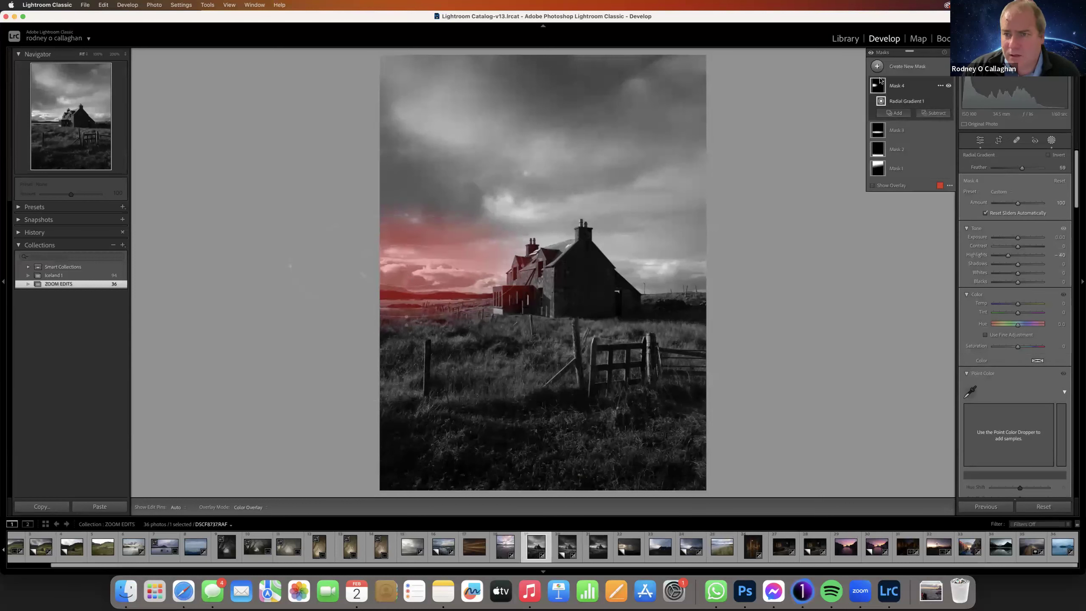
- Add a radial gradient mask over the house, raise its Shadows to 40, and shift it slightly to fit the walls
left_click(888, 112)
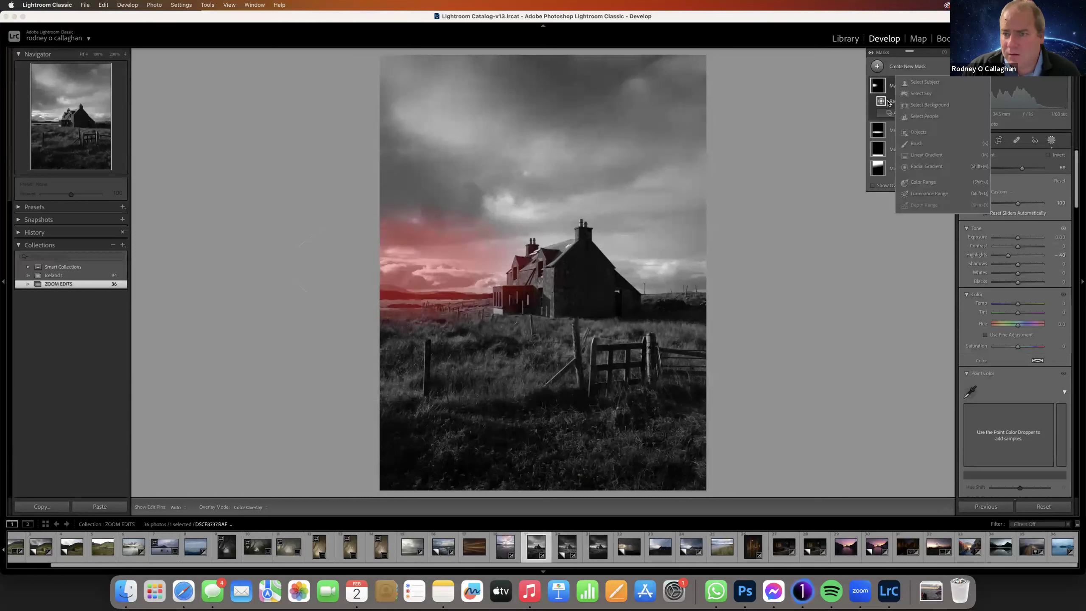
left_click(923, 167)
left_click_drag(561, 287, 612, 324)
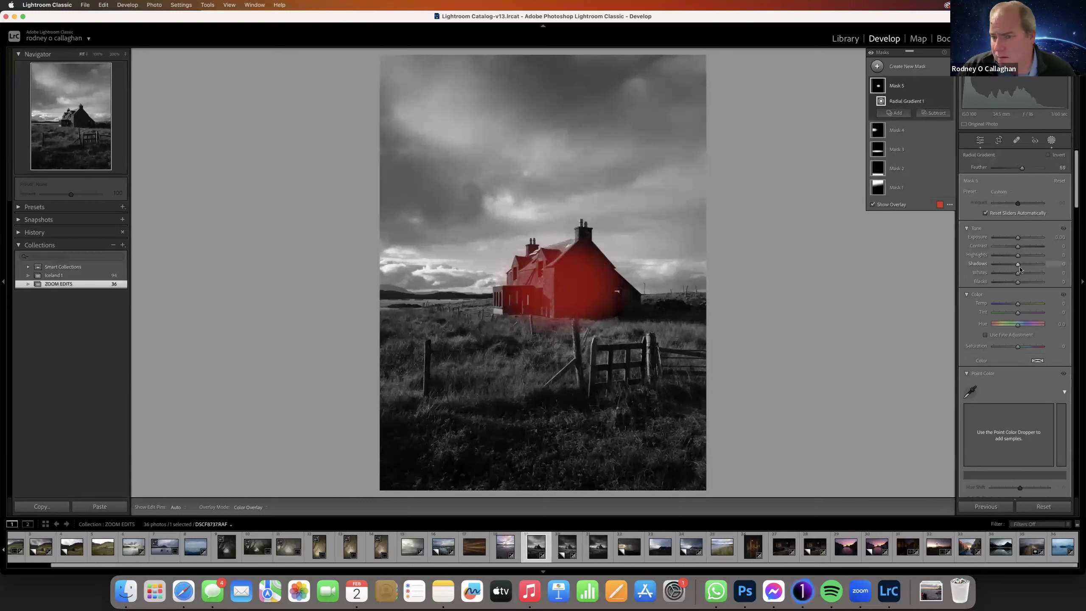
left_click_drag(1020, 267, 1034, 268)
left_click_drag(561, 278, 568, 280)
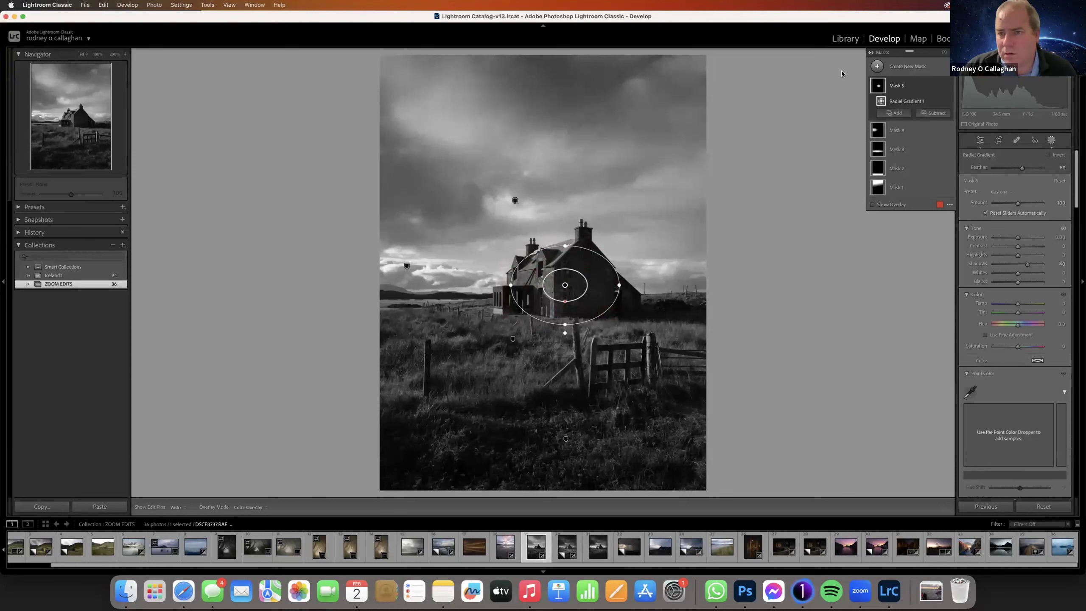
- Add a small radial gradient mask over the porch side of the house and set its Clarity to 39
left_click(877, 66)
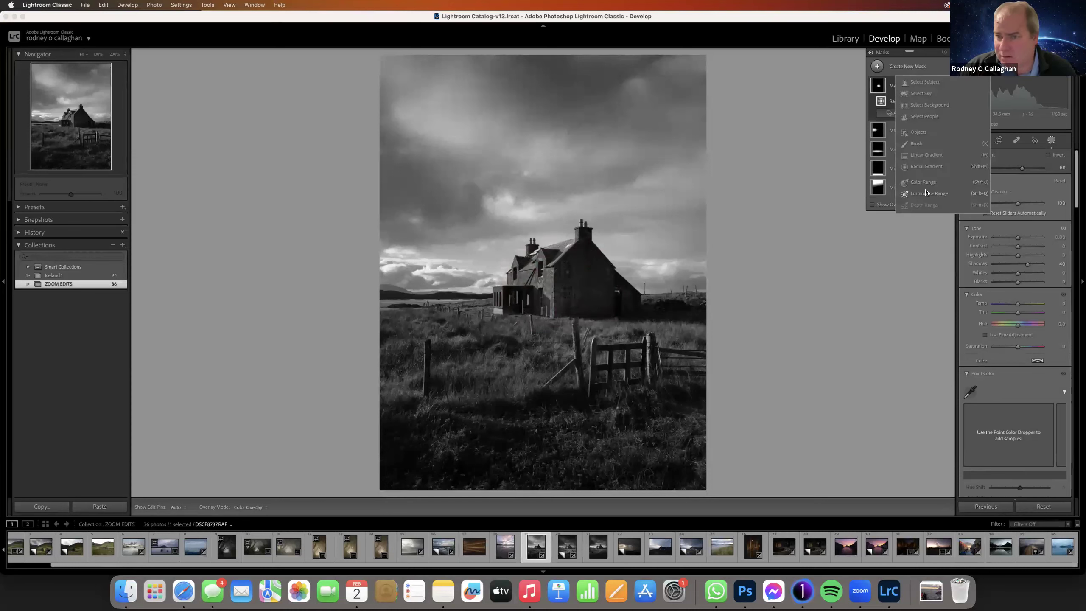
left_click(926, 165)
left_click_drag(530, 290, 556, 316)
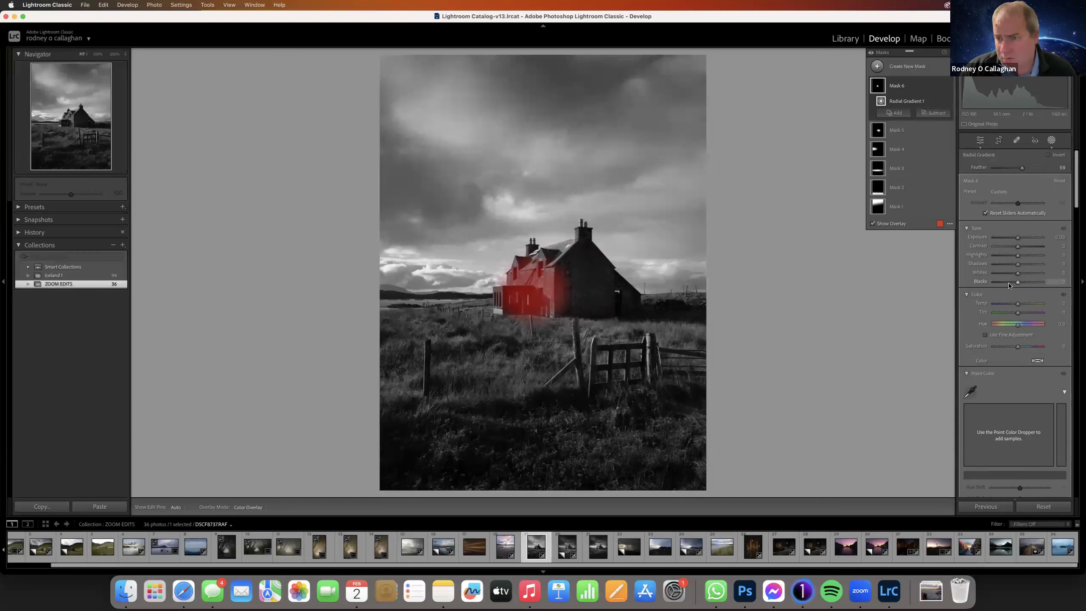
left_click_drag(1075, 199, 1076, 258)
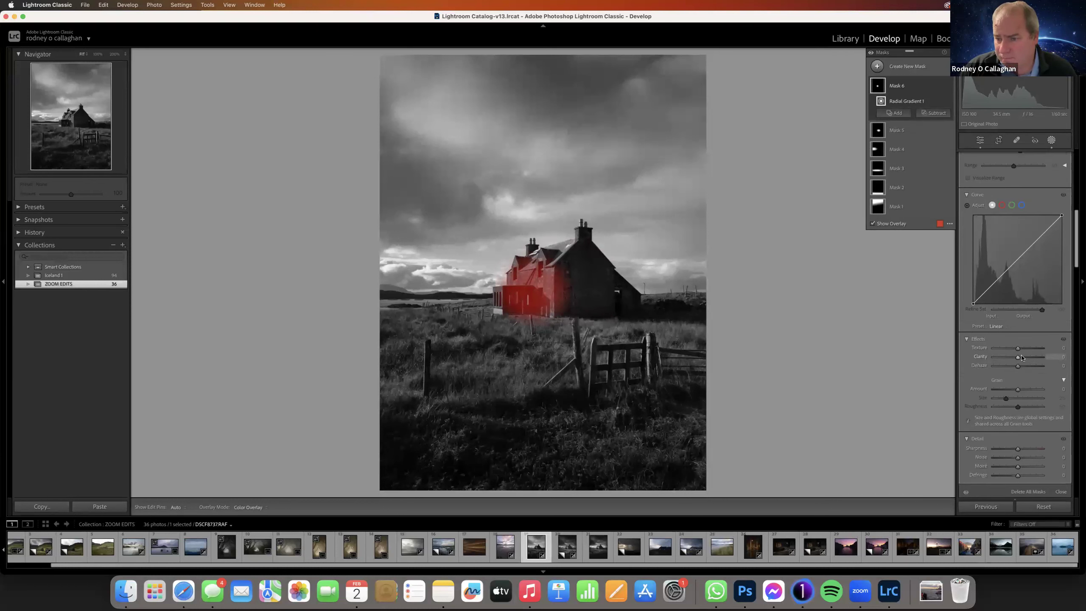
left_click_drag(1018, 358, 1028, 360)
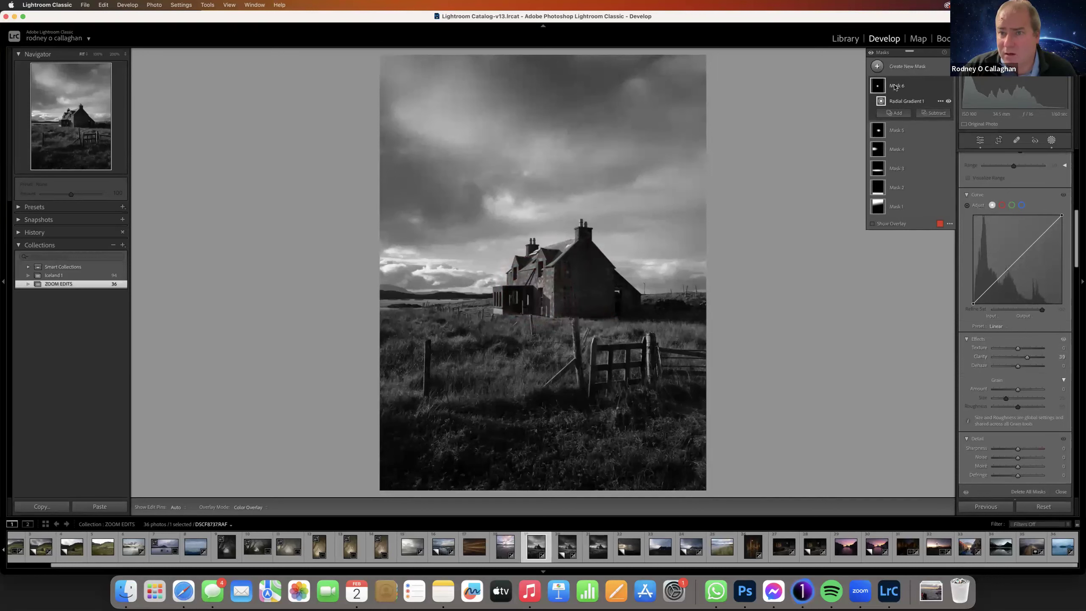
- Add a small radial gradient mask over the gable wall of the house and set its Clarity to 18
left_click(887, 112)
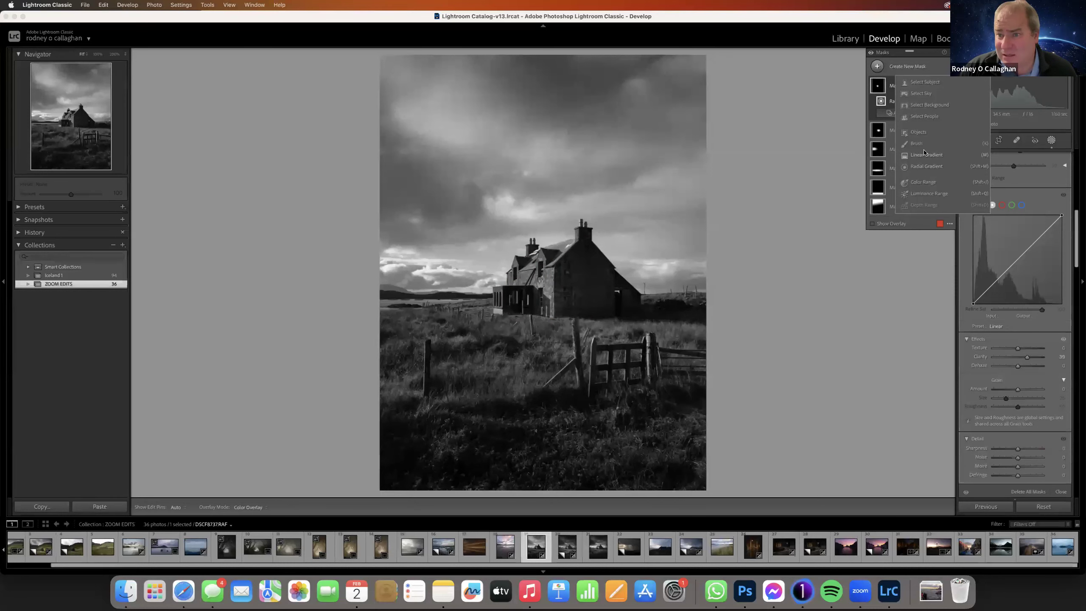
left_click(926, 167)
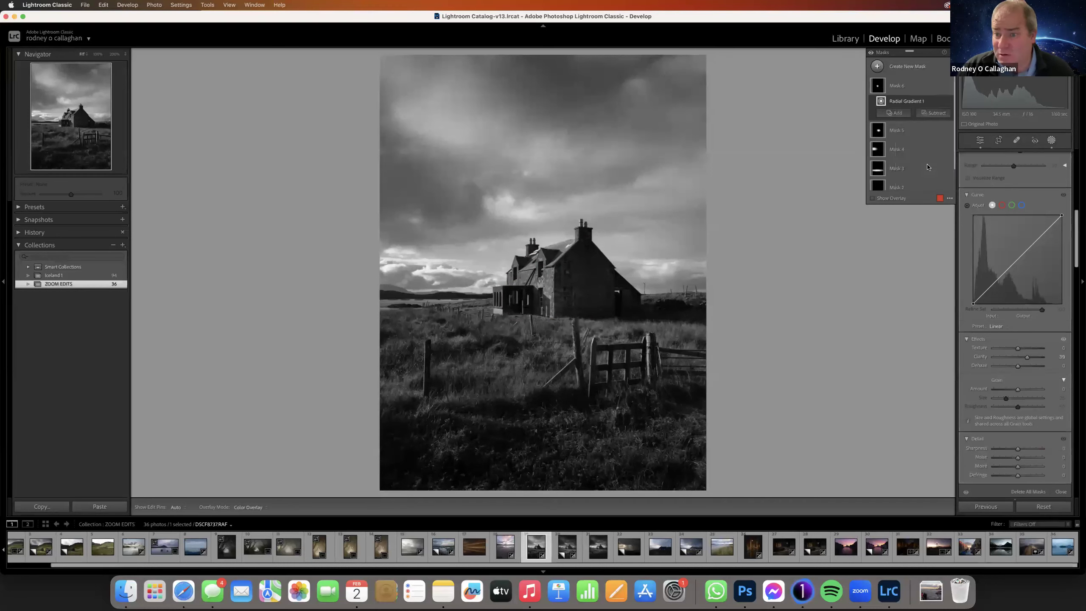
left_click_drag(582, 288, 609, 314)
key("shift+w")
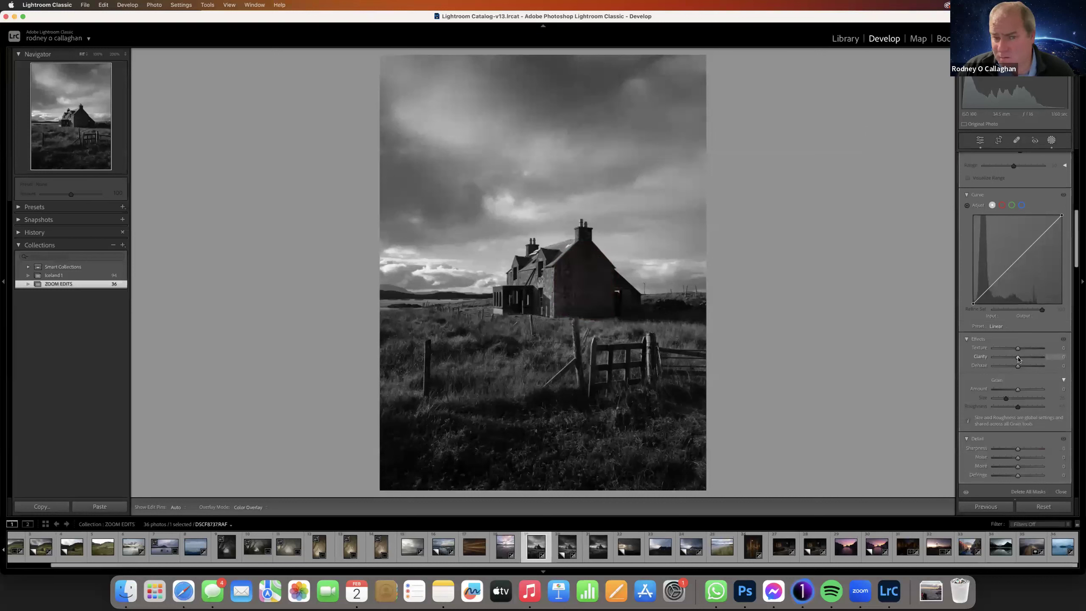
left_click_drag(1022, 358, 1023, 358)
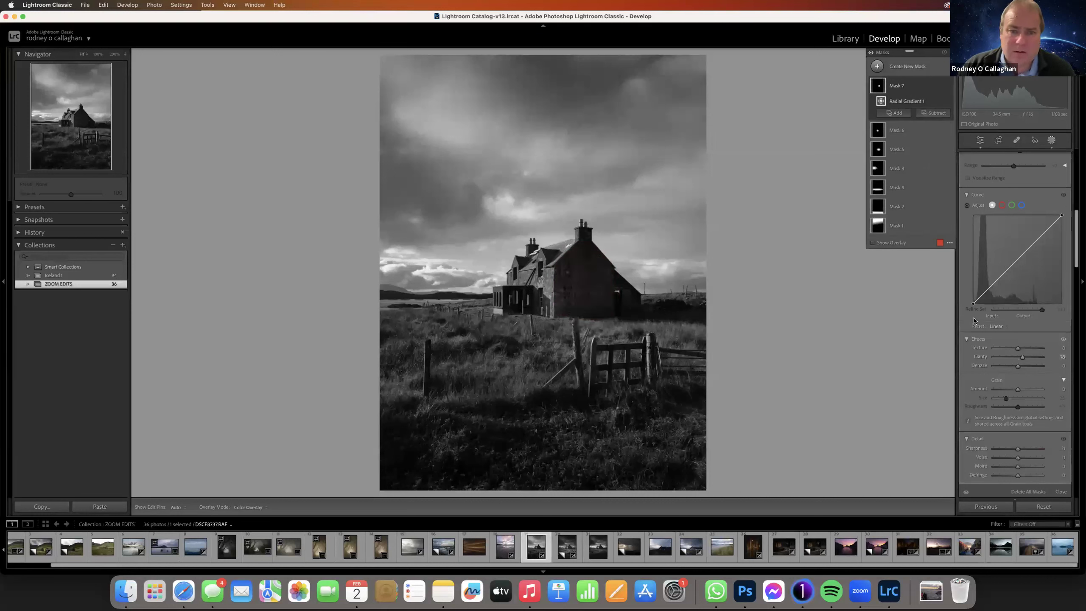
- Add a large radial gradient mask centred on the house, invert it to cover the photo's edges, and set Exposure to -1.69
left_click(878, 66)
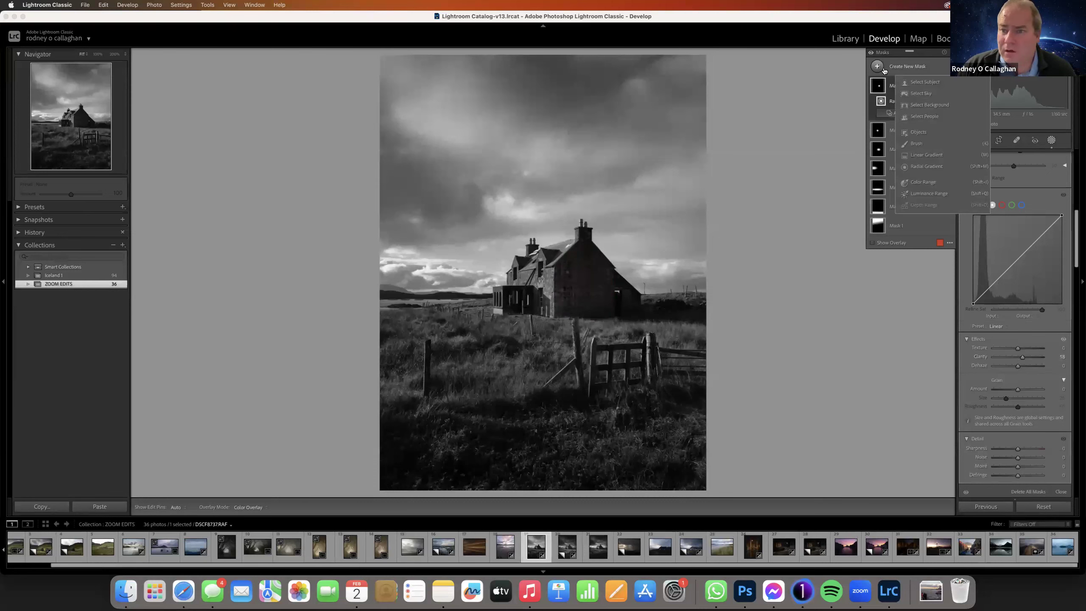
left_click(934, 164)
left_click_drag(507, 255, 924, 510)
left_click_drag(505, 376, 509, 417)
left_click_drag(479, 294, 543, 295)
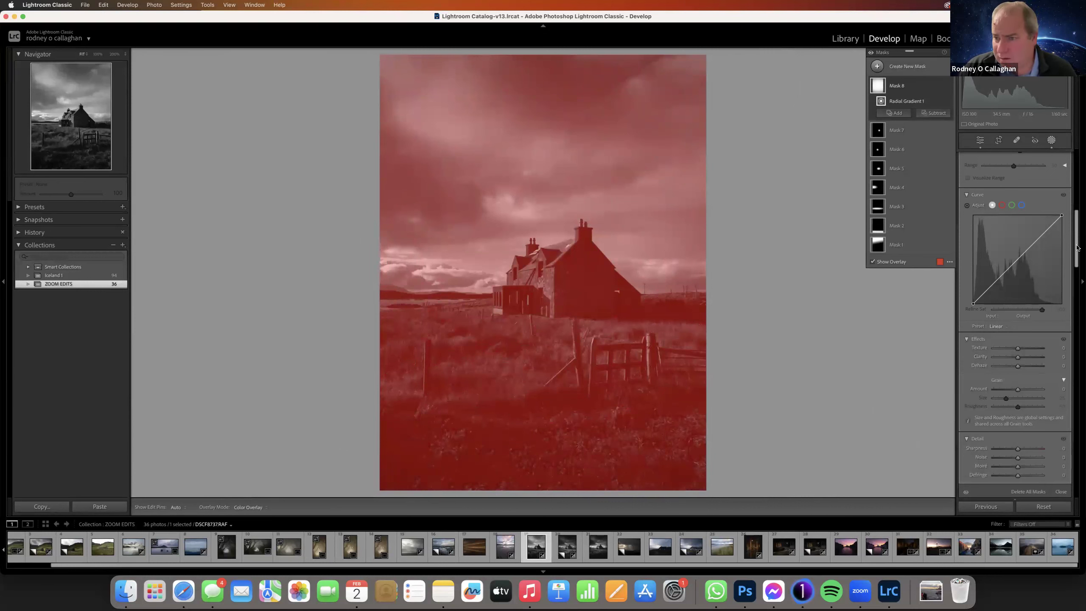
scroll(1077, 248, "up", 10)
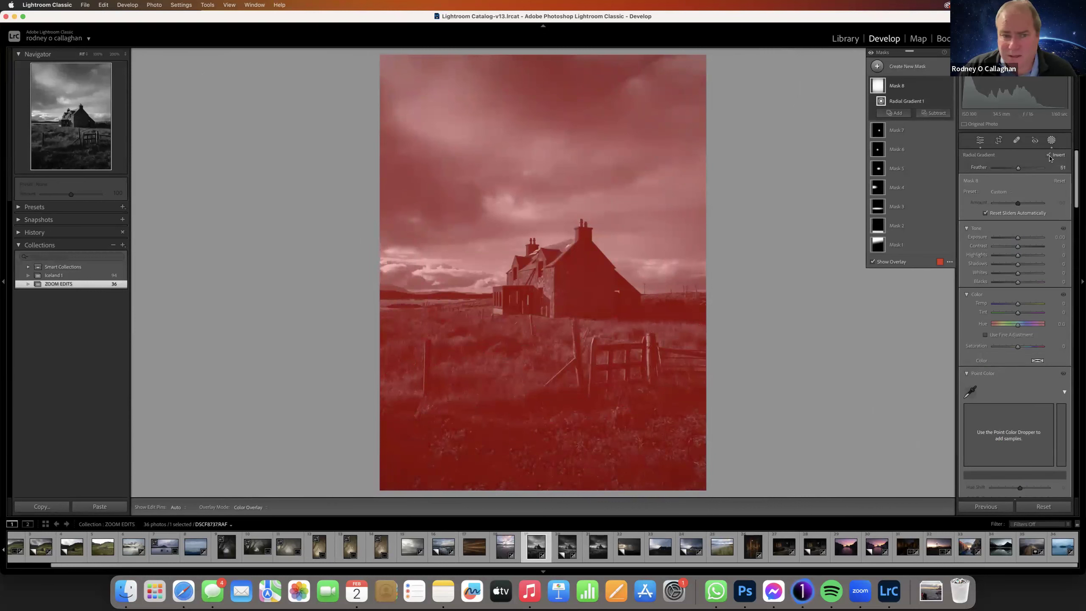
left_click(1049, 155)
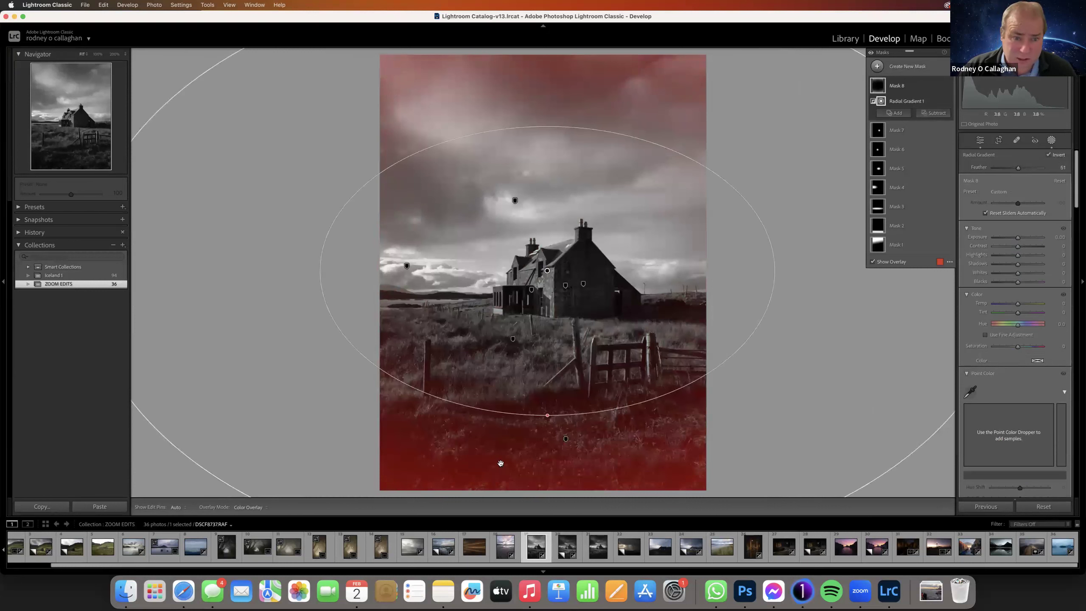
left_click_drag(1017, 238, 1007, 246)
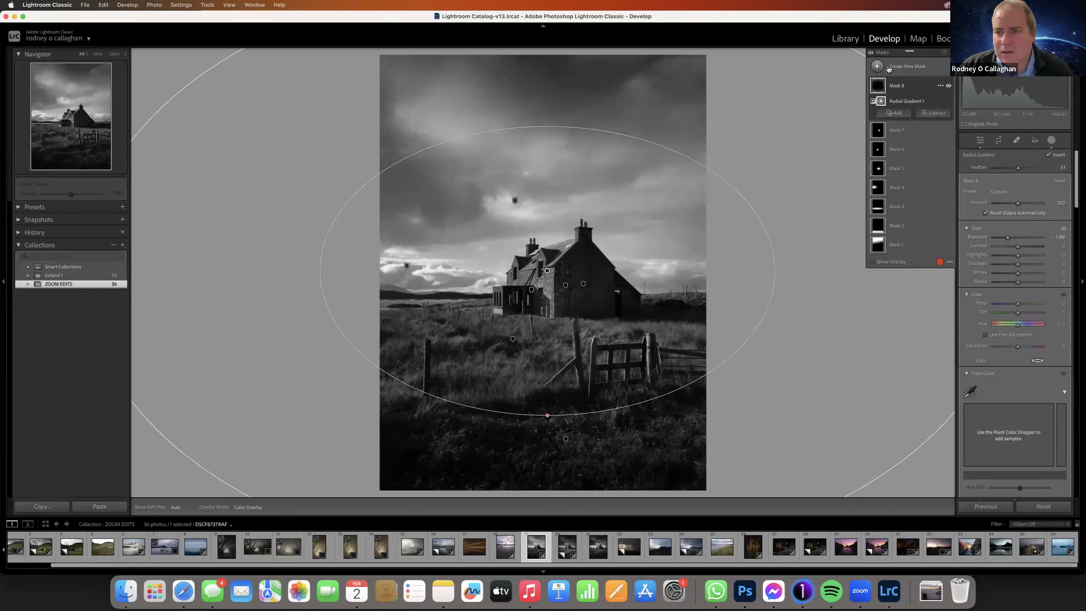
- Add a wide radial gradient mask over the foreground, reposition it lower around the gate and grass, and set its Whites to 53
left_click(892, 112)
left_click(926, 166)
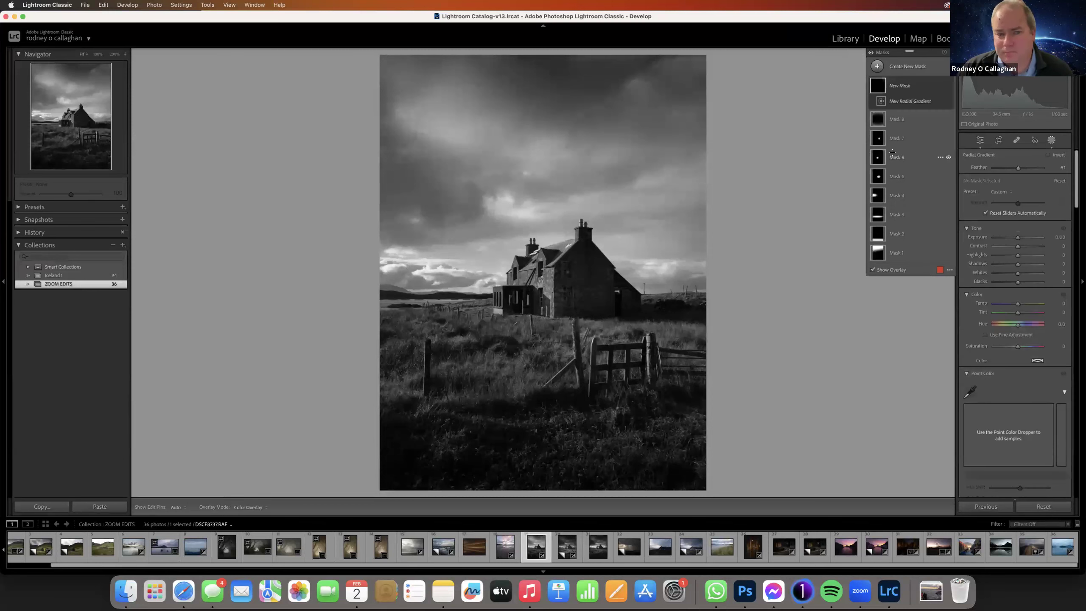
left_click_drag(551, 359, 834, 483)
left_click_drag(626, 380, 625, 359)
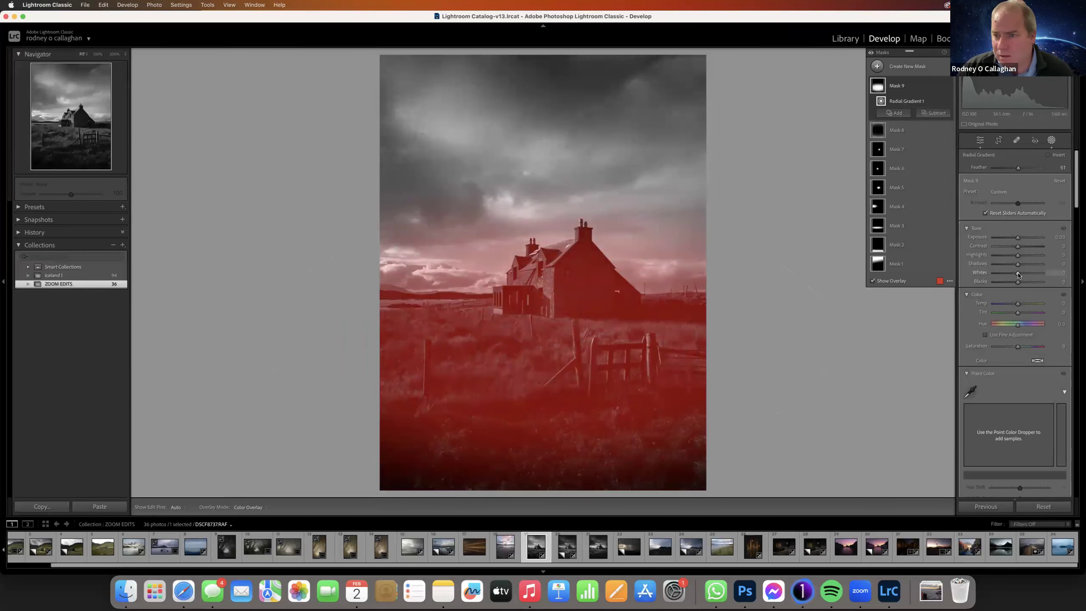
left_click_drag(1018, 272, 1033, 277)
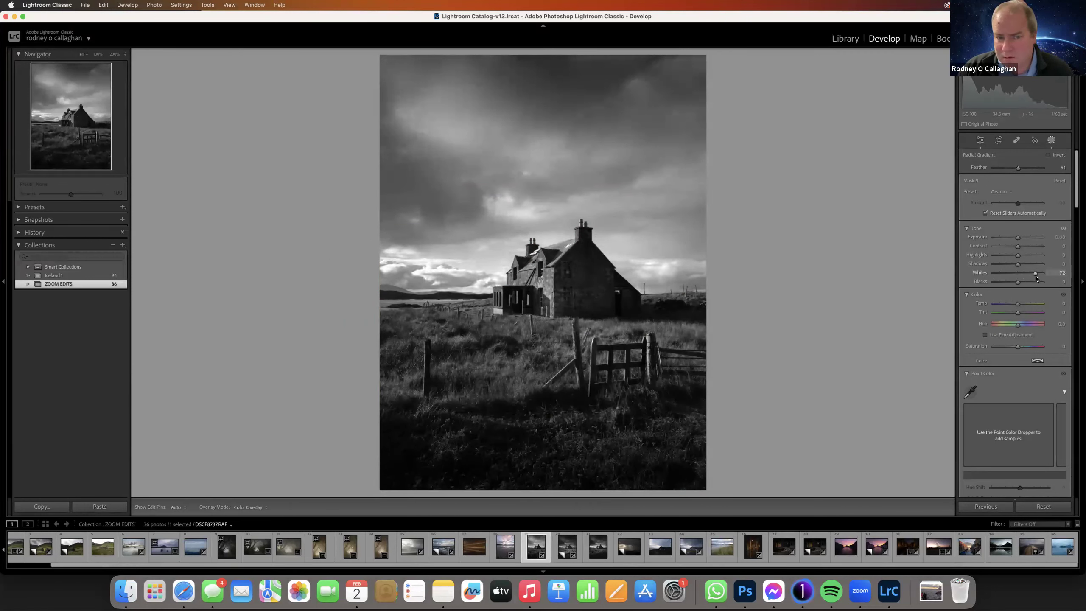
left_click_drag(1036, 278, 1018, 277)
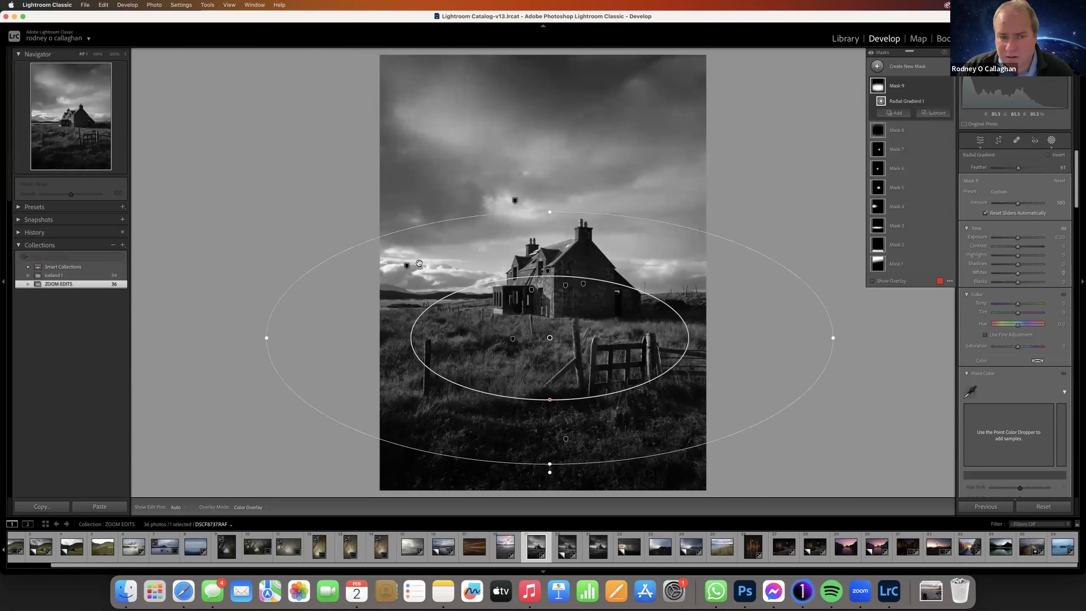
left_click_drag(549, 338, 552, 371)
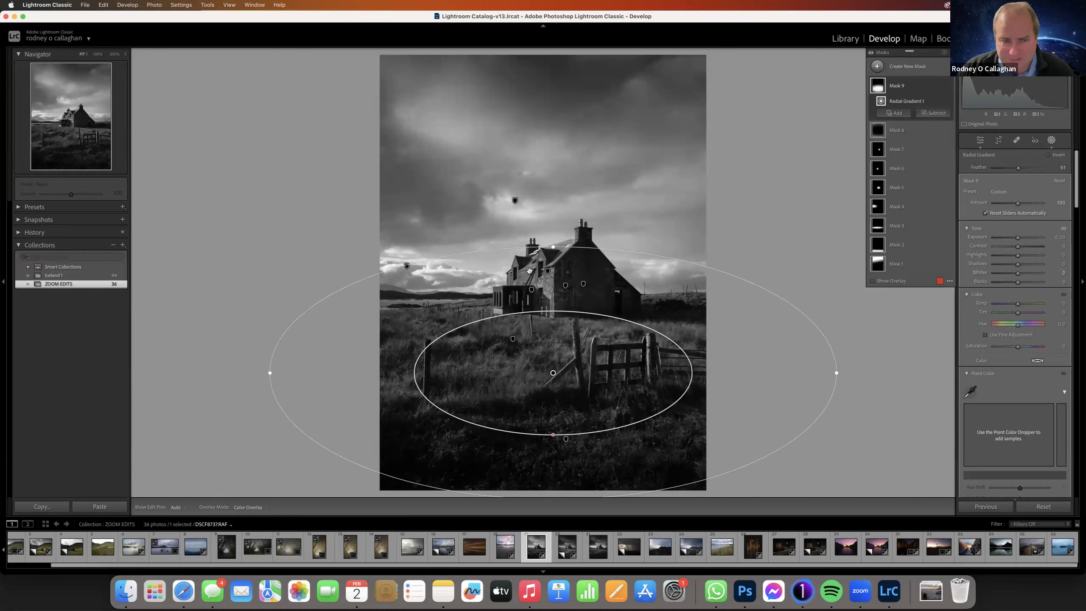
left_click_drag(1019, 275, 1030, 273)
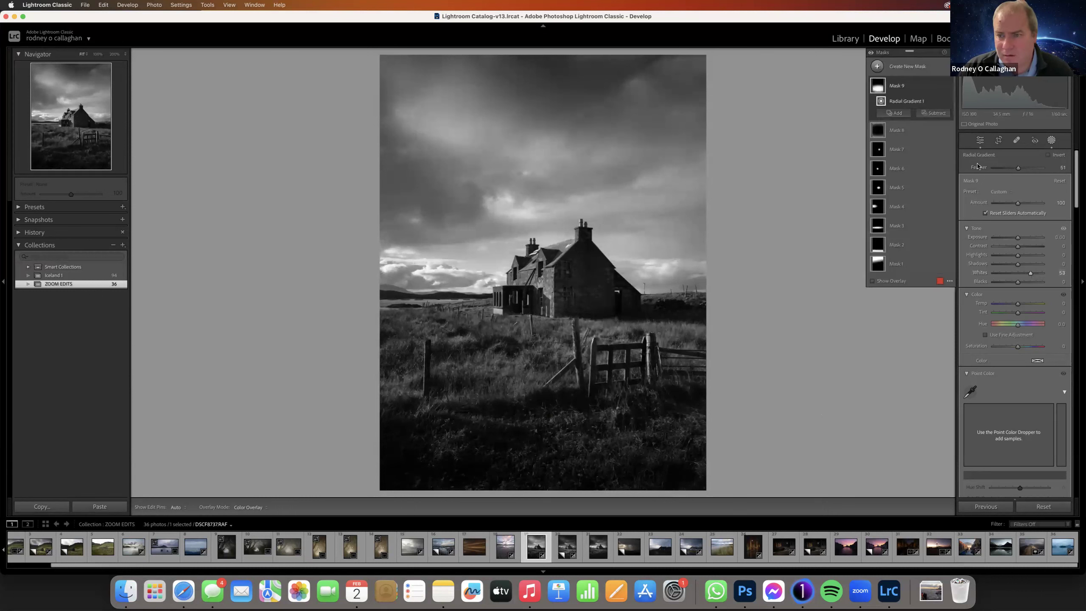
- Add a flat radial gradient mask over the bright horizon clouds on the porch side of the house and set Highlights to -35
left_click(895, 112)
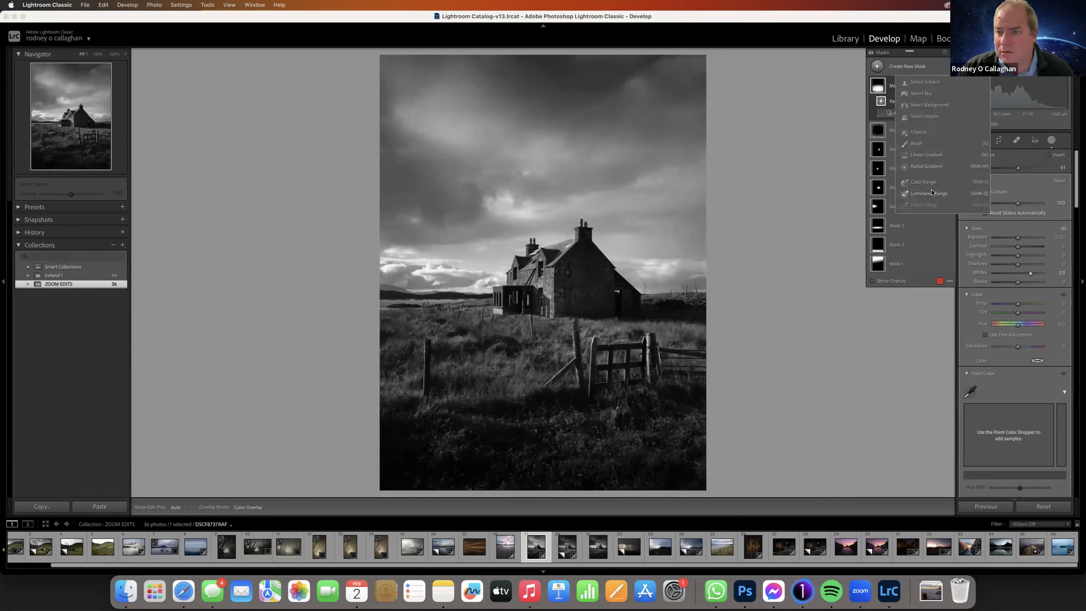
left_click(920, 166)
left_click_drag(444, 272, 528, 304)
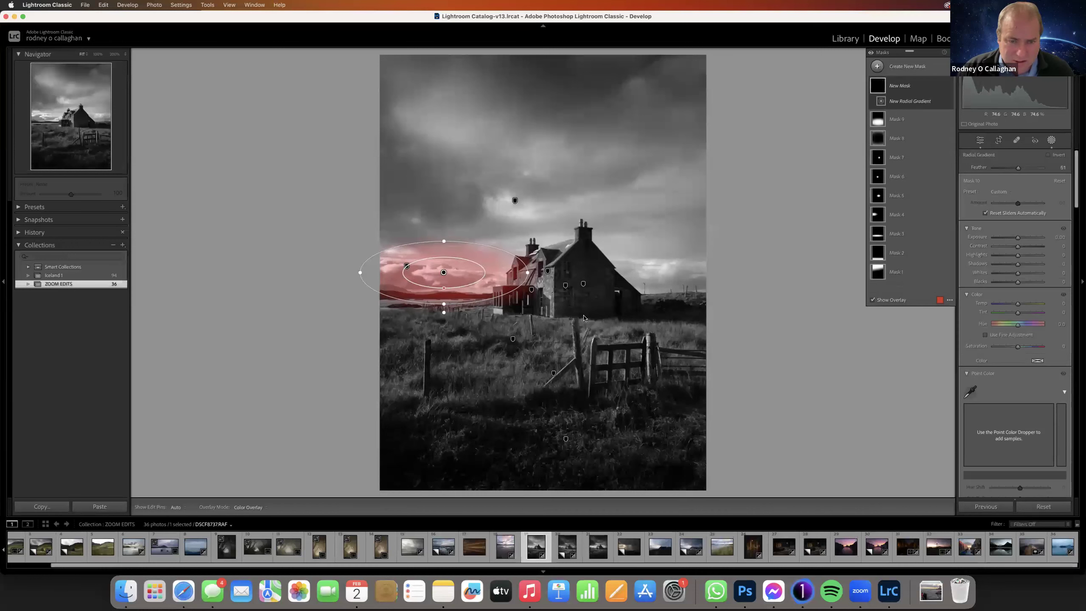
left_click_drag(1017, 256, 1010, 259)
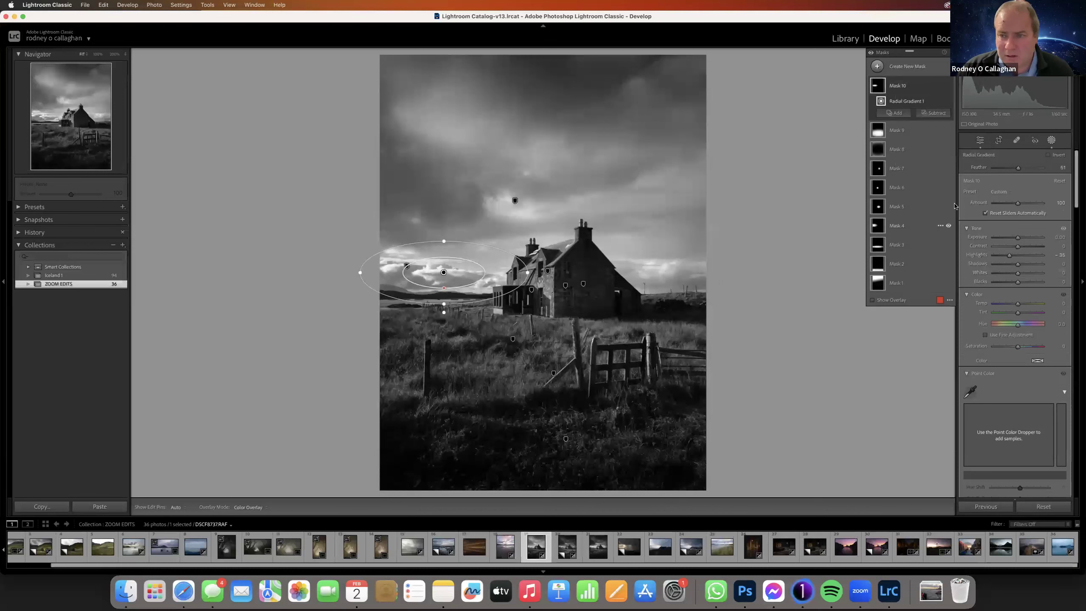
- Add a radial gradient mask over the bright sky beside the gable end of the house and set Highlights to -17
left_click(877, 67)
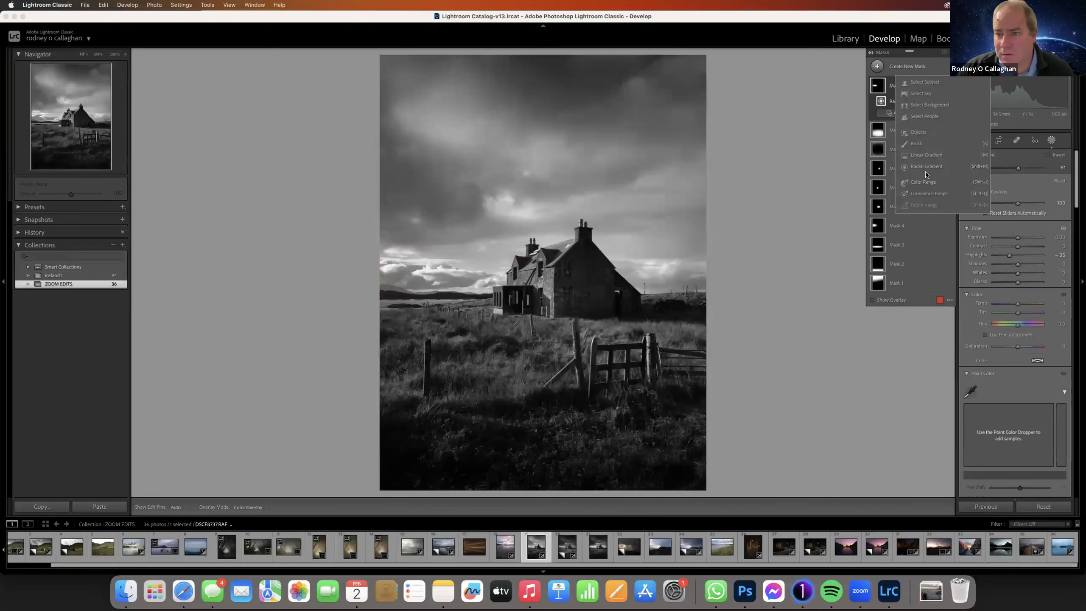
left_click(915, 166)
left_click_drag(669, 266, 722, 283)
left_click_drag(1019, 258, 1013, 256)
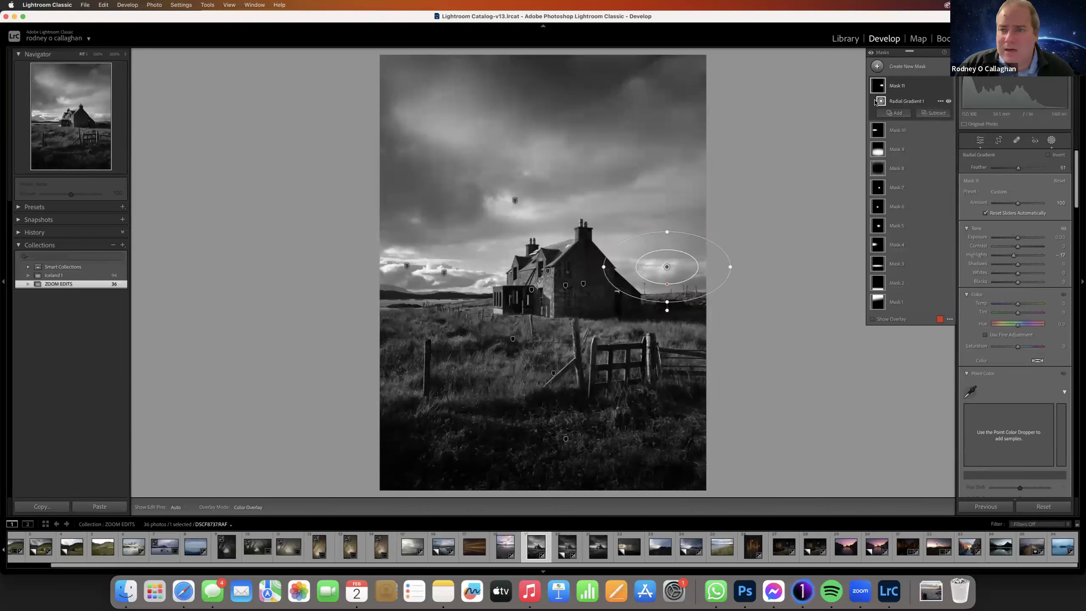
- Add a linear gradient mask down over the sky with Exposure -0.49, tilt it, and shift it toward the roof
left_click(882, 66)
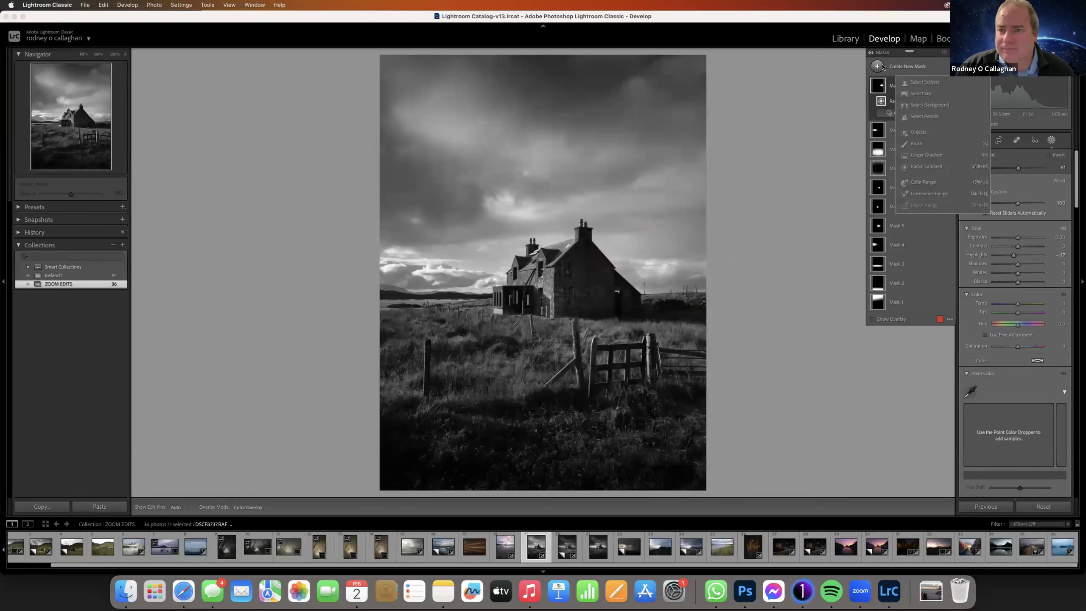
left_click(928, 155)
left_click_drag(553, 103, 557, 257)
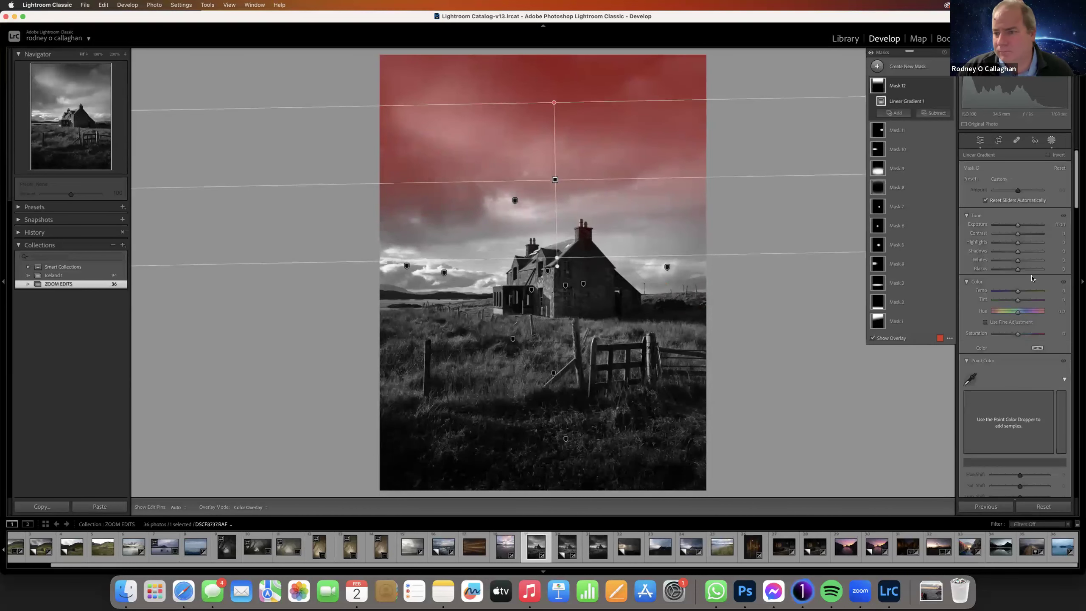
left_click_drag(1018, 225, 1015, 225)
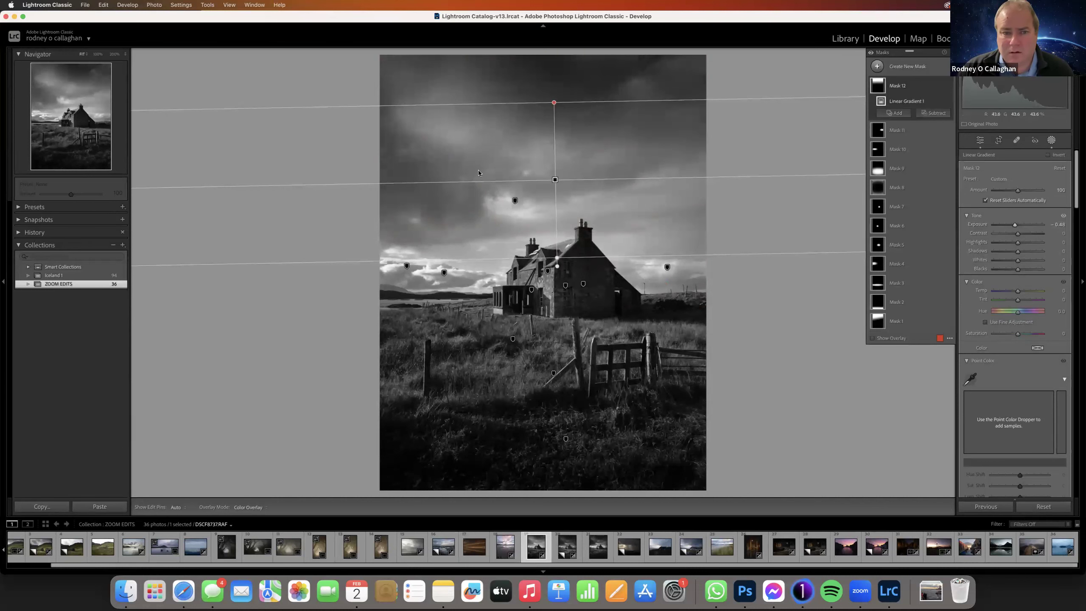
left_click_drag(473, 184, 475, 163)
left_click_drag(555, 179, 594, 206)
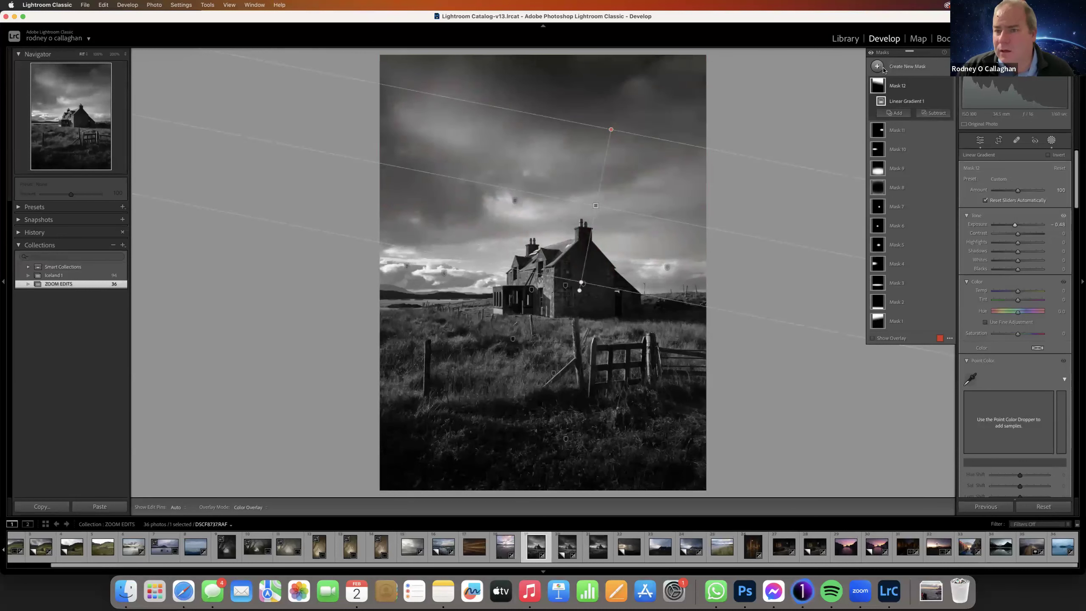
- Close masking and compare the farmhouse photo with its darker black-and-white copy
left_click(979, 141)
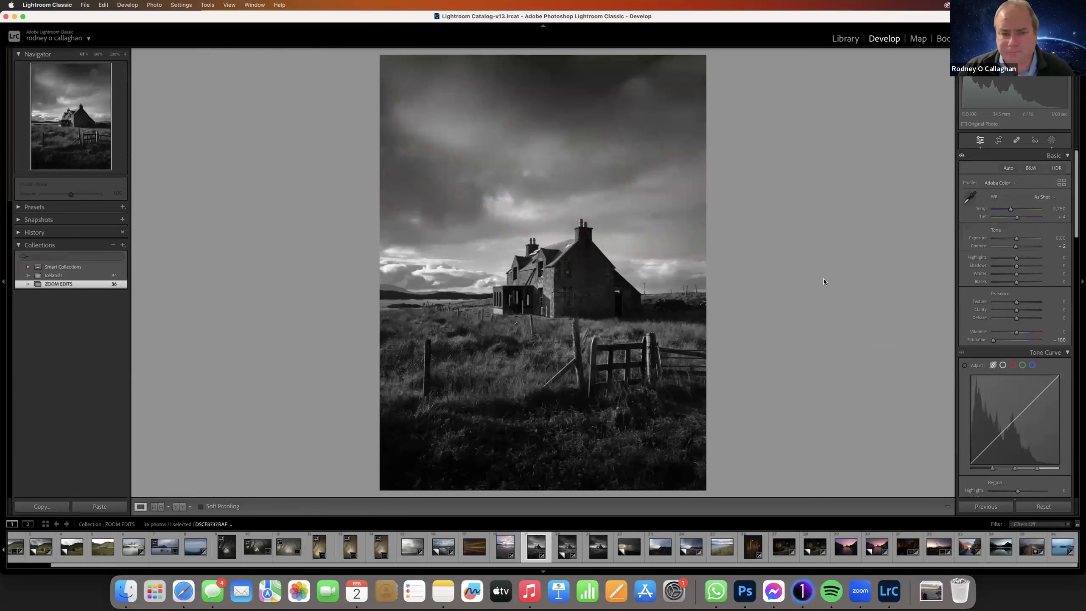
left_click(590, 552)
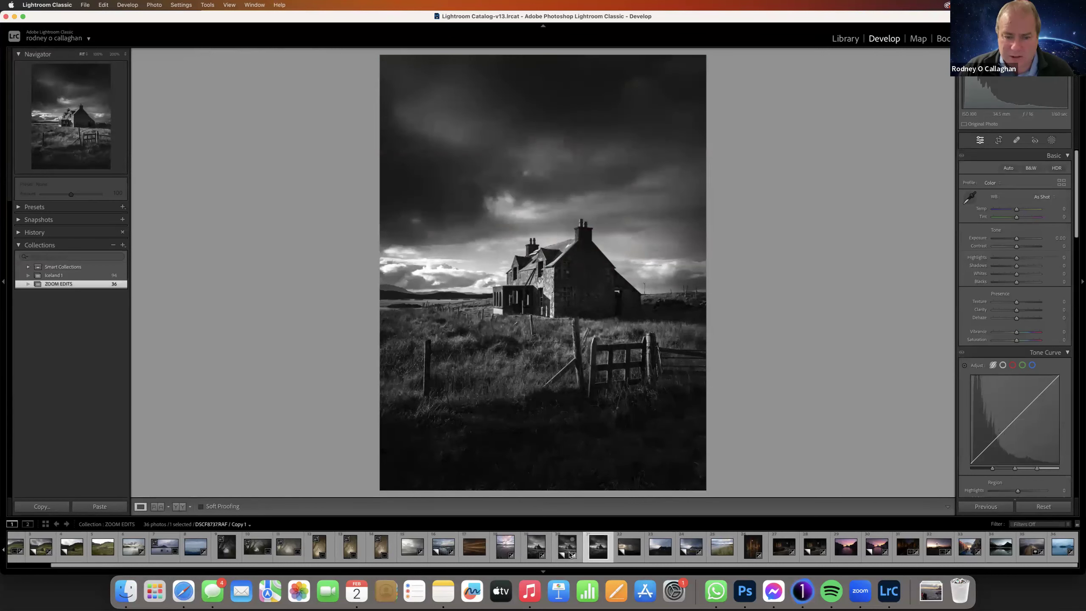
left_click(535, 552)
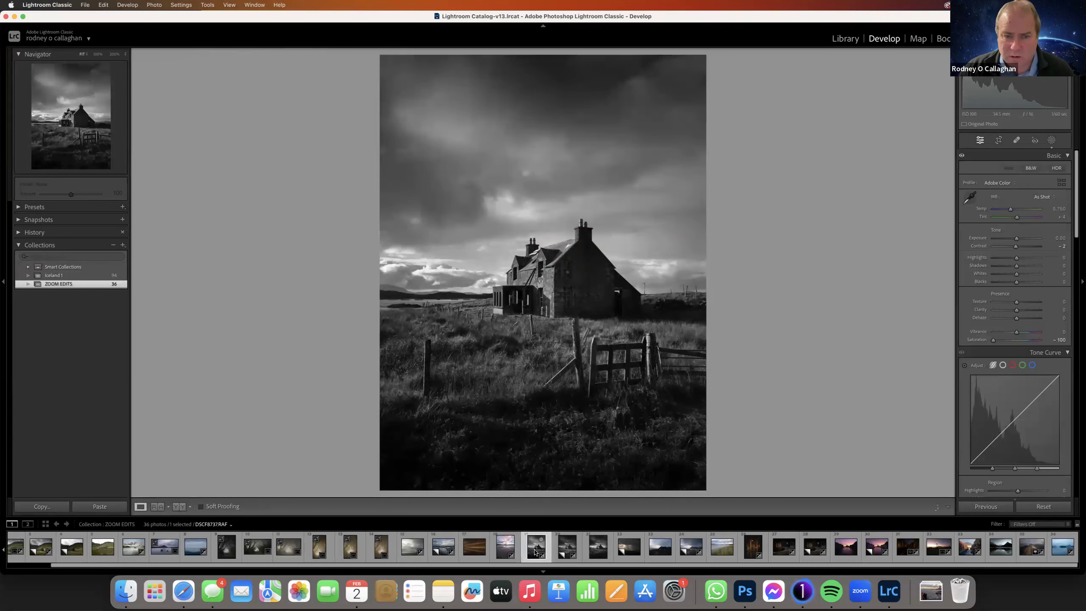
- Add a large inverted radial gradient mask centred on the house and set its Exposure to -0.77
left_click(1051, 141)
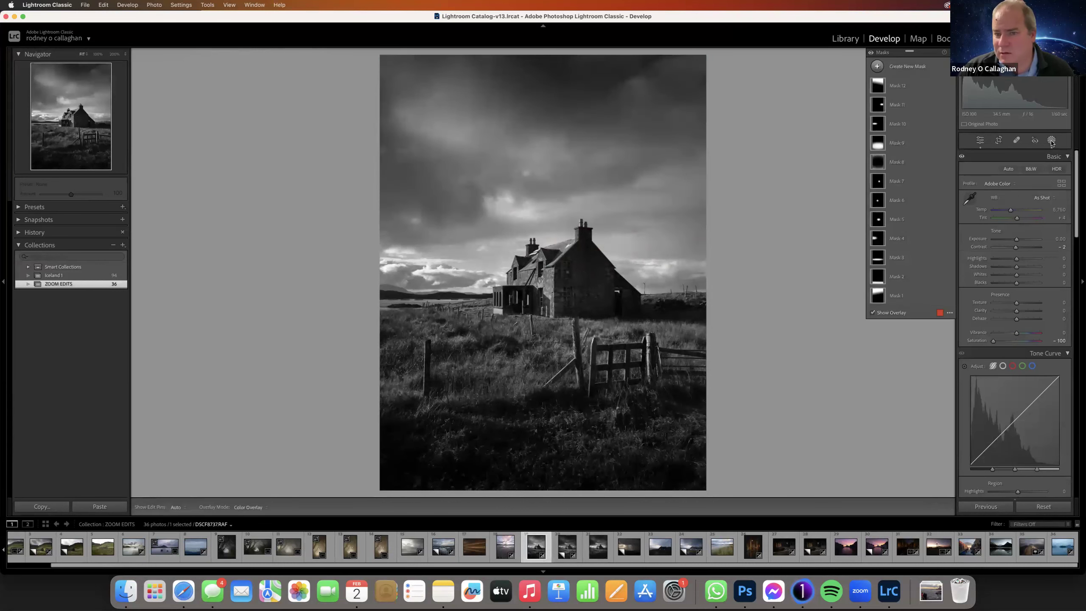
left_click(878, 65)
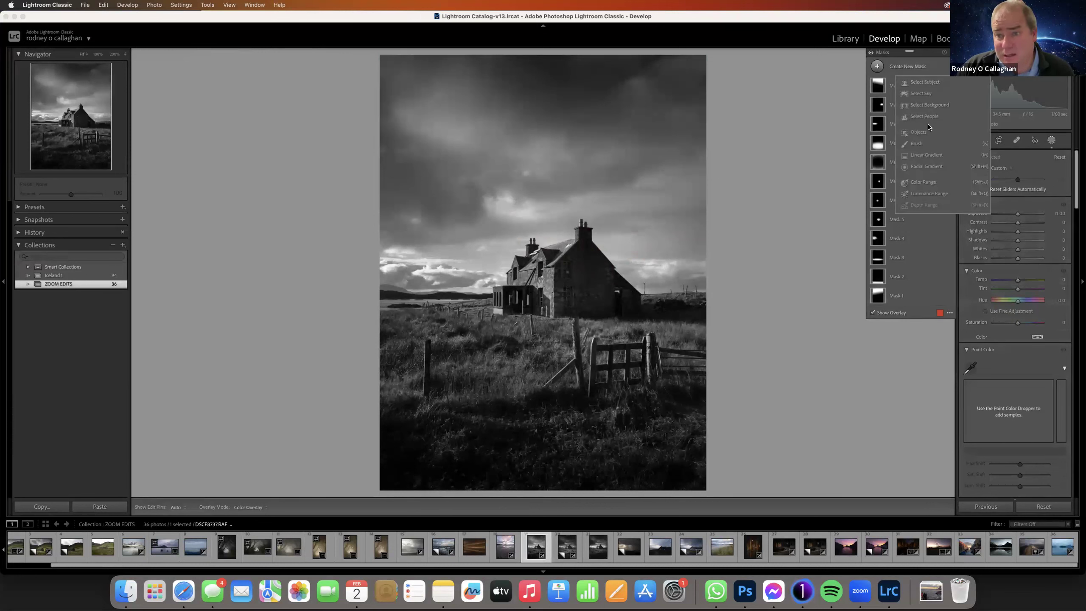
left_click(926, 166)
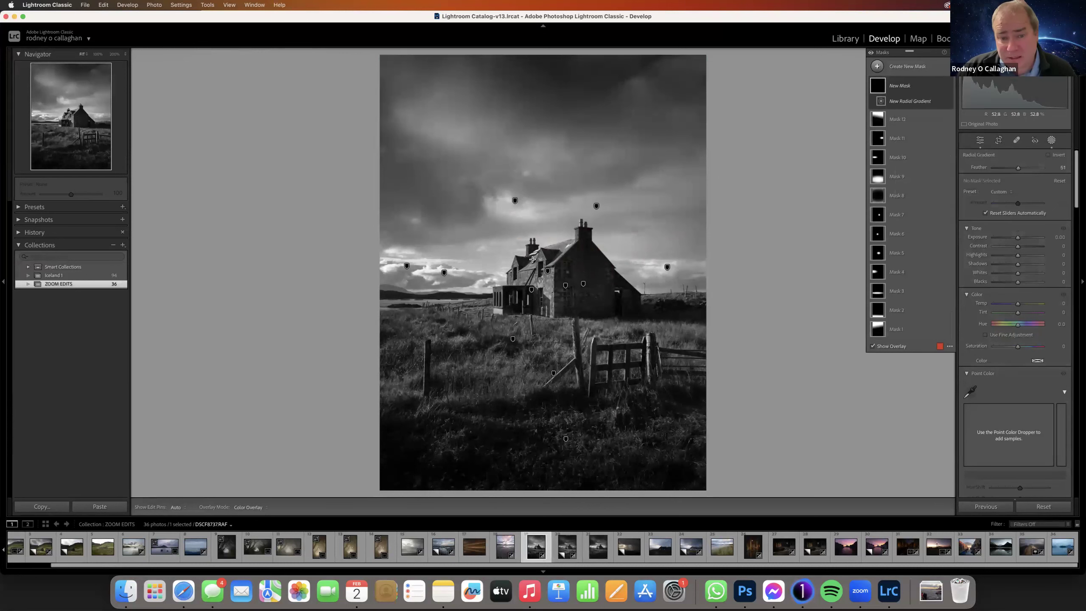
left_click_drag(539, 255, 722, 471)
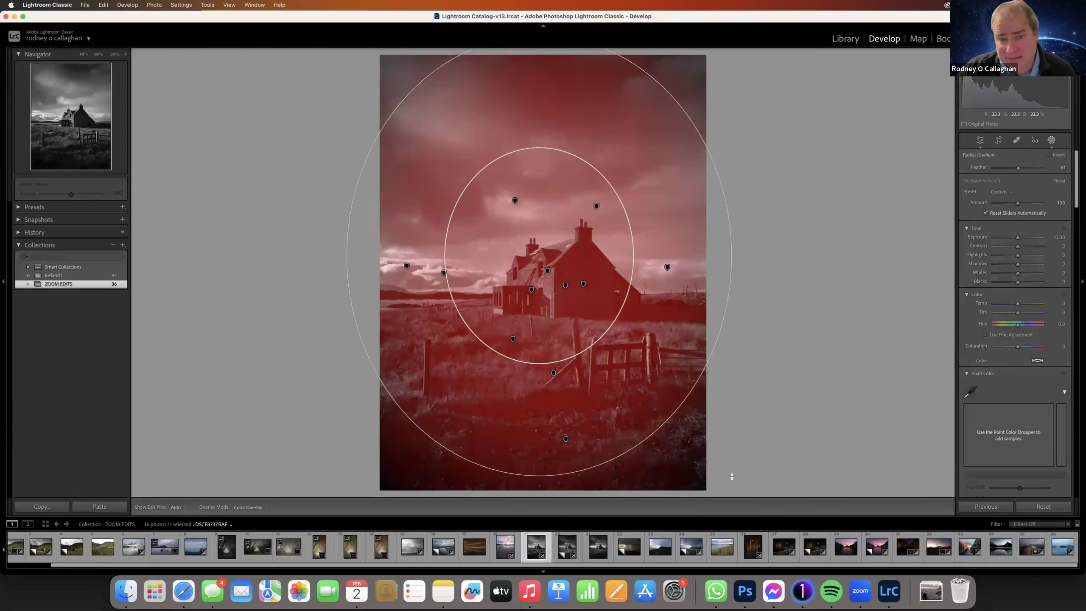
left_click_drag(609, 279, 612, 303)
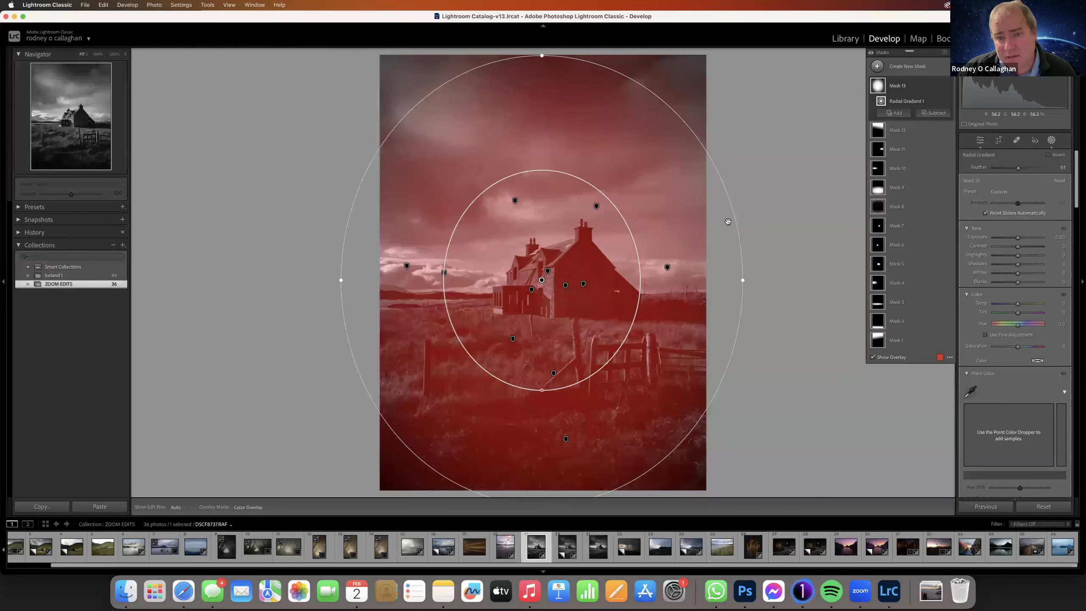
left_click_drag(738, 206, 744, 241)
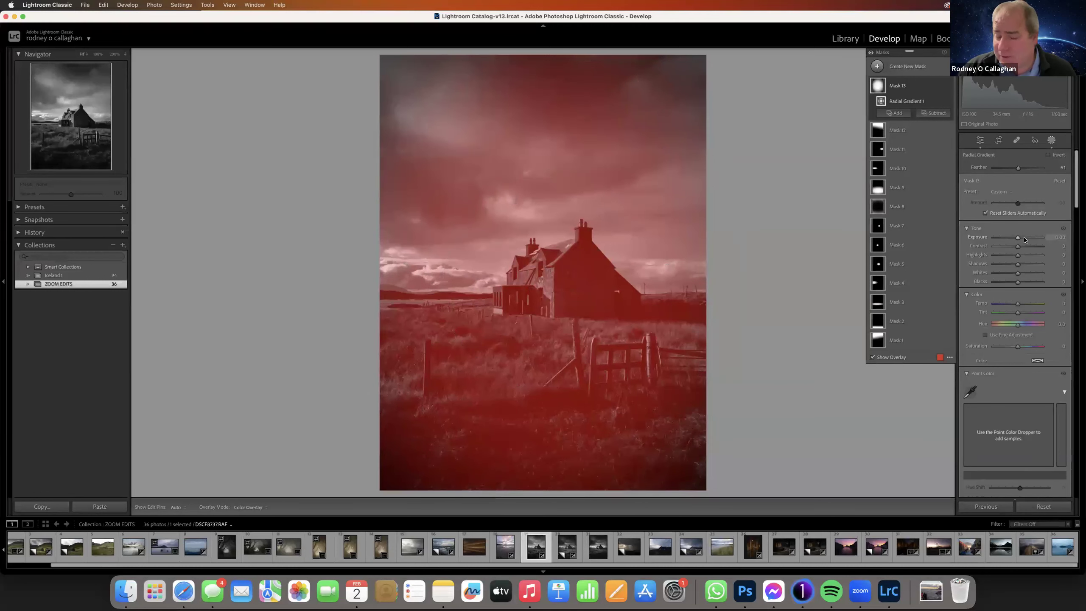
left_click(1047, 156)
left_click_drag(1018, 239, 1012, 243)
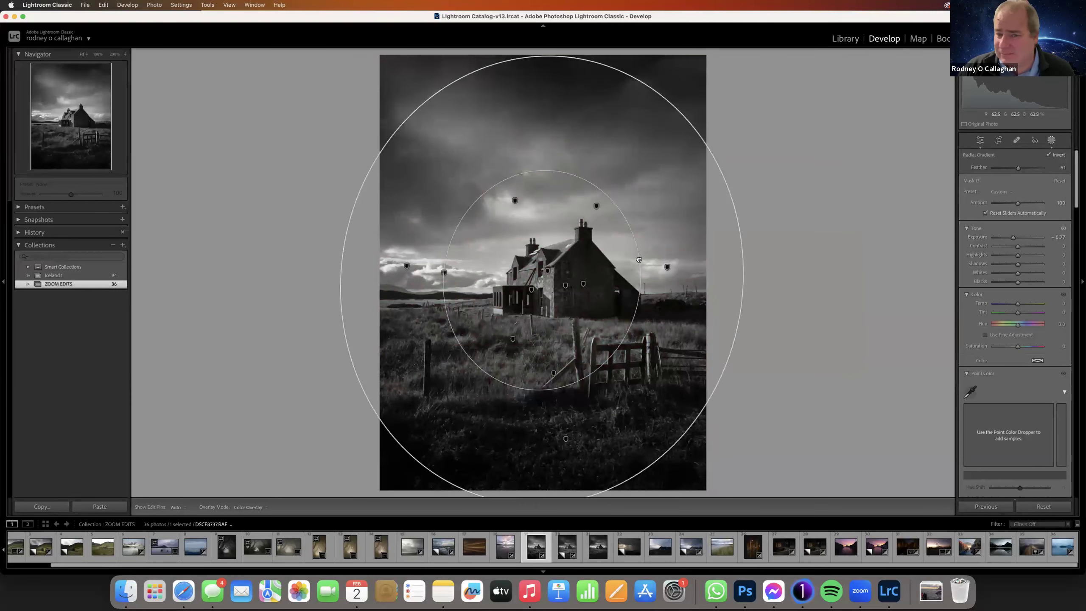
- Tilt the inverted radial gradient, increase its feather slightly, and reposition it around the house
left_click_drag(738, 210, 755, 262)
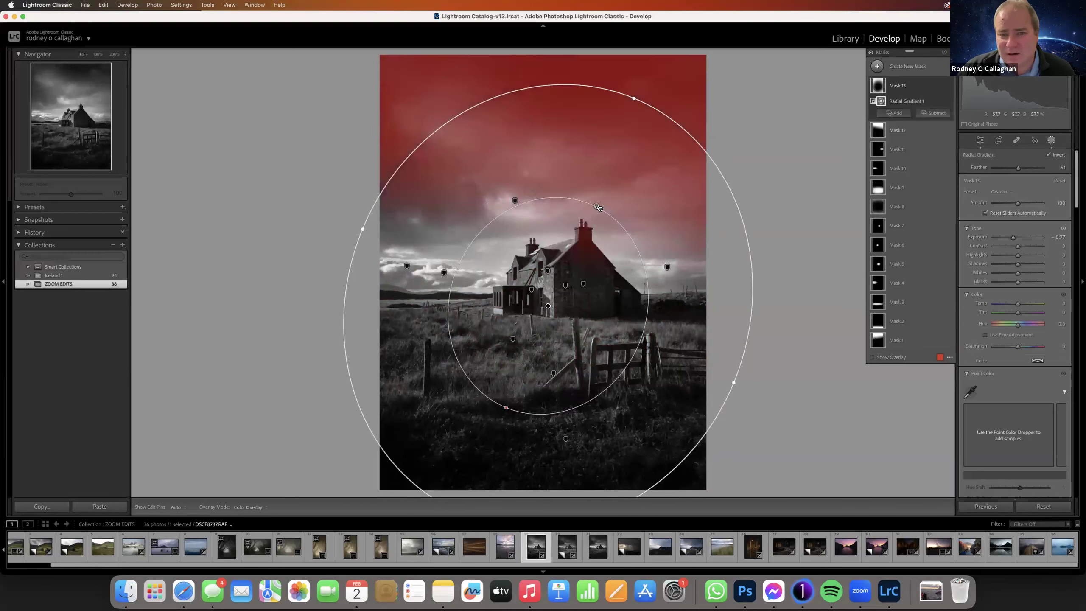
mouse_move(504, 406)
left_mouse_down()
mouse_move(490, 413)
mouse_move(508, 398)
left_mouse_up()
left_click_drag(535, 332, 524, 313)
- Add a wide radial gradient mask over the house and gate, raise its Whites, and set Clarity to 37
left_click(877, 66)
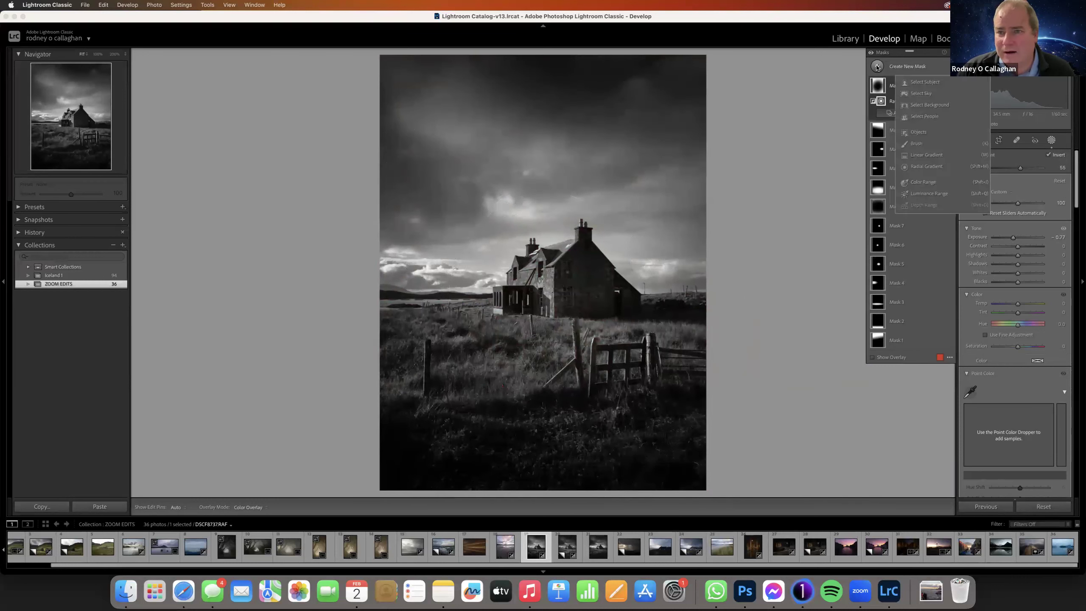
left_click(924, 167)
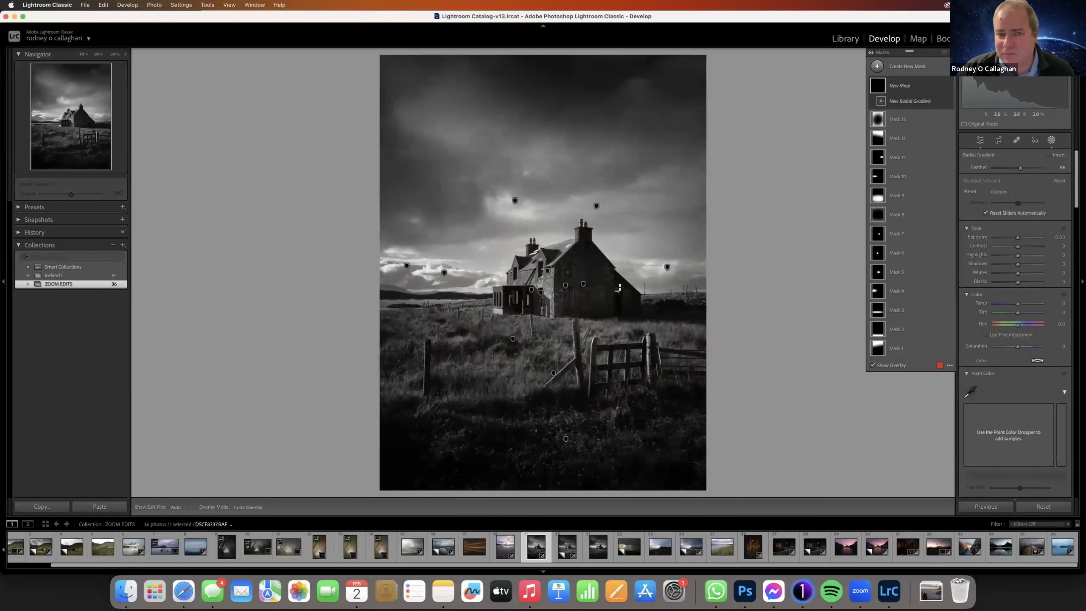
left_click_drag(570, 274, 723, 385)
left_click_drag(585, 296, 588, 296)
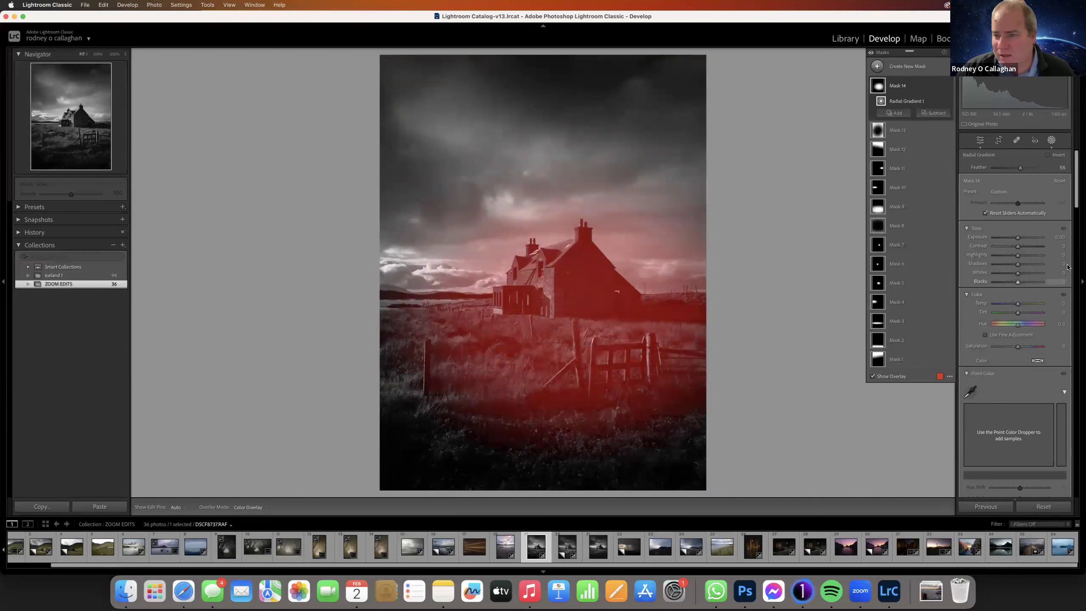
left_click_drag(1017, 273, 1035, 279)
left_click_drag(1075, 200, 1078, 279)
left_click_drag(1018, 238, 1027, 245)
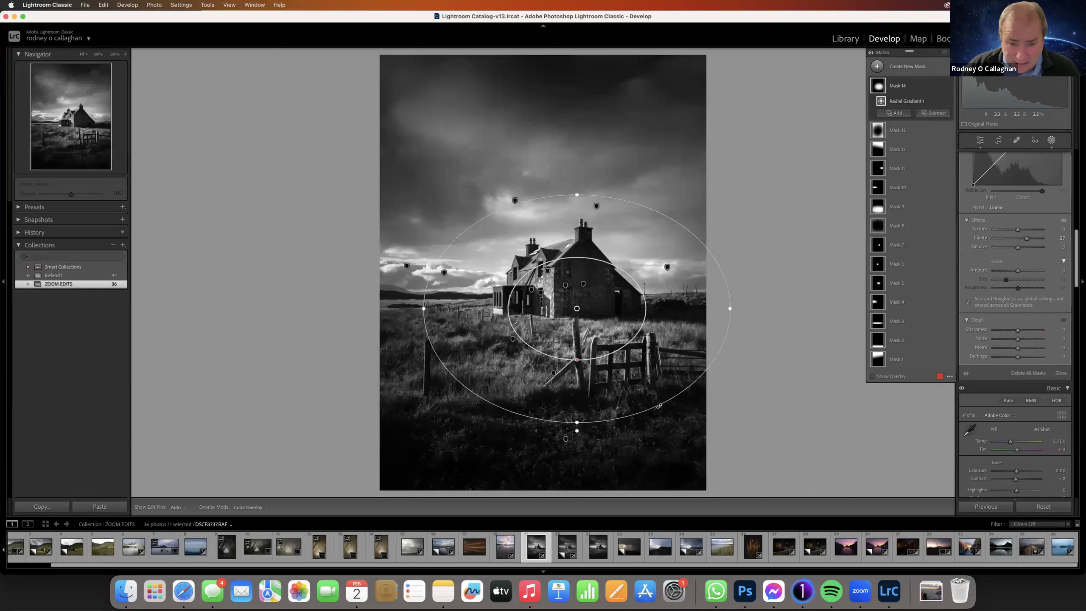
- Add a radial gradient mask over the foreground grass below the gate and set Clarity to about 18
left_click(877, 66)
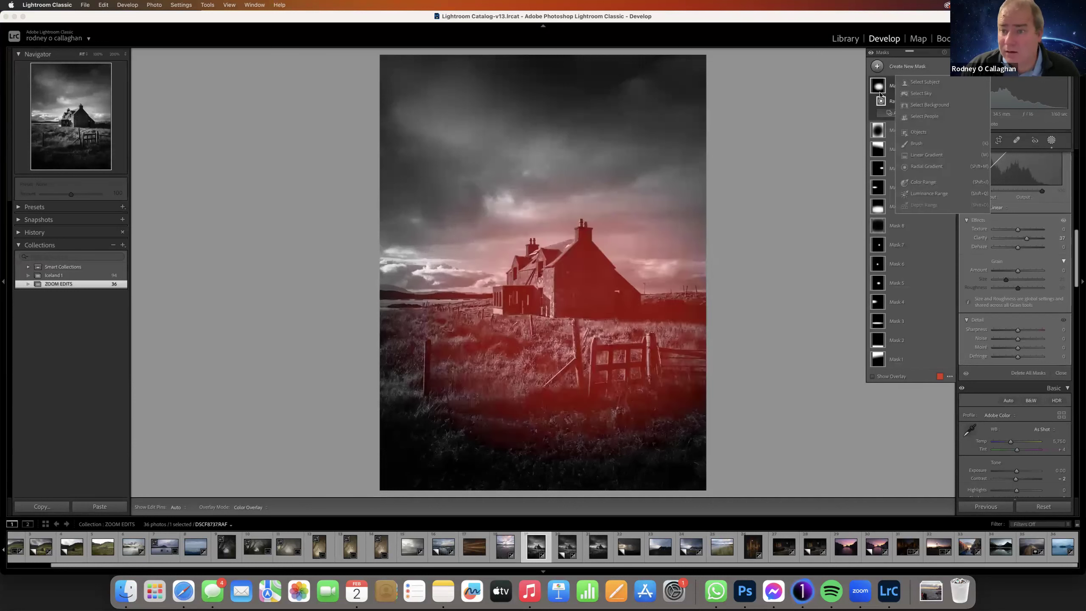
left_click(927, 167)
left_click_drag(615, 407, 703, 481)
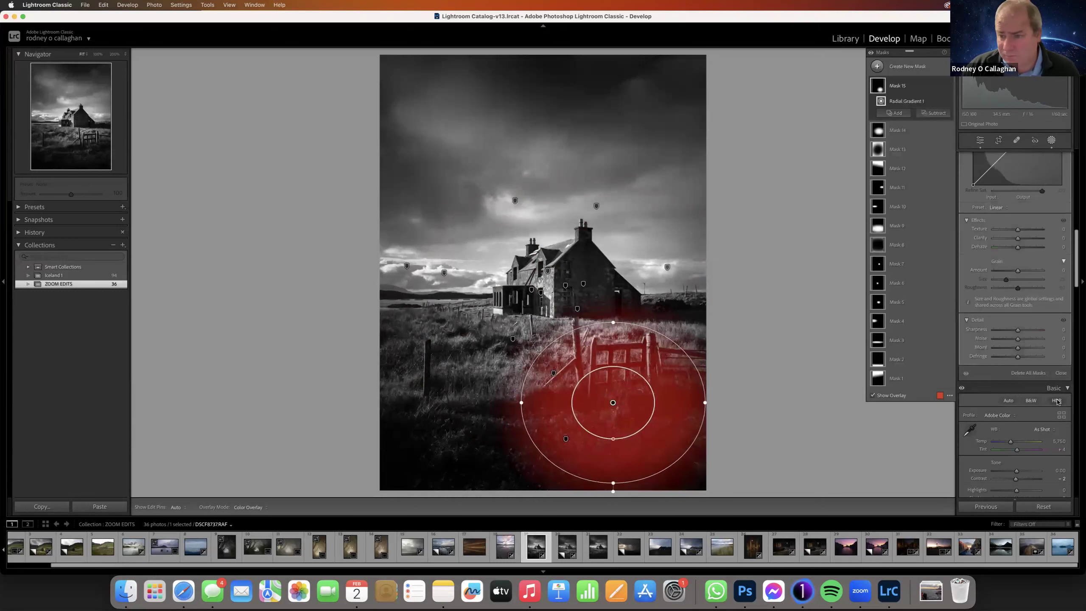
left_click_drag(1019, 241, 1023, 243)
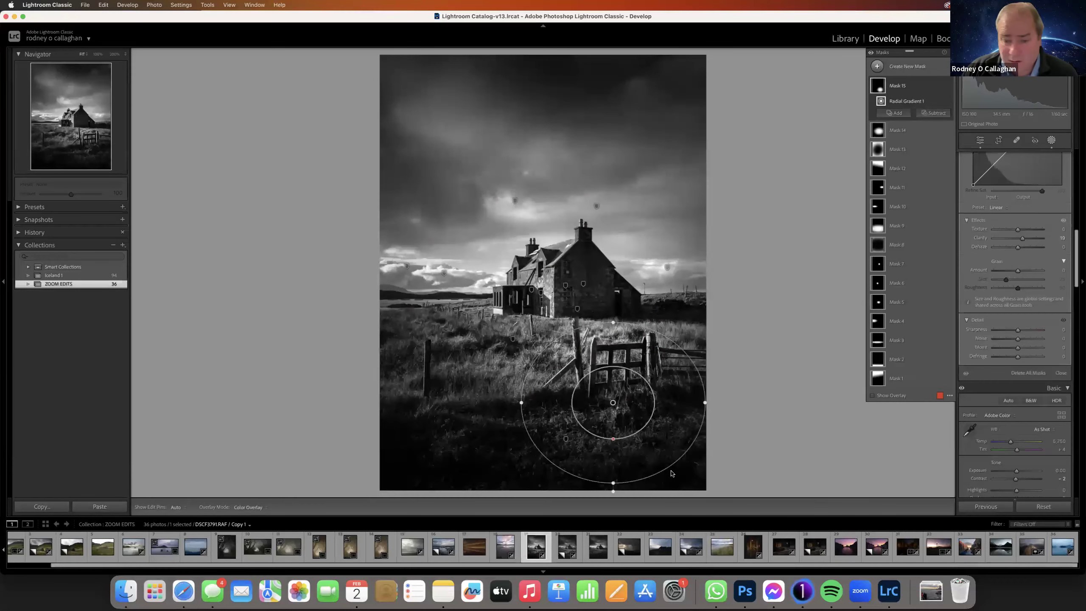
- Close masking and compare the edited farmhouse photo with its original side by side
left_click(979, 140)
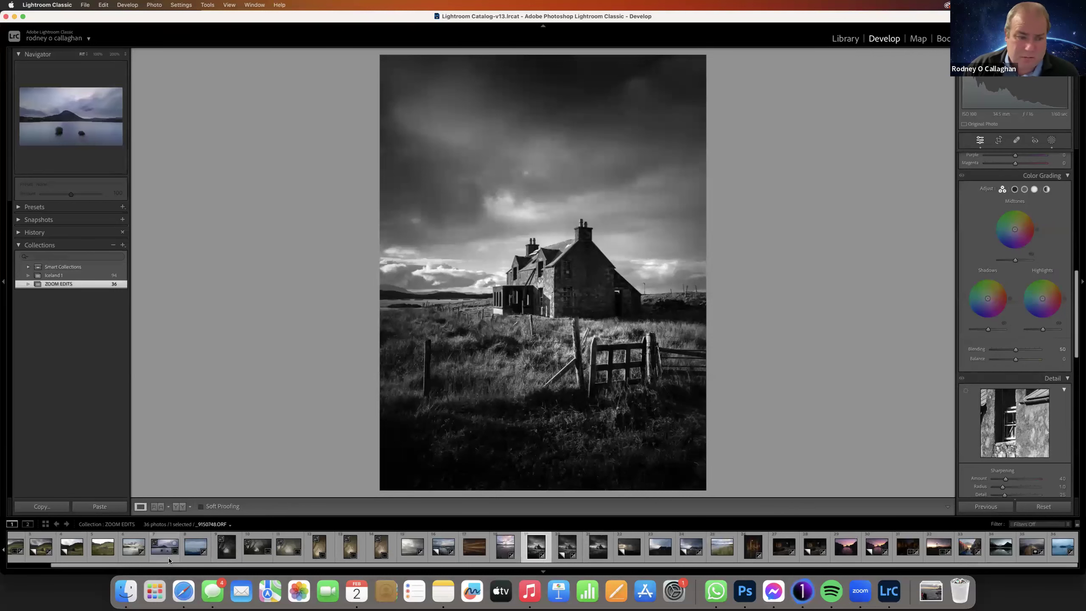
left_click(175, 511)
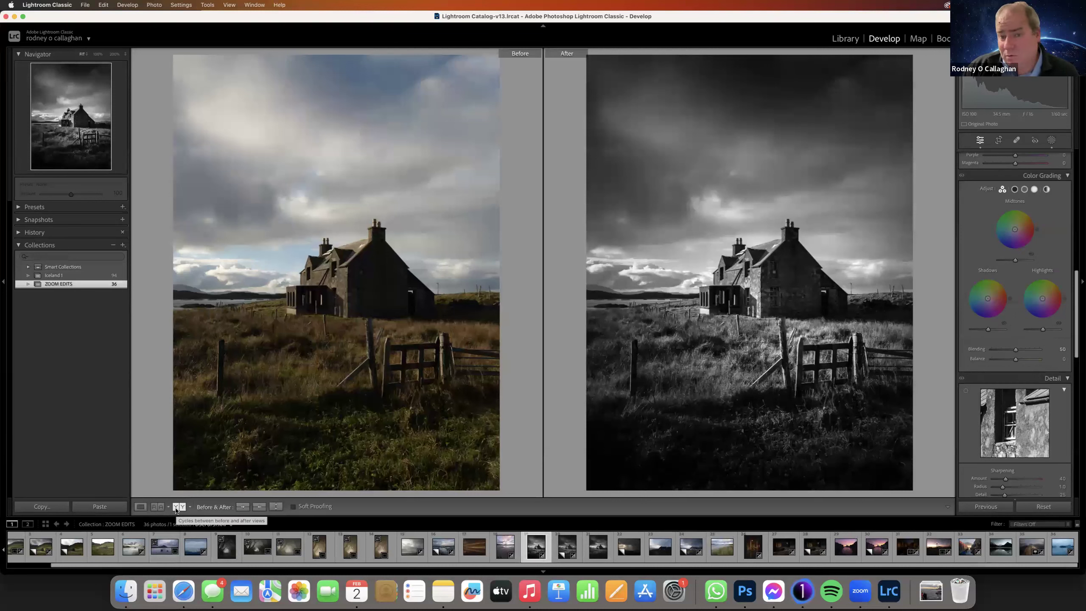
mouse_move(965, 78)
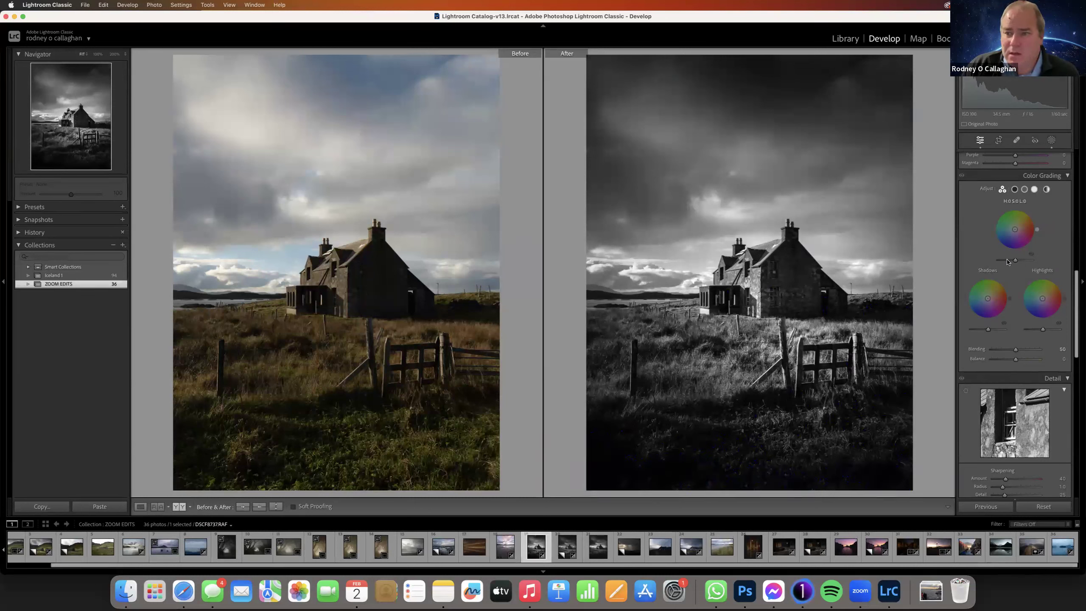
scroll(1076, 287, "up", 1)
scroll(1077, 288, "up", 5)
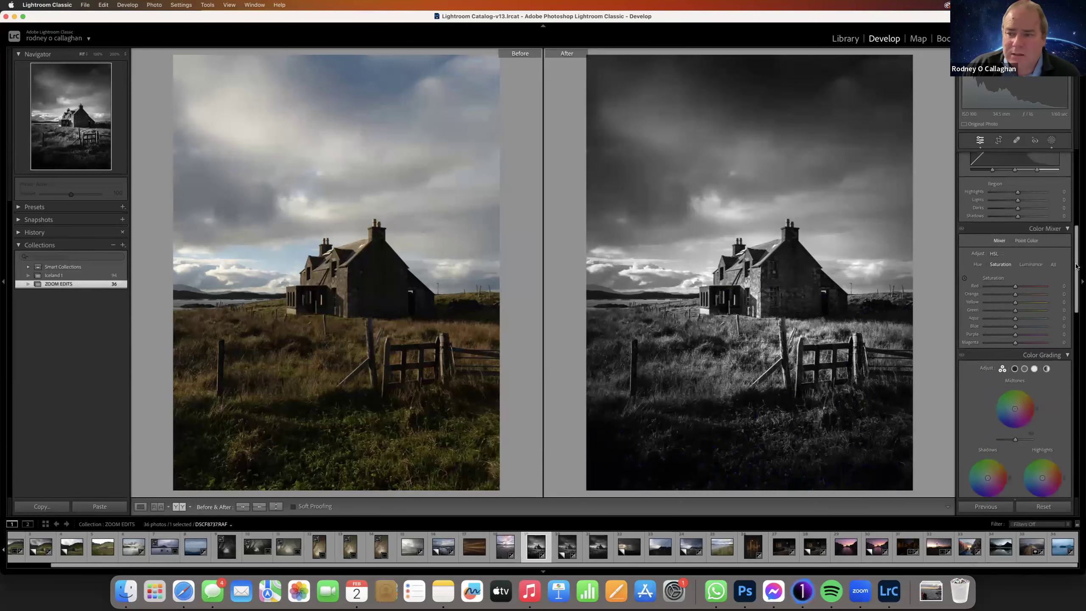
- Return to the single-photo view and lift the tone curve's Shadows to +6
left_click(141, 507)
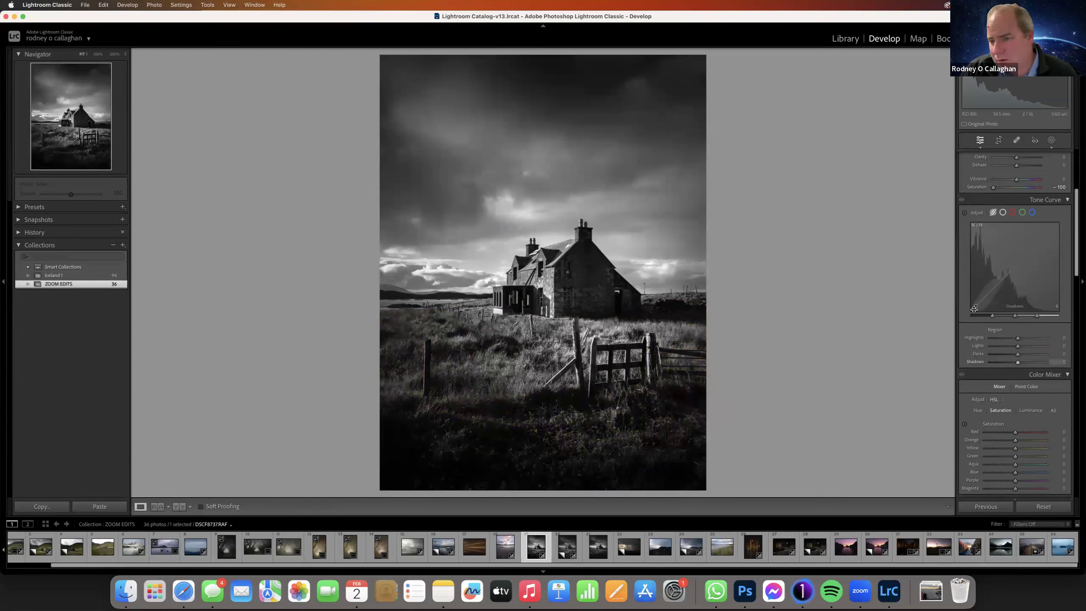
left_click_drag(996, 278, 996, 267)
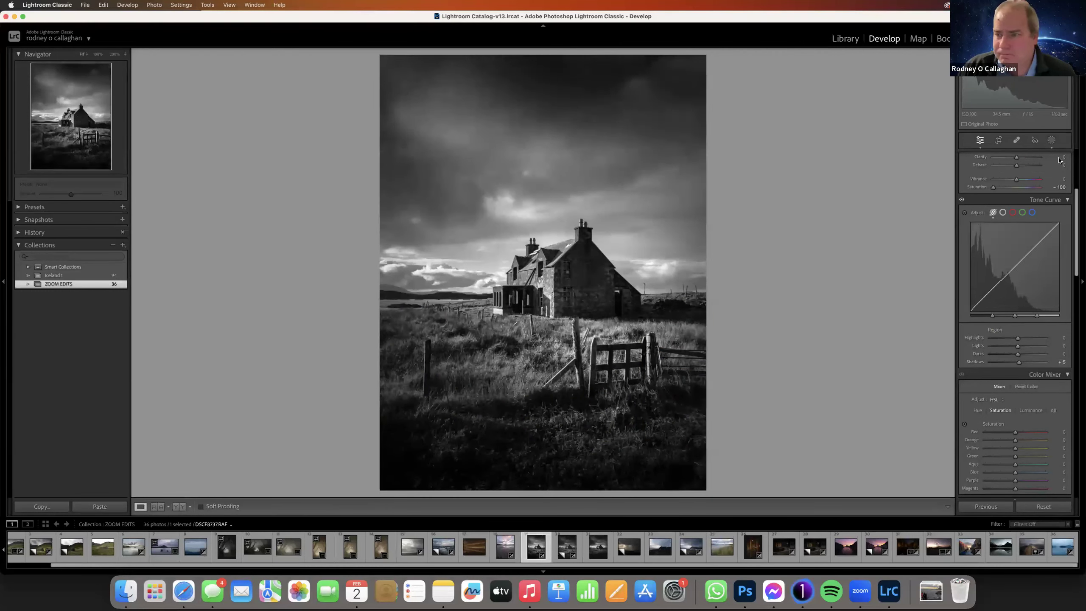
- Add a radial gradient mask covering the whole photo, lift the dark end of its point curve, anchor the lower and upper tones, and close masking
key("shift+w")
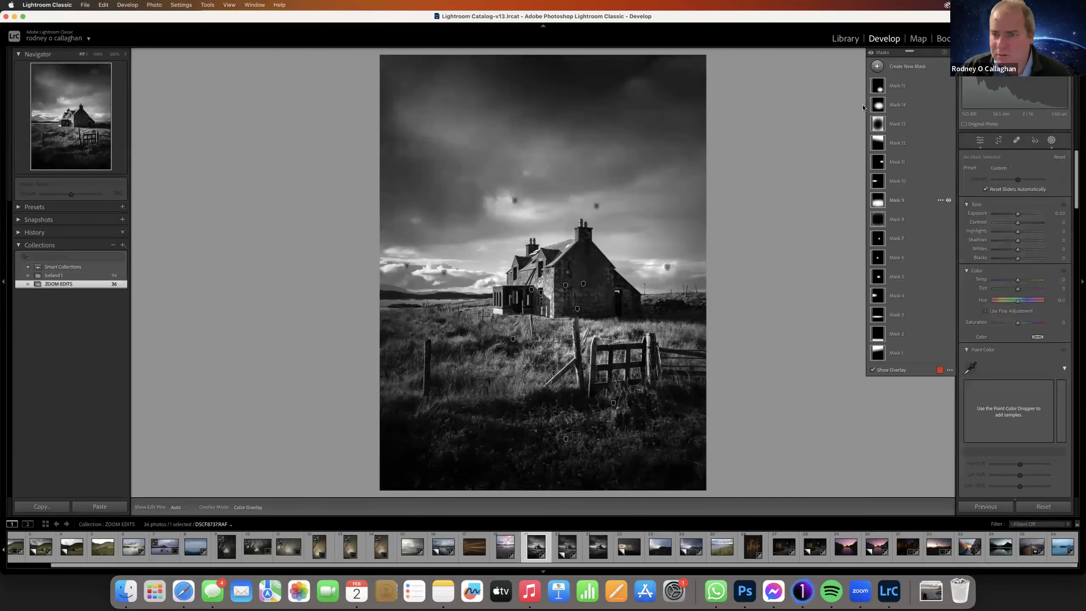
left_click(878, 65)
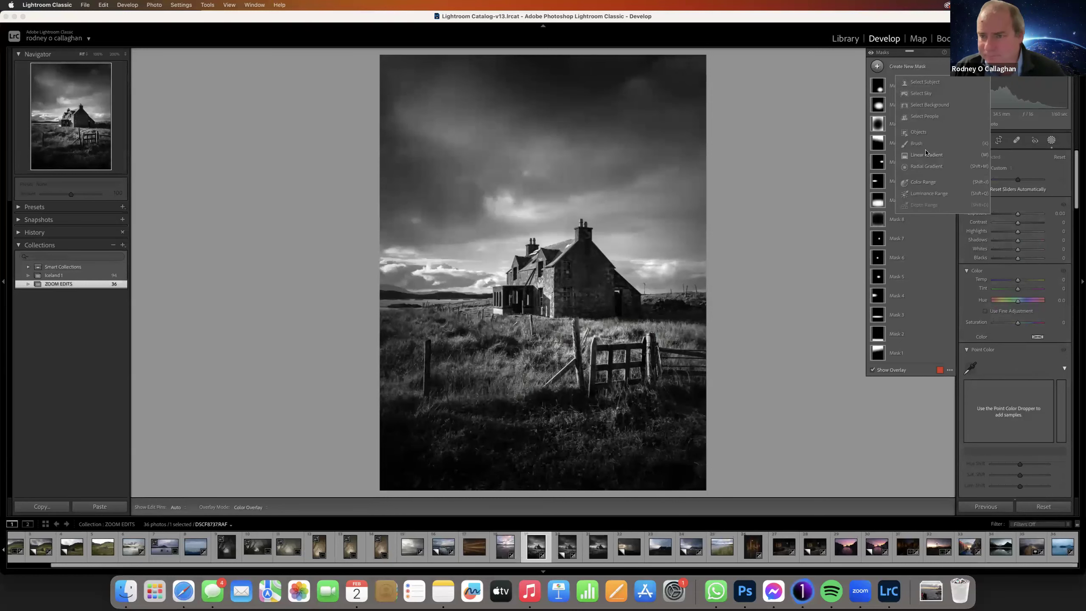
left_click(923, 166)
left_click_drag(513, 274, 770, 425)
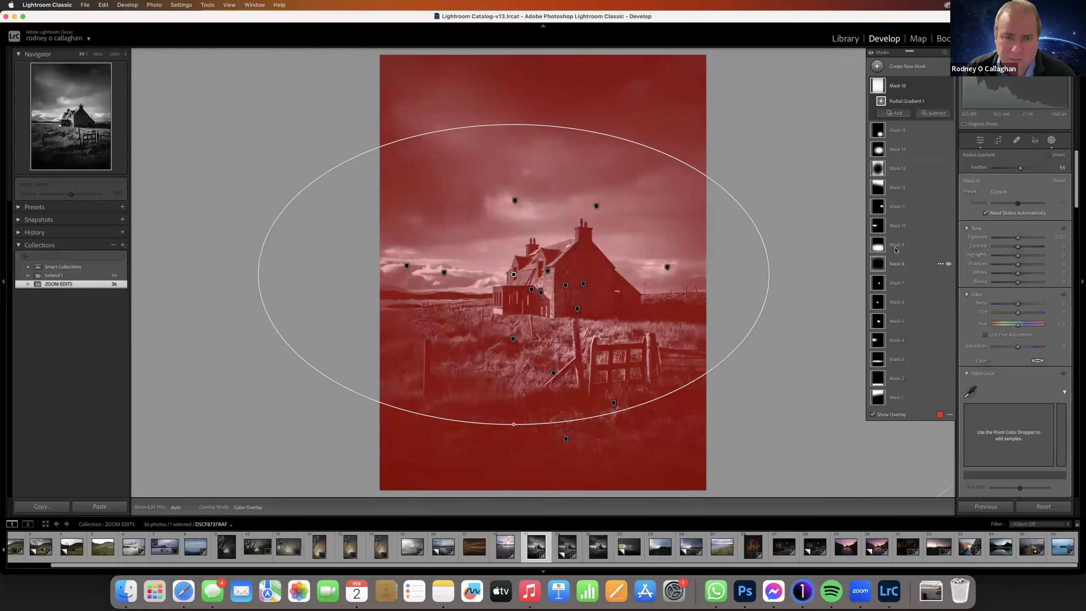
left_click_drag(1075, 189, 1079, 252)
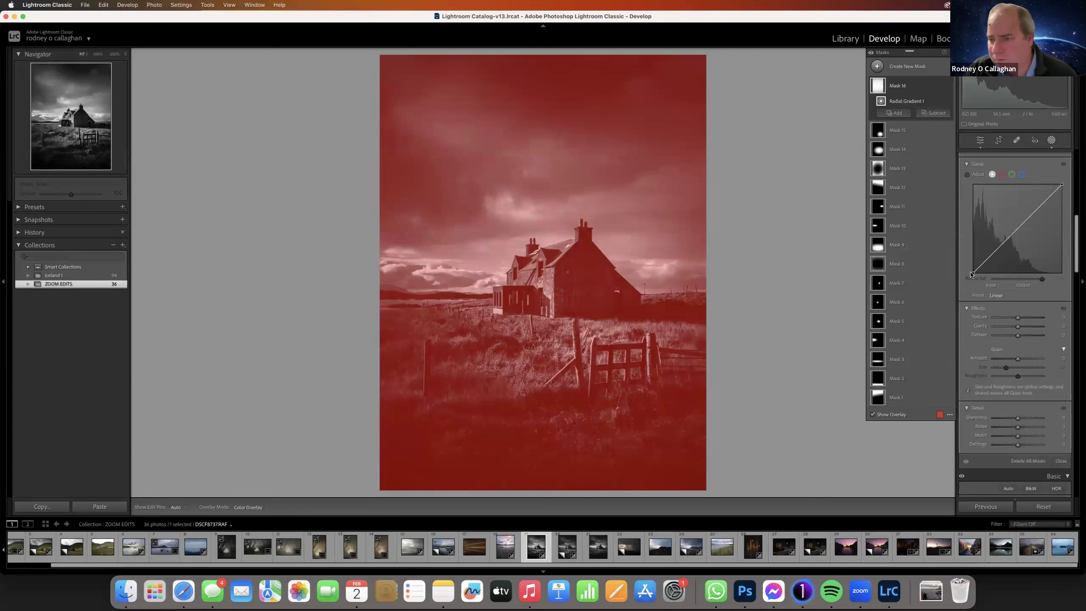
left_click_drag(974, 272, 994, 252)
left_click_drag(1039, 207, 1040, 206)
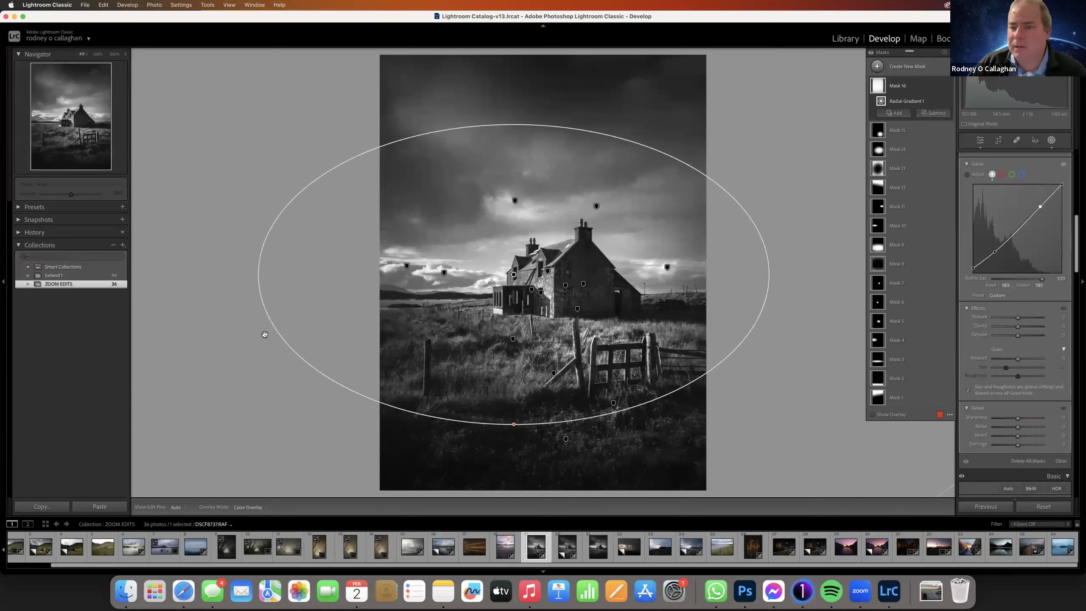
left_click(980, 140)
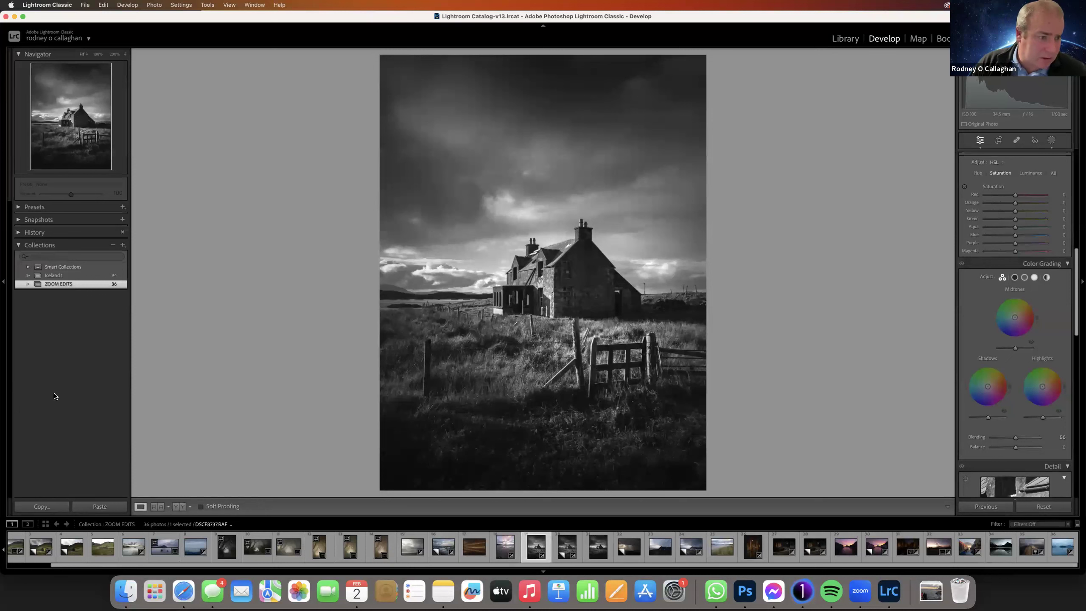
- Compare the photo's earlier history states with the final point curve update, ending on the latest state
left_click(19, 233)
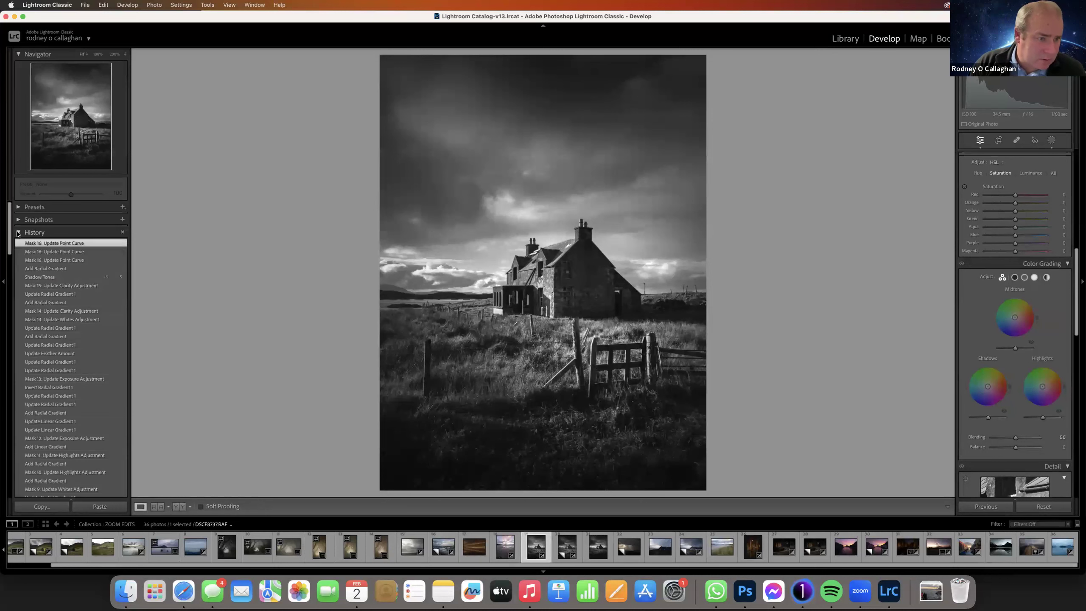
left_click(58, 253)
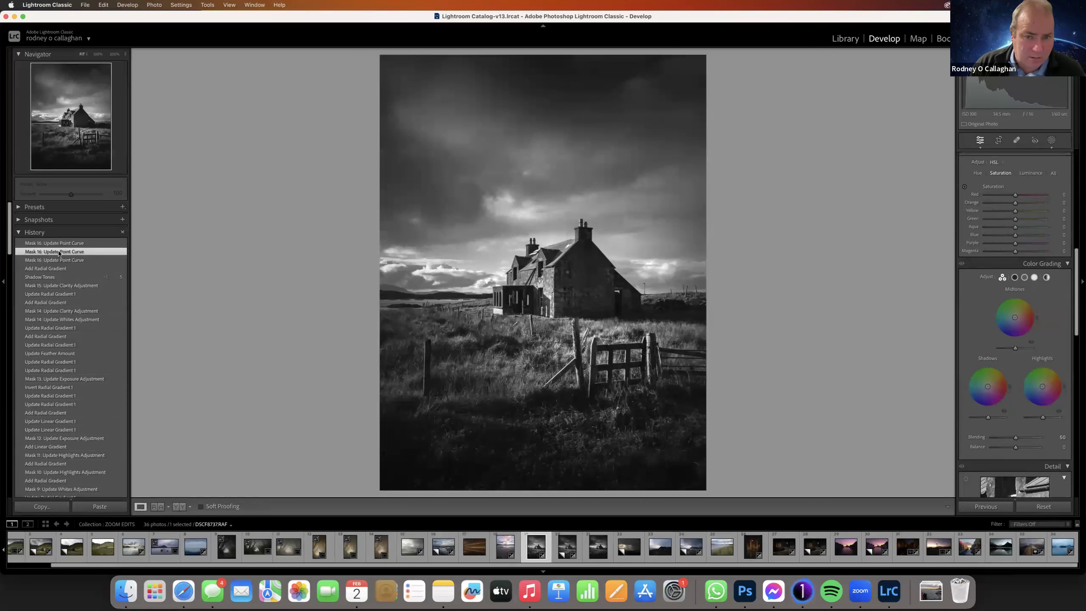
left_click(61, 260)
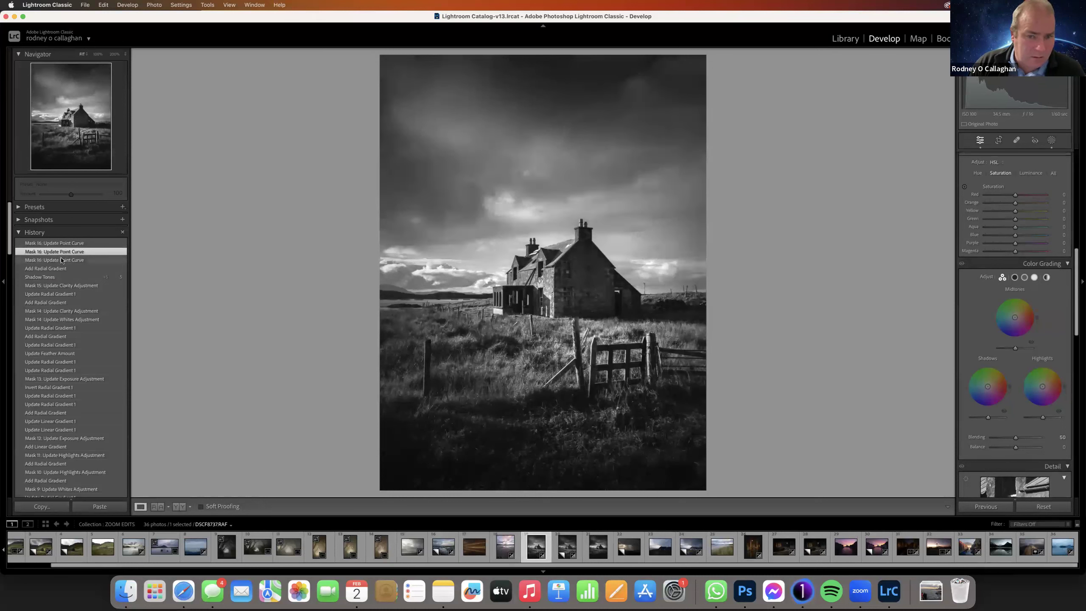
left_click(64, 268)
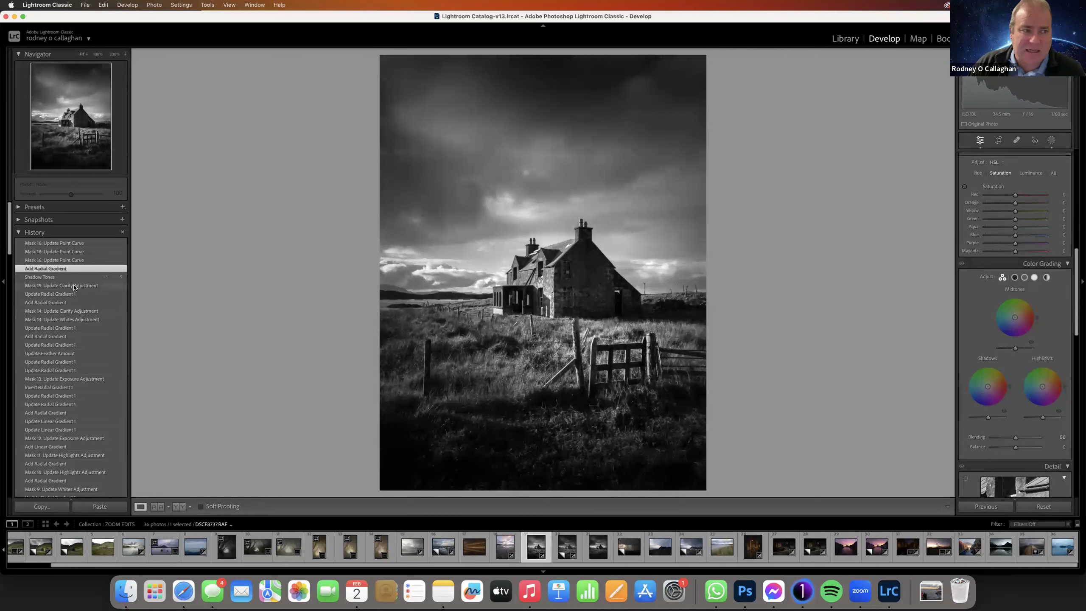
left_click(93, 243)
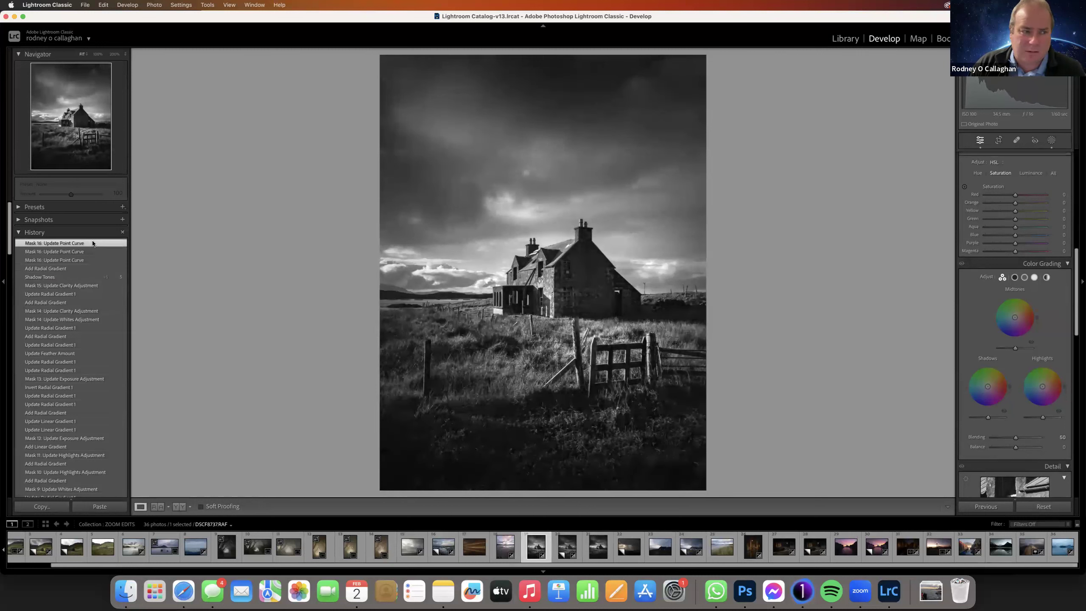
left_click(73, 277)
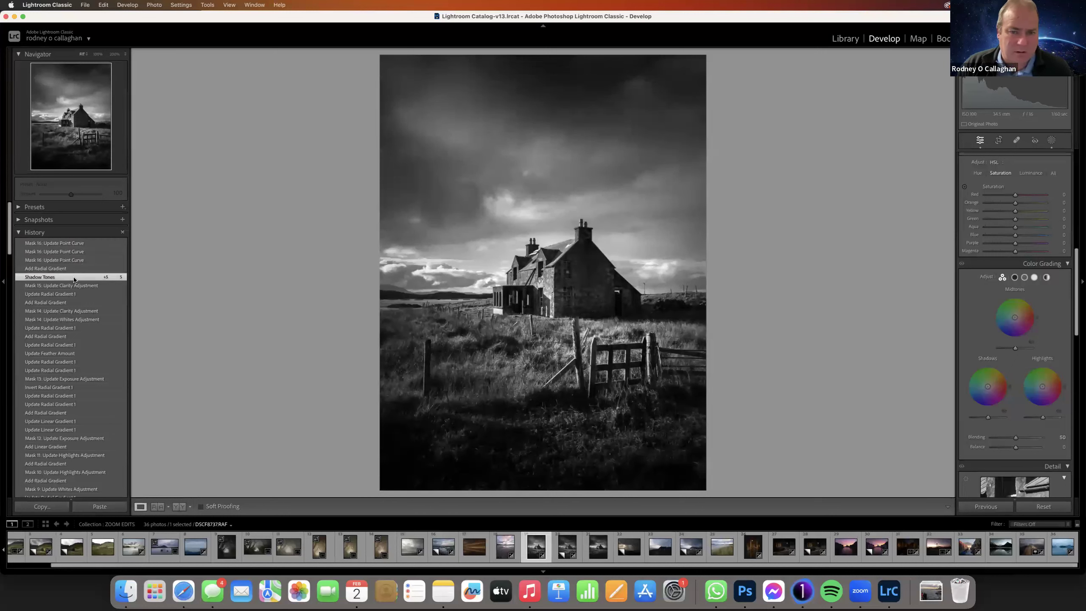
left_click(60, 243)
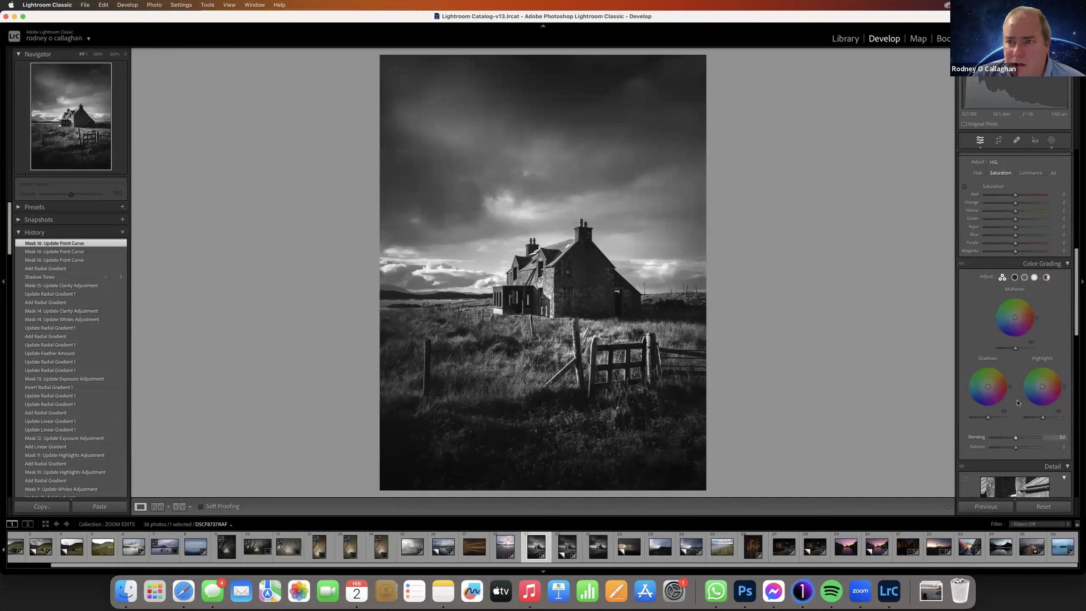
- Add a large radial gradient mask centred on the sky above the farmhouse, widen its feather to about 83, and lower its exposure to about -1.3
left_click(1051, 140)
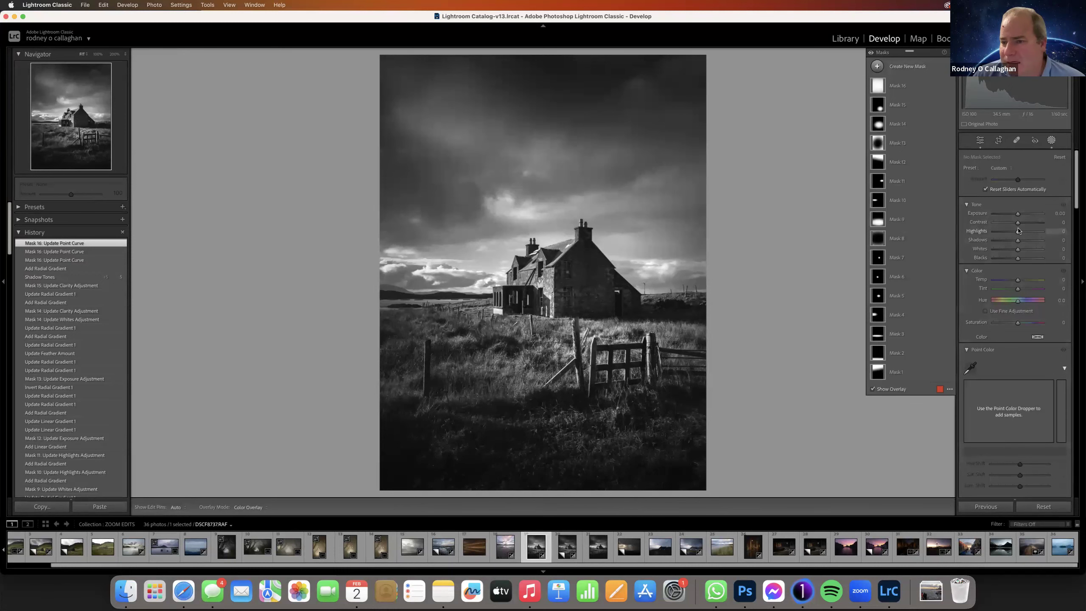
left_click(876, 66)
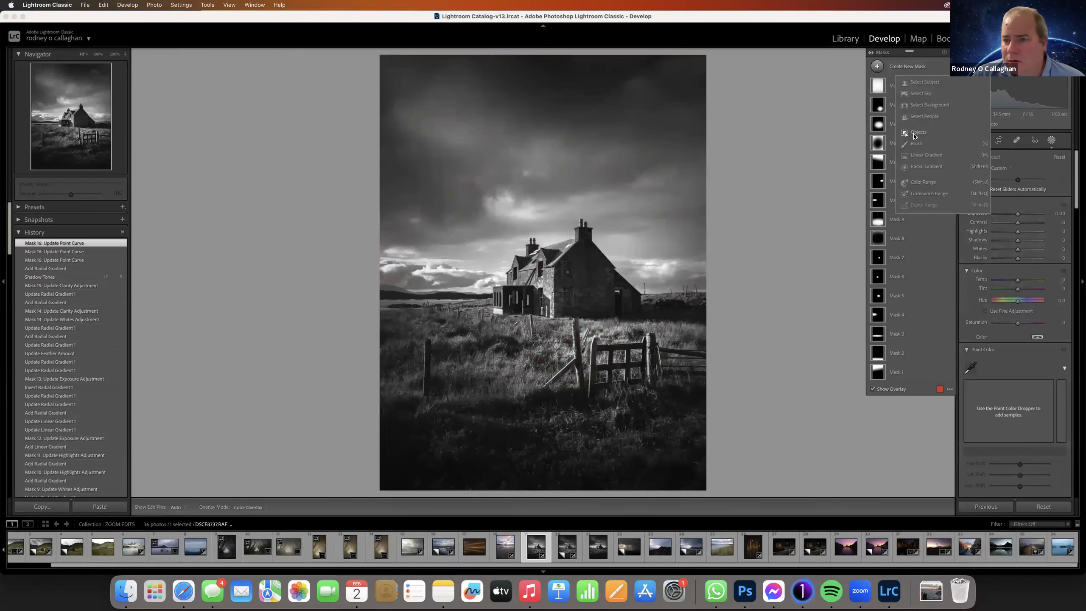
left_click(926, 166)
left_click_drag(533, 204, 781, 429)
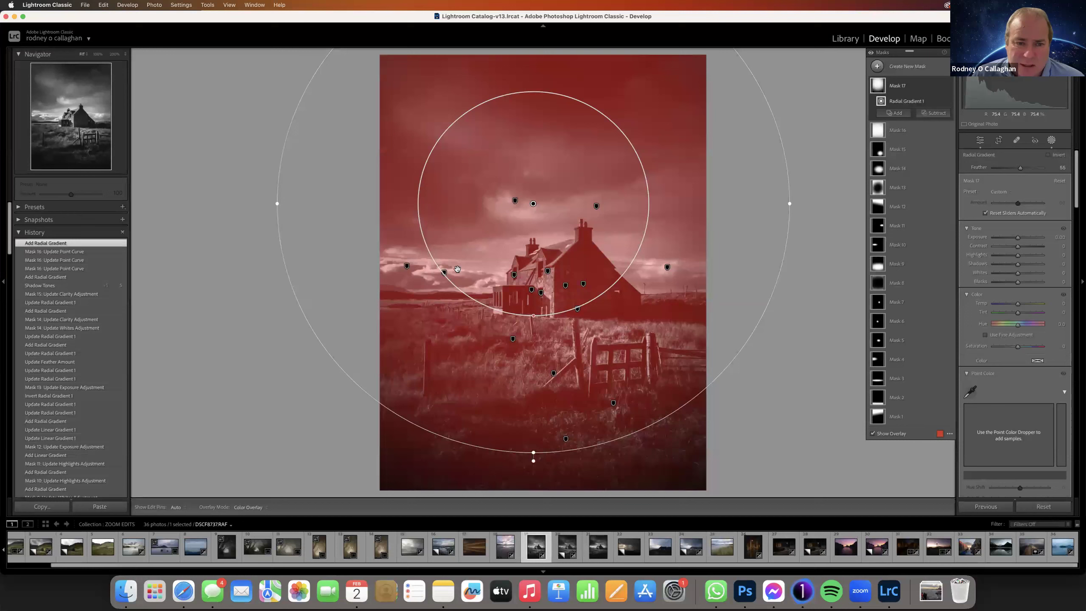
left_click_drag(533, 315, 534, 250)
left_click_drag(1017, 238, 1010, 238)
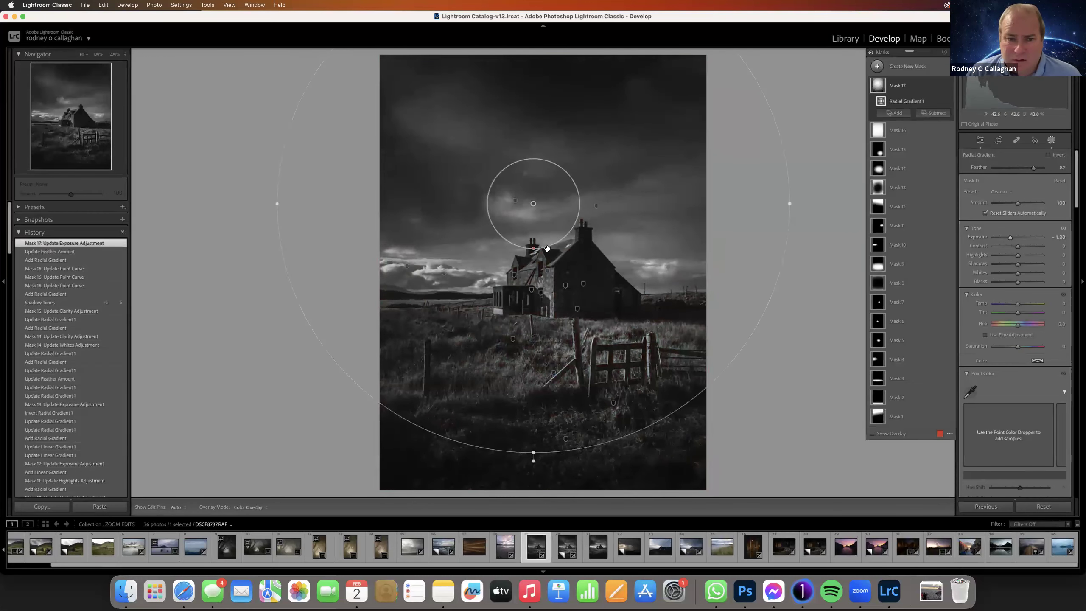
- Reduce the new radial mask's feather to about 65 and raise its exposure to about 1.8
left_click_drag(532, 260, 533, 297)
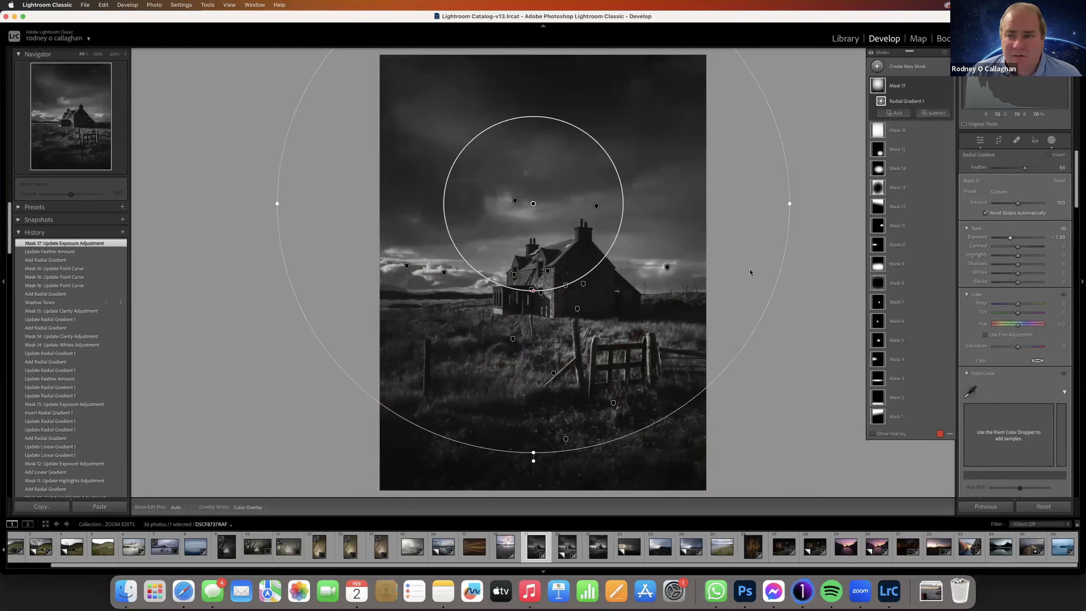
left_click_drag(1010, 238, 1030, 238)
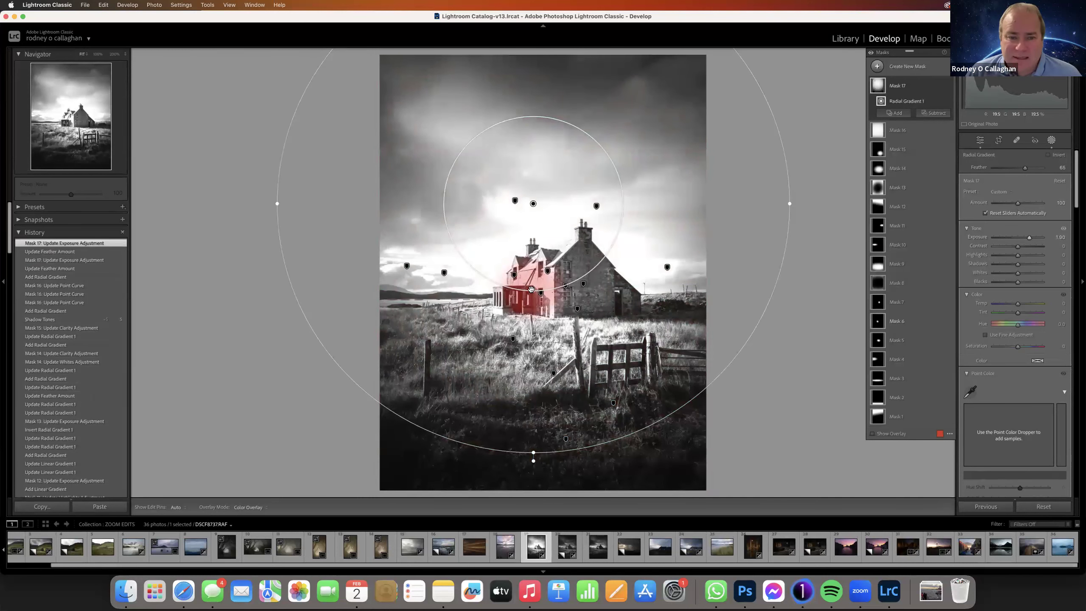
left_click(531, 291)
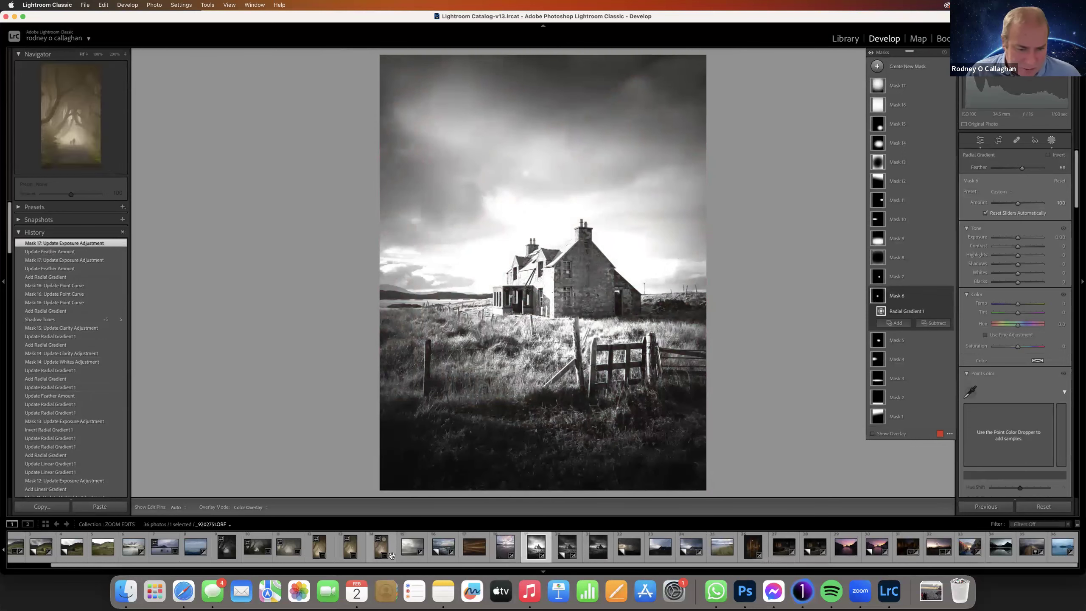
- Switch to the cloudy seascape photo with the headland tower and open its masking options
left_click(409, 552)
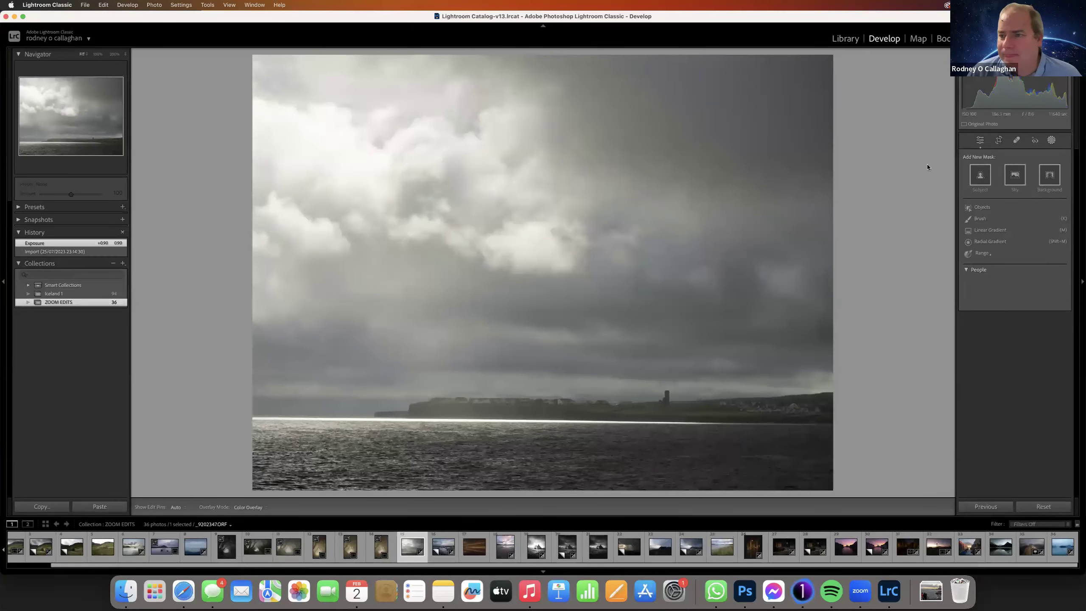
left_click(979, 141)
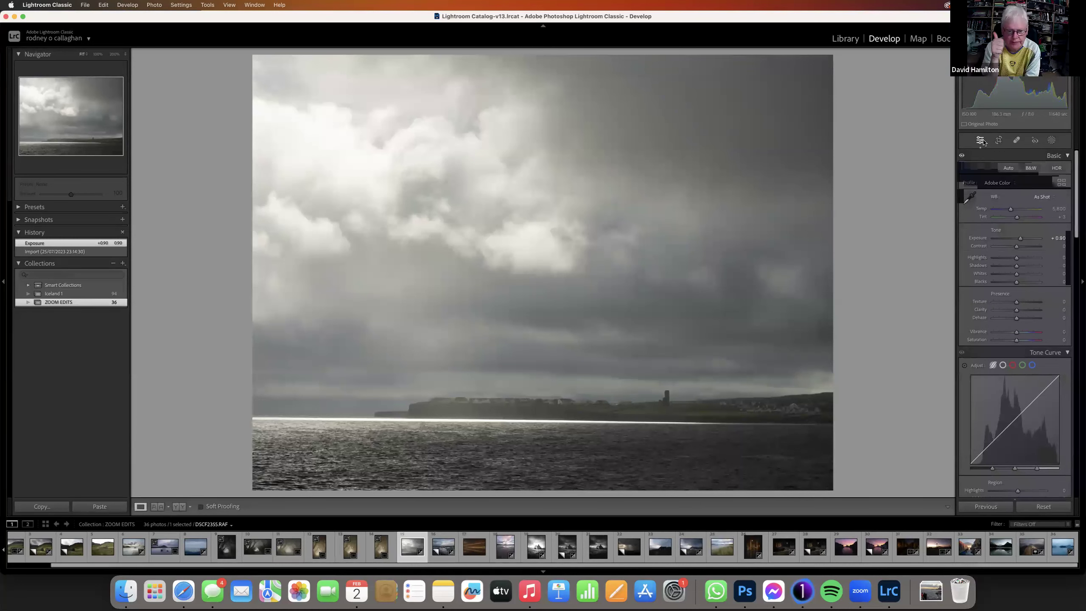
left_click(1051, 139)
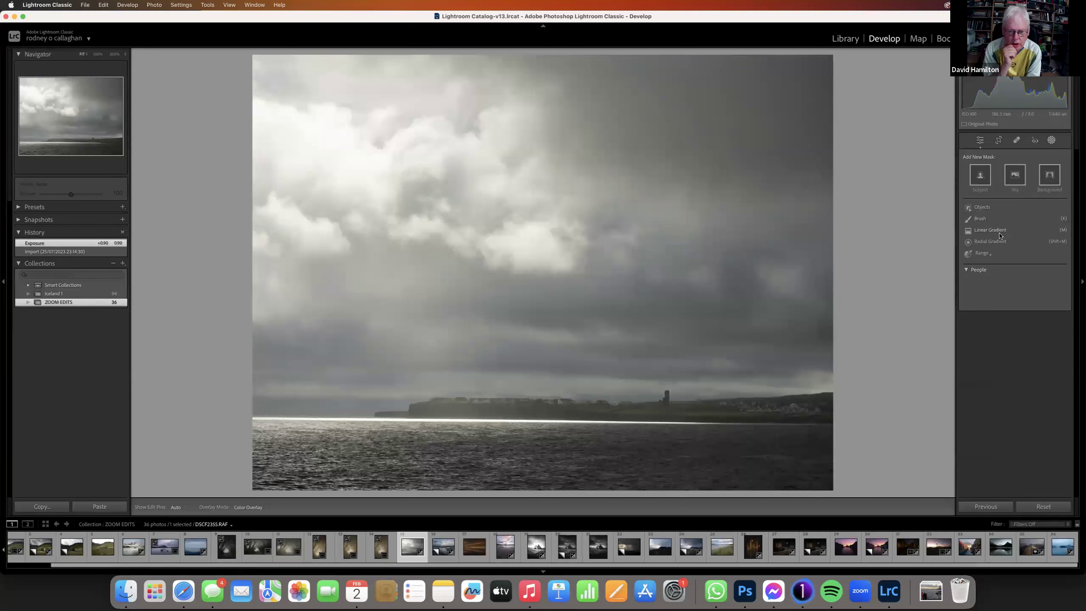
- Add a large radial gradient mask centred on the seascape's sky, raise its exposure to about 1.48, and vary the feather, ending at 64
left_click(1000, 246)
left_click_drag(515, 244, 700, 428)
left_click_drag(504, 179, 520, 203)
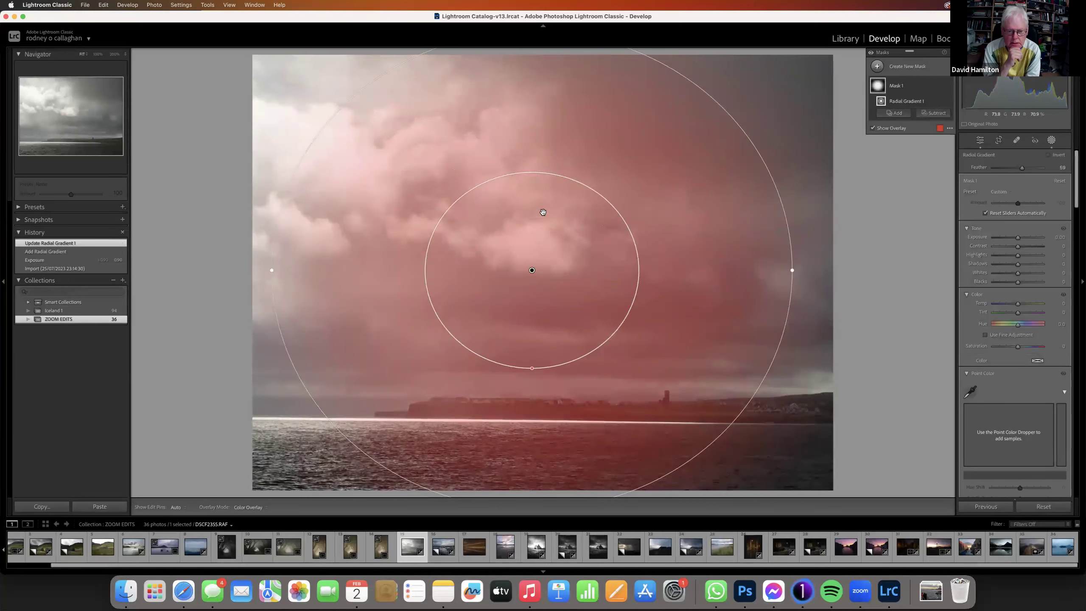
left_click_drag(1018, 239, 1027, 238)
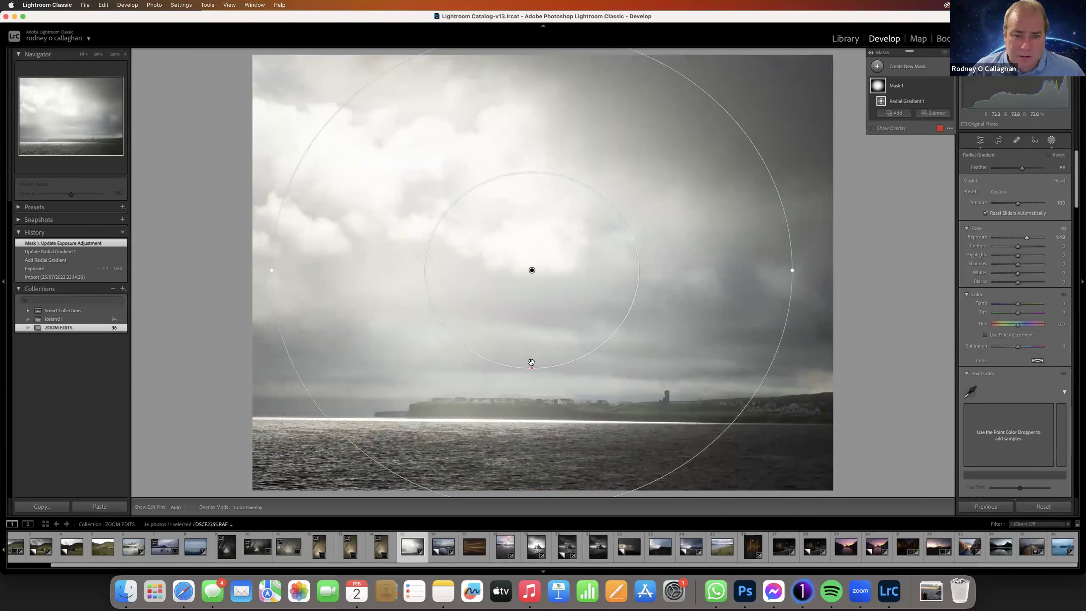
left_click_drag(531, 366, 520, 497)
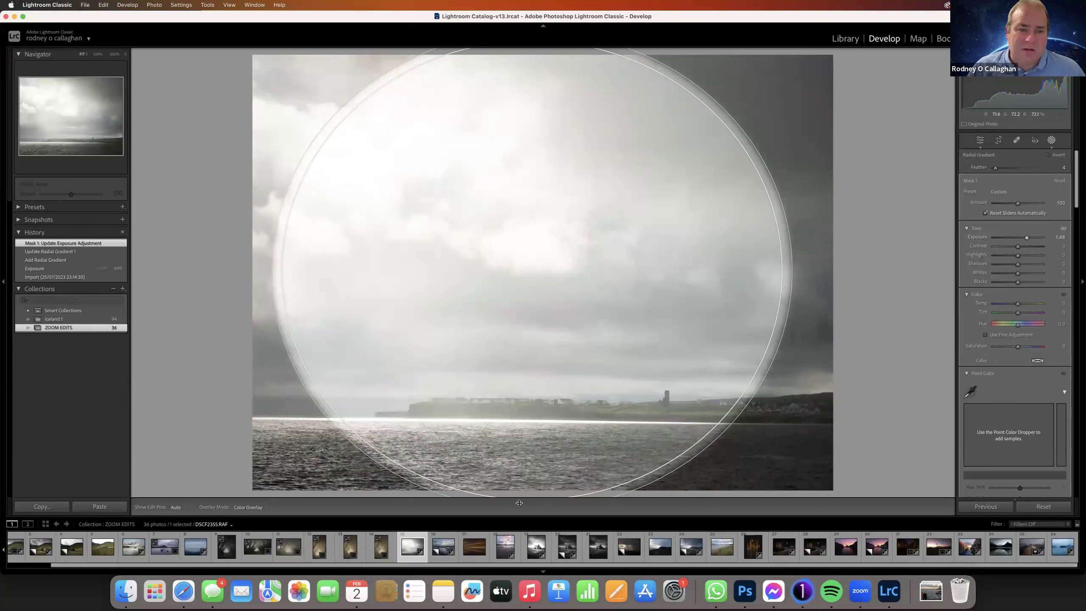
left_click_drag(520, 503, 532, 356)
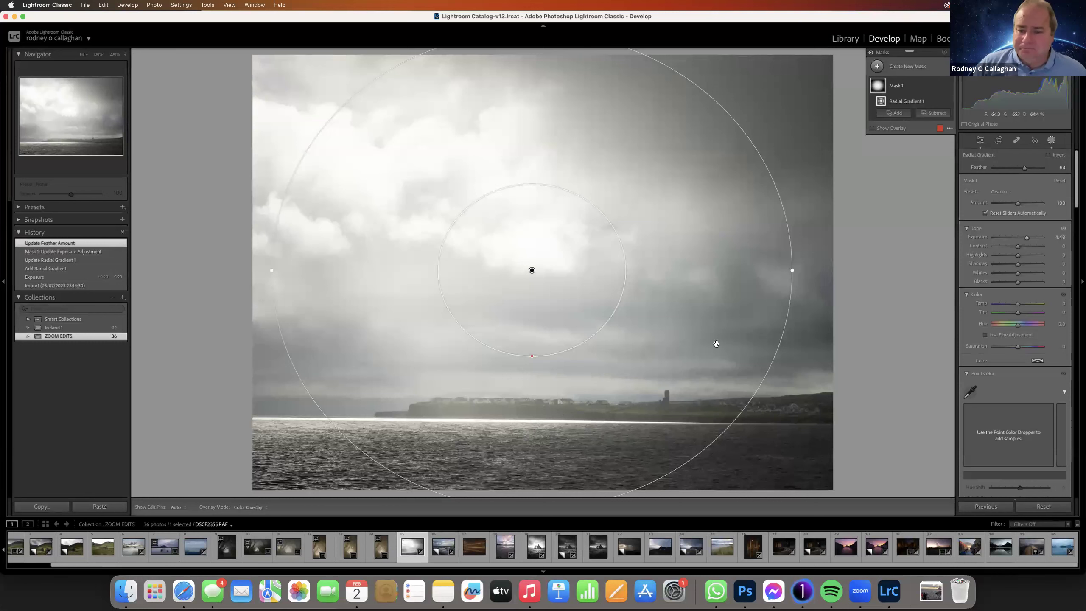
- Reset all of the seascape's adjustments, and set its overall Whites to -26 and Shadows to +96
left_click(1039, 508)
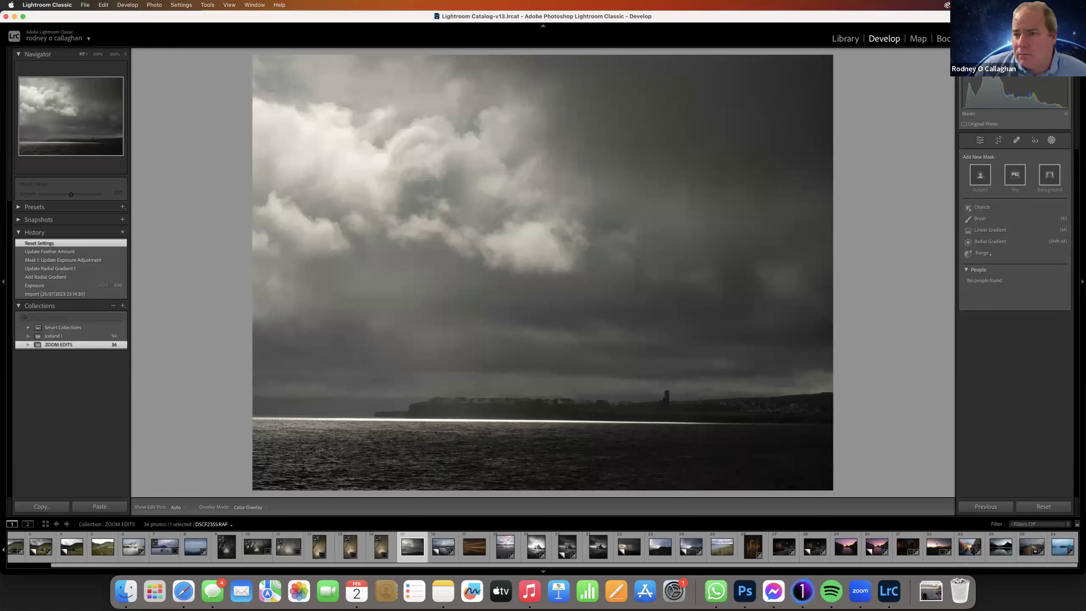
left_click(981, 141)
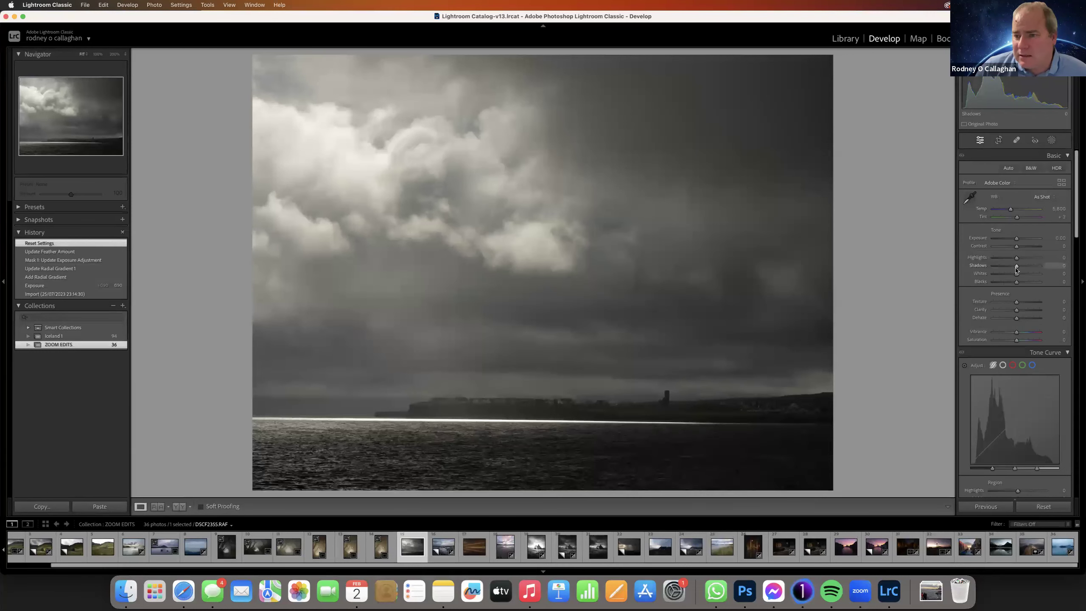
left_click_drag(1016, 273, 1039, 273)
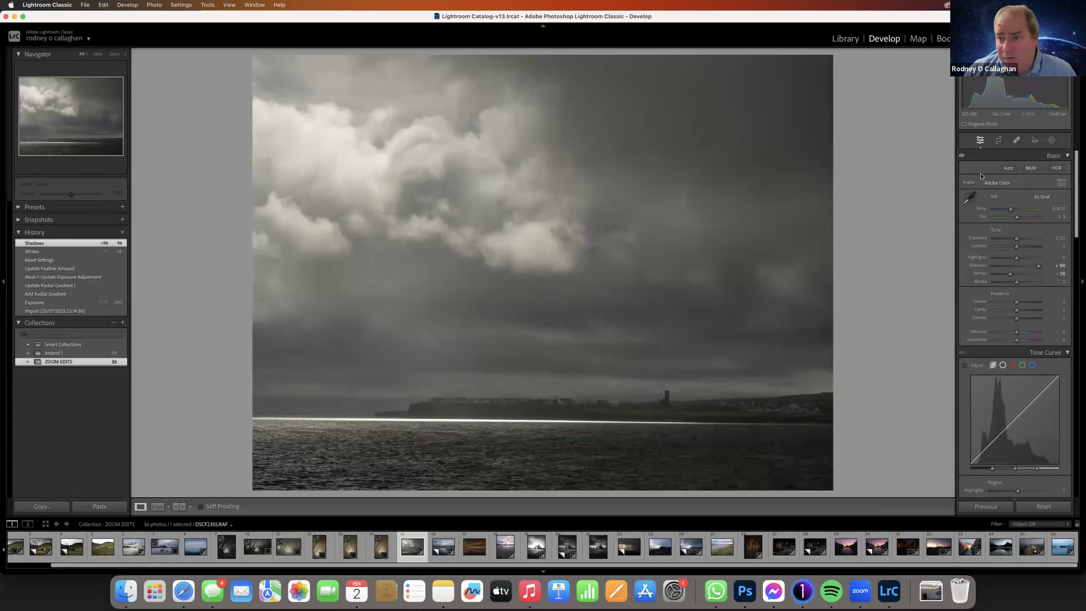
- Add a linear gradient mask over the sea up to the headland and raise its exposure to about 0.6
left_click(1051, 141)
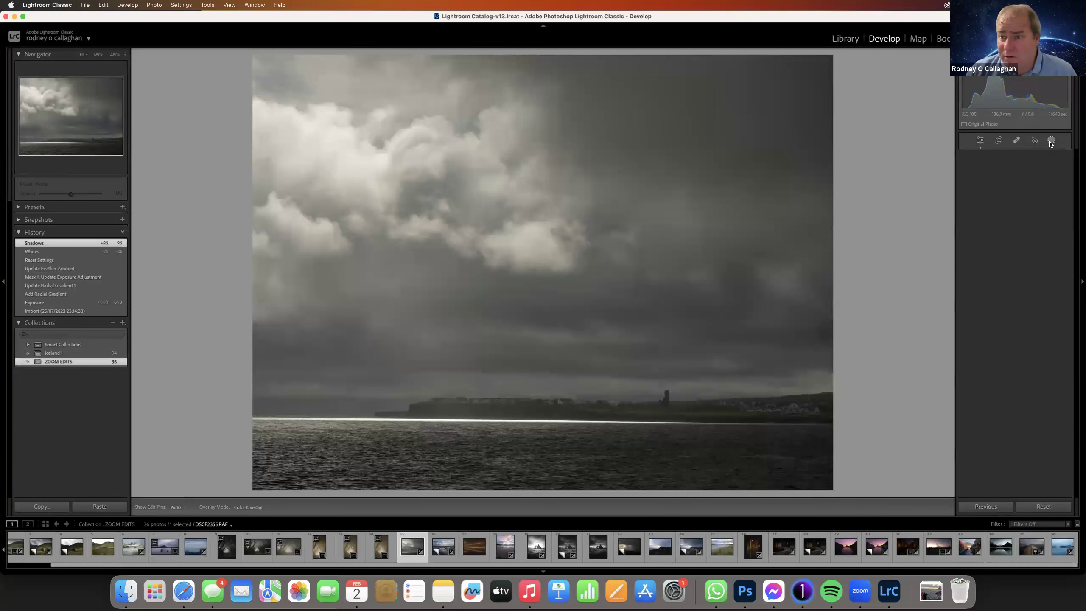
left_click(980, 141)
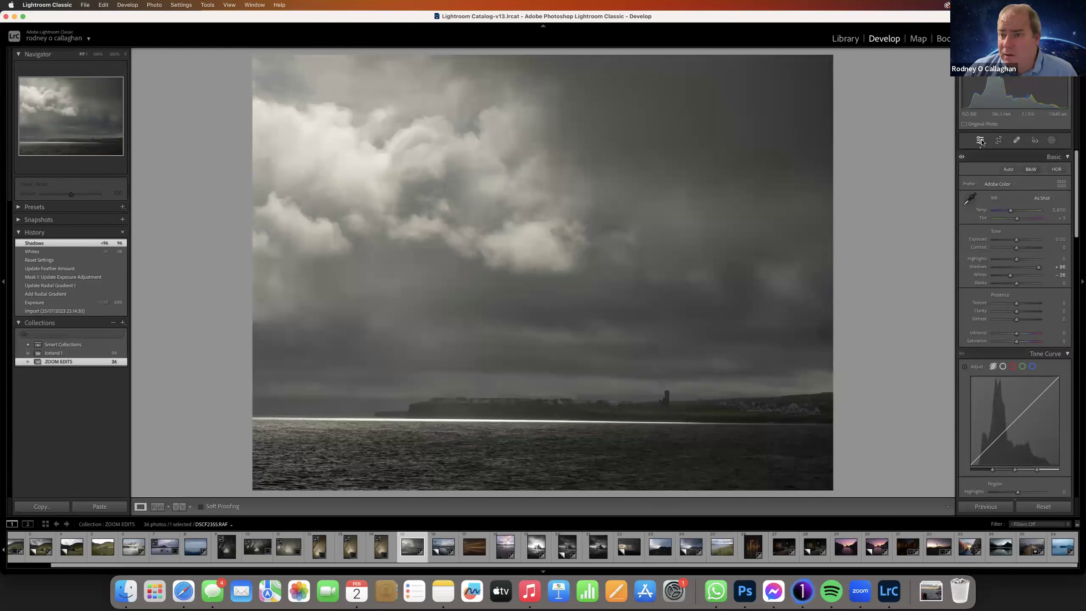
left_click(1051, 141)
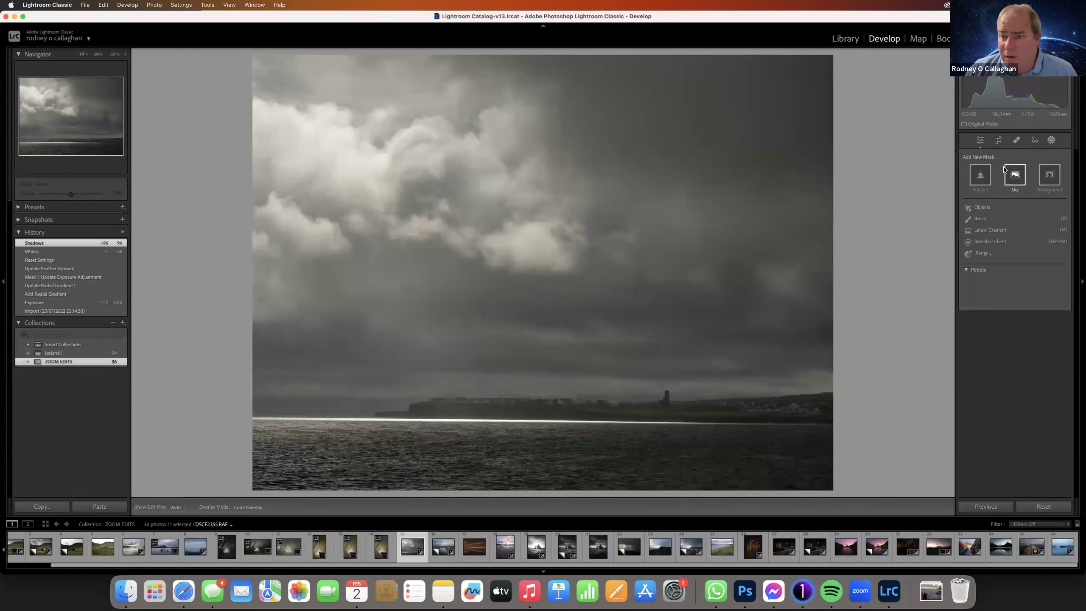
left_click(989, 231)
left_click_drag(556, 456, 556, 392)
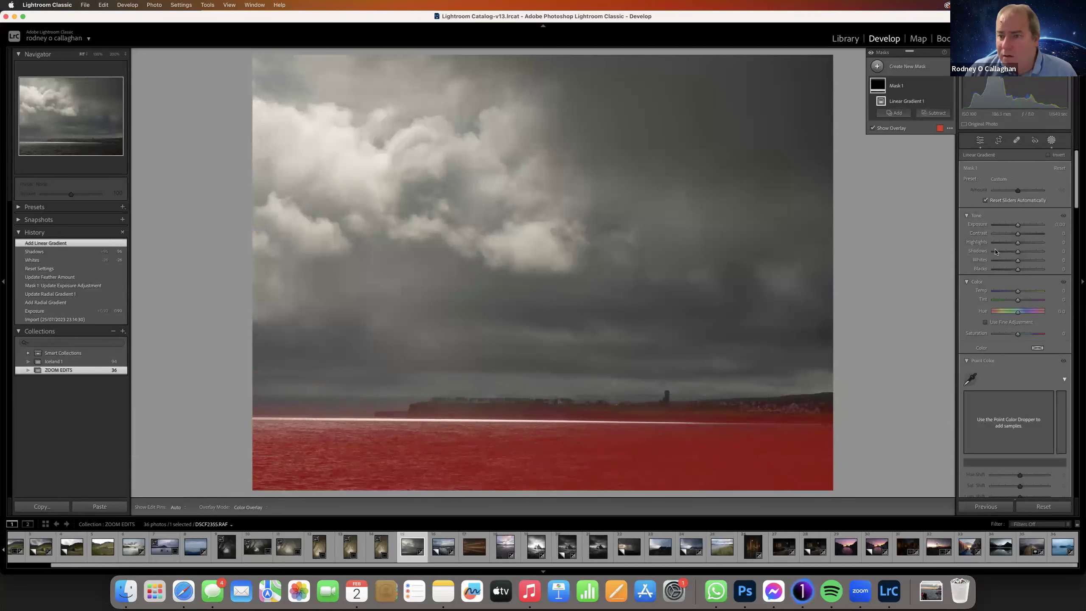
left_click_drag(1021, 226, 1022, 227)
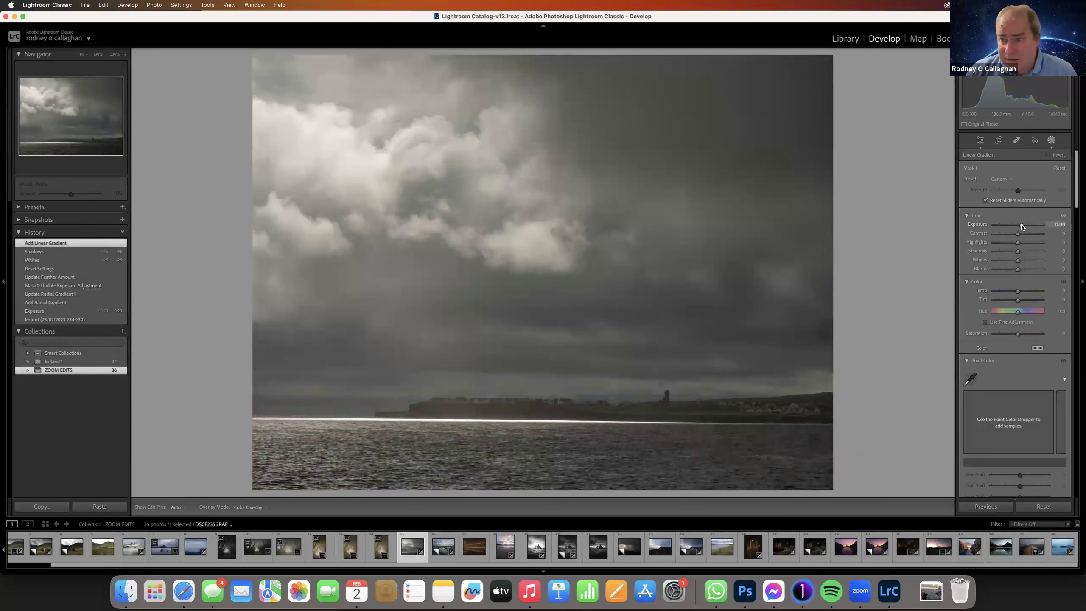
left_click_drag(1021, 226, 1021, 226)
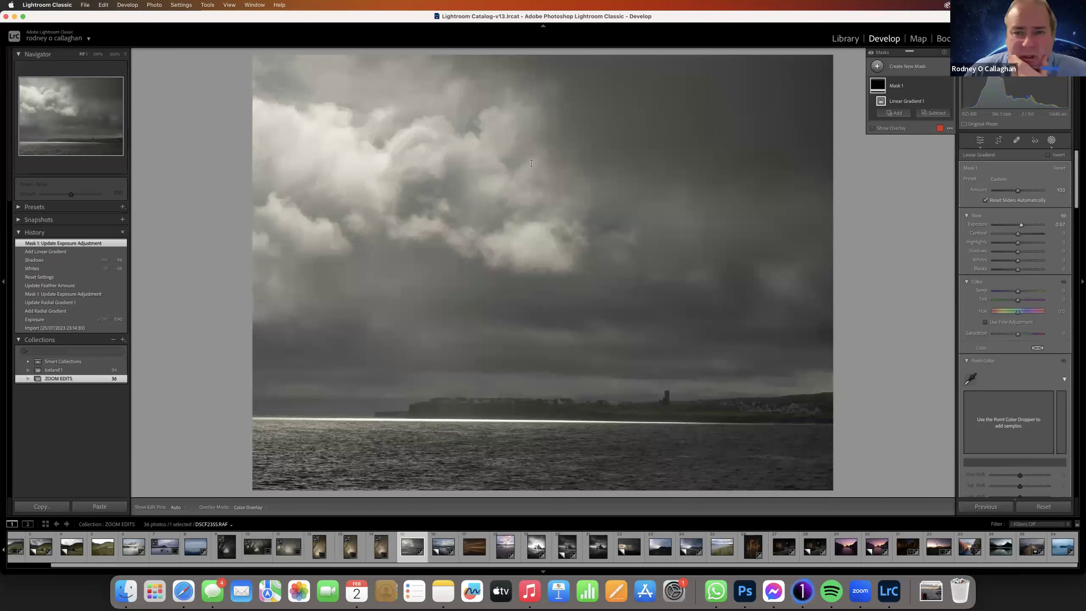
- Add a linear gradient mask fading from the upper sky down to the horizon and lower its highlights to about -28
mouse_move(374, 118)
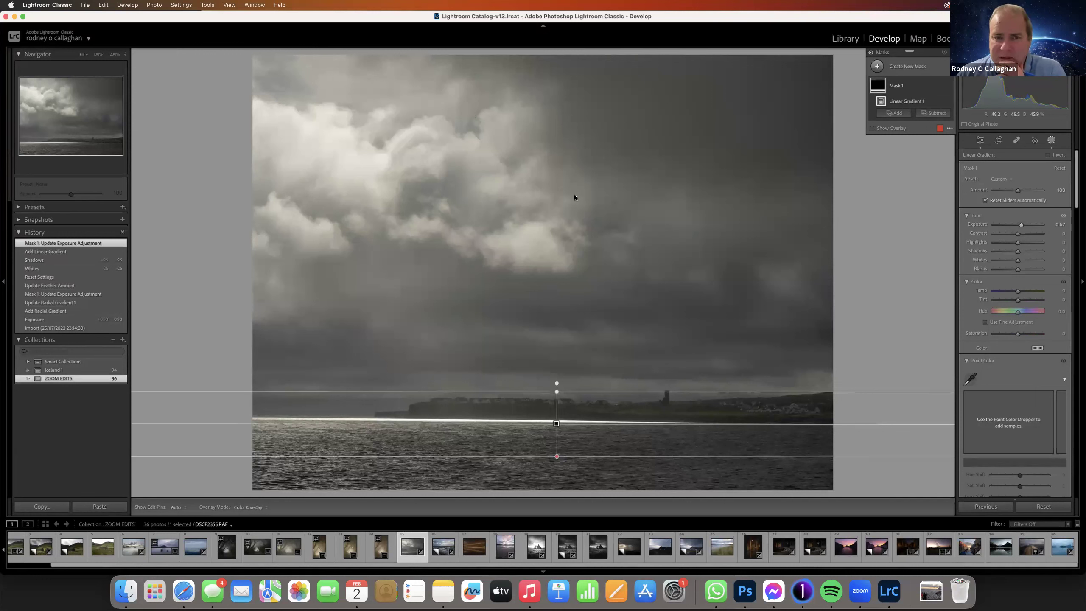
left_click(876, 66)
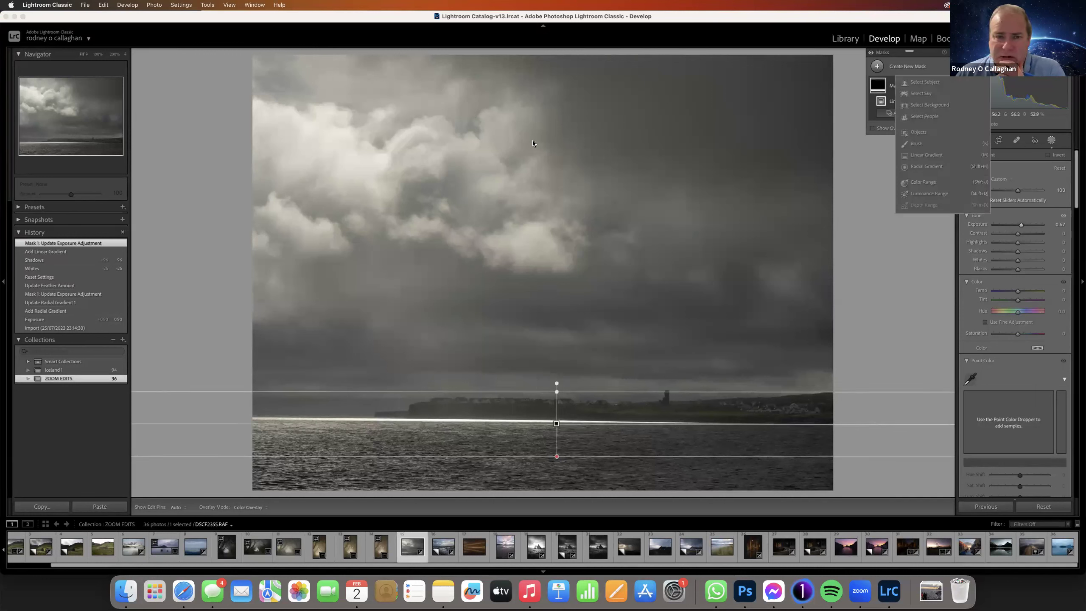
left_click(532, 141)
left_click(877, 65)
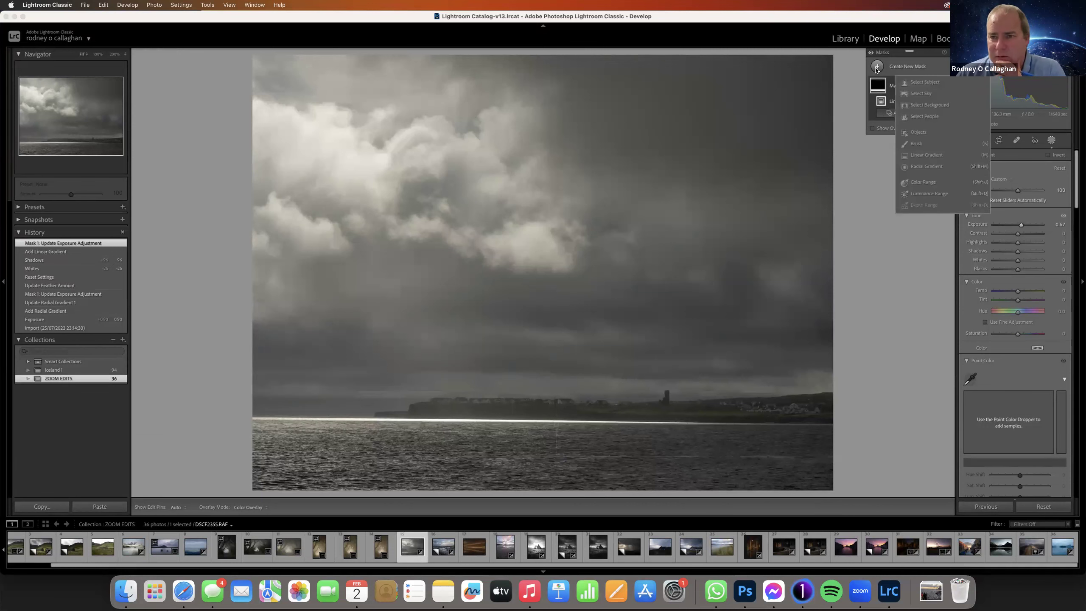
left_click(924, 156)
left_click_drag(540, 173, 537, 411)
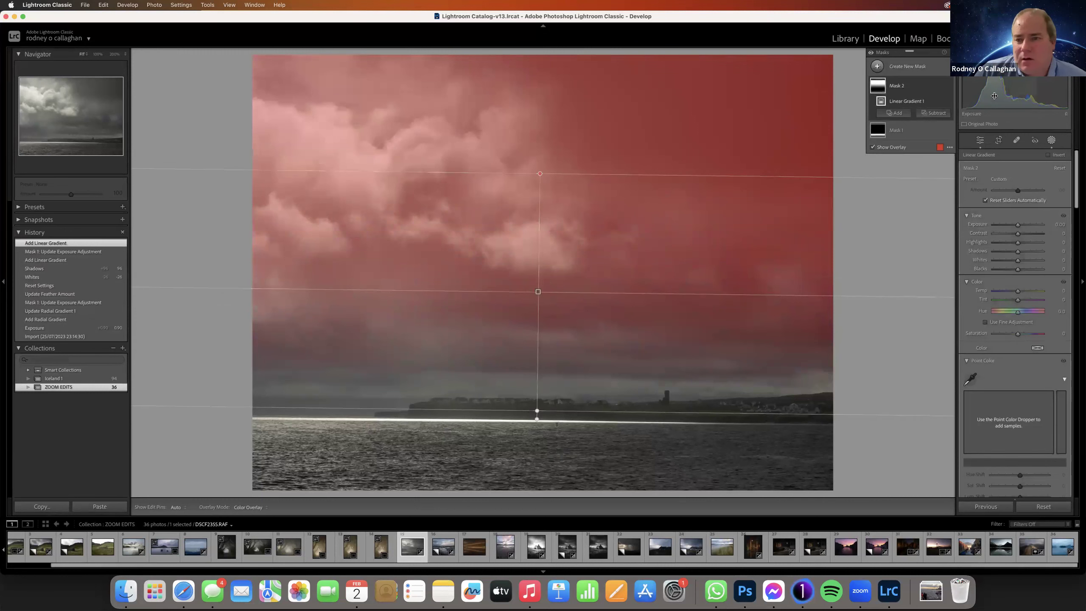
left_click(1018, 243)
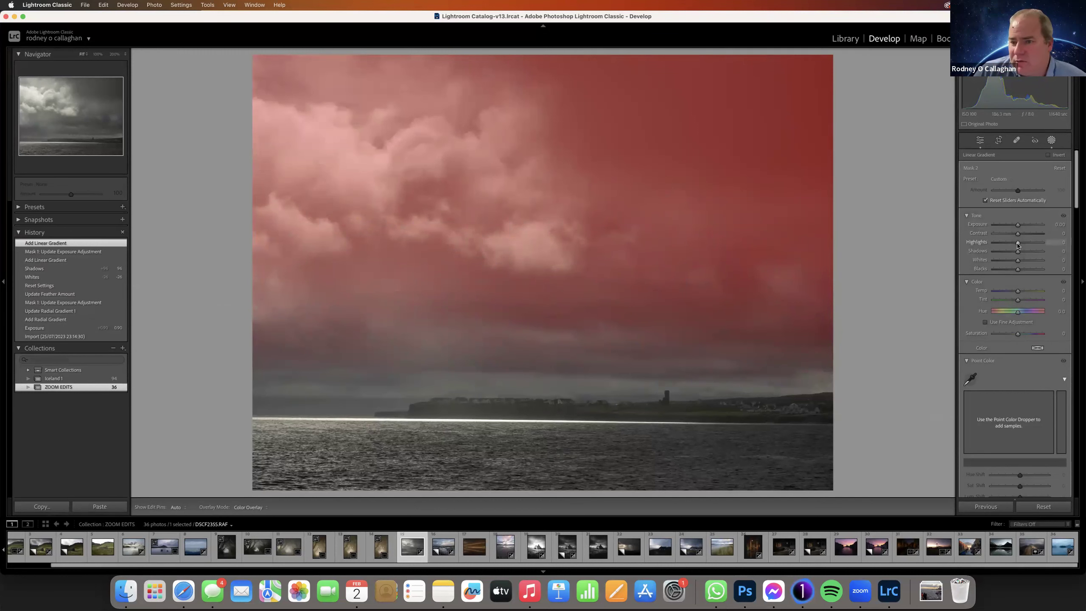
left_click_drag(1018, 245, 1010, 256)
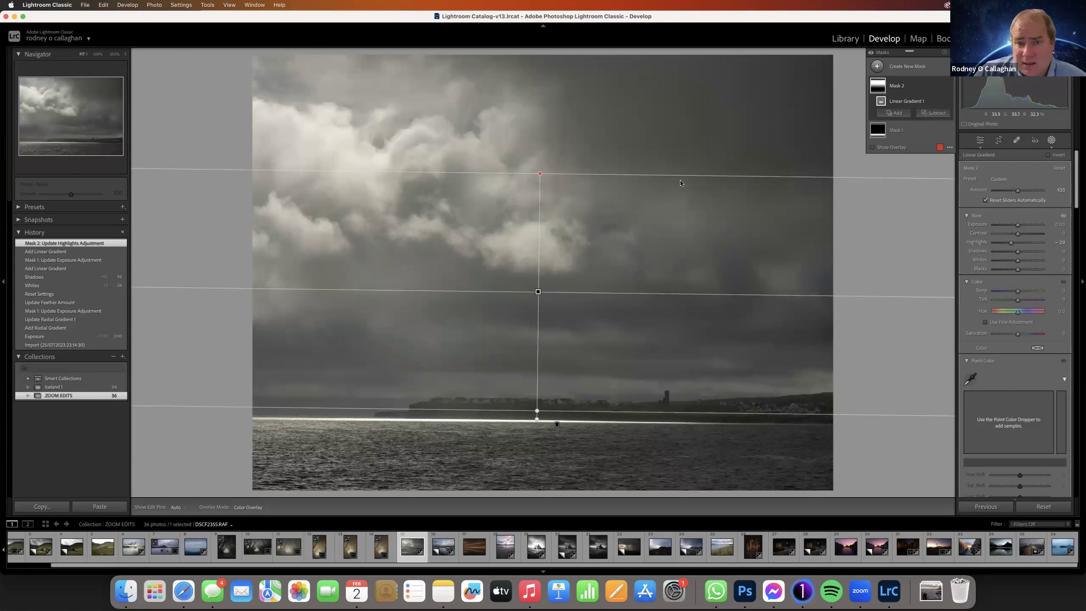
- Add a diagonal linear gradient mask over the dark upper-right sky and raise its whites to about 63
left_click(877, 67)
left_click(928, 154)
left_click_drag(714, 120, 603, 309)
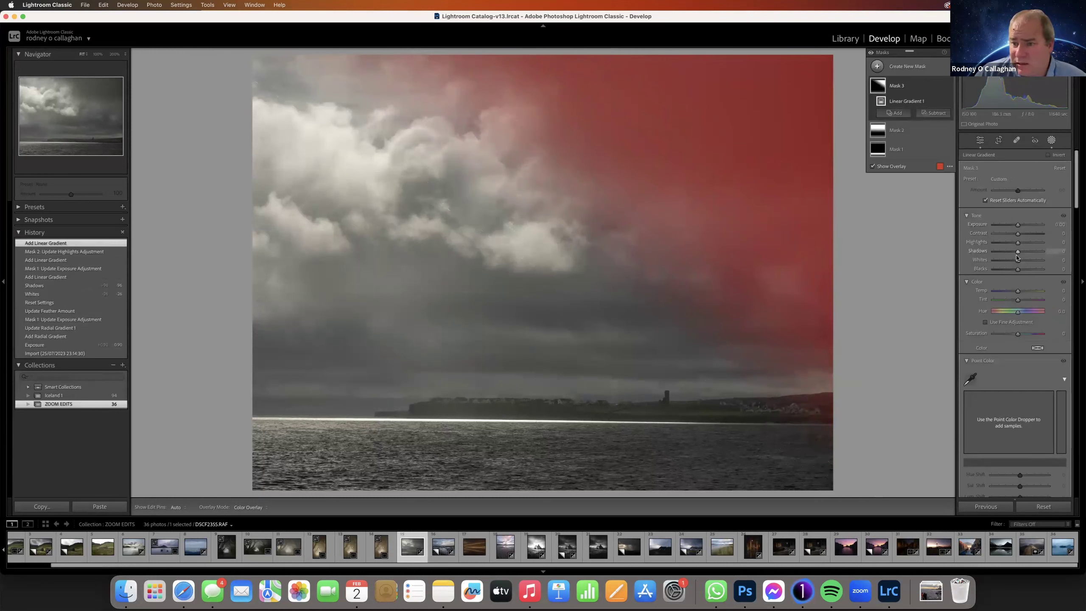
left_click_drag(1018, 259, 1034, 262)
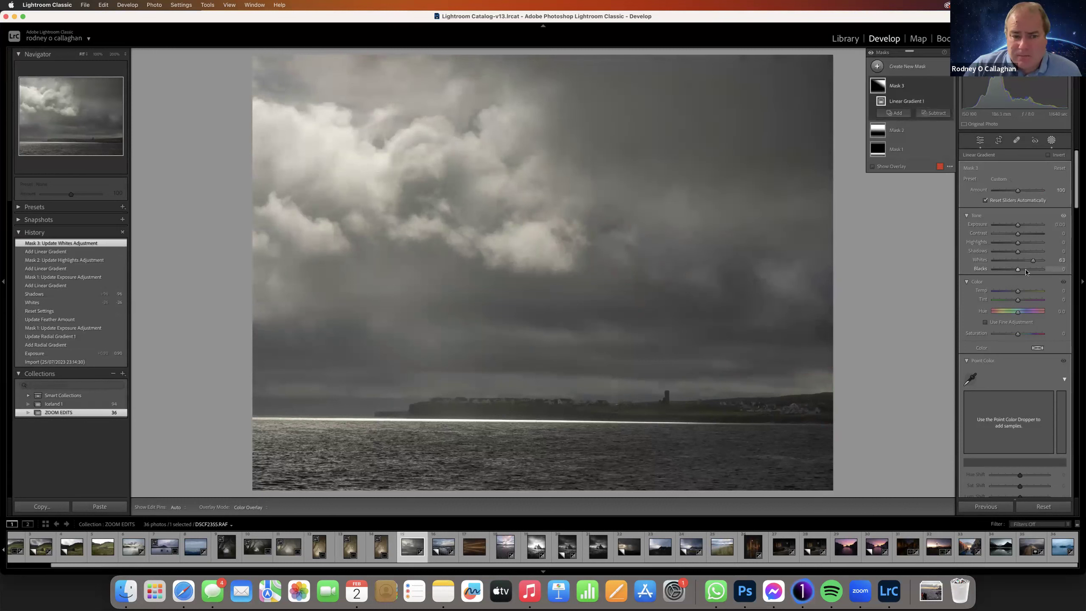
- Add a wide elliptical radial gradient mask across the lower-left sky, reaching down to the headland
left_click(876, 66)
left_click(926, 167)
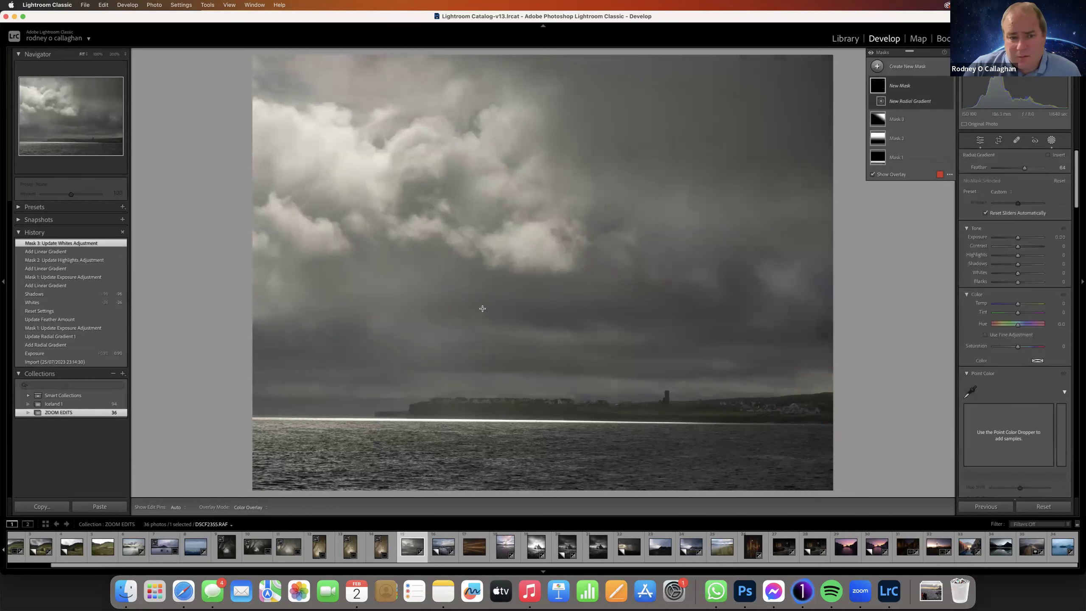
left_click_drag(390, 286, 742, 406)
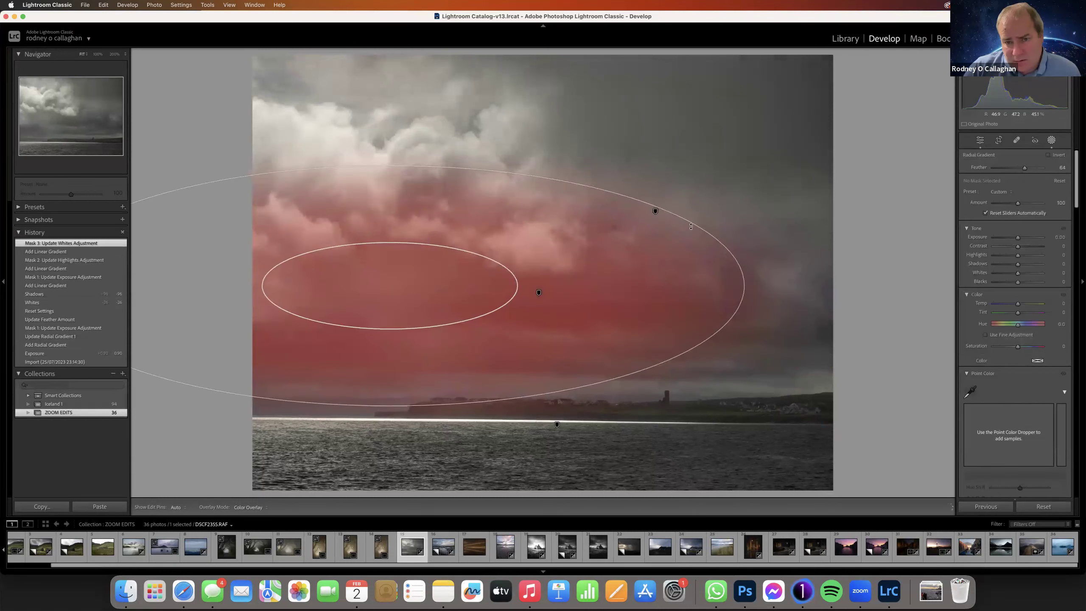
- Draw a large radial gradient mask over the sky, stretching and tilting it diagonally from the upper-left clouds down towards the headland
left_click_drag(569, 320, 648, 354)
left_click_drag(729, 426, 495, 295)
left_click_drag(574, 288, 851, 369)
left_click_drag(272, 72, 270, 64)
left_click_drag(816, 261, 819, 297)
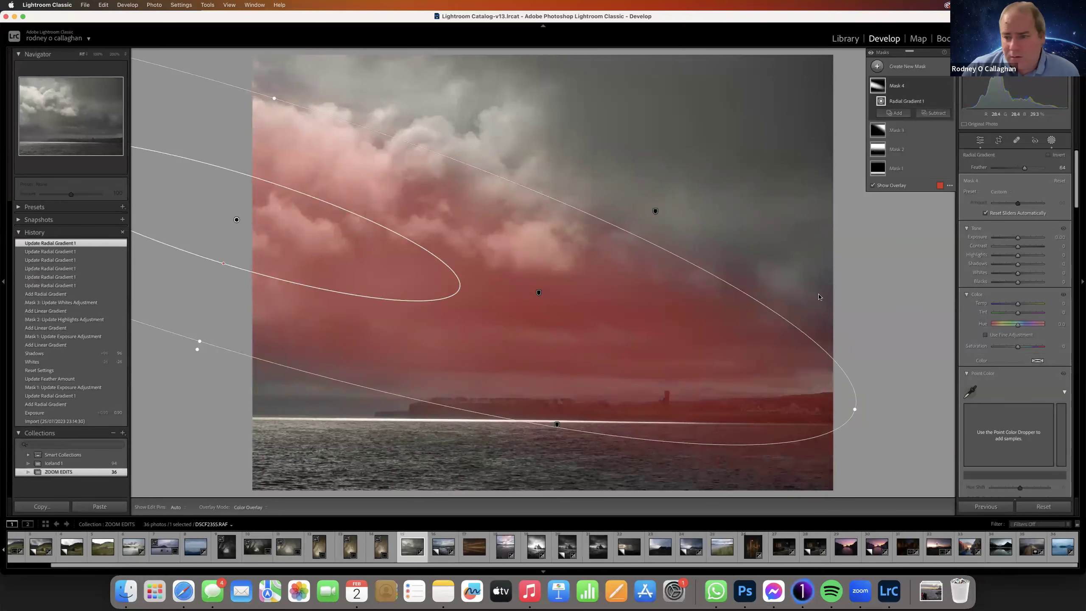
- Set the radial mask's Whites to 52 and reposition the gradient over the headland and the low clouds above it
left_click_drag(1018, 274, 1031, 276)
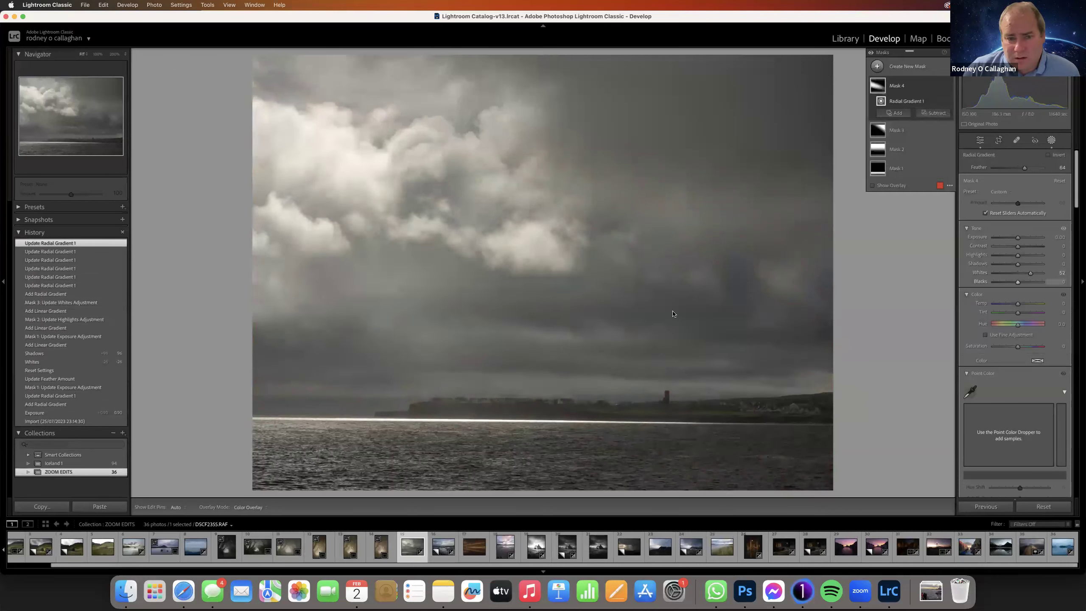
left_click_drag(460, 299, 782, 428)
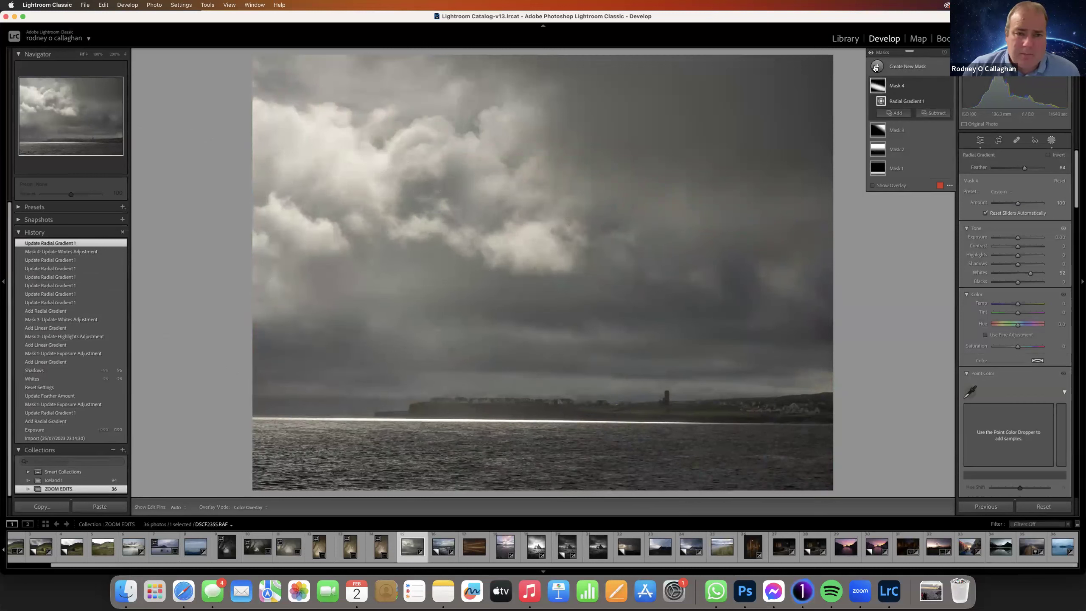
left_click_drag(611, 347, 684, 367)
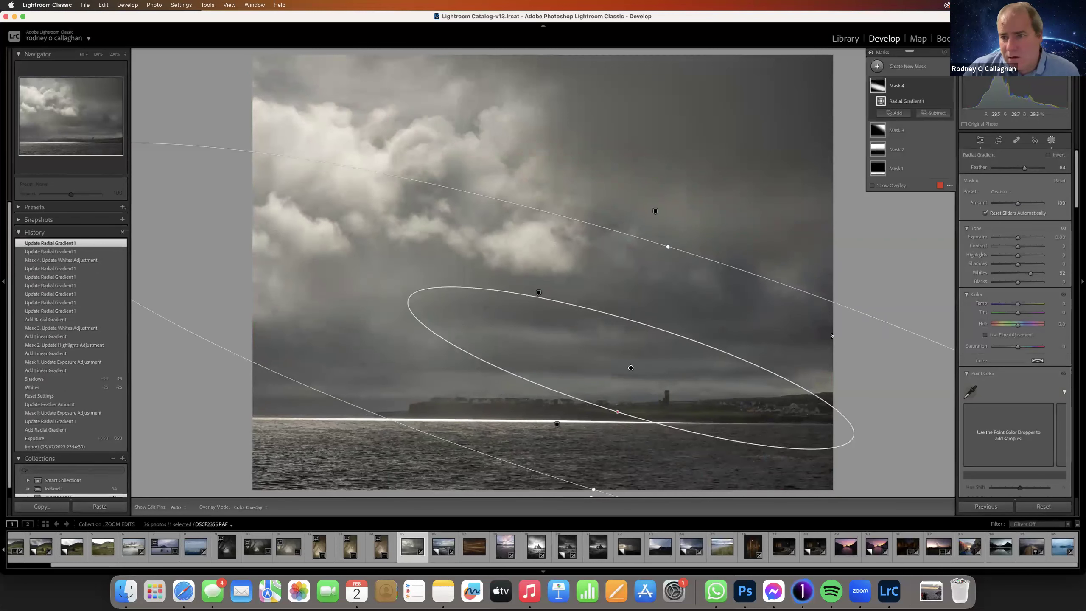
- Subtract a diagonal linear gradient across the bright upper-left clouds from the radial mask
left_click(929, 114)
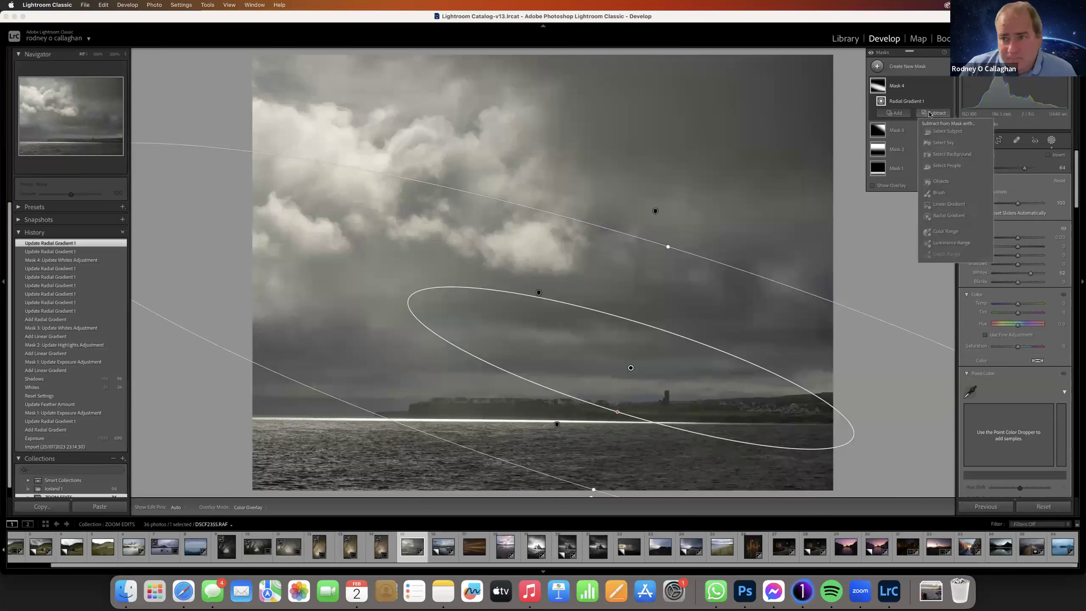
left_click(927, 182)
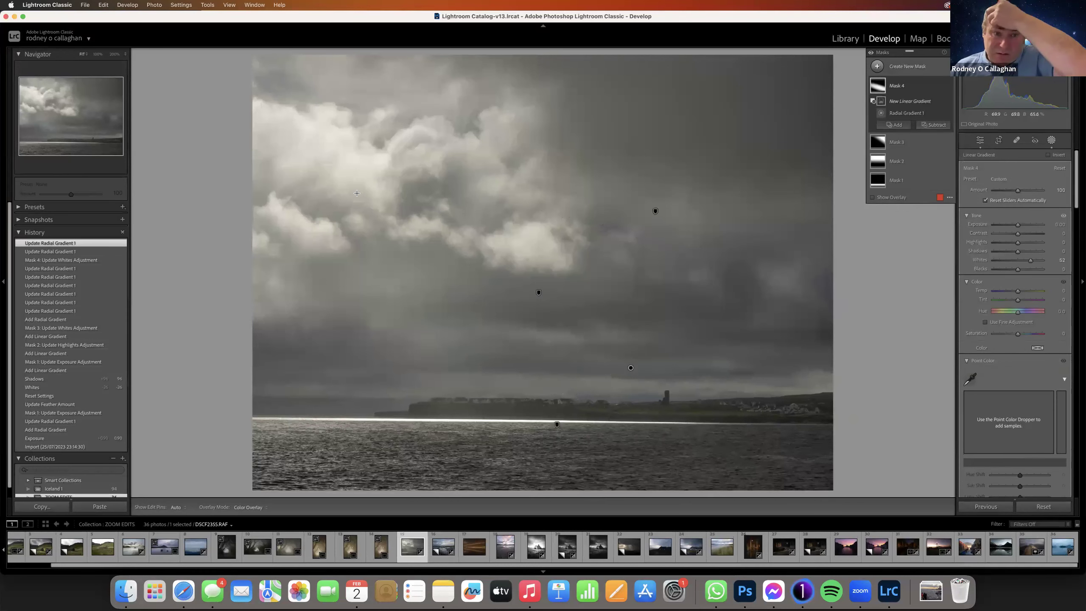
left_click_drag(340, 171, 410, 266)
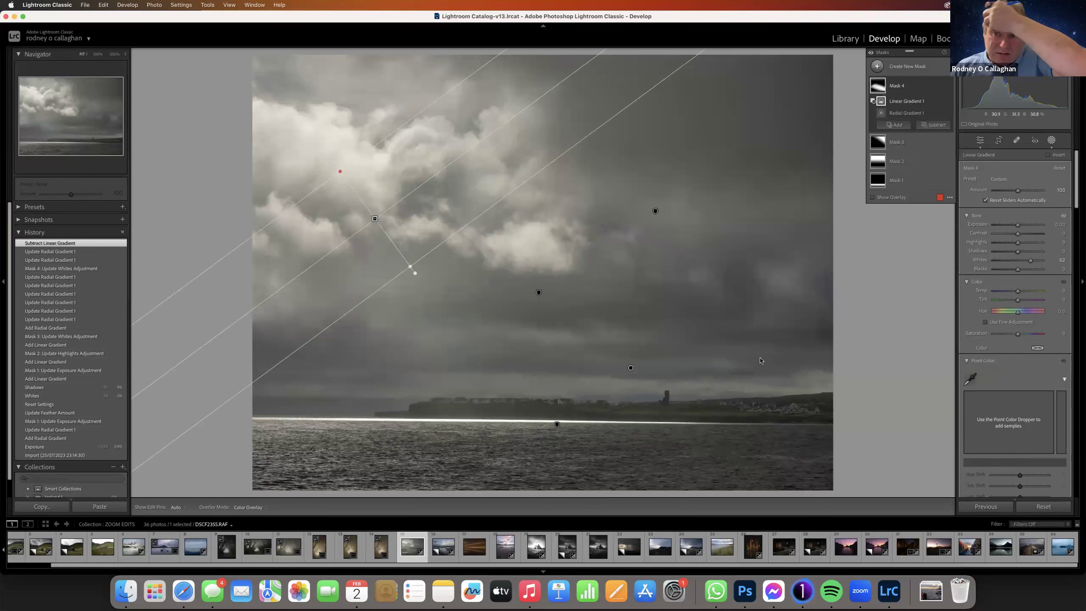
mouse_move(878, 89)
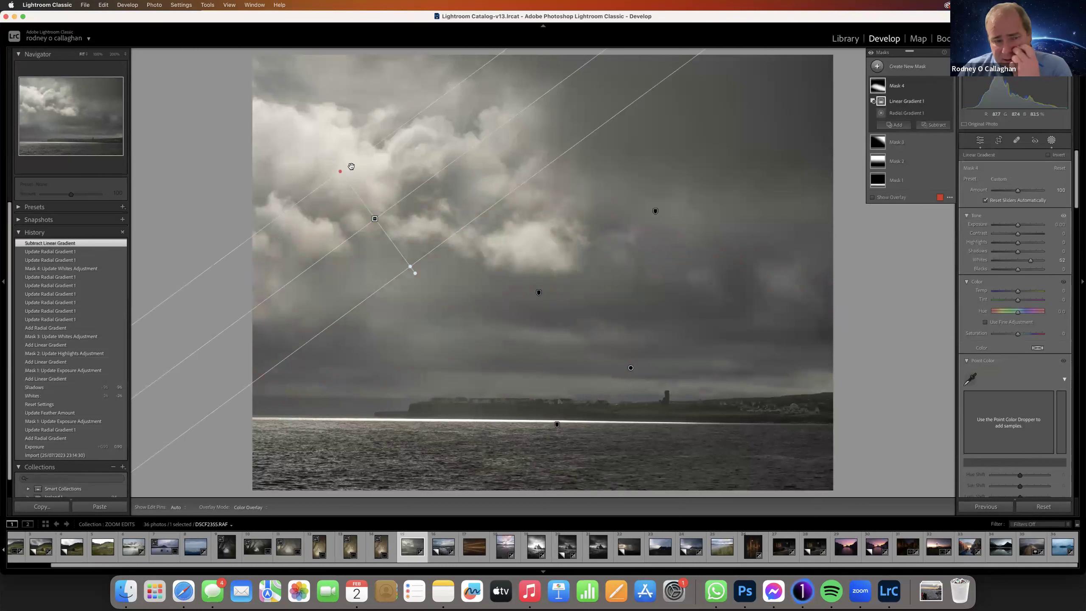
left_click(877, 86)
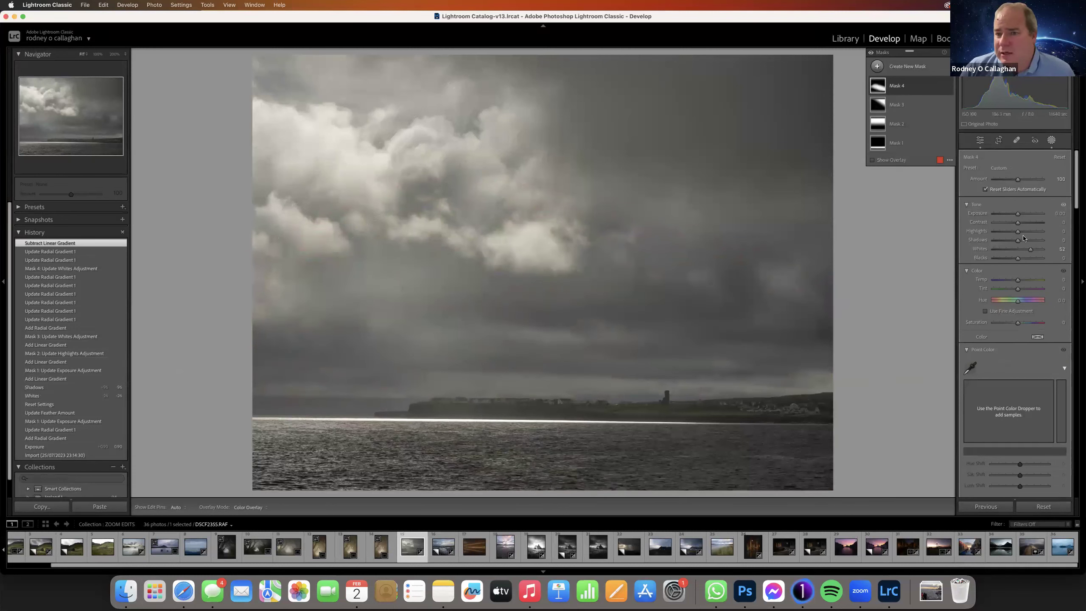
- Set the whole photo's Contrast to -4
left_click(980, 140)
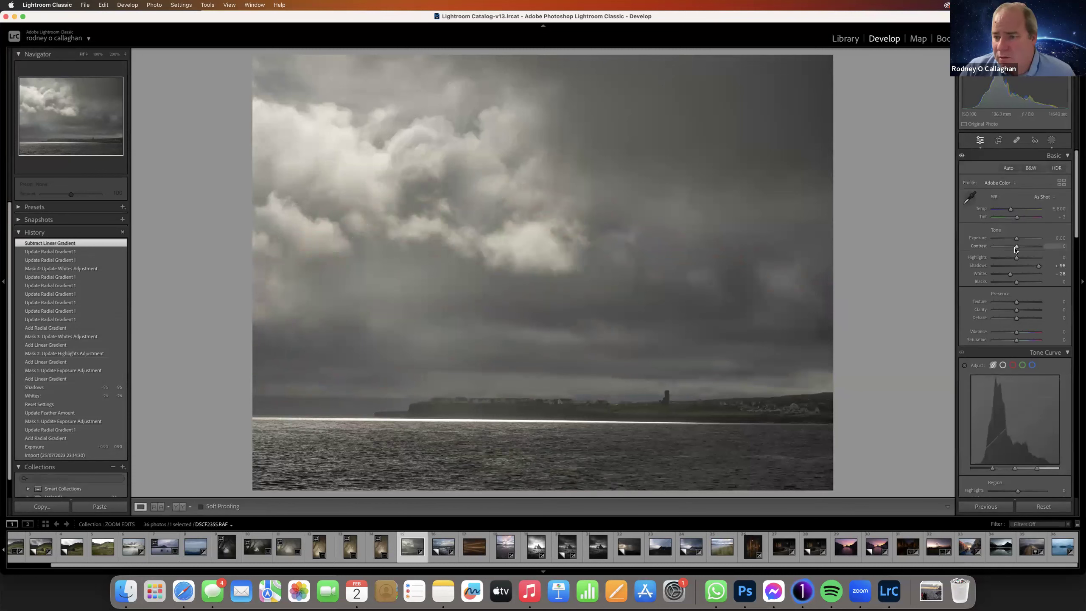
mouse_move(1017, 247)
left_mouse_down()
mouse_move(1050, 261)
mouse_move(1018, 261)
left_mouse_up()
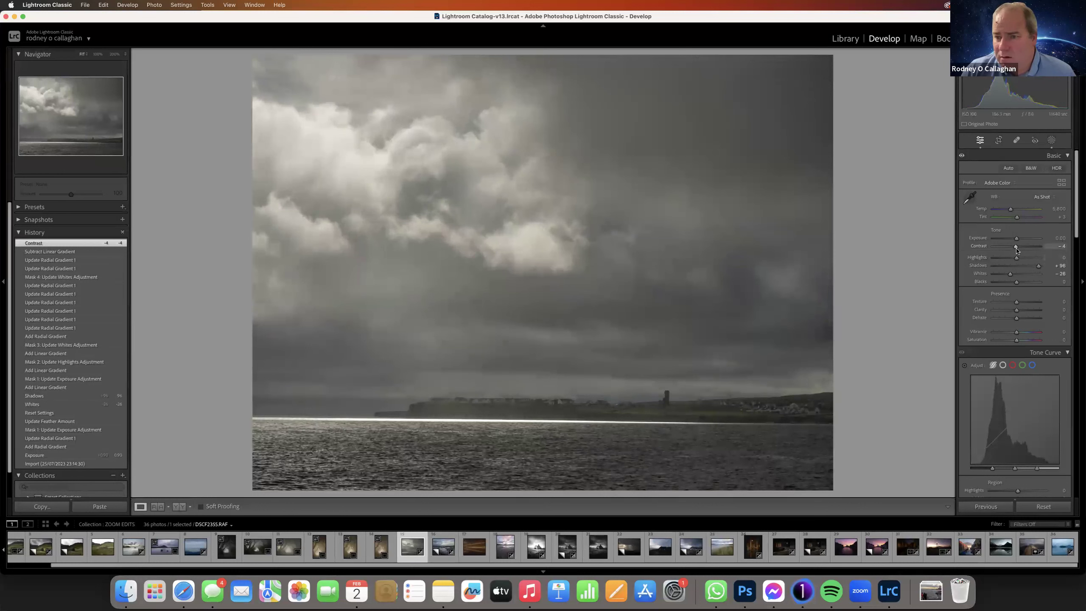
- Add a linear gradient mask fading down the sky to above the headland, and raise its Clarity to about 73
left_click(1052, 140)
left_click(876, 67)
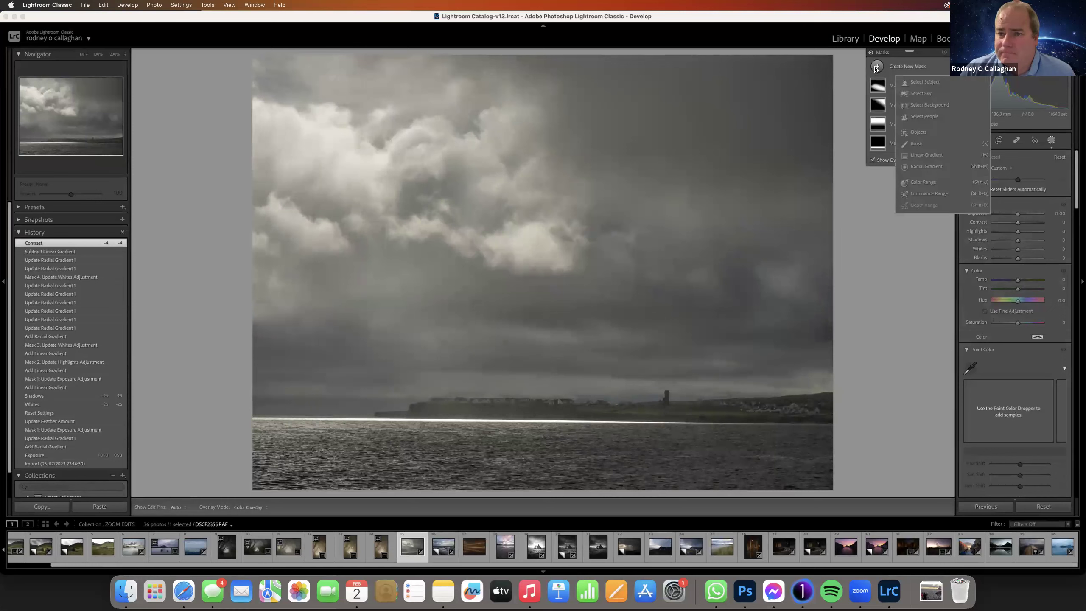
left_click(917, 159)
left_click_drag(508, 157, 499, 347)
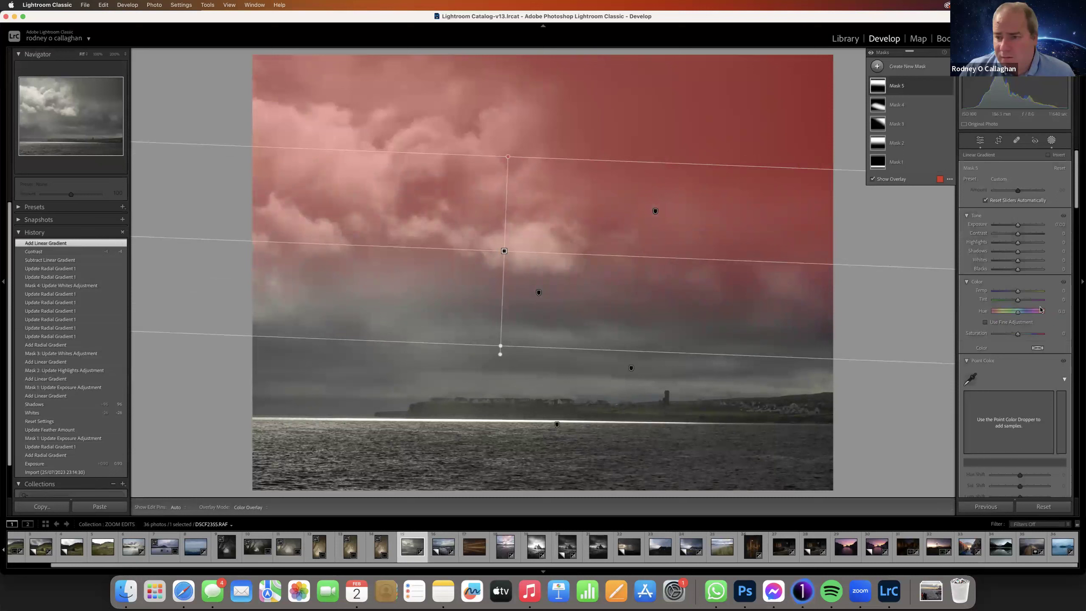
left_click_drag(1077, 197, 1079, 270)
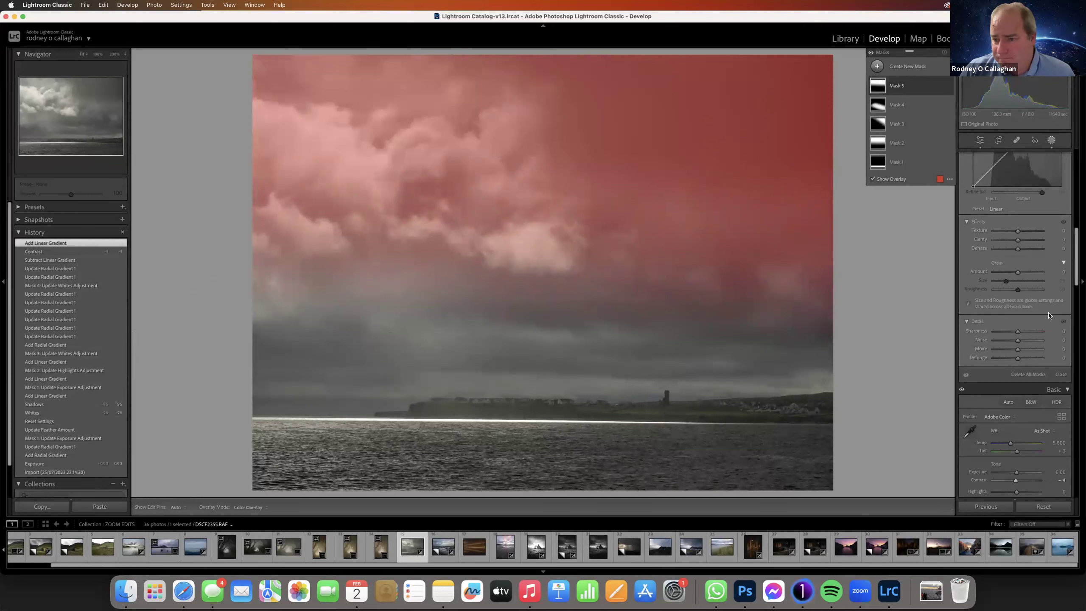
left_click(1018, 241)
left_click_drag(1018, 243, 1034, 244)
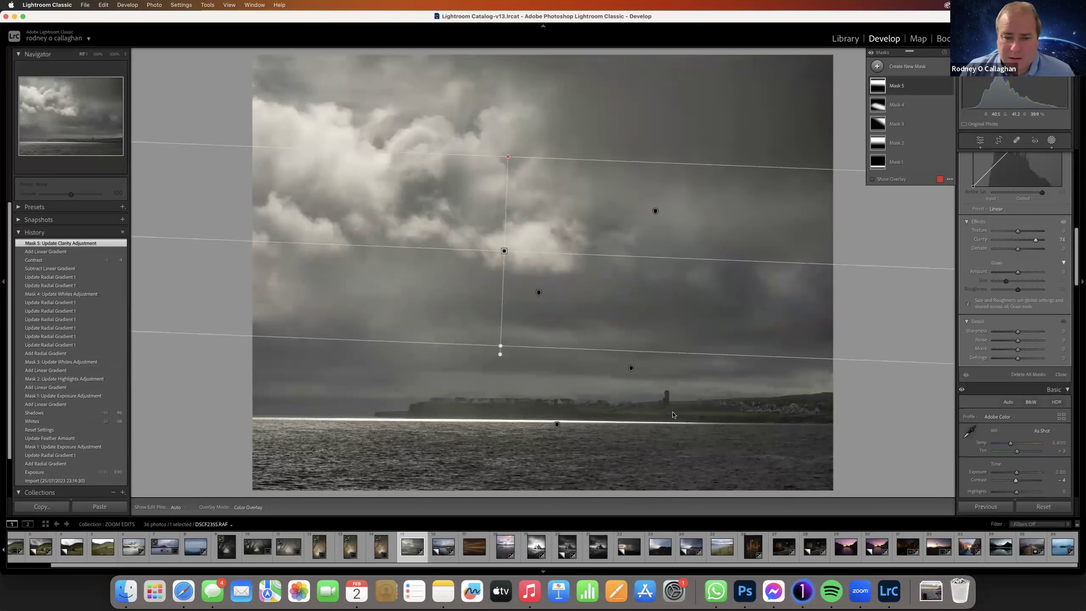
- Create a radial gradient mask and shape it into a wide, flat ellipse over the low sky and headland
left_click(877, 66)
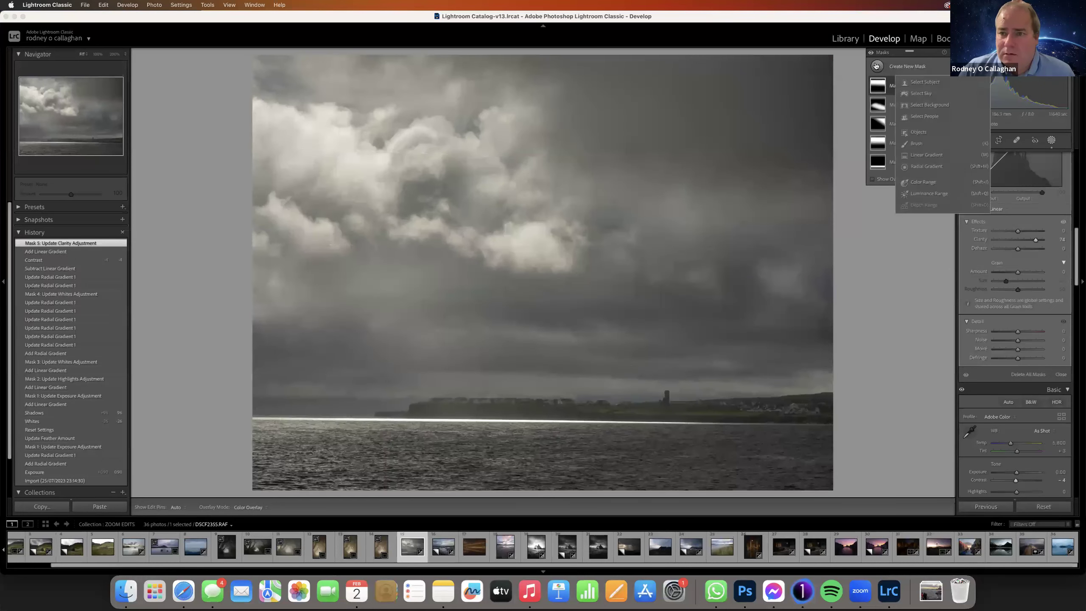
left_click(927, 166)
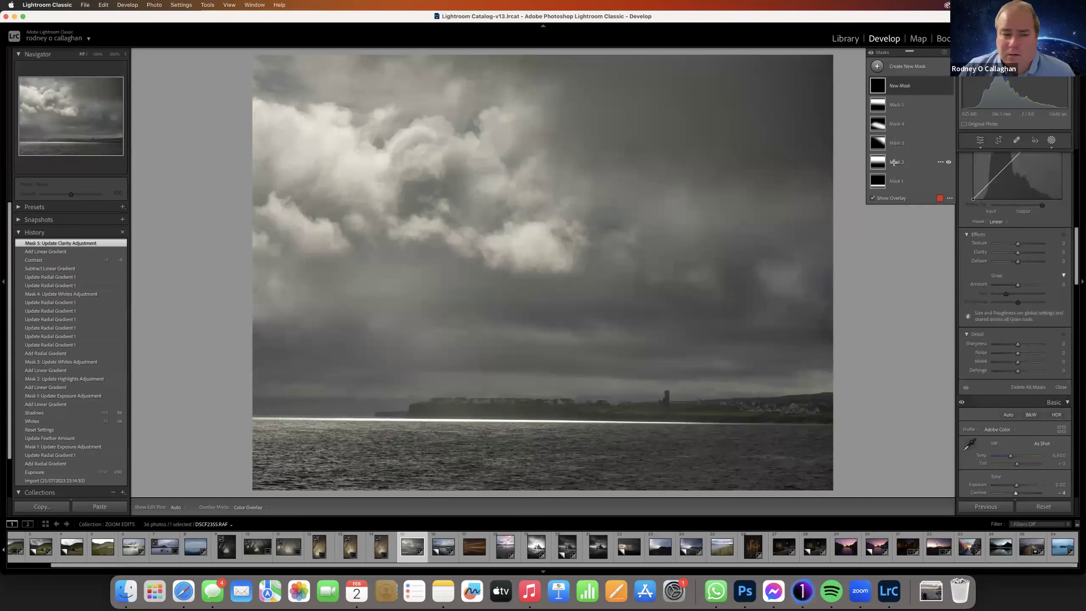
left_click_drag(553, 322, 892, 437)
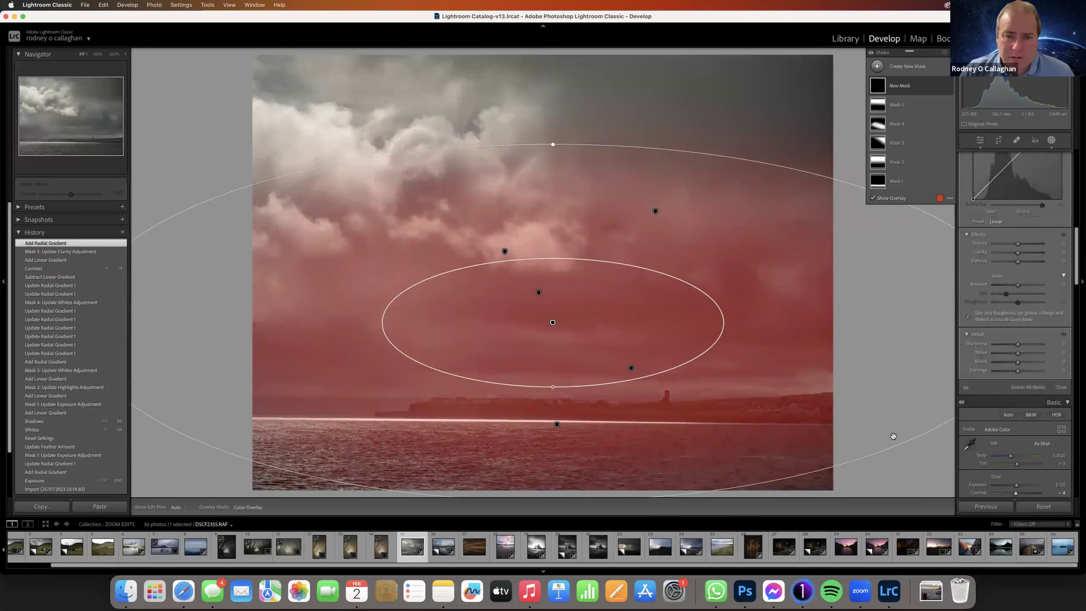
left_click_drag(649, 285, 623, 262)
left_click_drag(540, 439, 539, 370)
left_click_drag(571, 261, 601, 349)
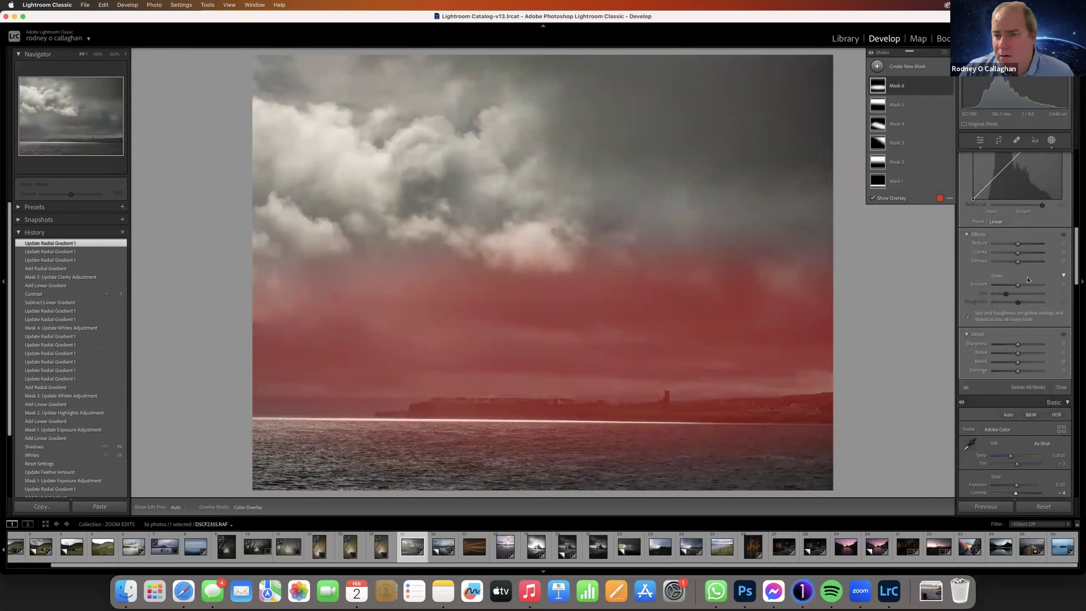
- Invert the flat radial mask and lower its Exposure to about -0.6 to darken the surroundings
left_click_drag(1079, 248, 1077, 173)
left_click(1048, 156)
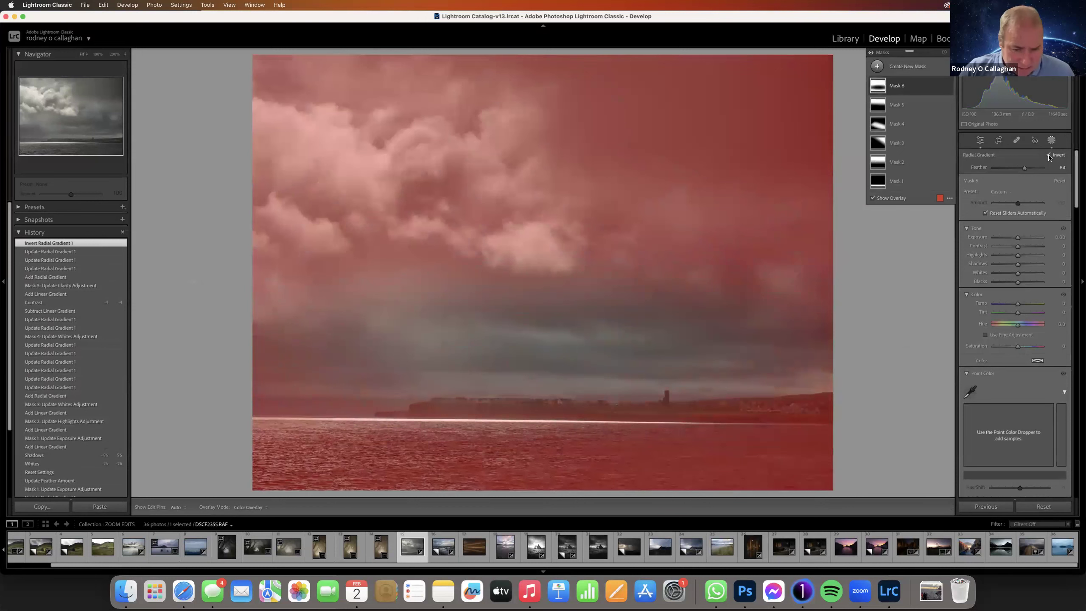
left_click(1018, 237)
left_click_drag(1018, 238, 1014, 238)
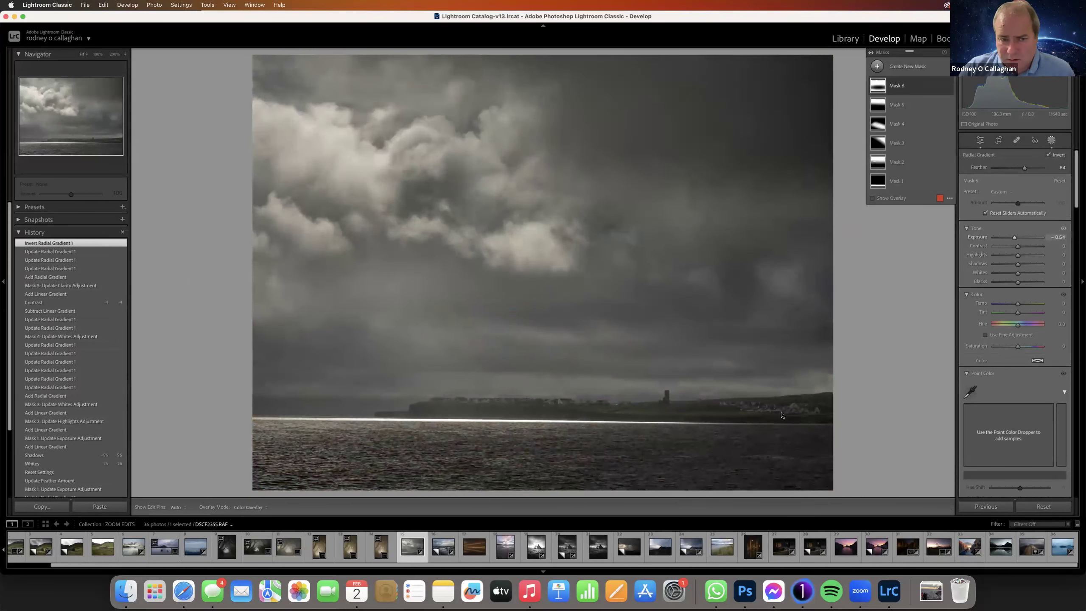
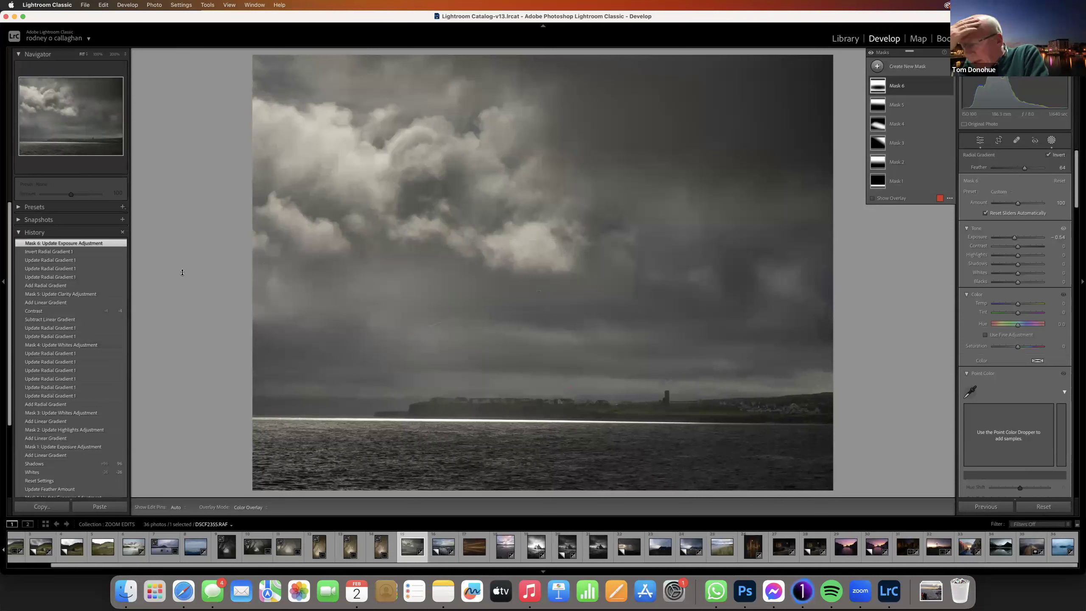
left_click(882, 66)
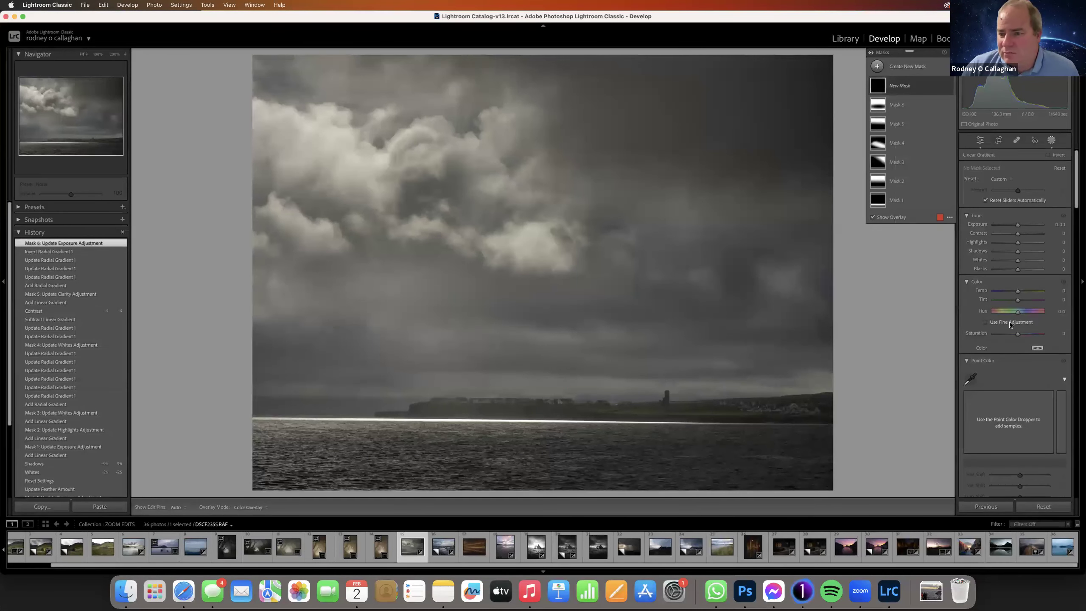
left_click(877, 67)
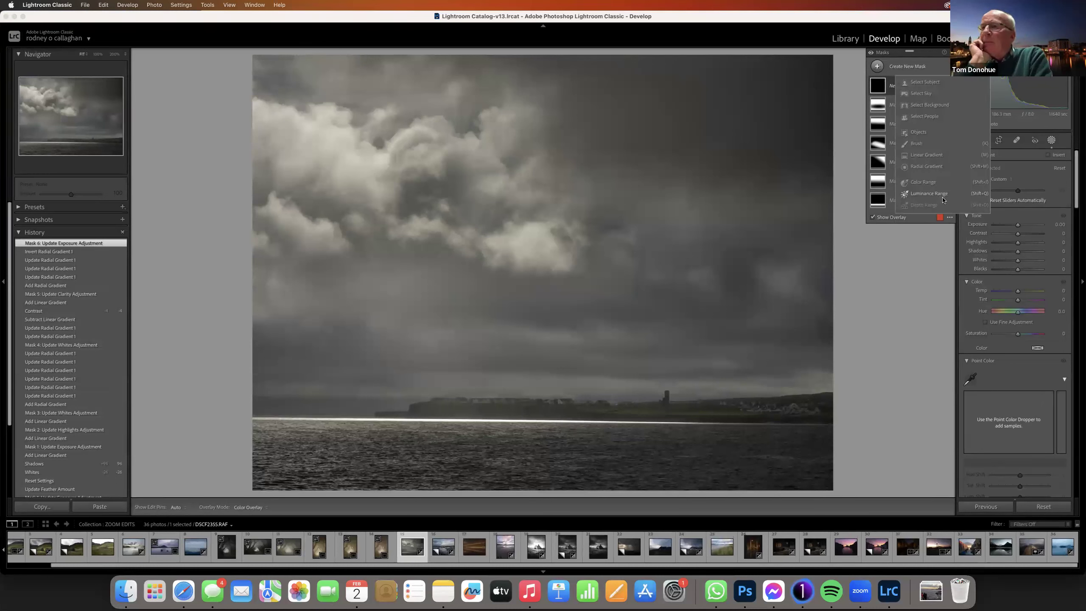
left_click(928, 263)
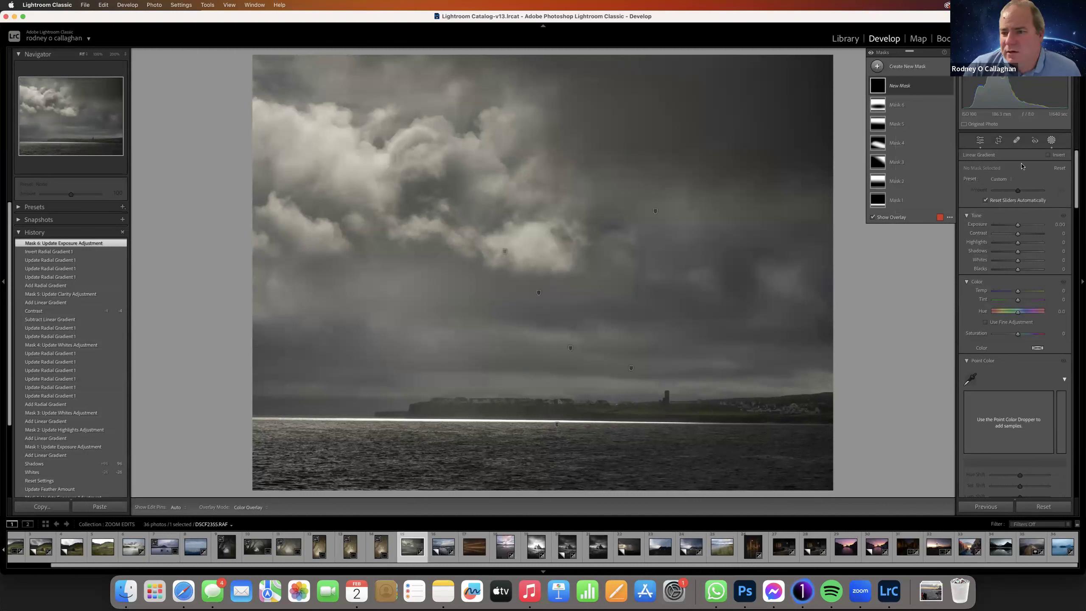
- Leave masking and use Color Grading to tint the shadows blue at hue 235 and the highlights warm yellow, with midtone saturation at 0
left_click(1048, 141)
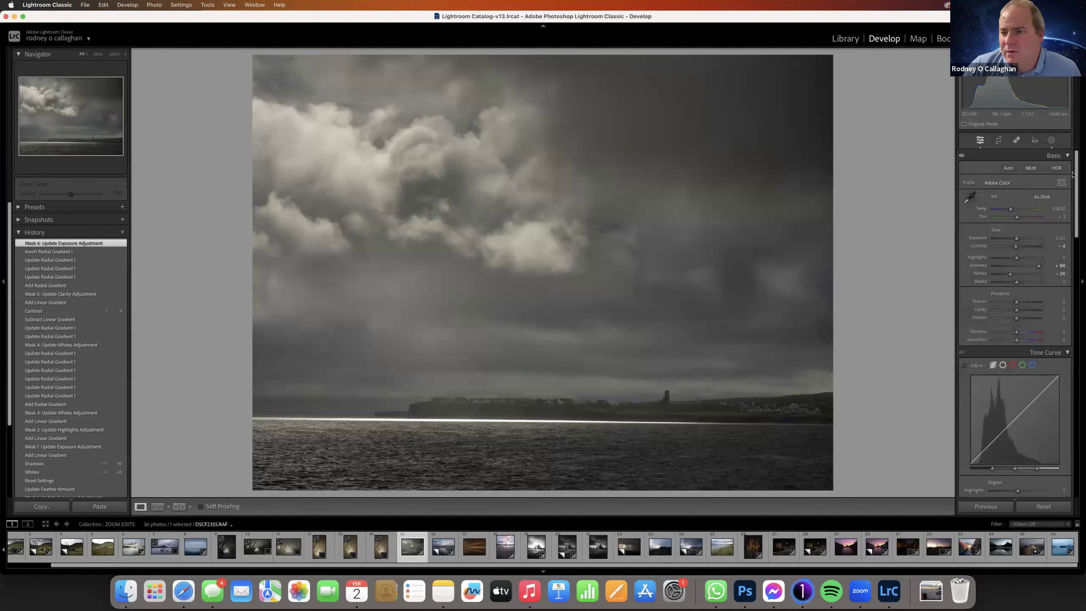
left_click_drag(1076, 167, 1080, 318)
scroll(1007, 230, "up", 5)
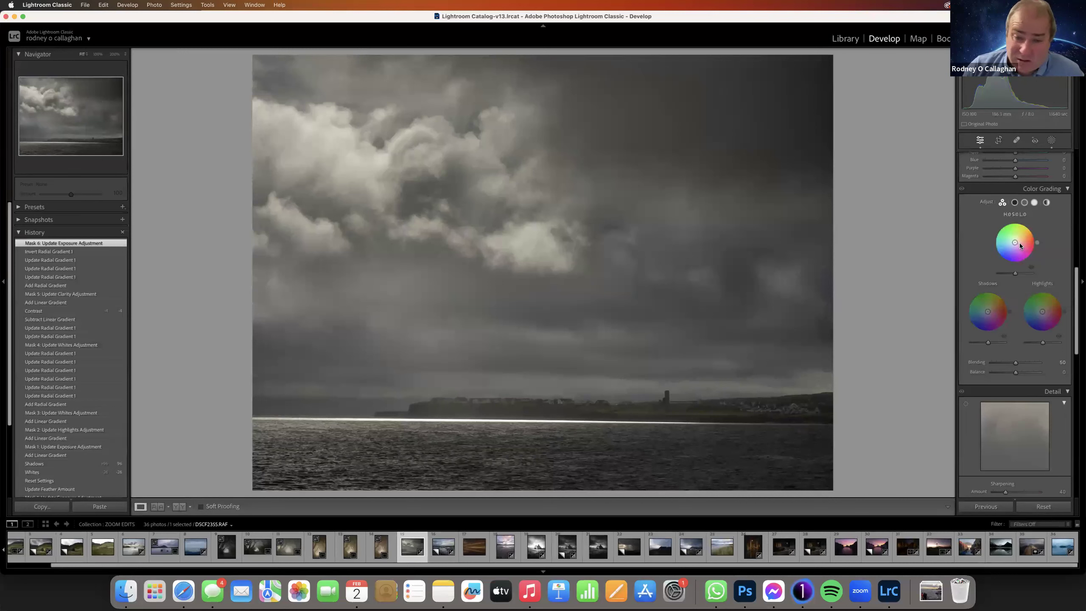
mouse_move(988, 311)
left_mouse_down()
mouse_move(979, 324)
mouse_move(986, 315)
left_mouse_up()
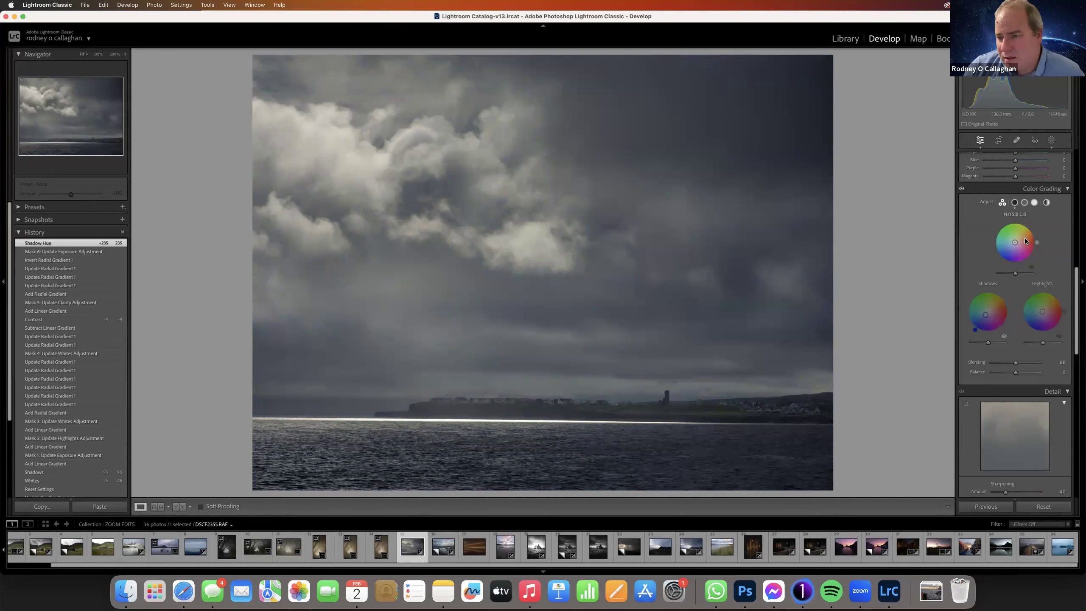
mouse_move(1049, 310)
left_mouse_down()
mouse_move(1054, 297)
mouse_move(1044, 308)
left_mouse_up()
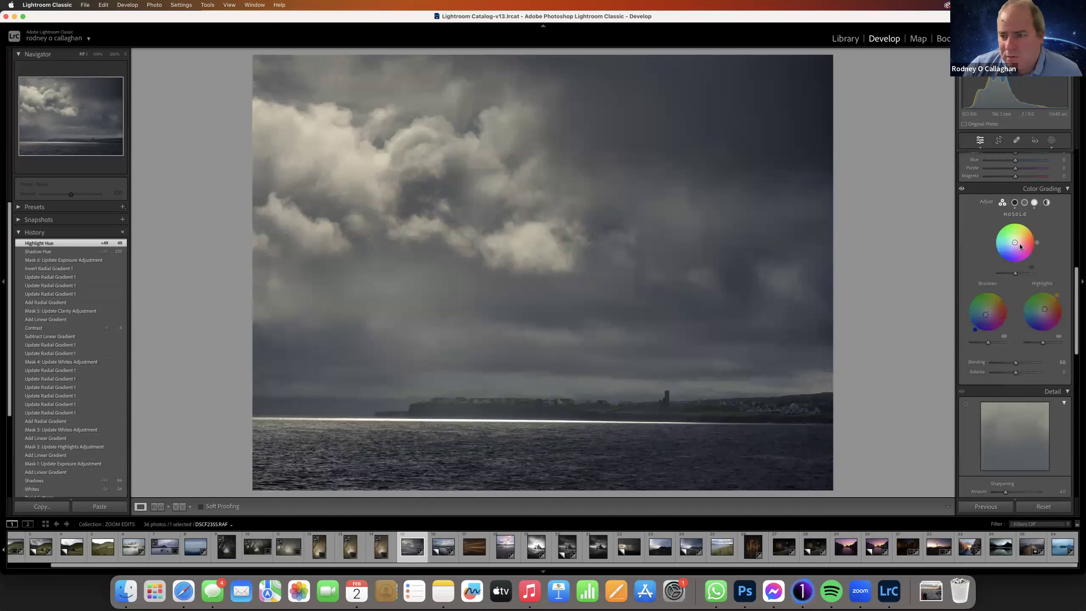
left_click_drag(1019, 245, 1015, 243)
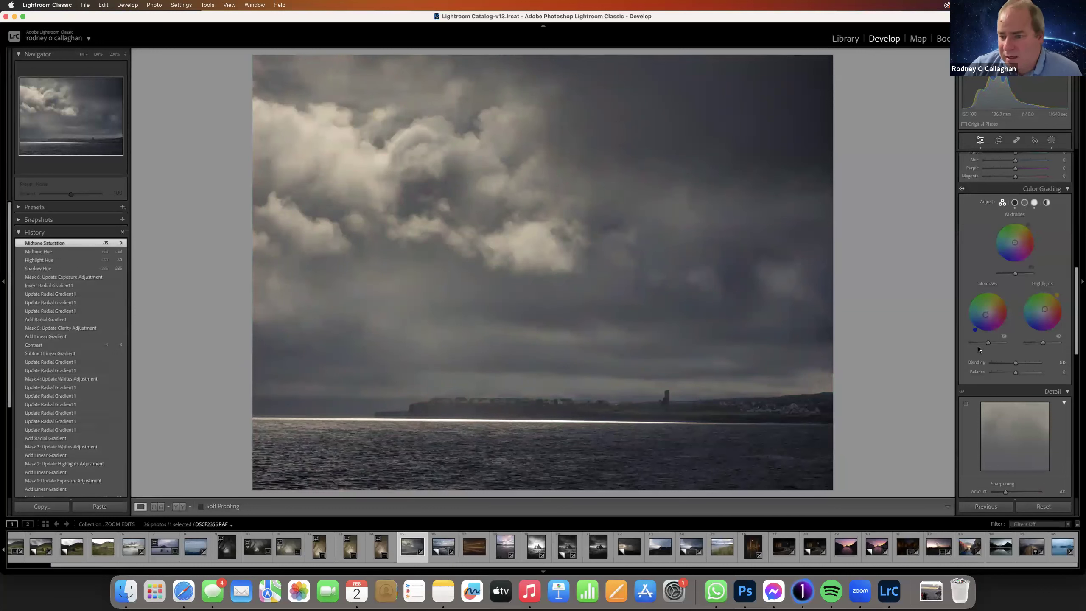
- Set the shadow luminance to -4 and highlight luminance to 78, and readjust the shadows to a subtler blue tint
left_click_drag(988, 344, 1055, 343)
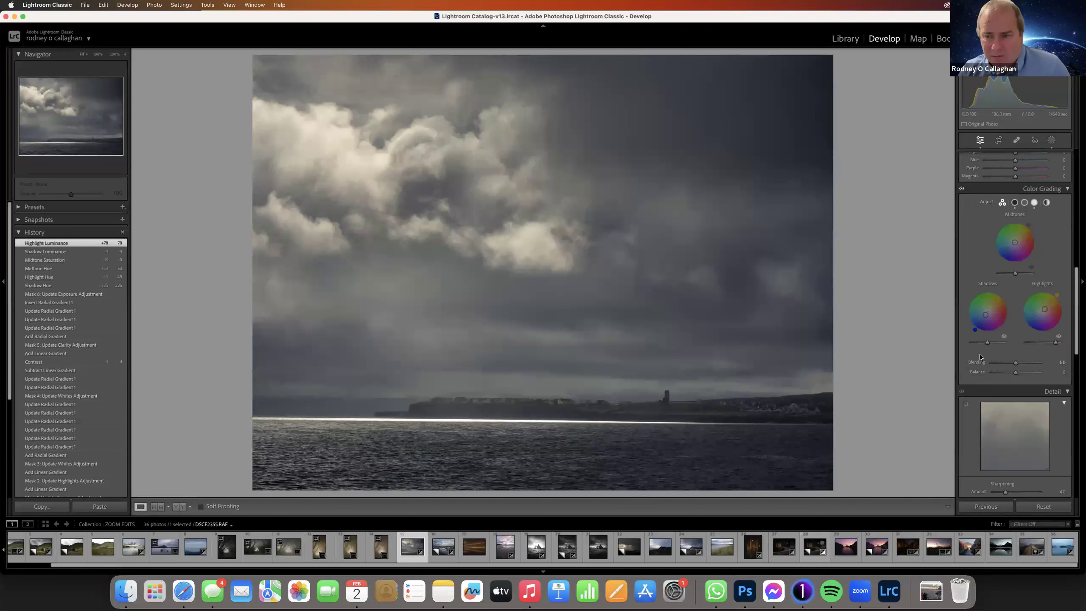
left_click_drag(985, 314, 988, 312)
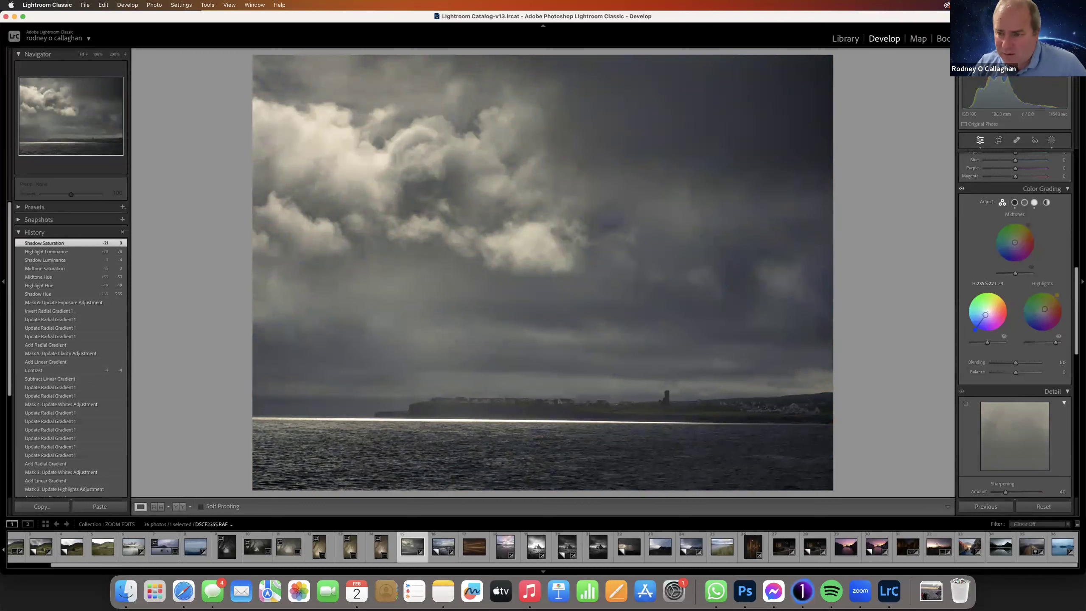
mouse_move(986, 313)
left_mouse_down()
mouse_move(975, 330)
mouse_move(974, 299)
mouse_move(969, 322)
mouse_move(979, 329)
mouse_move(987, 316)
left_mouse_up()
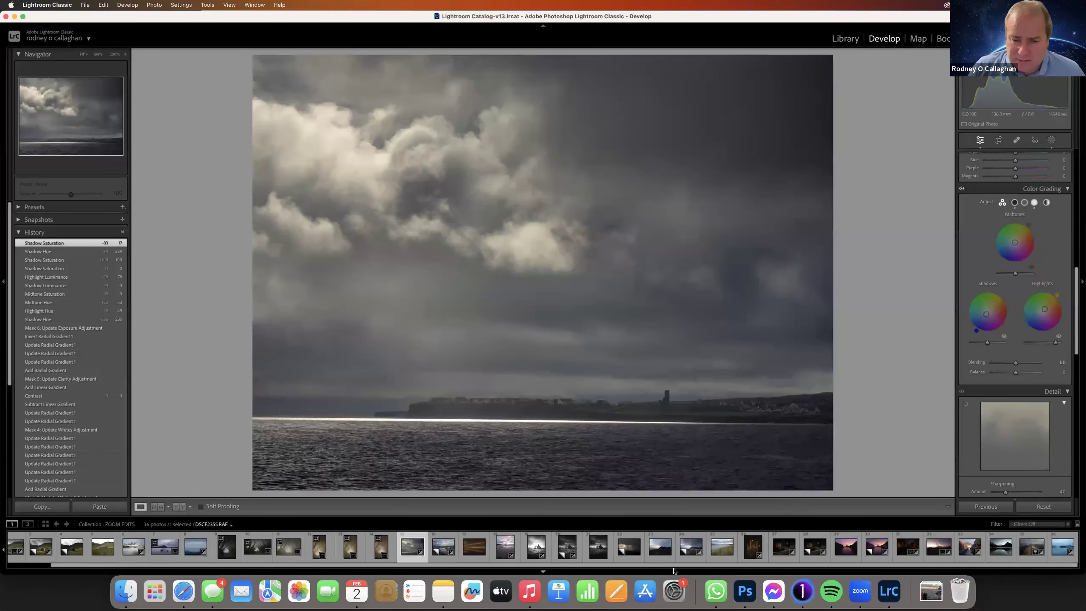
- Open the blue lakeside castle photo _9171438.ORF from the filmstrip for editing
left_click_drag(808, 567, 300, 568)
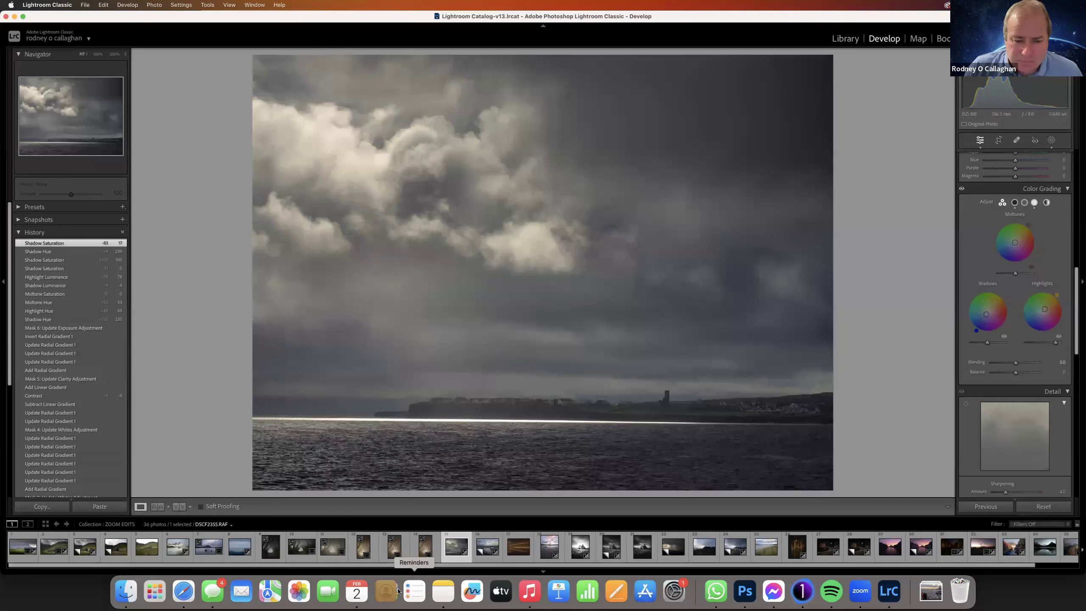
left_click(237, 552)
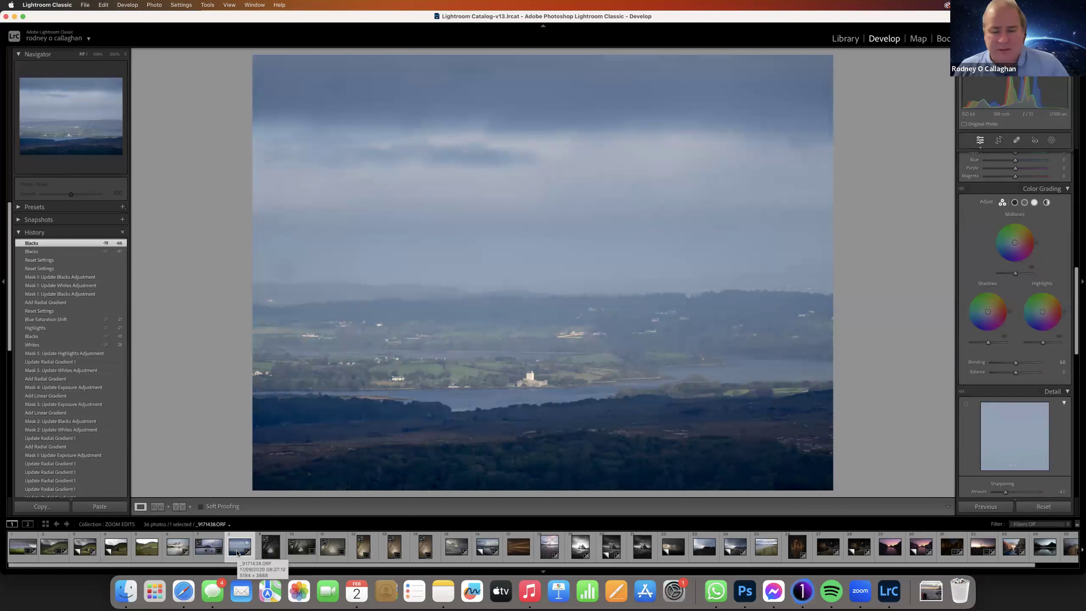
- Reset the castle photo's develop settings and raise its Contrast to +39
left_click(1036, 508)
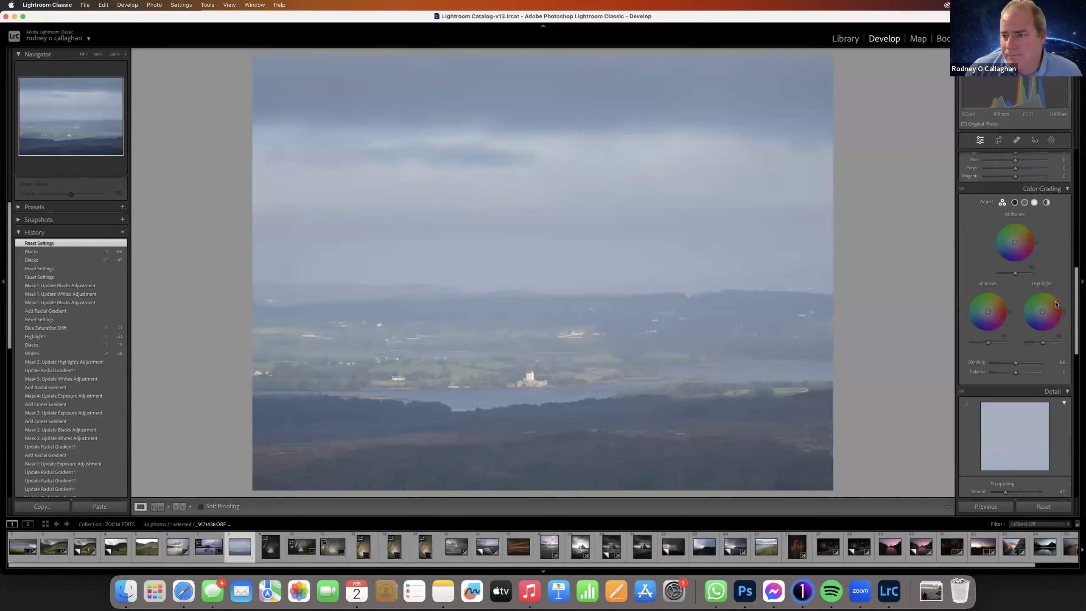
left_click_drag(1081, 313, 1080, 153)
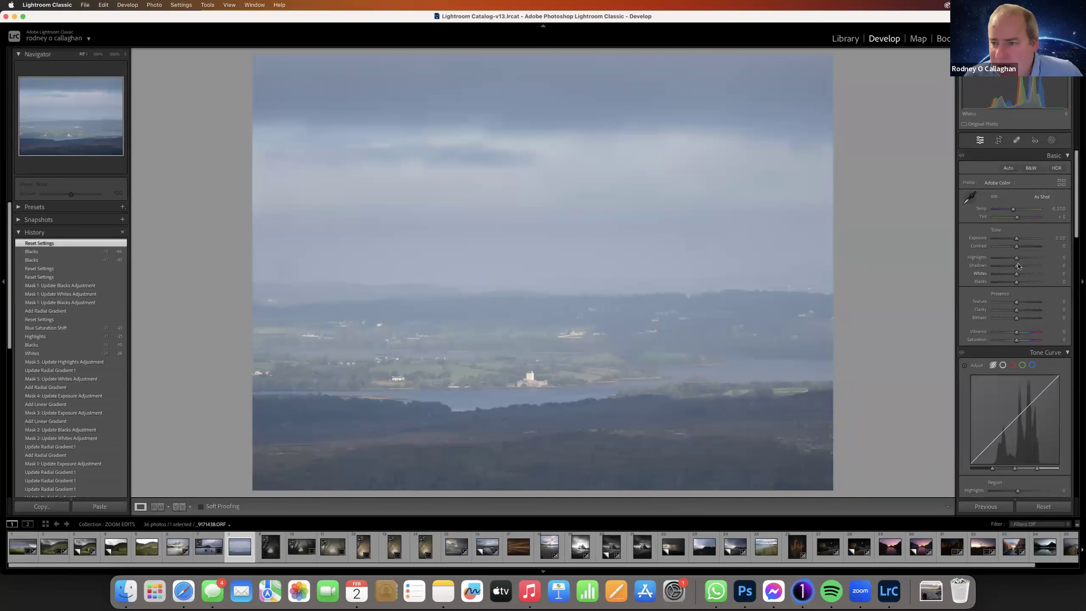
left_click_drag(1017, 246, 1026, 249)
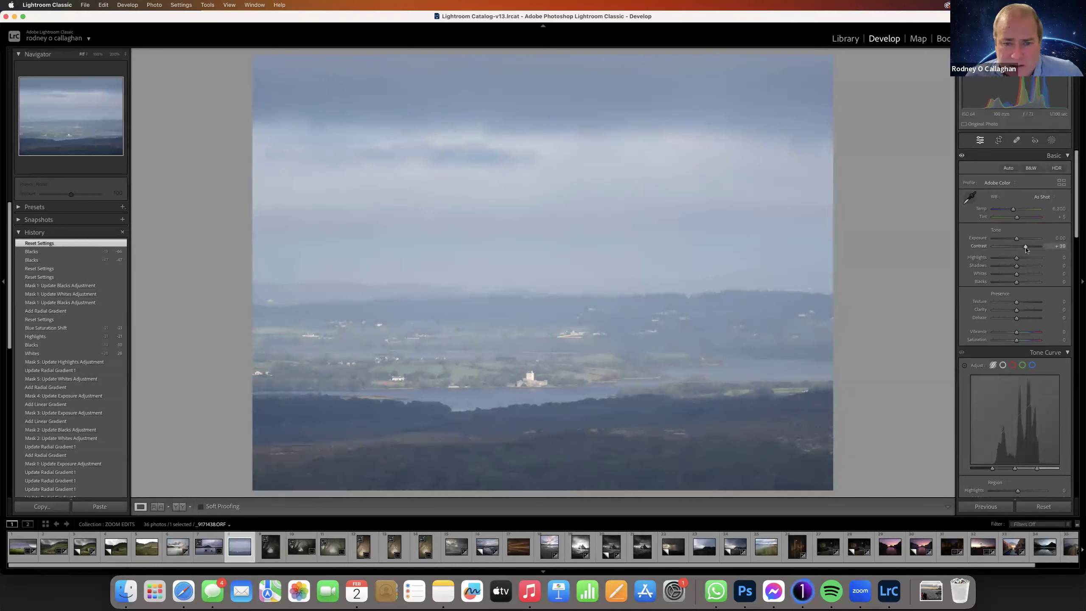
- Add a linear gradient mask down over the sky to the distant hills and lower its Exposure to about -1.4
left_click(1052, 141)
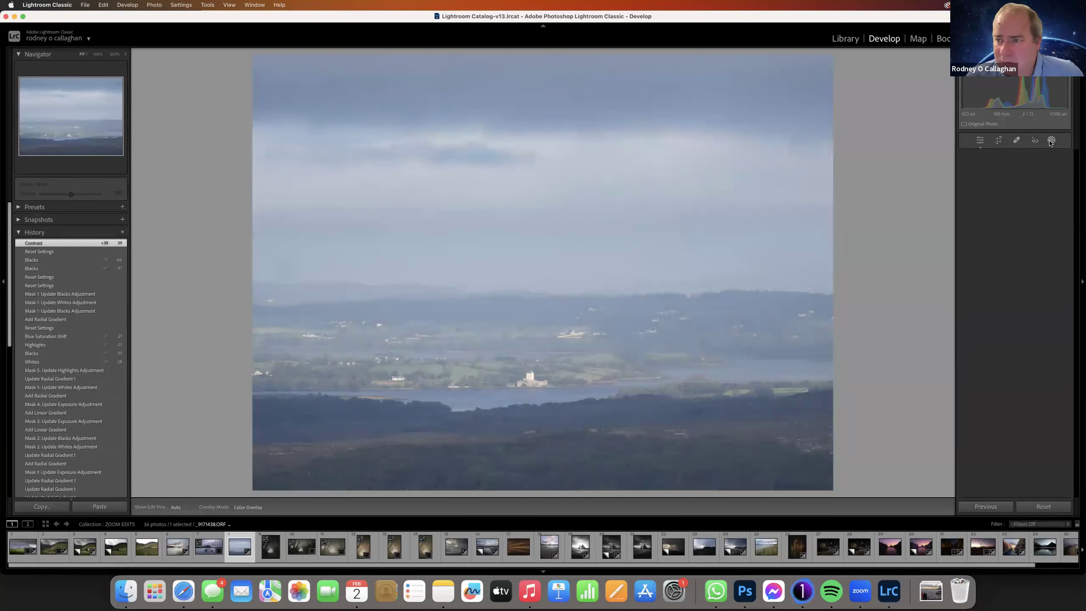
key("m")
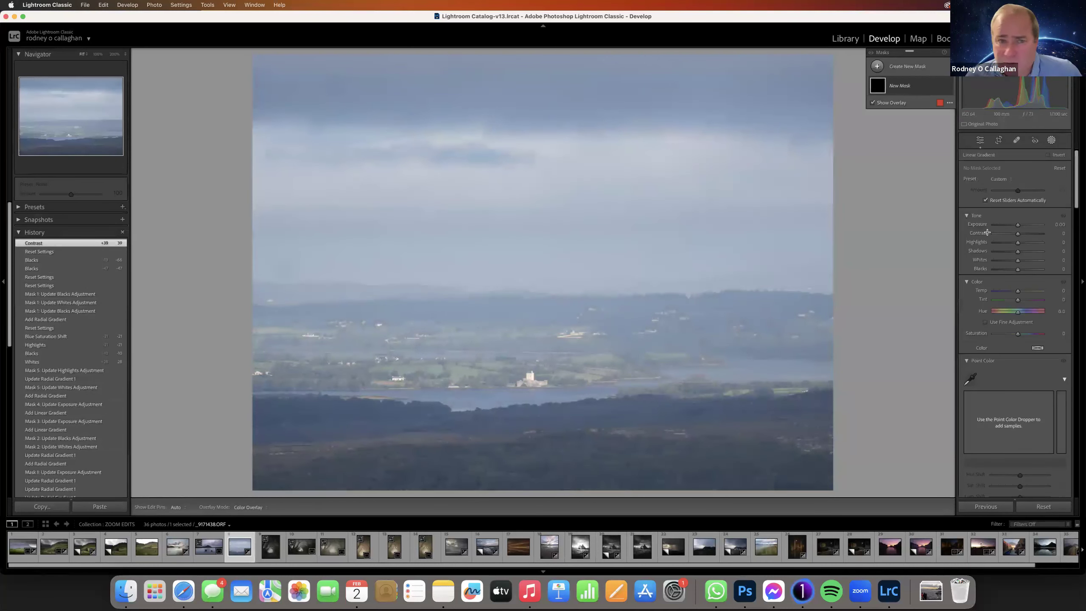
left_click_drag(522, 159, 522, 287)
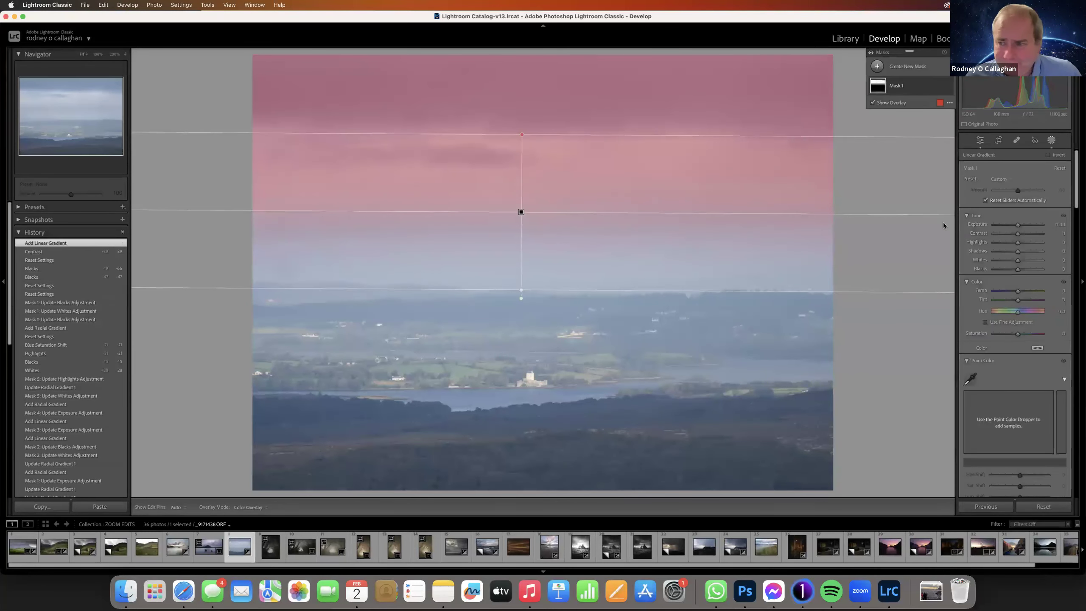
left_click_drag(1017, 225, 1010, 226)
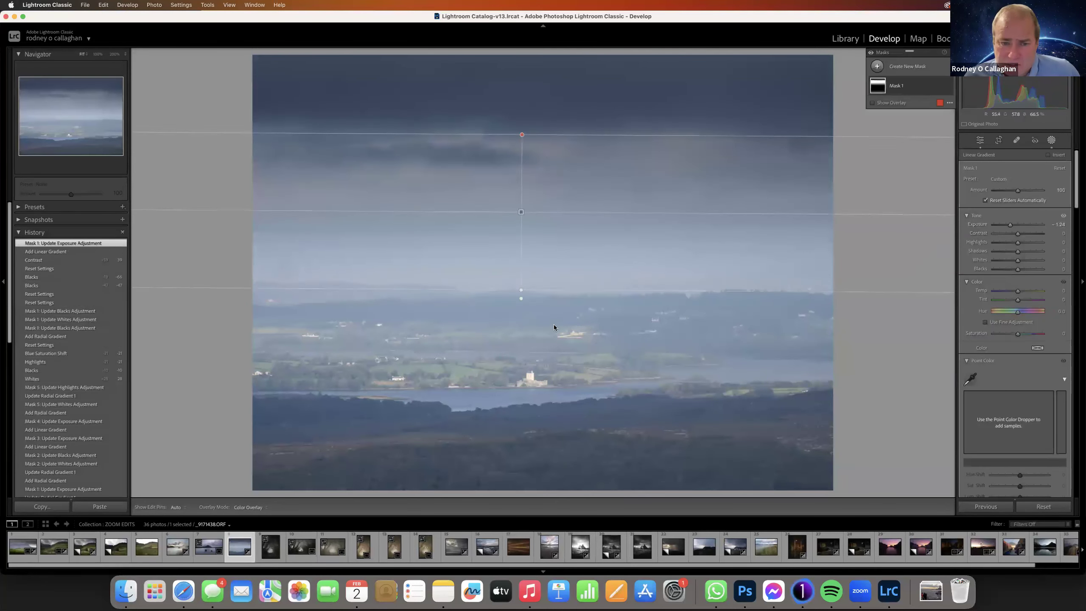
- Add a second linear gradient mask from the foreground up to the lake and lower its Exposure to about -0.8
left_click(877, 66)
left_click(926, 156)
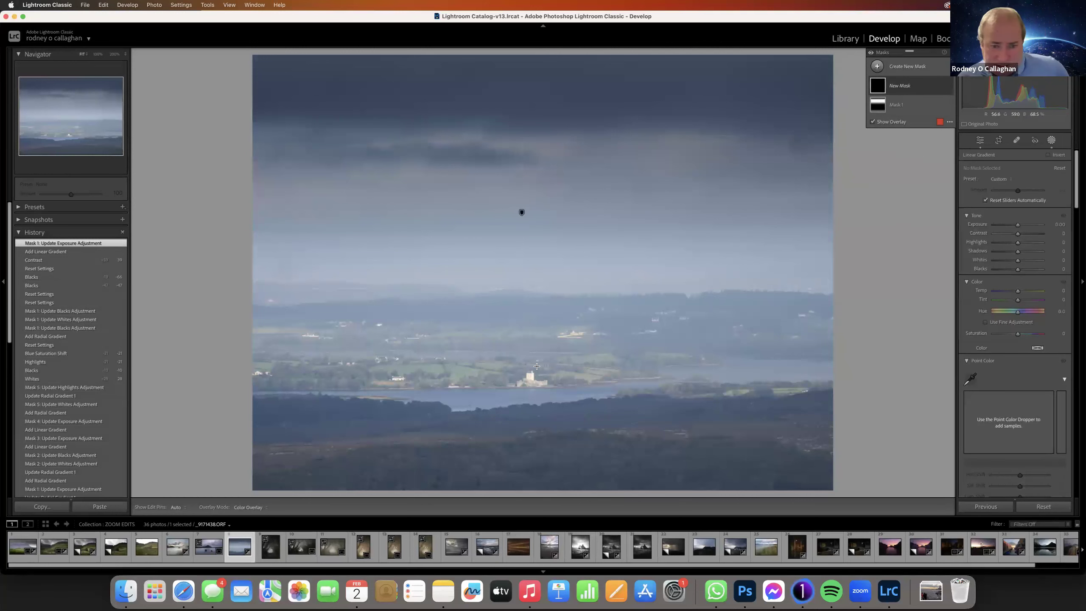
left_click_drag(513, 464, 514, 382)
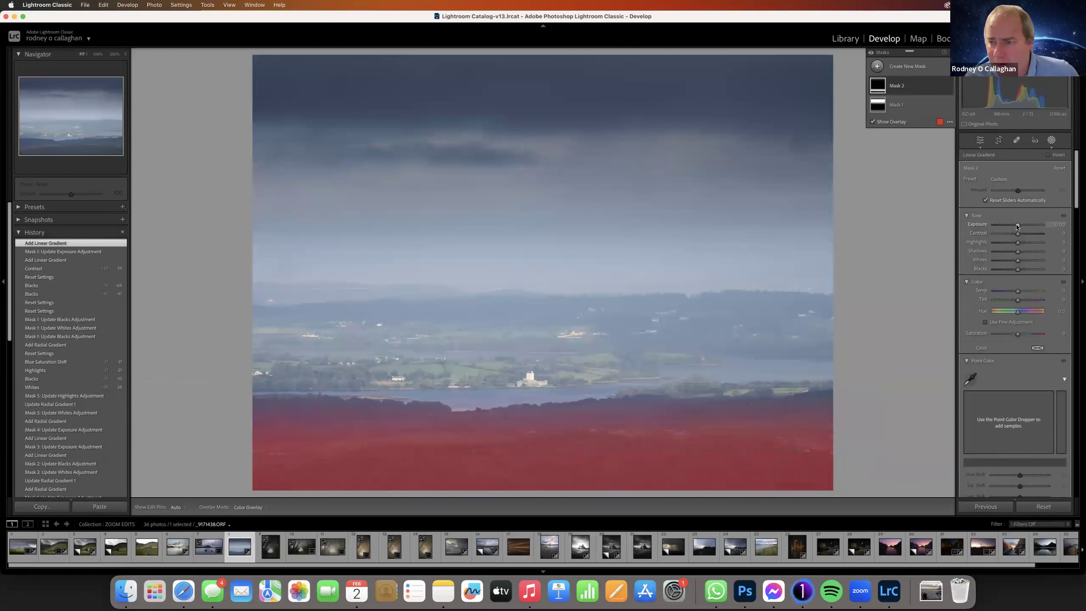
left_click_drag(1015, 226, 1013, 225)
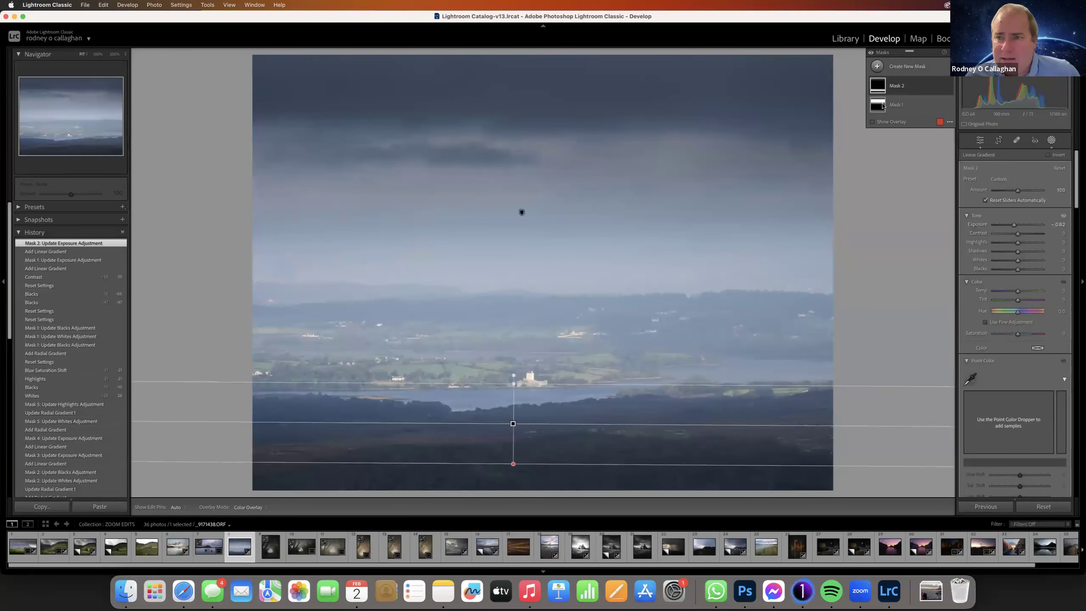
- Add a wide inverted radial gradient with Exposure about -0.7, and move it so it is centred above the castle
left_click(877, 66)
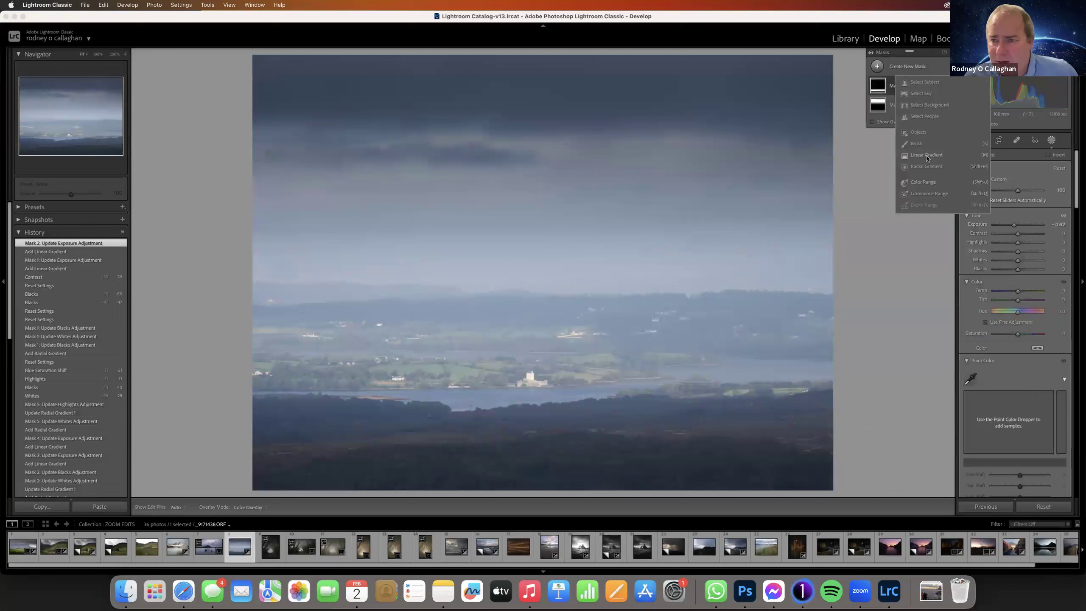
left_click(905, 166)
left_click_drag(480, 308, 940, 385)
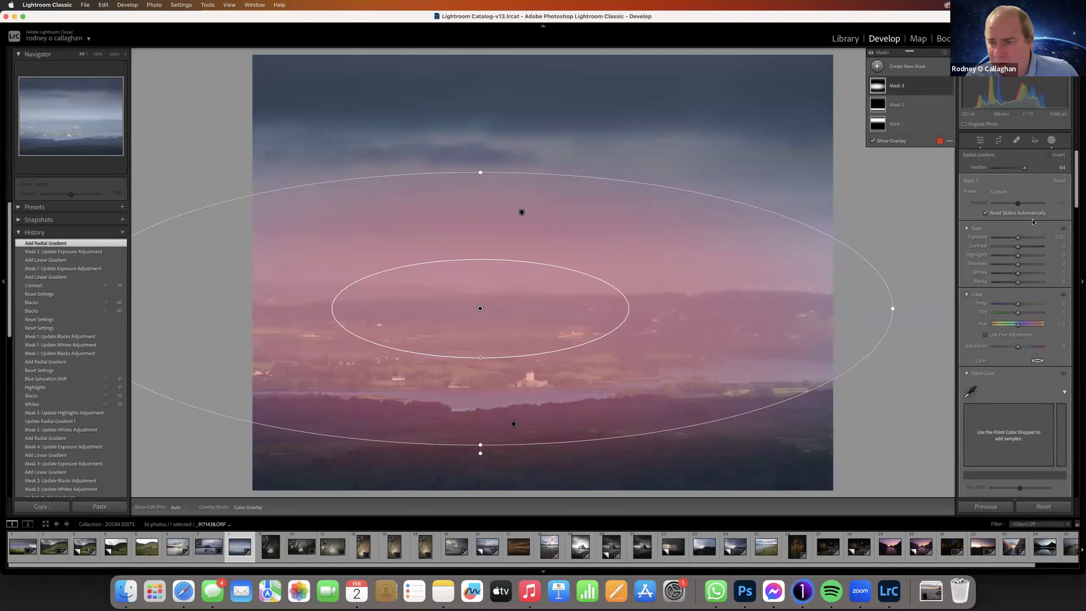
left_click(1048, 154)
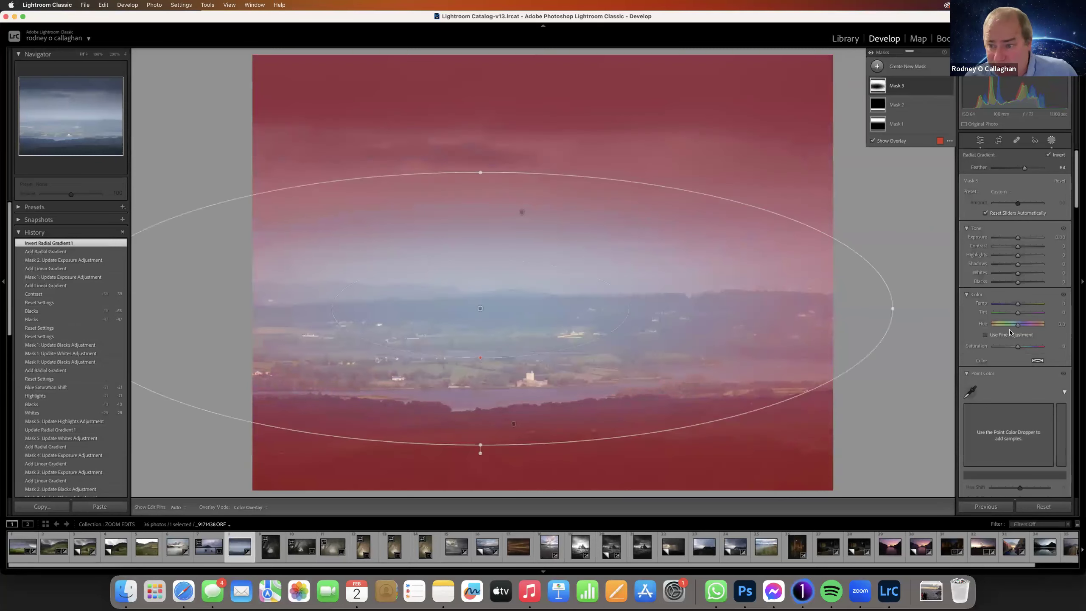
left_click_drag(1018, 237, 1014, 239)
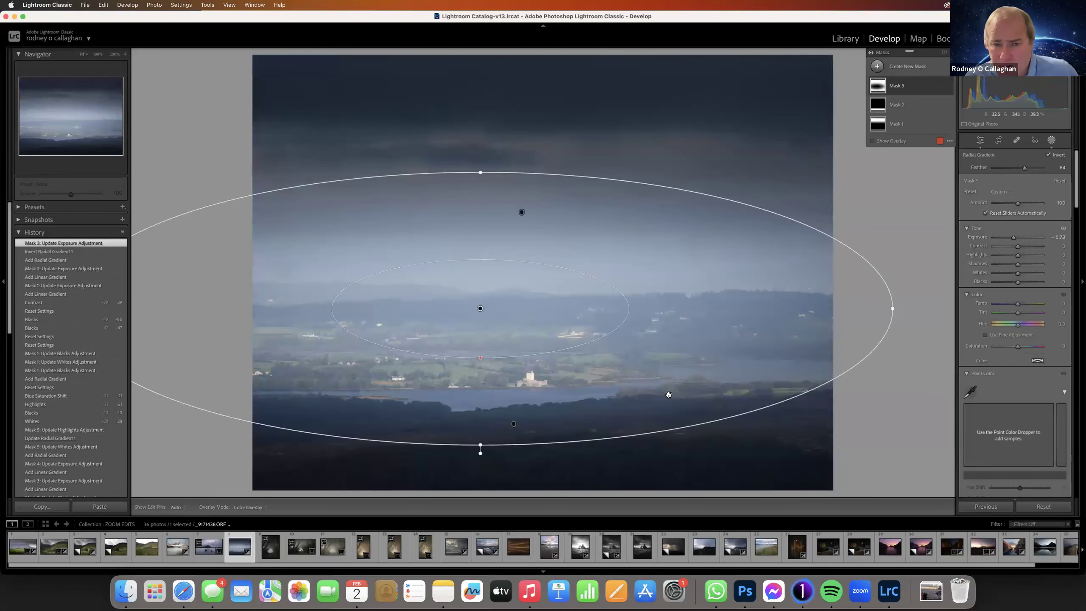
left_click_drag(660, 352, 659, 321)
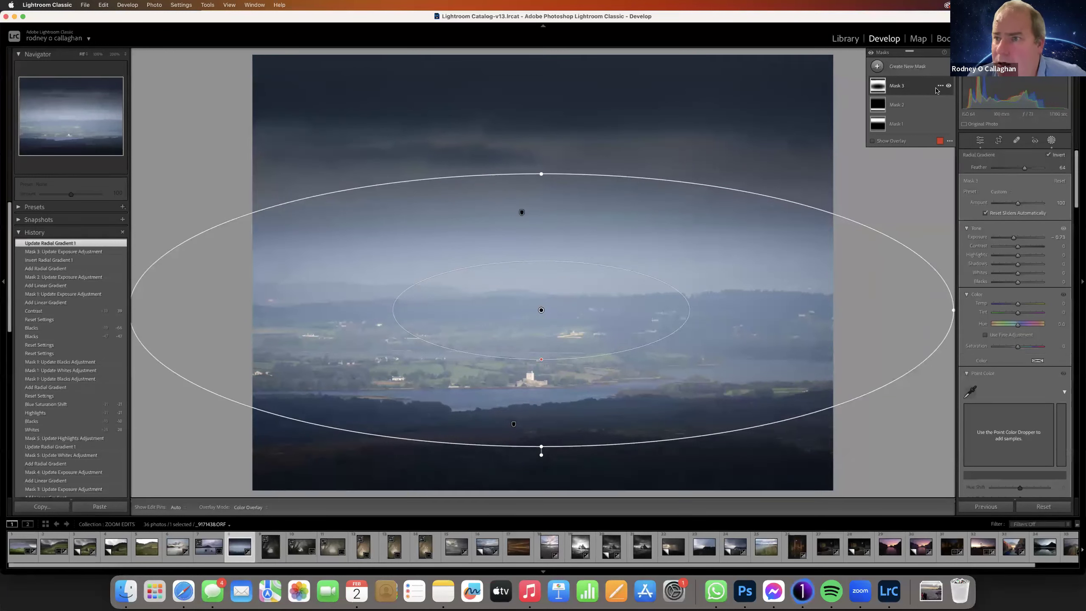
- Leave masking and start a new develop preset named ZOOM PRESET that includes all three masks
left_click(980, 140)
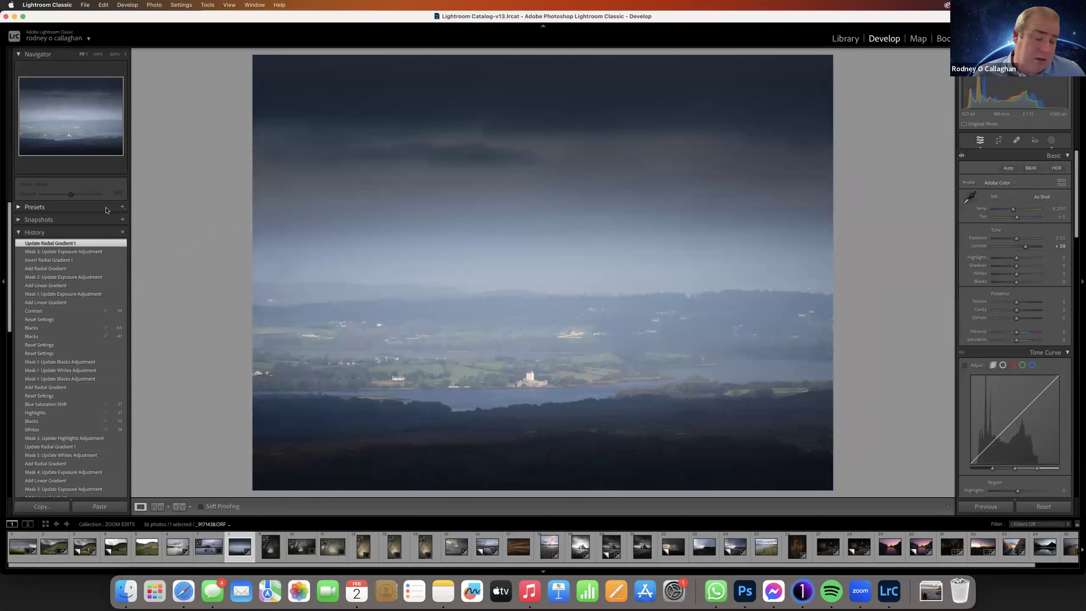
left_click(123, 207)
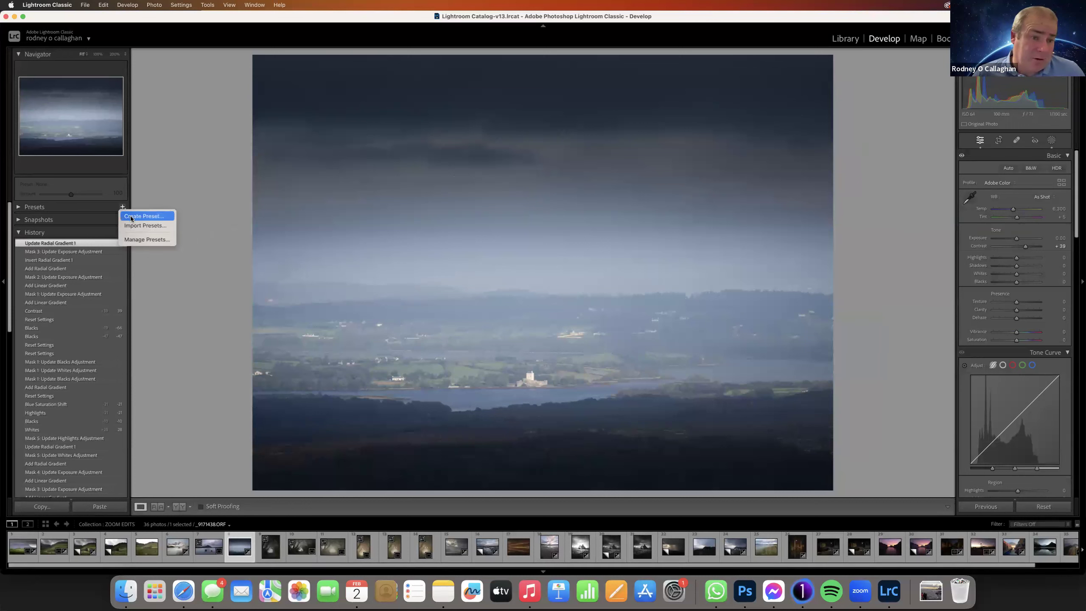
left_click(131, 216)
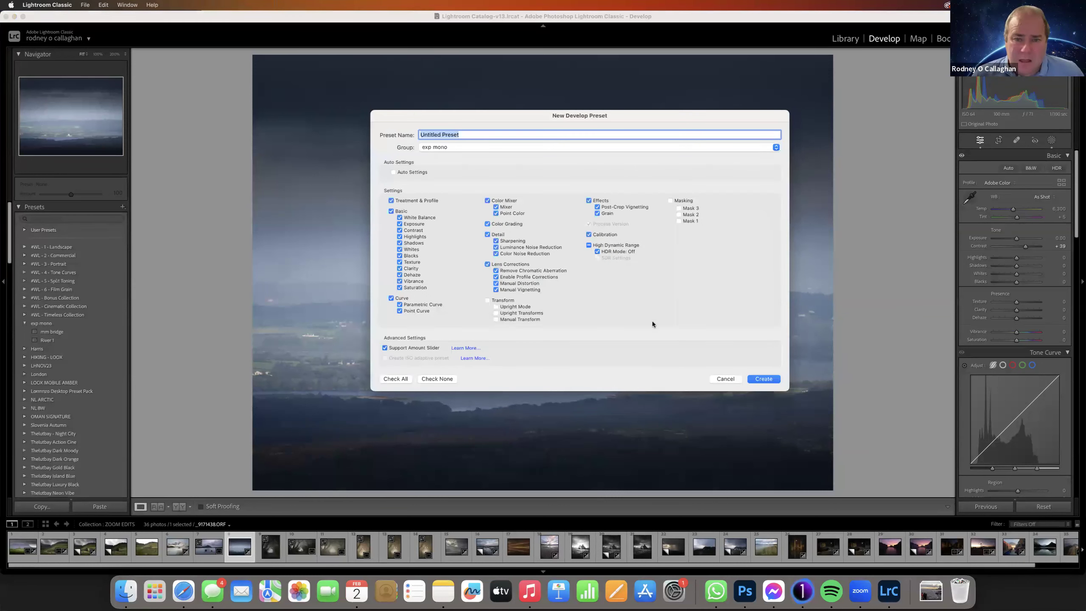
left_click(669, 201)
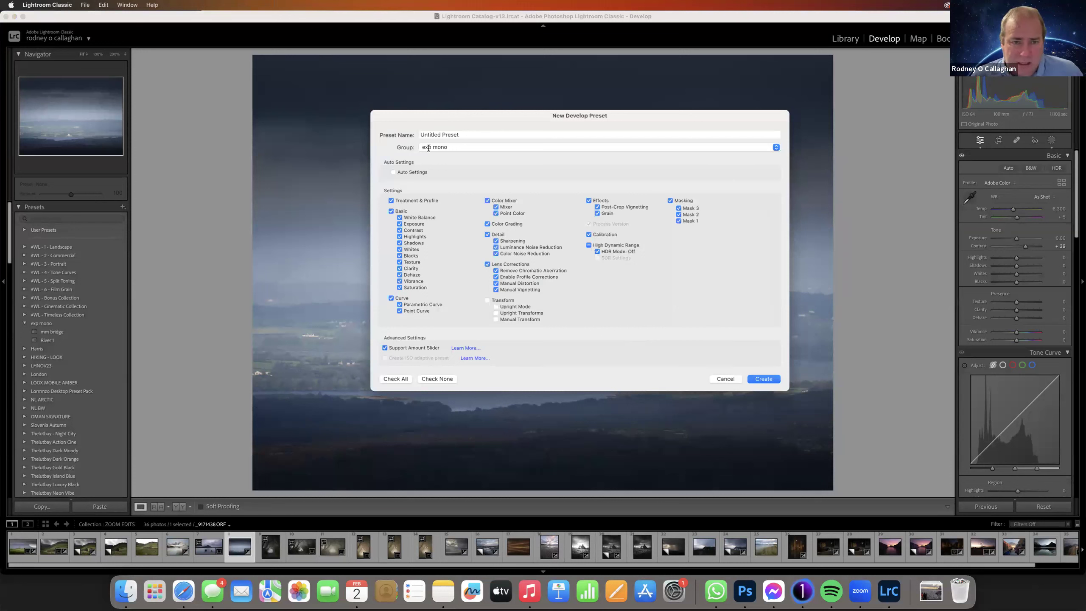
left_click(466, 134)
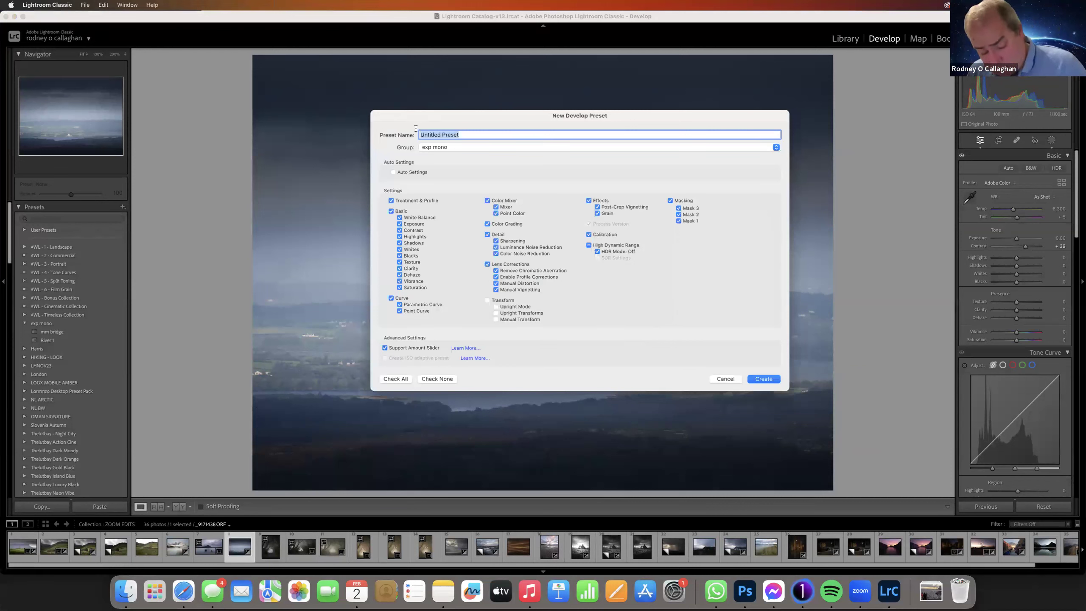
type("ZOOM")
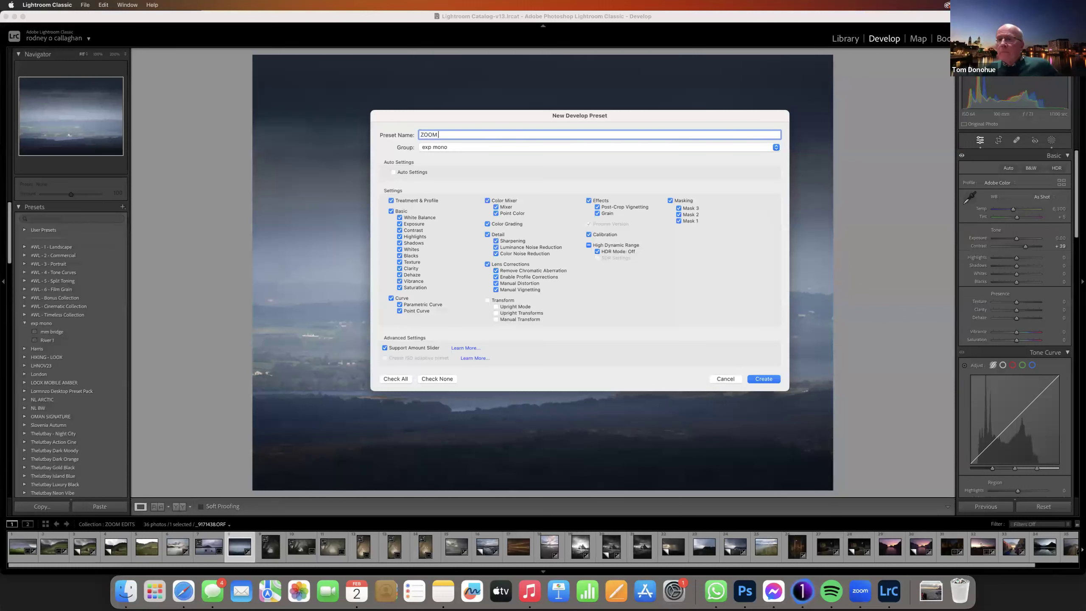
type(" PRESET")
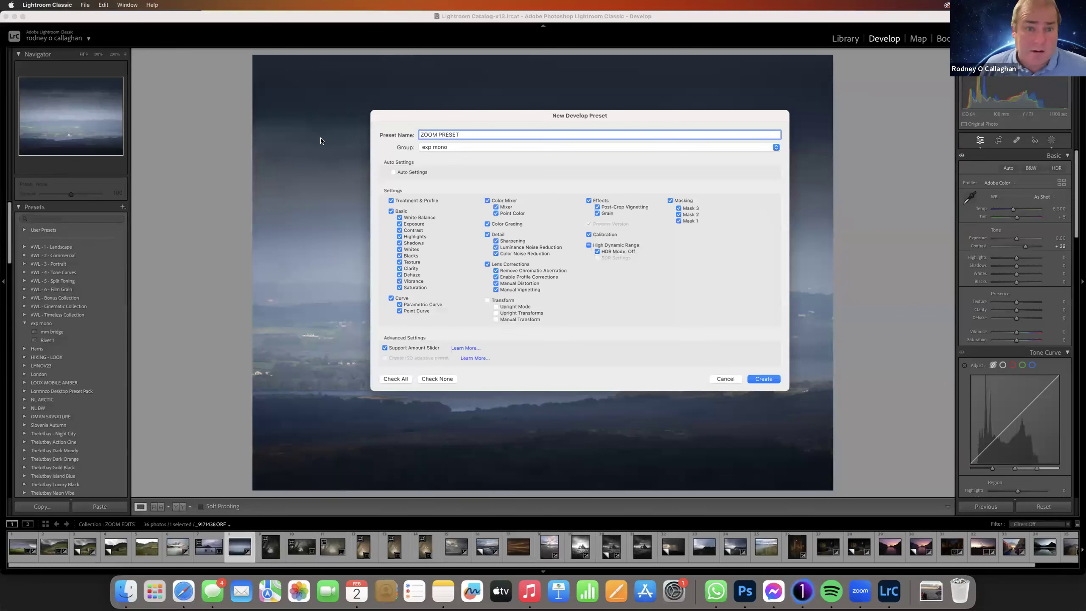
- Assign the preset to a new group named Zoom and create the preset
left_click(470, 150)
left_click(422, 147)
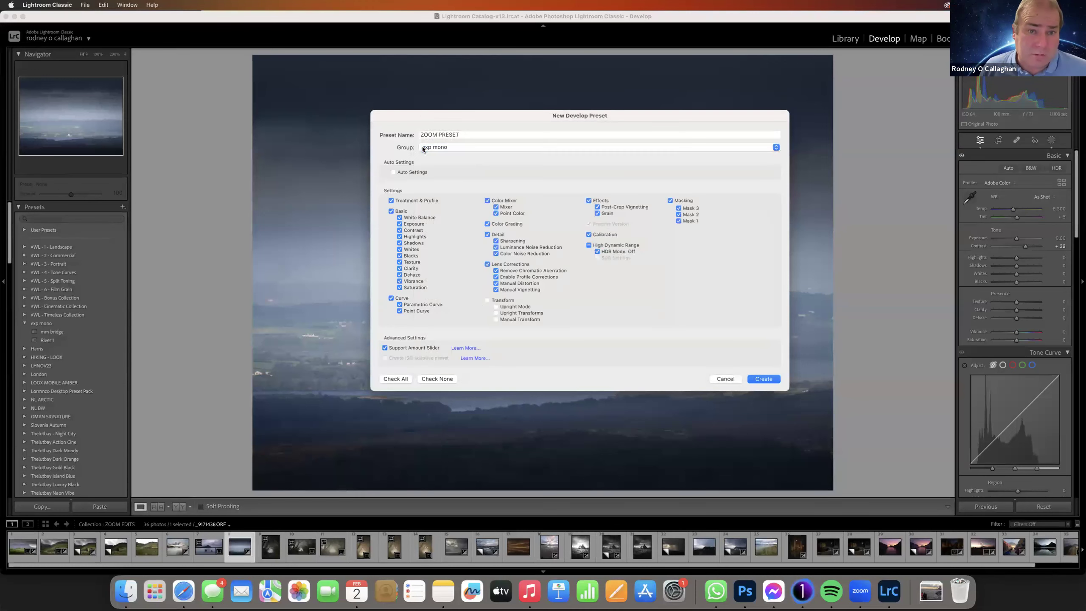
left_click(472, 145)
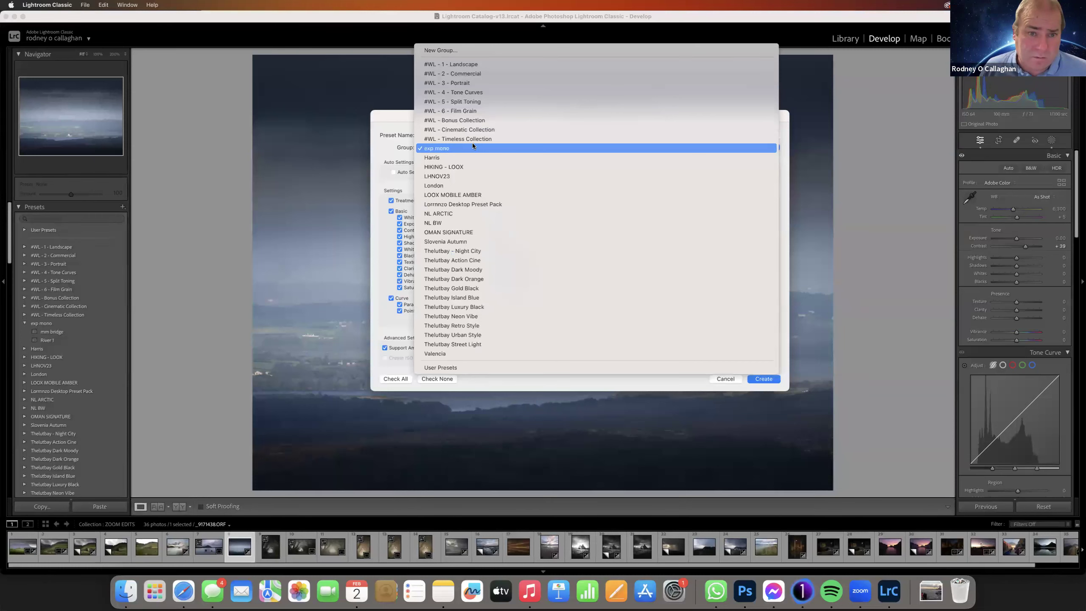
left_click(440, 51)
type("Zoom")
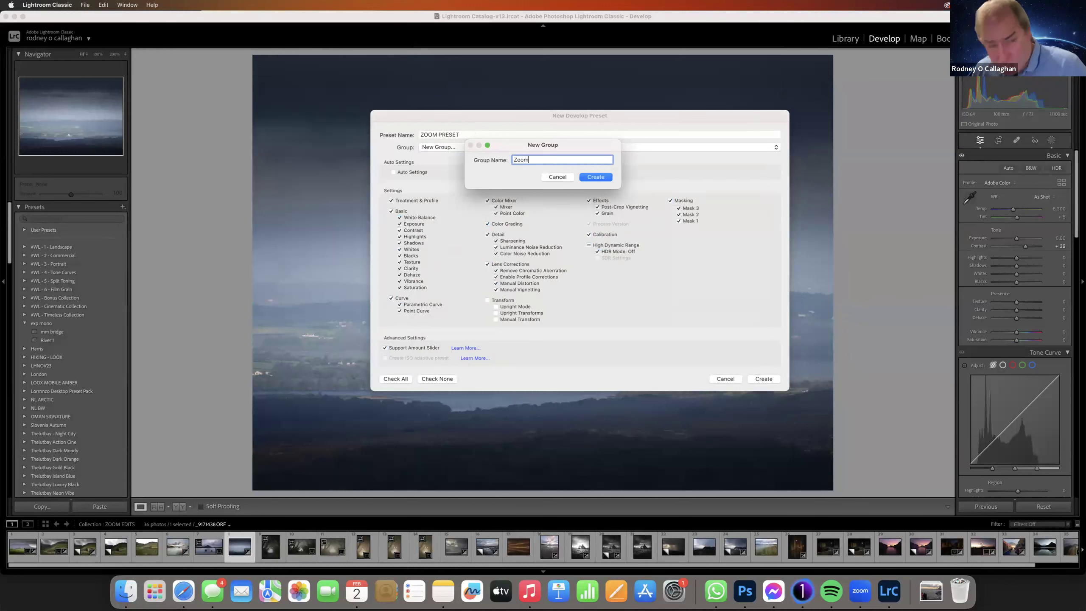
left_click(596, 177)
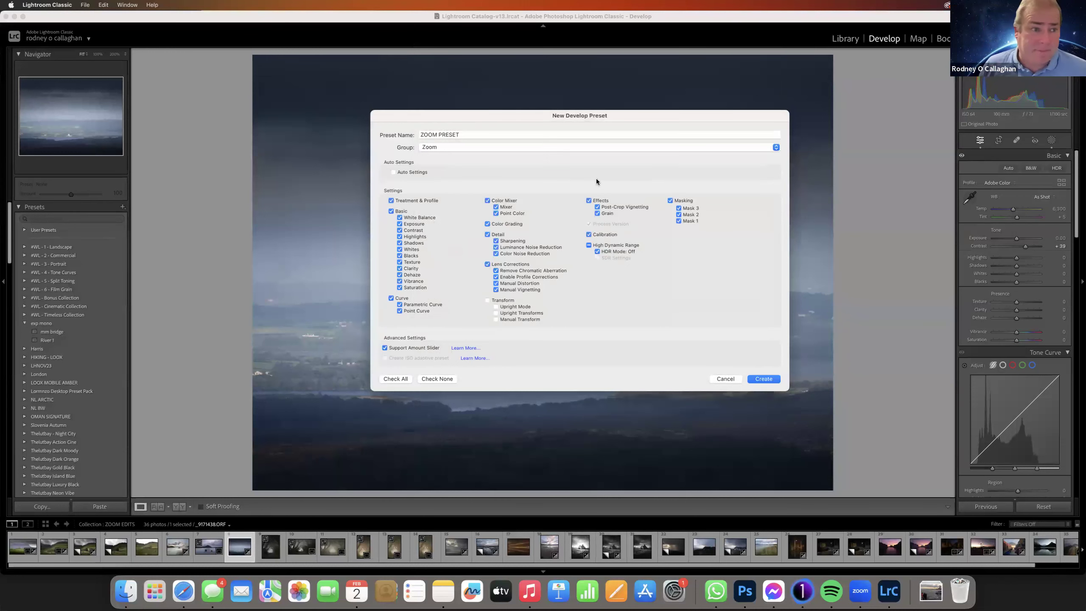
left_click(770, 380)
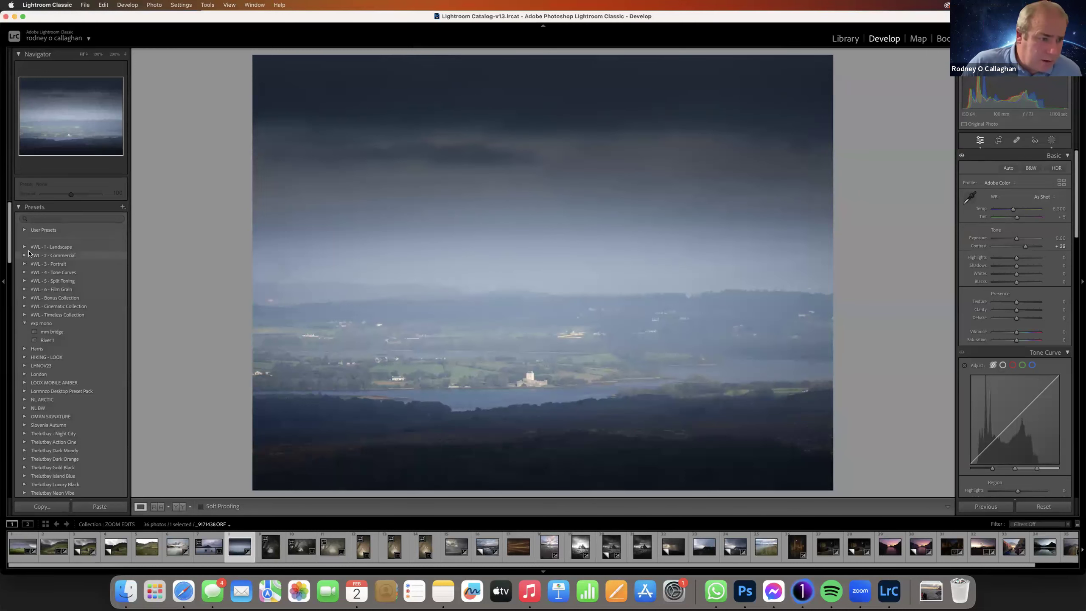
- Find the Zoom group among the presets and expand it to reach ZOOM PRESET
left_click(23, 230)
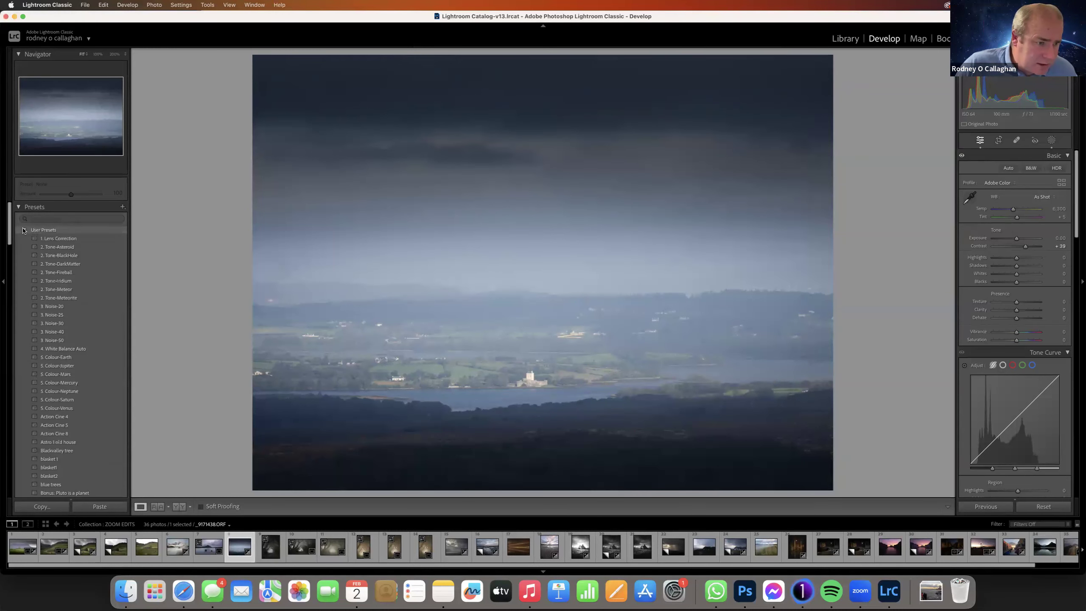
left_click(24, 230)
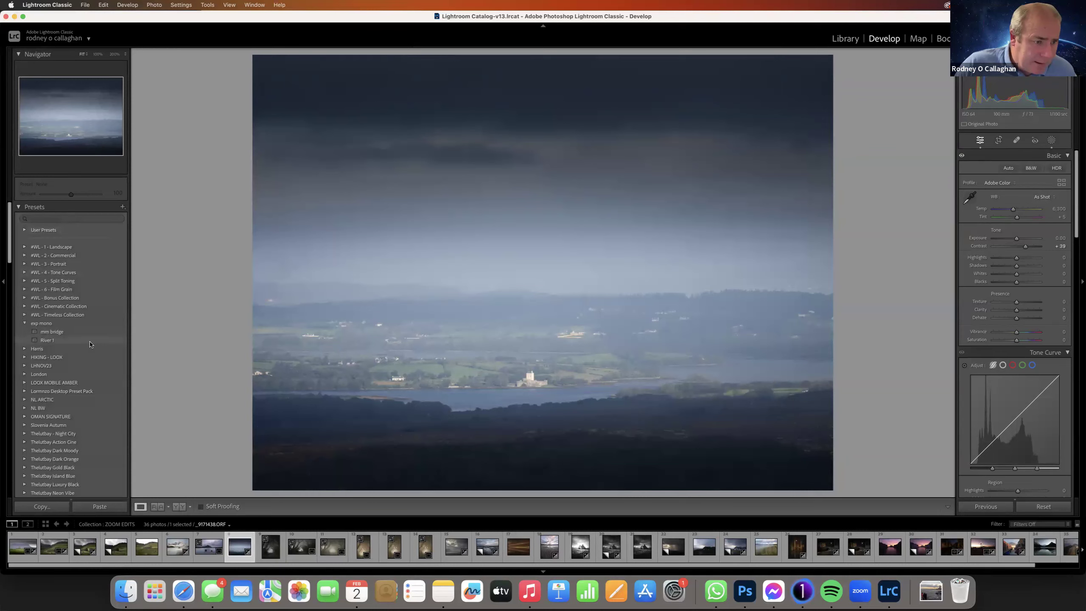
left_click_drag(8, 259, 10, 328)
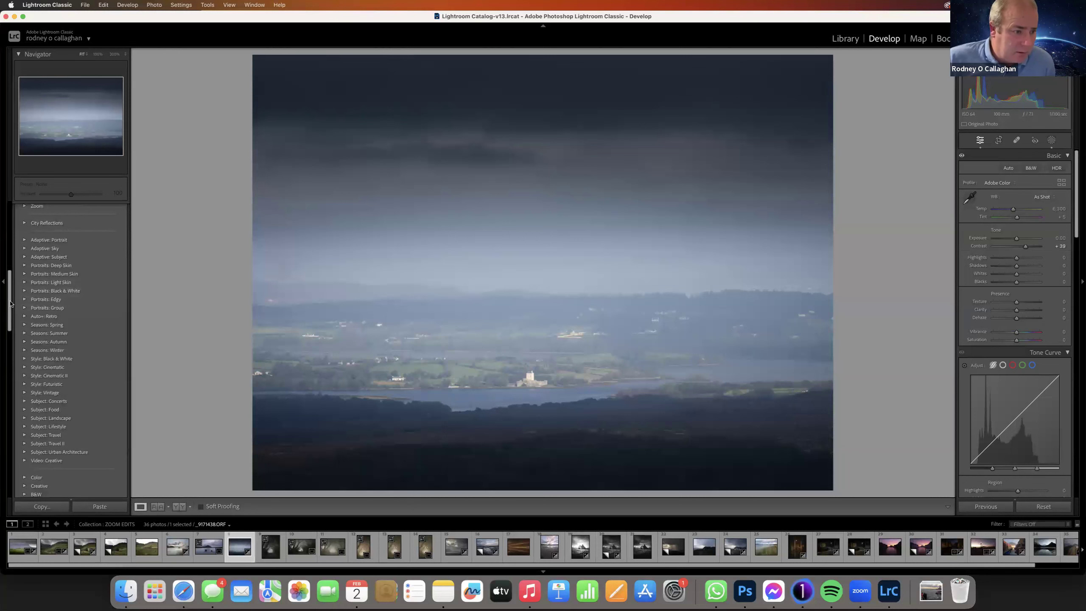
scroll(15, 299, "up", 3)
left_click(24, 253)
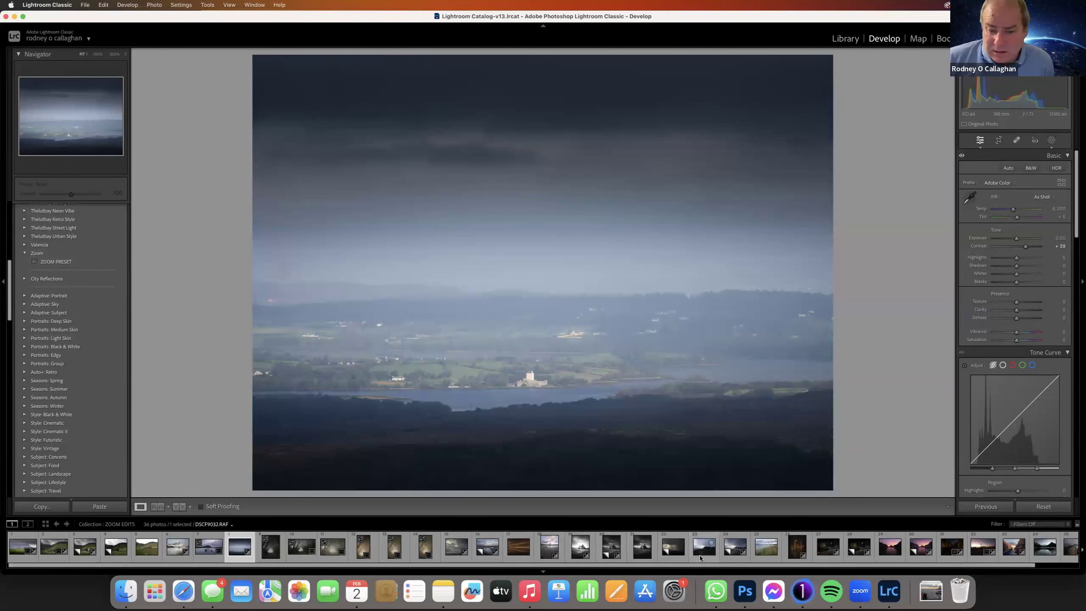
- Apply ZOOM PRESET to the grassy beach photo and to the misty tree tunnel photo _9202476.ORF
left_click(766, 548)
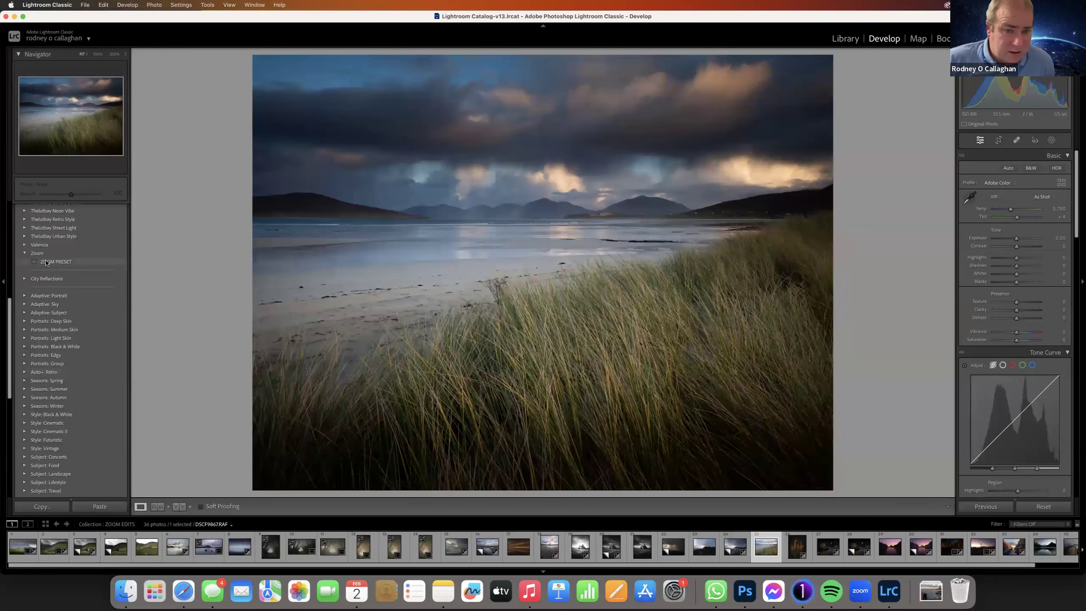
left_click(46, 263)
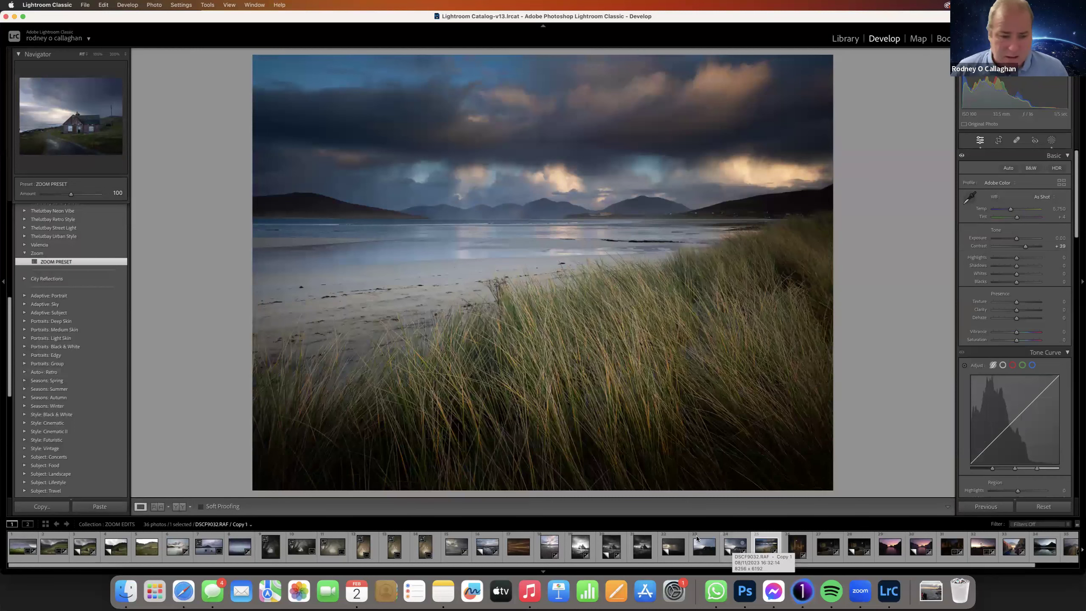
left_click(329, 552)
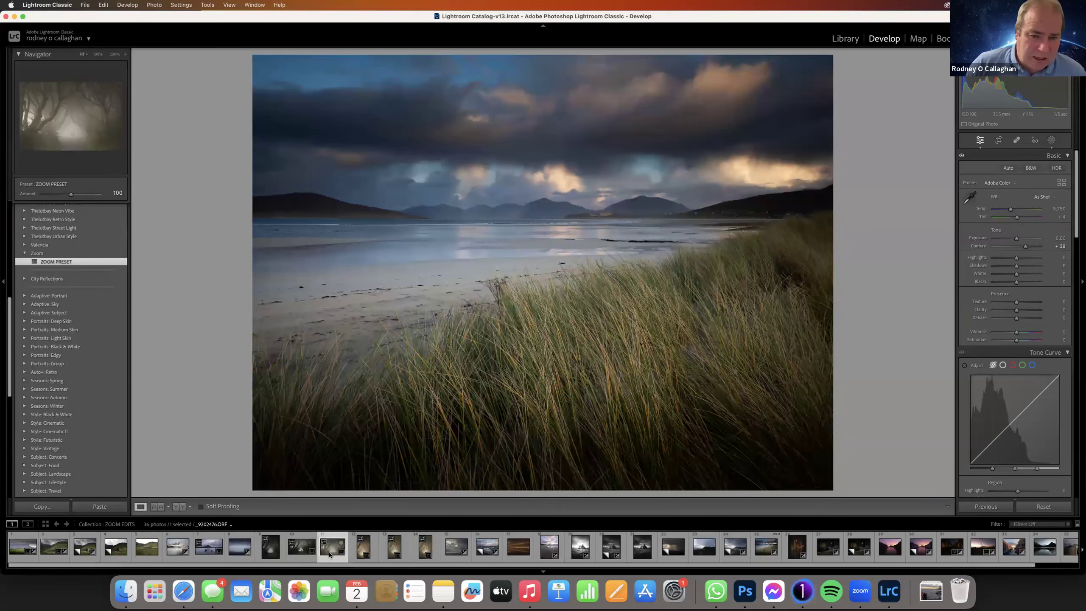
left_click(48, 261)
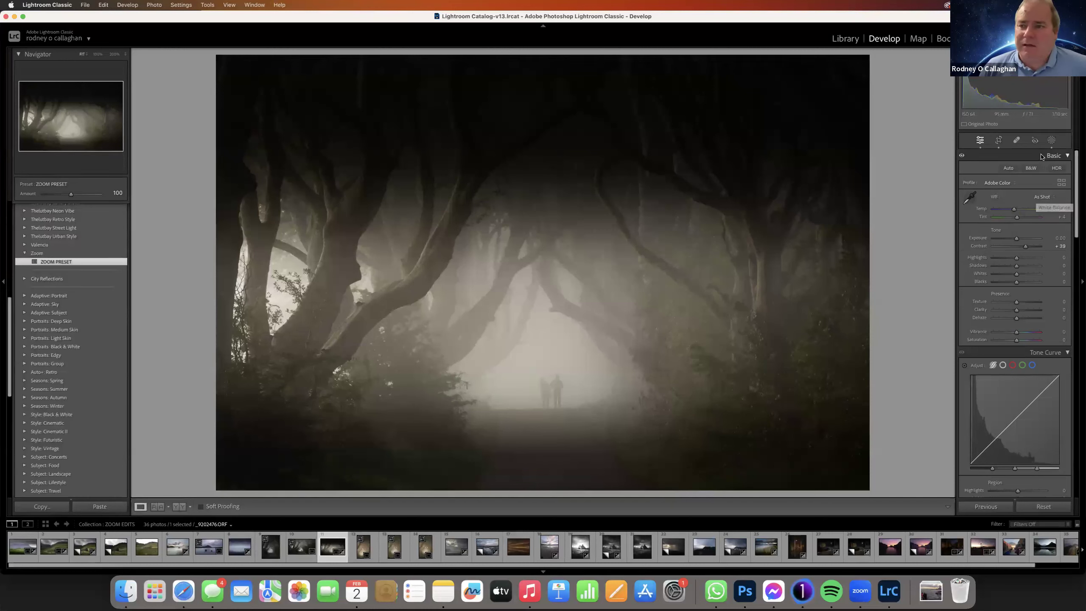
- In the tree tunnel photo's masks, raise the exposure of radial Mask 3 and set linear Mask 1's exposure to about -0.67
left_click(1050, 141)
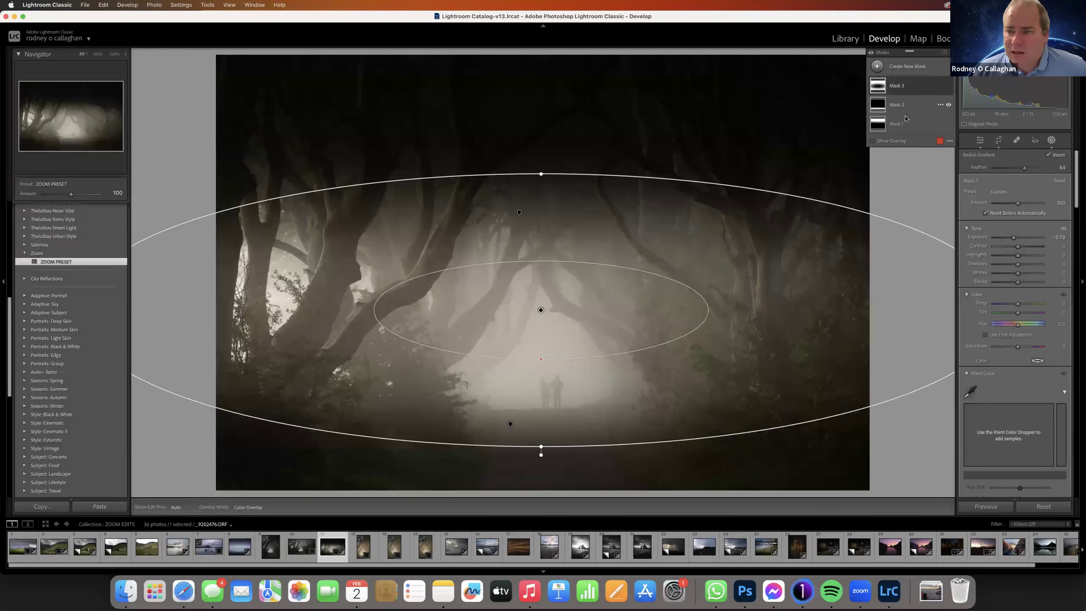
left_click_drag(1013, 237, 1020, 241)
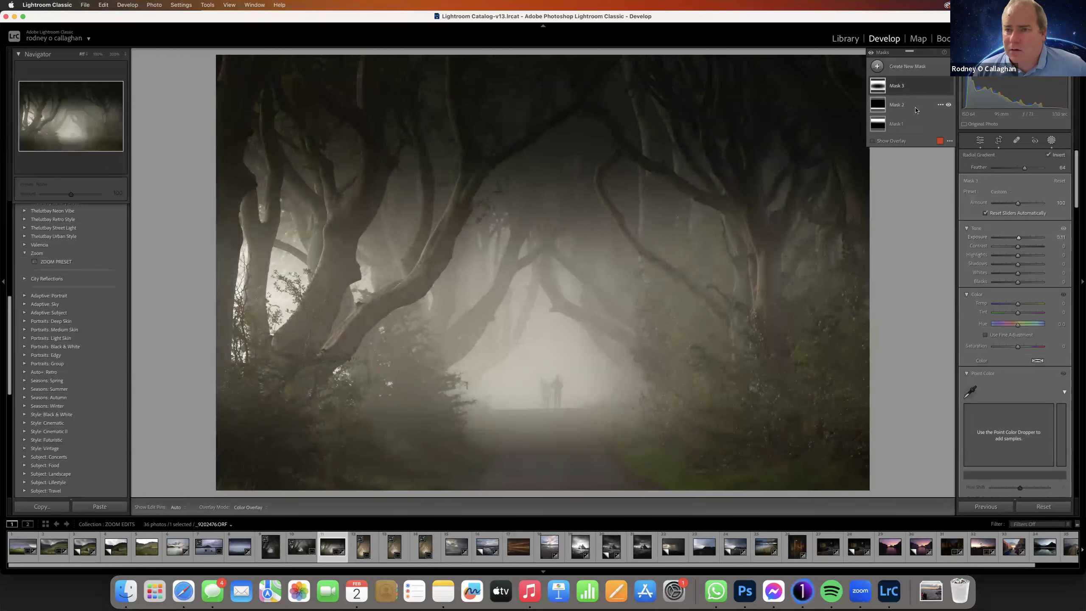
left_click(509, 424)
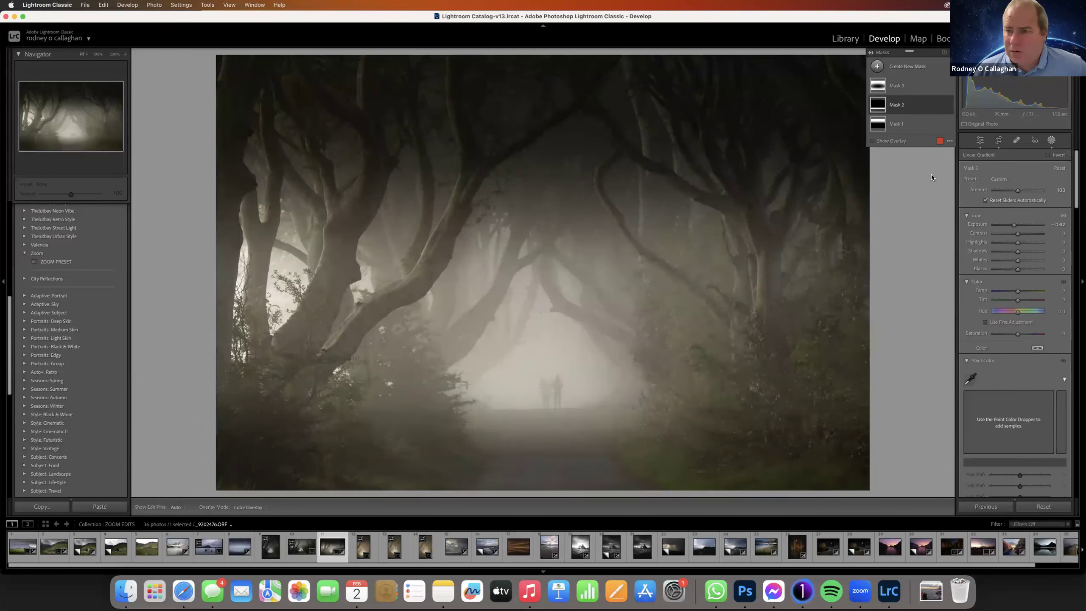
left_click(888, 128)
left_click_drag(1010, 224, 1012, 226)
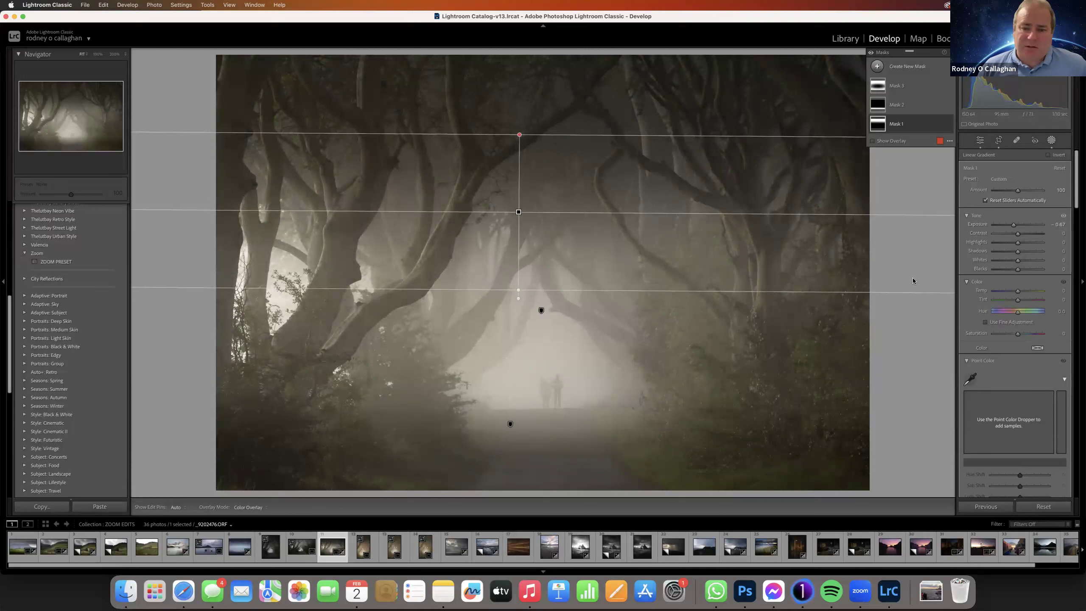
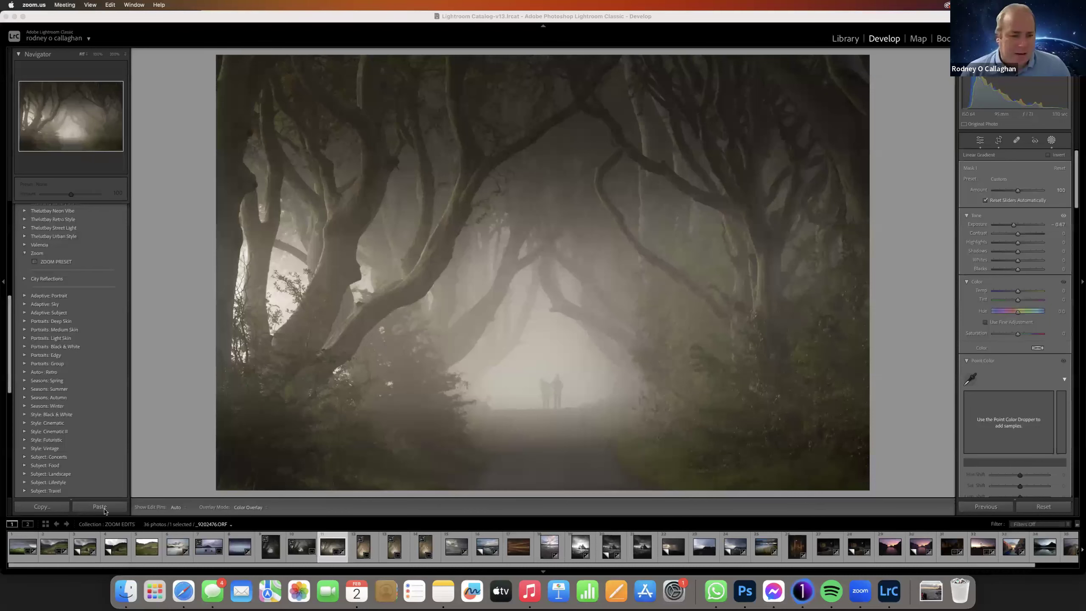
- Open the castle photo, leave masking and compare its original and edited versions side by side
left_click(18, 547)
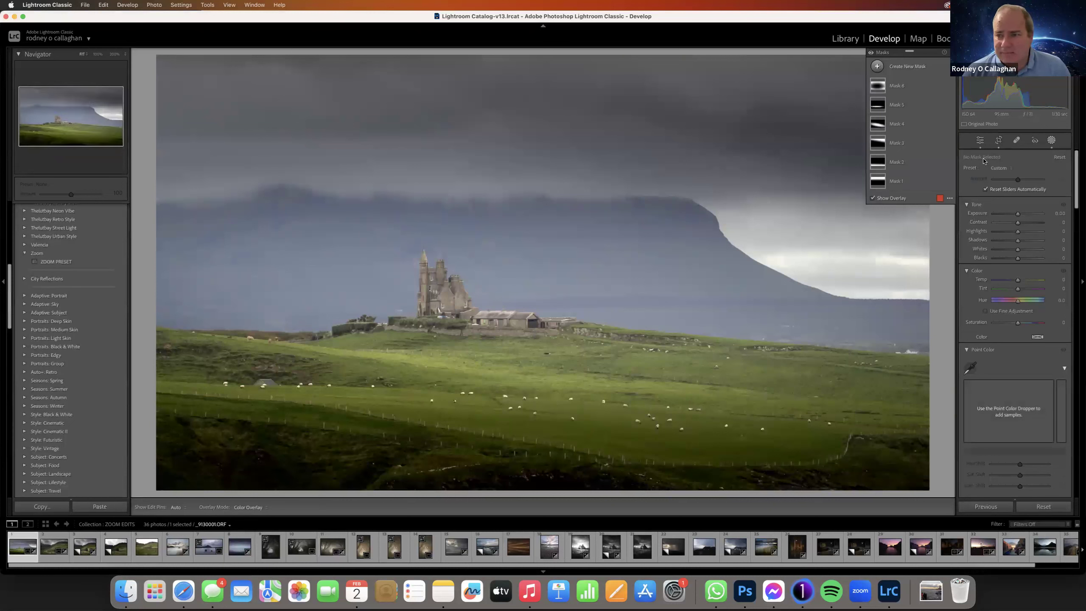
left_click(979, 140)
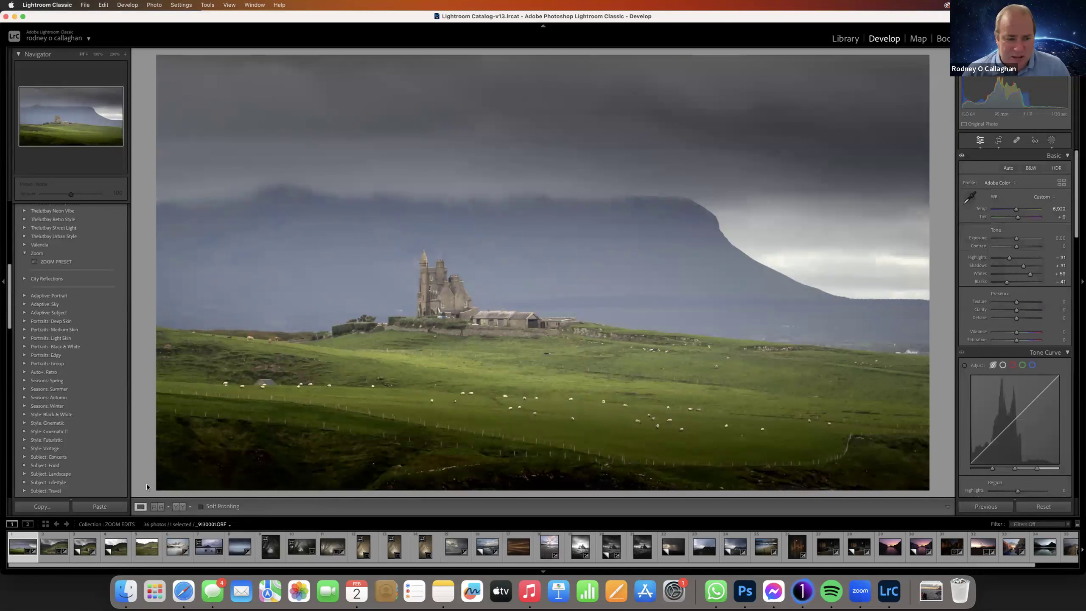
left_click(174, 507)
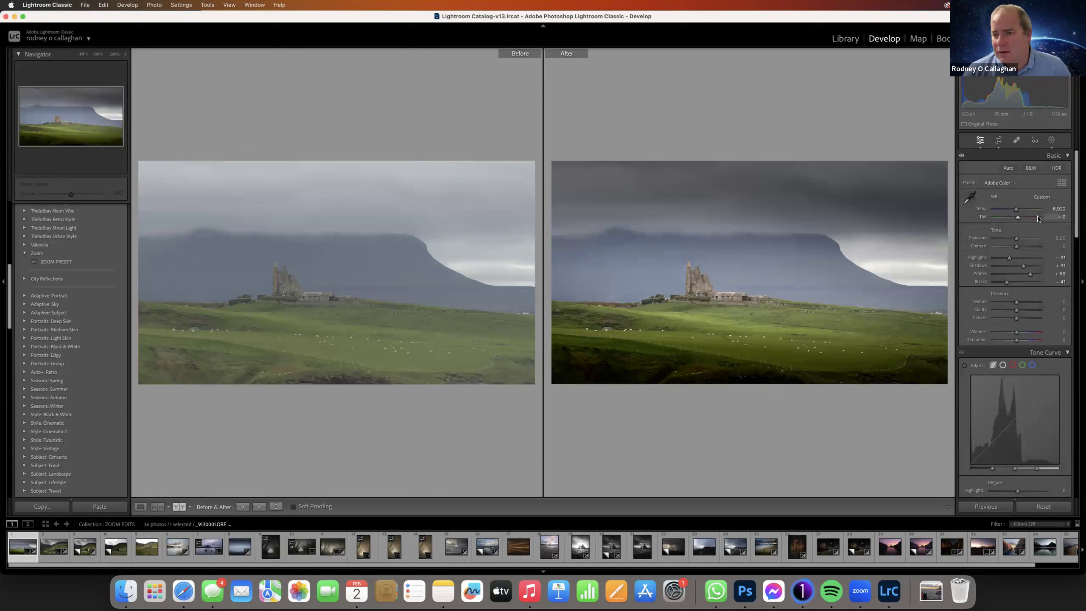
- Turn the castle photo monochrome with Saturation at -100, return to the single-photo view and set Clarity to +40
left_click_drag(1017, 340, 982, 349)
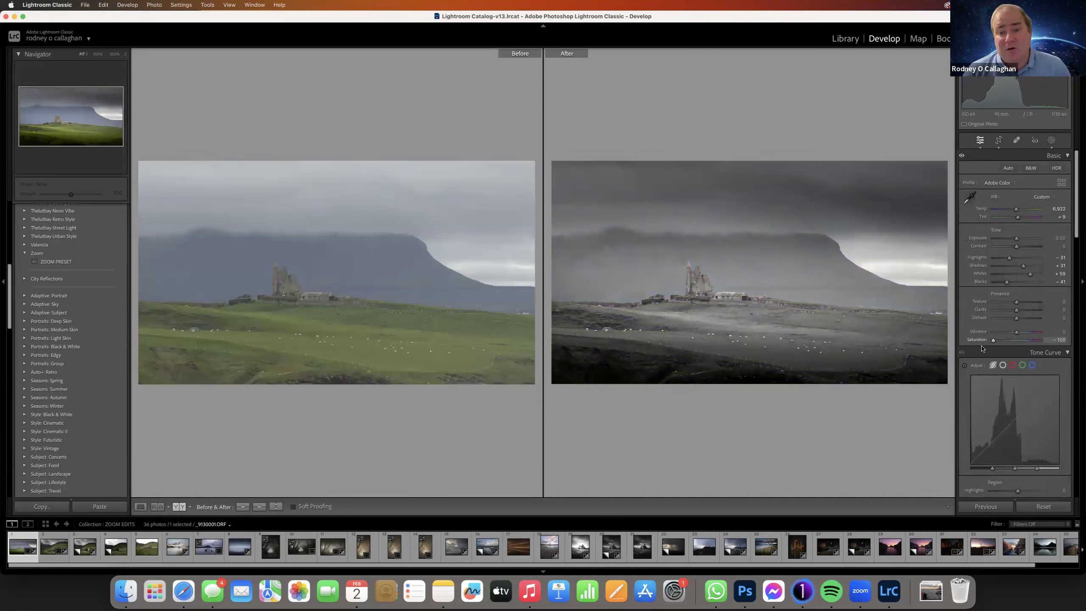
left_click(138, 508)
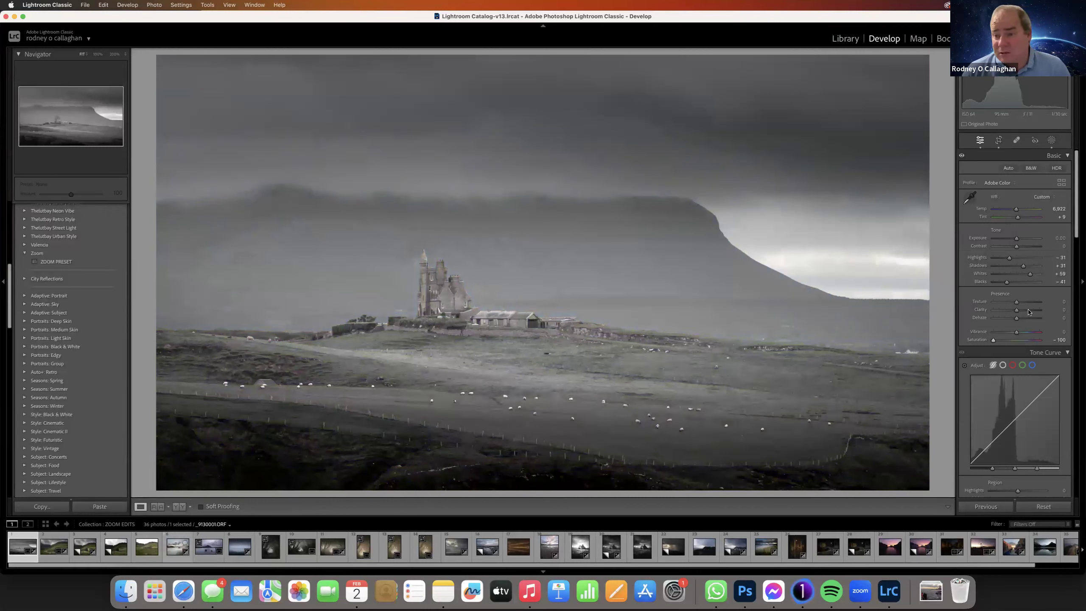
left_click_drag(1017, 310, 1026, 315)
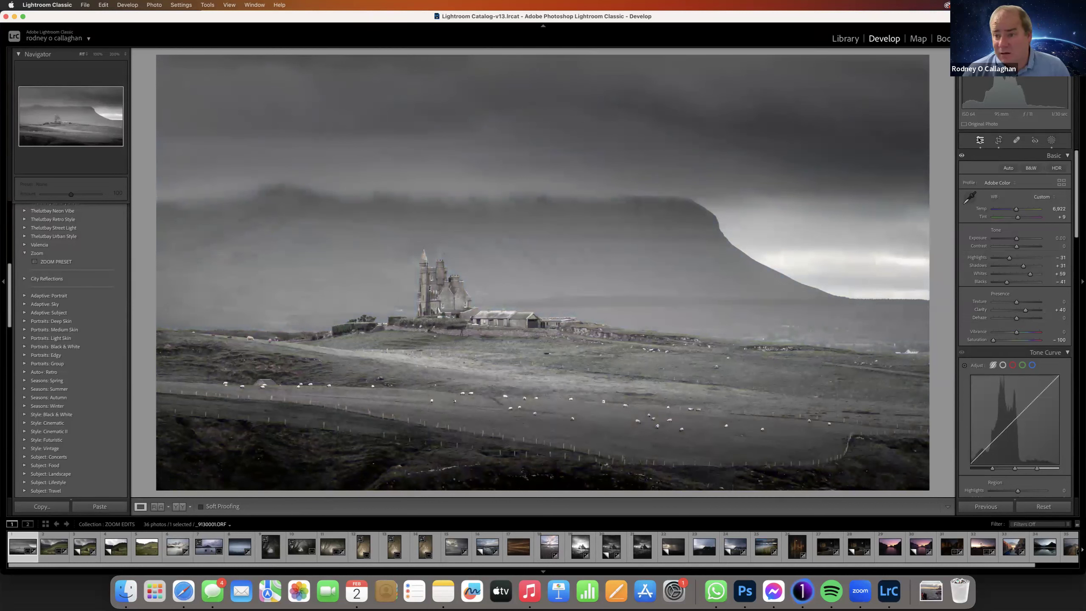
- Add a linear gradient mask from the castle photo's sky down over the mountain, darken its exposure to about -0.43, and leave masking
left_click(1051, 140)
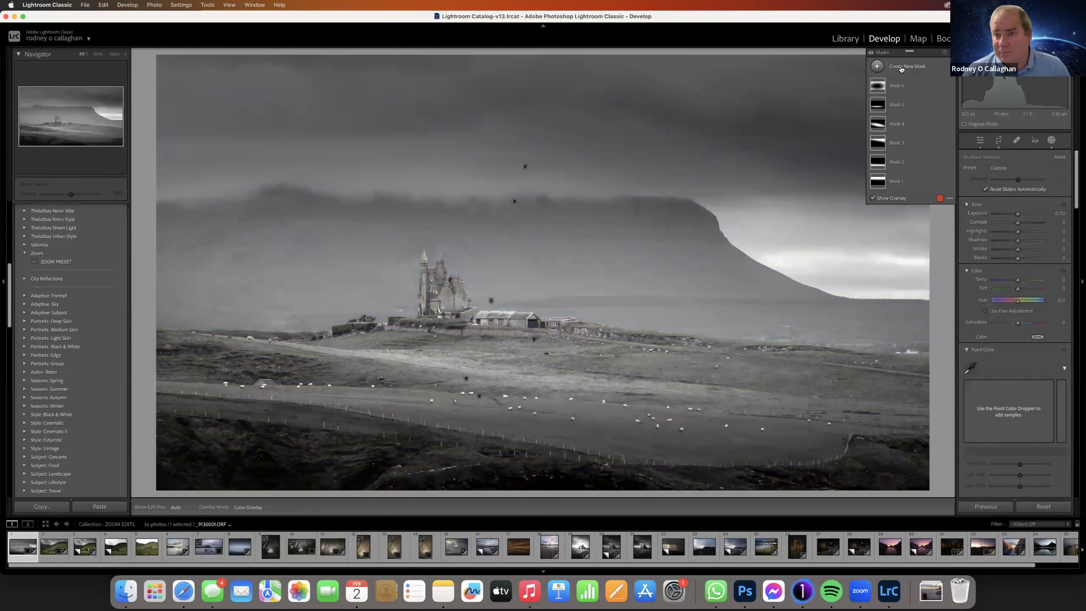
left_click(882, 67)
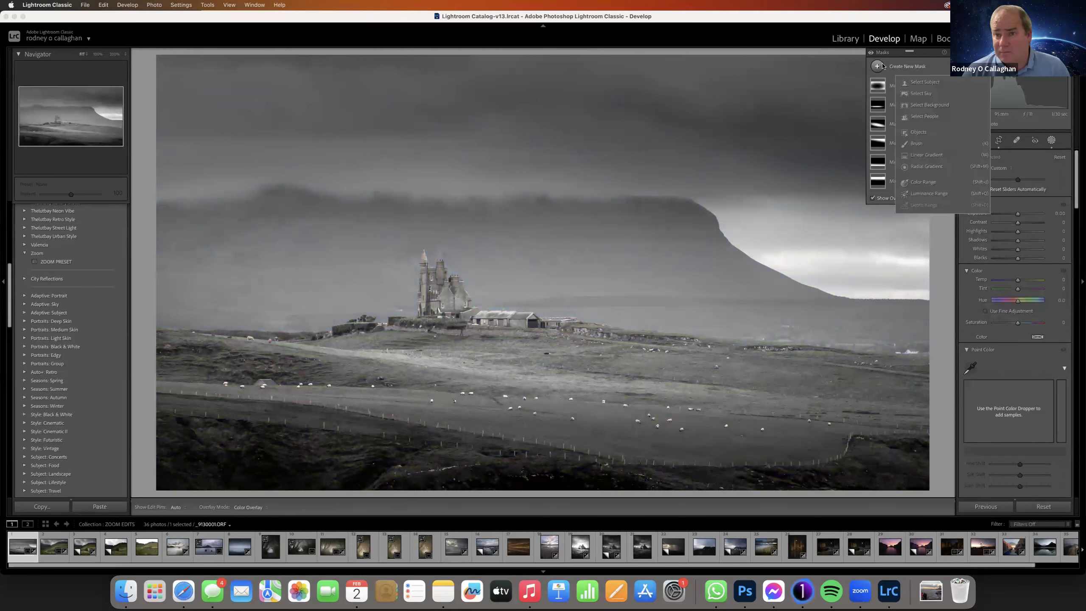
left_click(927, 155)
left_click_drag(535, 137, 530, 278)
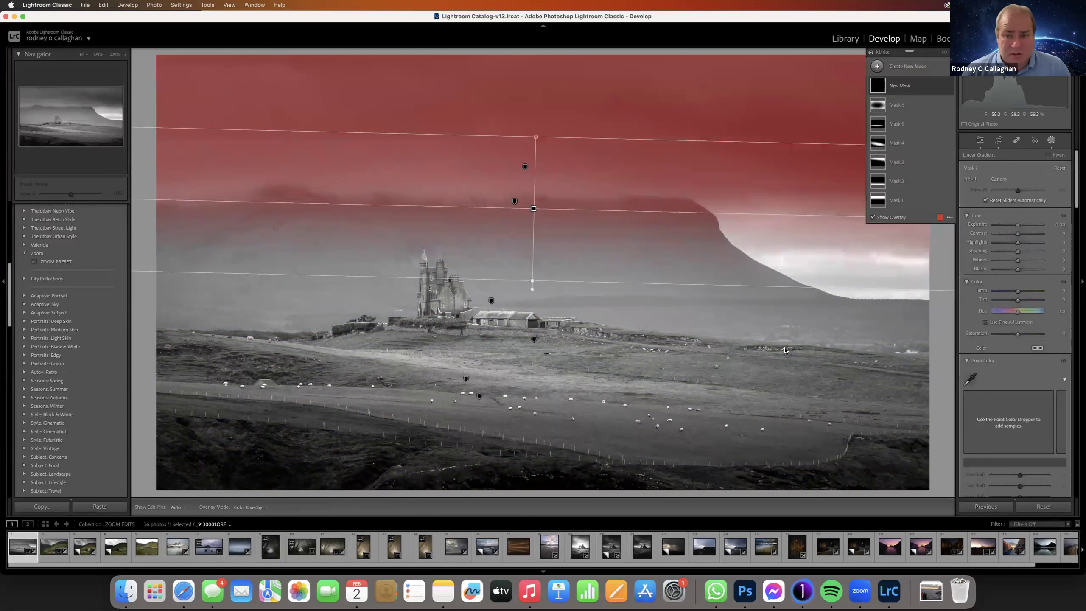
left_click_drag(1021, 226, 1017, 231)
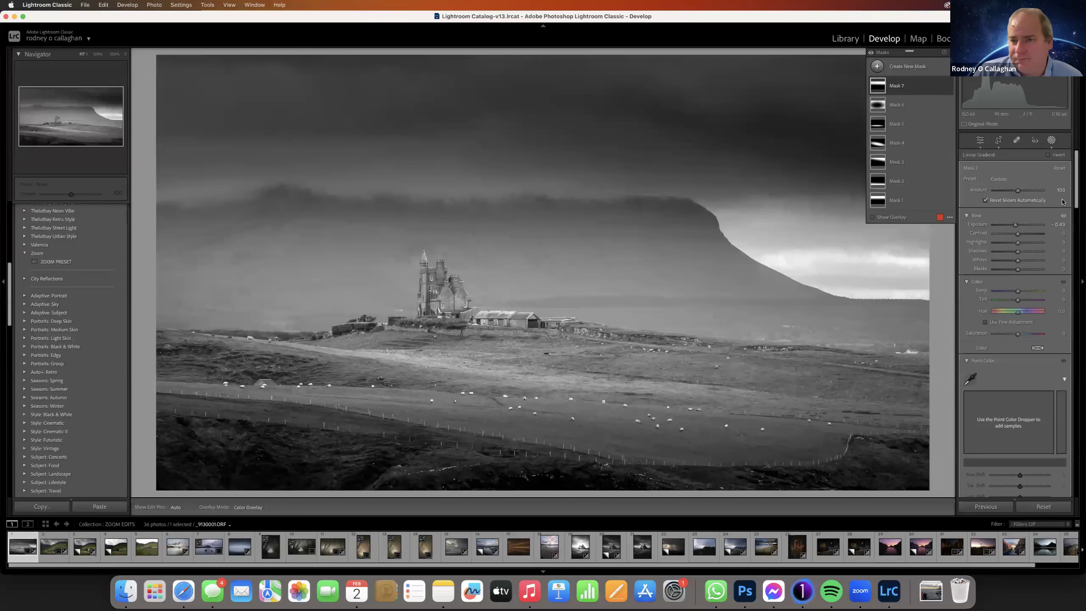
left_click(980, 140)
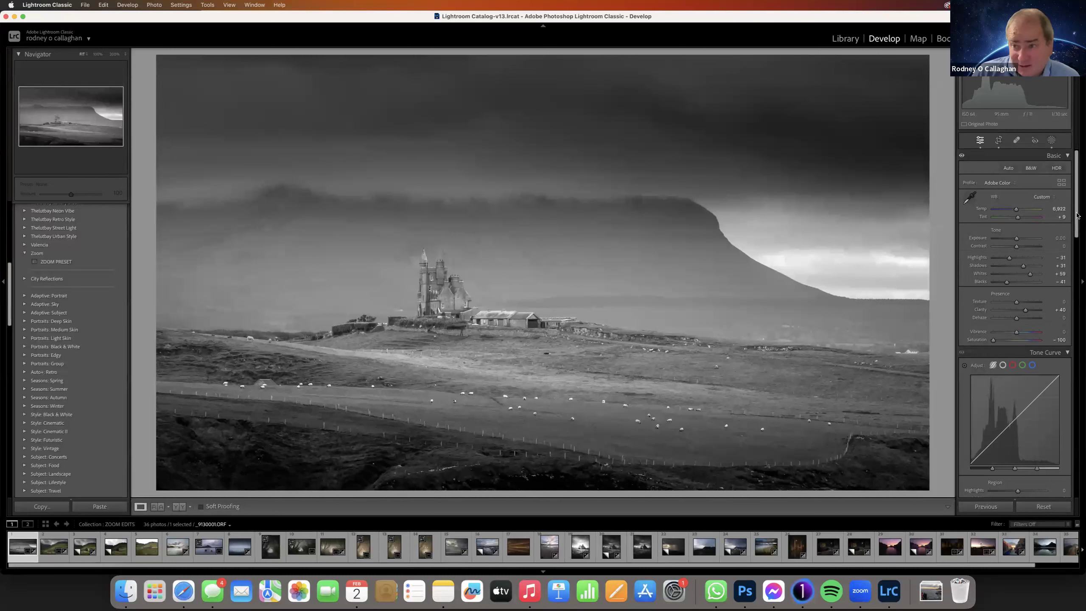
- Open the rocky shore photo with the cloudy sky and reset all its develop adjustments
scroll(1073, 234, "down", 3)
left_click_drag(1073, 234, 1080, 190)
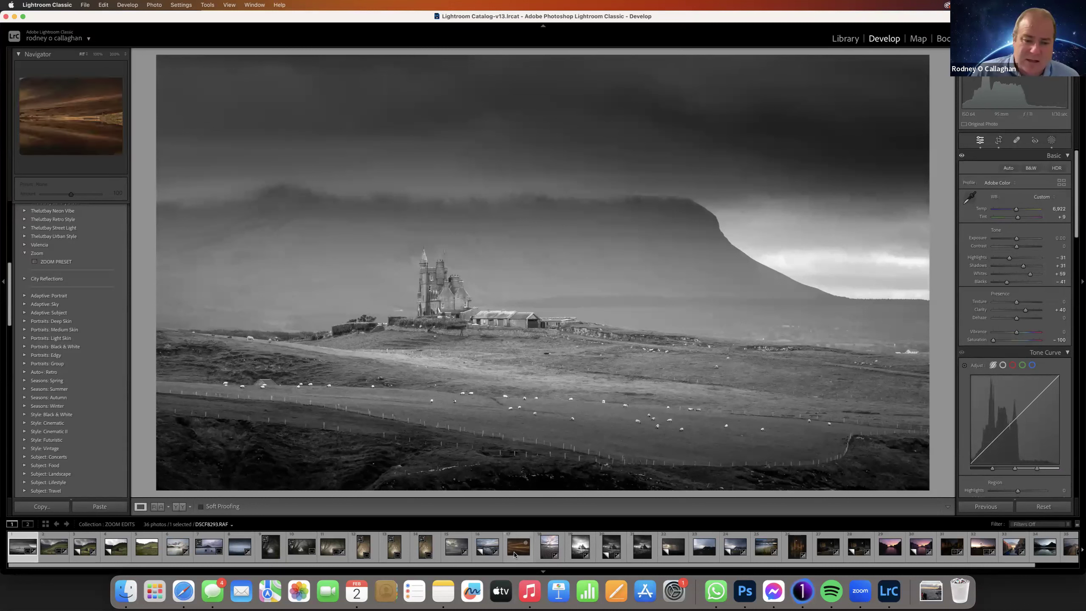
left_click(483, 555)
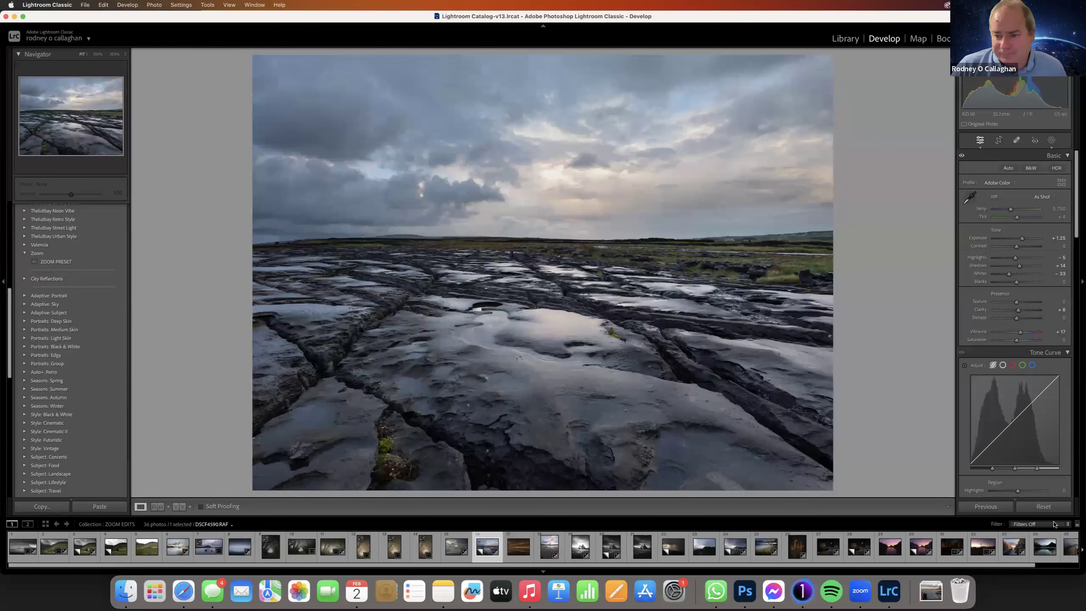
left_click(1044, 507)
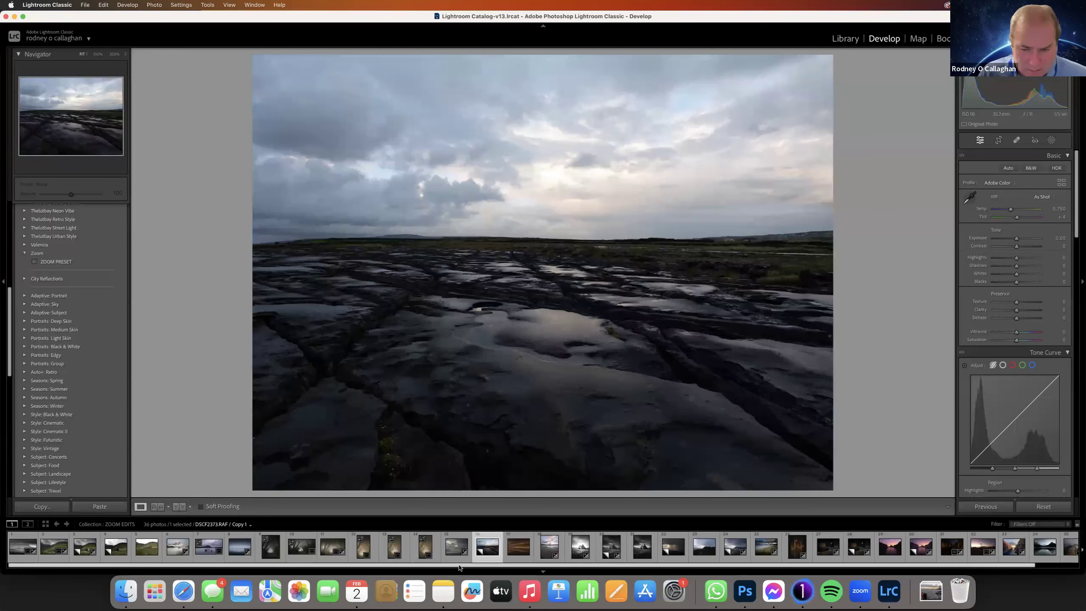
- Open the dark Venice canal photo DSCF3914.RAF, turn off HDR editing and reset its Highlights to 0
left_click_drag(459, 567, 600, 565)
left_click_drag(528, 563, 416, 567)
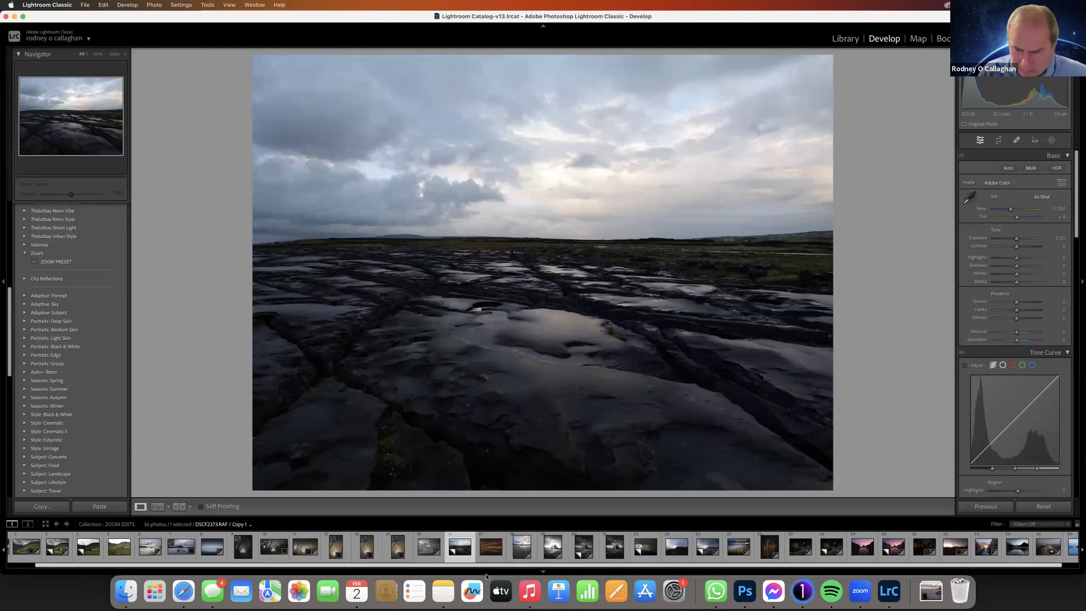
left_click(917, 557)
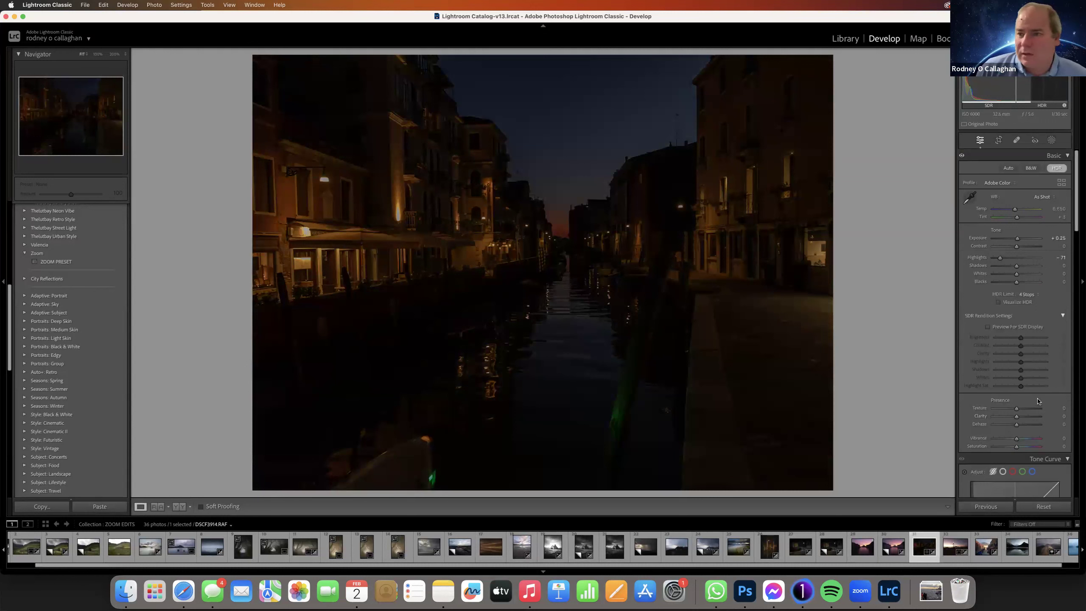
left_click(1057, 168)
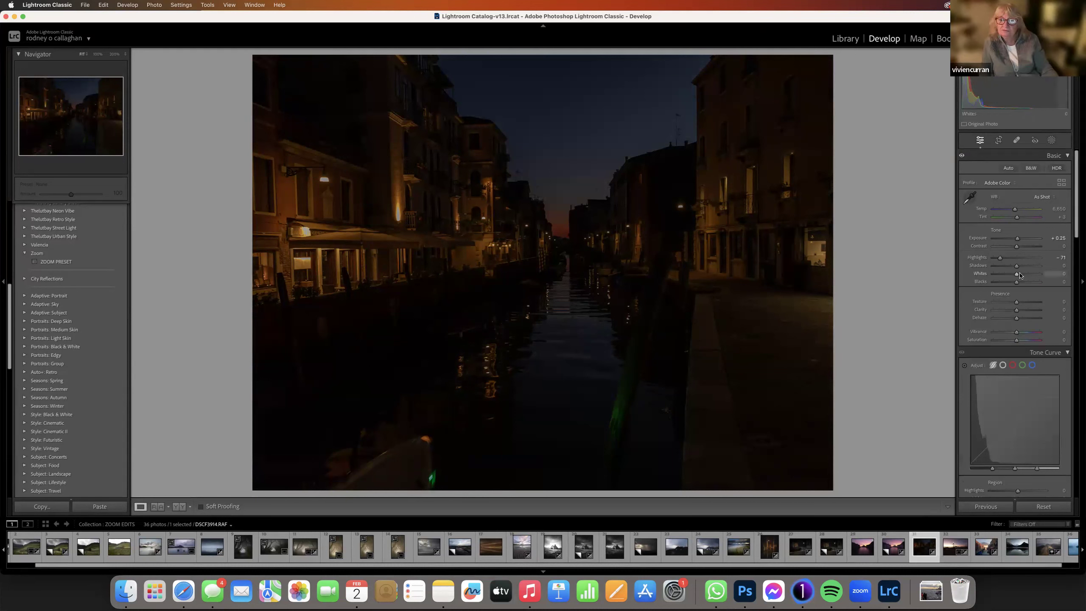
double_click(1000, 258)
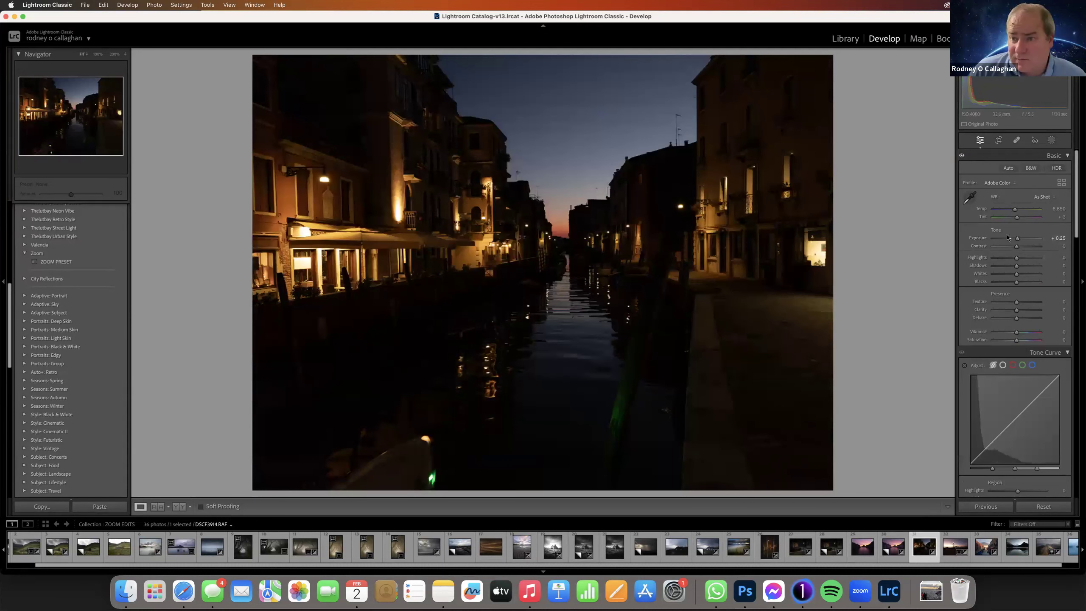
- Raise the canal photo's exposure to more than +4 and zoom in around the red boat to examine shadow noise
left_click_drag(1017, 240, 1036, 240)
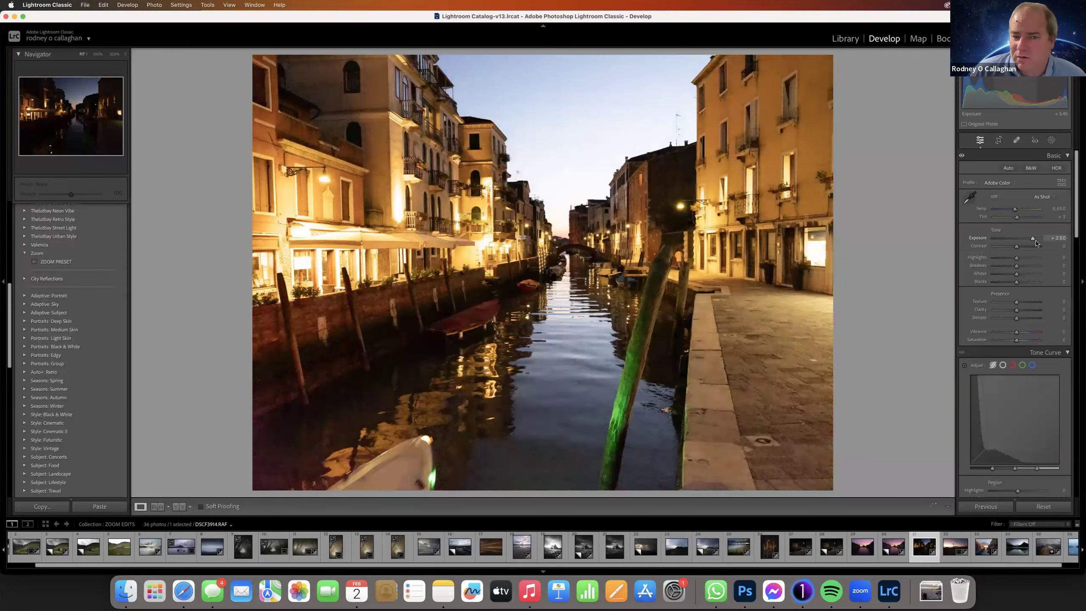
left_click(426, 309)
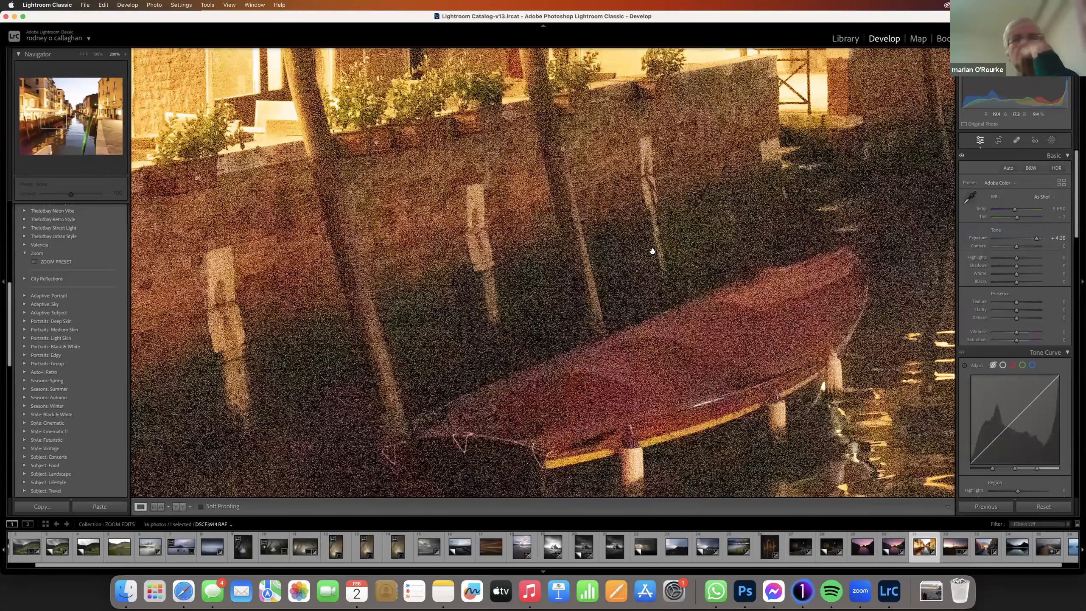
left_click(654, 252)
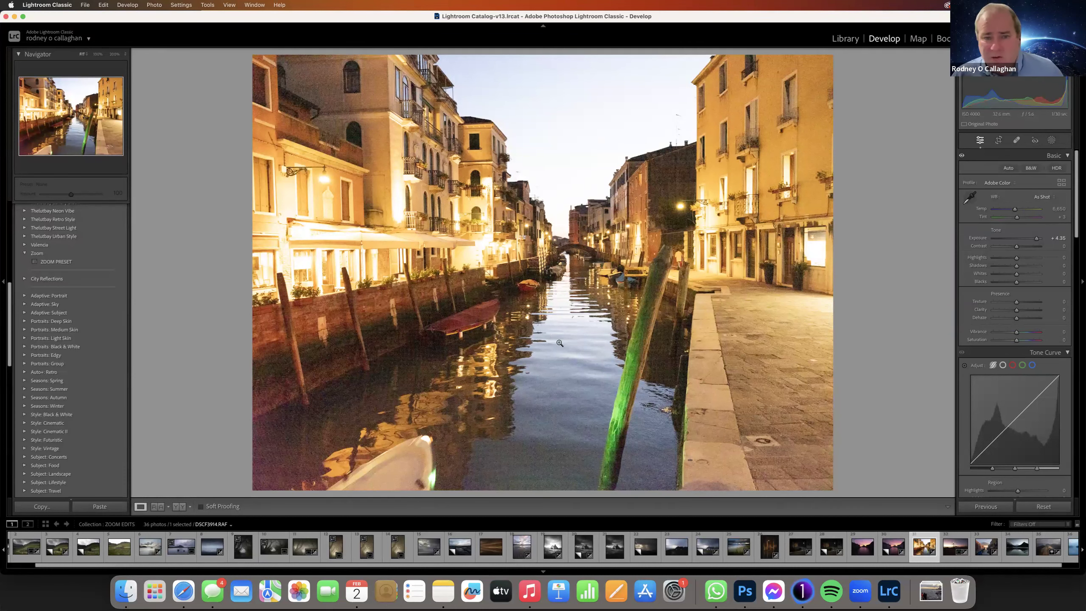
left_click(478, 300)
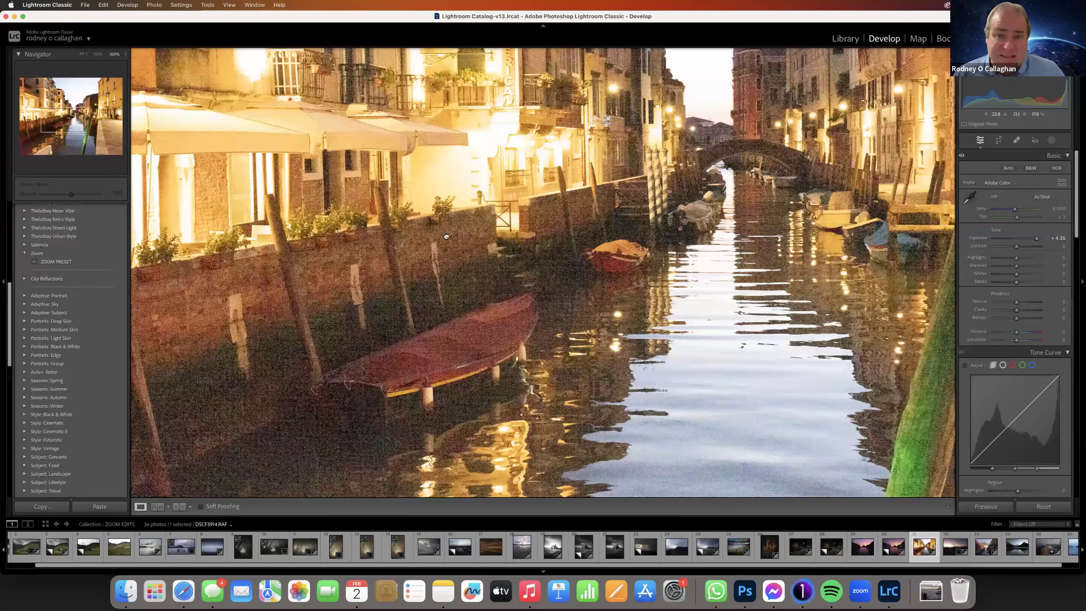
left_click(556, 252)
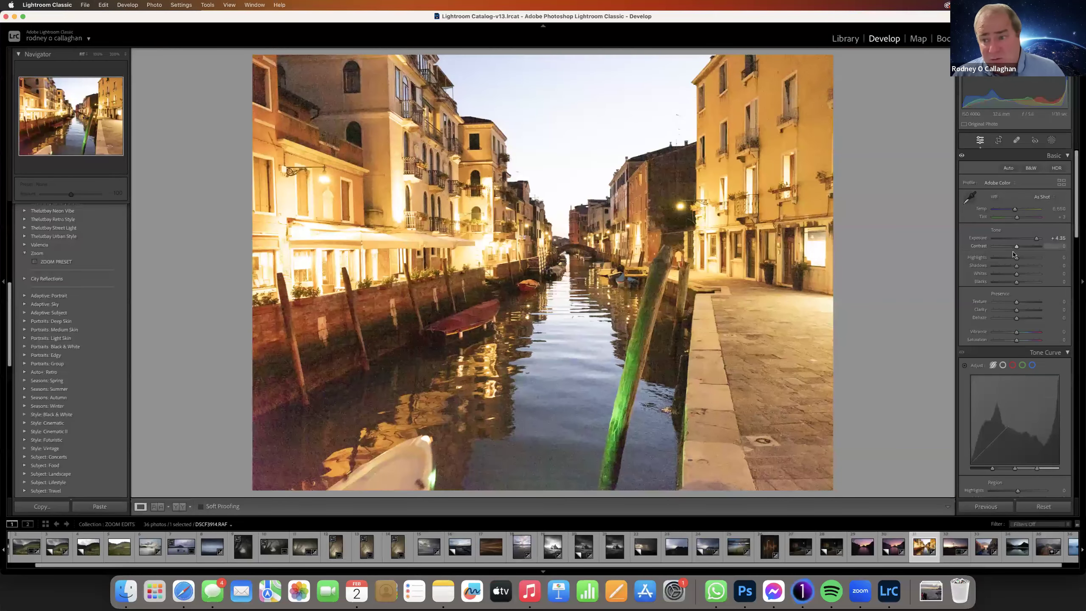
- Reset the canal photo's exposure, then set Exposure to about +1.65 and Shadows to +100
double_click(1035, 239)
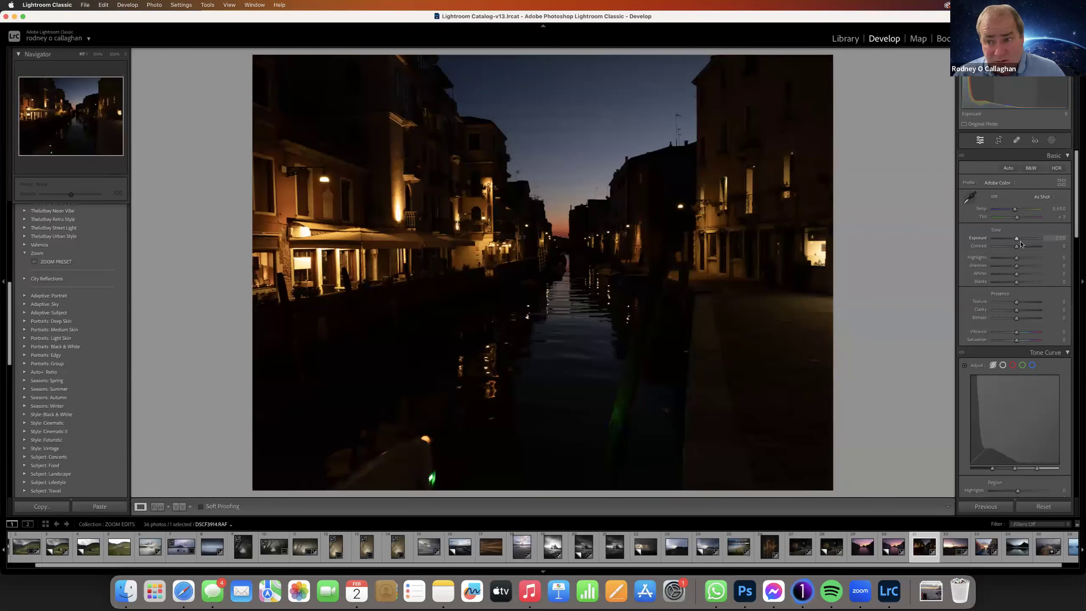
left_click_drag(1017, 239, 1040, 266)
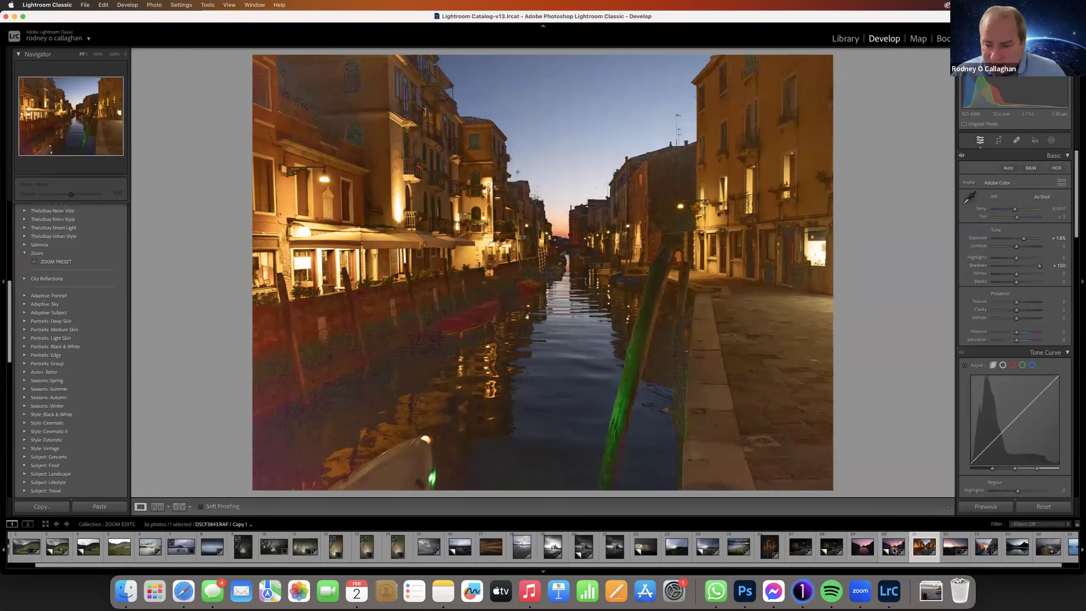
- Open the Venice sunset photo with gondolas and street lamp, set Exposure to +5.00 and zoom in on the gondolas to examine image quality
left_click(948, 556)
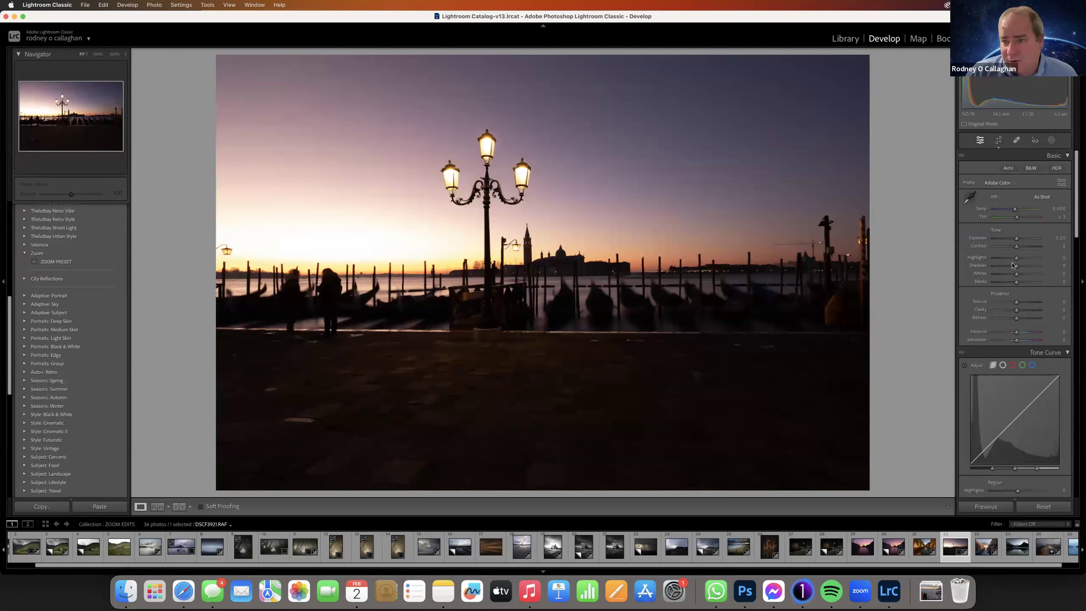
left_click_drag(1016, 238, 1050, 240)
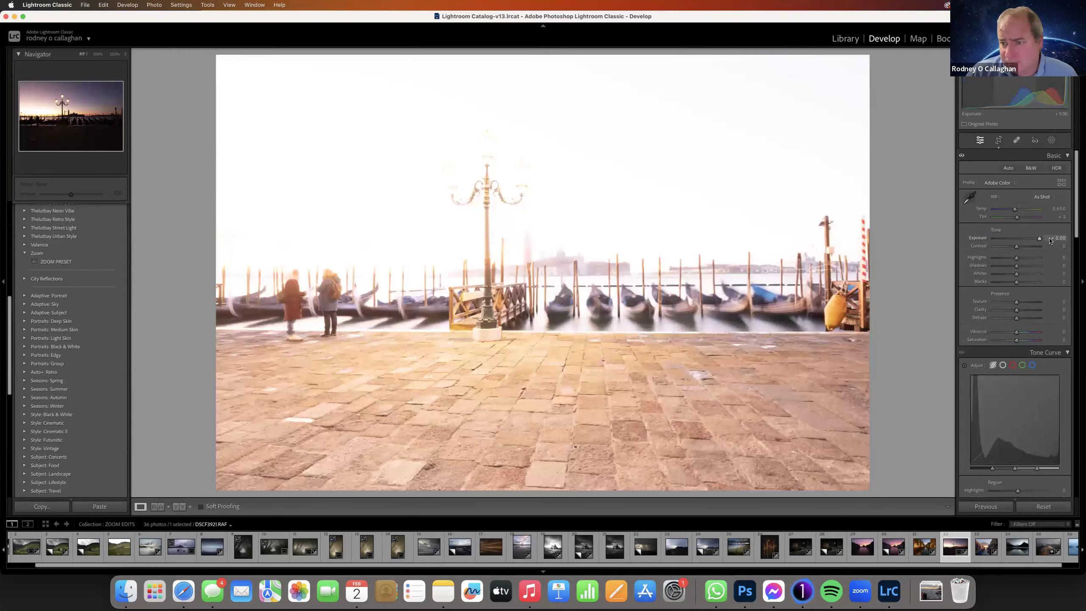
left_click(611, 311)
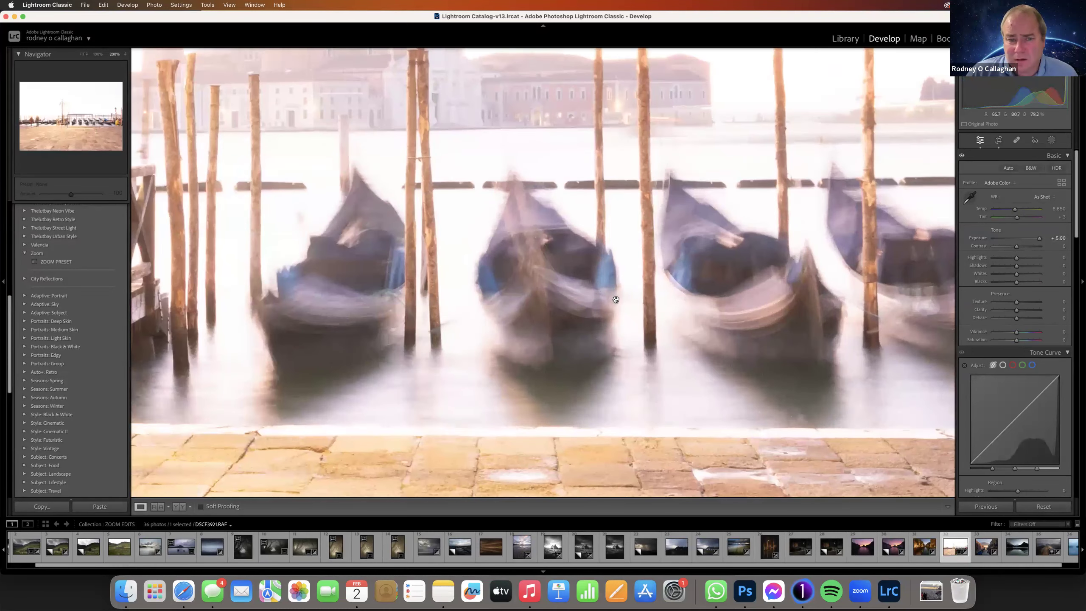
scroll(616, 300, "down", 5)
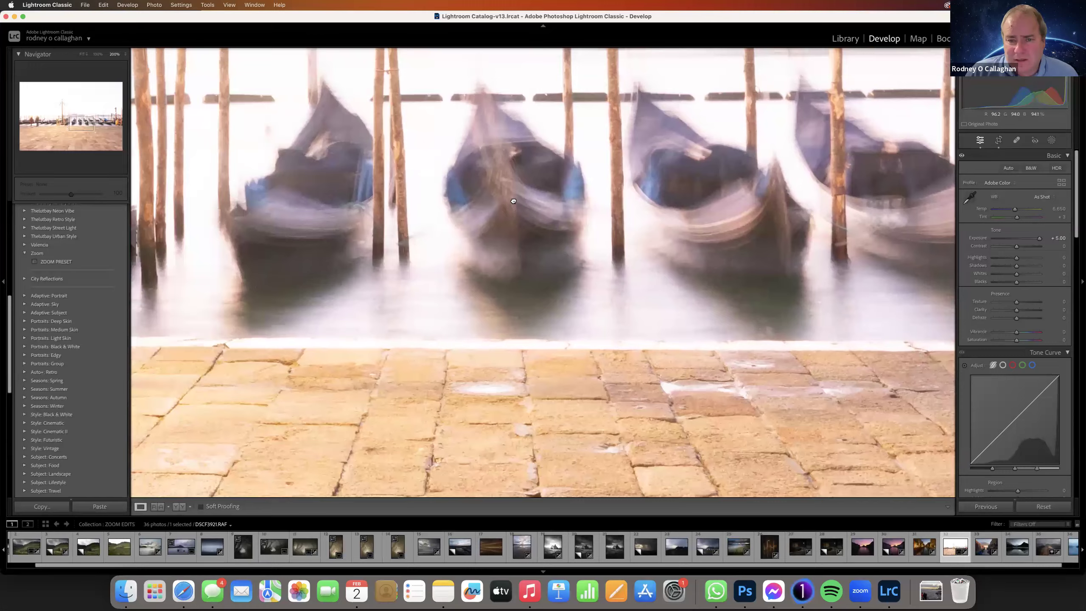
scroll(549, 275, "up", 5)
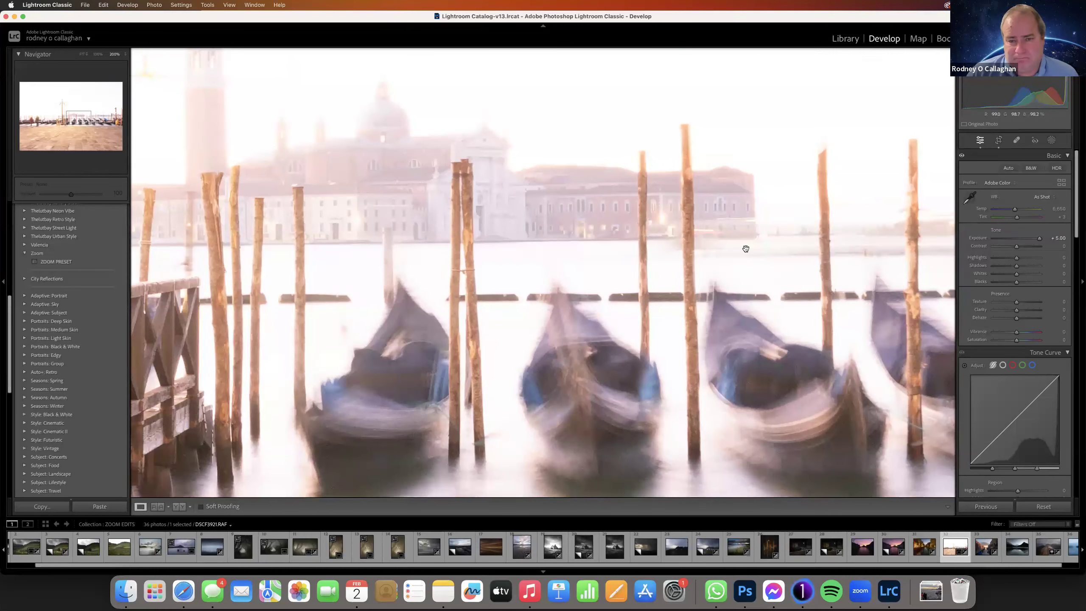
- Zoom out and in on the brightened gondola photo to examine its image quality, ending with the whole image fitted
key("super+minus")
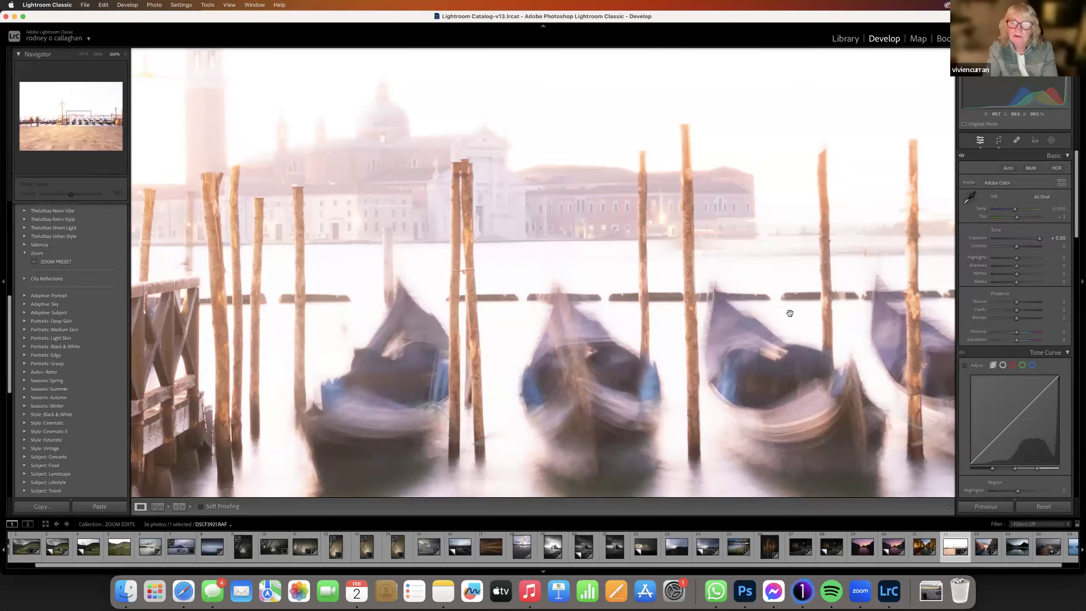
key("super+minus")
key("super+minus")
key("super+equal")
key("super+equal")
key("super+minus")
key("super+minus")
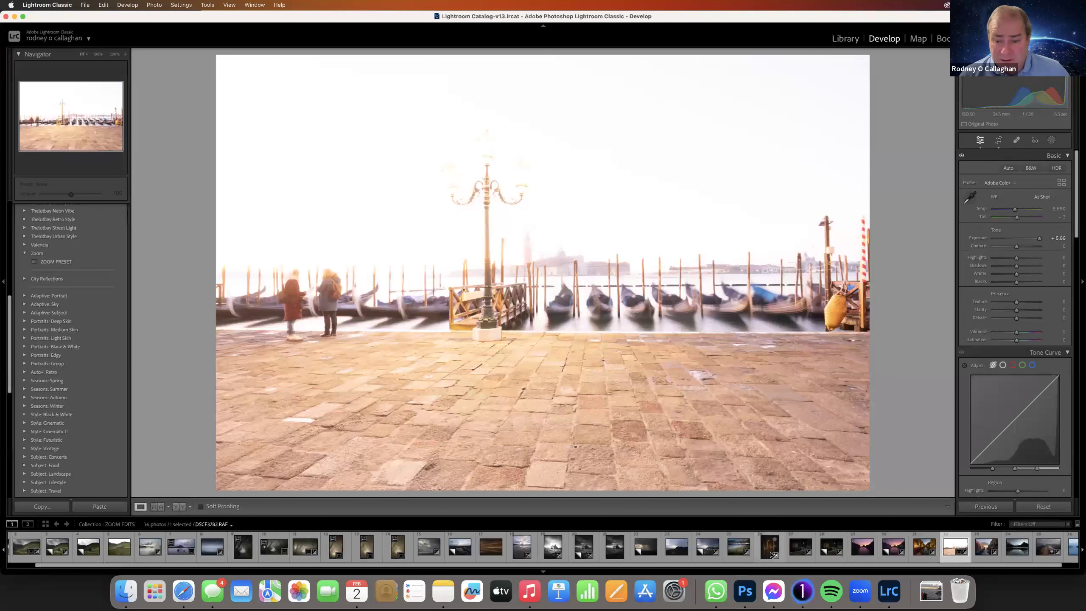
- Open the canal photo DSCF3914.RAF and check the Photo Merge options offered for it
left_click(914, 551)
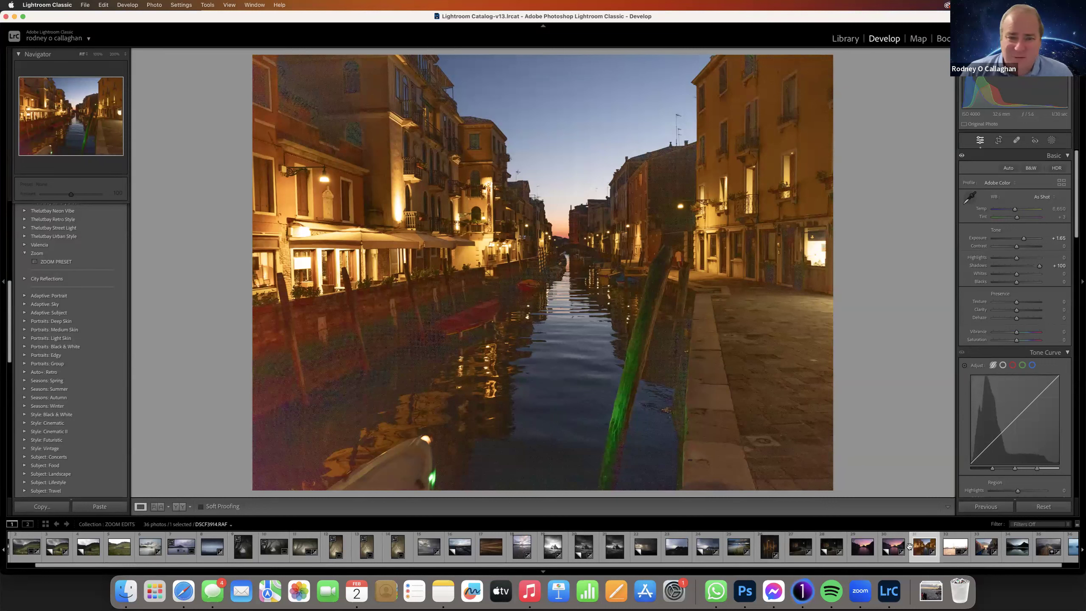
right_click(515, 309)
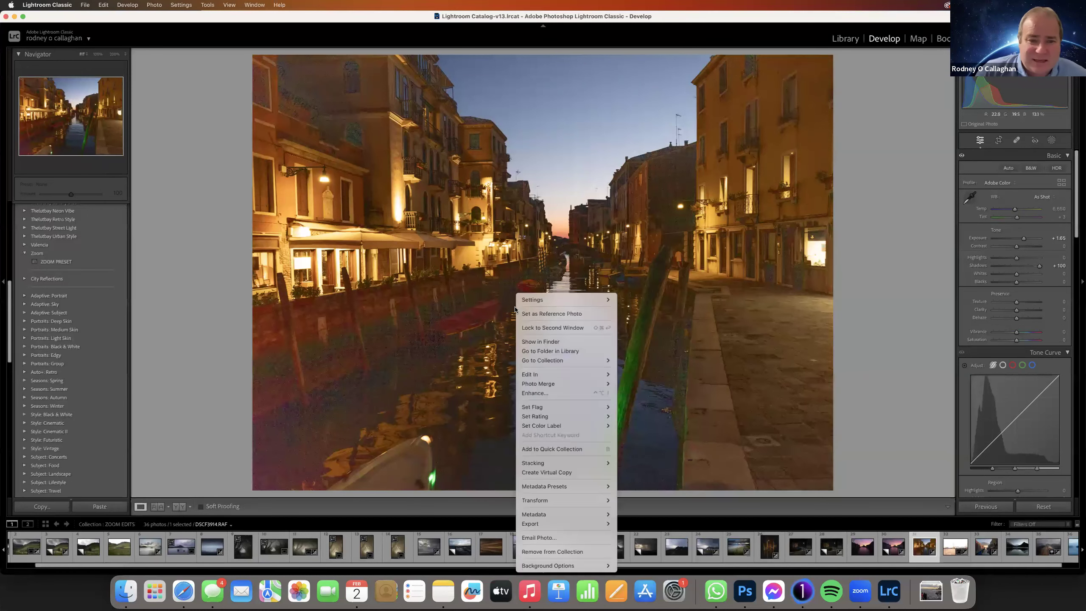
mouse_move(538, 384)
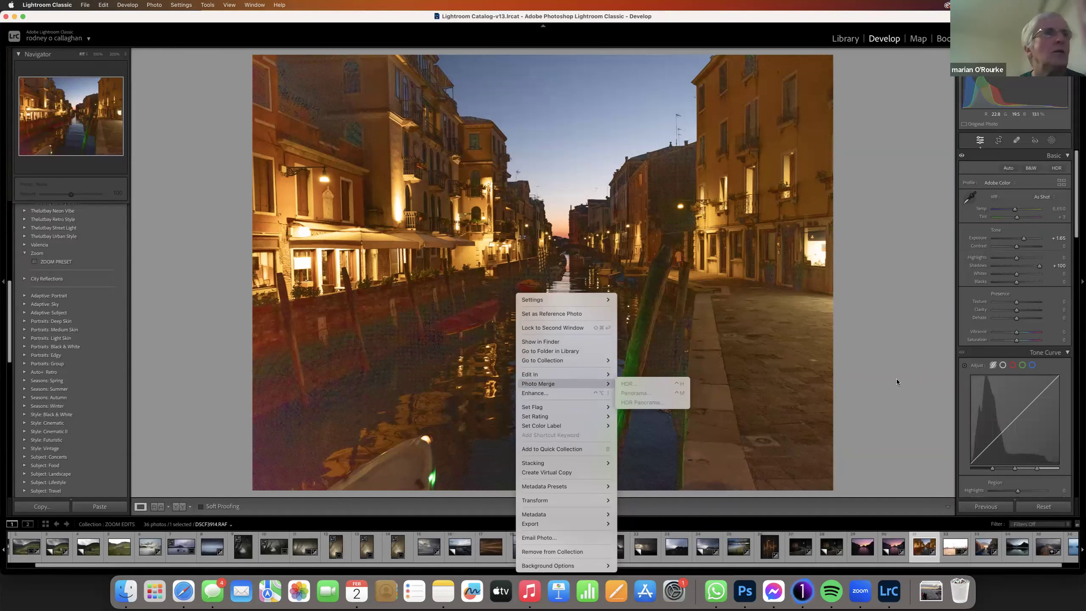
key("Escape")
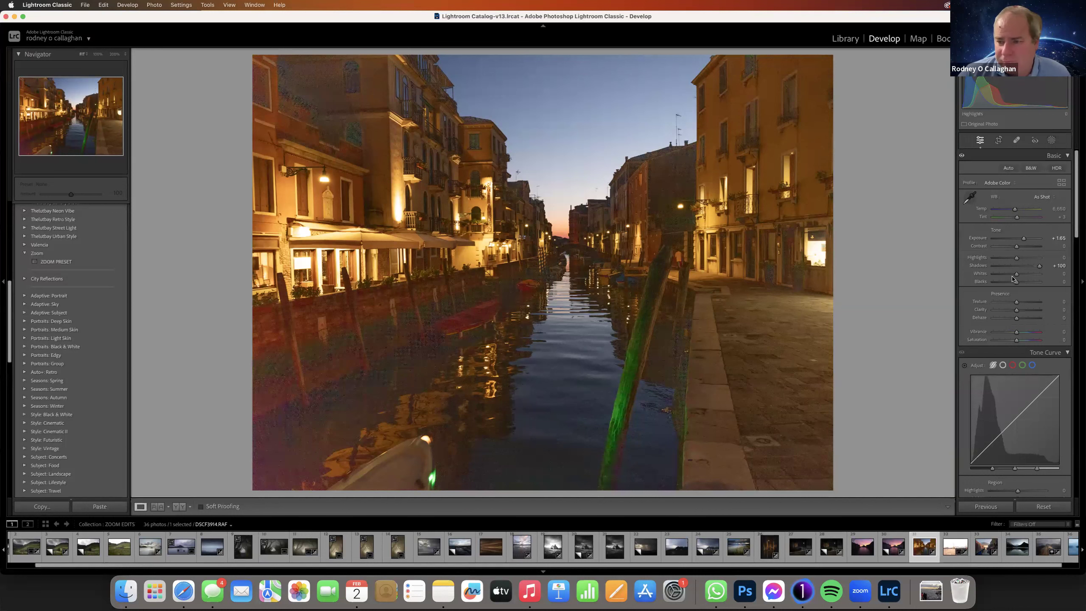
- Reset the canal photo's Exposure and create an AI-denoised DNG of it with a Denoise Amount of 50
double_click(1023, 239)
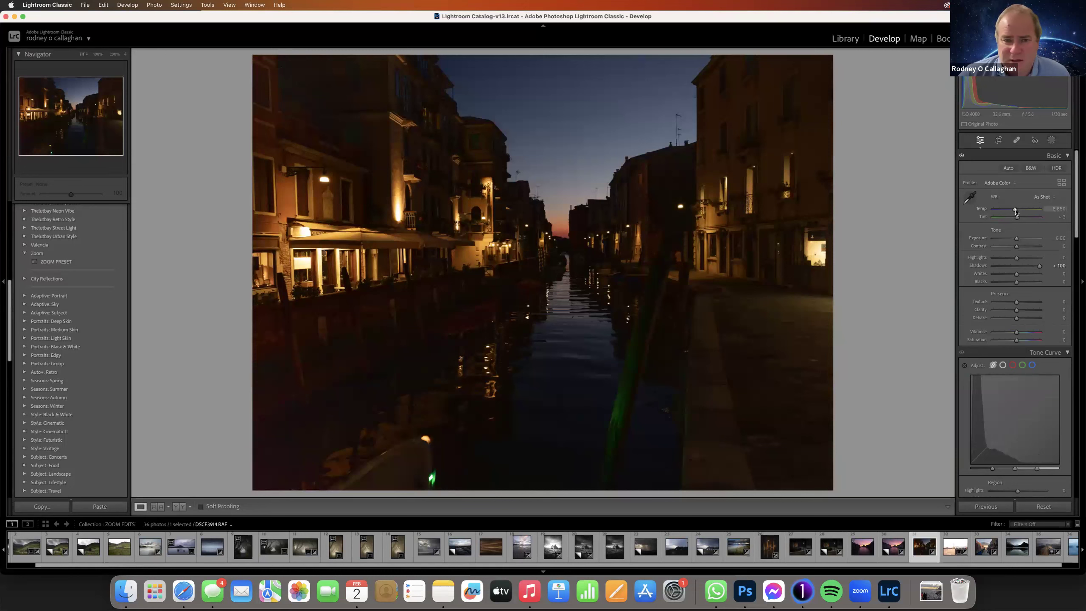
left_click_drag(1077, 221, 1080, 385)
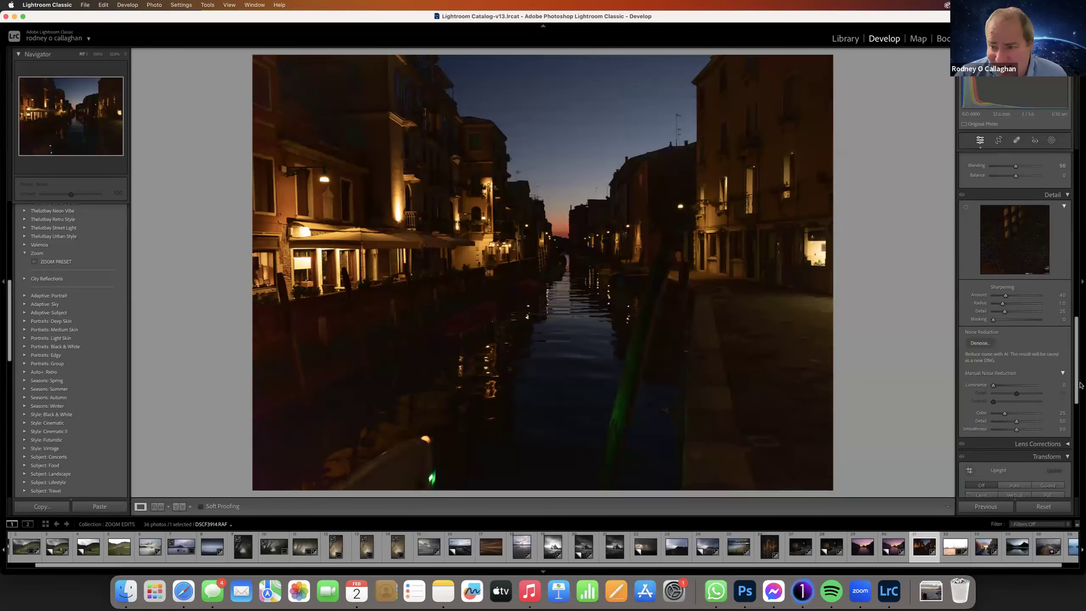
left_click(979, 343)
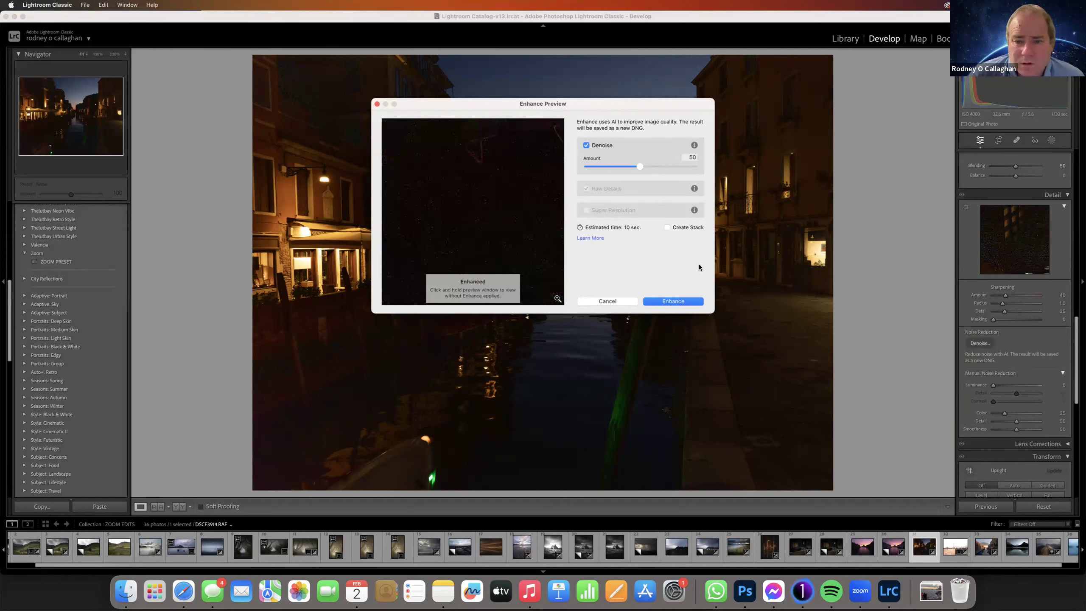
left_click(673, 302)
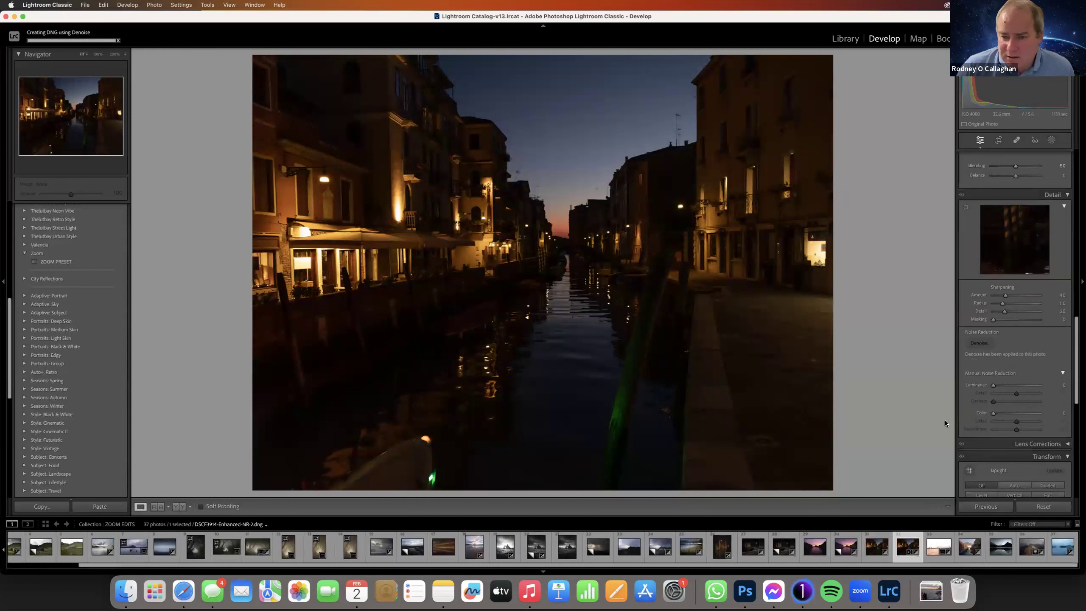
- Raise the denoised canal photo's Exposure to about +4.6 and zoom in around the red boat to examine shadow noise
left_click_drag(1076, 341, 1066, 152)
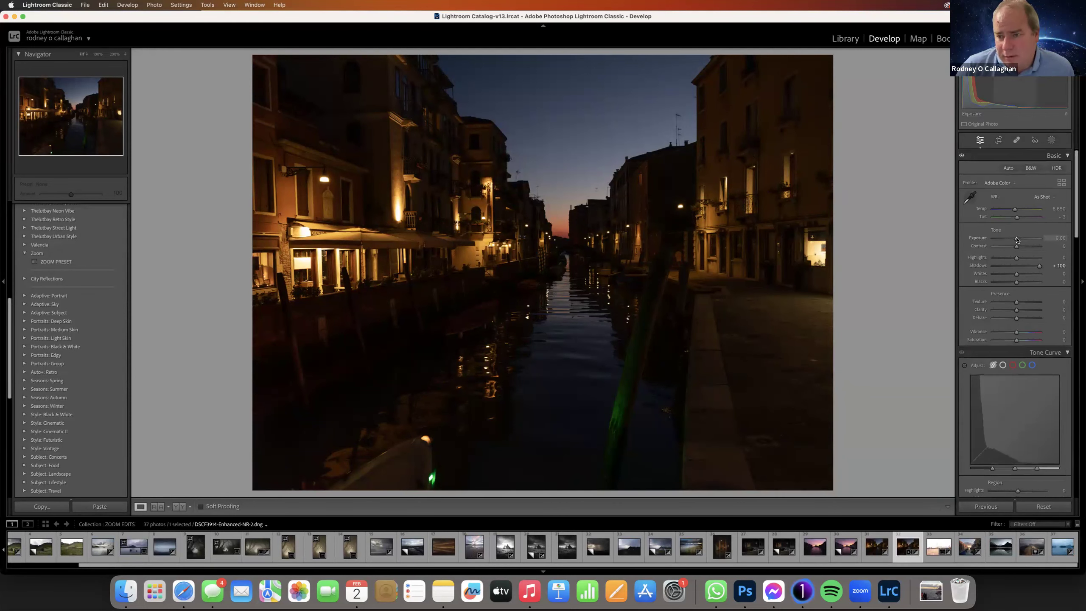
left_click_drag(1017, 240, 1042, 243)
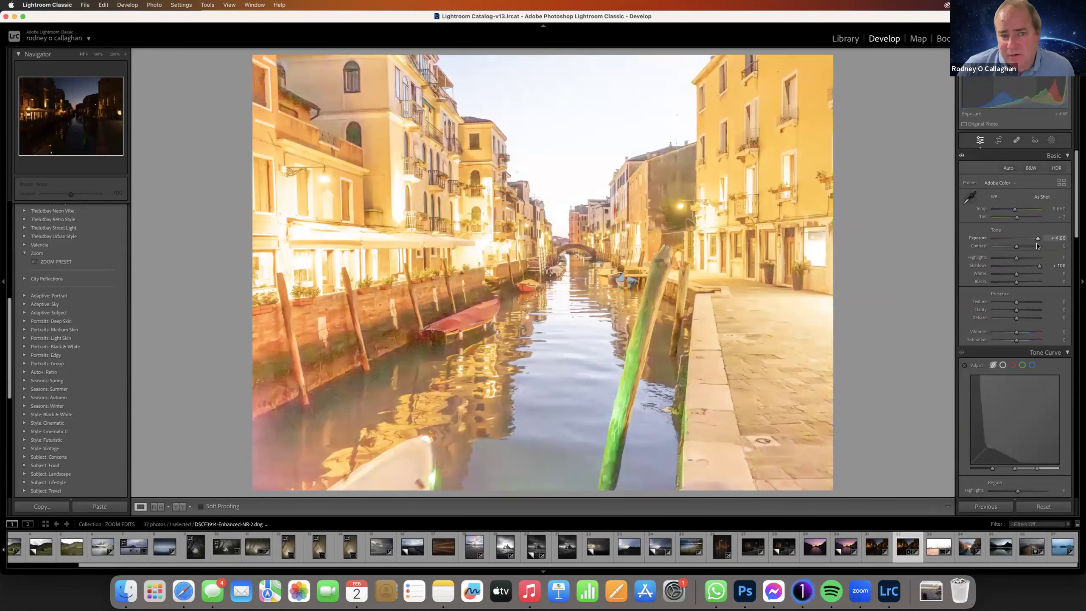
left_click(504, 364)
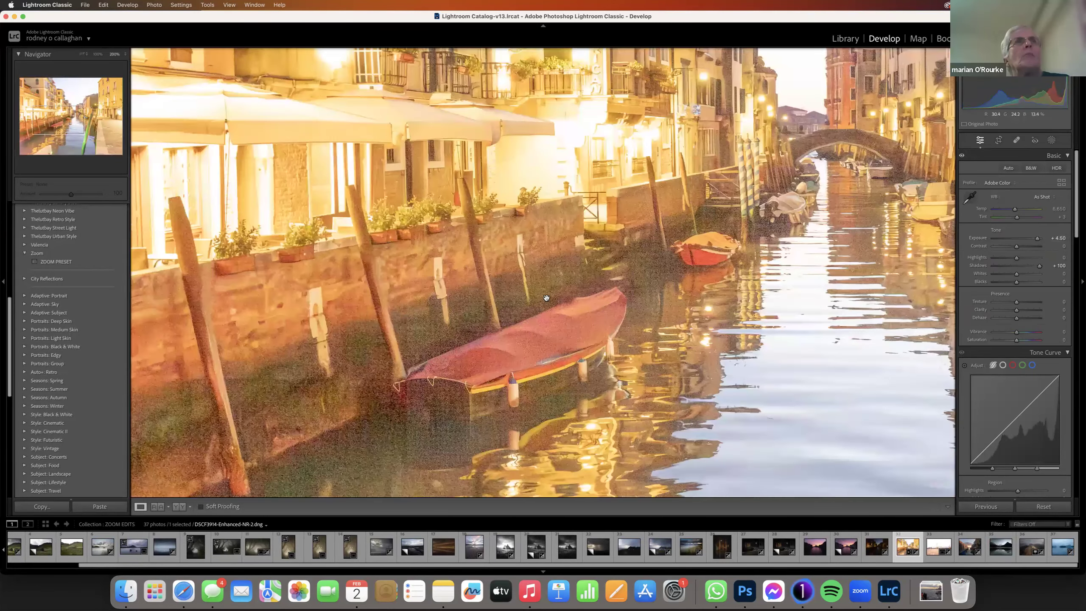
left_click(554, 244)
left_click(554, 243)
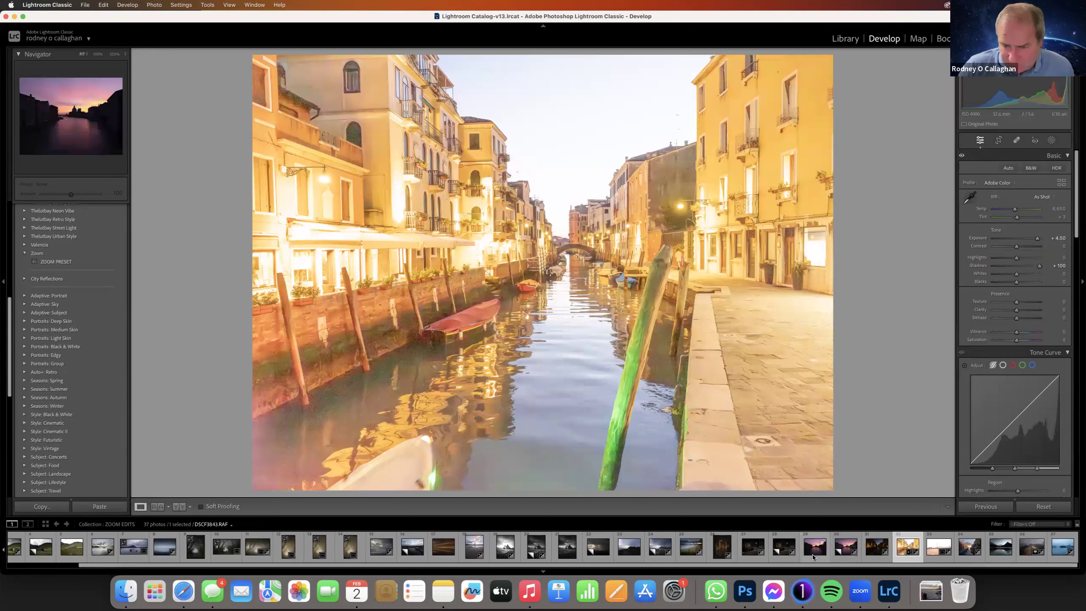
- Strongly raise the Exposure of the original DSCF3914.RAF and switch back to the denoised DNG to compare noise
left_click(876, 547)
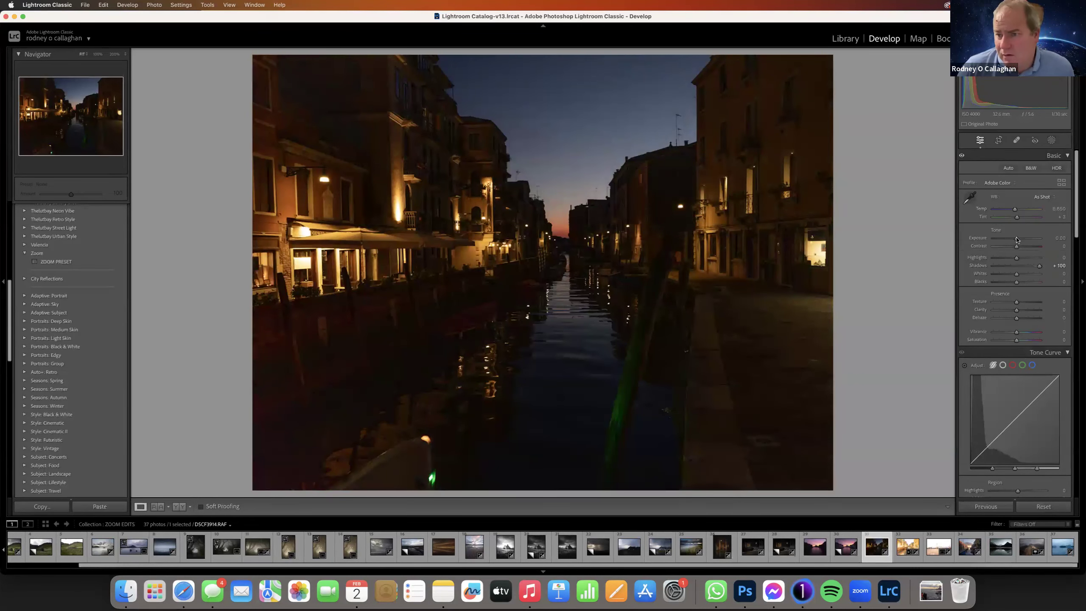
left_click_drag(1016, 238, 1036, 244)
left_click(900, 549)
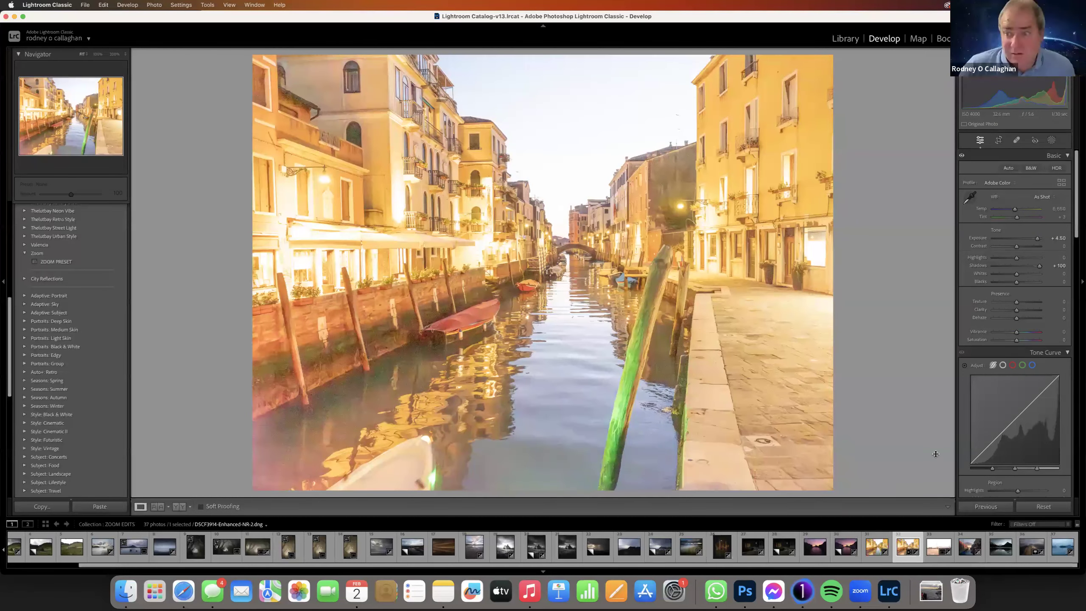
- Set the denoised canal photo's Exposure to about +2.35, Highlights to about -48 and white balance to Auto
left_click_drag(1041, 239, 1027, 248)
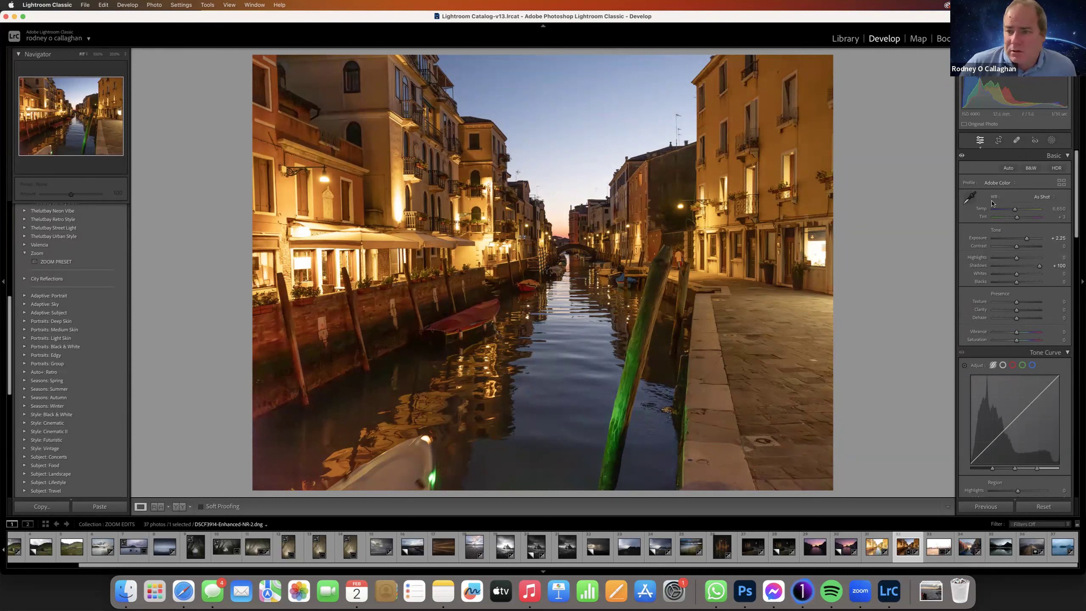
mouse_move(1043, 95)
left_mouse_down()
mouse_move(1023, 94)
mouse_move(1034, 94)
left_mouse_up()
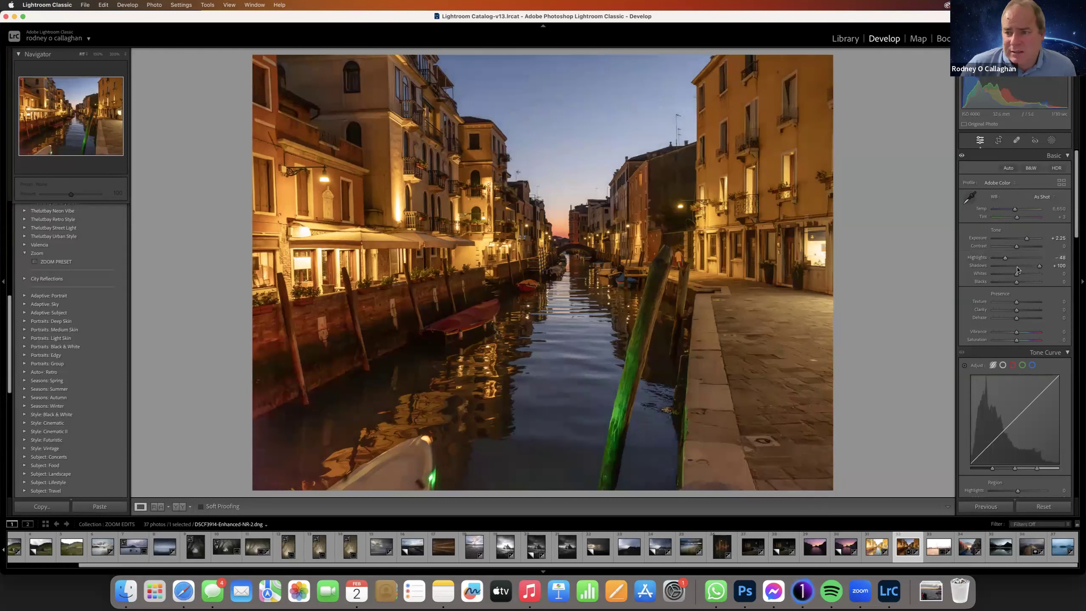
left_click(1048, 200)
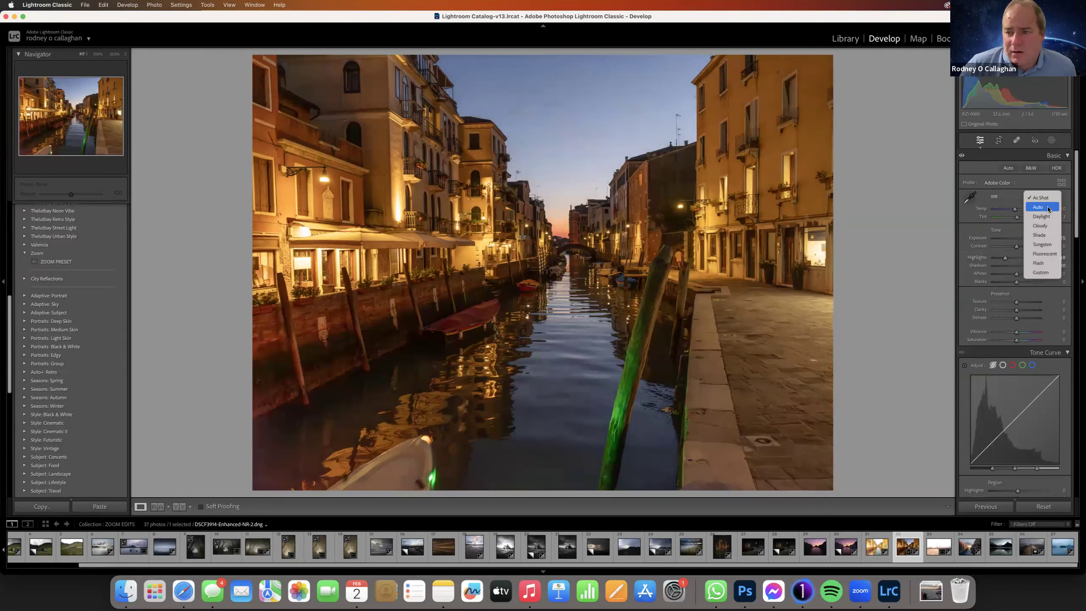
left_click(1047, 208)
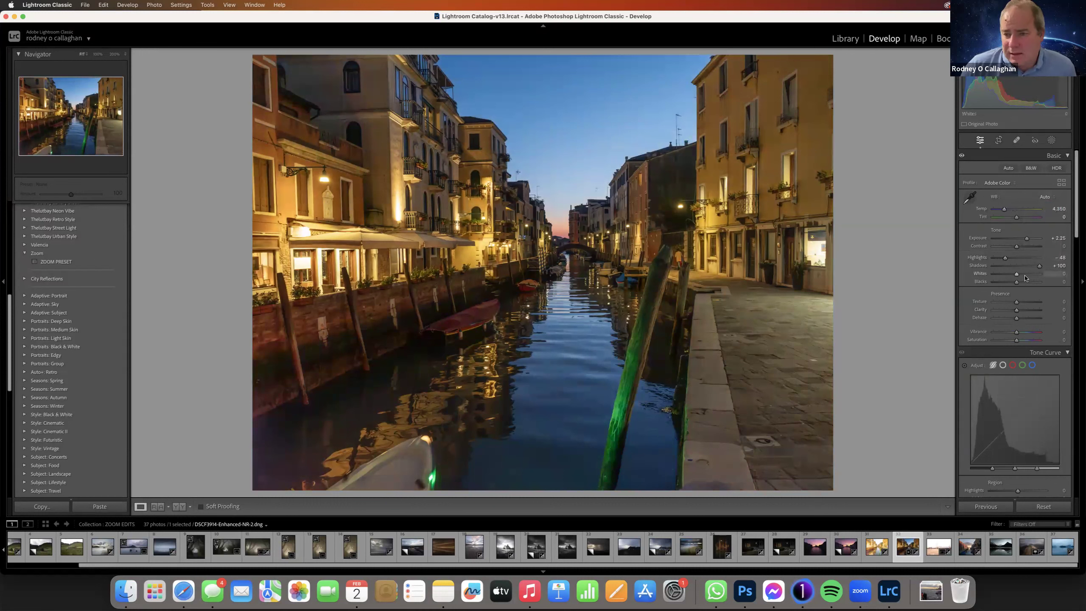
- Set Vibrance and Saturation to +100 and try cooler and warmer color temperatures, ending at Temp 4,142
left_click_drag(1034, 332, 1052, 340)
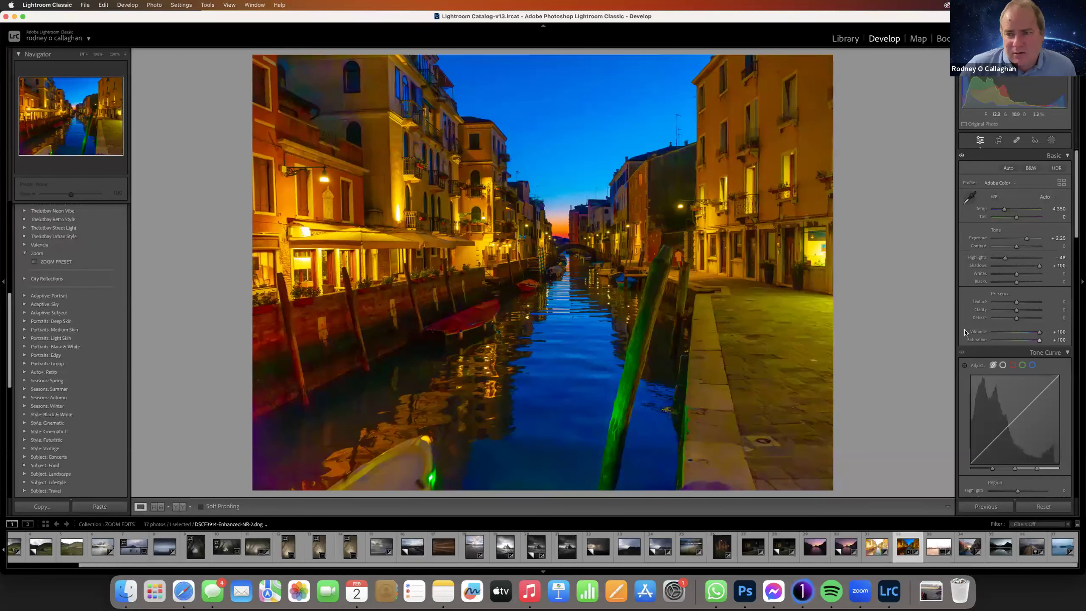
left_click_drag(1005, 211, 1005, 220)
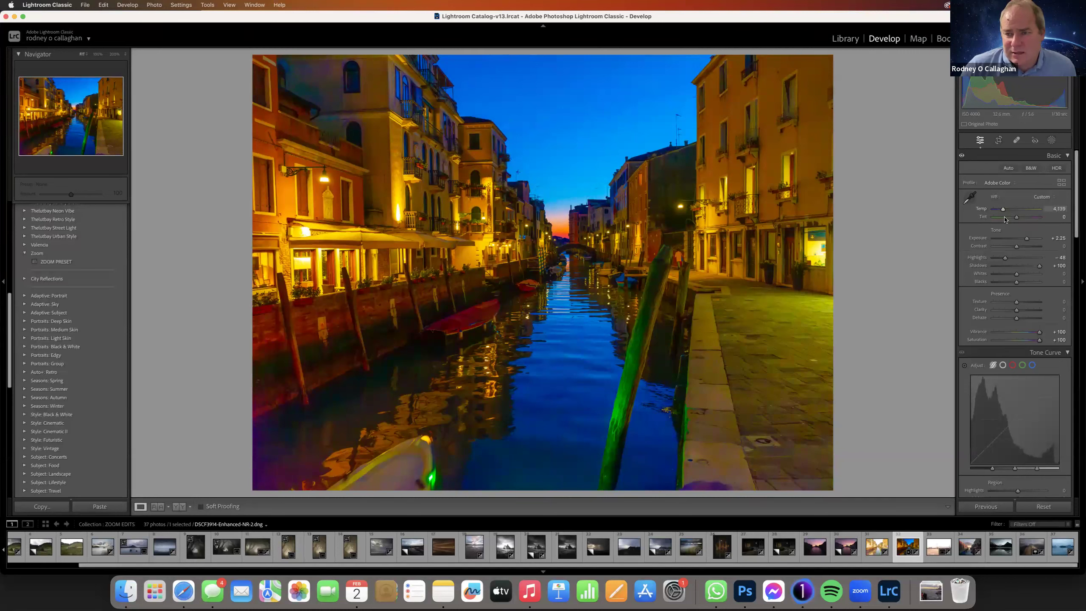
left_click_drag(1005, 219, 1007, 221)
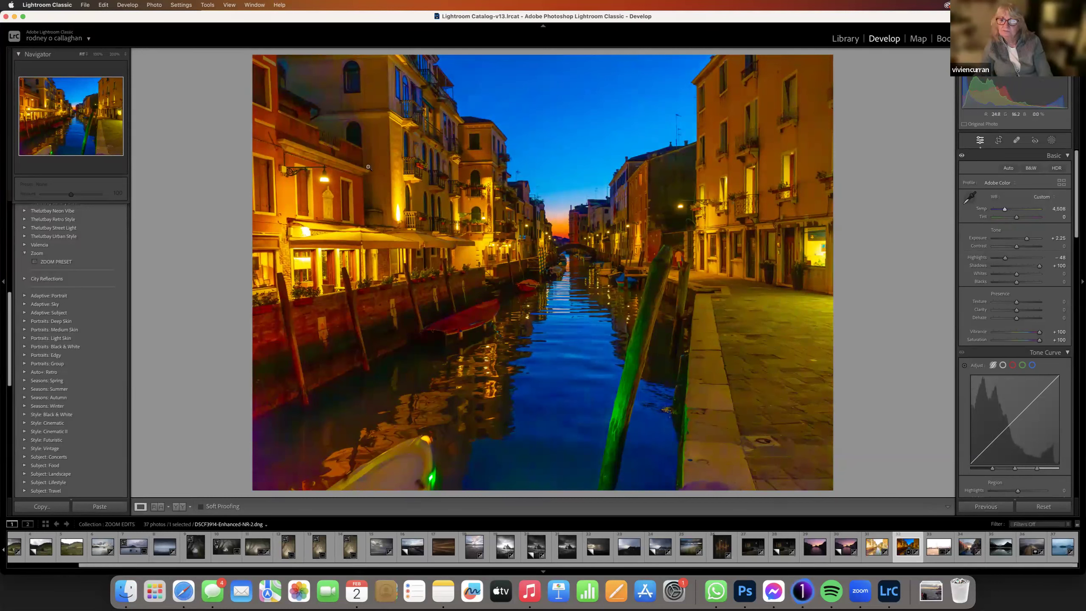
left_click_drag(1006, 209, 1017, 211)
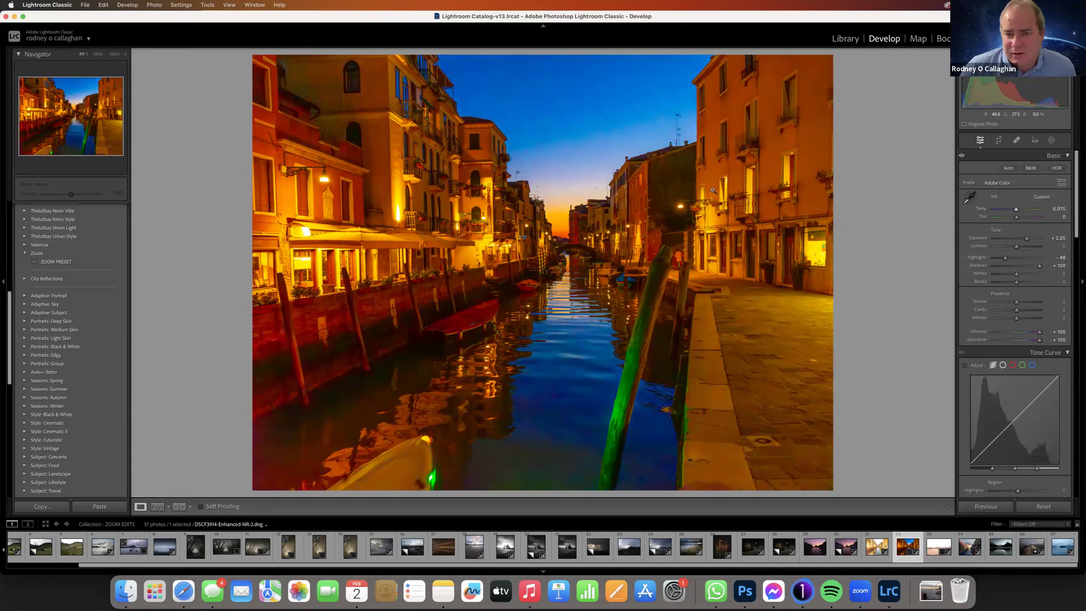
left_click_drag(1017, 210, 1004, 219)
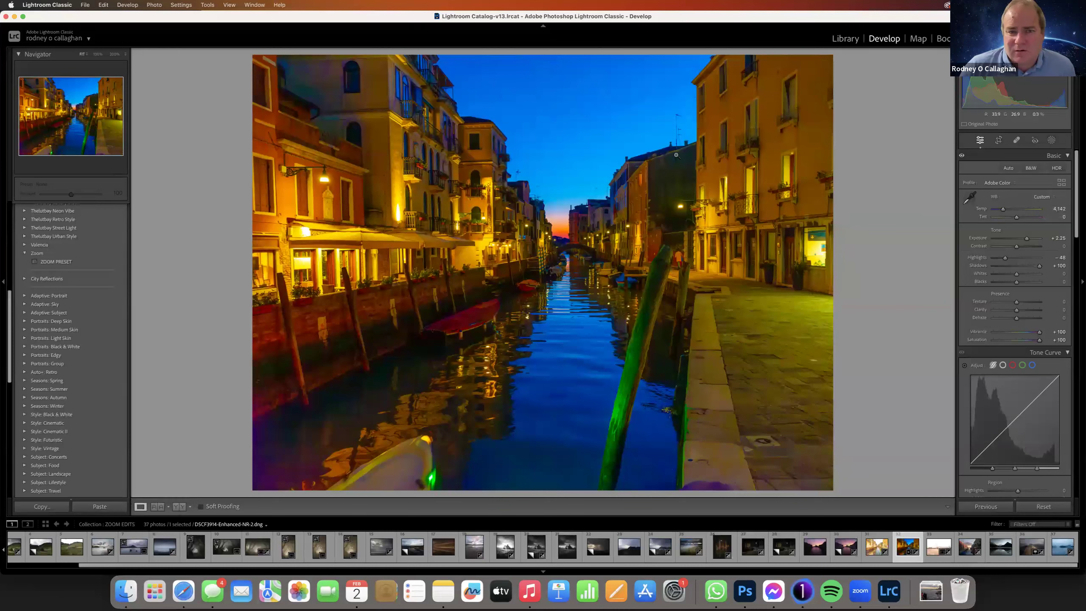
- Reset the denoised canal photo's Vibrance and Saturation to 0
double_click(1038, 333)
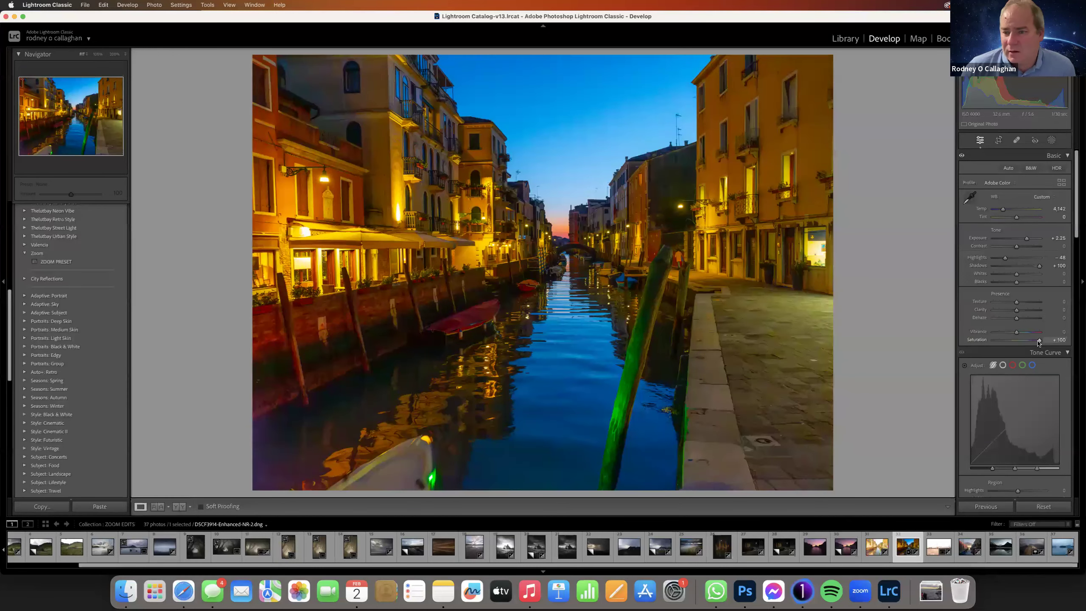
double_click(1038, 341)
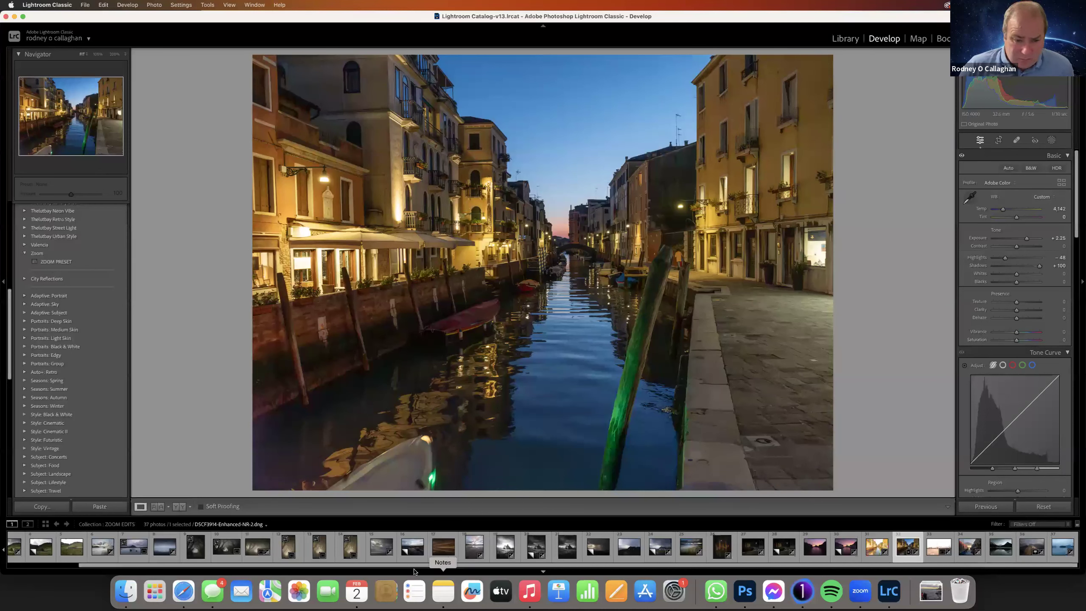
- Create a virtual copy of the denoised canal photo and reset all of the copy's develop settings
right_click(899, 547)
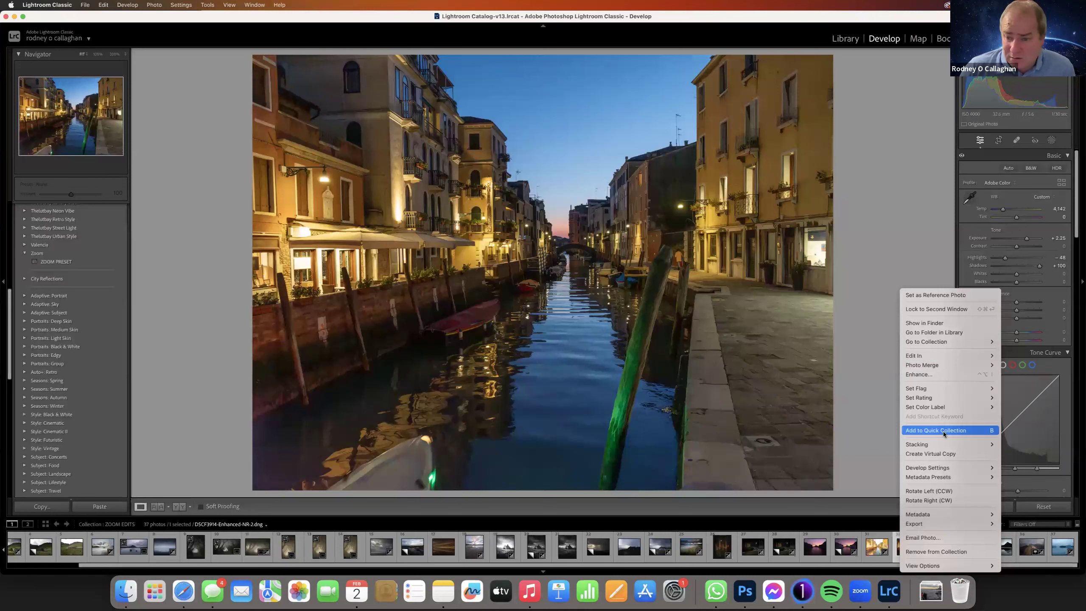
left_click(942, 452)
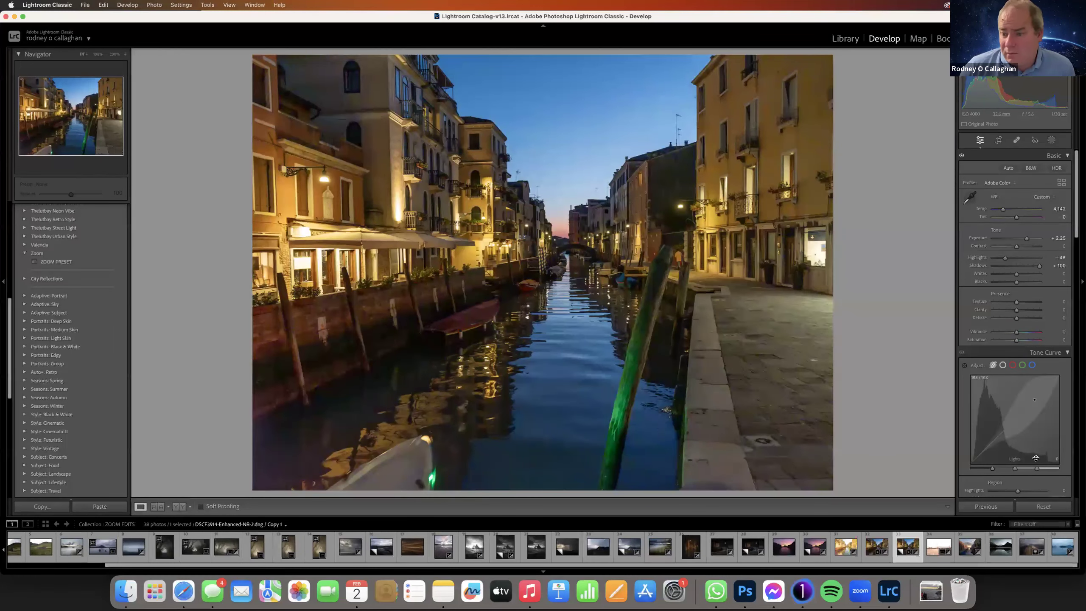
left_click(1043, 507)
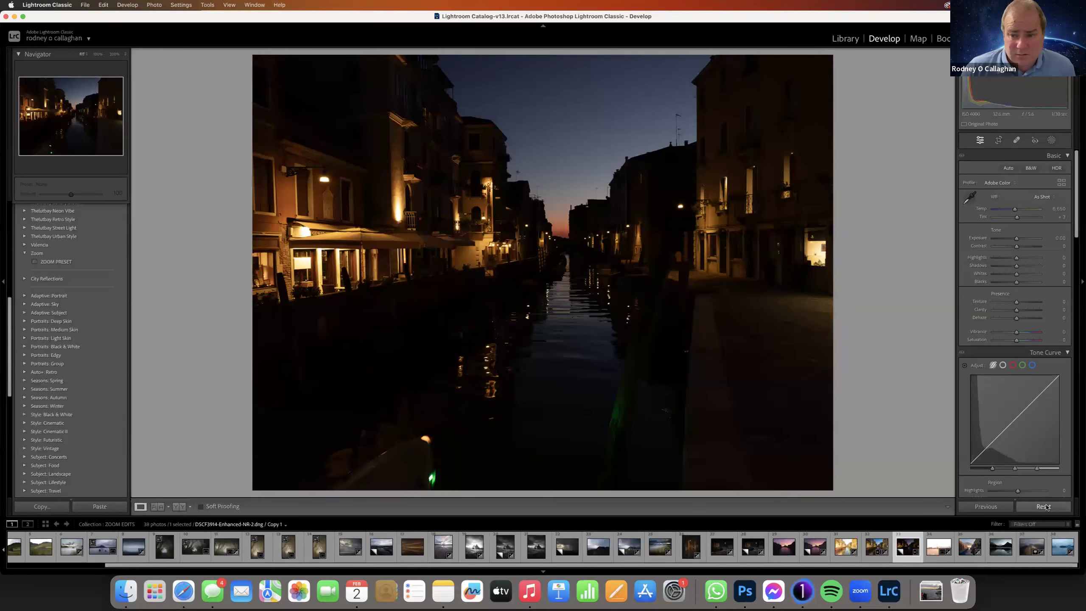
- Raise the virtual copy's Exposure to about +2.65 and compare it side by side with the edited denoised photo in Survey view
left_click_drag(1015, 238, 1027, 240)
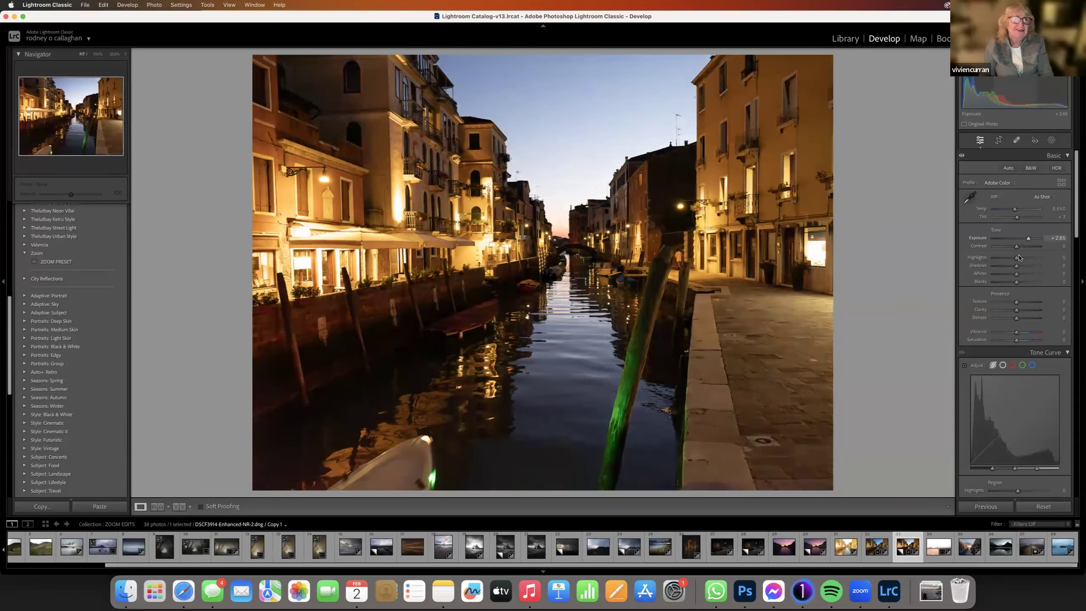
left_click(870, 558, "super")
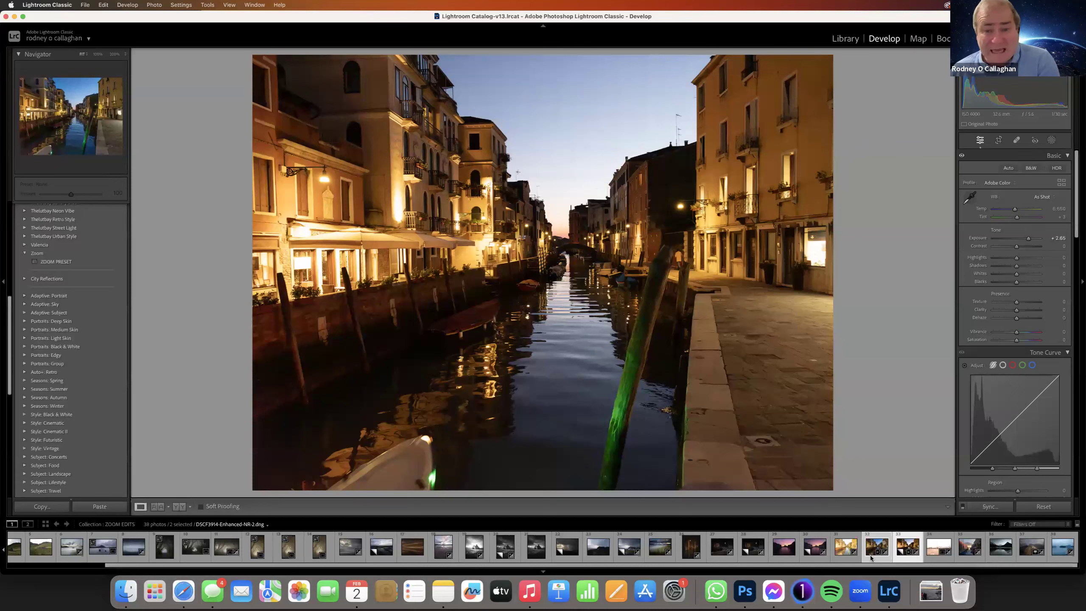
key("g")
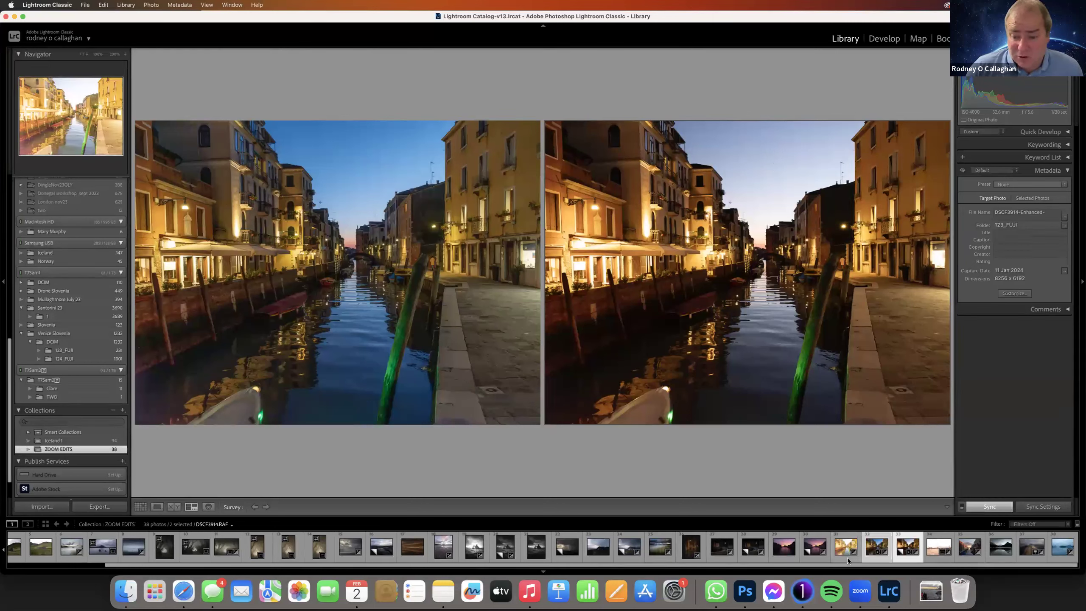
- Open only the virtual copy in the Develop module and reset all its settings again
left_click(898, 551)
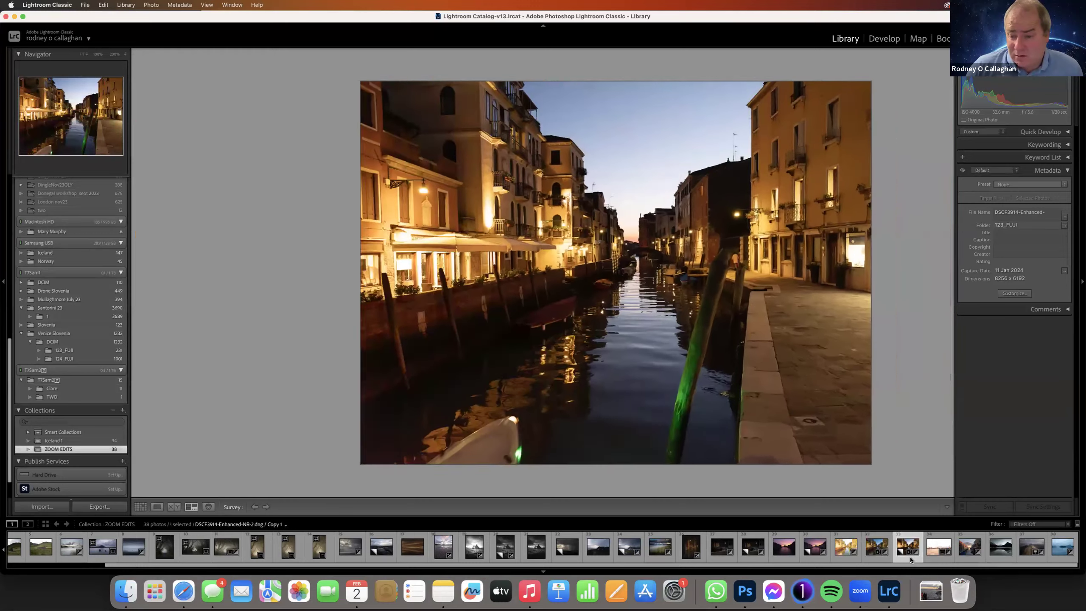
left_click(884, 40)
left_click(1028, 507)
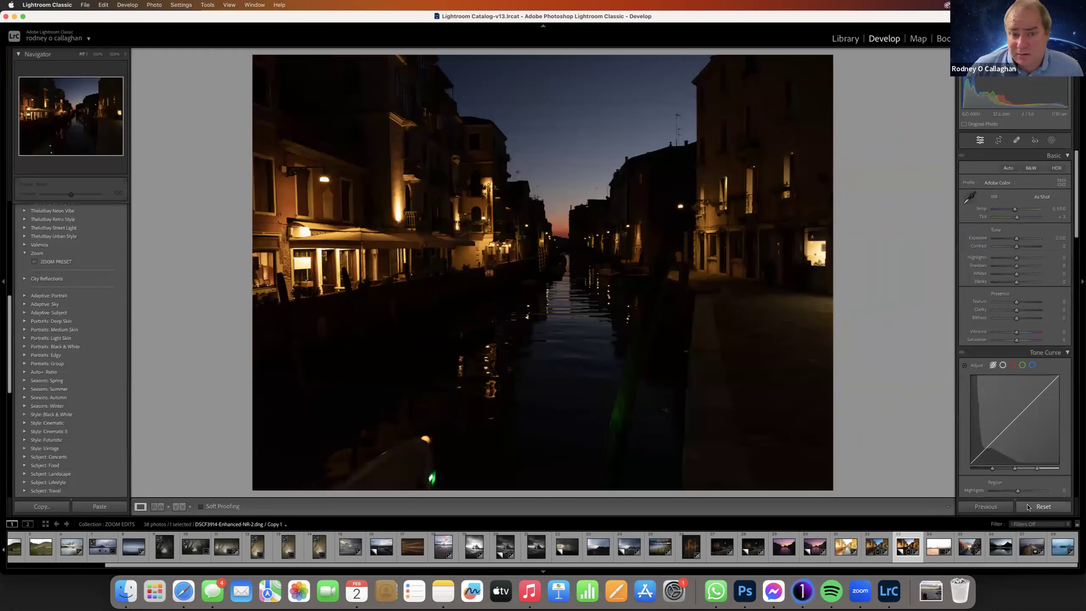
- Set the canal virtual copy's Exposure to about +2.38, Shadows to +33, and both Vibrance and Saturation to +100
left_click_drag(1026, 94, 1050, 95)
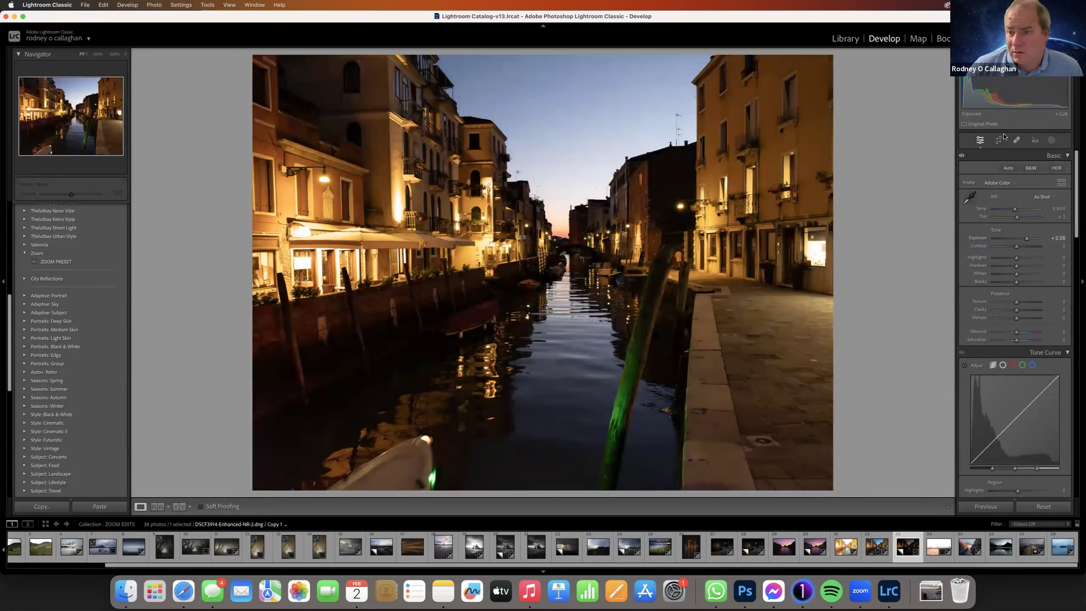
left_click_drag(1017, 265, 1024, 267)
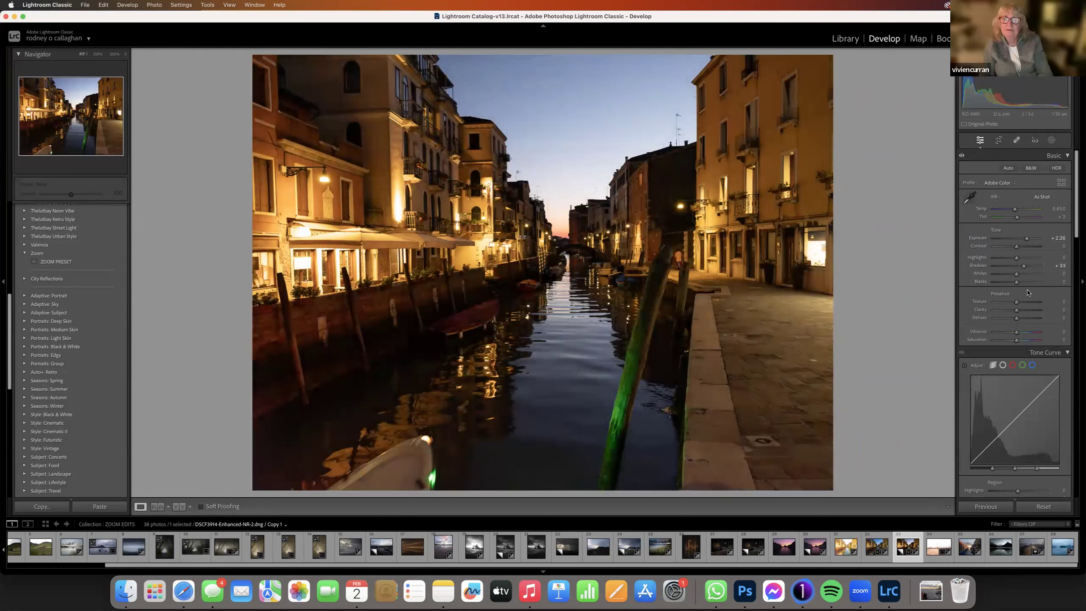
left_click_drag(1017, 332, 1048, 342)
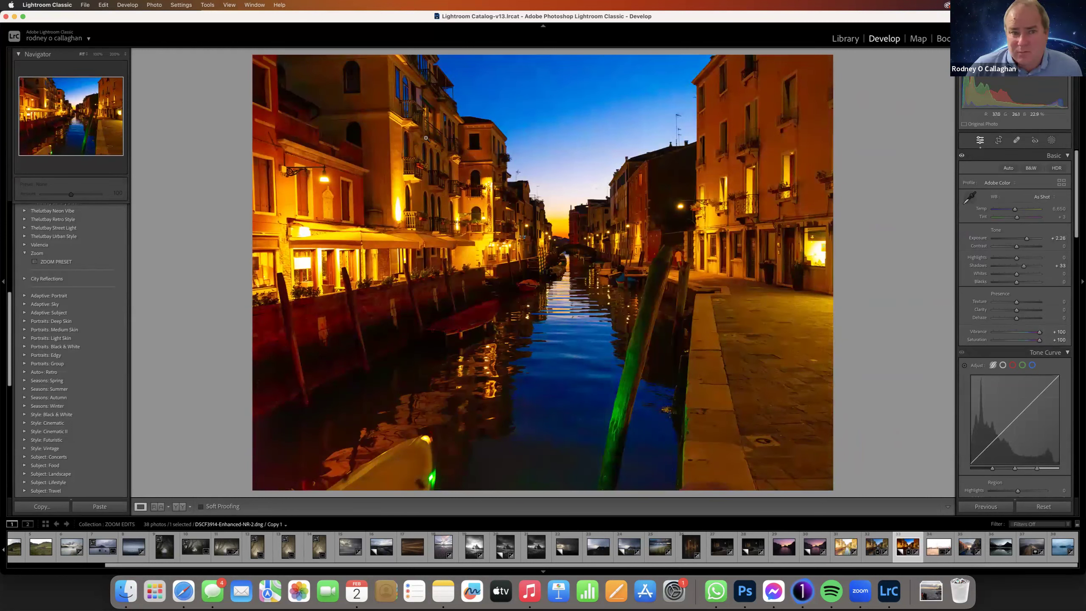
- Cool the canal copy's Temp to about 4,062 and reset its Vibrance and Saturation to 0
left_click_drag(1016, 210, 1005, 217)
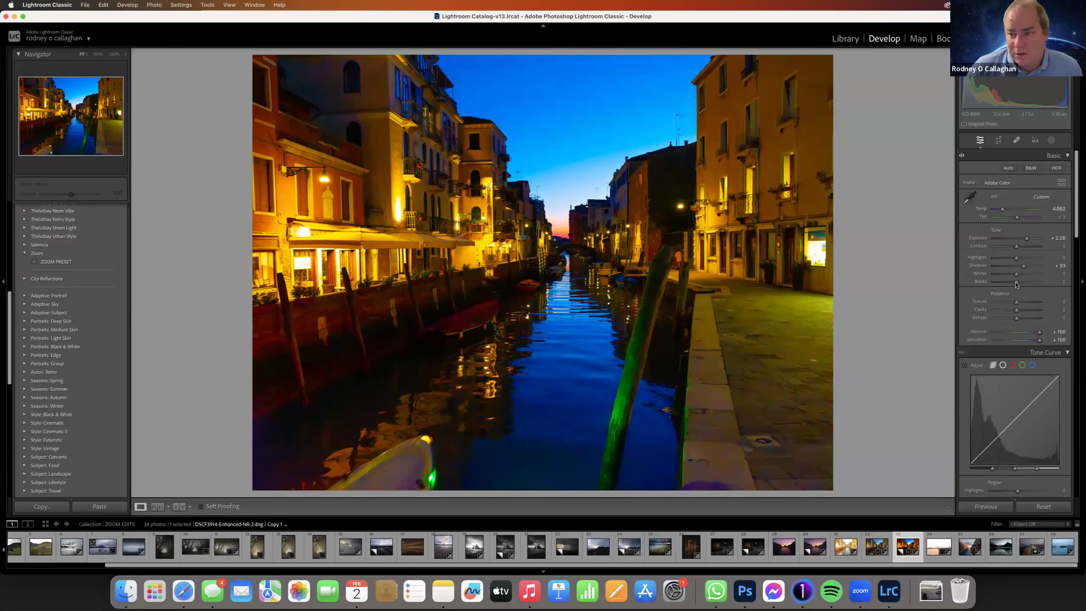
double_click(1040, 333)
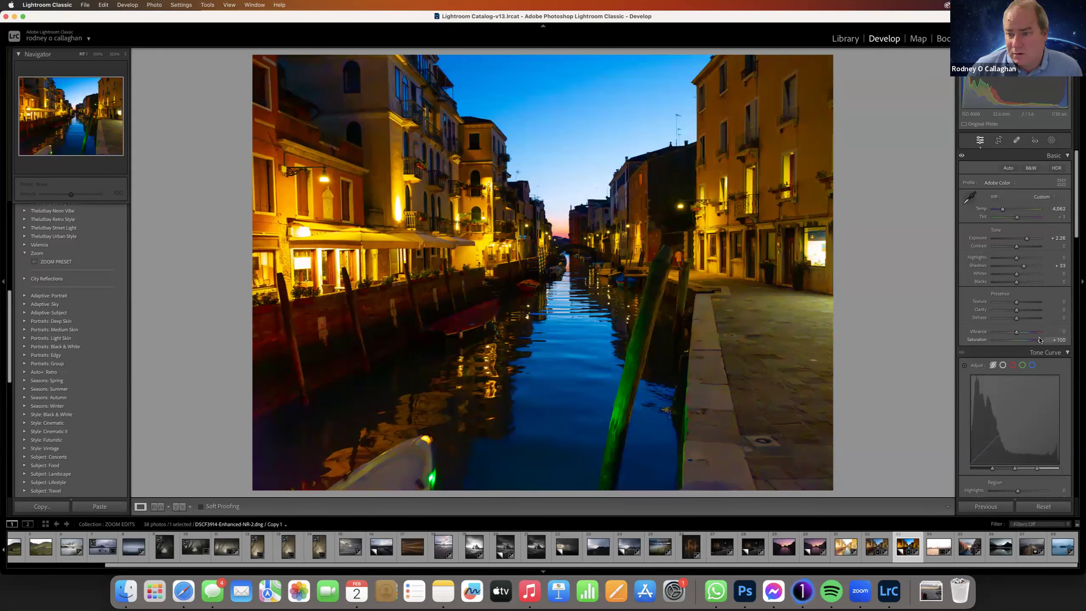
double_click(1039, 340)
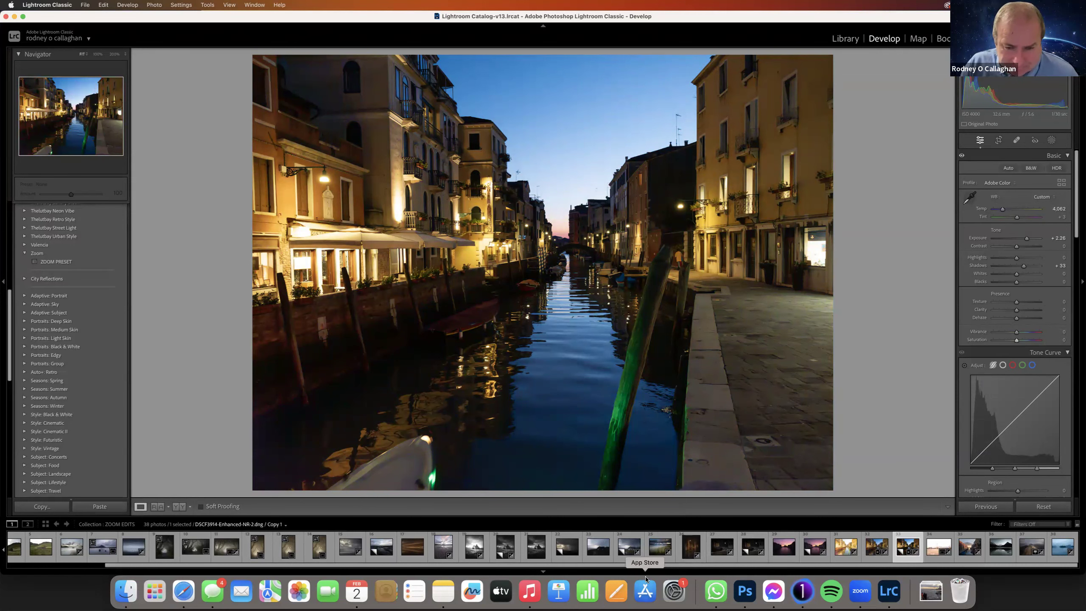
- Browse the night bridge and canal photos, ending on the original Grand Canal sunset photo DSCF3843.RAF
left_click(690, 547)
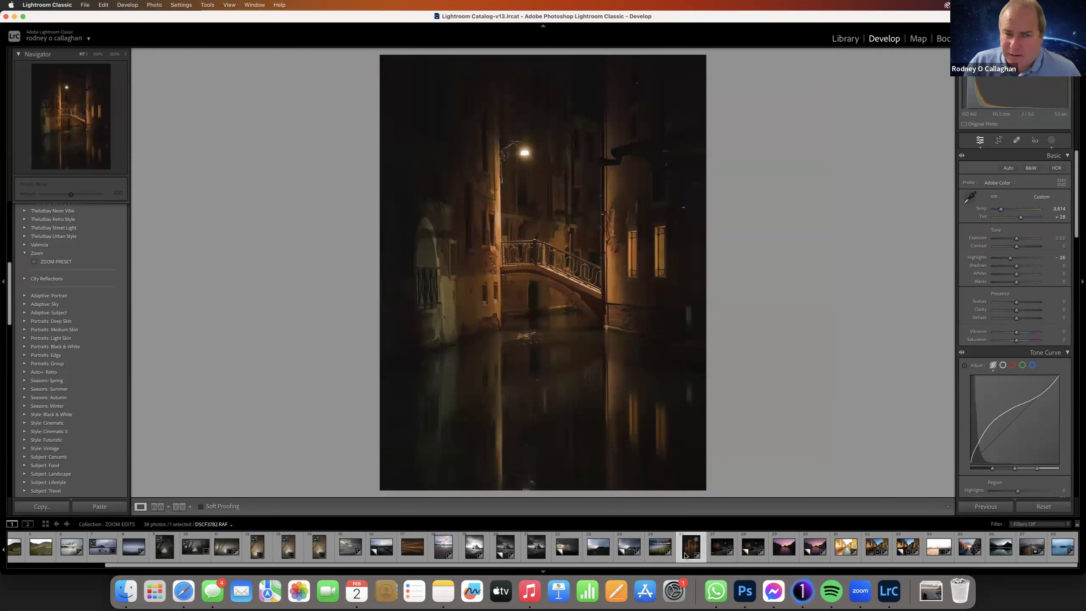
left_click(714, 554)
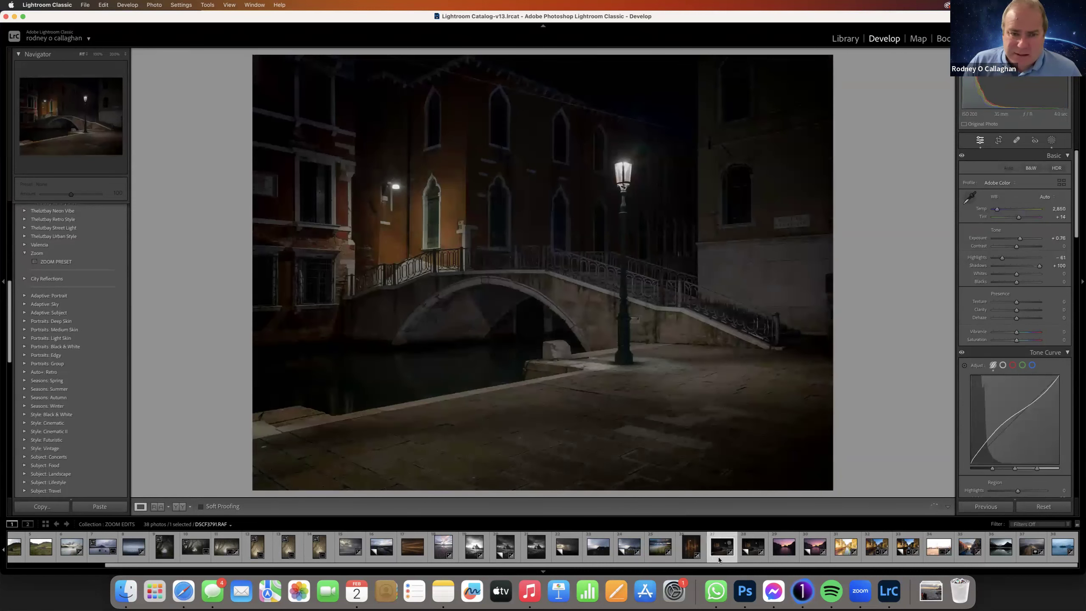
key("super+apostrophe")
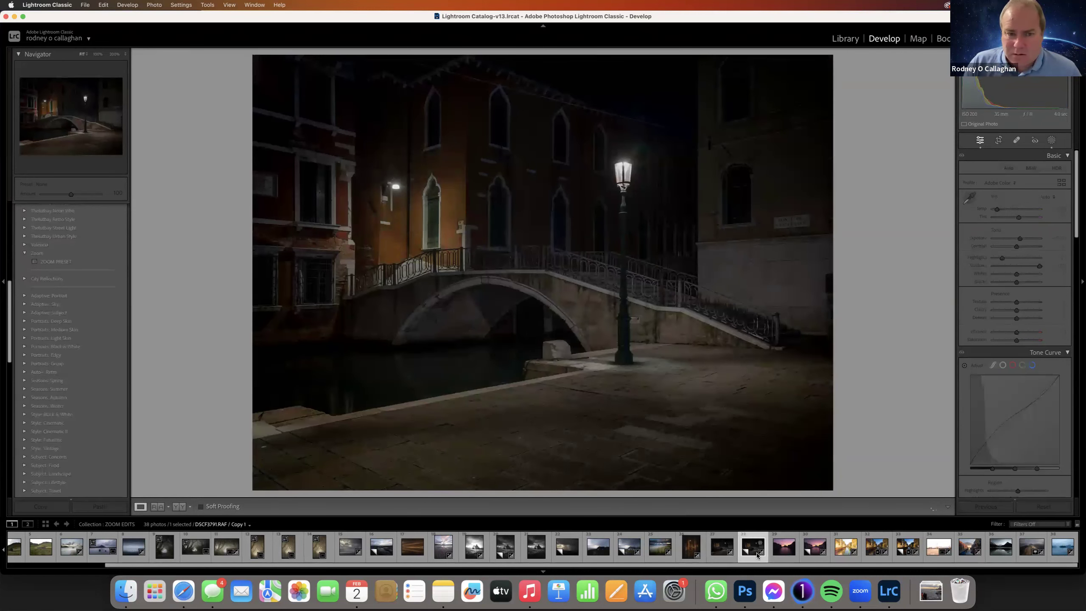
left_click(808, 558)
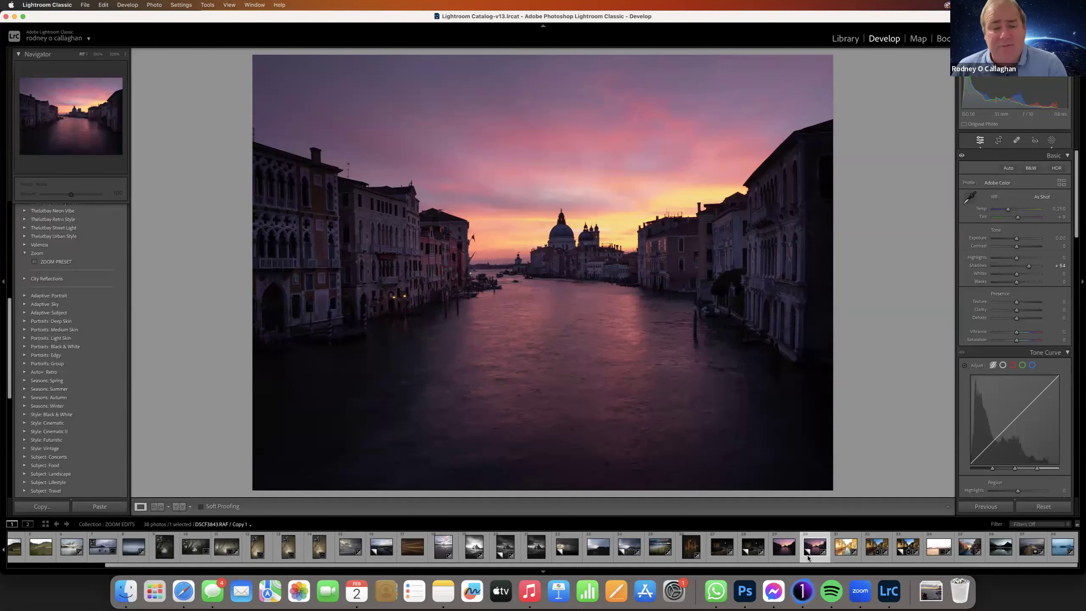
left_click(781, 555)
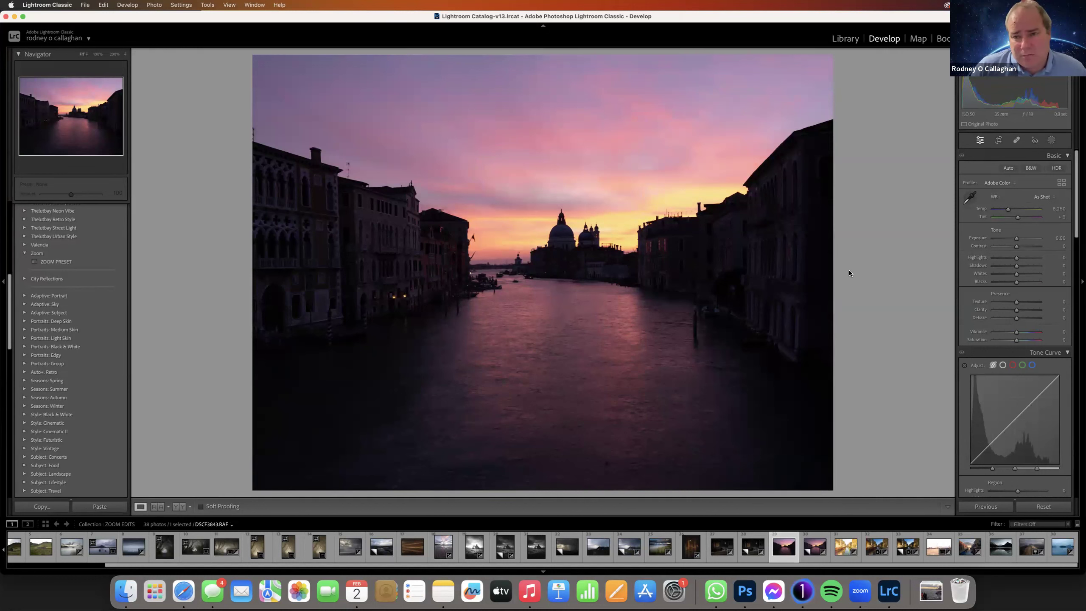
- Try a global Exposure of about +3.45, inspect the left-bank palace facades up close, and reset Exposure to 0
left_click_drag(1021, 239, 1032, 239)
left_click(374, 260)
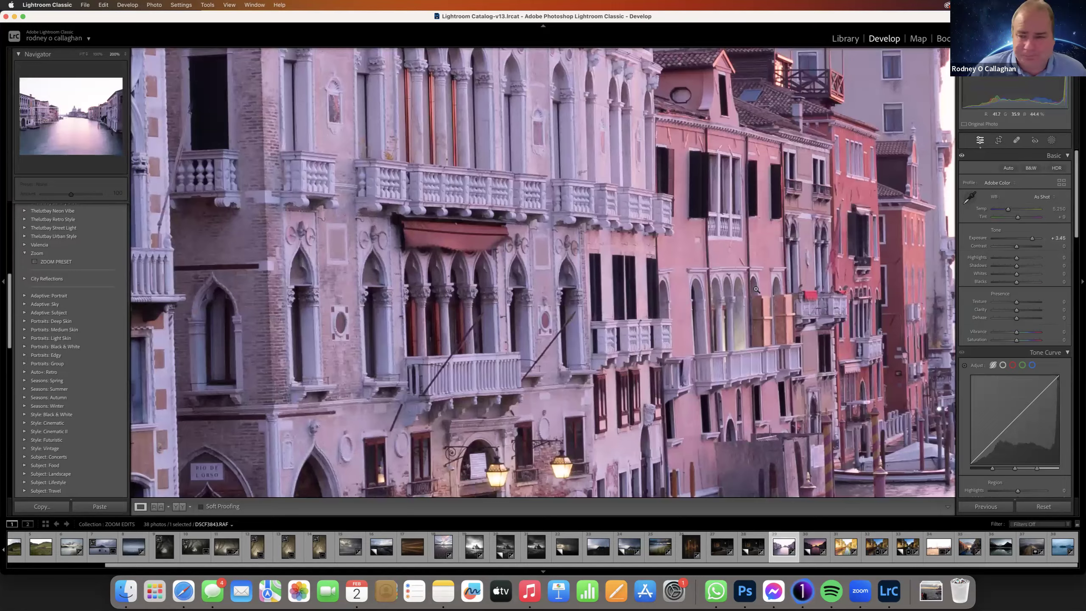
left_click(756, 289)
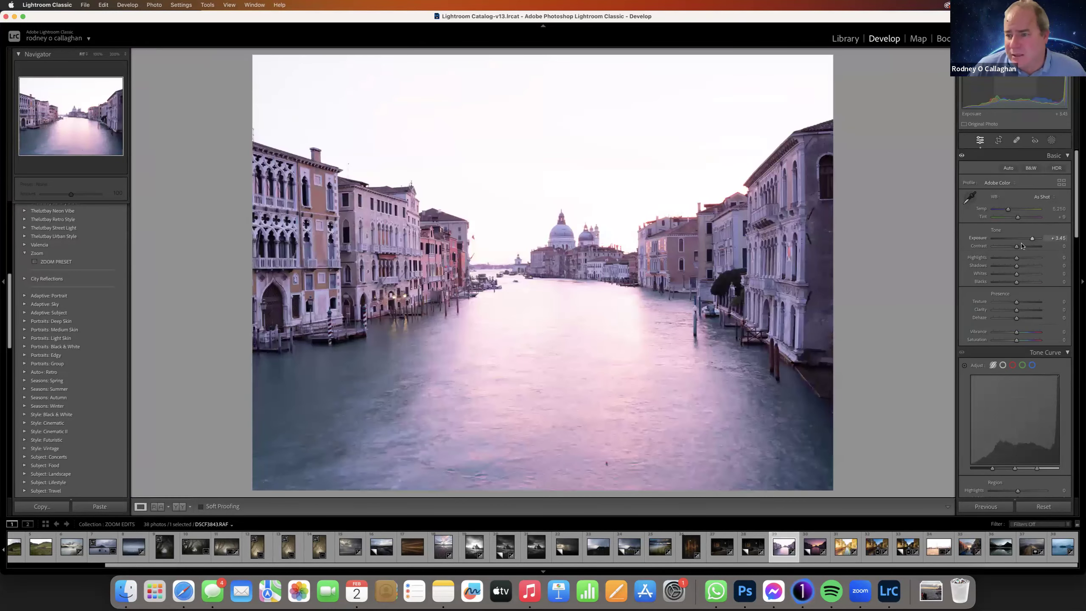
double_click(1030, 238)
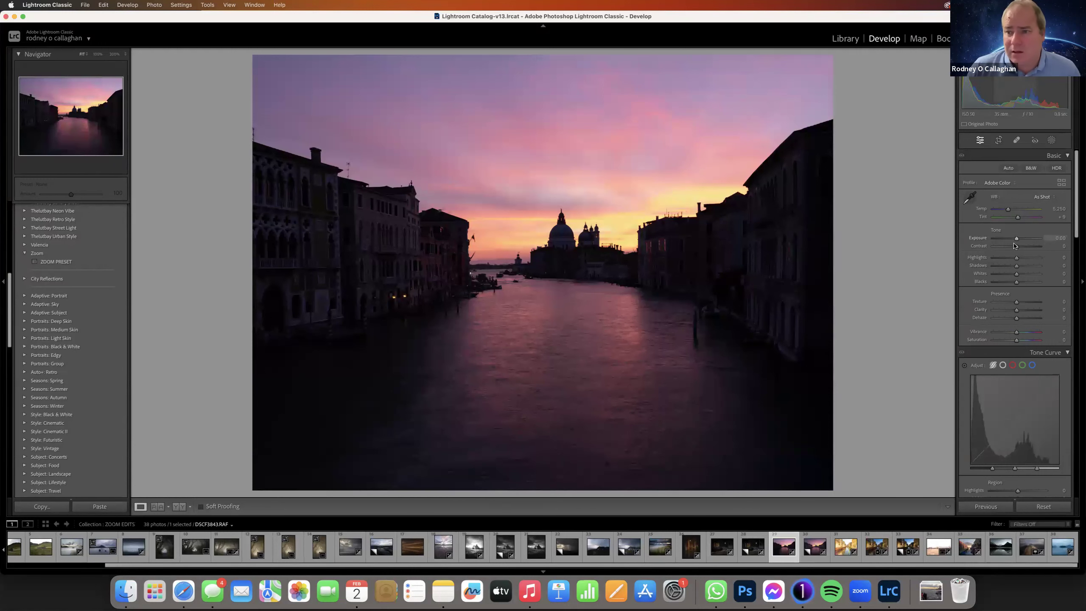
- Try moderate global Exposure increases up to about +1.35 on the sunset photo and reset Exposure to 0
left_click_drag(1016, 238, 1017, 242)
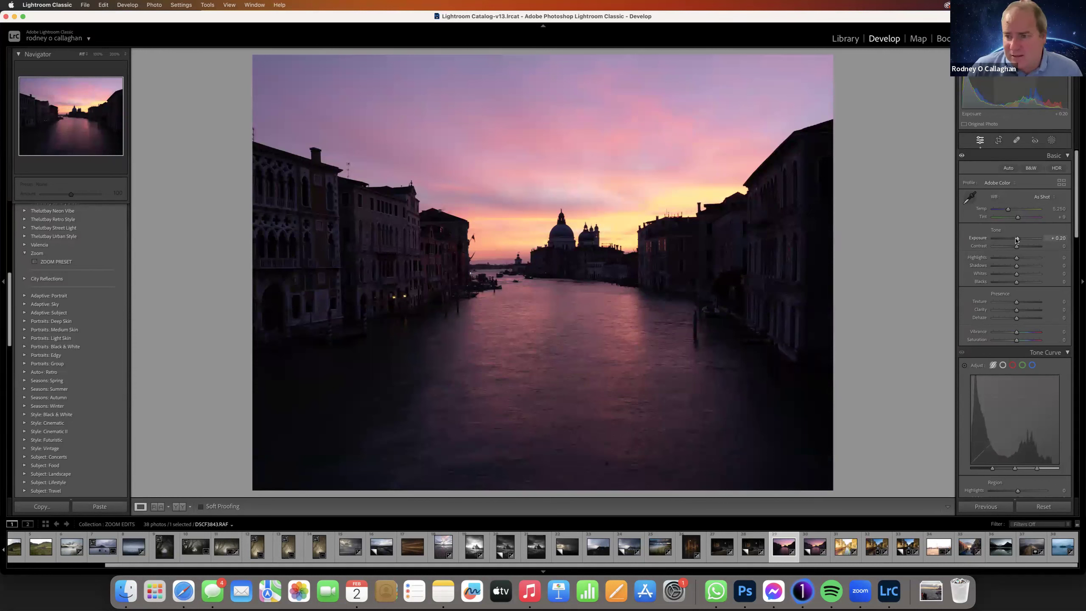
left_click_drag(1017, 240, 1022, 240)
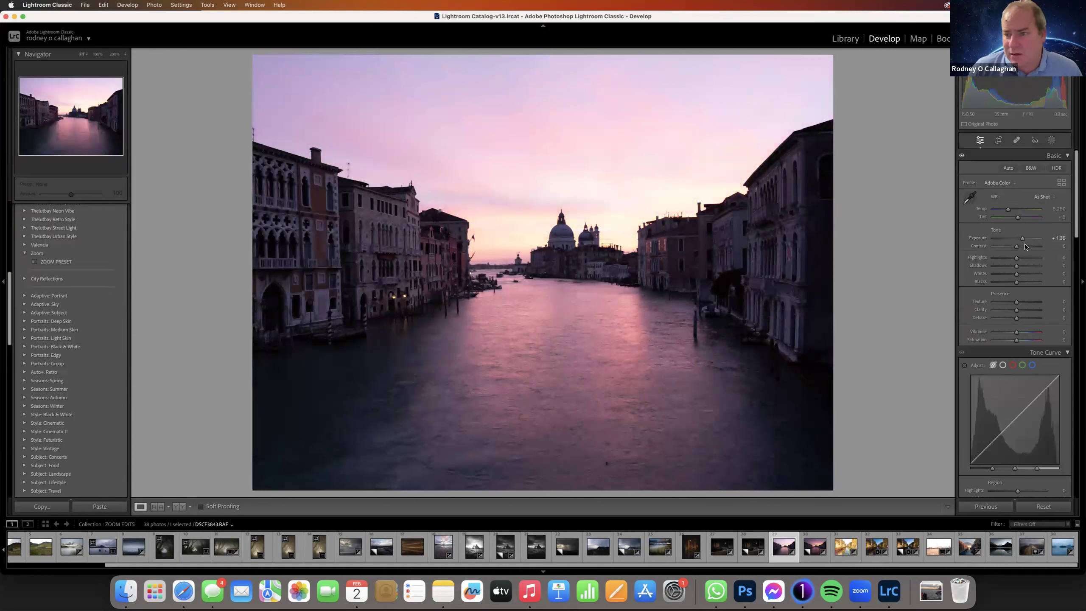
left_click_drag(1022, 240, 1021, 241)
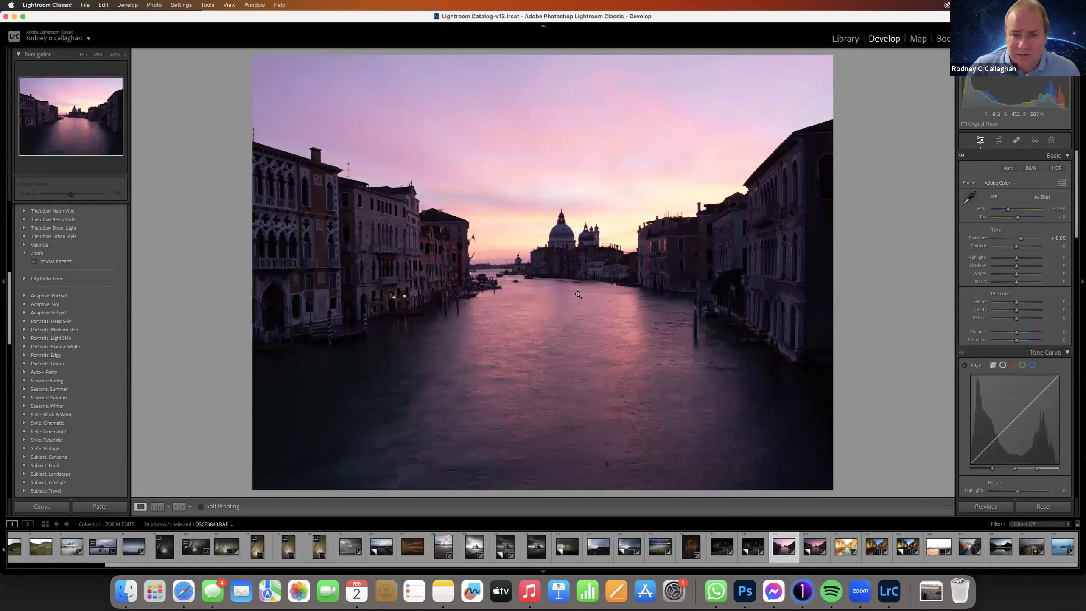
double_click(1021, 239)
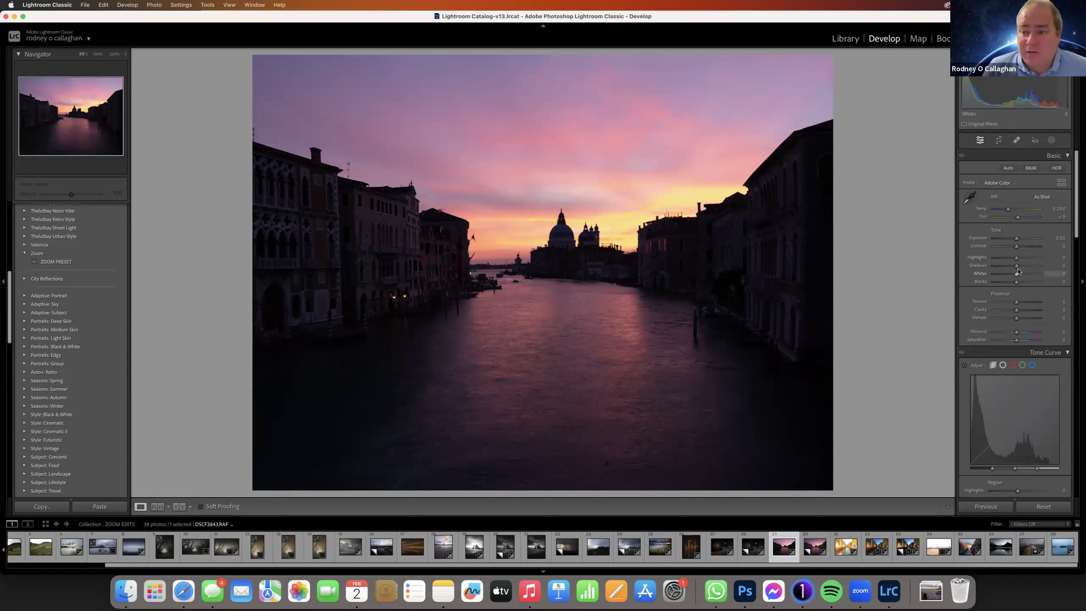
- Try lifting the sunset photo's global Shadows to about +64, reset them, and test a slight global Exposure change
left_click_drag(1017, 265, 1031, 269)
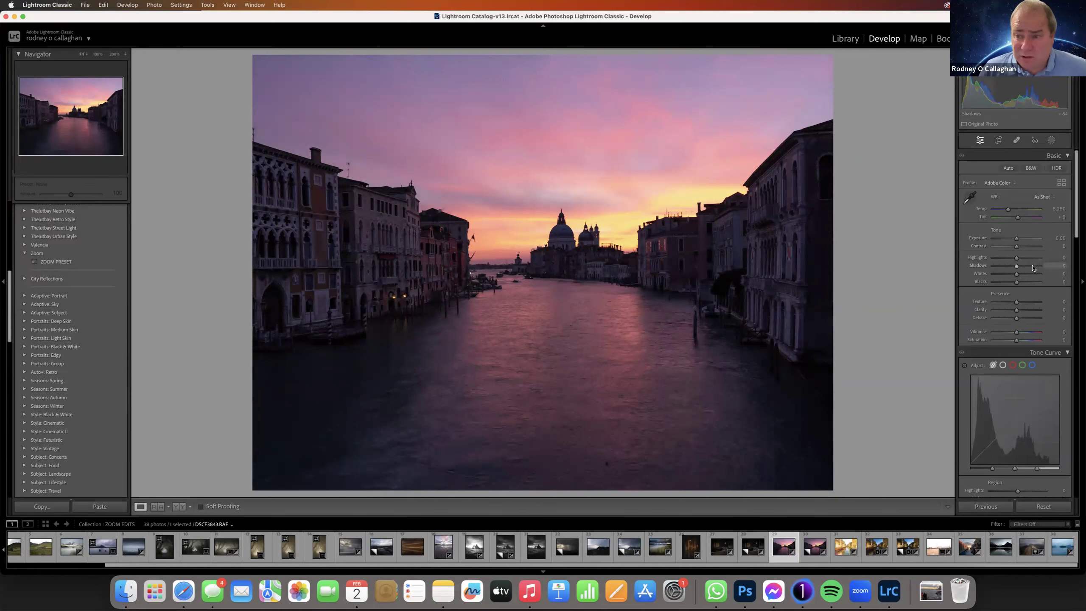
double_click(1031, 266)
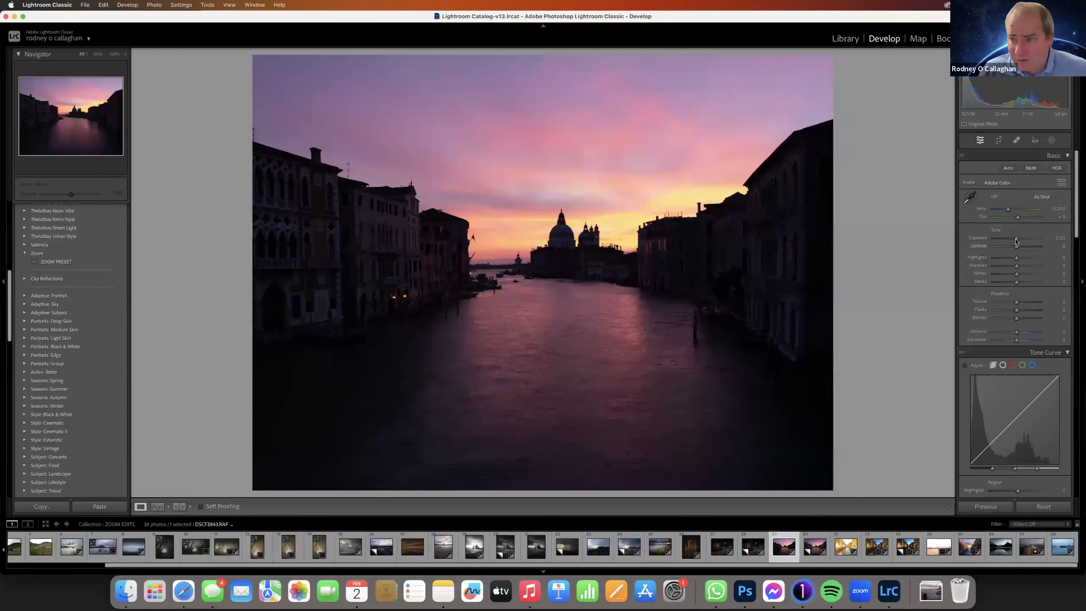
left_click_drag(1017, 241, 1019, 241)
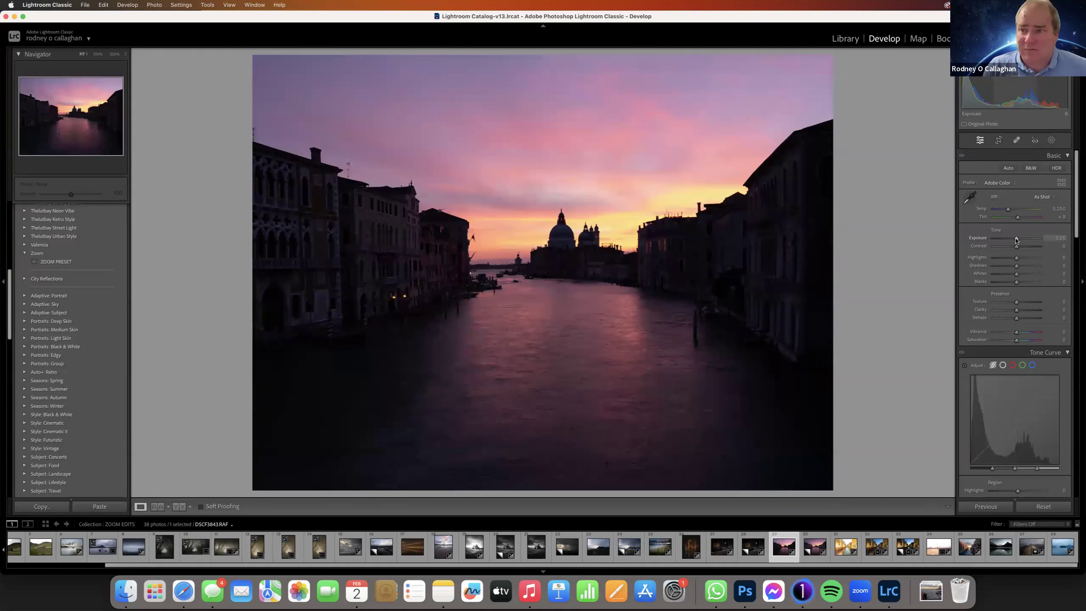
- Add a wide radial gradient mask over the left-bank buildings with Exposure about 0.38 and Shadows about 45
left_click(1051, 141)
left_click(1013, 242)
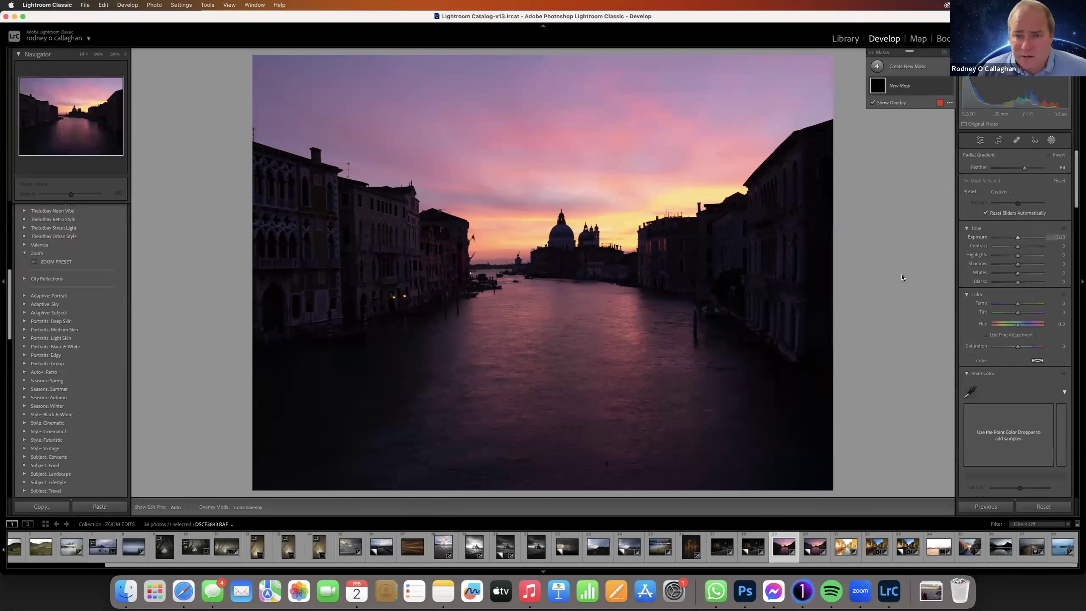
left_click_drag(319, 248, 469, 304)
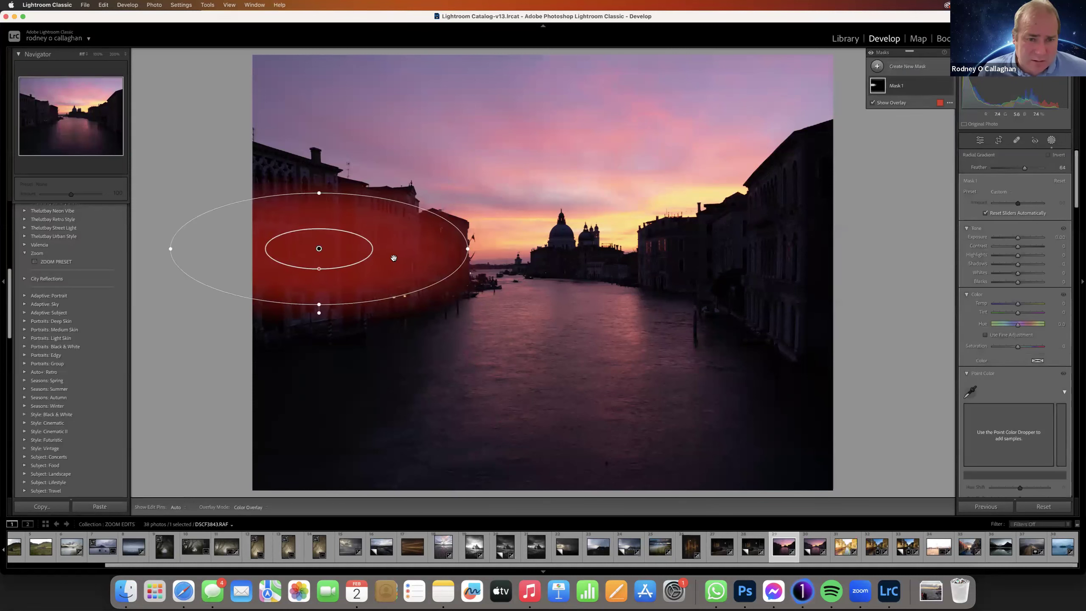
left_click(1018, 239)
left_click_drag(1018, 240, 1019, 241)
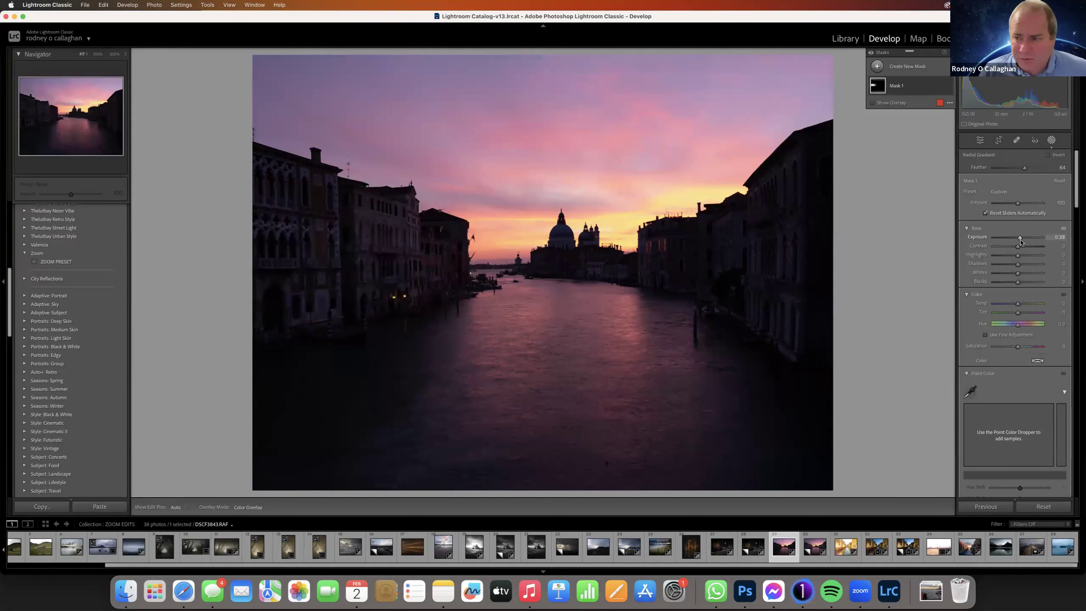
left_click_drag(1017, 266, 1023, 268)
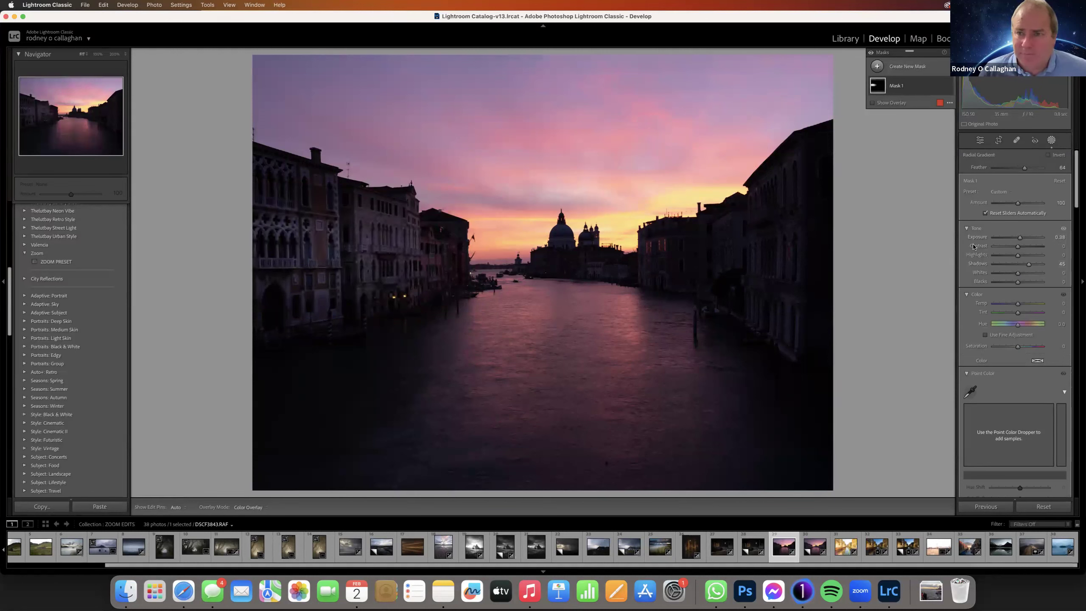
- Add a radial gradient mask over the nearest right-bank buildings with Exposure about 0.79 and Shadows about 22
left_click(877, 66)
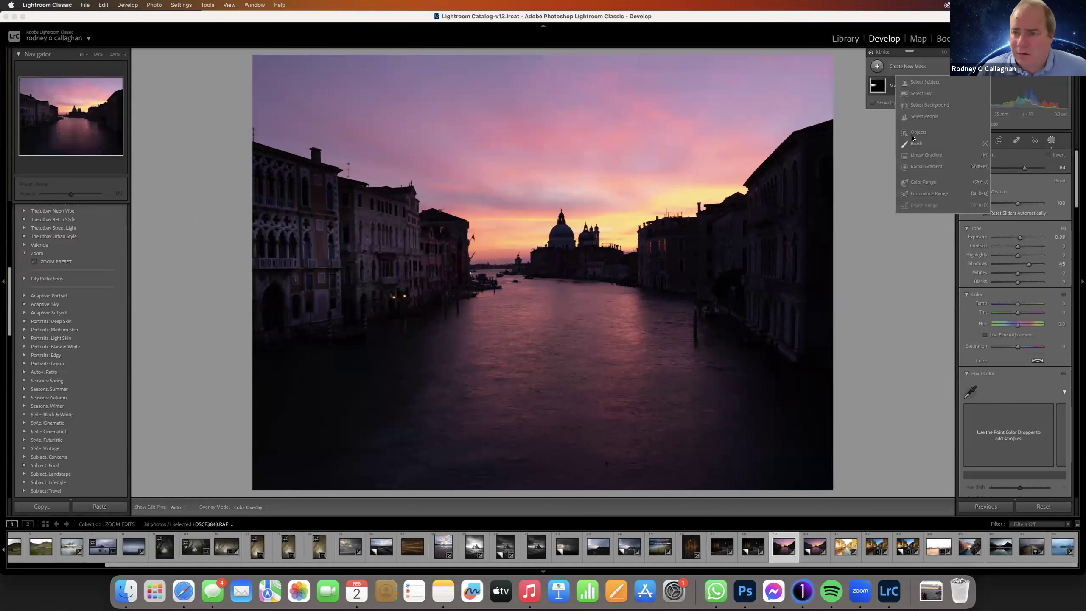
left_click(919, 157)
left_click_drag(759, 258, 820, 325)
left_click_drag(1018, 238, 1023, 267)
- Add a radial gradient mask over the more distant right-bank buildings with Exposure about 0.55 and Shadows about 18
left_click(880, 66)
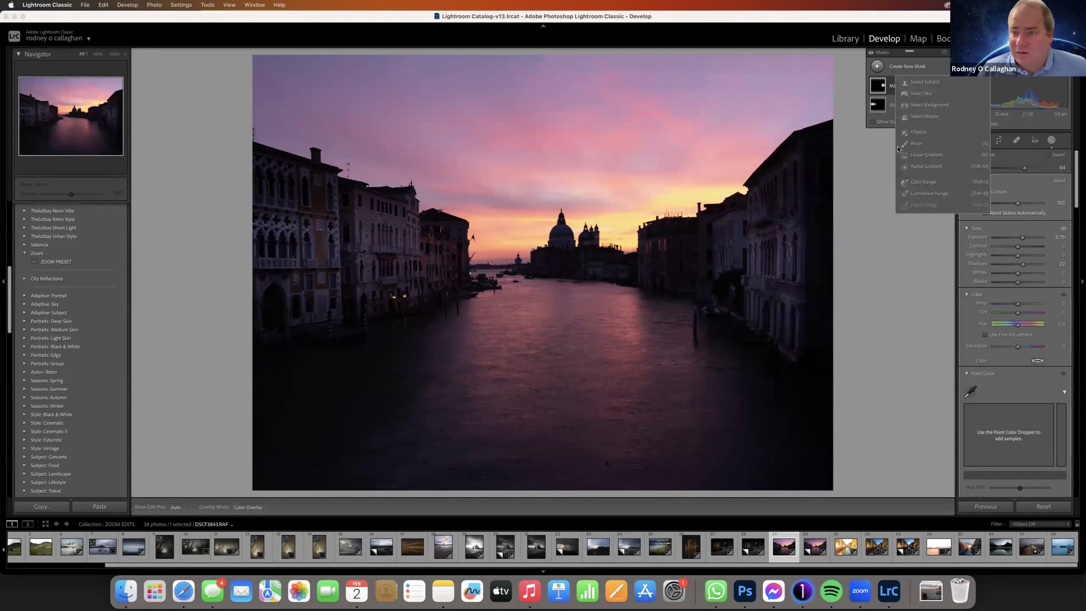
left_click(924, 166)
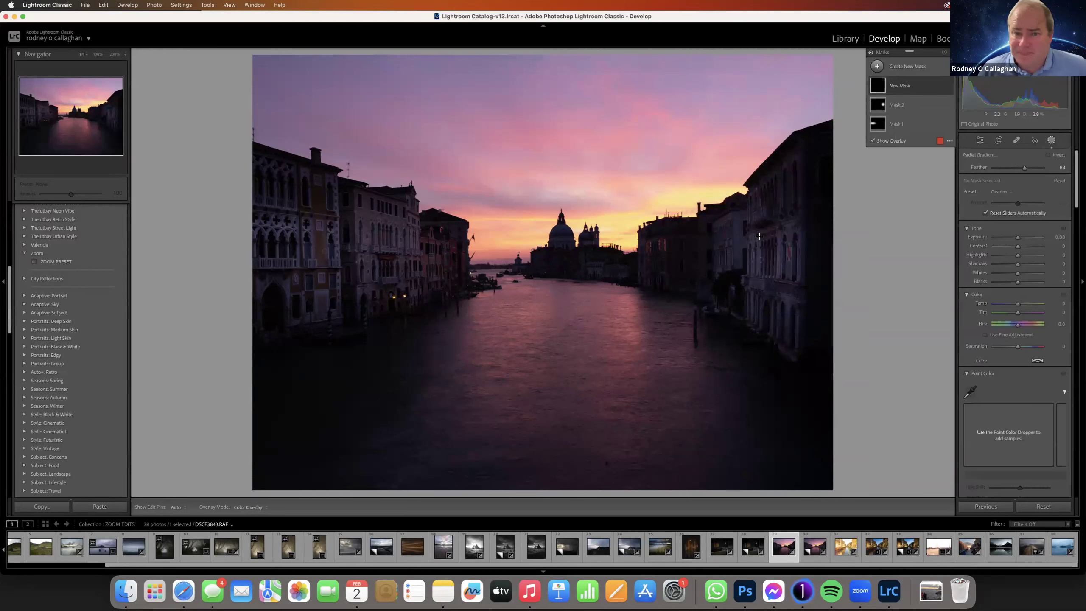
left_click_drag(672, 256, 739, 286)
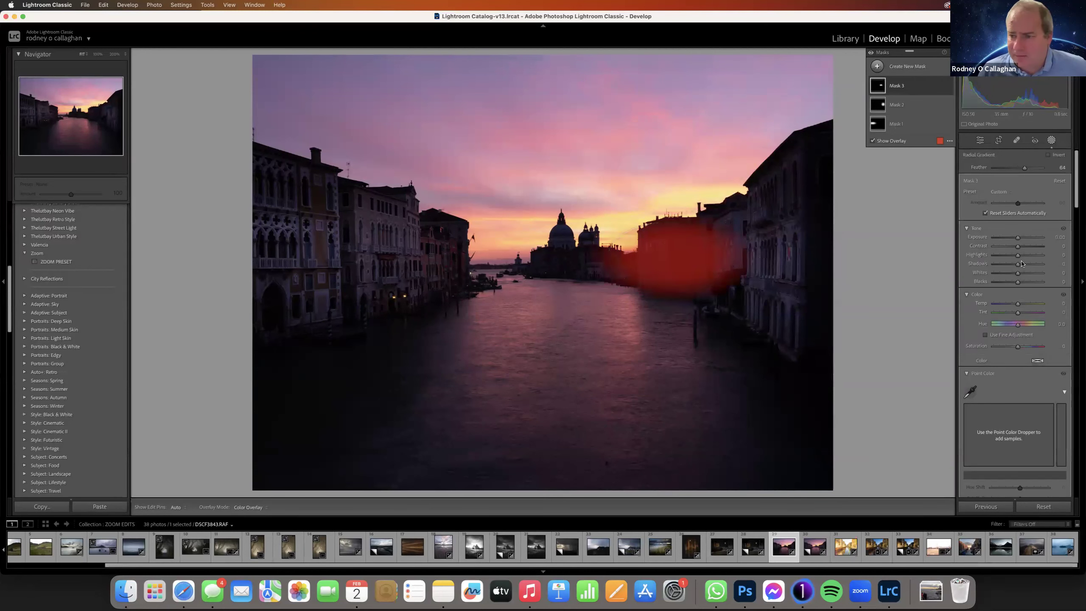
left_click_drag(1016, 242, 1021, 267)
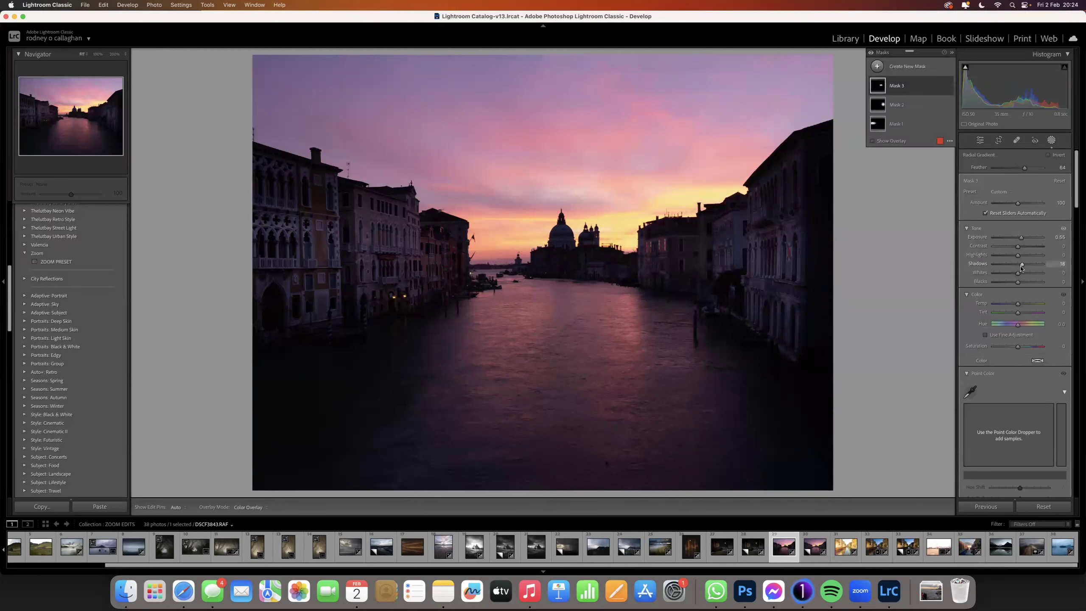
- Add a radial gradient mask over the domed church on the horizon and raise its Shadows to about 54
left_click(877, 66)
left_click(926, 166)
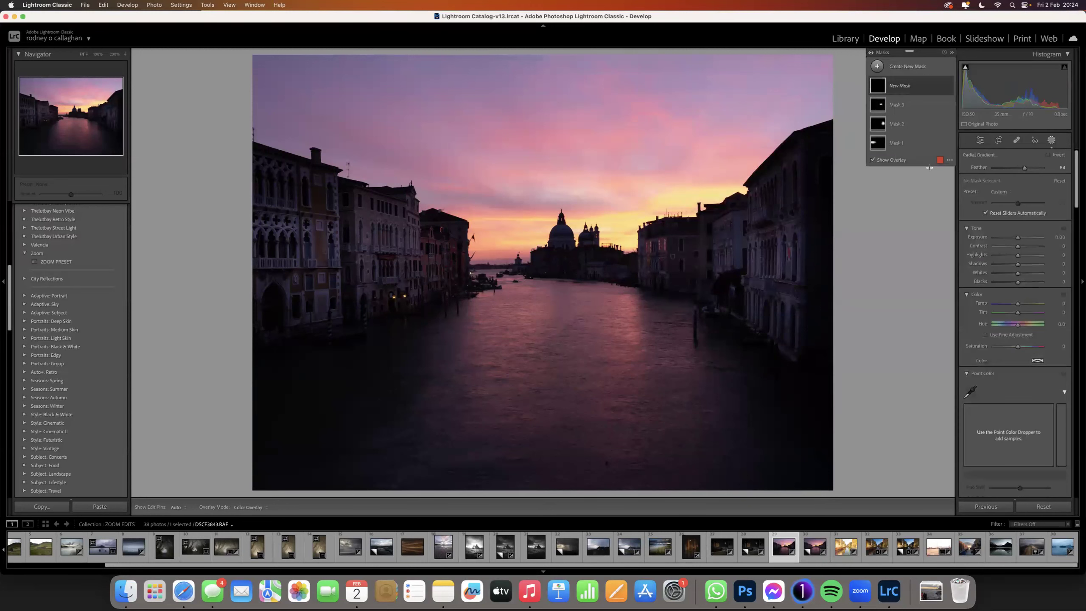
left_click_drag(583, 253, 643, 282)
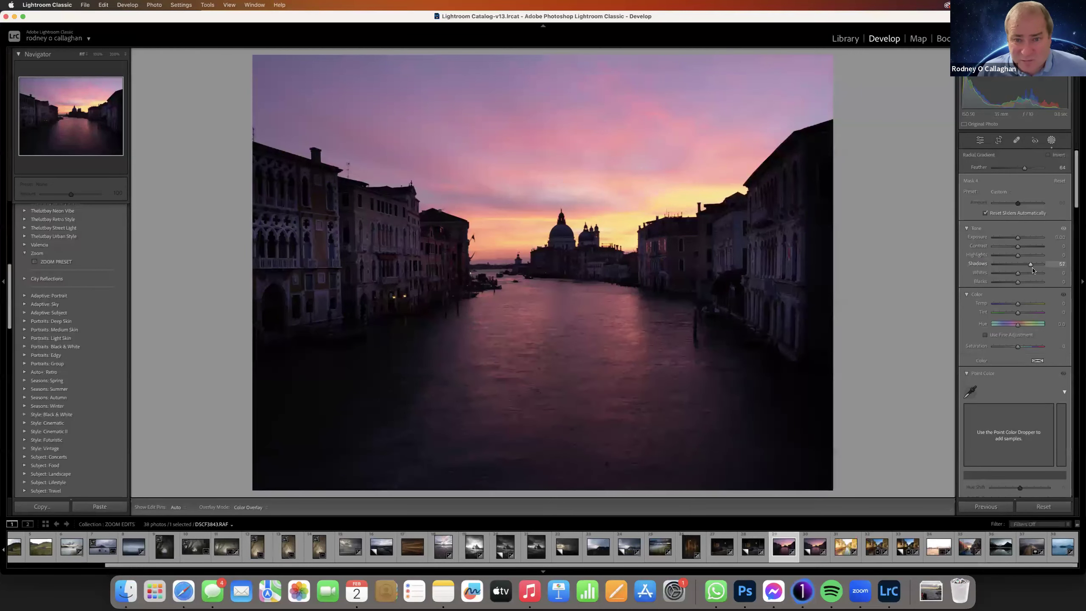
- Add a small radial gradient mask over the farthest left-bank buildings and raise its Shadows to about 32
left_click(876, 66)
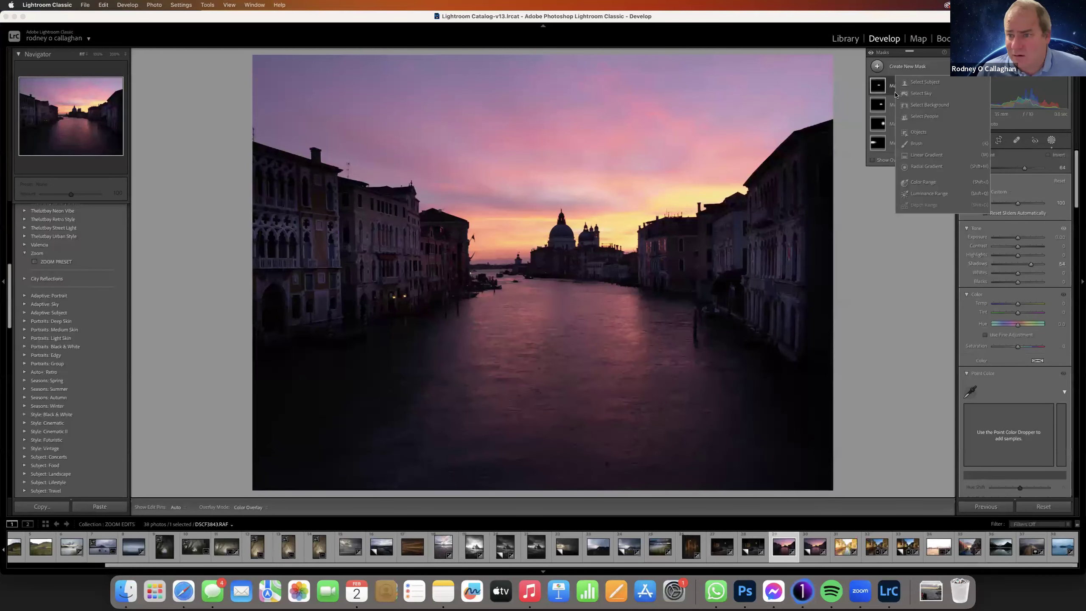
left_click(927, 166)
left_click_drag(434, 253, 466, 282)
left_click_drag(1019, 265, 1022, 268)
- Add a radial gradient mask over the nearest left-bank building with Shadows about 31, repositioned slightly upward on the facade
left_click(876, 66)
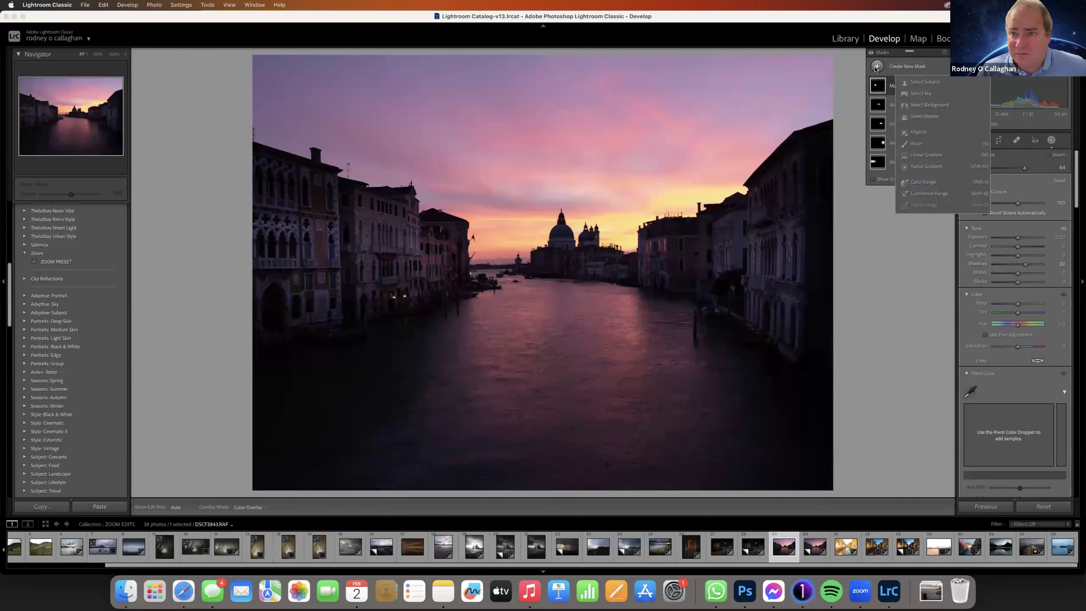
left_click(922, 166)
left_click_drag(282, 250, 383, 332)
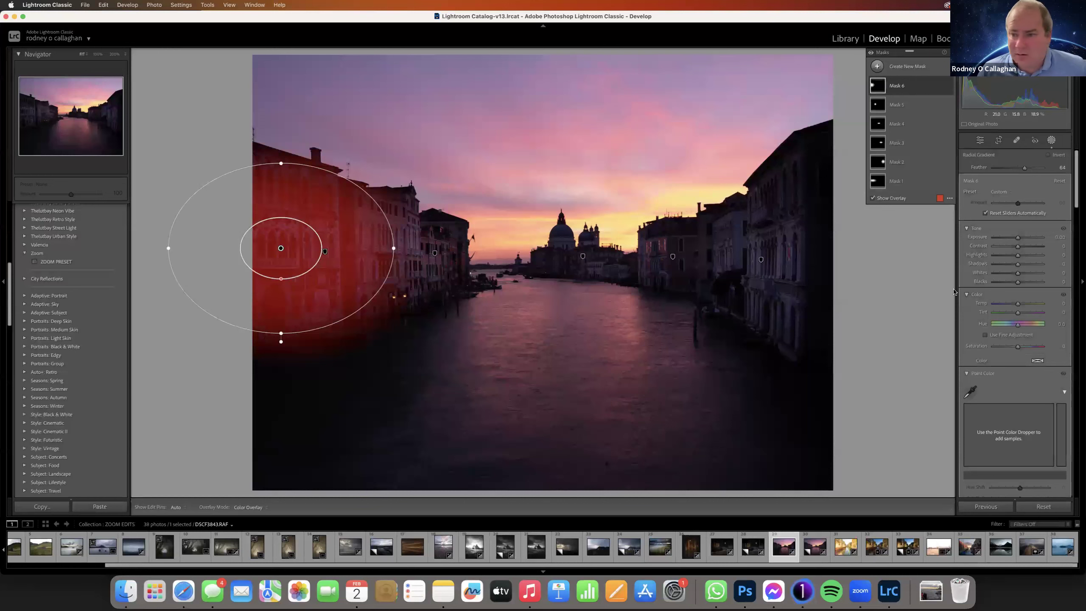
left_click_drag(1018, 264, 1028, 267)
left_click_drag(265, 246, 266, 216)
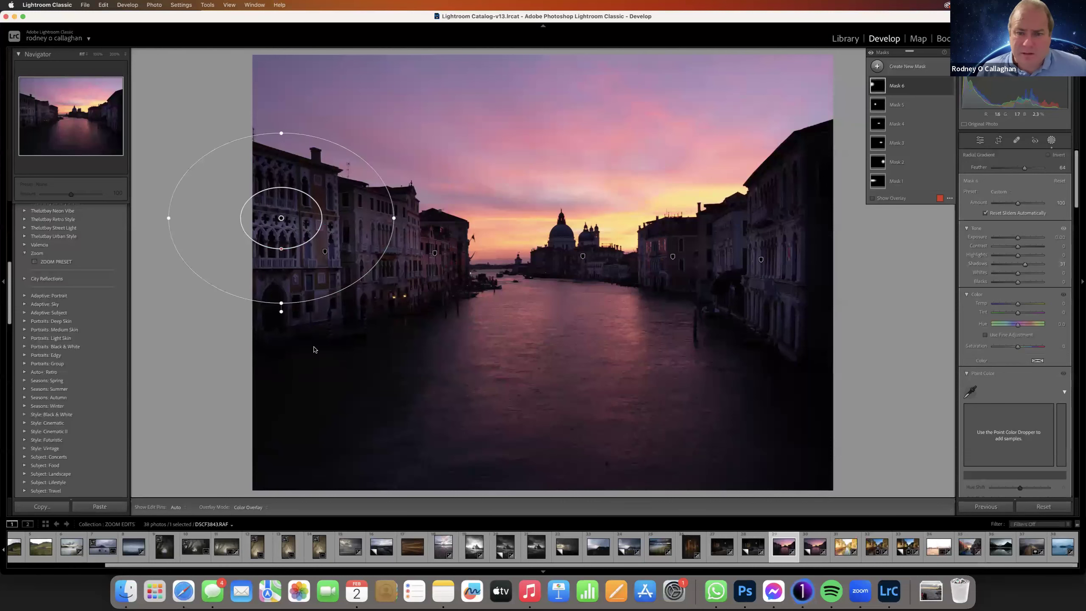
- Add a small radial gradient mask over the buildings at the base of the domed church and raise its Shadows to about 28
left_click(879, 67)
left_click(926, 167)
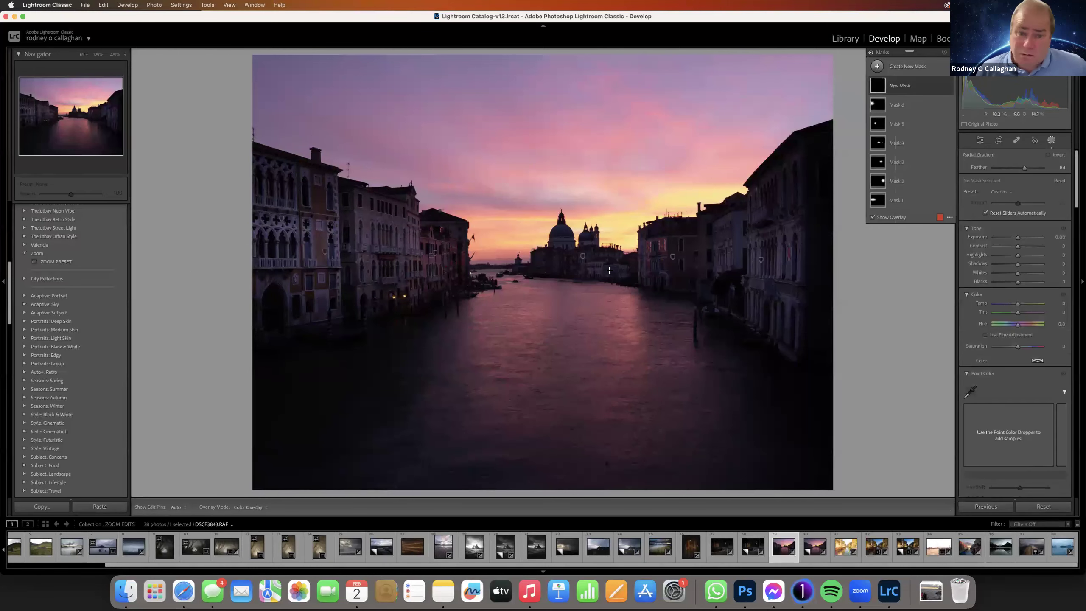
left_click_drag(560, 262, 601, 284)
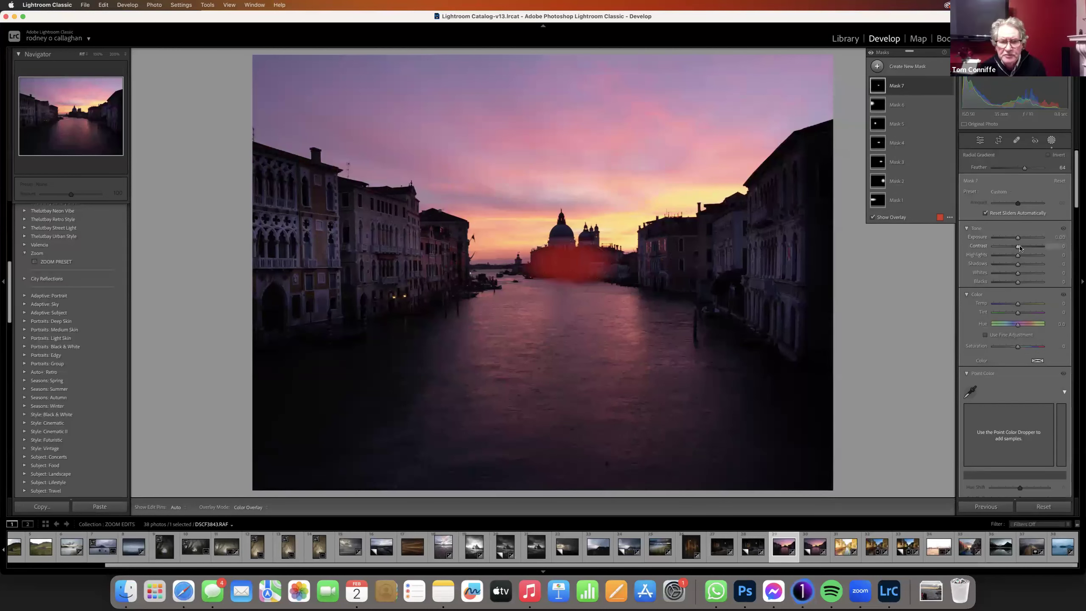
left_click_drag(1018, 256, 1024, 267)
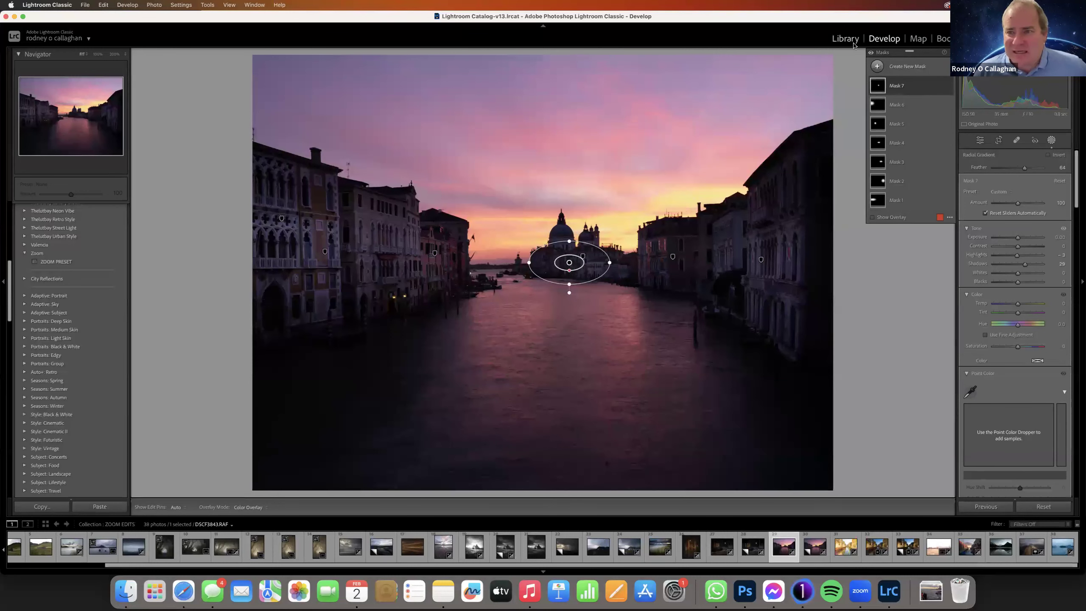
- Add a radial gradient mask over the lower facade of the nearest left-bank building and raise its Shadows to about 14
left_click(877, 66)
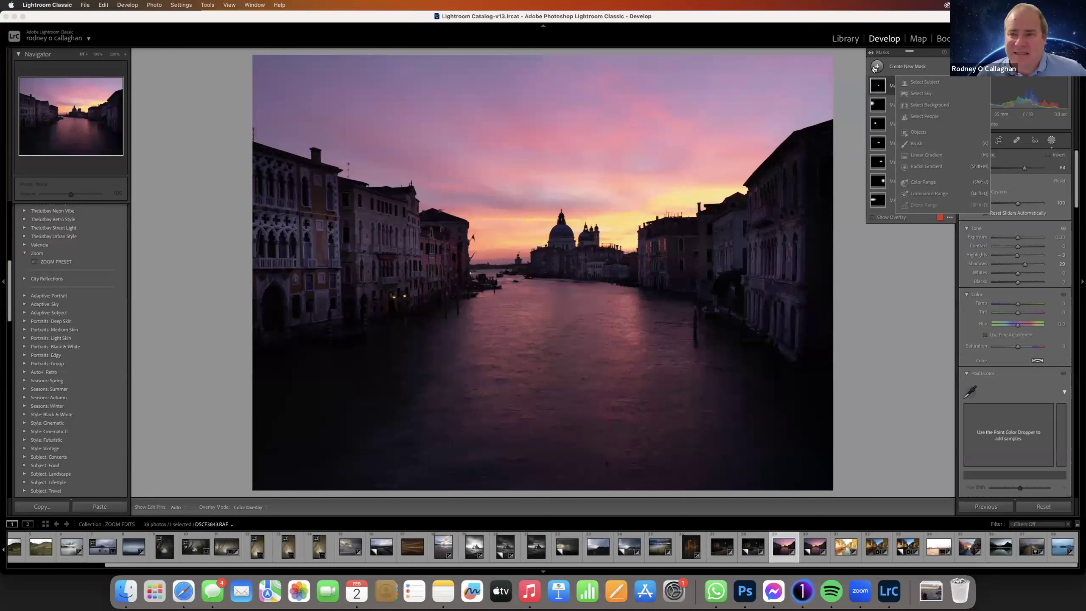
left_click(926, 167)
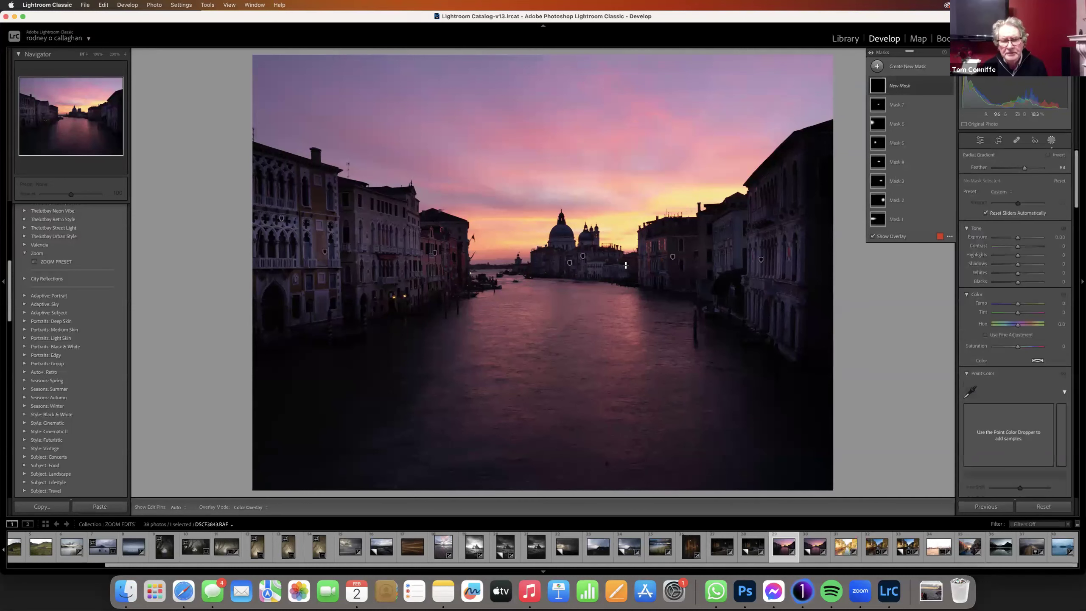
left_click_drag(310, 297, 379, 336)
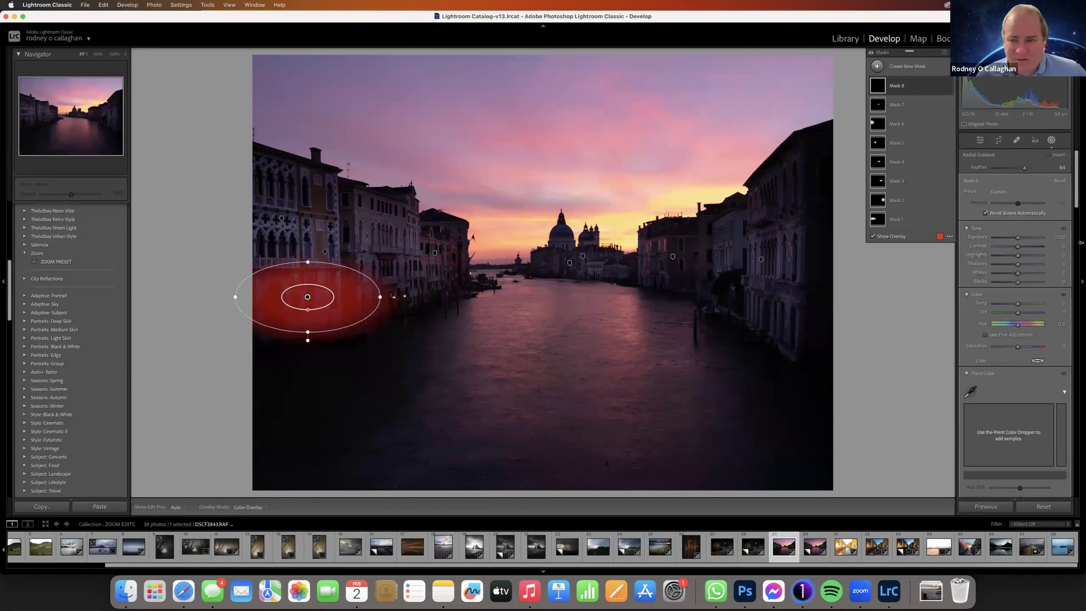
left_click(1018, 266)
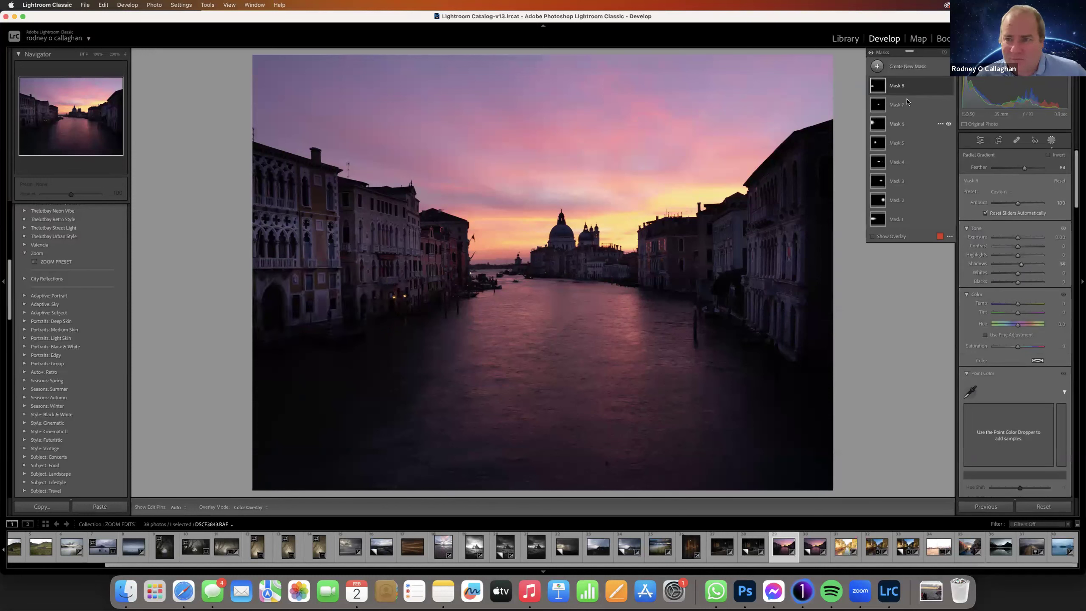
- Add a radial gradient mask over the upper part of the second left-bank building and raise its Shadows to about 23
left_click(874, 66)
left_click(923, 167)
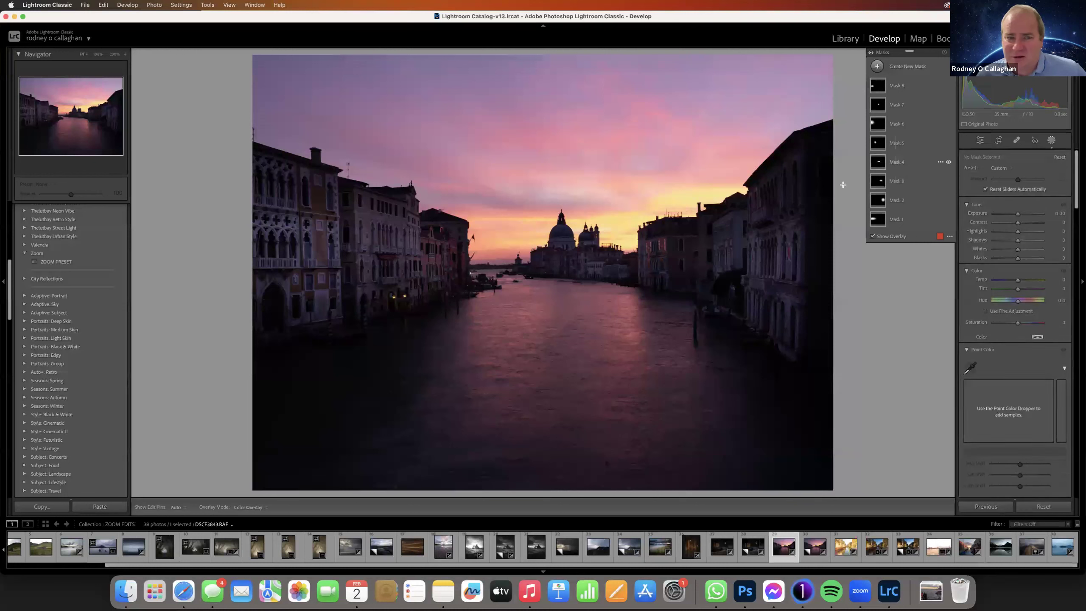
left_click_drag(372, 211, 428, 238)
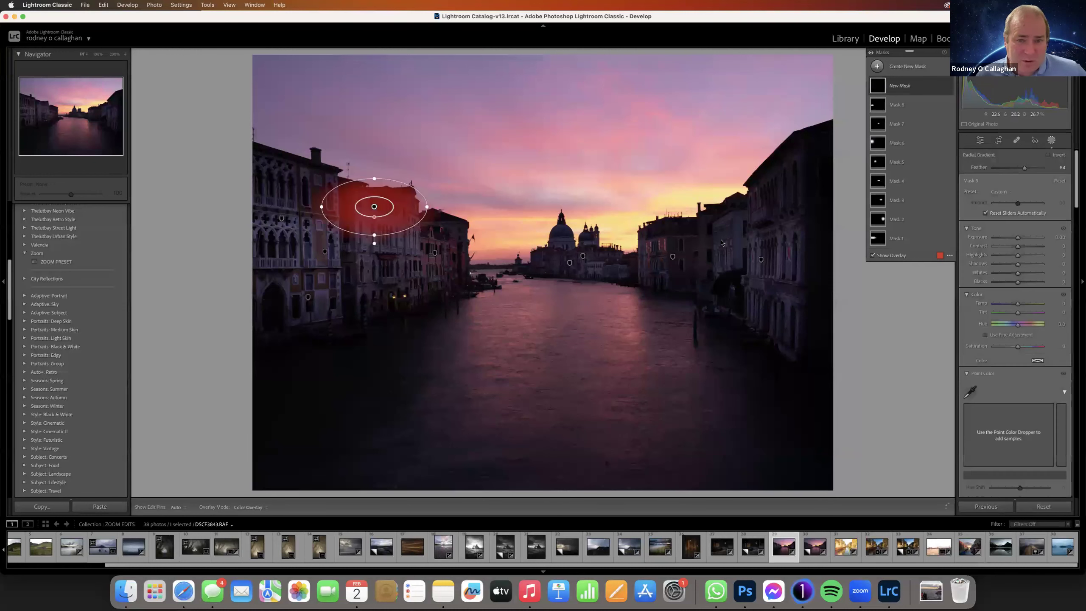
left_click_drag(1018, 264, 1023, 264)
- Add a radial gradient mask over the upper corner and roofline of the nearest left-bank building with Shadows about 34
left_click(875, 66)
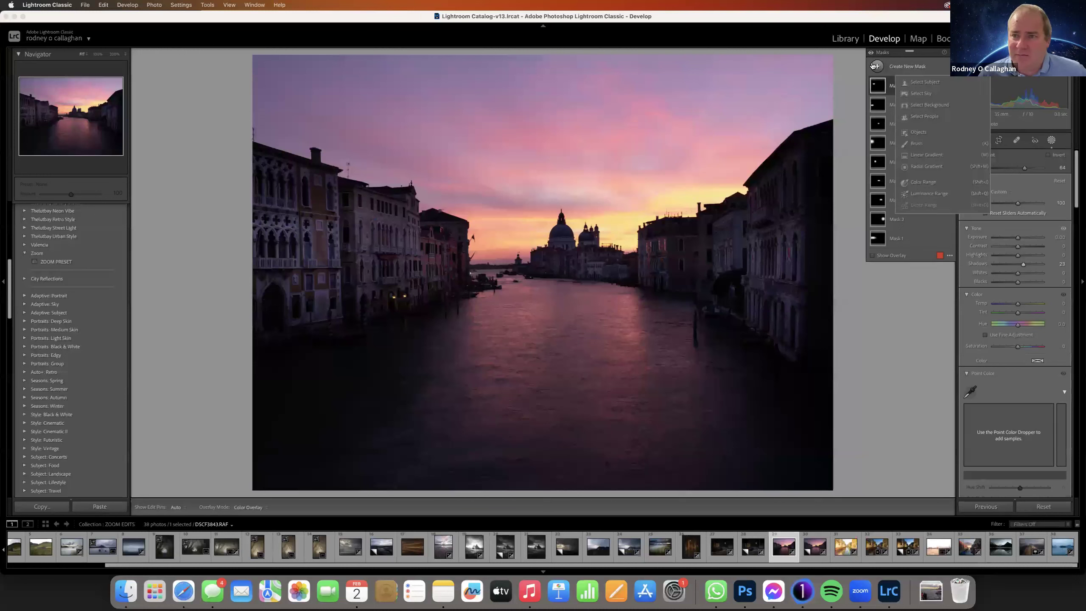
left_click(925, 166)
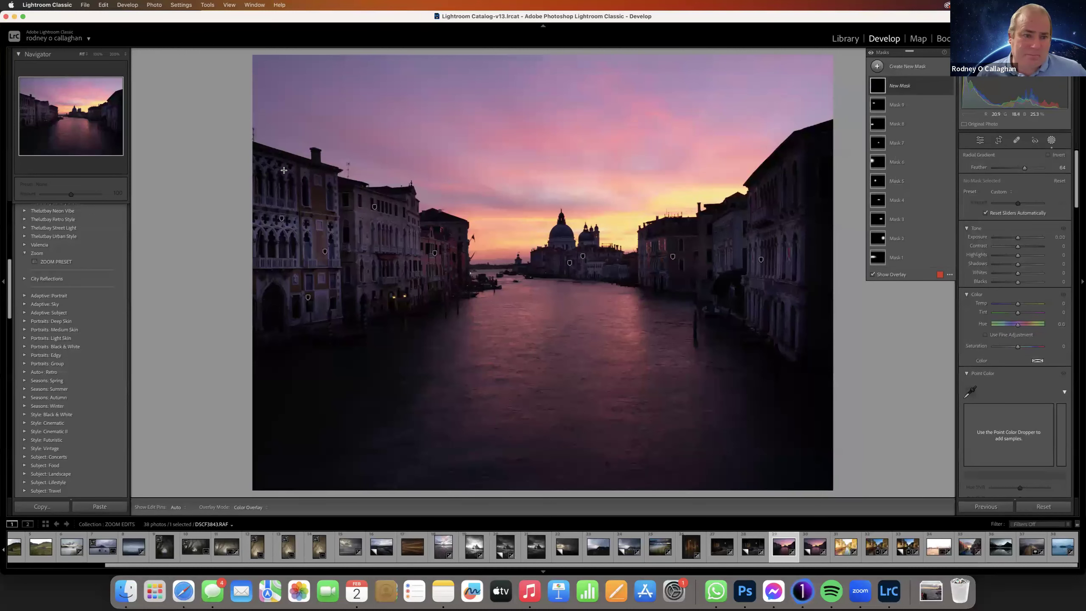
left_click_drag(284, 170, 340, 201)
left_click_drag(1016, 267, 1026, 265)
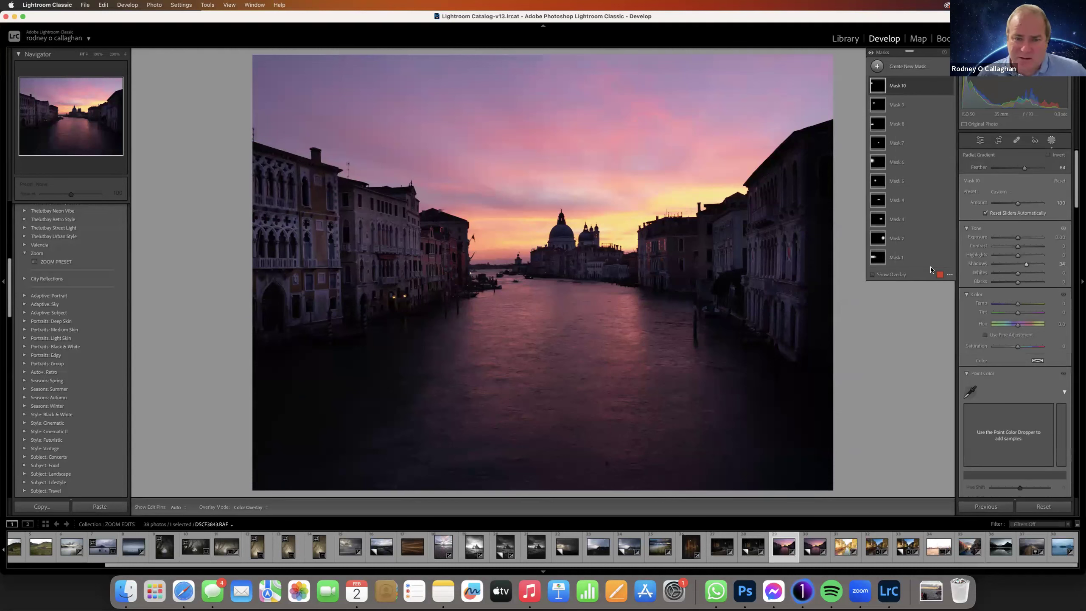
- Add a wide, flat radial gradient mask along the waterfront from the domed church to the right bank with Shadows about 43
left_click(877, 66)
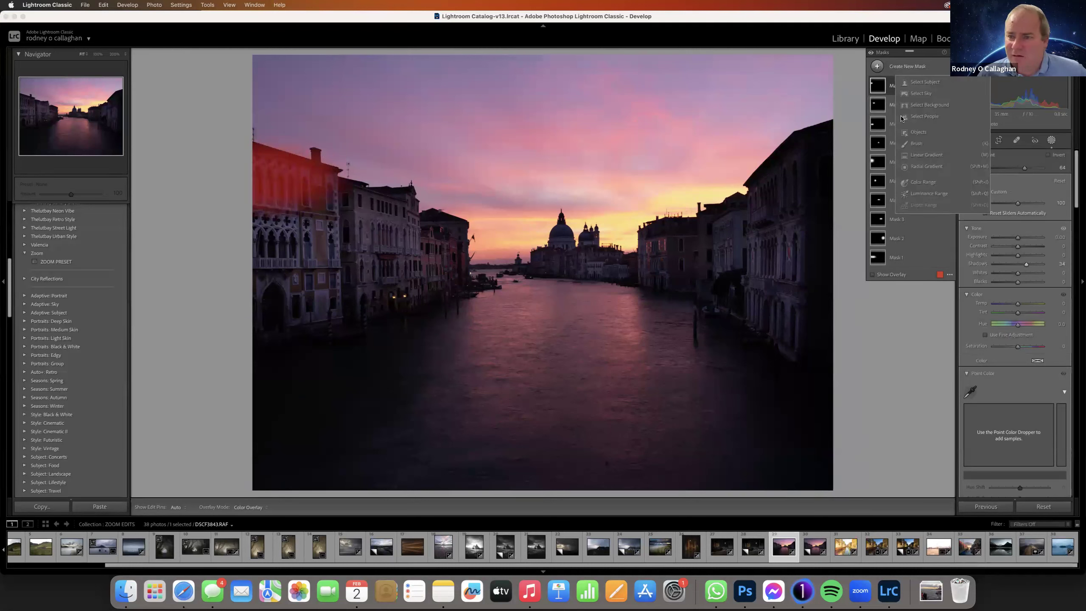
left_click(917, 166)
left_click_drag(620, 262, 726, 288)
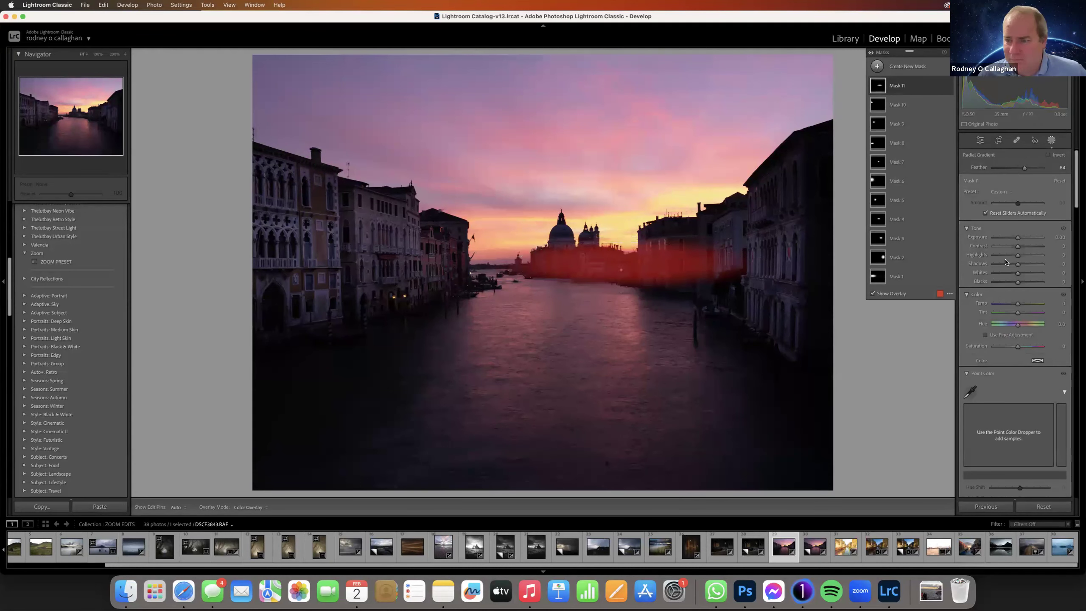
left_click_drag(1018, 264, 1029, 265)
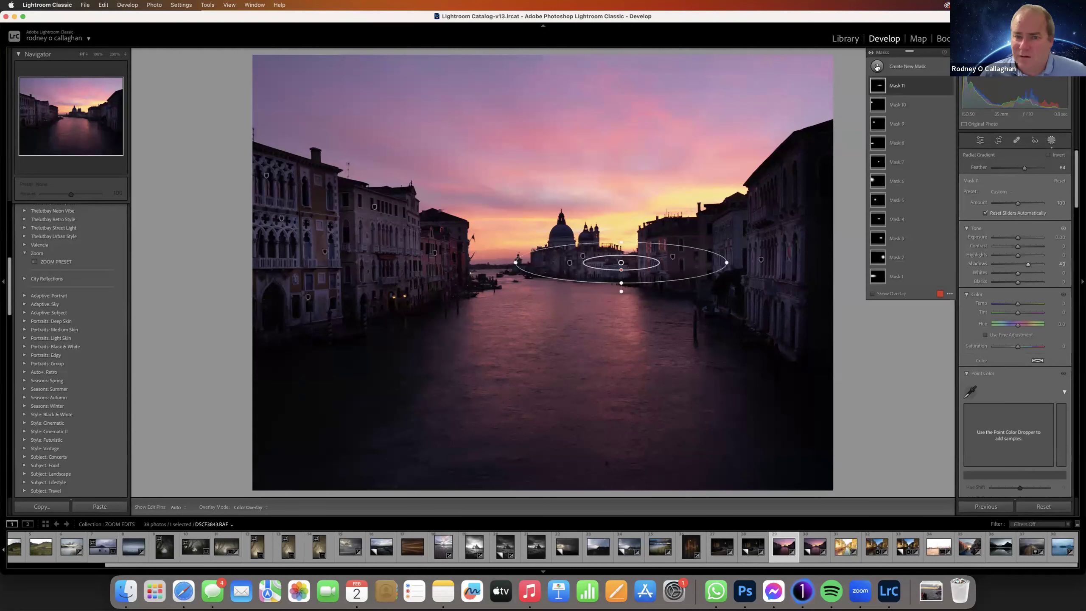
- Add a radial gradient mask over the lower right-bank buildings, adjust its position, and raise its Shadows to about 22
left_click(876, 67)
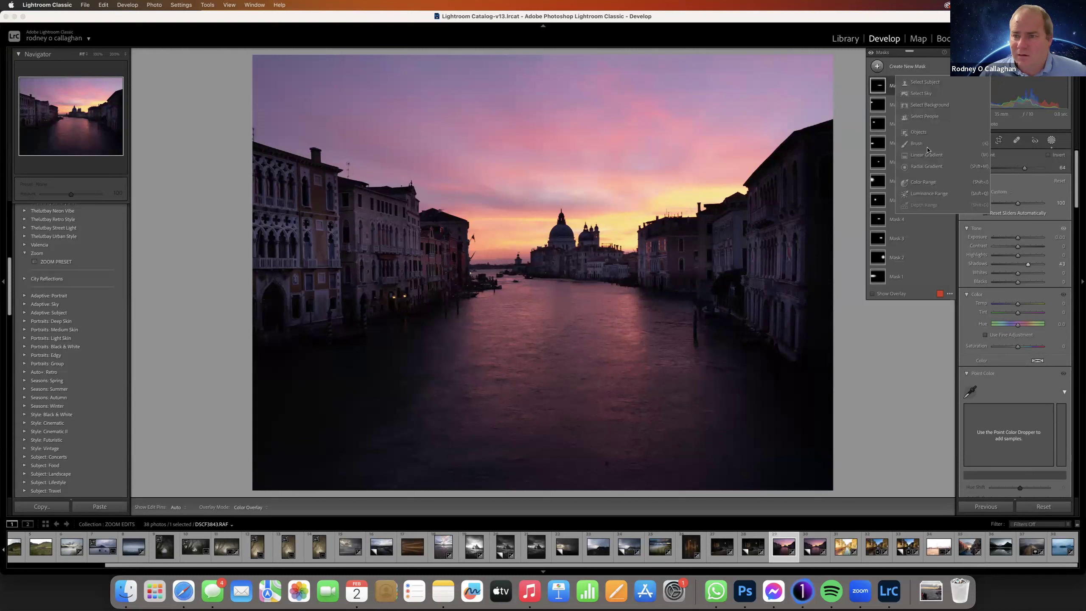
left_click(915, 167)
left_click_drag(684, 255, 814, 291)
left_click_drag(727, 252, 780, 265)
left_click_drag(1018, 264, 1022, 266)
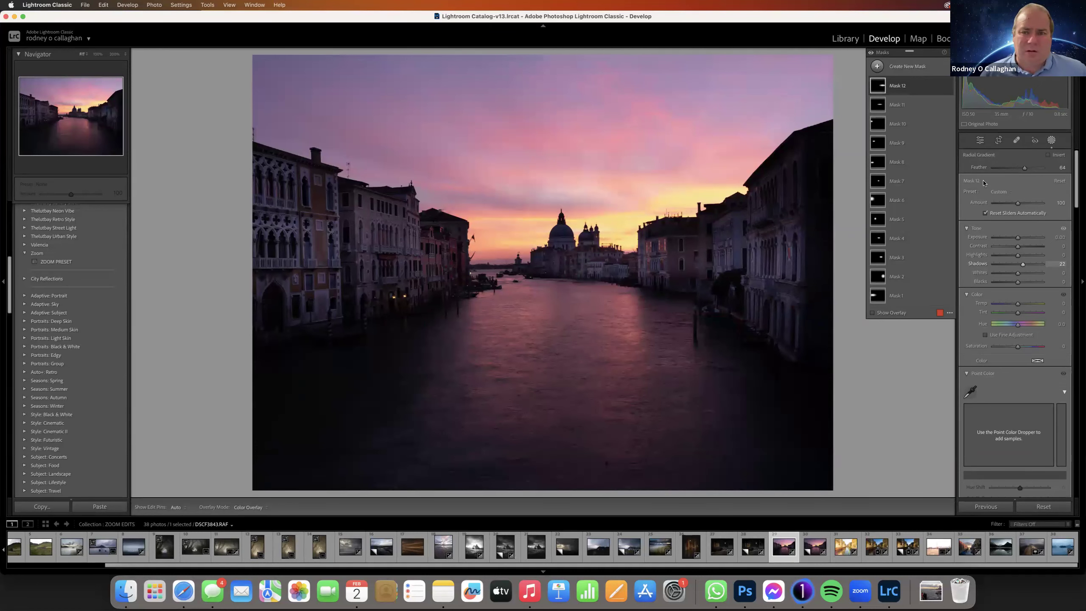
- Add a linear gradient mask across the top of the sky with Exposure about -0.20 and Contrast about 49
left_click(876, 65)
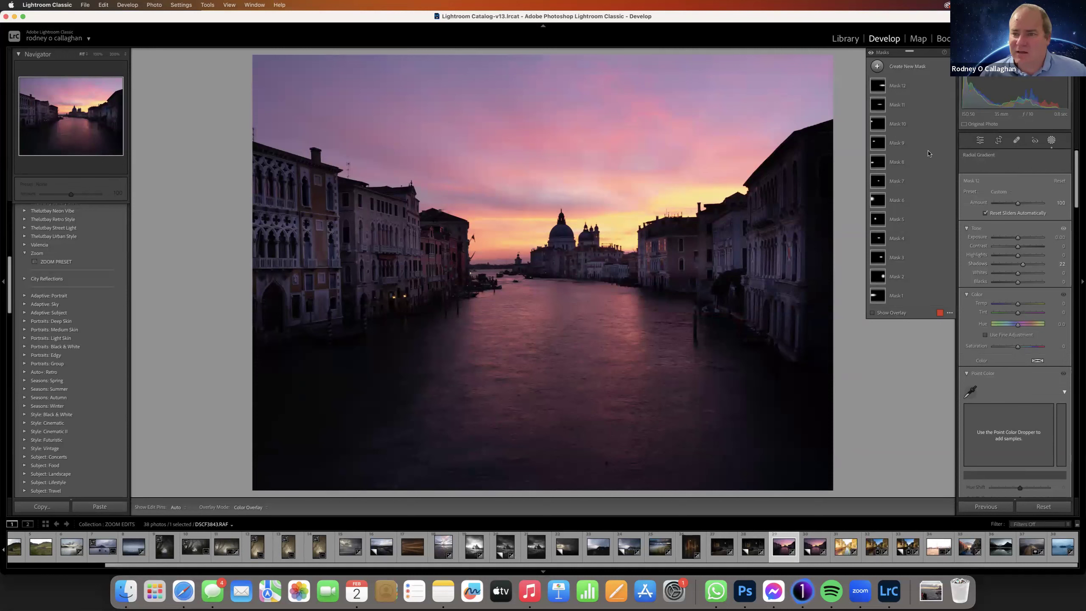
left_click(927, 154)
left_click_drag(573, 69, 569, 97)
left_click_drag(1013, 230, 1030, 236)
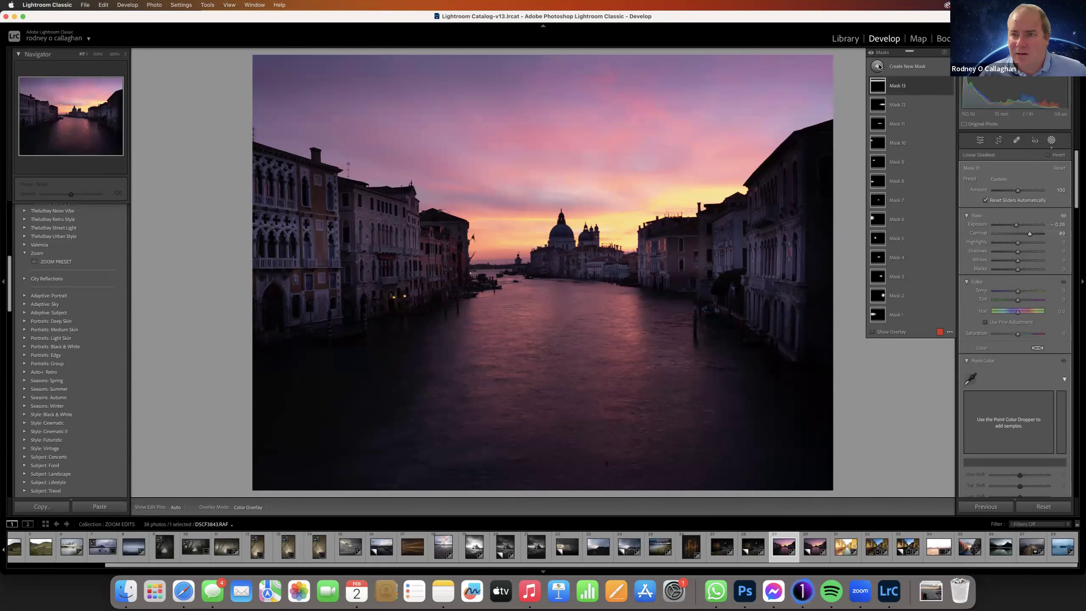
- Add a large radial gradient mask over the water in mid-canal, raise its Whites to about 74, and shift it slightly downward
left_click(878, 67)
left_click(918, 167)
left_click_drag(554, 350, 726, 464)
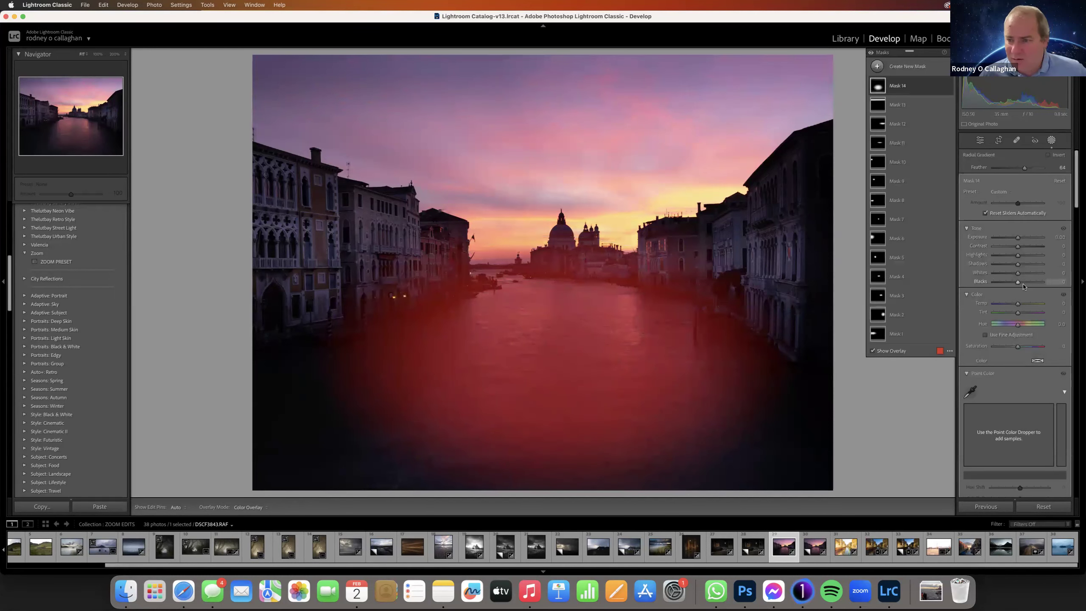
left_click_drag(1018, 273, 1037, 288)
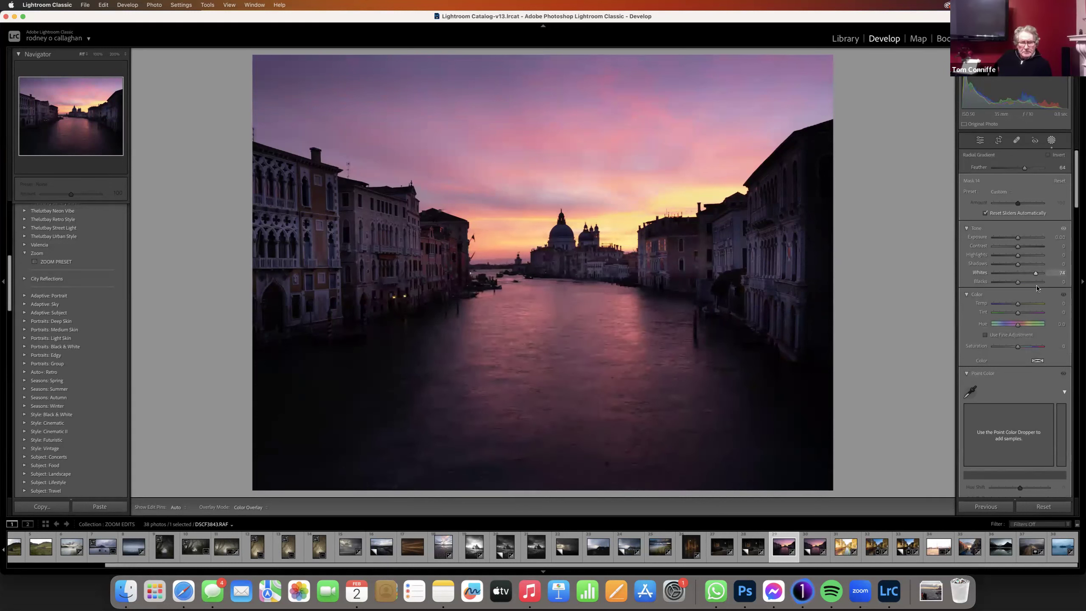
mouse_move(554, 352)
left_mouse_down()
mouse_move(517, 378)
mouse_move(550, 365)
left_mouse_up()
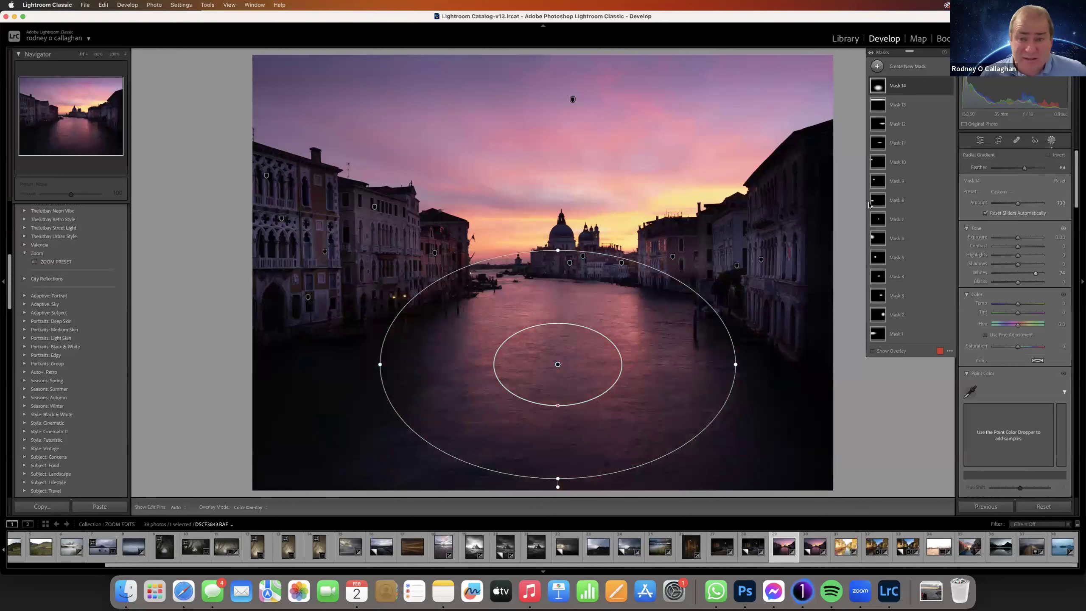
- Add a large radial gradient mask over the dark foreground water near the left bank and raise its Shadows to about 19
left_click(877, 65)
left_click(914, 168)
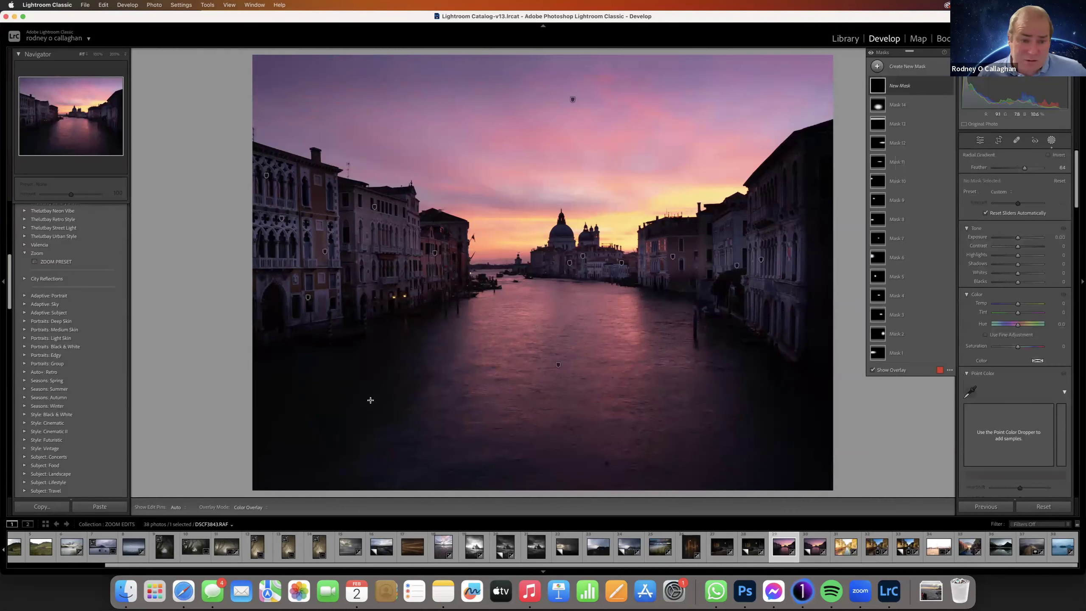
left_click_drag(355, 399, 484, 495)
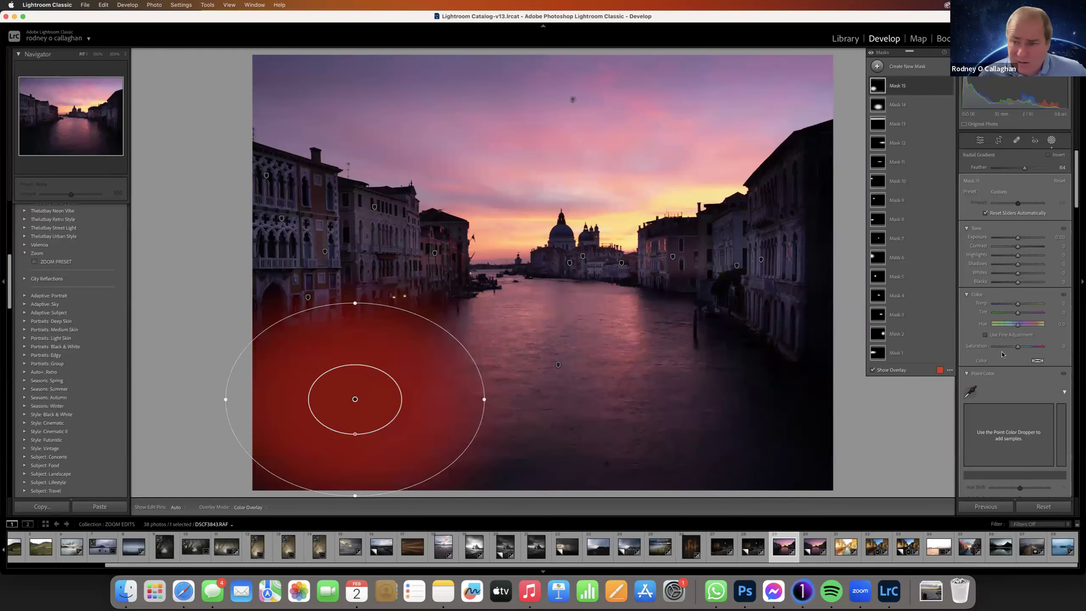
left_click(1017, 264)
left_click_drag(1021, 265, 1023, 265)
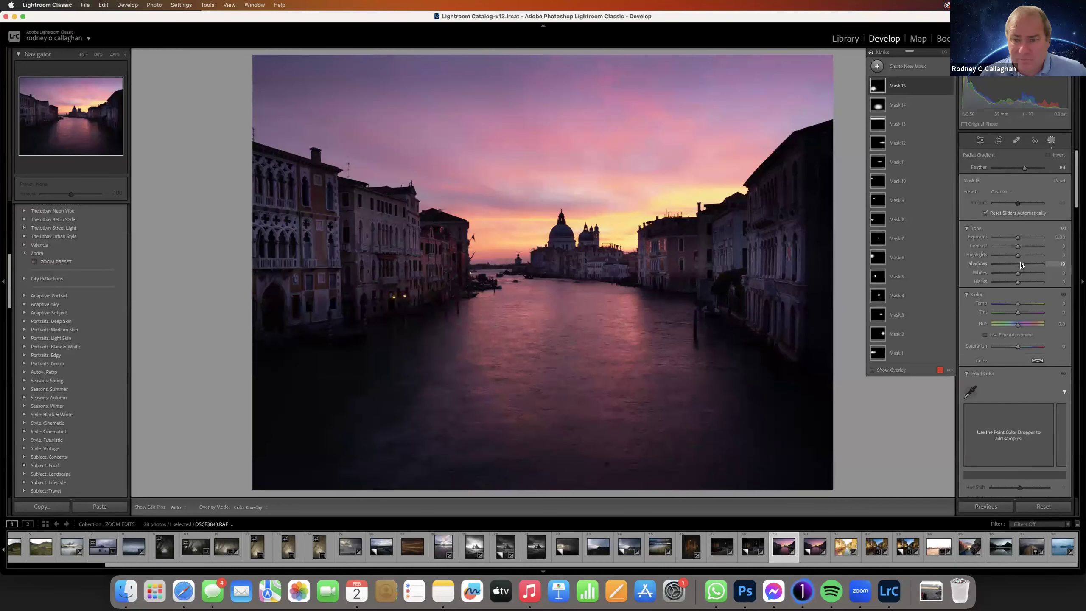
- Add a tall radial gradient mask over the dark foreground water near the right bank and raise its Shadows to about 27
left_click(877, 66)
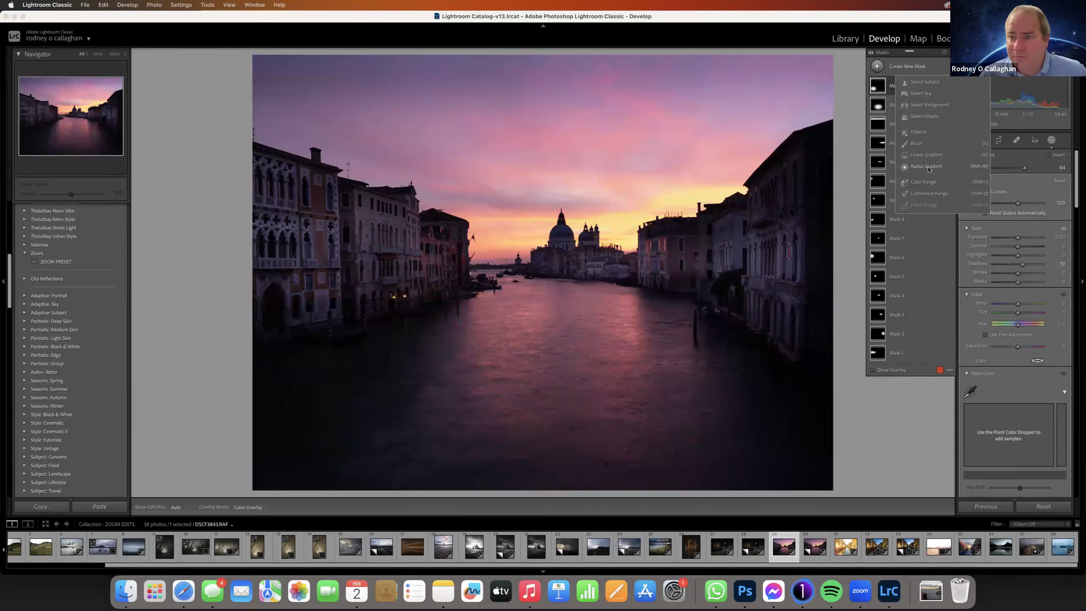
left_click(927, 166)
left_click_drag(753, 383, 838, 477)
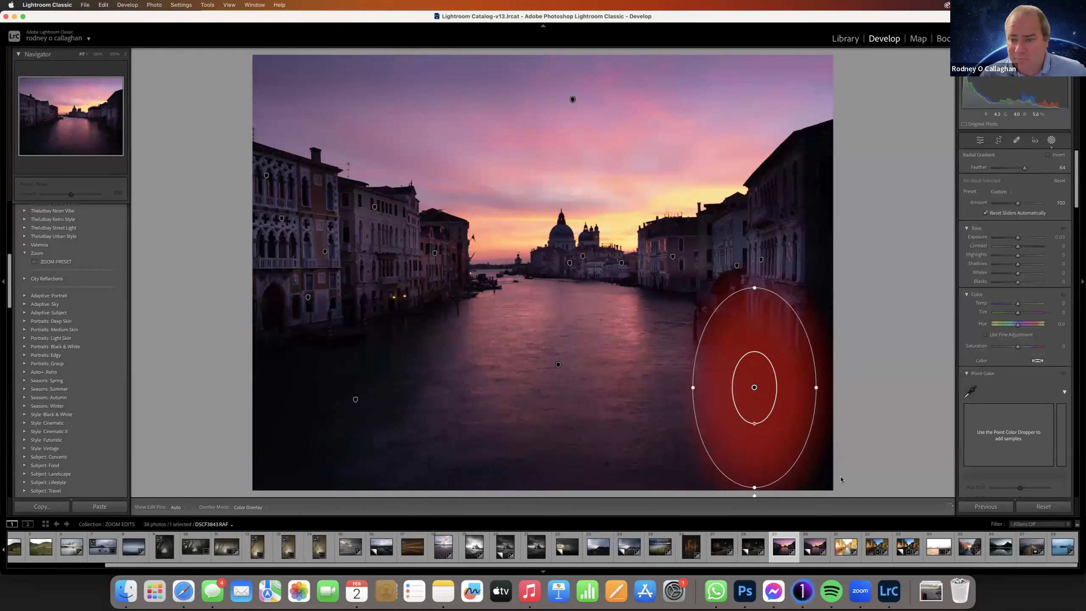
left_click_drag(1019, 267, 1025, 265)
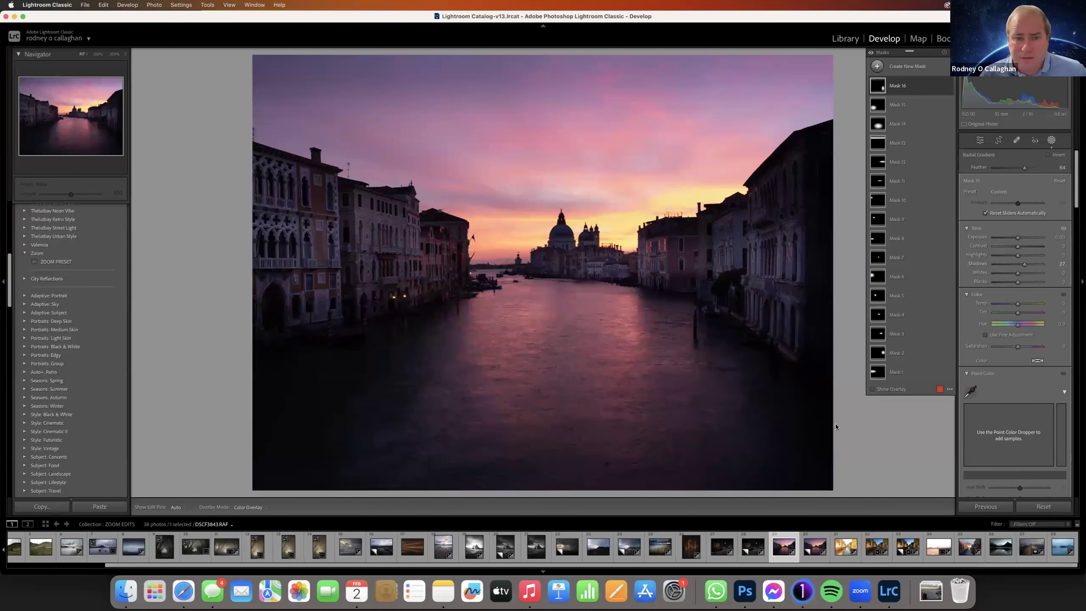
- Leave masking and raise the tone curve's Shadows region to +17 for the whole photo
left_click(980, 140)
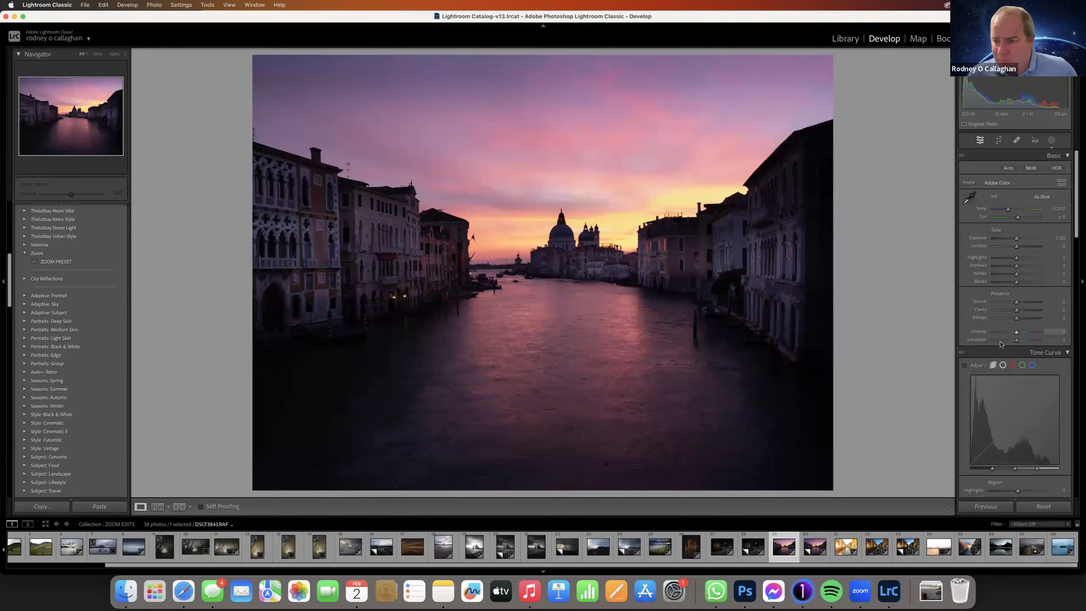
scroll(1076, 222, "down", 5)
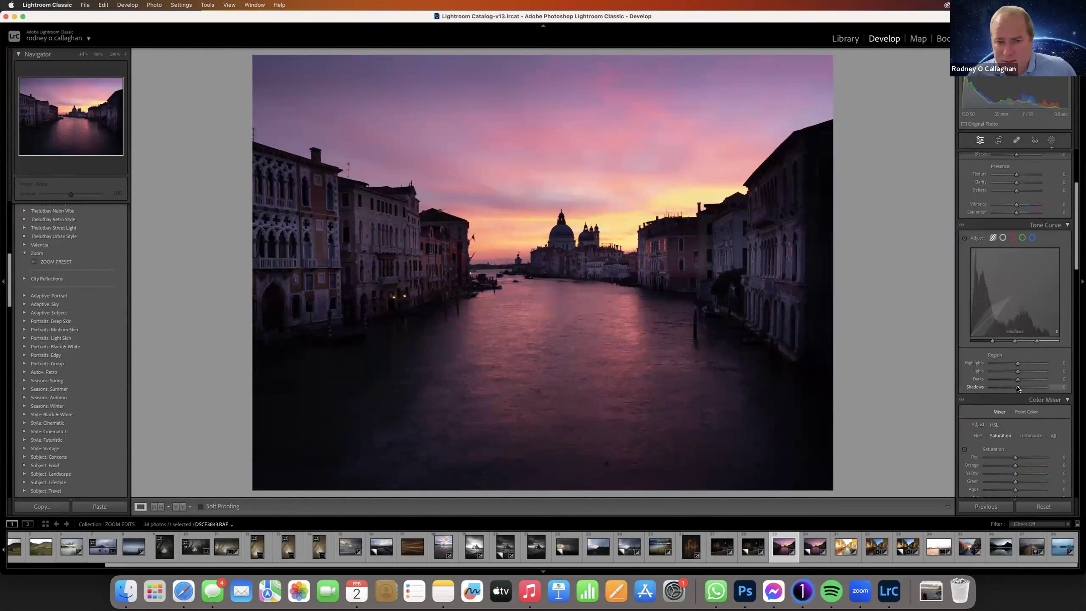
left_click_drag(1021, 390, 1025, 391)
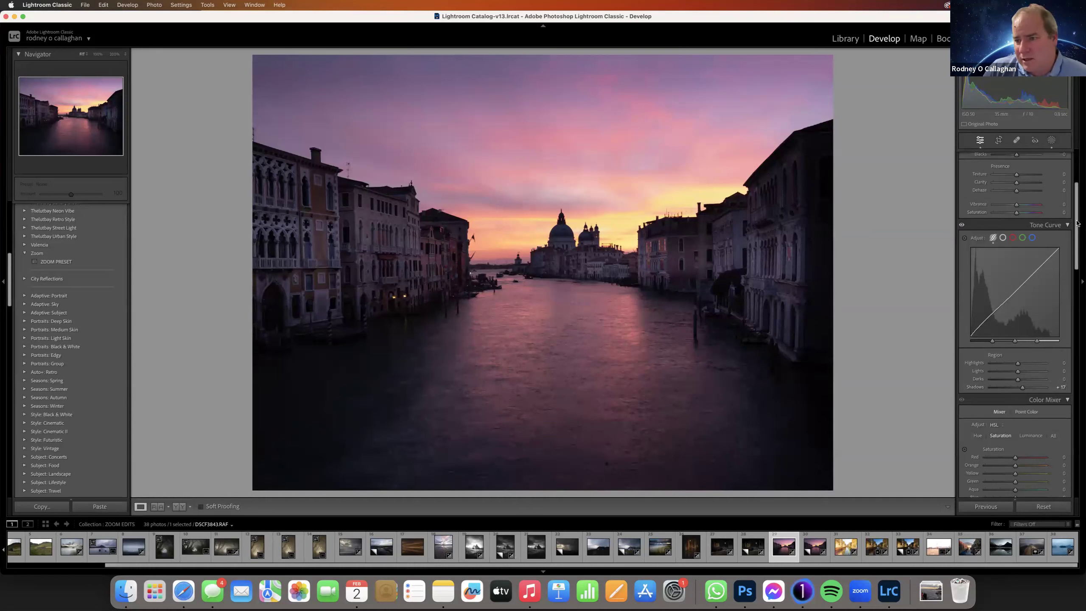
scroll(1077, 222, "up", 5)
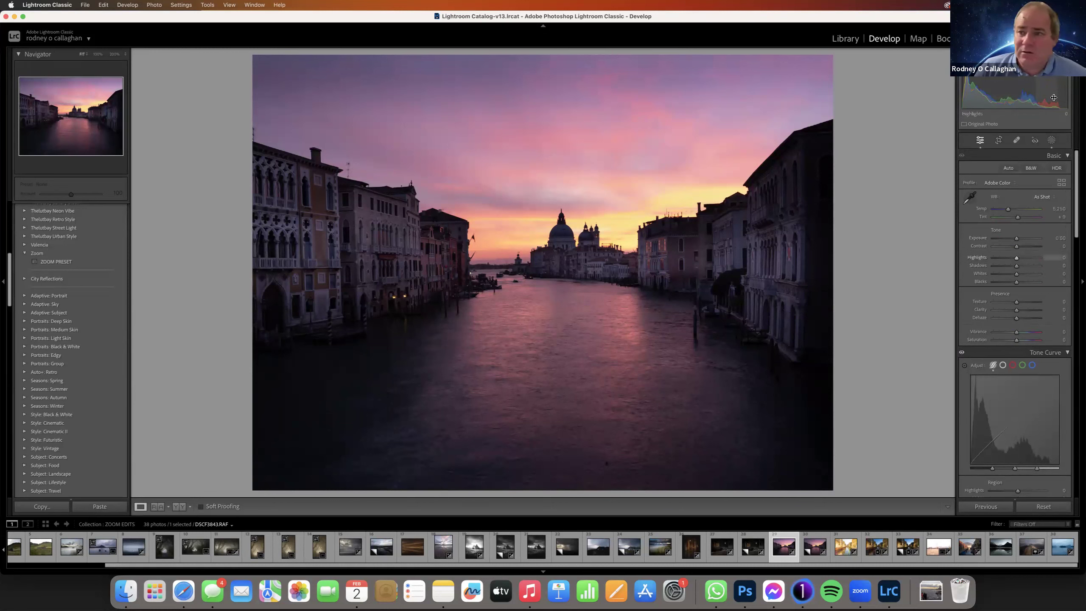
- Try a slight Highlights increase on the whole photo
left_click_drag(1043, 94, 1045, 94)
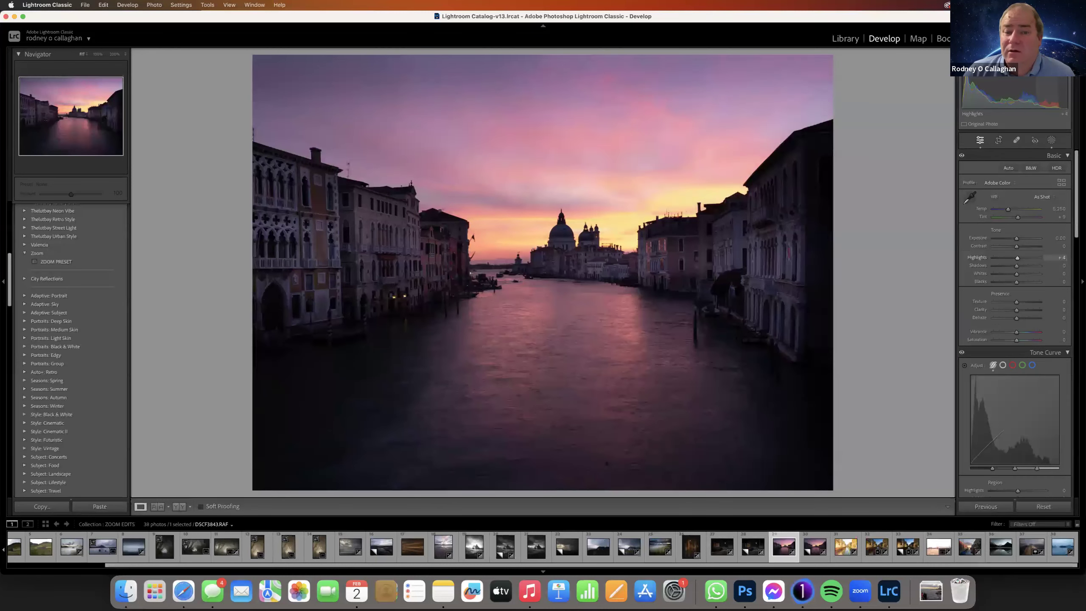
left_click_drag(1039, 94, 1043, 95)
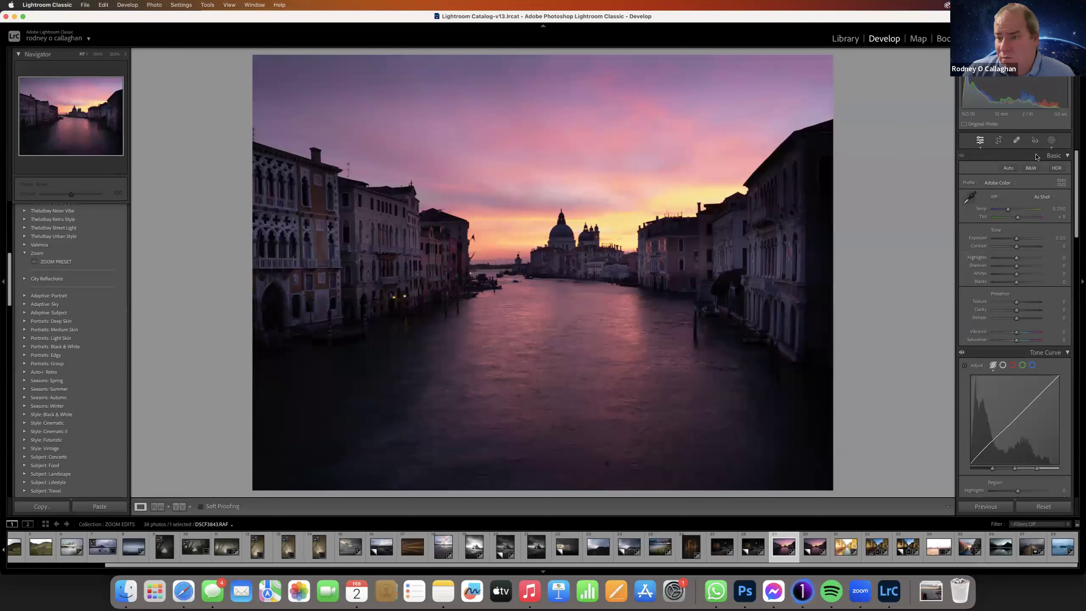
- Add a wide radial gradient mask across the pink sky, raise its Whites to about 63, and compare the photo before and after
left_click(1051, 141)
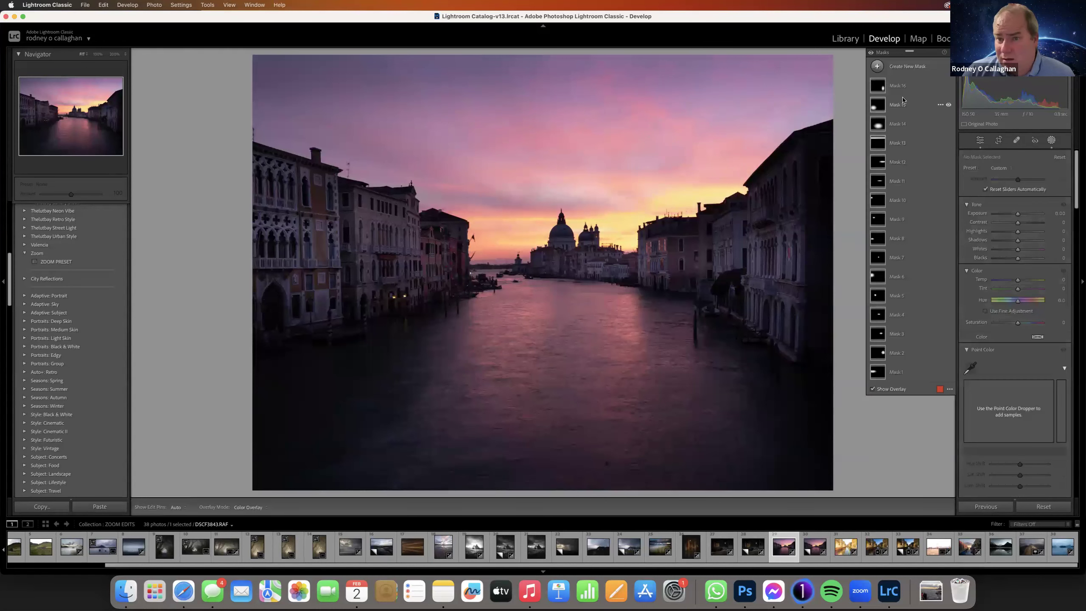
left_click(877, 66)
left_click(926, 166)
left_click_drag(497, 128, 713, 176)
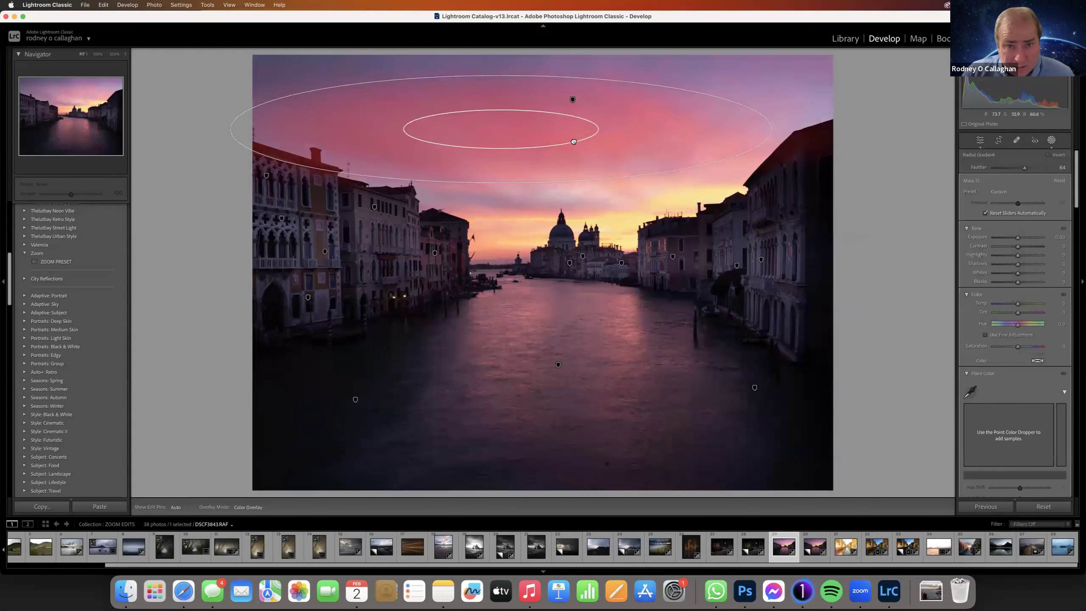
left_click_drag(1017, 277, 1029, 281)
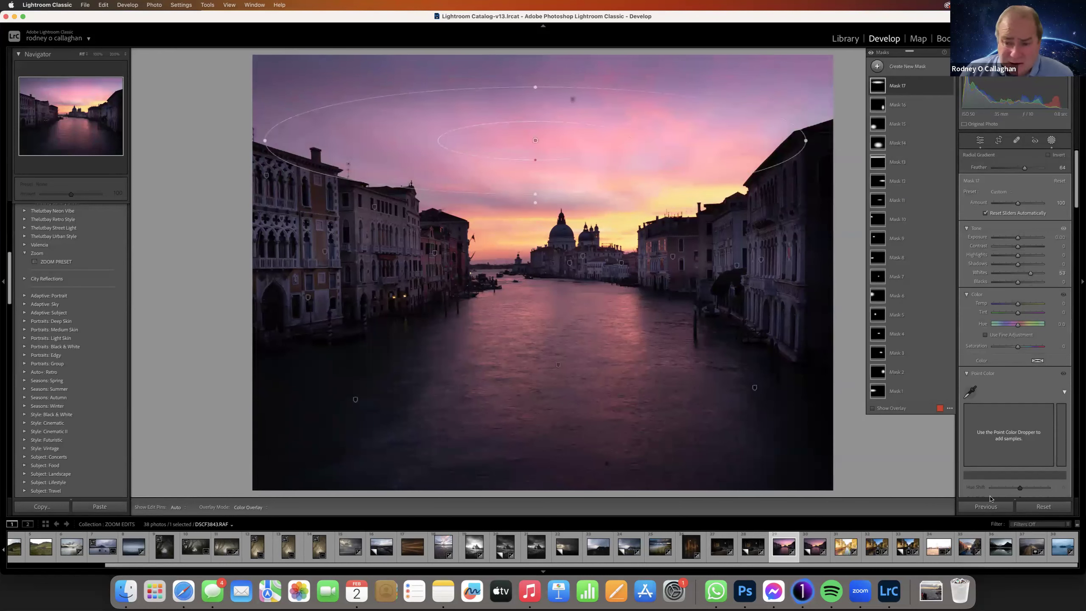
mouse_move(884, 131)
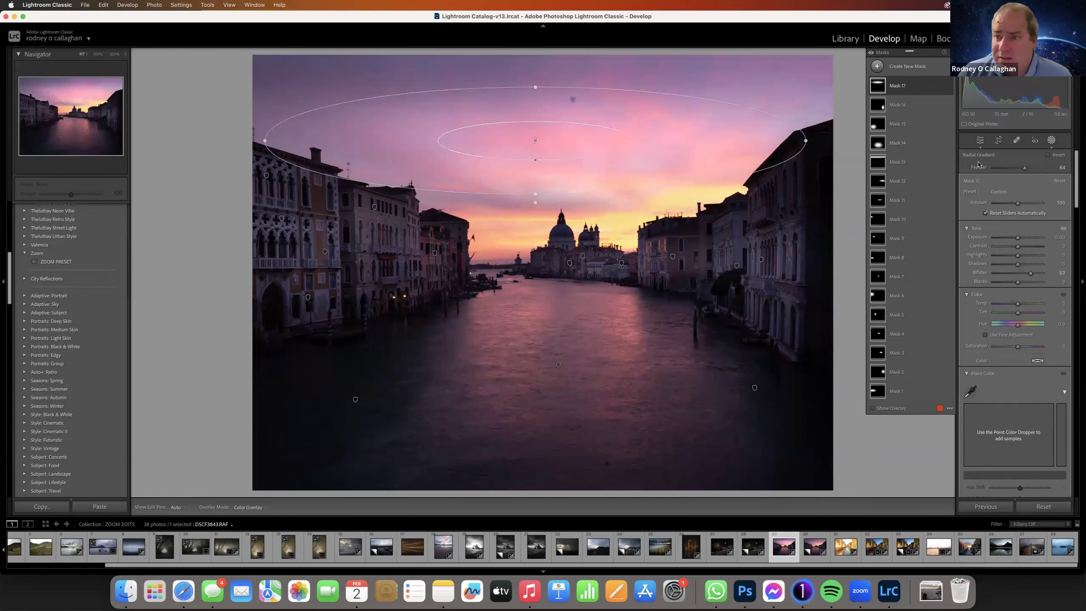
left_click(980, 140)
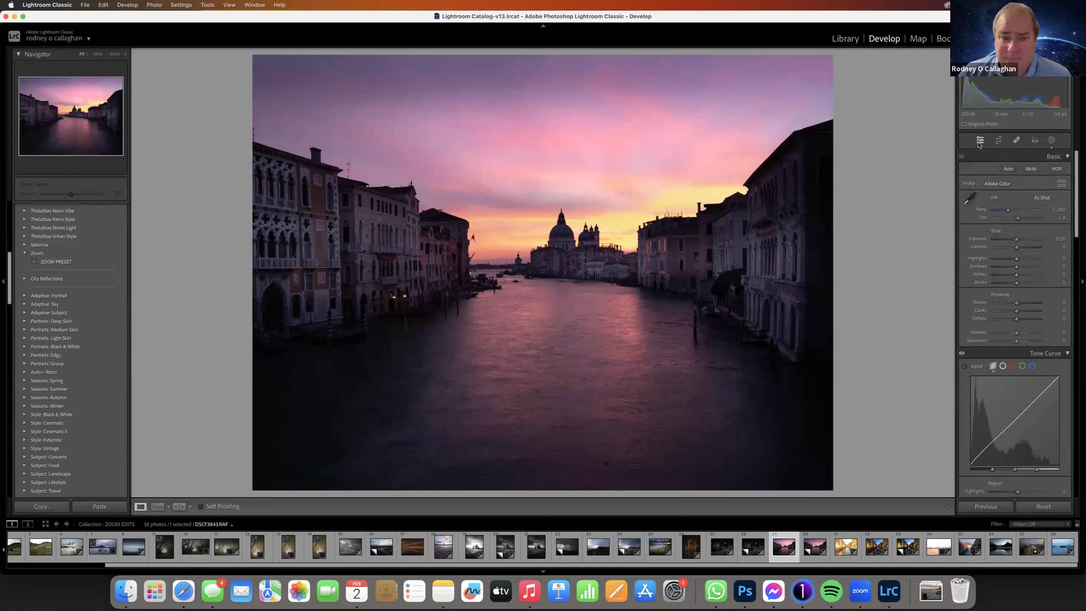
left_click(179, 507)
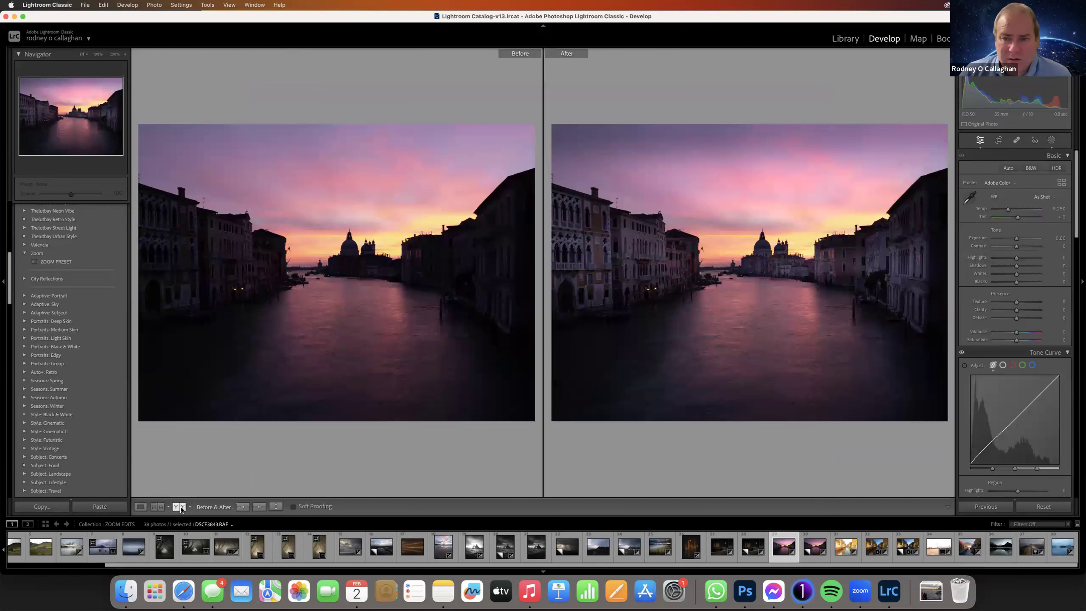
left_click(141, 507)
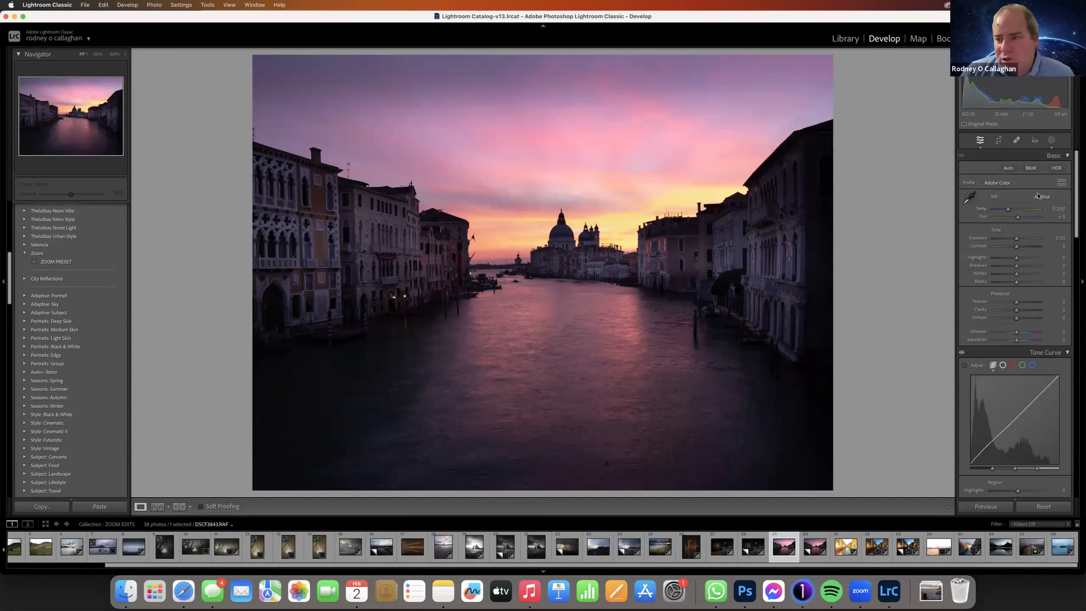
- Try blue tints on the Color Grading shadows, from hue about 233 at saturation 100 down to a much weaker saturation
left_click_drag(1073, 174, 1080, 291)
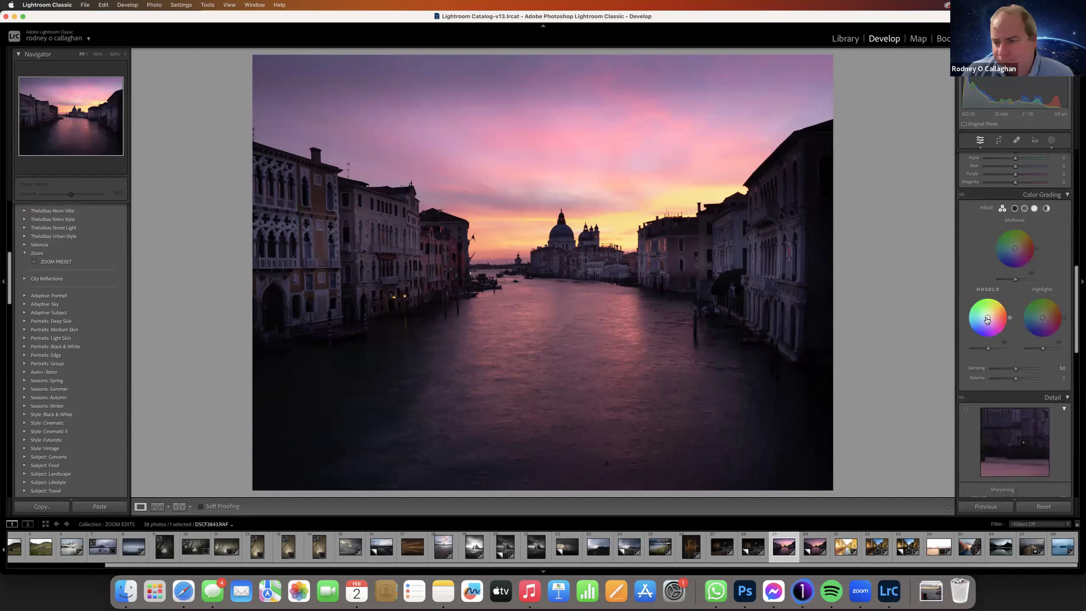
left_click_drag(987, 317, 979, 331)
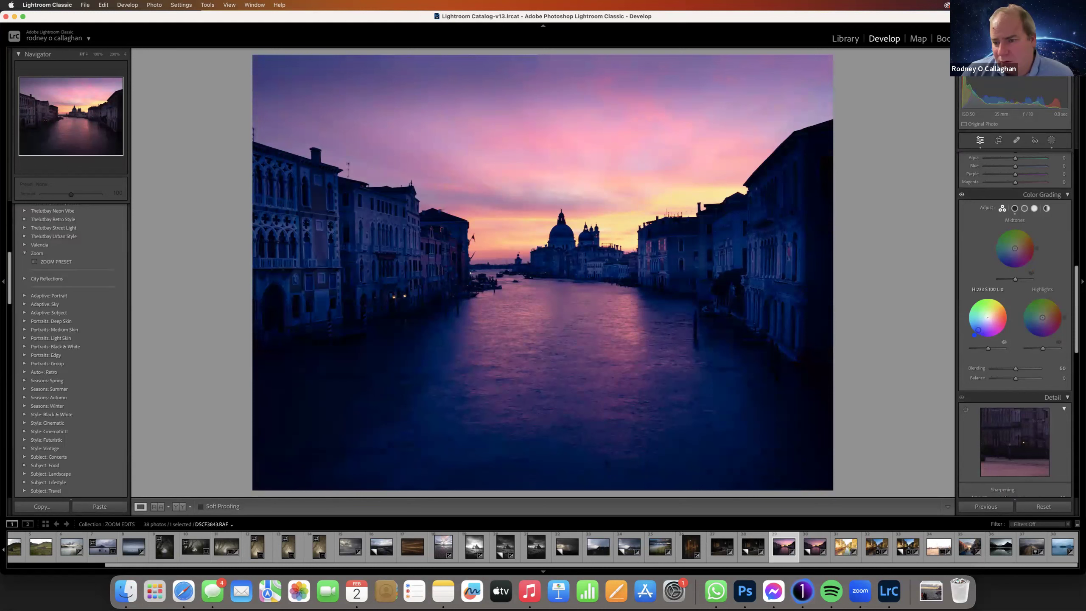
left_click_drag(977, 329, 988, 318)
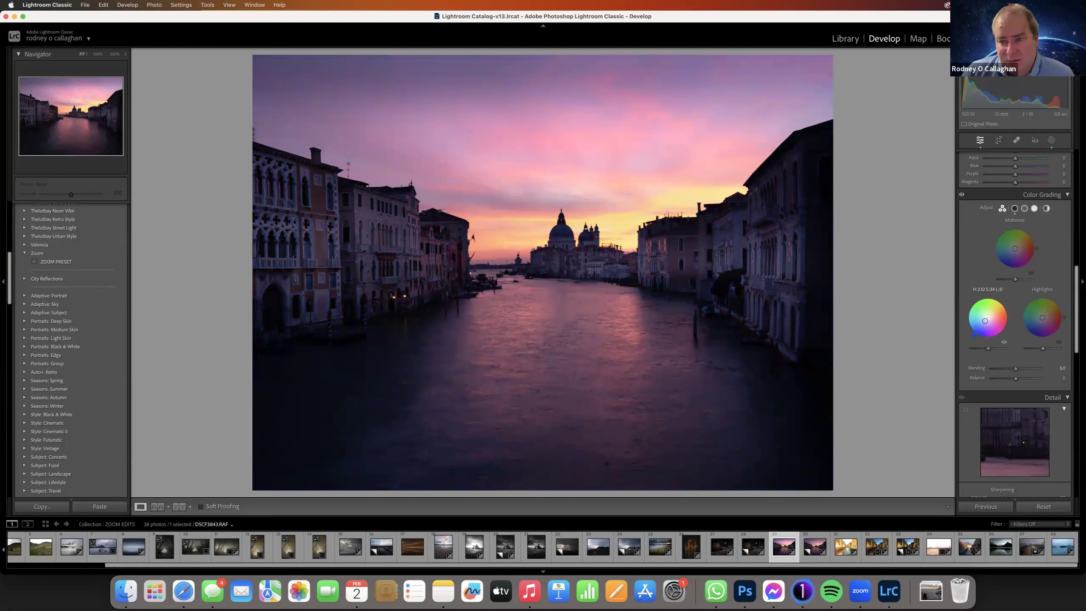
left_click_drag(986, 321, 986, 319)
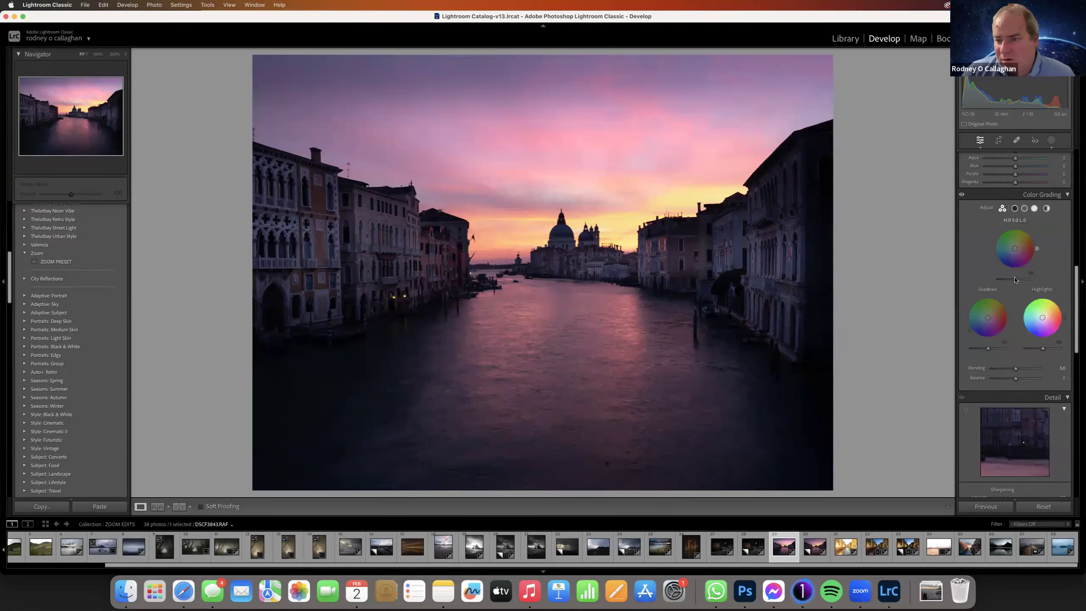
- Try a faint warm tint on the Color Grading midtones and a pink highlights tint at saturation 17, and reset the highlights
left_click_drag(1016, 249, 1015, 248)
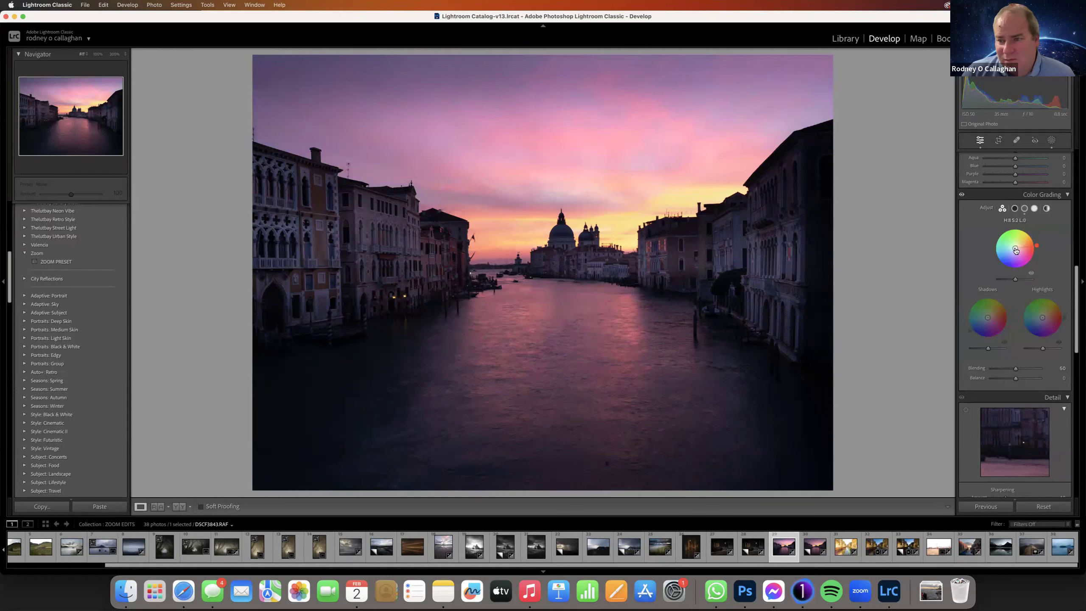
left_click_drag(1033, 320, 1046, 321)
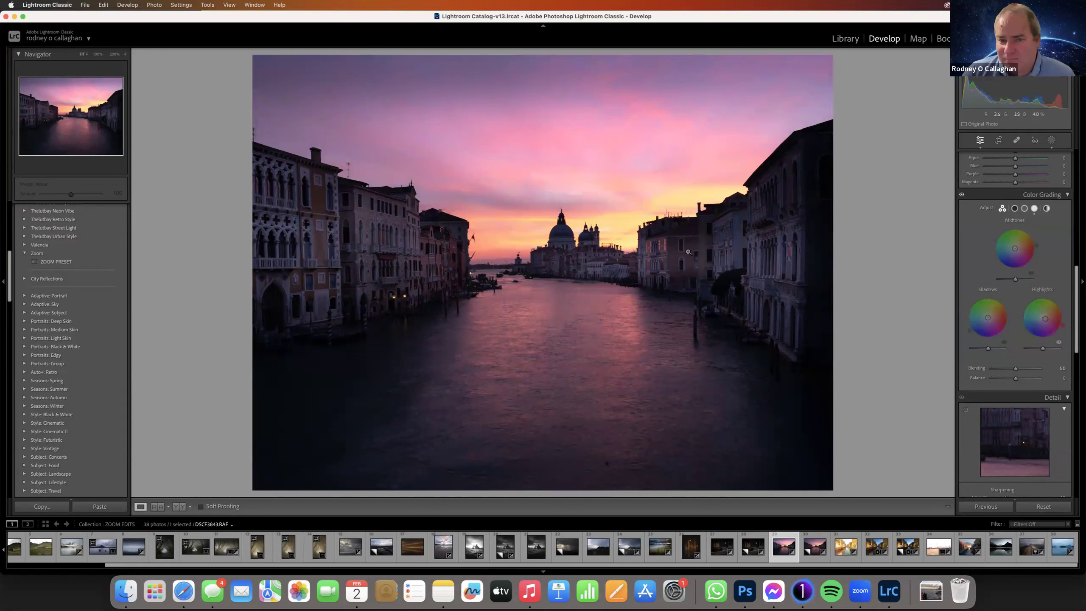
double_click(1045, 318)
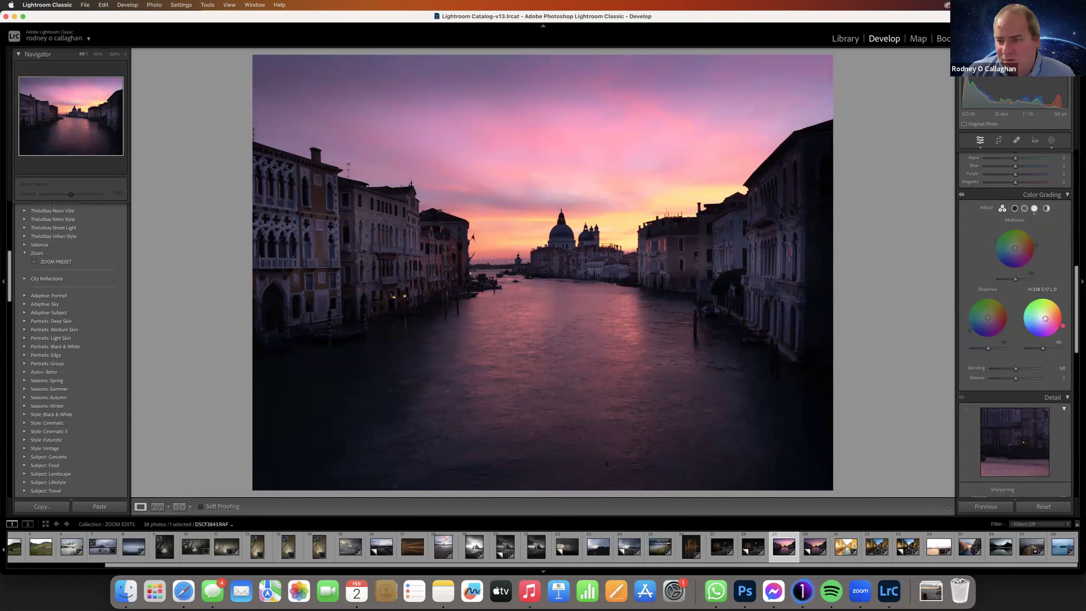
- Tint the Color Grading shadows blue at hue 228, saturation 7, raise their luminance slightly, and lower the midtones luminance slightly
left_click_drag(987, 320, 986, 319)
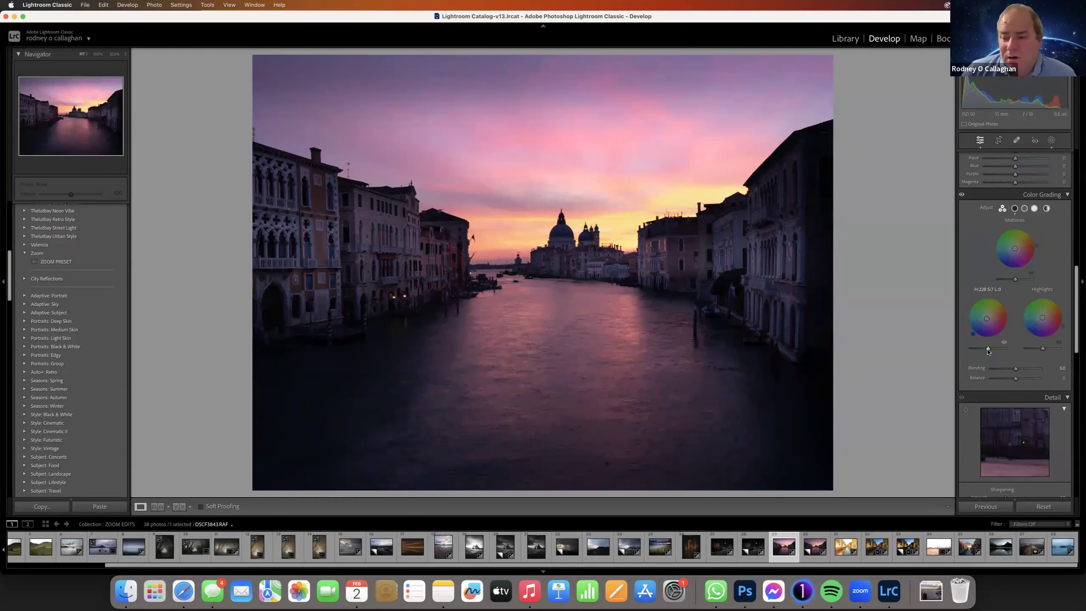
left_click_drag(988, 349, 990, 355)
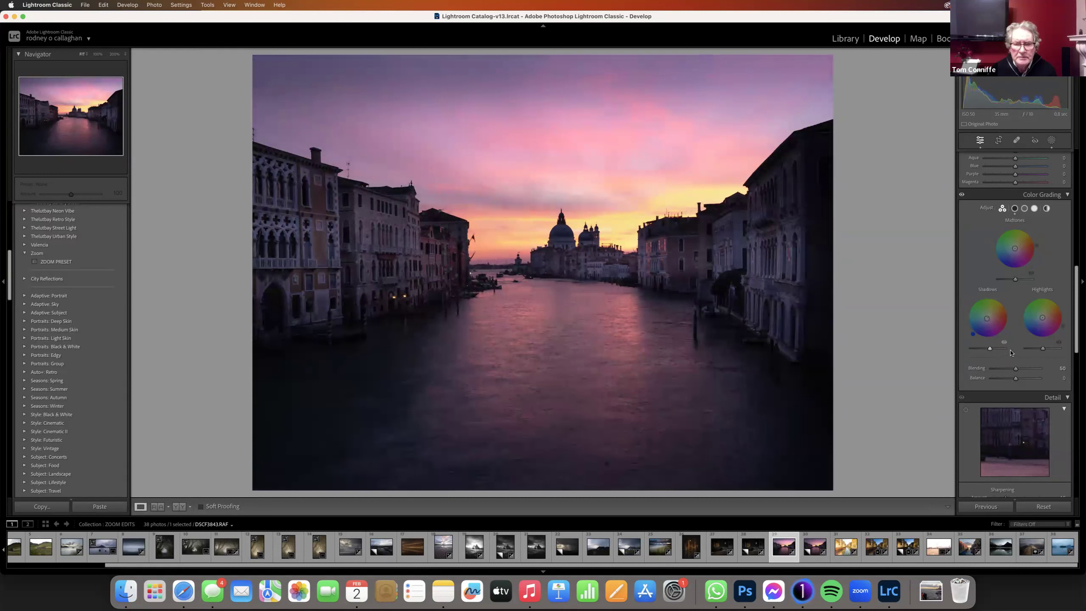
left_click_drag(1015, 281, 1015, 293)
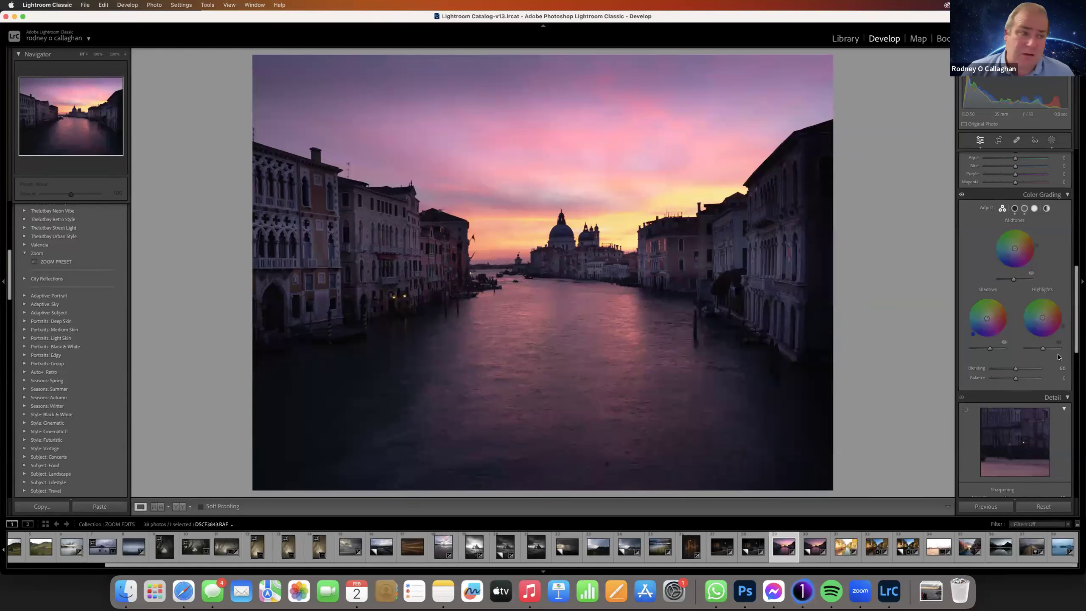
- Open the long-exposure beach photo with the cloudy sky and expand the Harris preset group
scroll(112, 253, "up", 10)
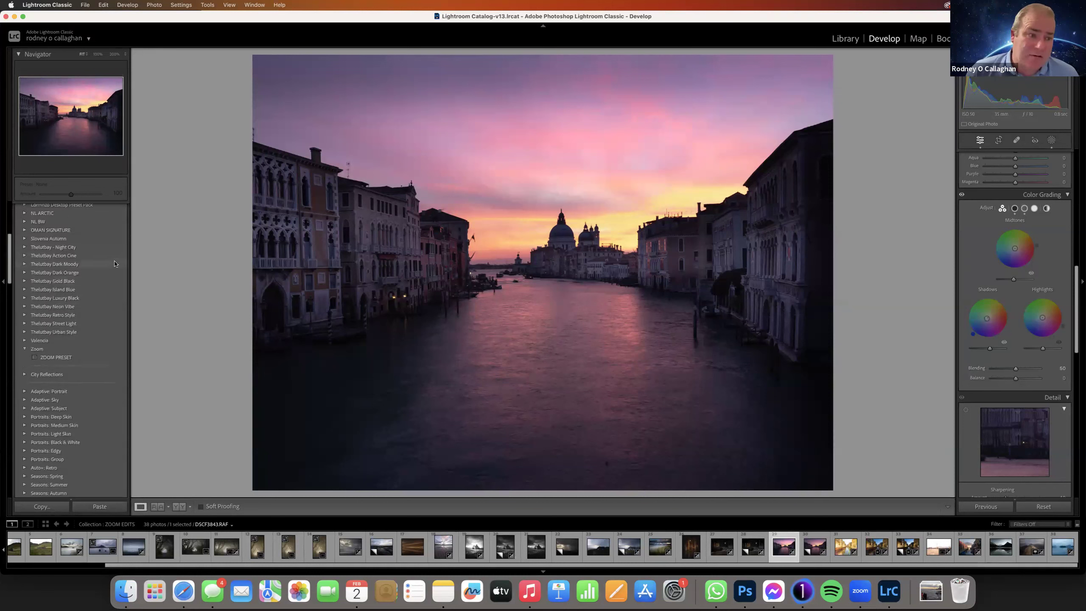
scroll(109, 275, "up", 1)
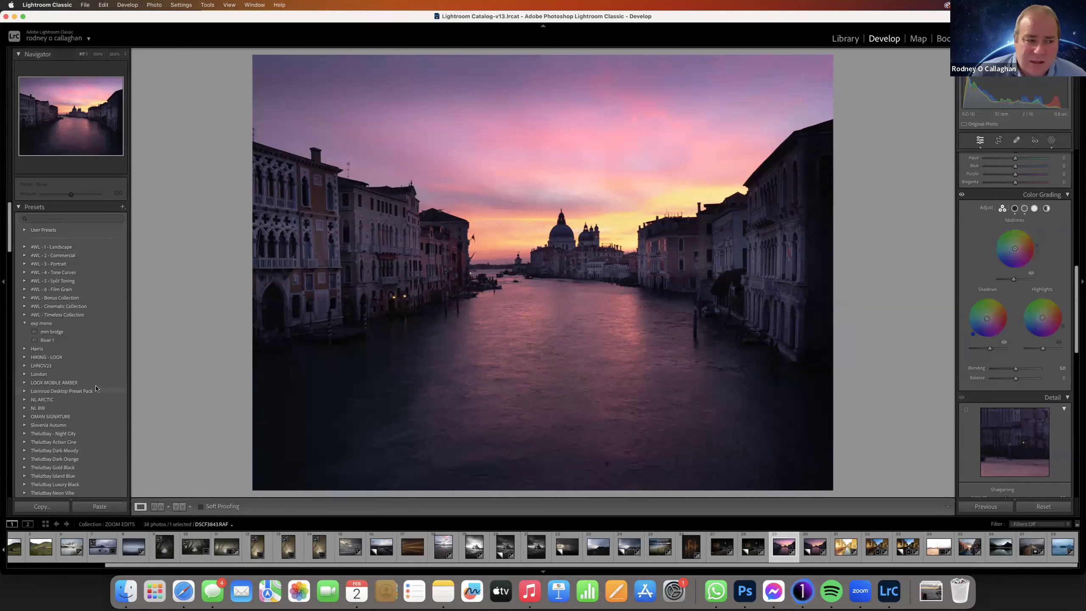
scroll(97, 390, "down", 1)
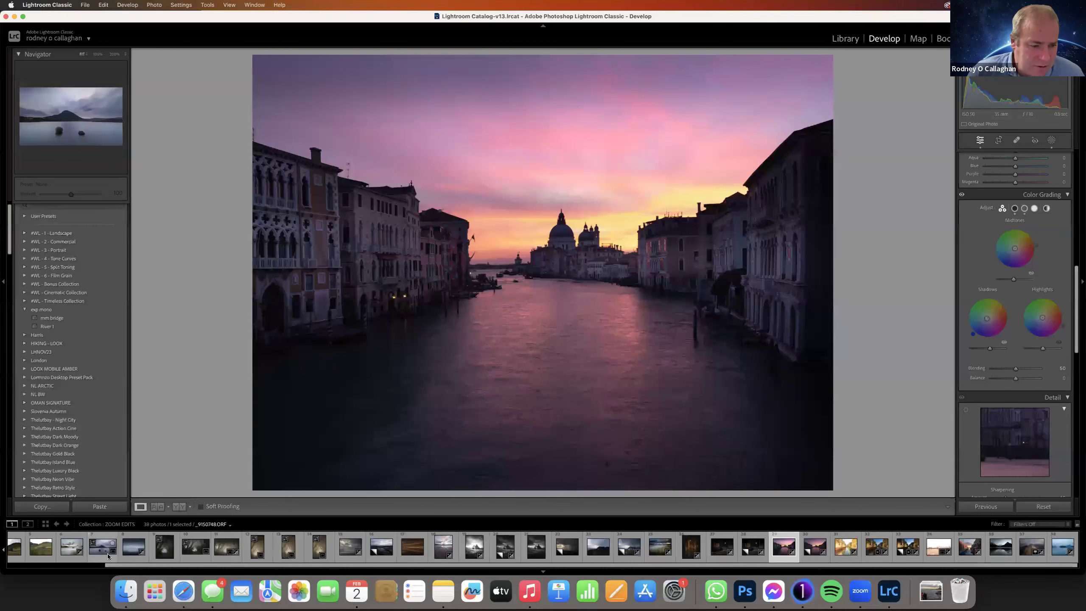
left_click(68, 553)
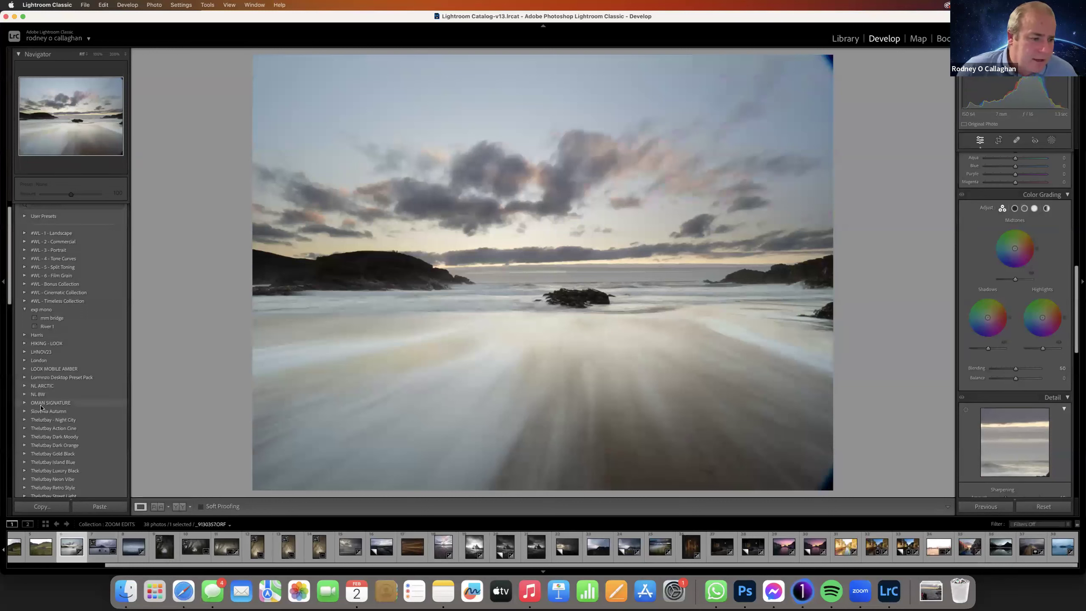
left_click_drag(8, 250, 8, 279)
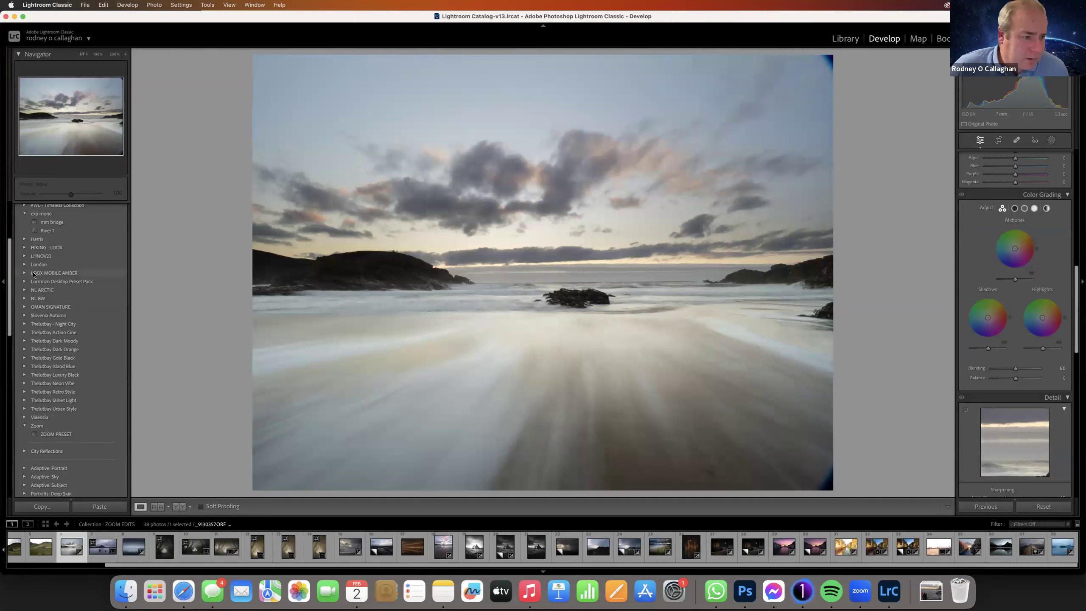
left_click_drag(8, 257, 9, 251)
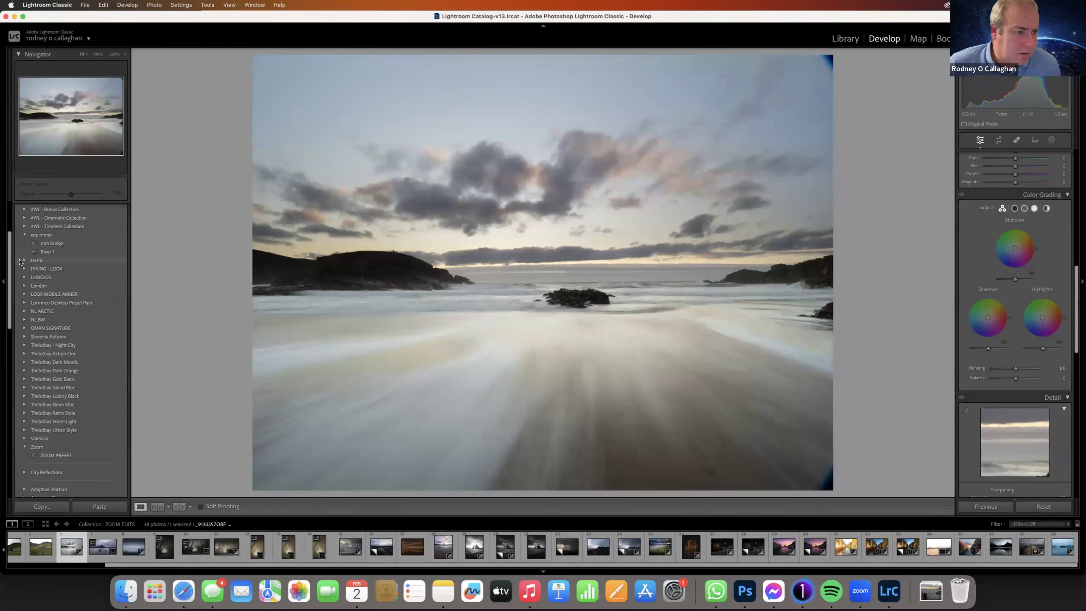
left_click(24, 261)
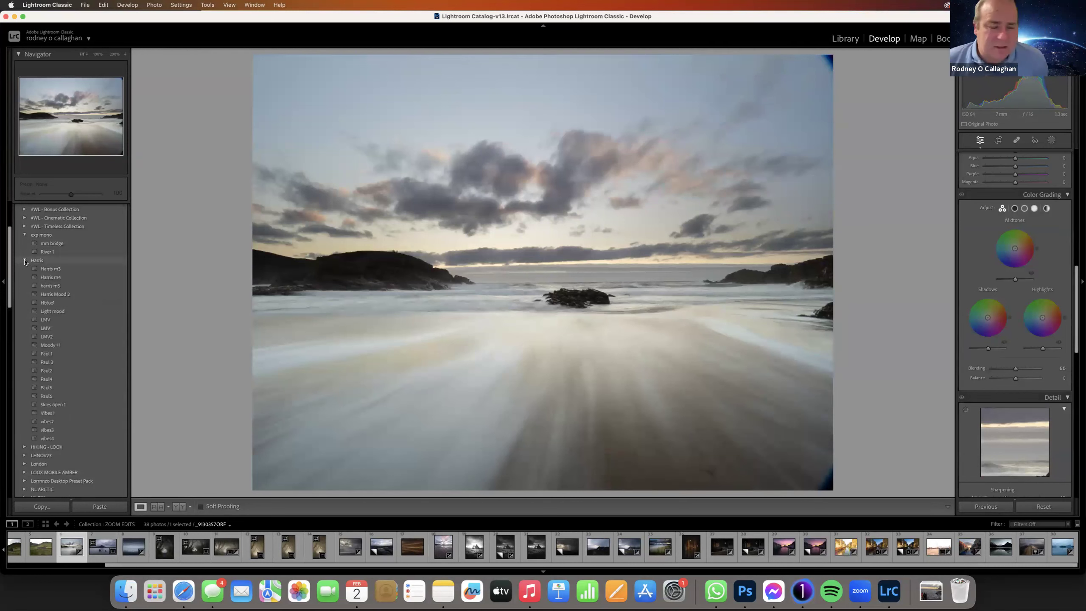
- Apply the Paul6 preset from the Harris group to the beach photo and compare it before and after
left_click(62, 269)
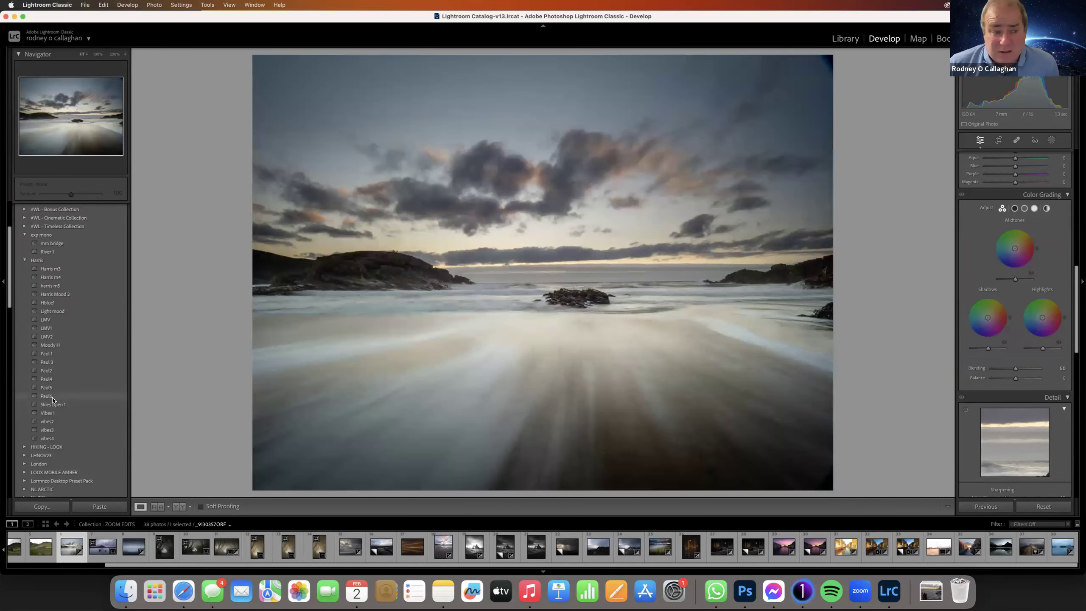
left_click(53, 396)
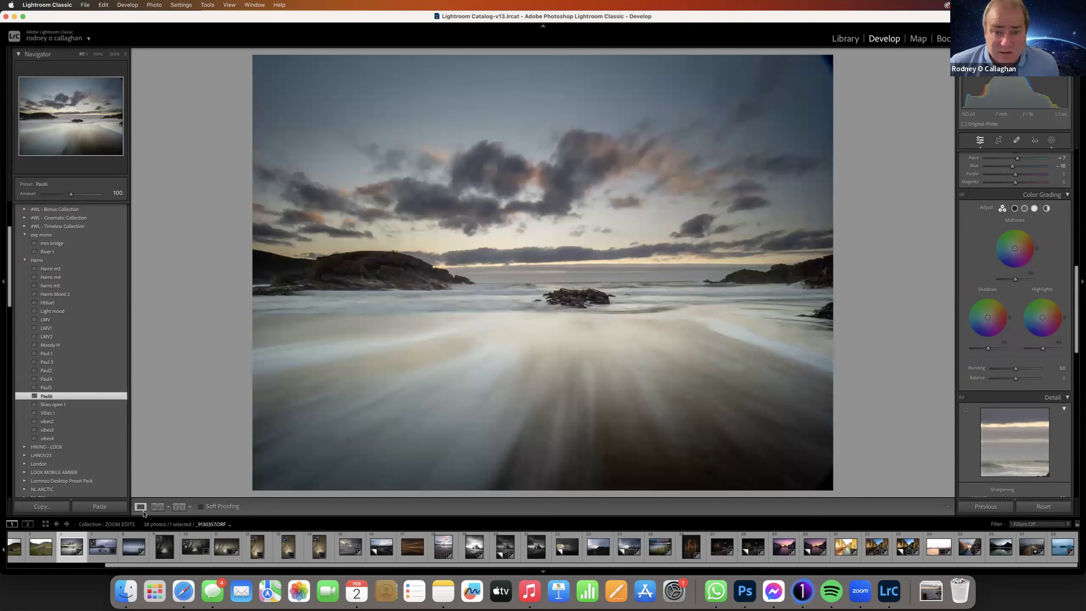
left_click(180, 507)
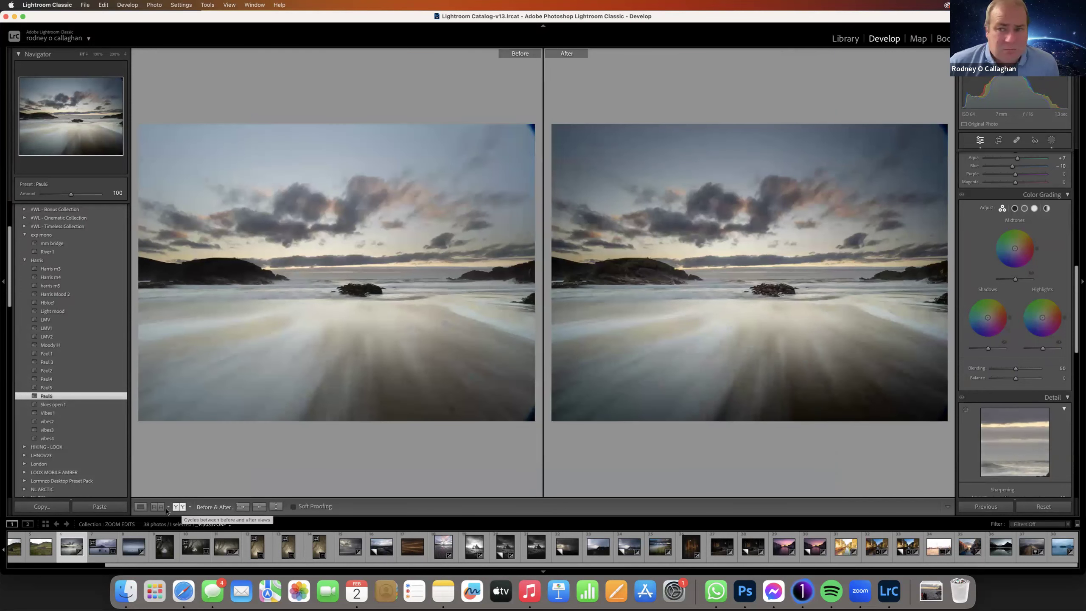
- Examine the beach photo's masks, the available mask types, and the list of local adjustment presets for masking
left_click(1051, 140)
mouse_move(876, 104)
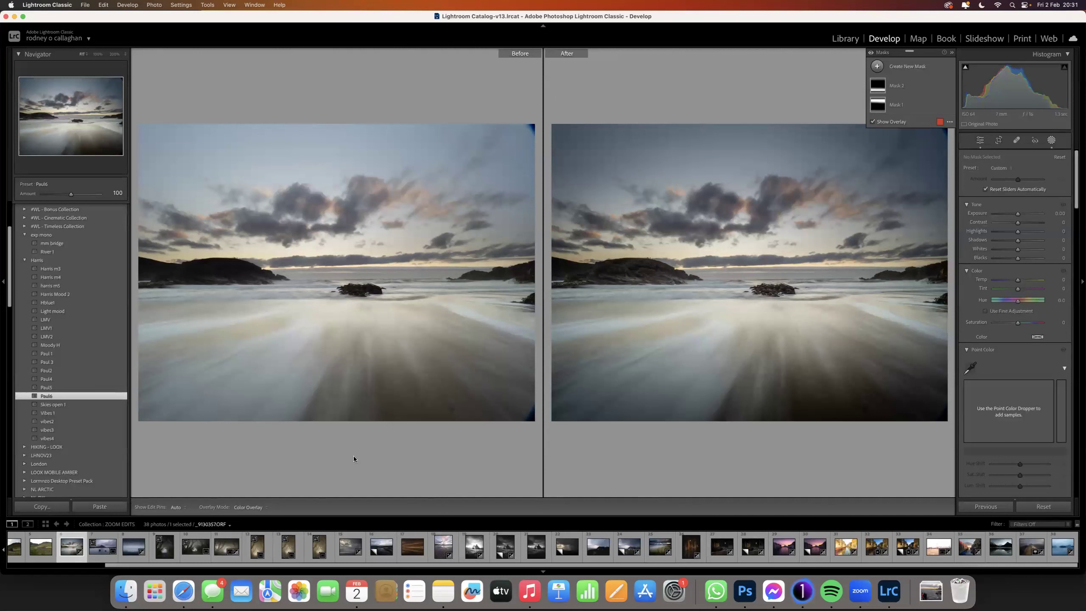
left_click_drag(9, 259, 16, 211)
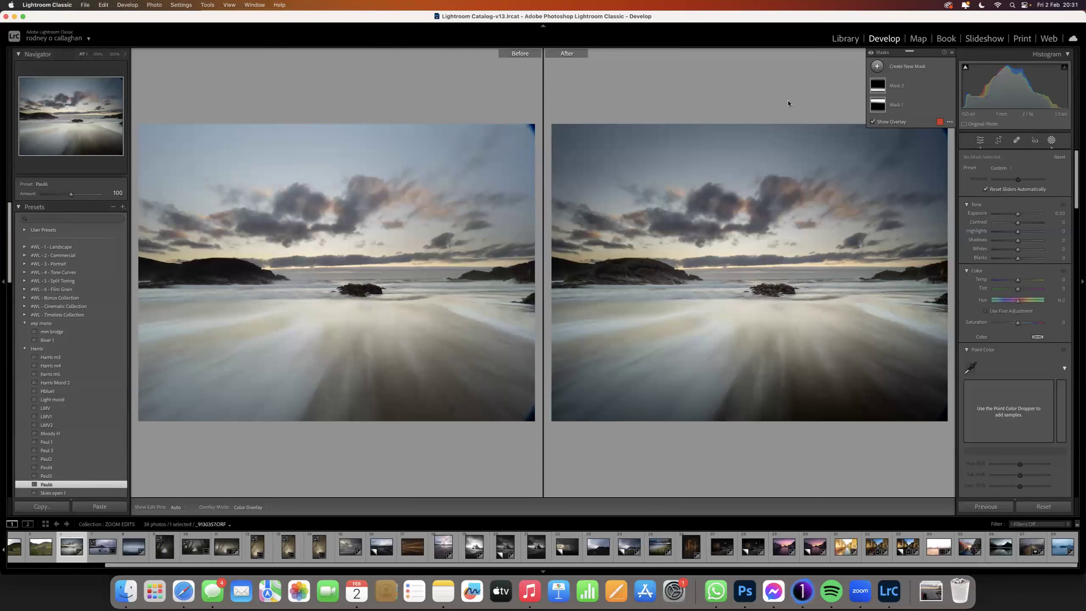
left_click(877, 66)
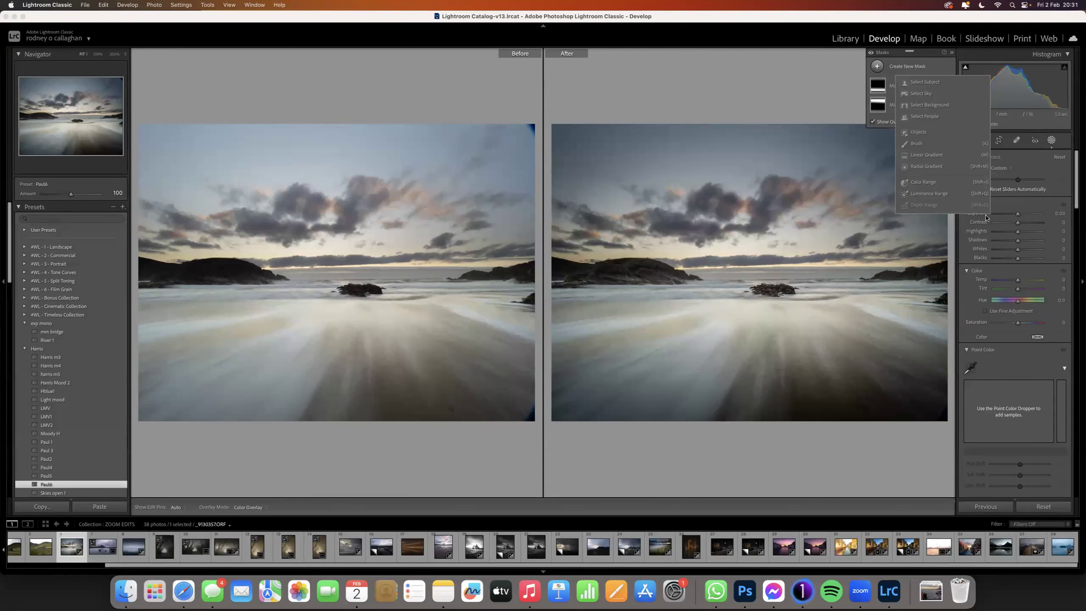
left_click(1015, 205)
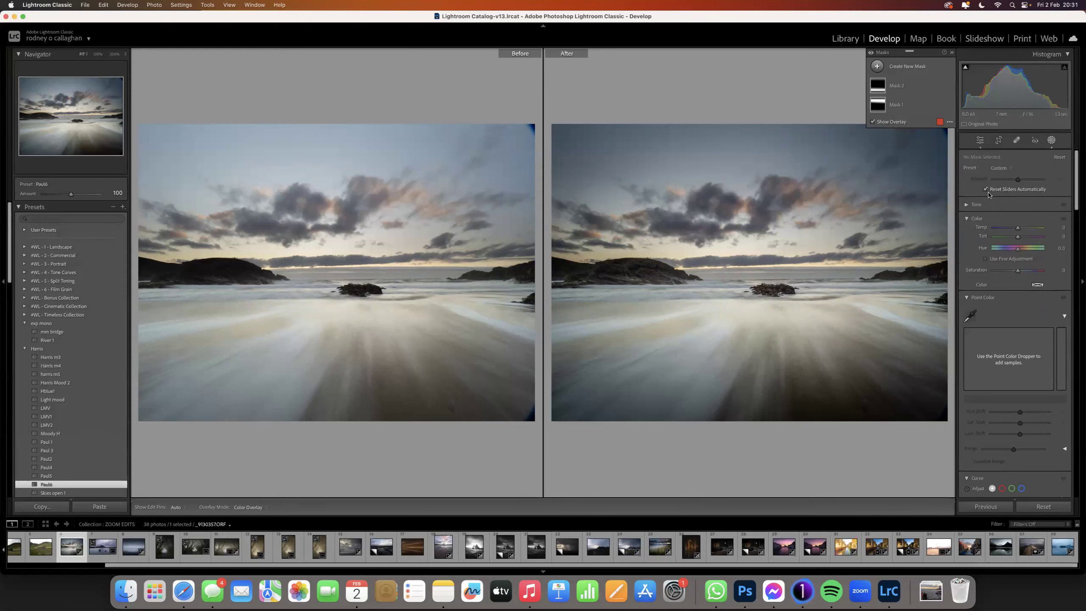
left_click(1010, 168)
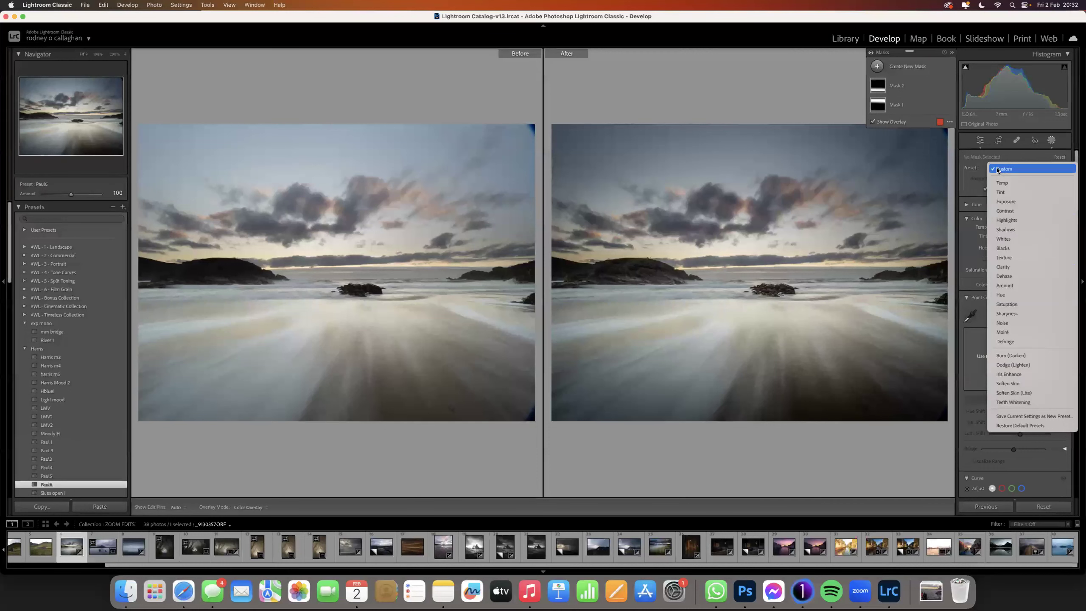
left_click(954, 185)
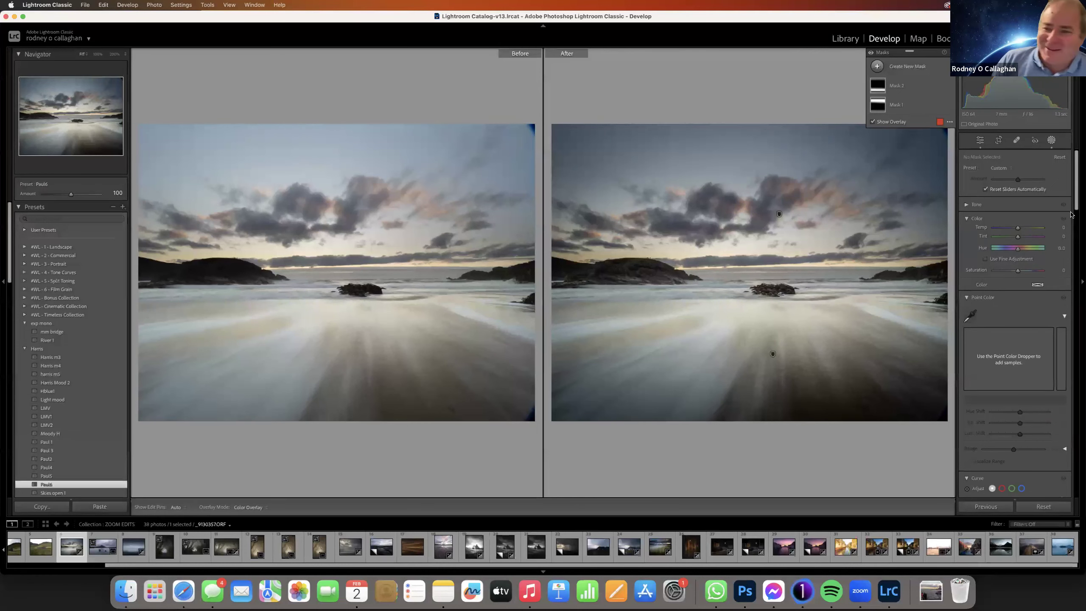
- Review the beach photo's mask adjustment sections and its Basic, HSL and Color Grading settings
left_click_drag(1076, 177, 1075, 257)
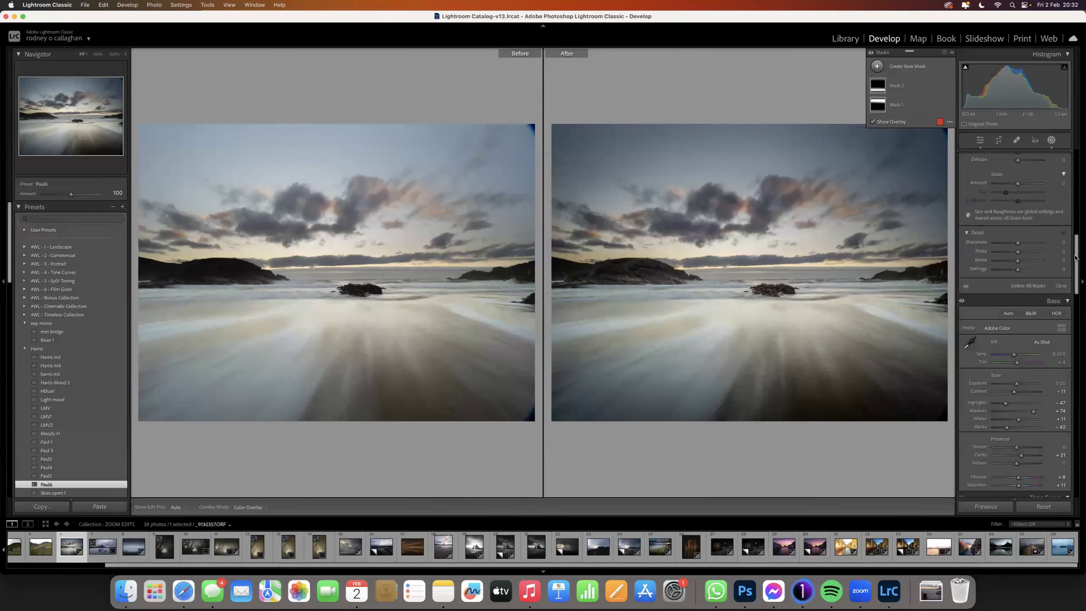
scroll(1076, 256, "up", 1)
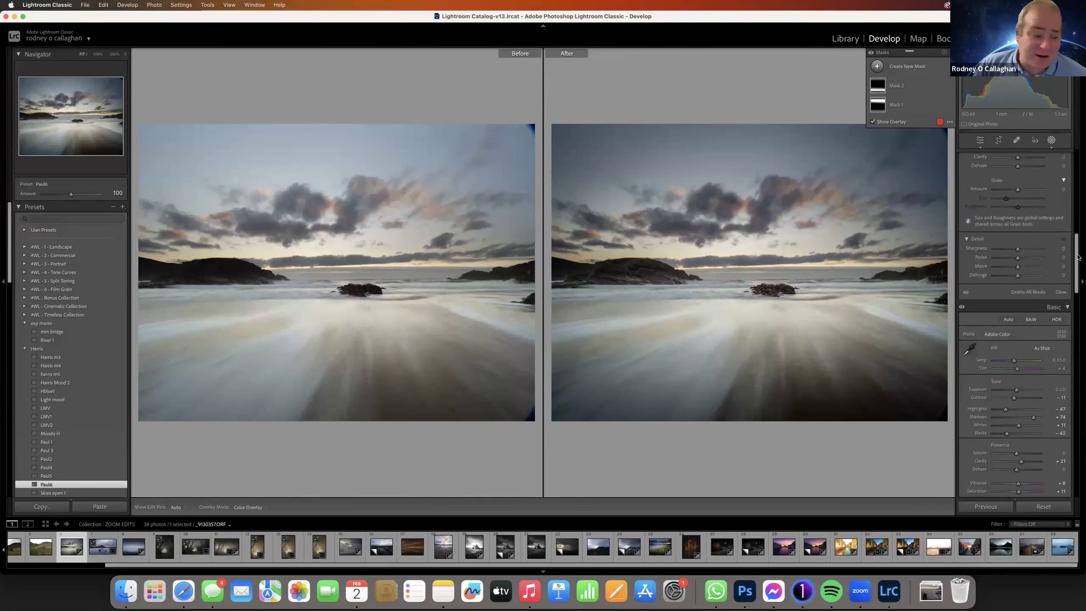
mouse_move(1078, 256)
left_mouse_down()
mouse_move(1080, 307)
mouse_move(1073, 241)
left_mouse_up()
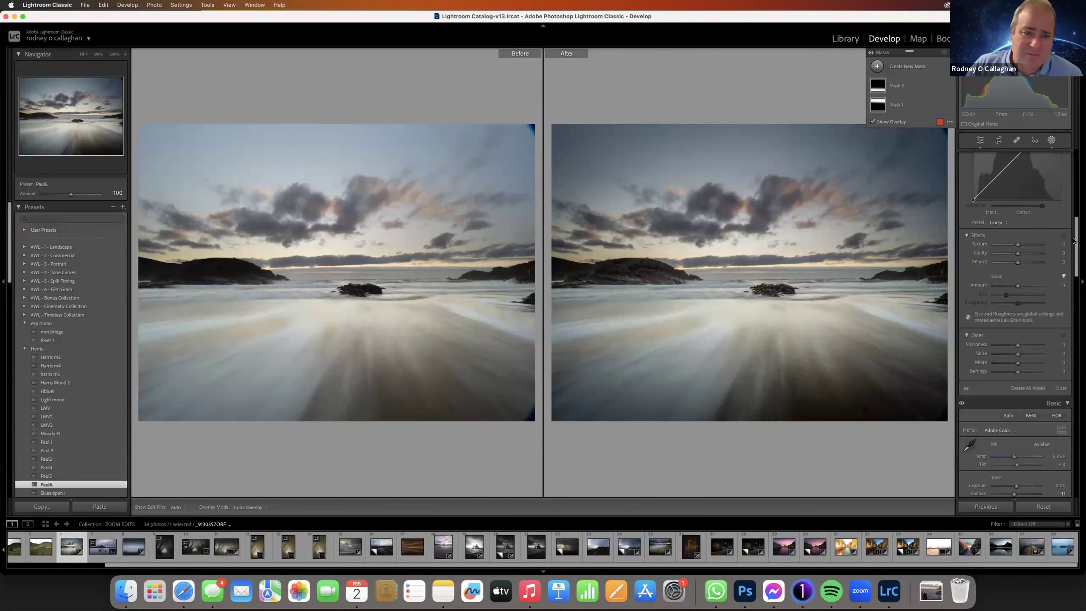
scroll(1073, 240, "up", 1)
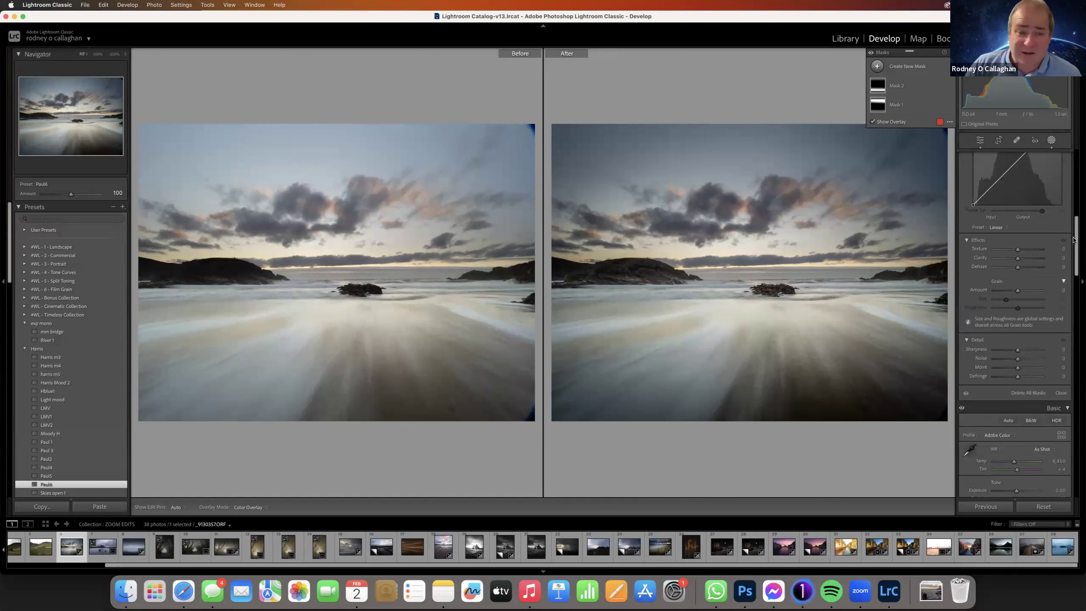
scroll(1074, 240, "down", 3)
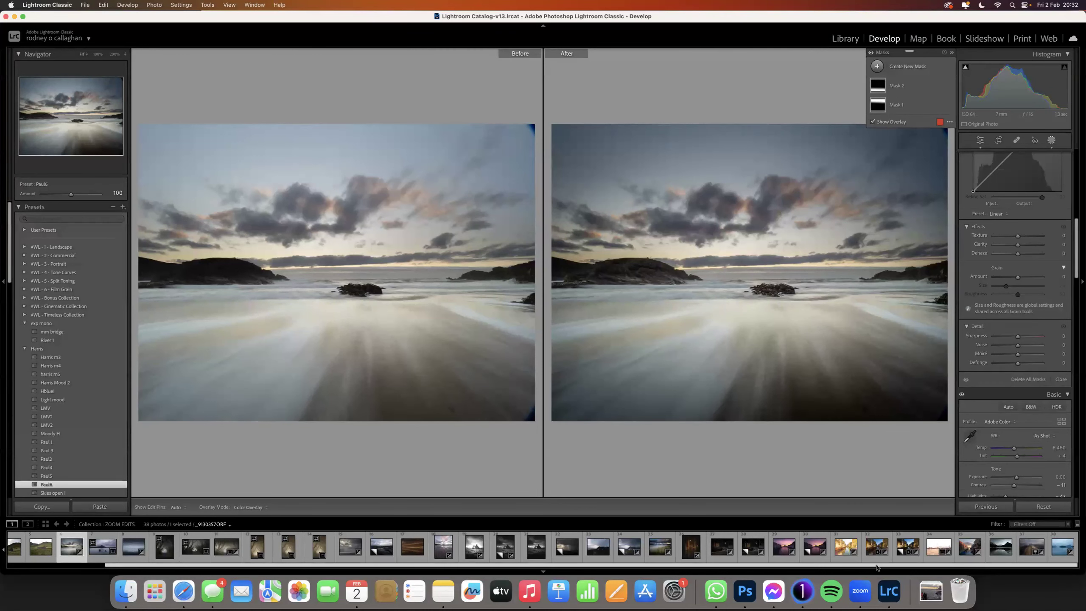
left_click_drag(1076, 247, 1080, 157)
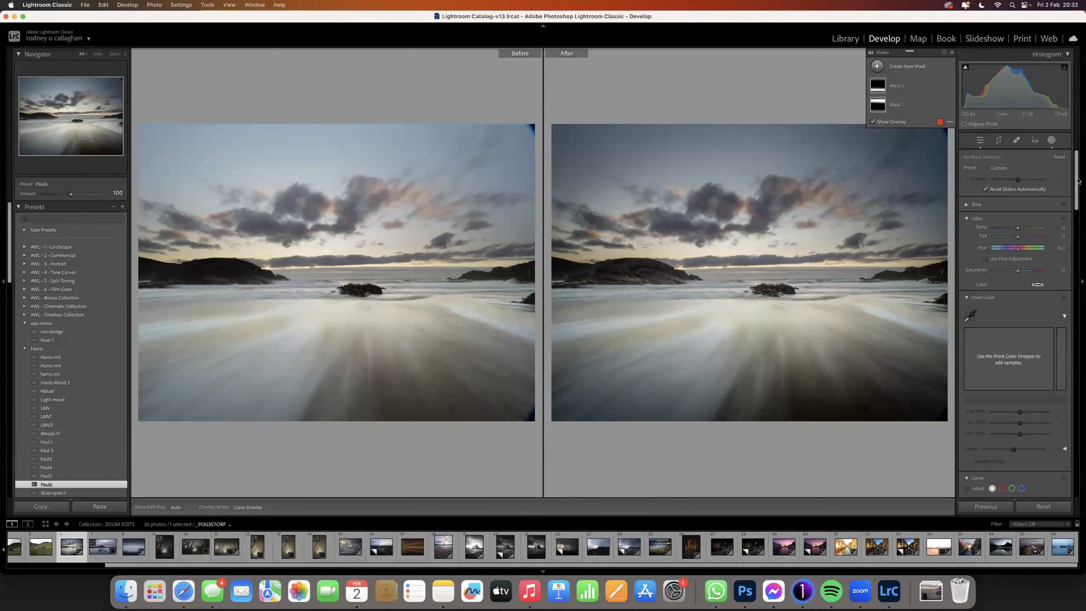
scroll(1075, 174, "down", 4)
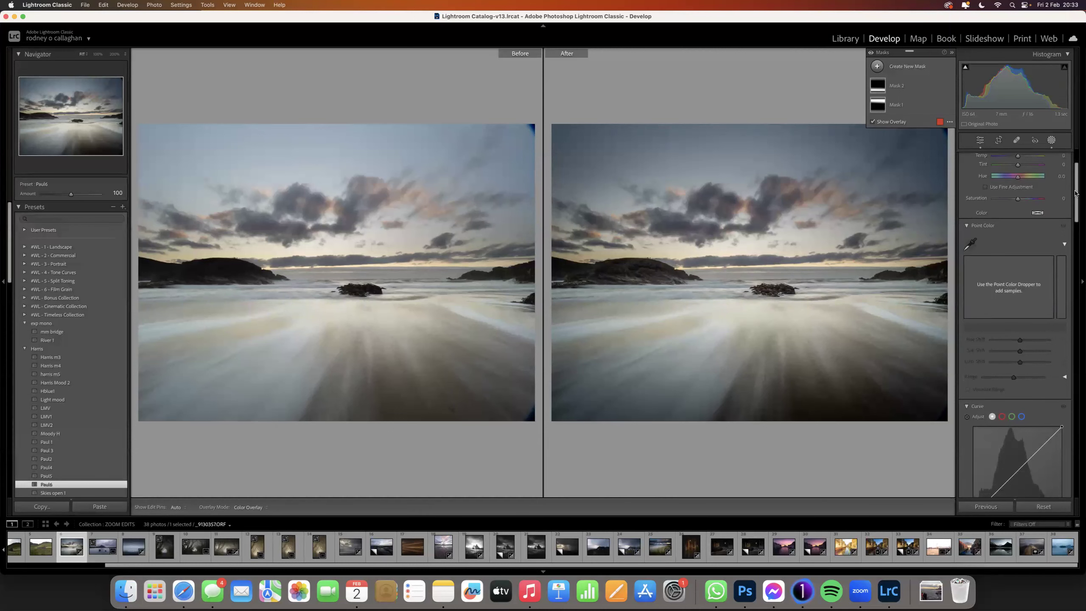
left_click_drag(1075, 193, 1080, 368)
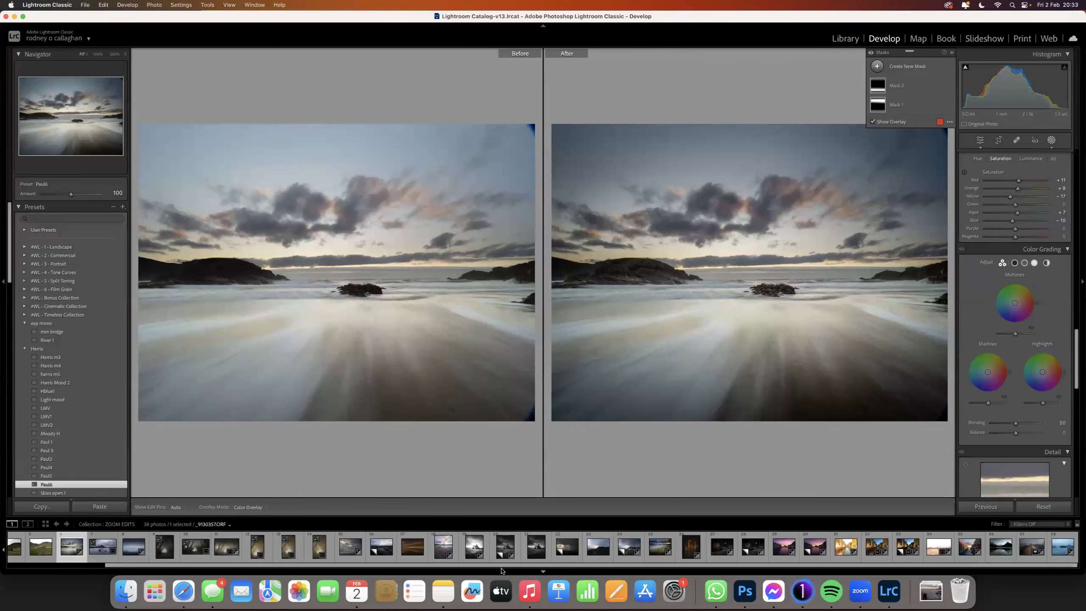
- Open the portrait-format sunset beach photo with rippled sand and show it alone with the basic edit adjustments
left_click(443, 554)
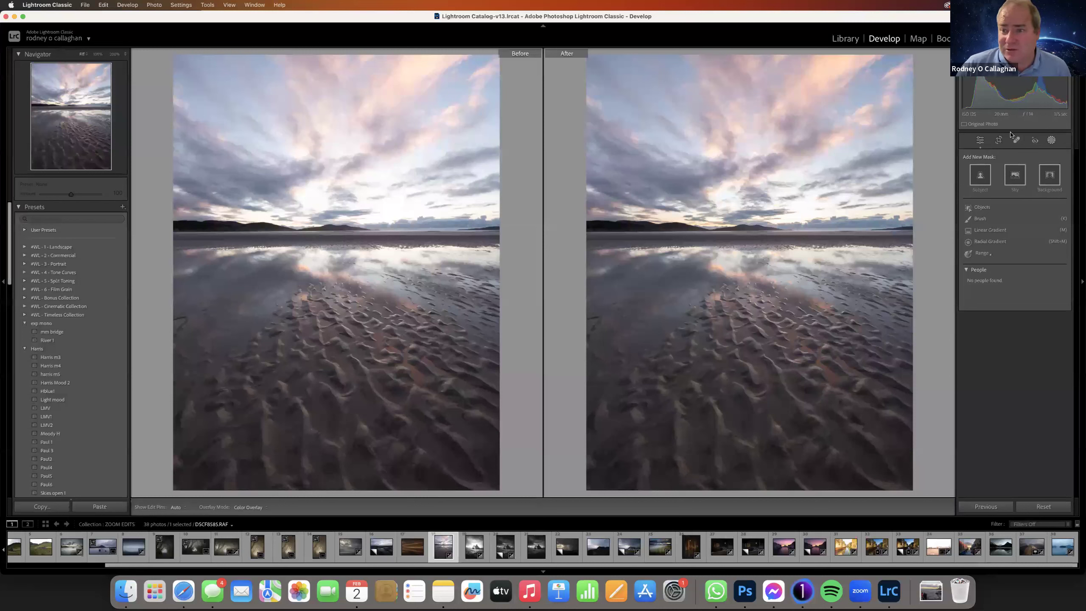
left_click(980, 140)
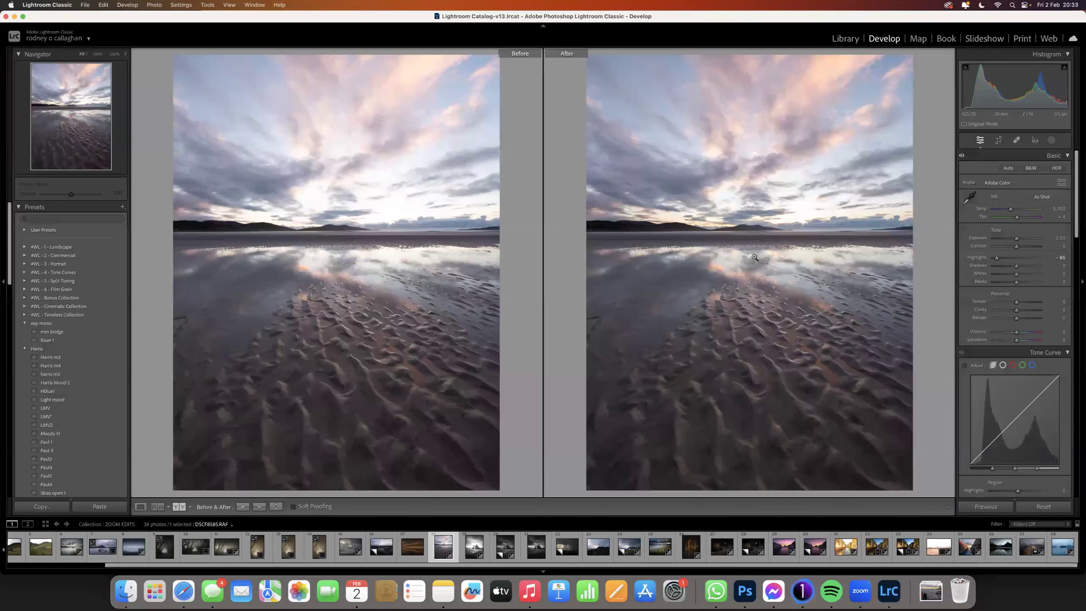
left_click(140, 506)
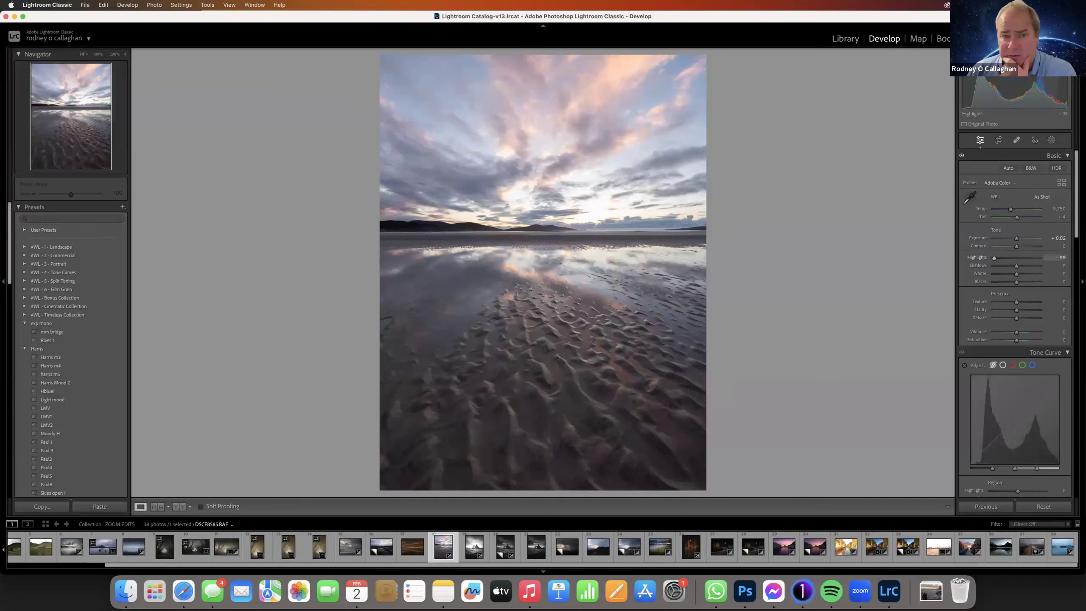
- Try the Auto white balance on the rippled-sand photo and restore As Shot
left_click(1045, 198)
left_click(1043, 207)
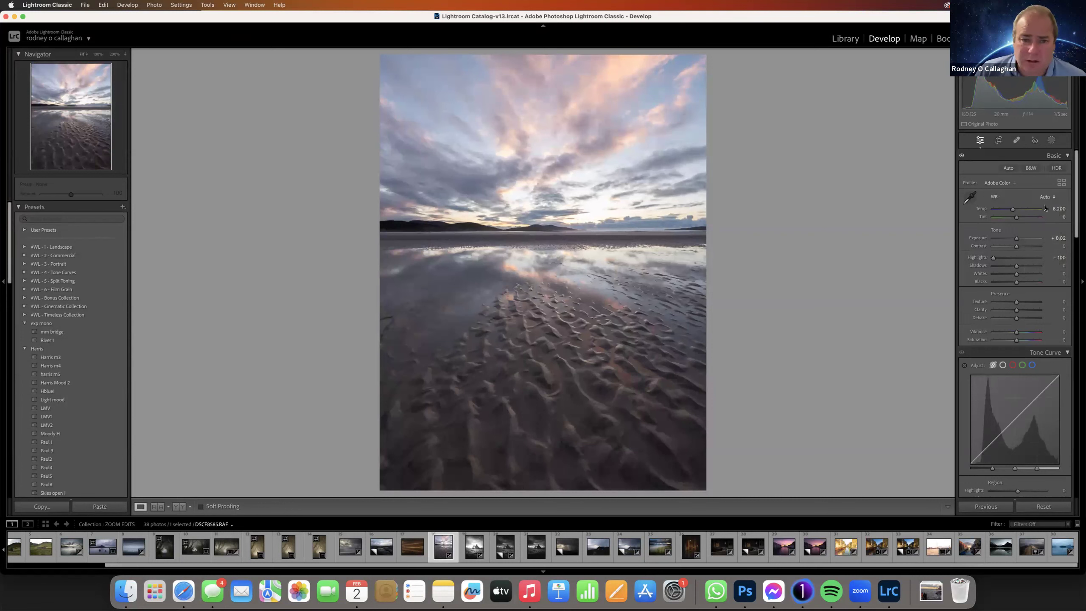
left_click(1044, 199)
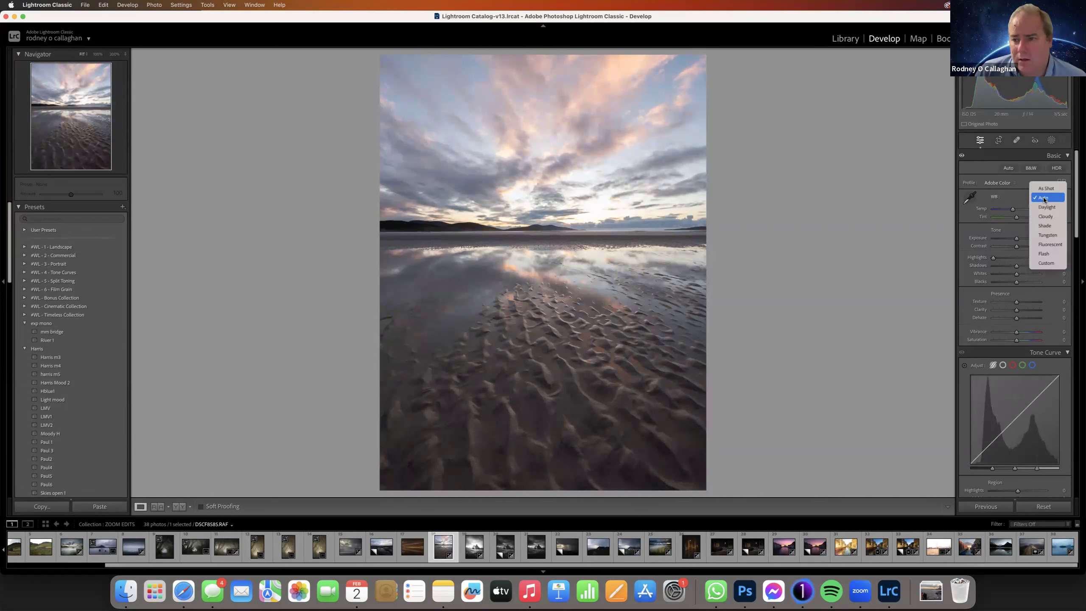
left_click(1046, 188)
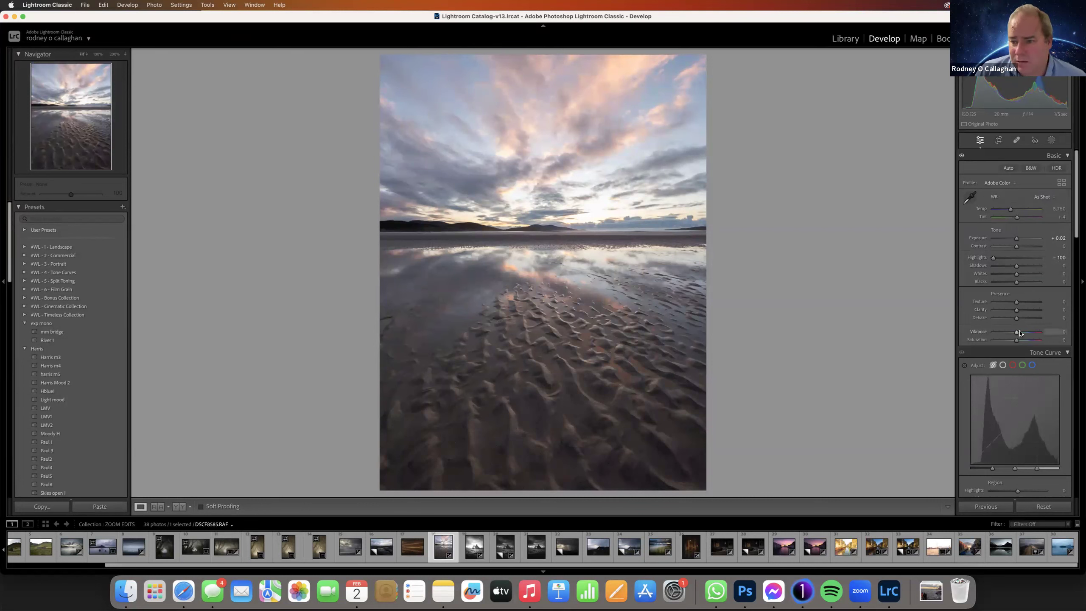
- Raise Vibrance and Saturation to +100 and warm the white balance temperature to 6,641
left_click_drag(1017, 333, 1040, 346)
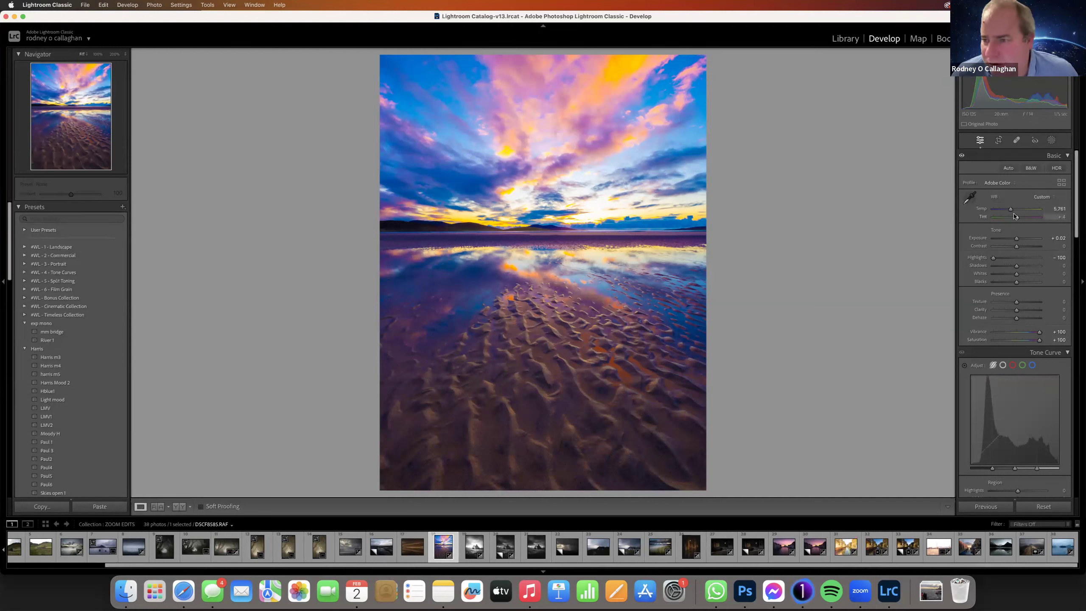
left_click_drag(1013, 212, 1018, 211)
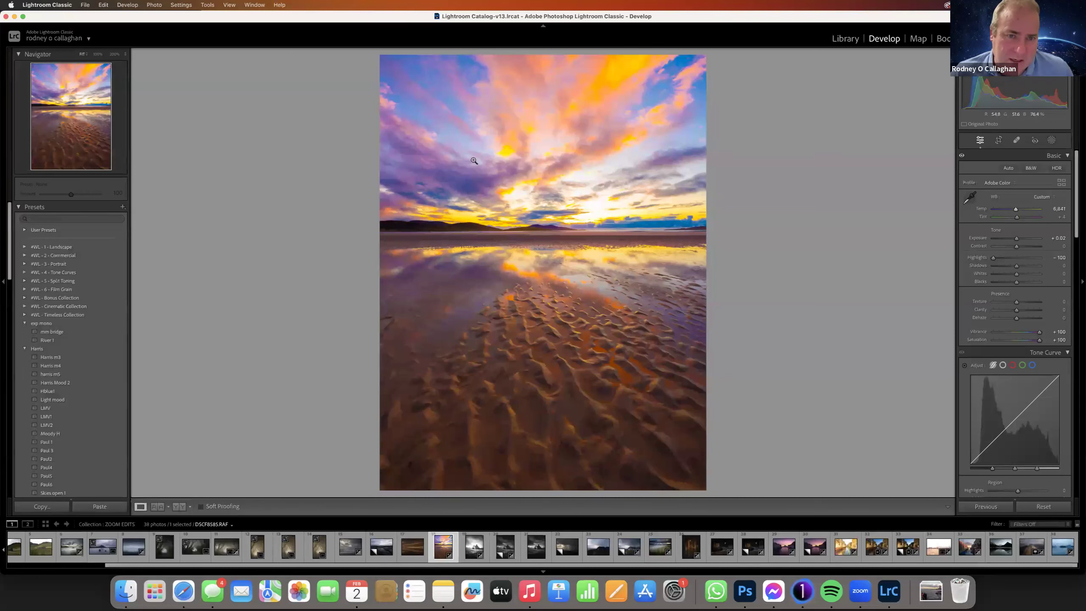
- Reset Vibrance and Saturation to their defaults and set the exposure to -0.40
double_click(1040, 333)
double_click(1040, 341)
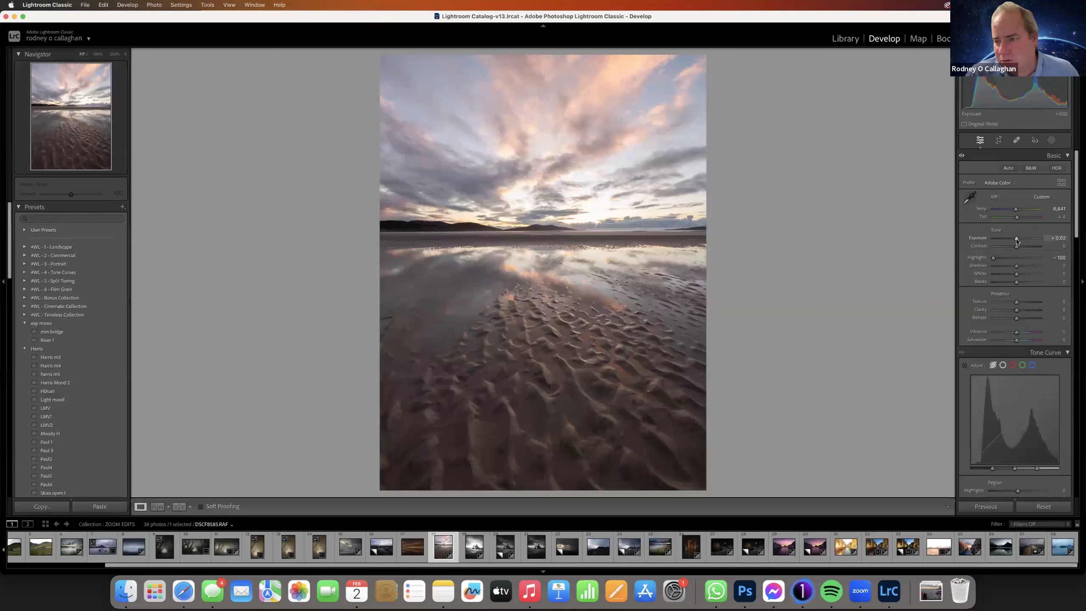
left_click_drag(1017, 240, 1015, 241)
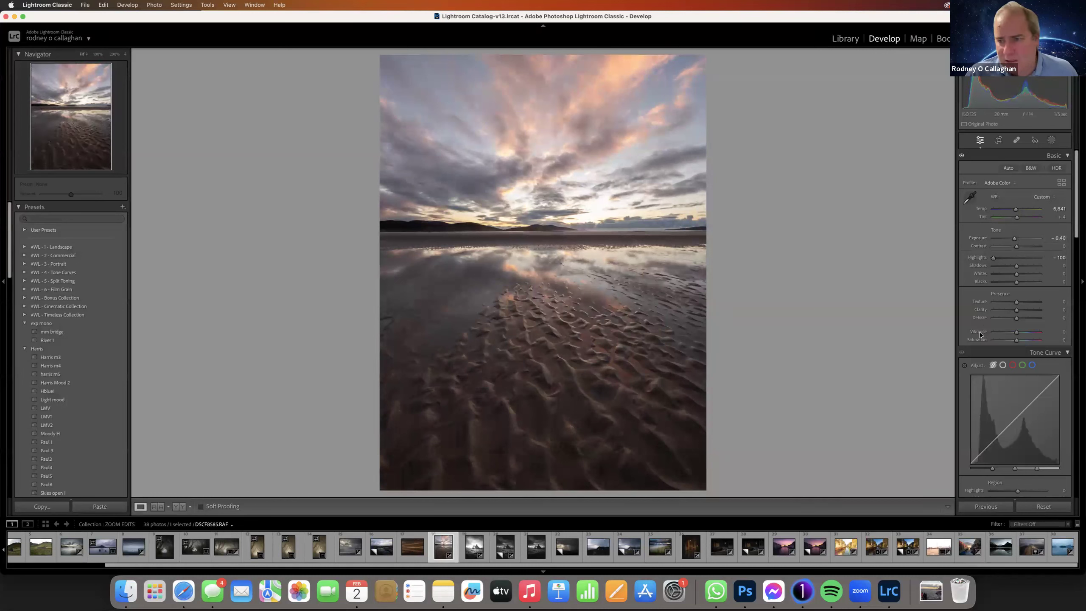
- Add a radial gradient mask over the rippled sand in the foreground, narrowed to a tall oval
left_click(1052, 142)
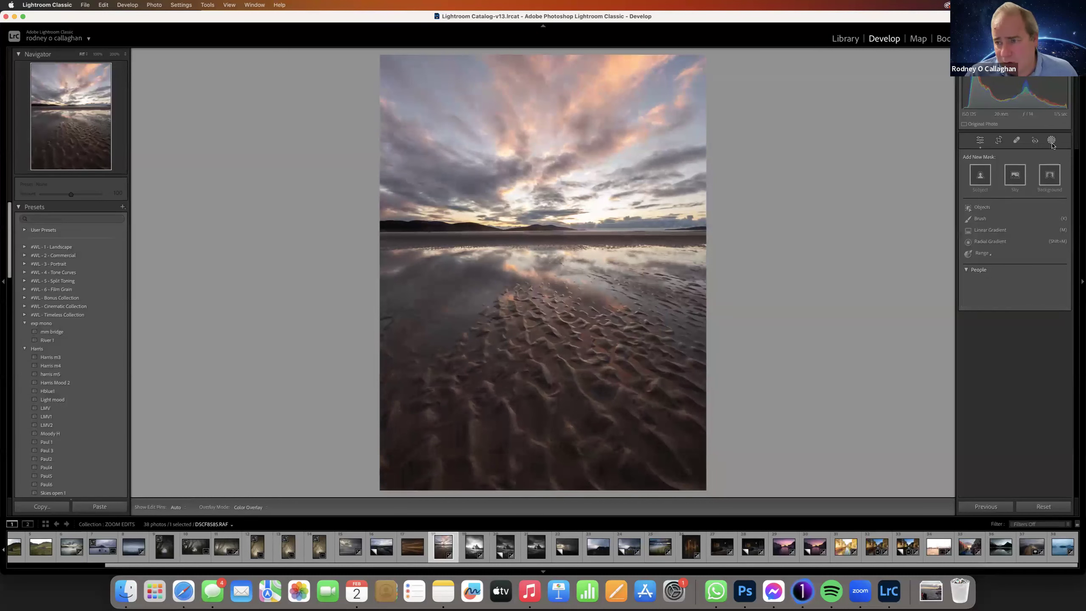
left_click(991, 244)
left_click_drag(541, 374, 575, 402)
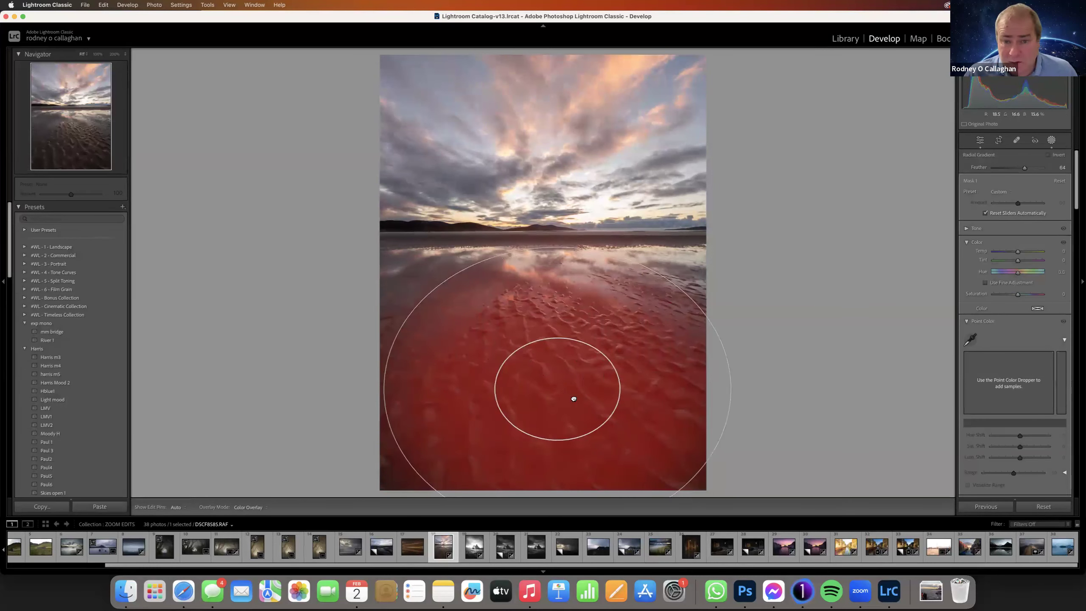
left_click_drag(732, 387, 669, 388)
left_click_drag(541, 298, 532, 322)
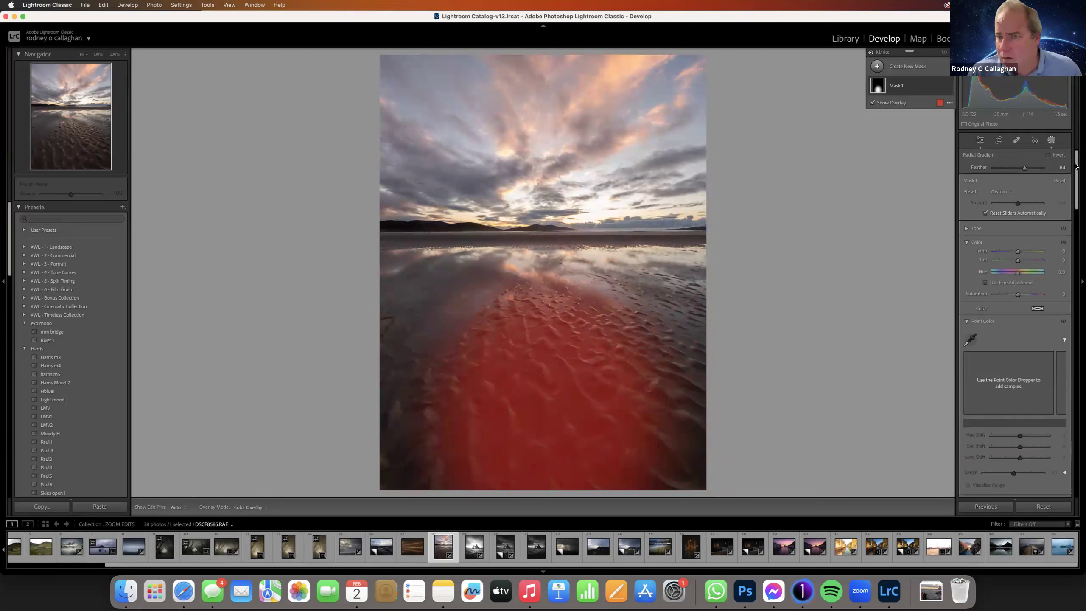
- Collapse the mask's Point Color and Color sections and expand its Tone section
scroll(1075, 233, "down", 10)
left_click_drag(1075, 232, 1078, 181)
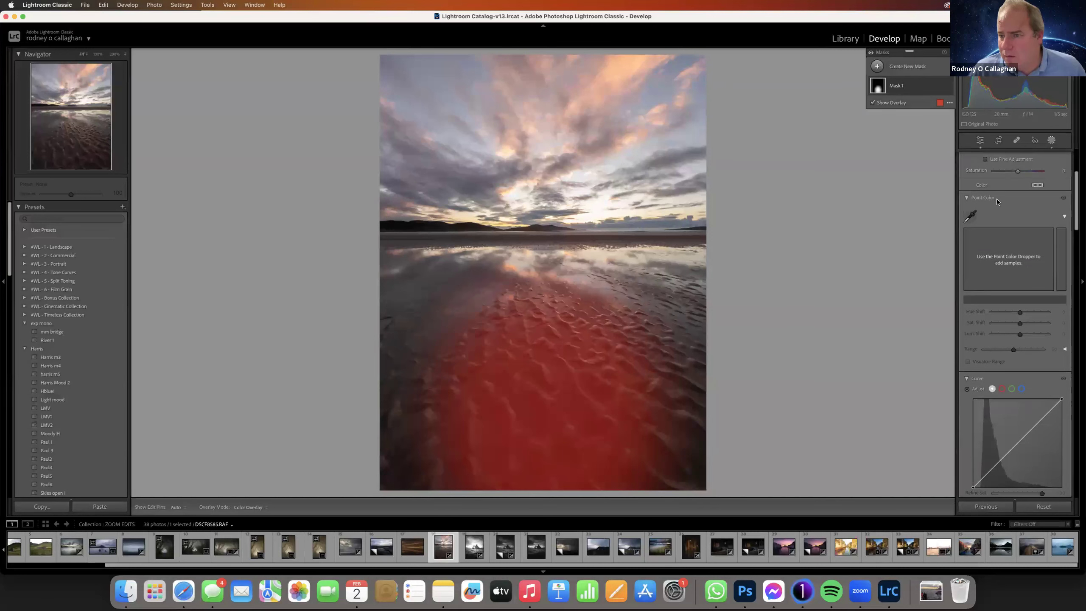
left_click(966, 198)
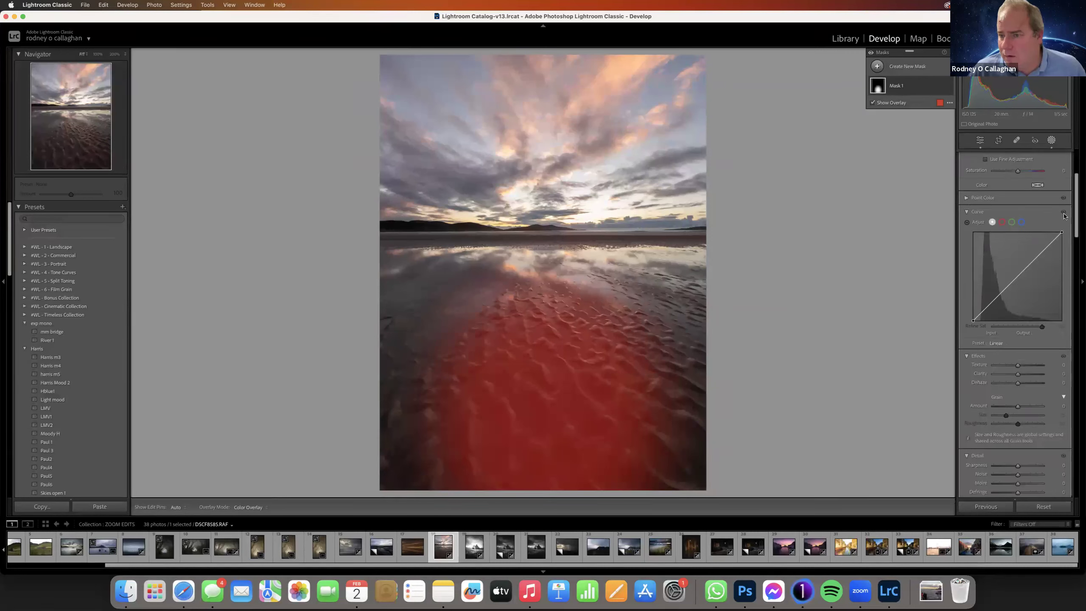
left_click_drag(1077, 207, 1076, 186)
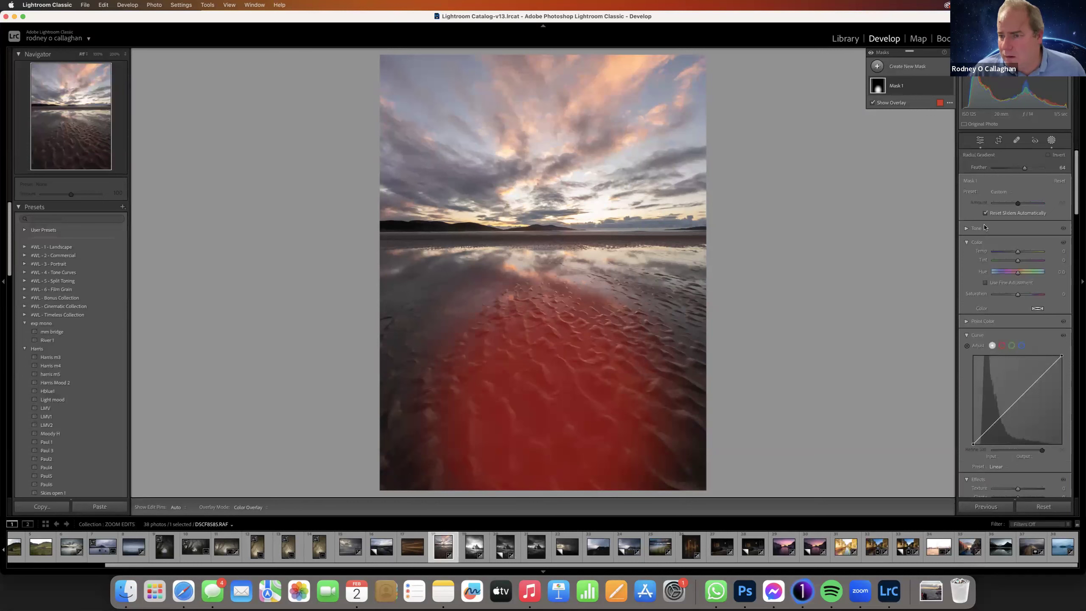
left_click(967, 244)
left_click(967, 228)
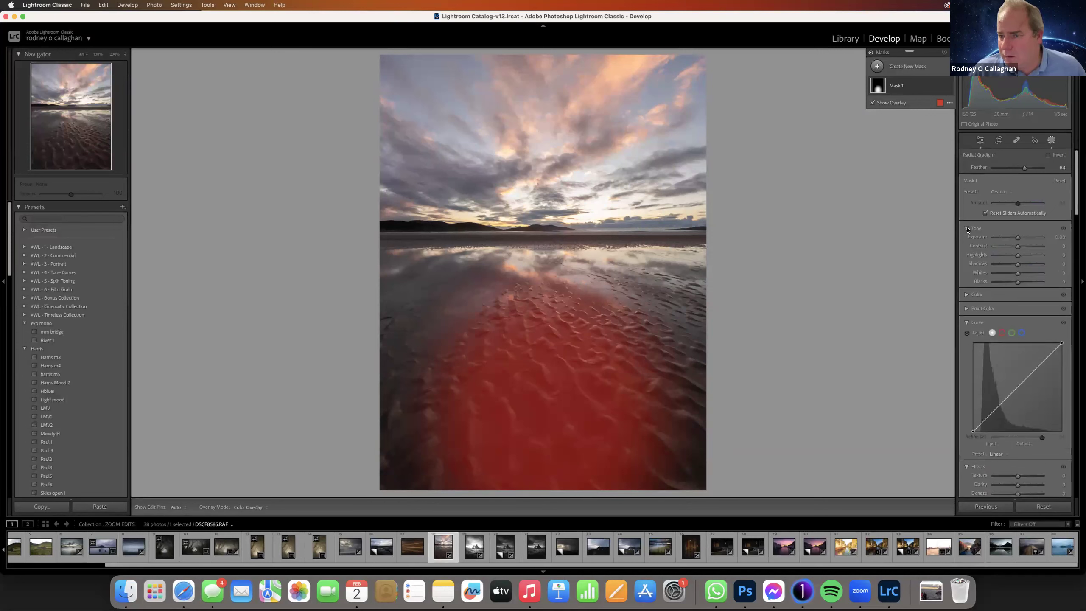
- Set the foreground sand mask's Whites to 83 and Clarity to 45, and lower its Blacks slightly
left_click_drag(1017, 274, 1043, 279)
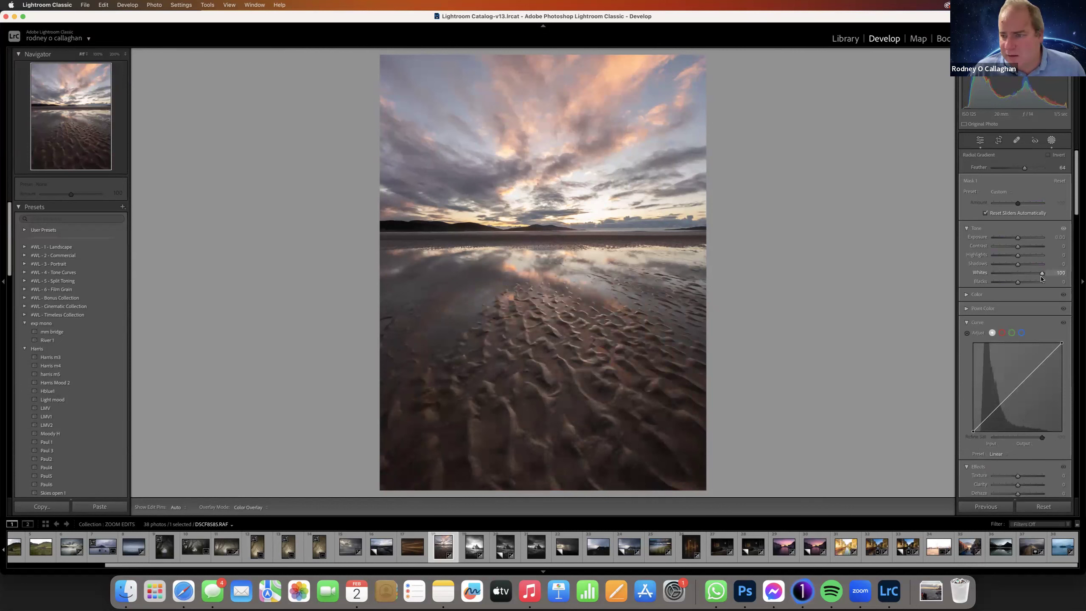
left_click_drag(1075, 205, 1017, 284)
scroll(1075, 244, "down", 3)
scroll(1076, 199, "up", 10)
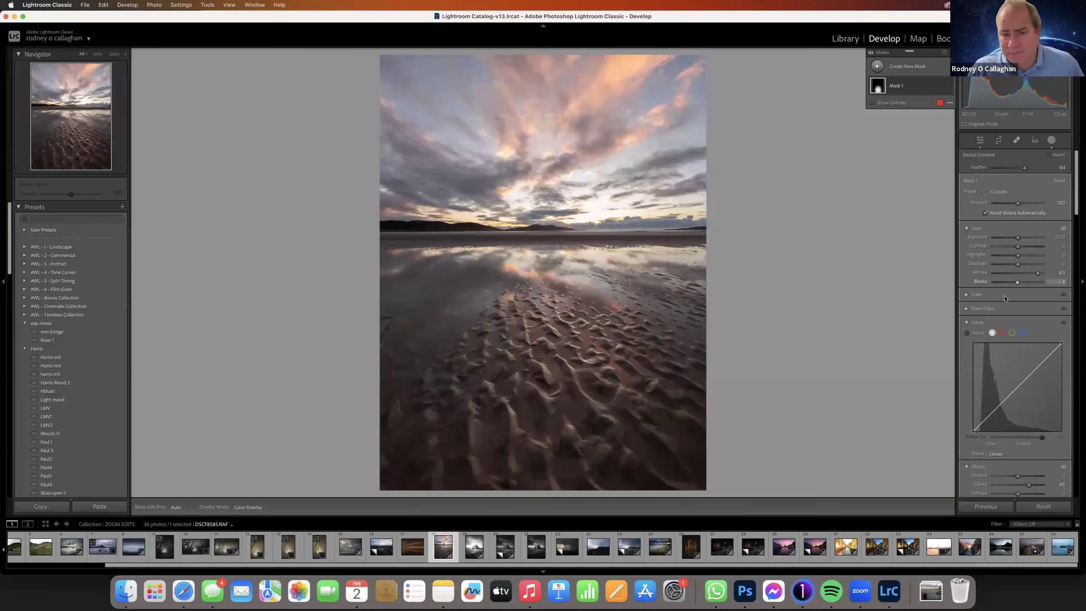
- Add a linear gradient mask to the upper sky with exposure -0.07 and move it down toward the horizon
left_click(877, 66)
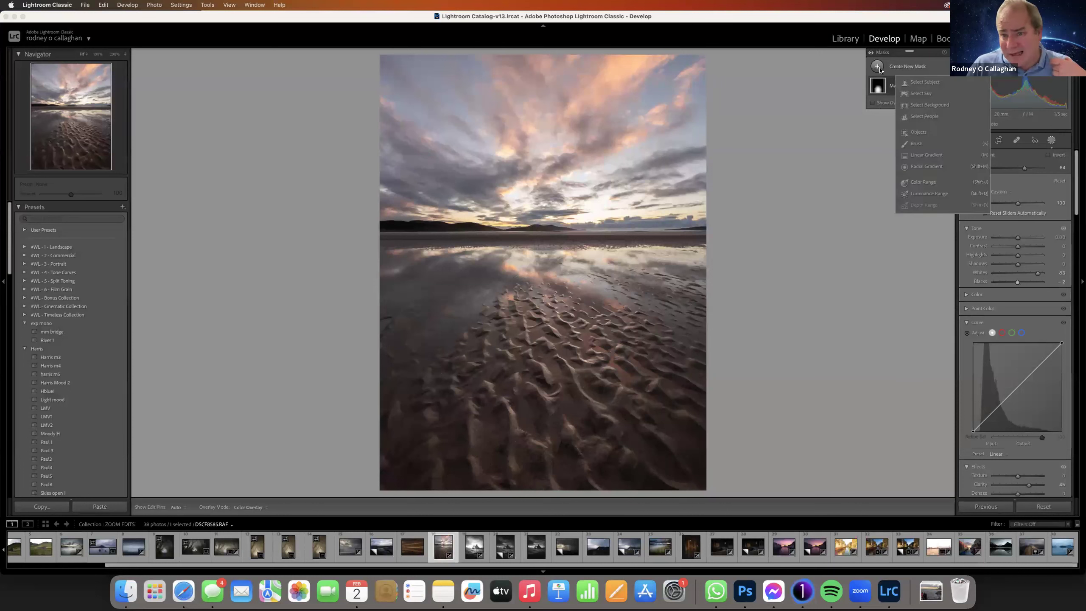
left_click(928, 155)
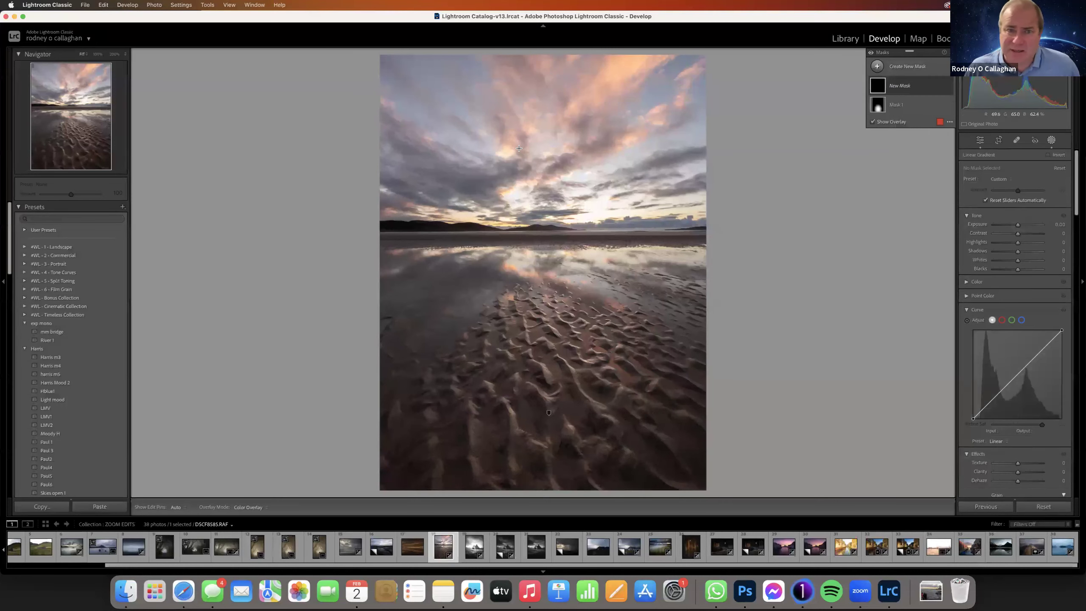
left_click_drag(542, 105, 545, 141)
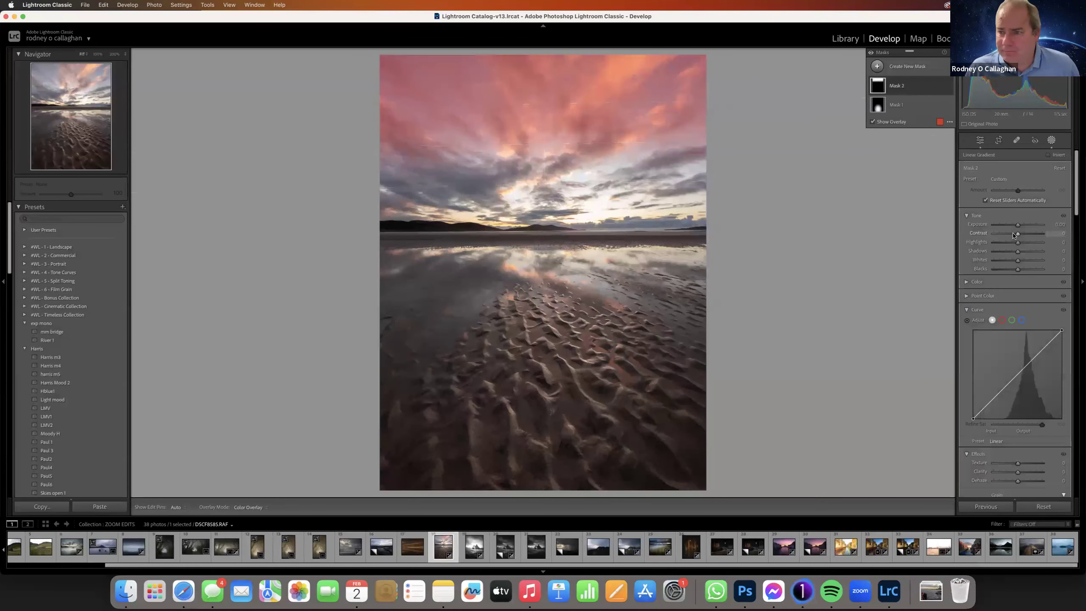
left_click_drag(1017, 227, 1017, 230)
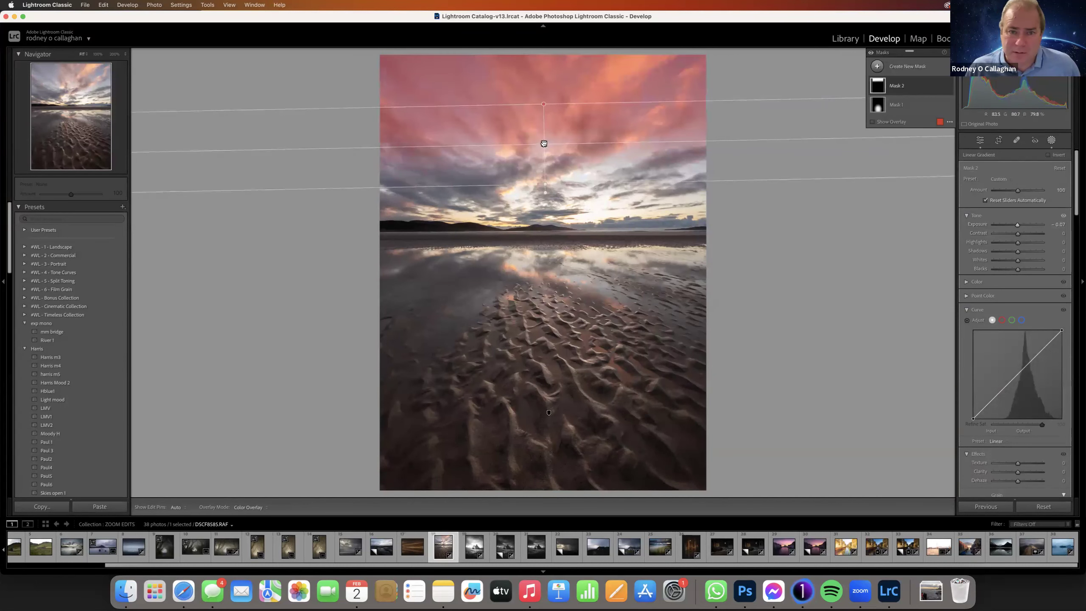
mouse_move(544, 146)
left_click_drag(544, 146, 542, 171)
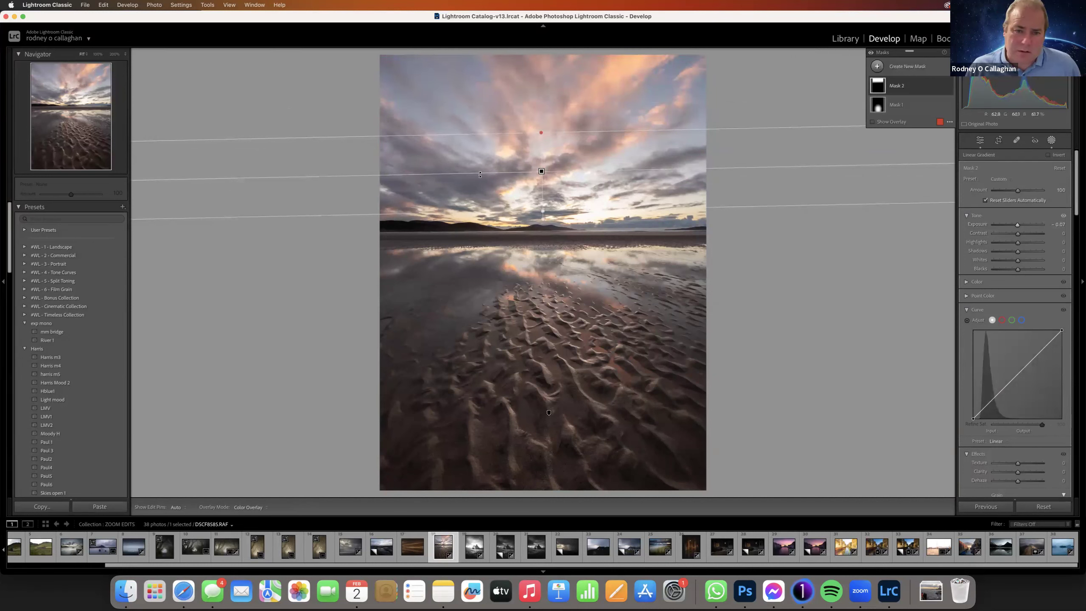
- Add a large radial gradient mask centred near the horizon and invert it
left_click(878, 66)
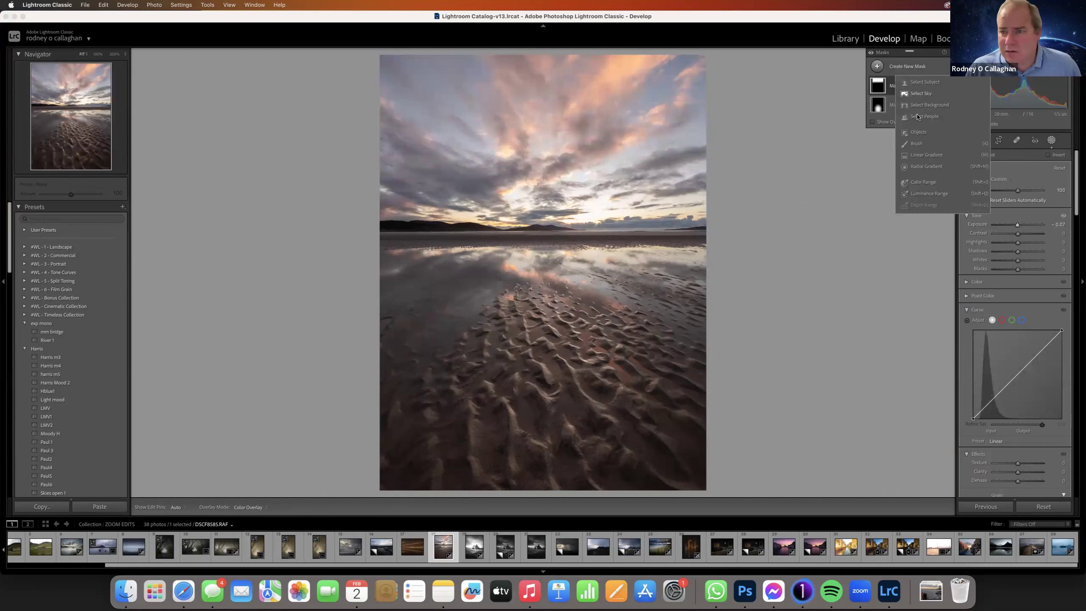
left_click(904, 167)
left_click_drag(553, 300, 649, 412)
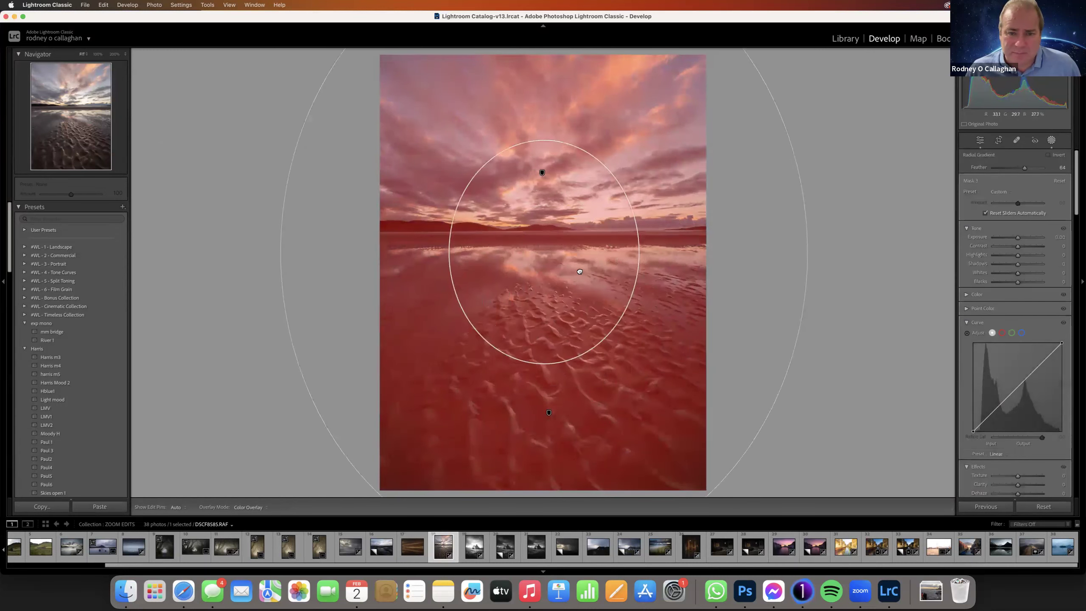
left_click(1050, 156)
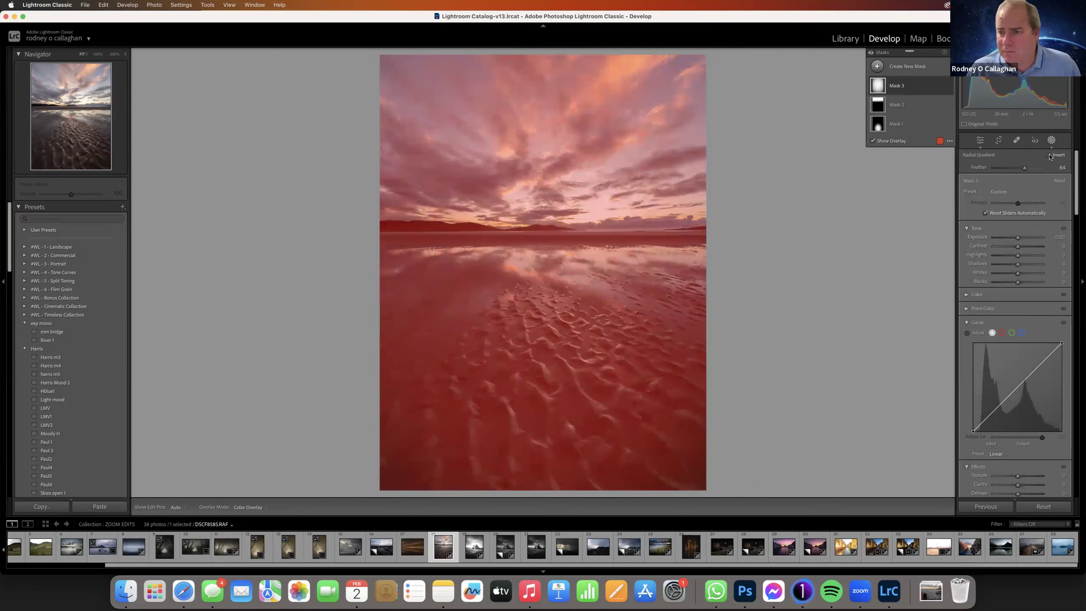
- Move the inverted radial gradient down over the rippled sand and lower its exposure to about -0.85
left_click_drag(603, 261, 599, 352)
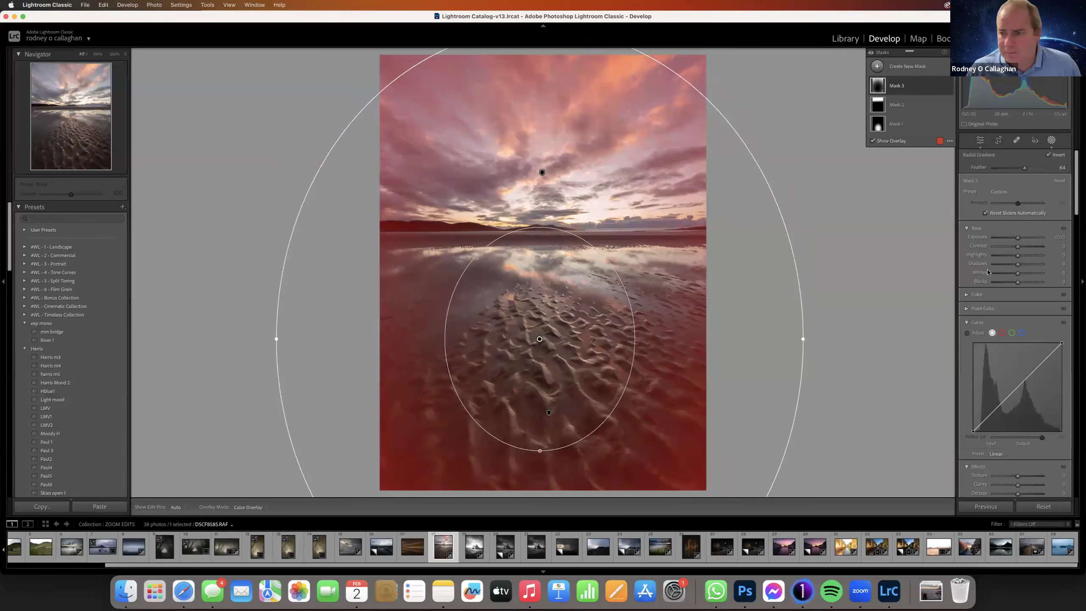
left_click_drag(1017, 238, 1011, 247)
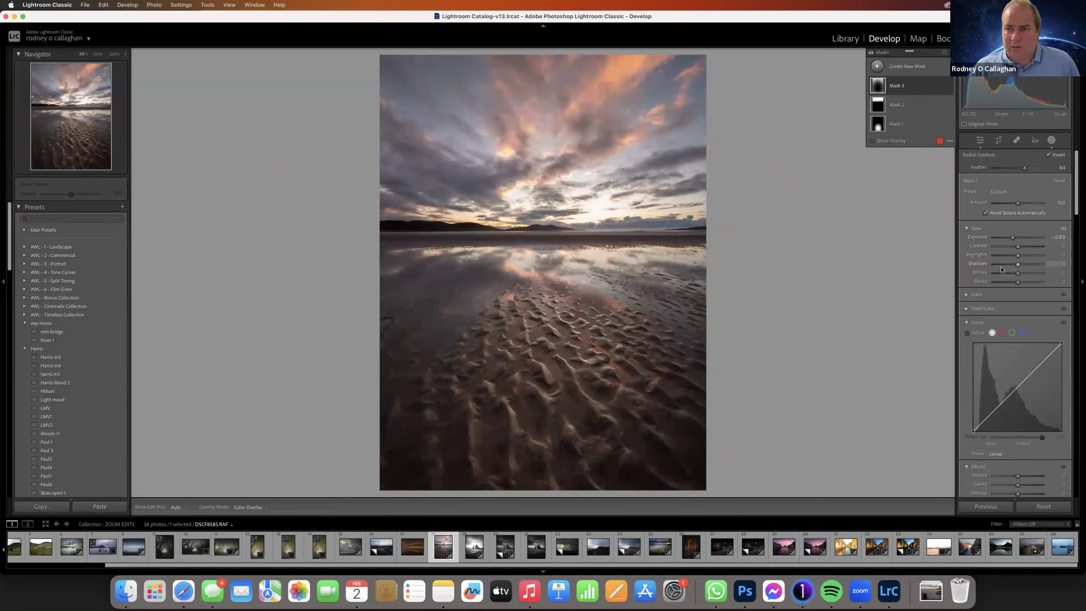
- Add a radial gradient mask over the central foreground sand, raise its Whites to about 36, shift it slightly down, and deselect it
left_click(876, 65)
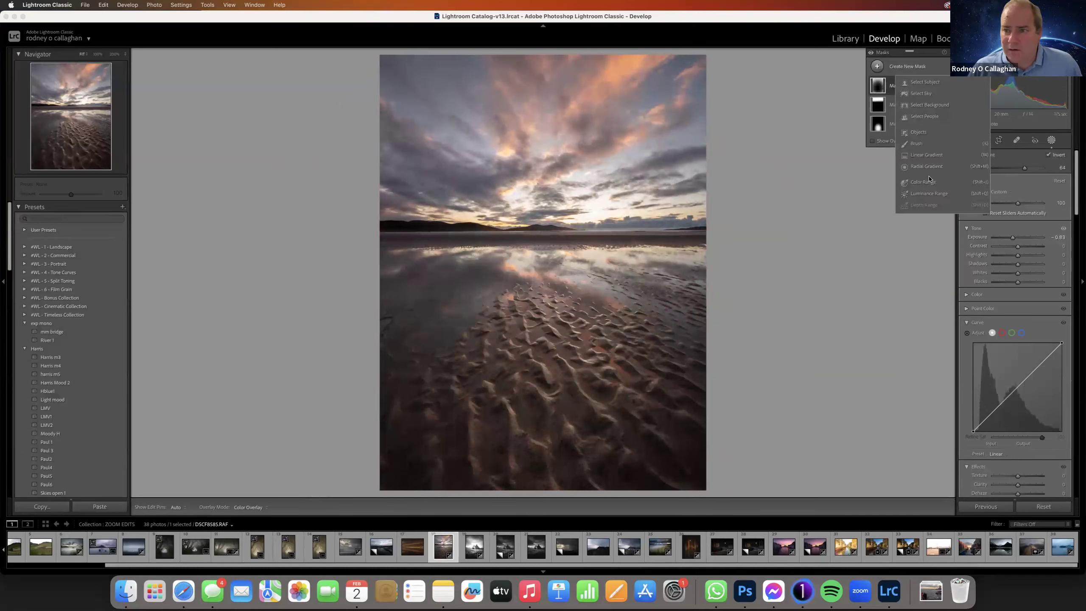
left_click(904, 168)
mouse_move(544, 375)
left_mouse_down()
mouse_move(677, 509)
mouse_move(669, 519)
left_mouse_up()
left_click_drag(1017, 238, 1021, 239)
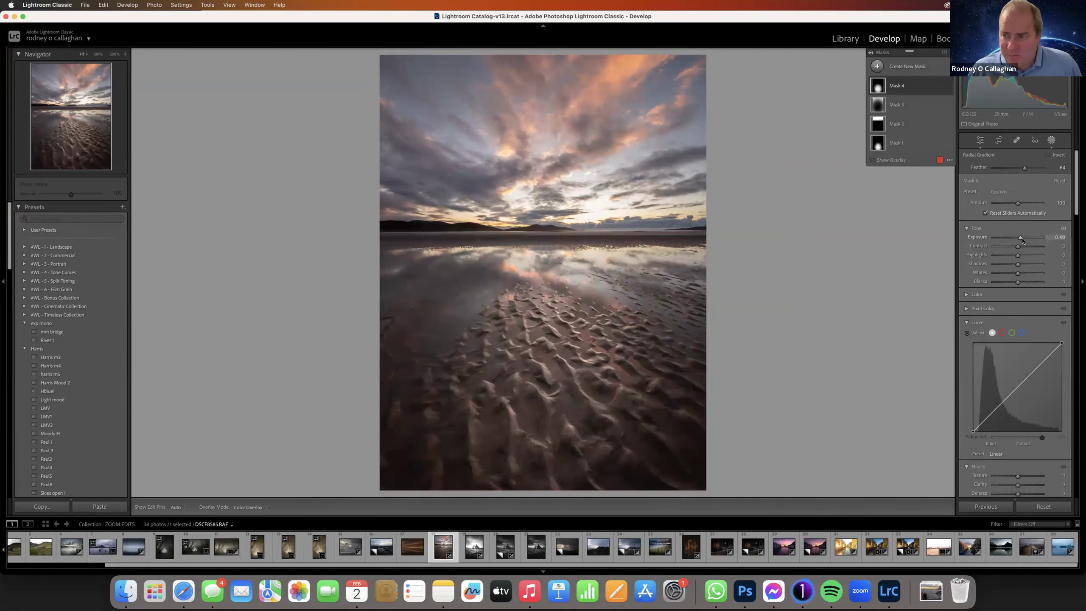
double_click(1021, 238)
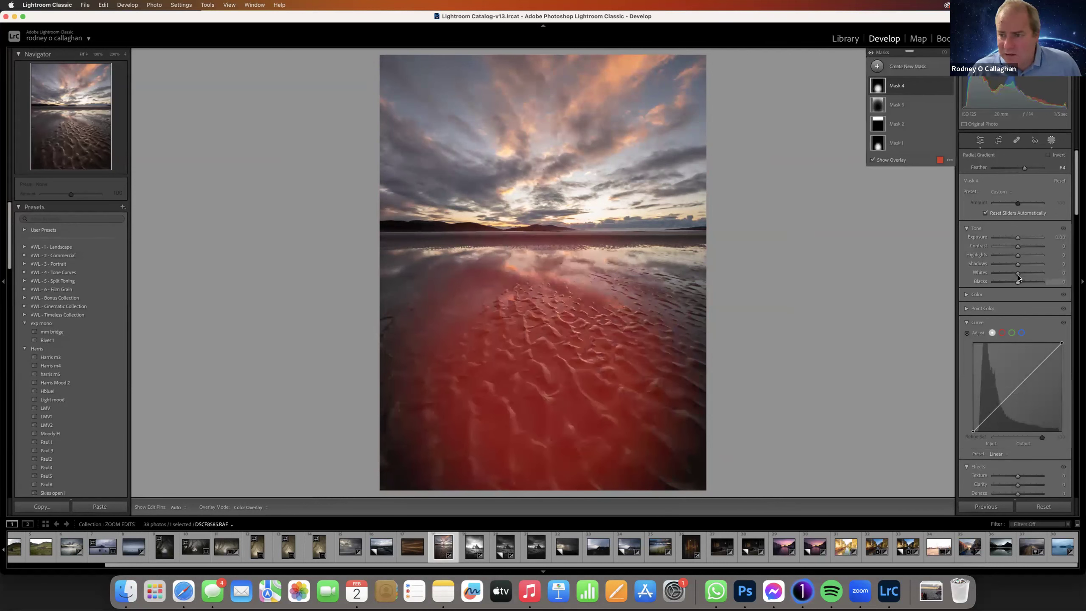
left_click_drag(1017, 272, 1026, 272)
mouse_move(553, 381)
left_mouse_down()
mouse_move(565, 417)
mouse_move(553, 388)
mouse_move(562, 393)
left_mouse_up()
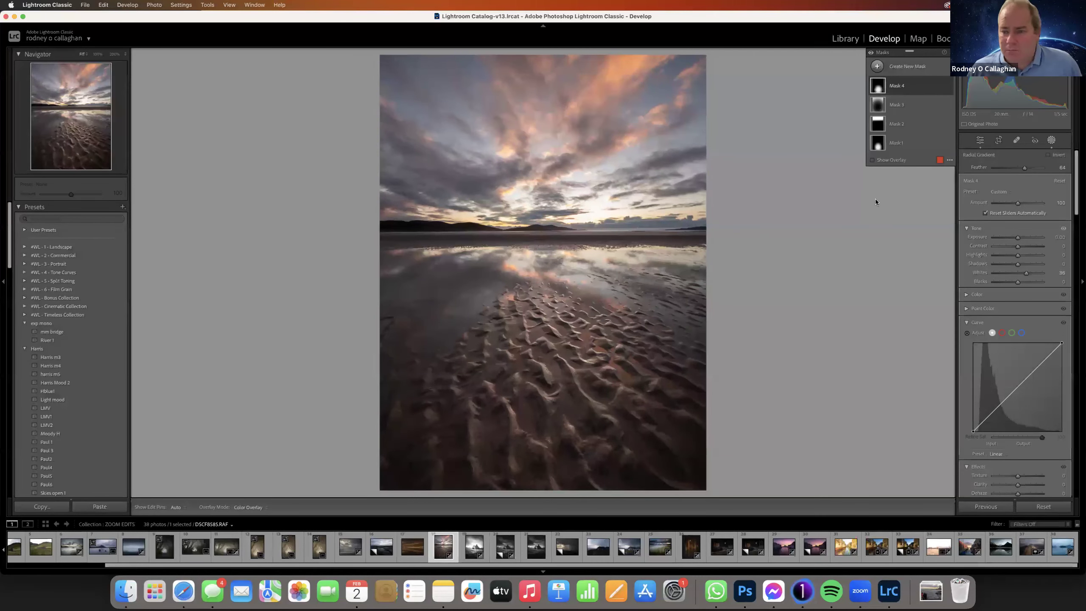
left_click(877, 277)
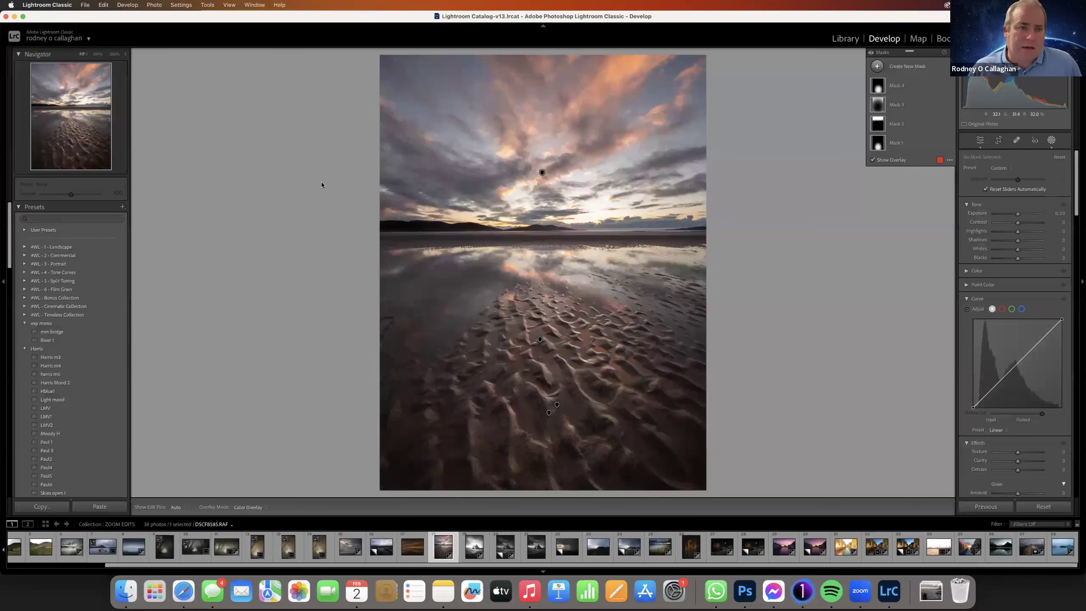
- Crop the beach photo slightly tighter on all sides and reposition the image within the crop frame
left_click(998, 141)
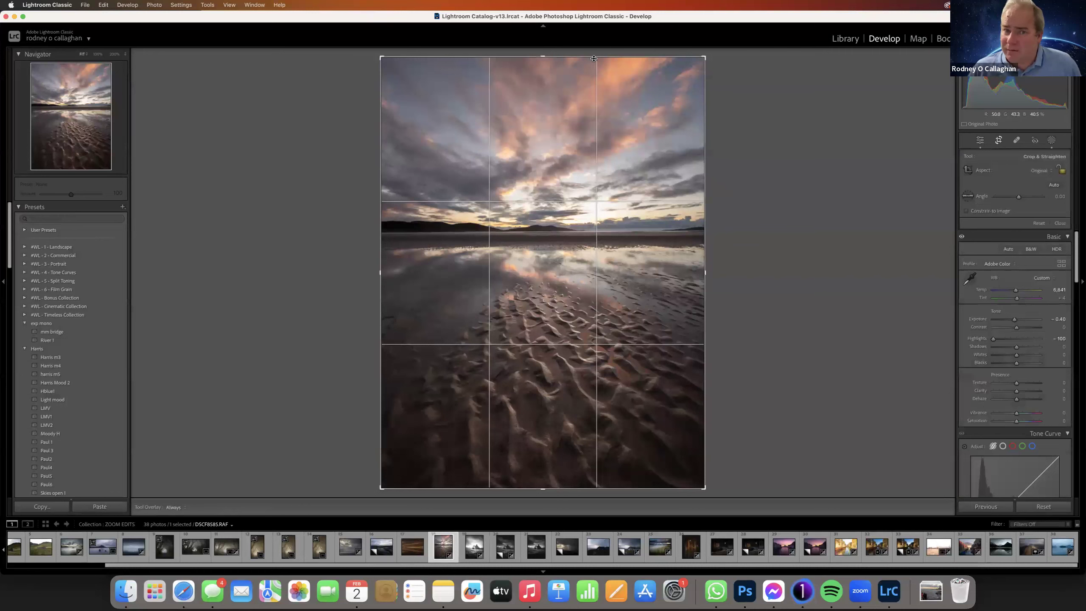
left_click_drag(705, 57, 688, 83)
left_click_drag(547, 155, 525, 172)
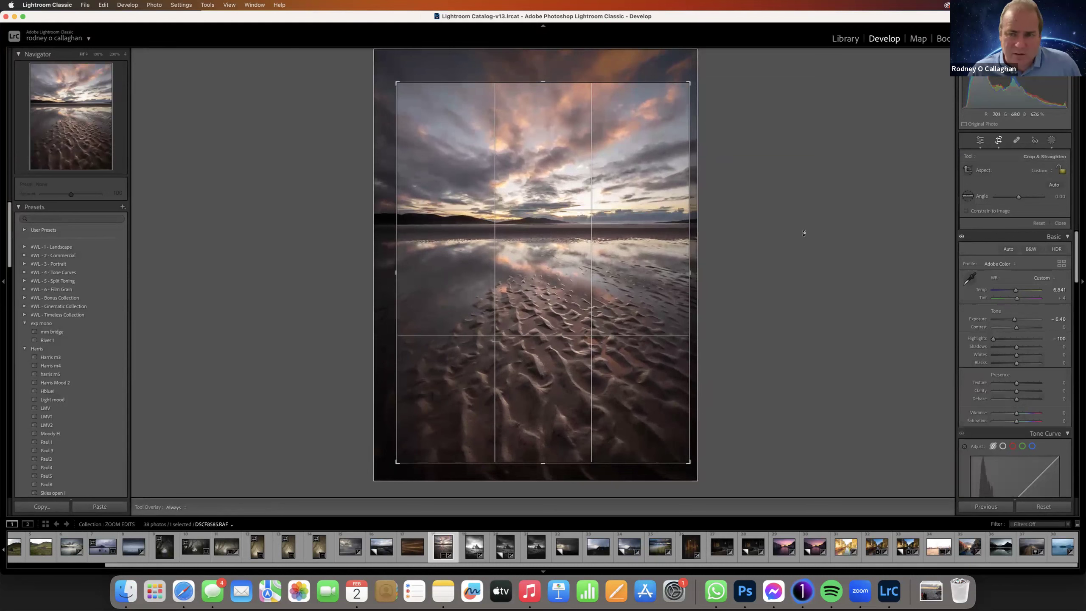
key("Return")
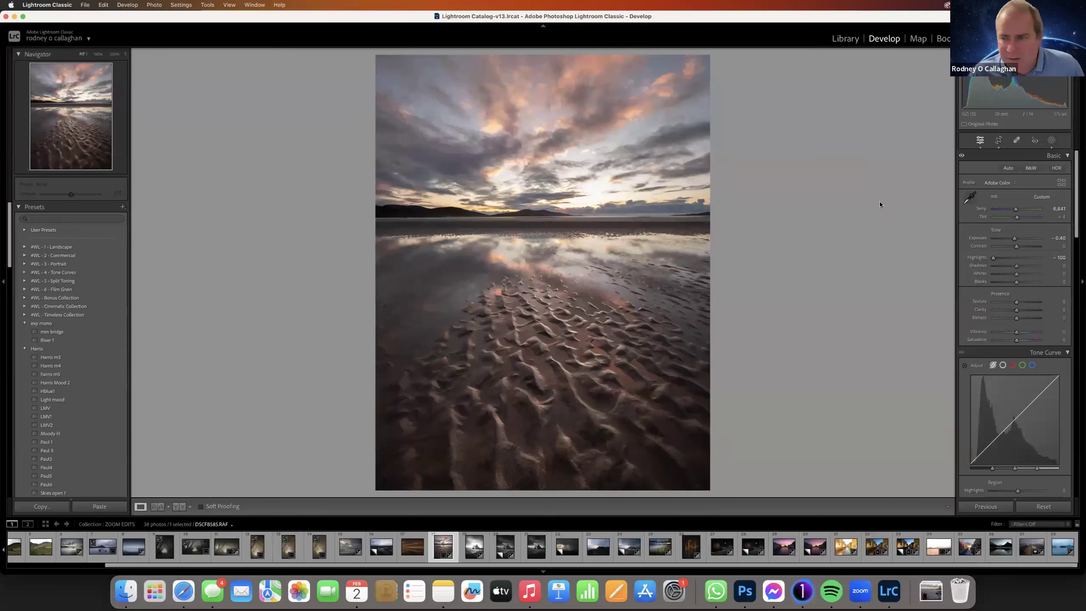
- Add a thin, wide radial gradient mask along the horizon, lower its Highlights to about -29, and view the photo full screen
left_click(1051, 140)
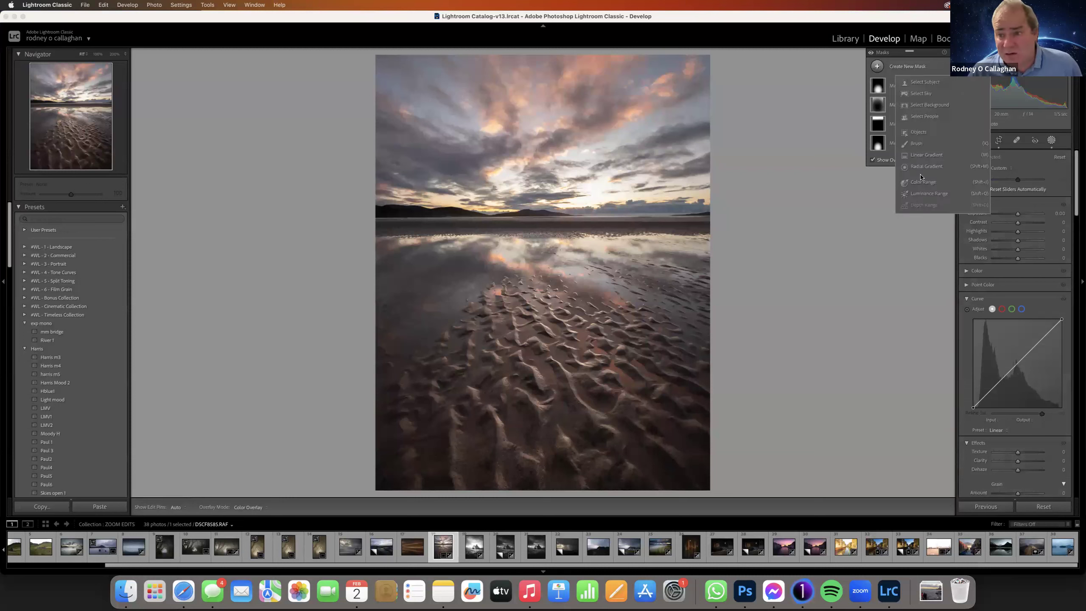
key("shift+m")
left_click_drag(506, 224, 750, 225)
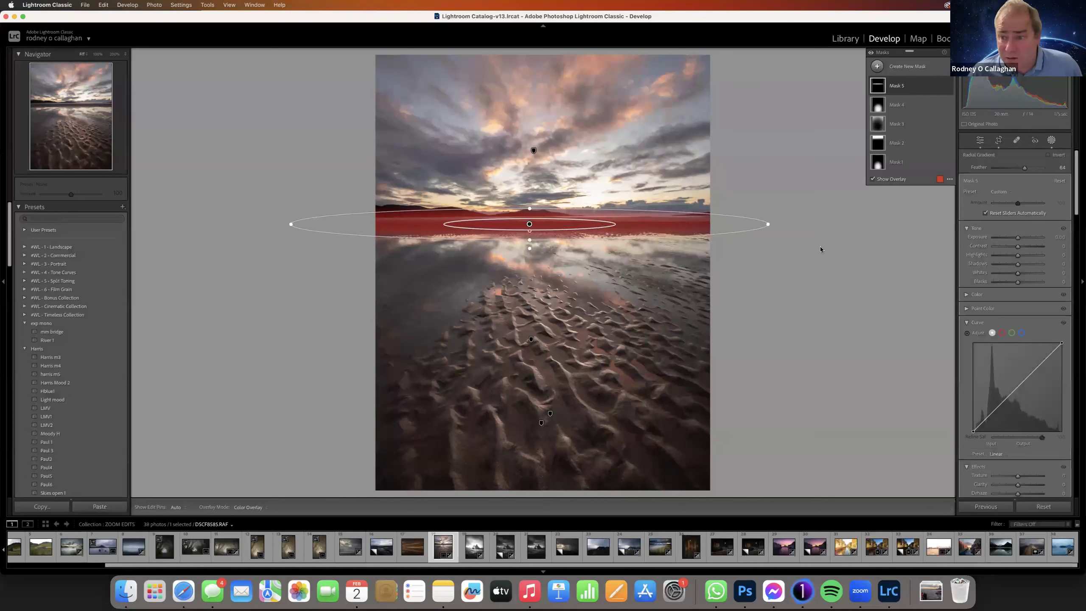
left_click_drag(1018, 255, 1010, 268)
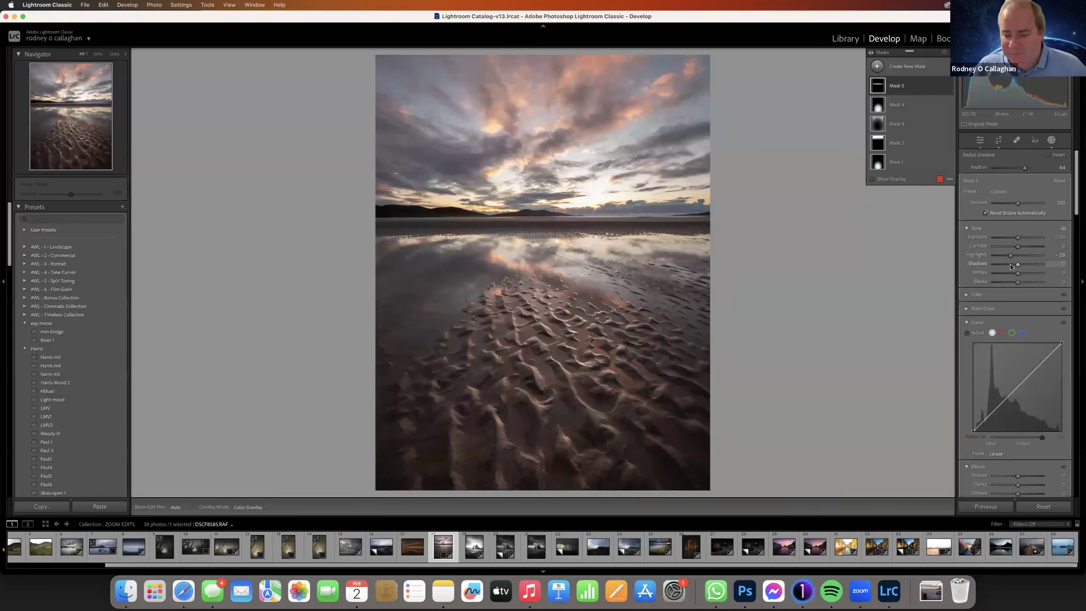
key("f")
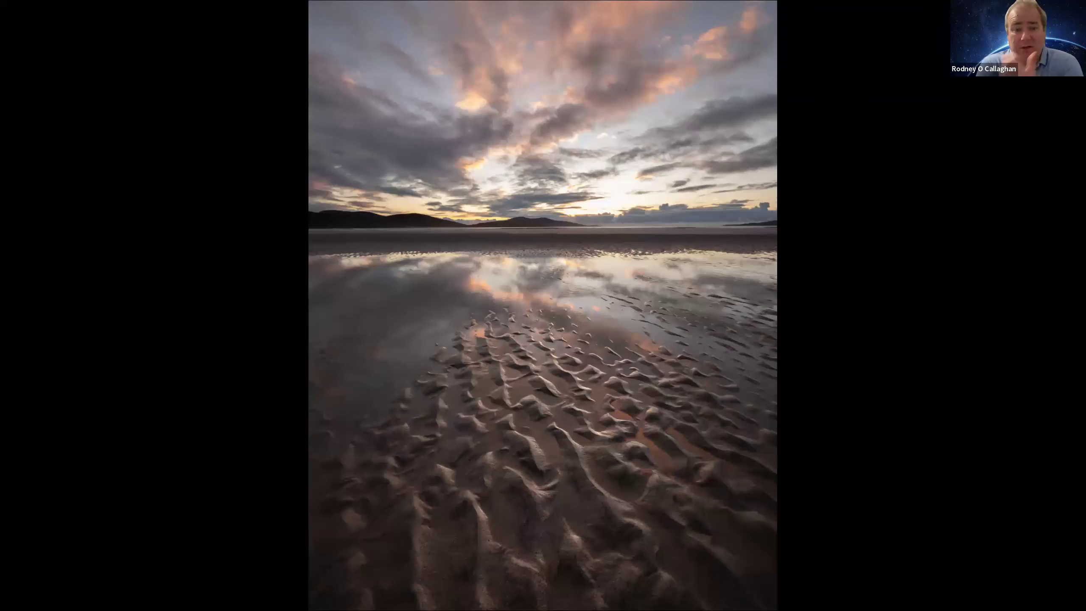
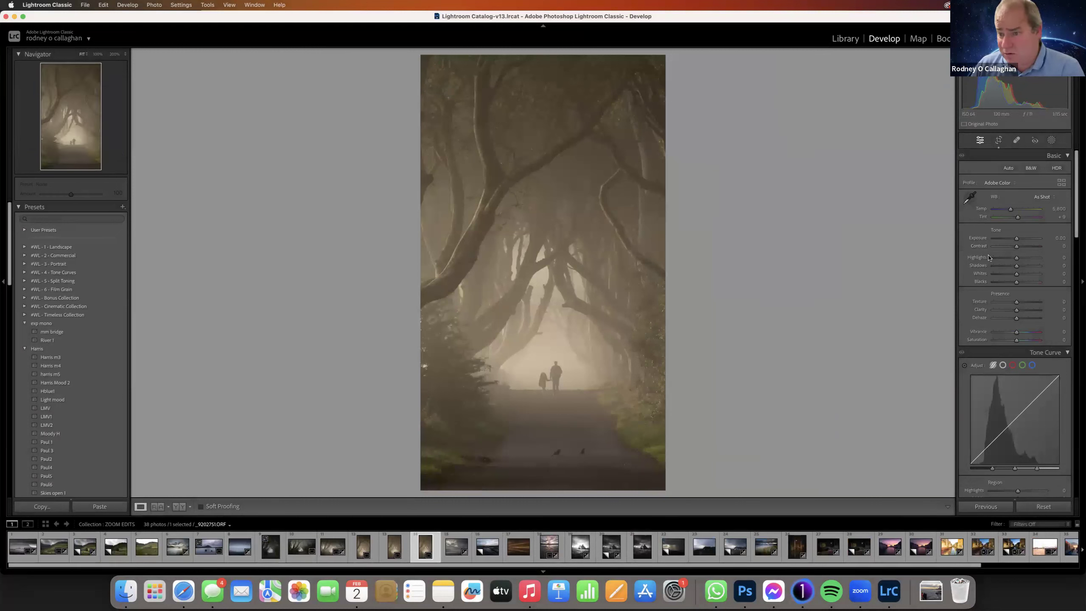
- On the misty tree-tunnel photo, set Contrast to +36, Whites to +45 and Blacks to -41
left_click_drag(1016, 249, 1026, 274)
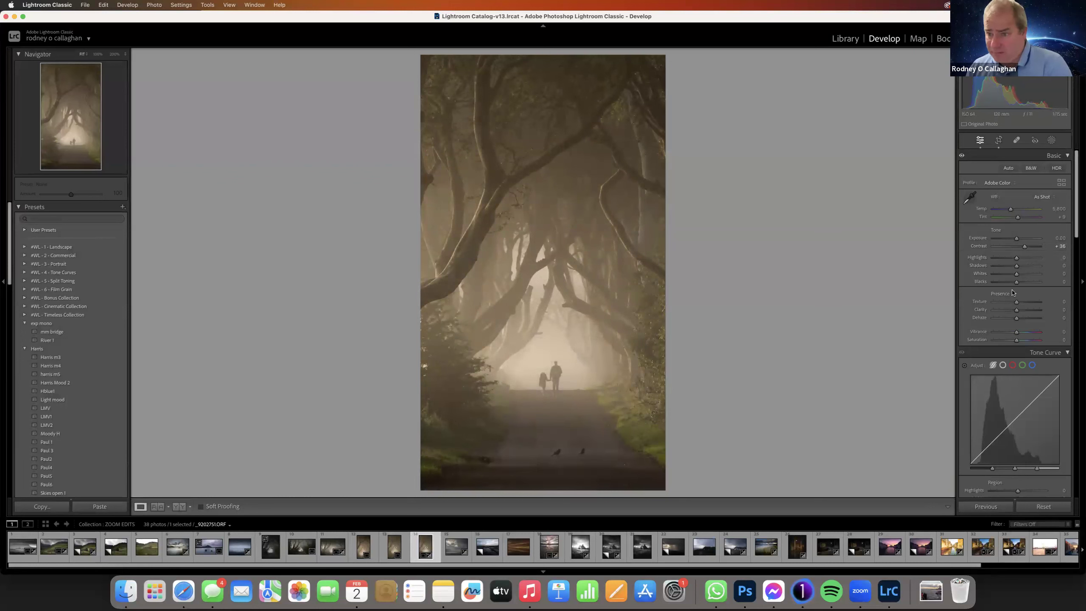
mouse_move(1017, 282)
left_mouse_down()
mouse_move(1007, 285)
mouse_move(1026, 274)
left_mouse_up()
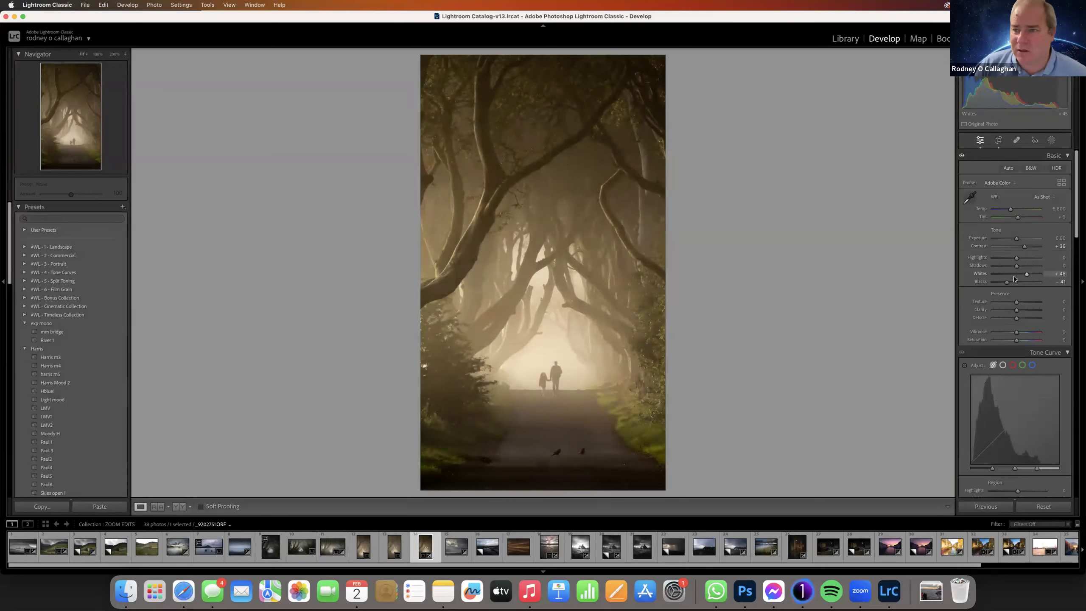
- Apply the Auto white balance to the tree-tunnel photo and warm its temperature to 5,742
left_click(1042, 197)
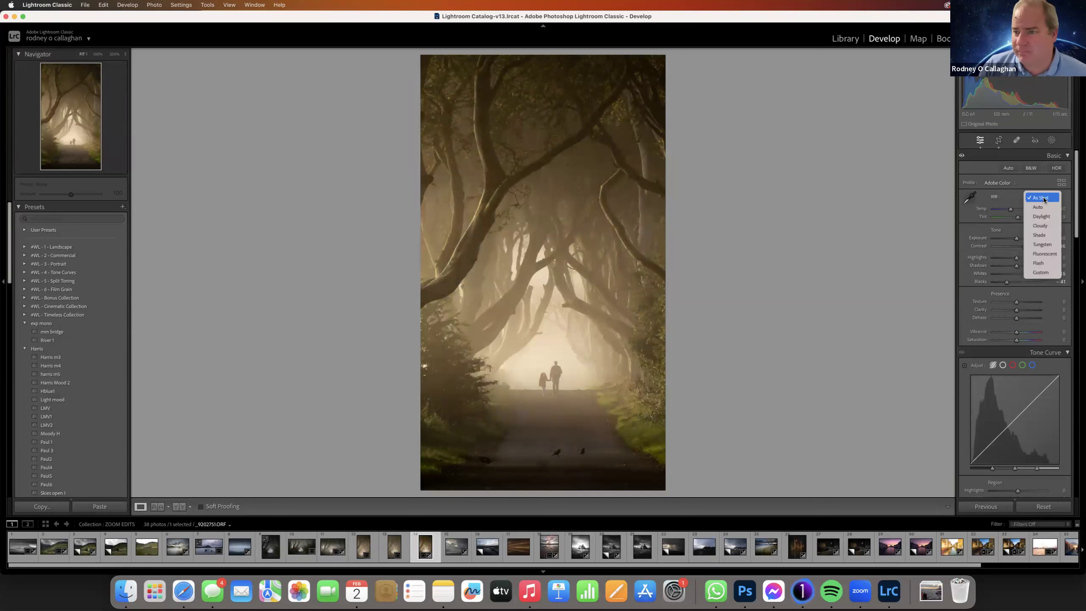
left_click(1042, 208)
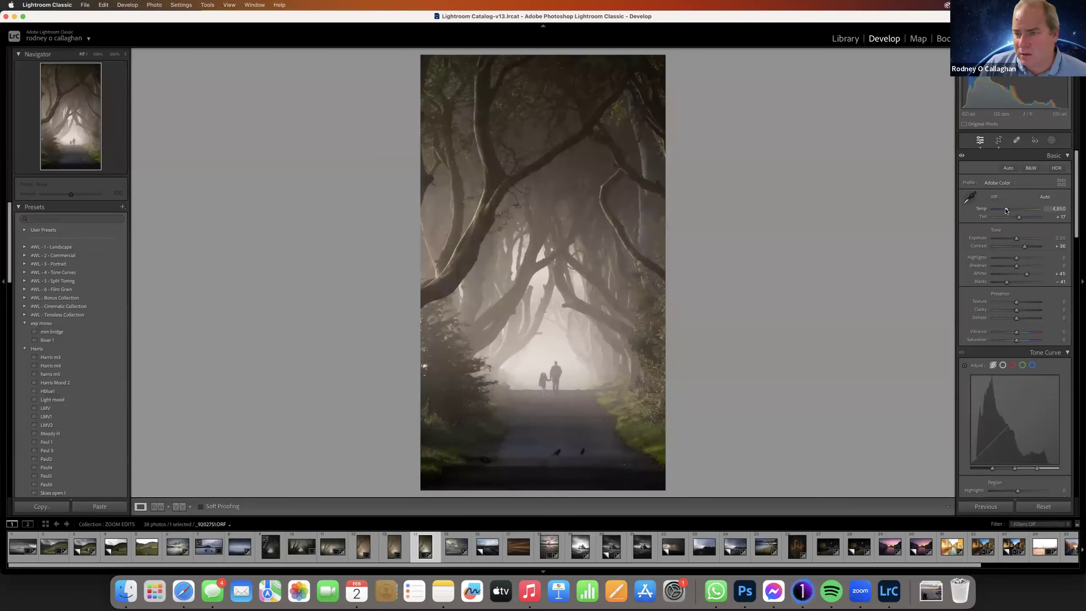
left_click(1042, 196)
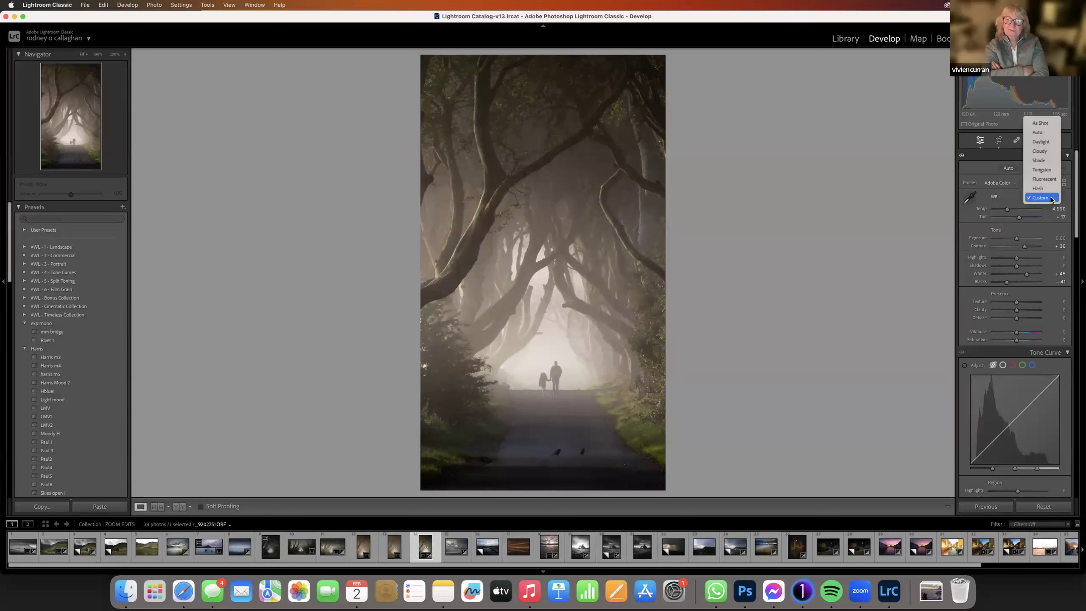
left_click(1039, 134)
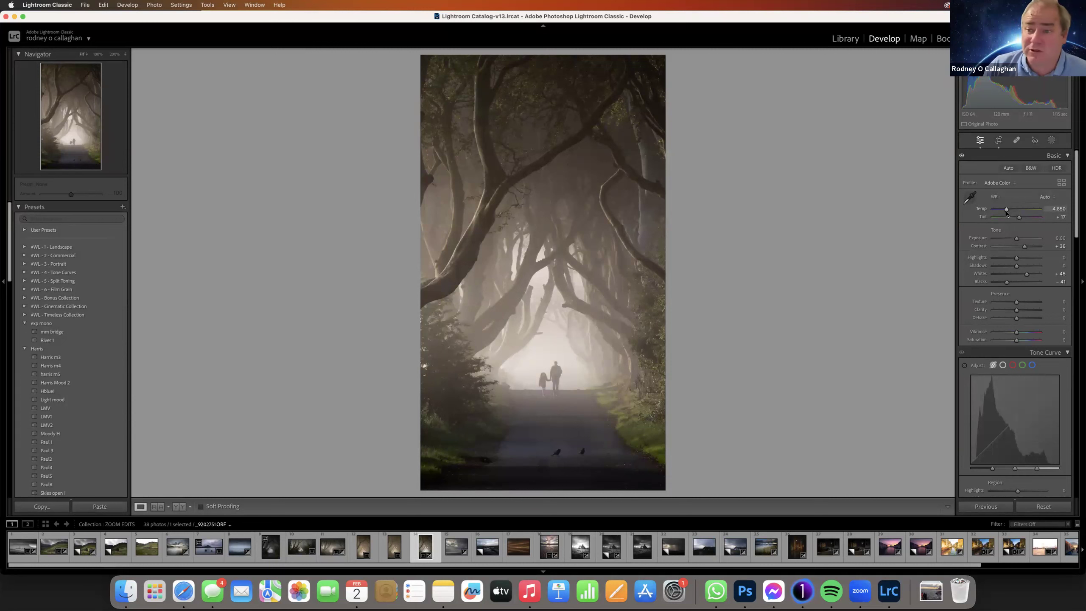
left_click_drag(1007, 213, 1010, 213)
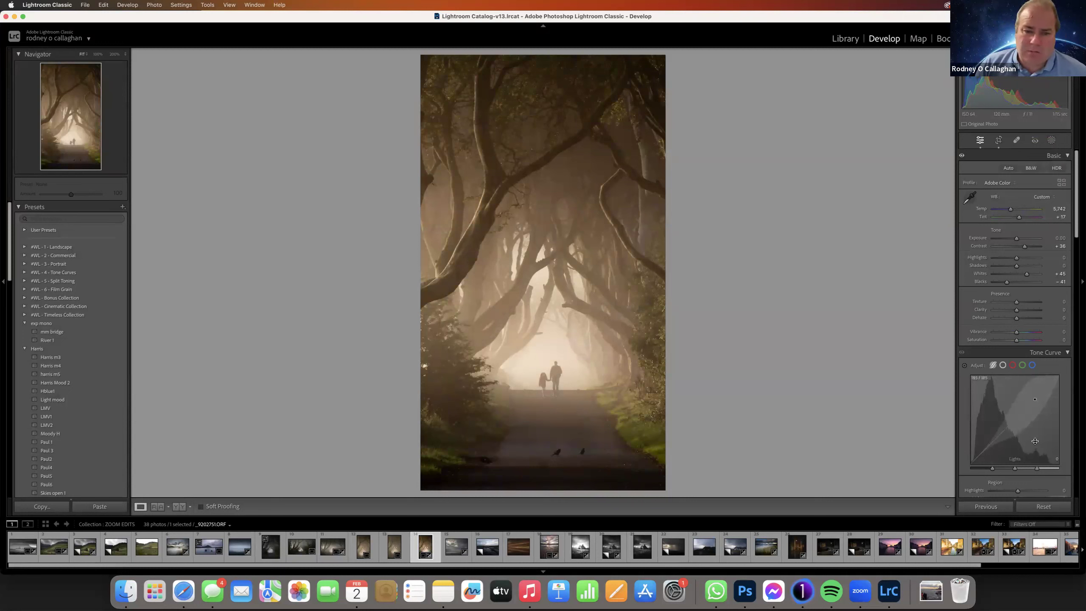
- Add a large inverted radial gradient mask centred just above the walking figures and set its exposure to -0.38
left_click(1052, 141)
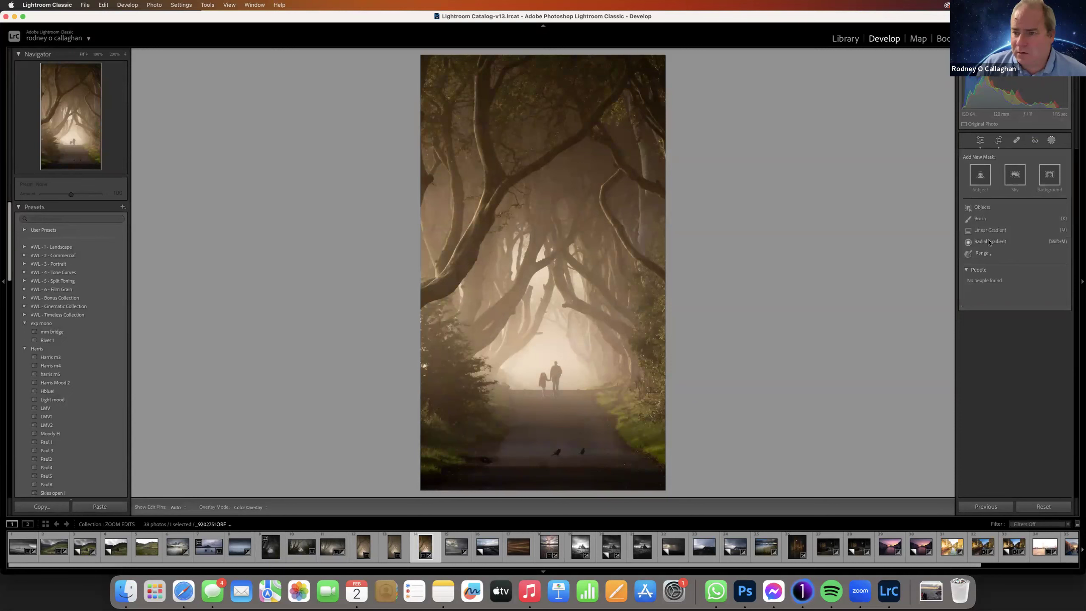
left_click(990, 242)
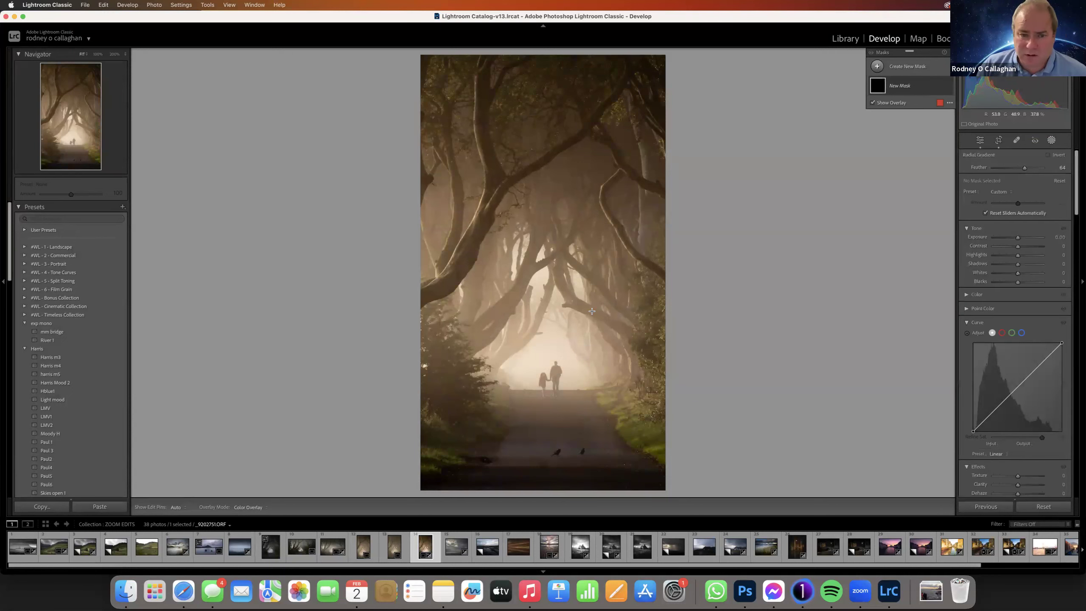
left_click_drag(544, 315, 670, 518)
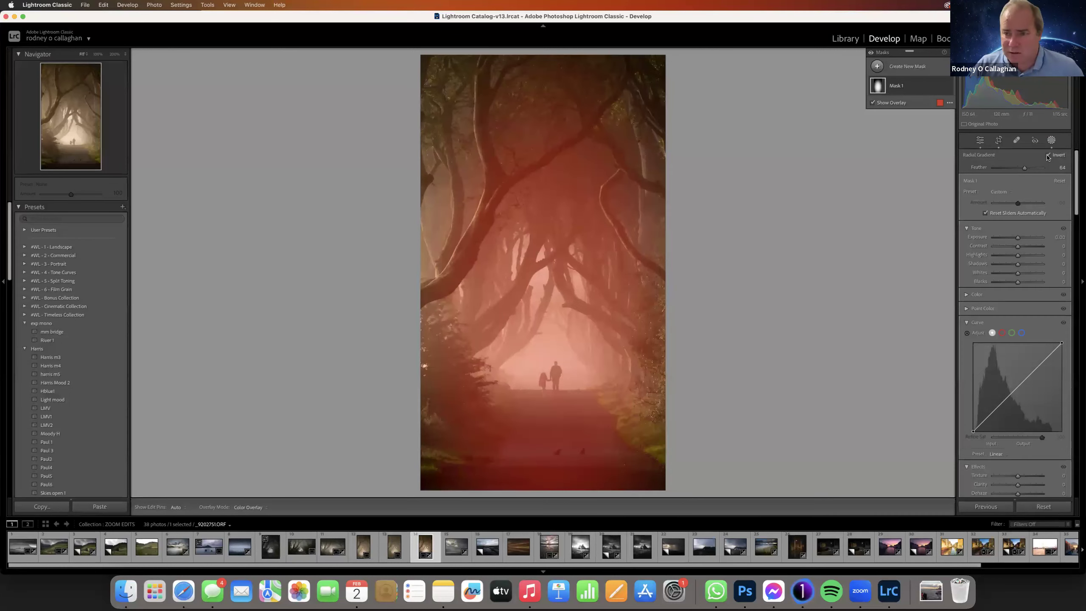
left_click(1048, 156)
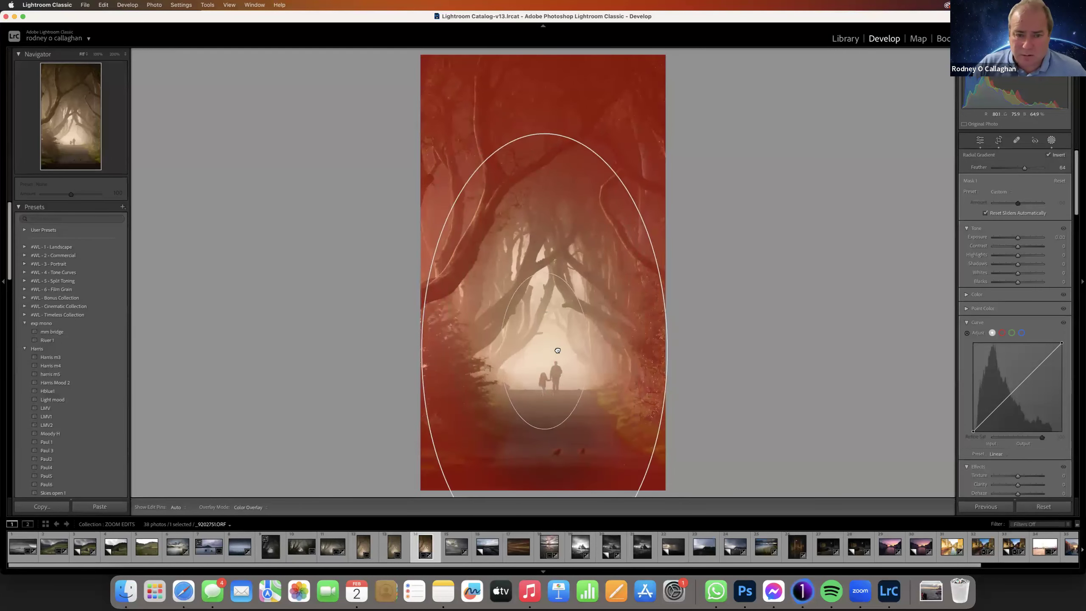
left_click_drag(567, 297, 562, 351)
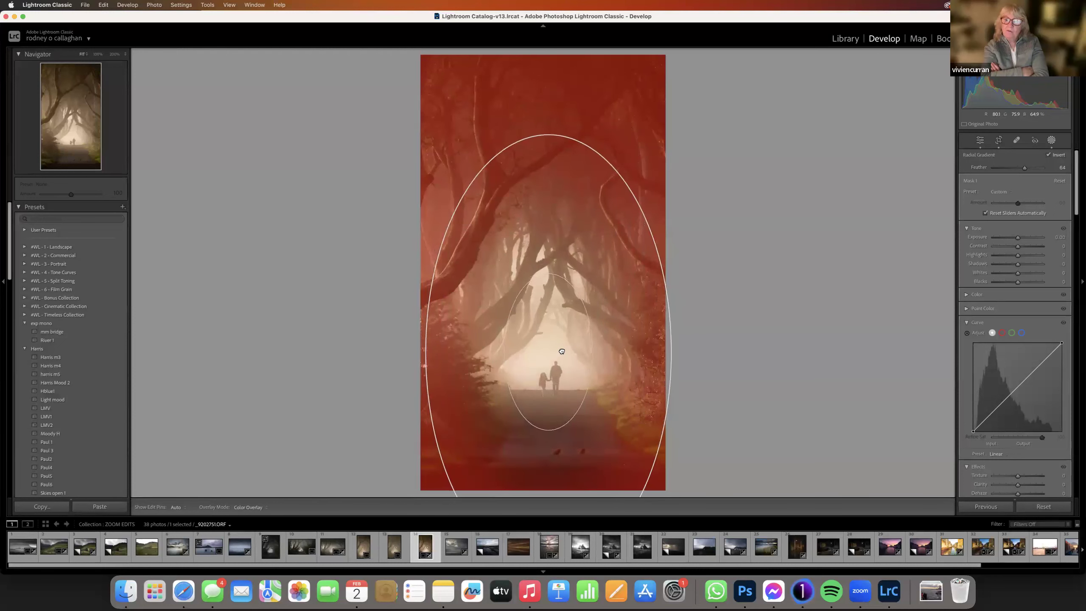
left_click_drag(1018, 238, 1015, 240)
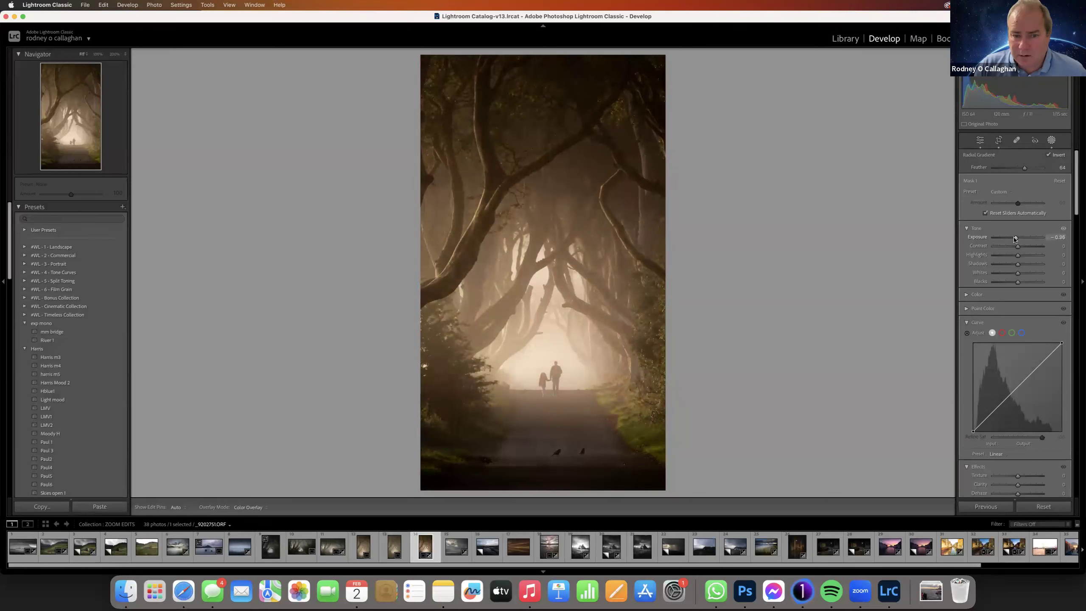
- Add a second radial gradient mask over the walking figures and path and set its Whites to 14
left_click(877, 67)
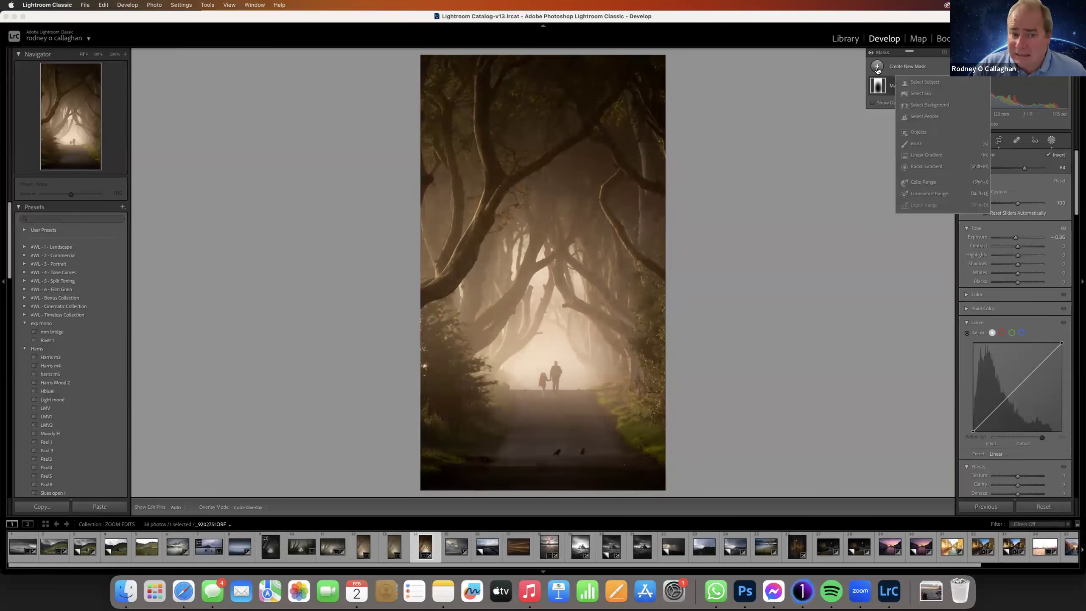
left_click(927, 166)
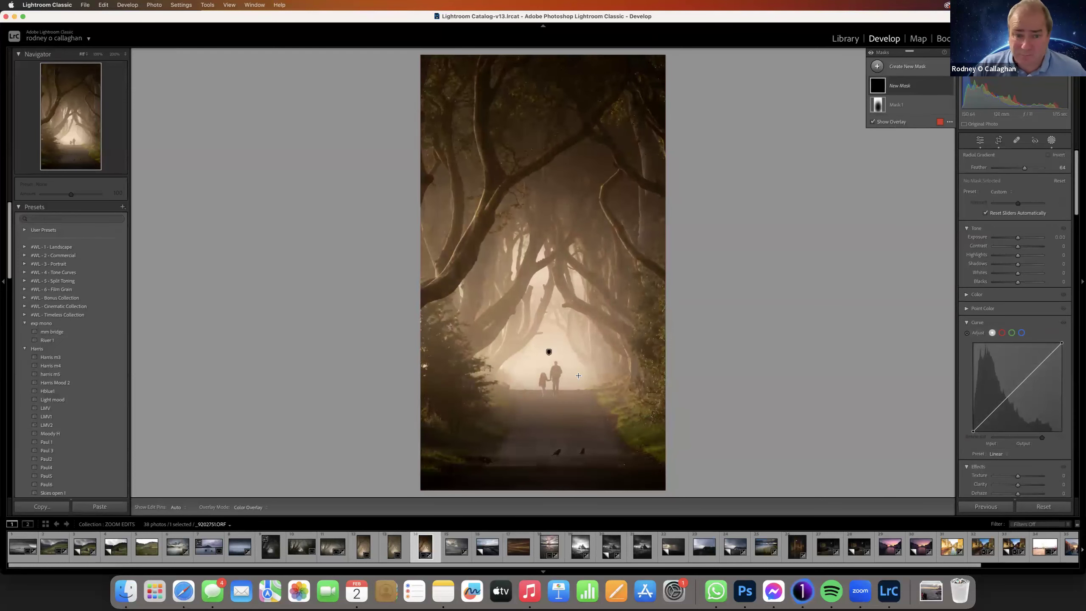
left_click_drag(548, 308, 552, 368)
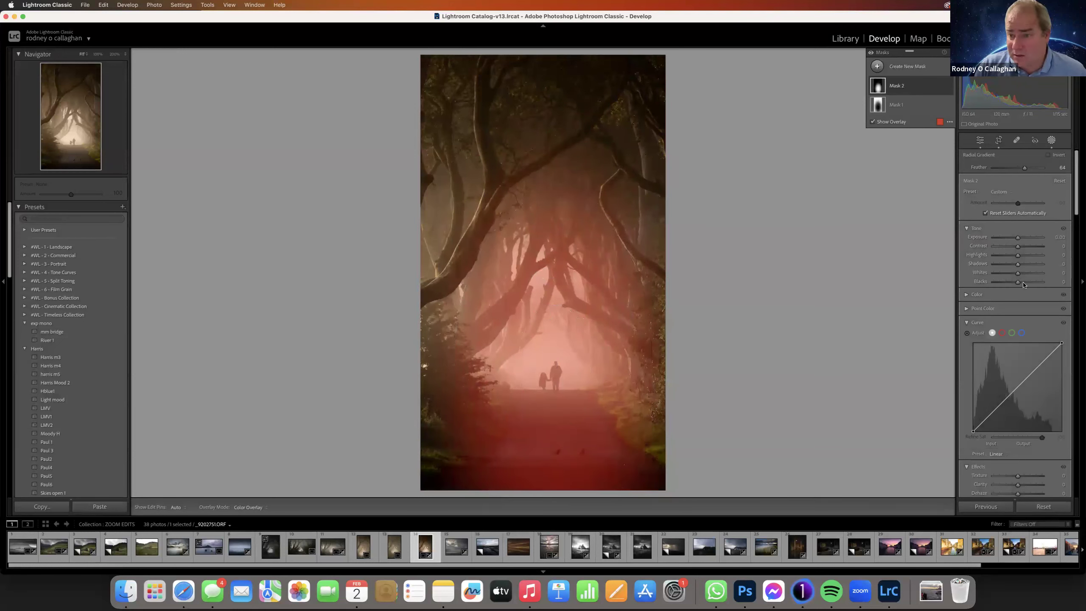
left_click_drag(1019, 273, 1024, 275)
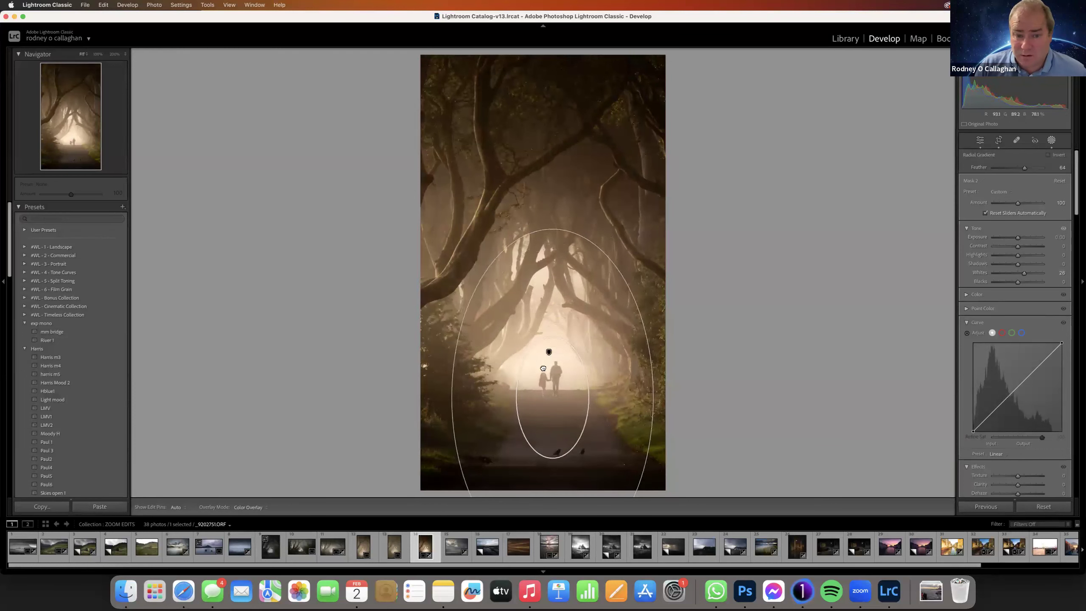
left_click_drag(1025, 274, 1024, 276)
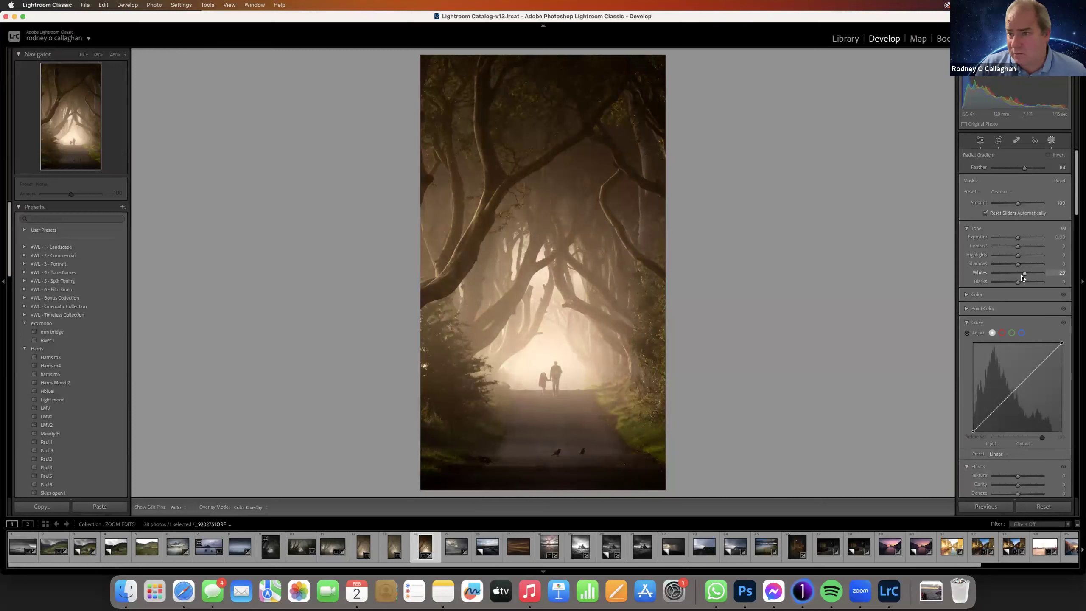
mouse_move(1019, 279)
left_mouse_down()
mouse_move(1028, 277)
mouse_move(1019, 282)
left_mouse_up()
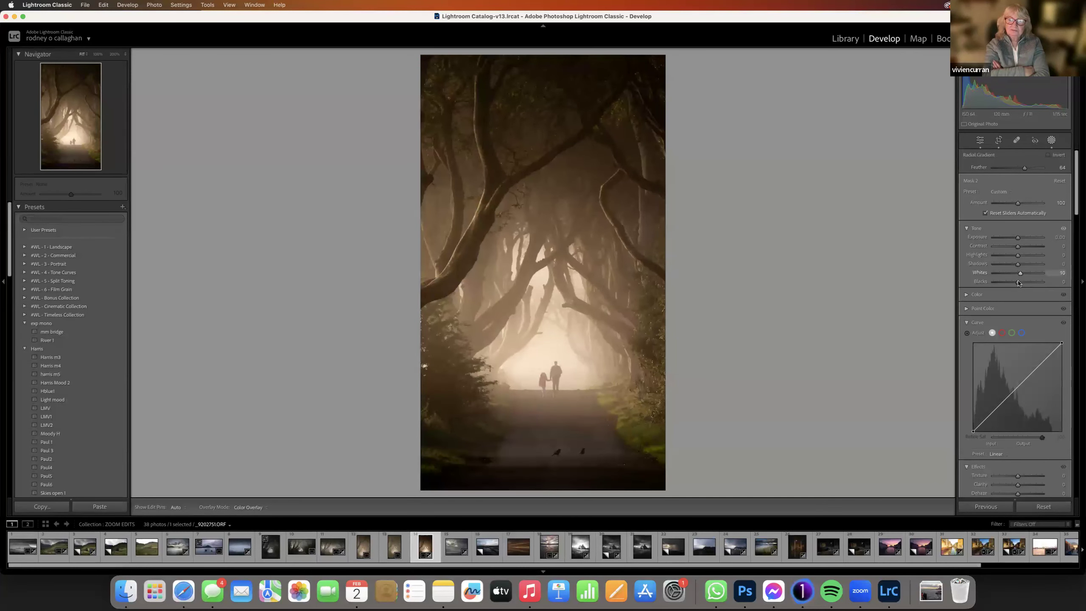
left_click_drag(1018, 283, 1019, 283)
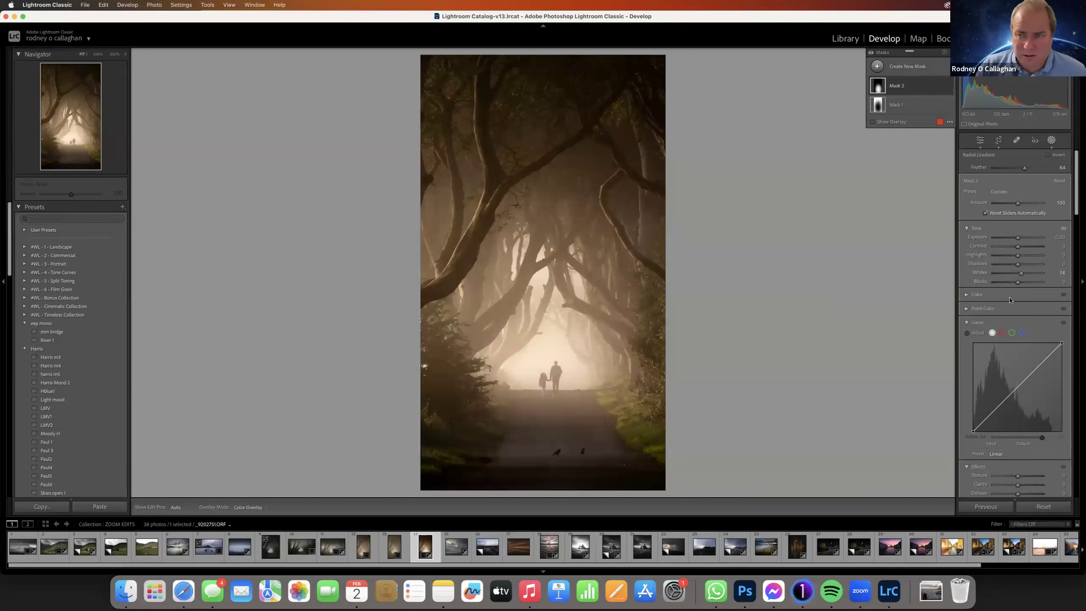
- Add a third radial gradient mask around the walking figures, invert it and set its exposure to -0.20
left_click(881, 66)
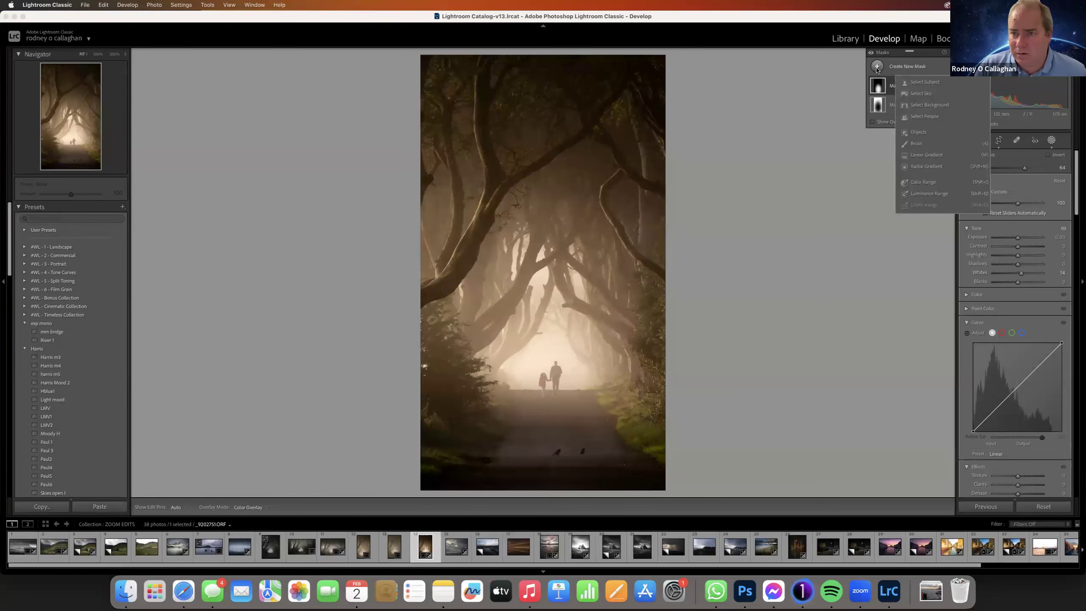
left_click(928, 166)
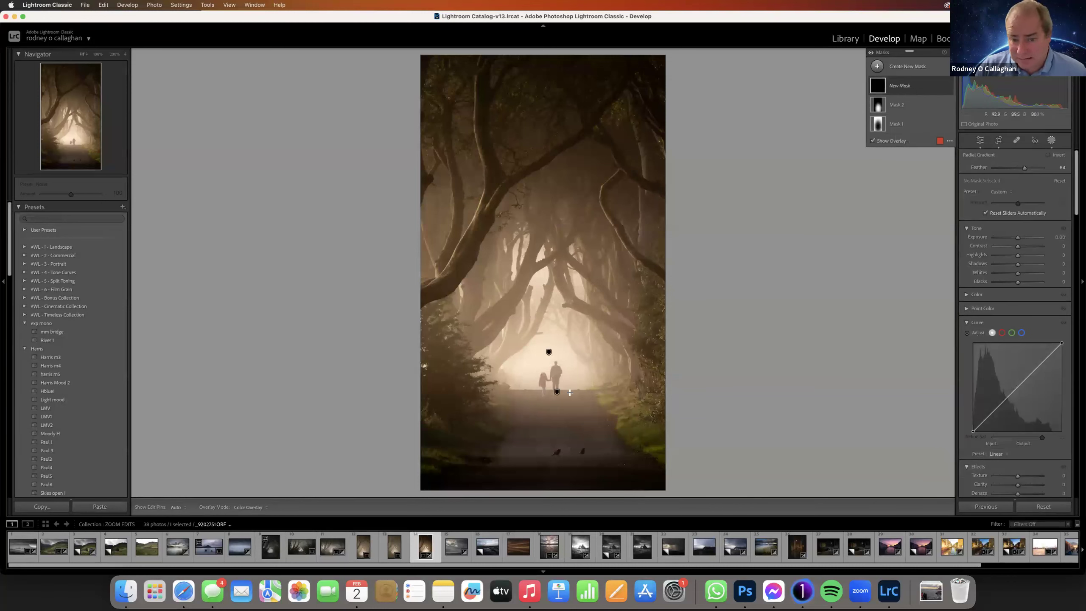
left_click_drag(569, 393, 601, 441)
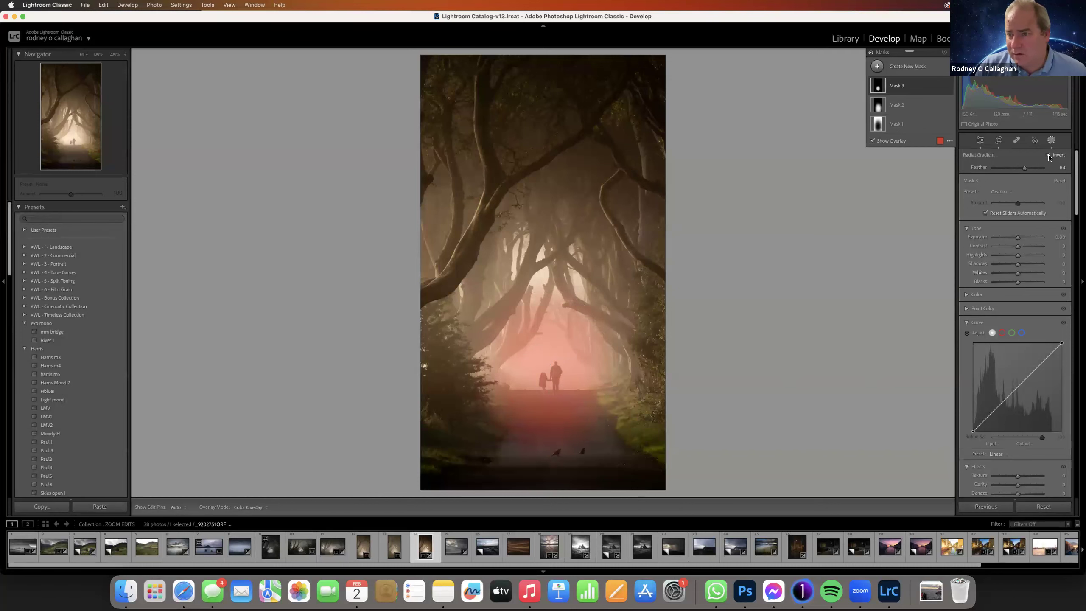
left_click(1050, 155)
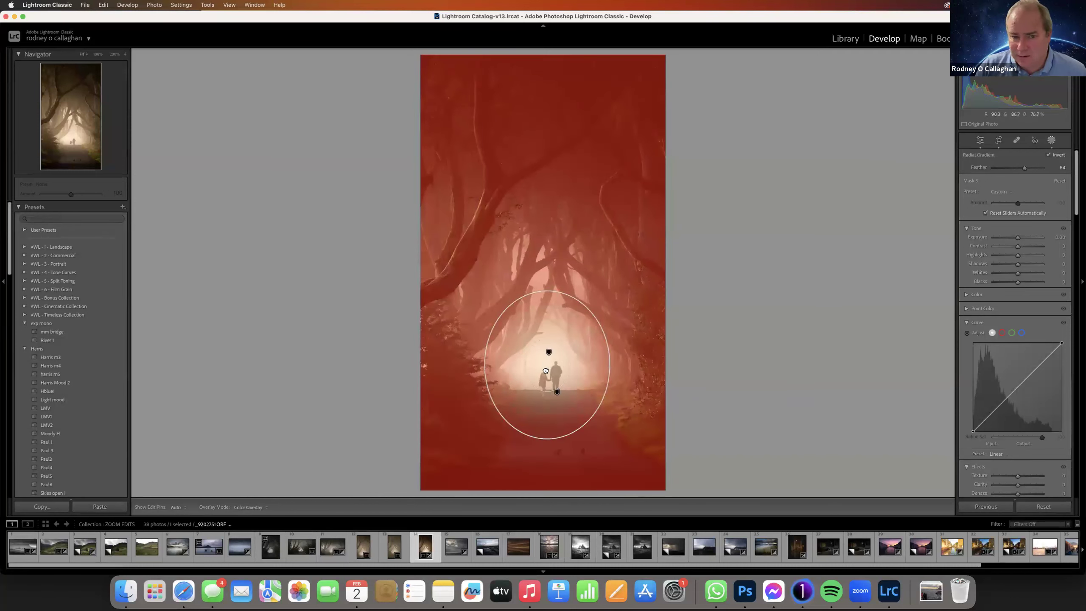
left_click_drag(1017, 243, 1017, 245)
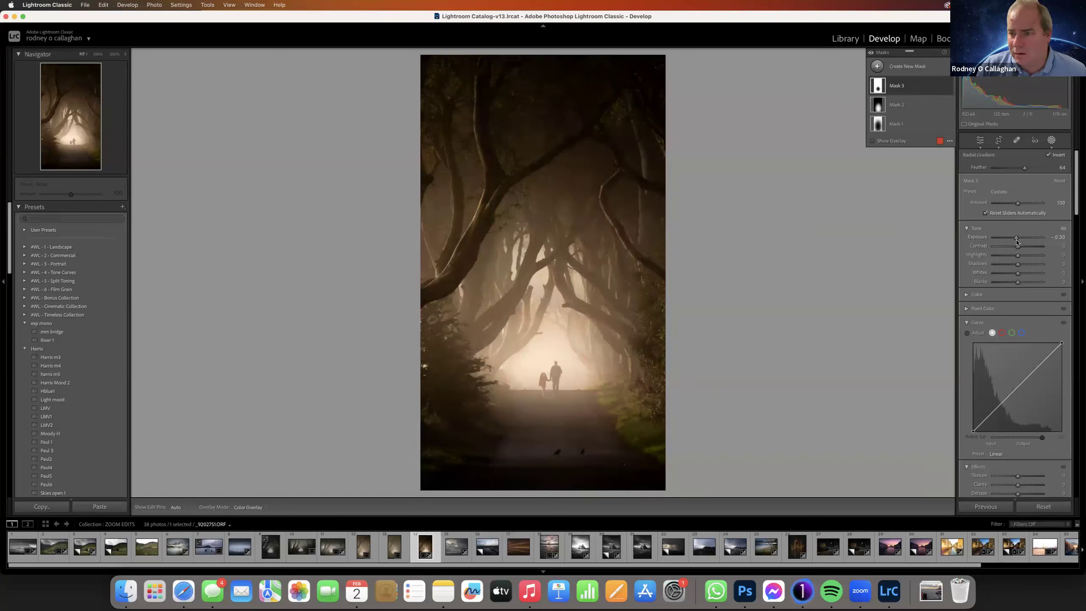
left_click(912, 91)
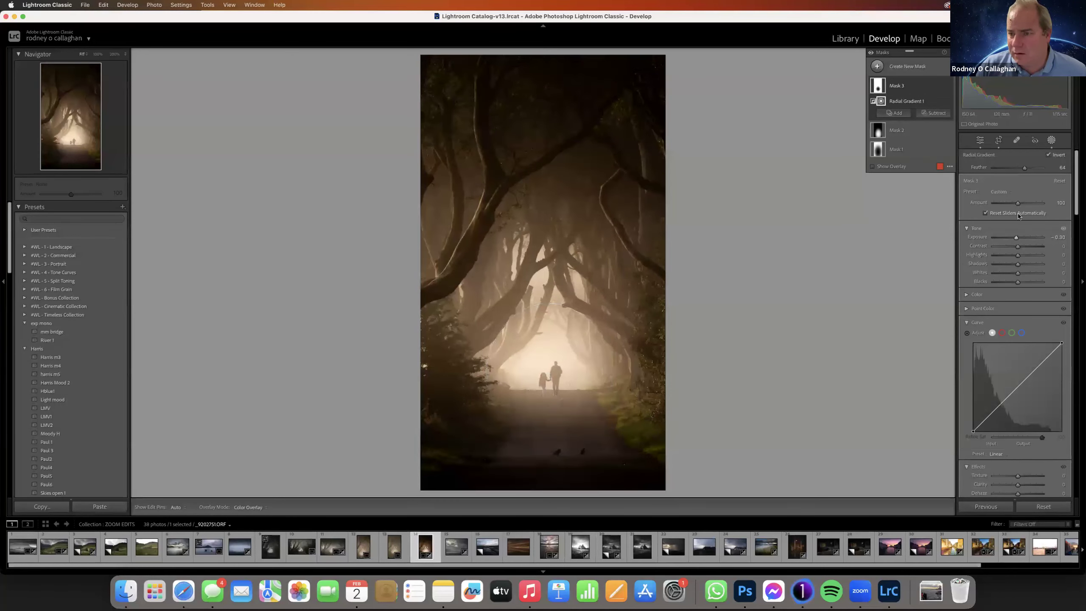
left_click_drag(1016, 239, 1017, 239)
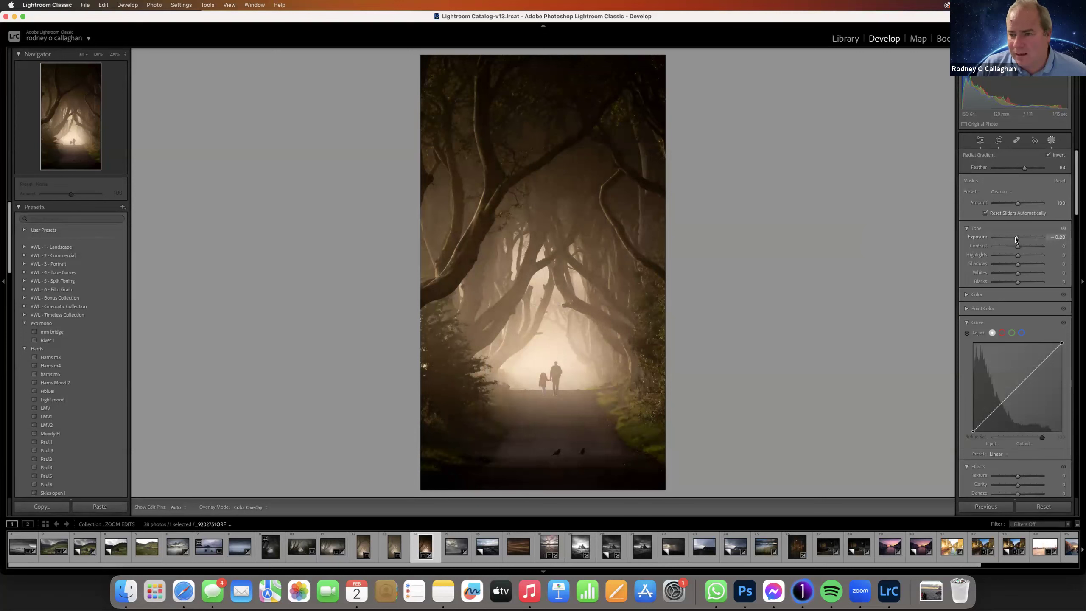
- Stretch the third radial gradient taller and wider around the figures and set its exposure to -0.18
key("o")
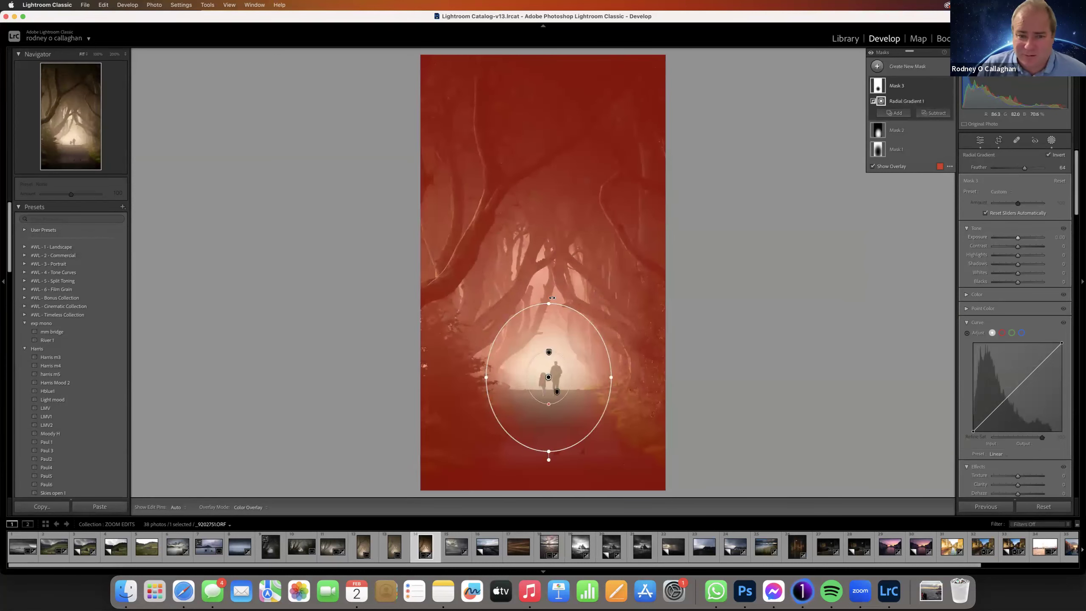
left_click_drag(548, 305, 549, 256)
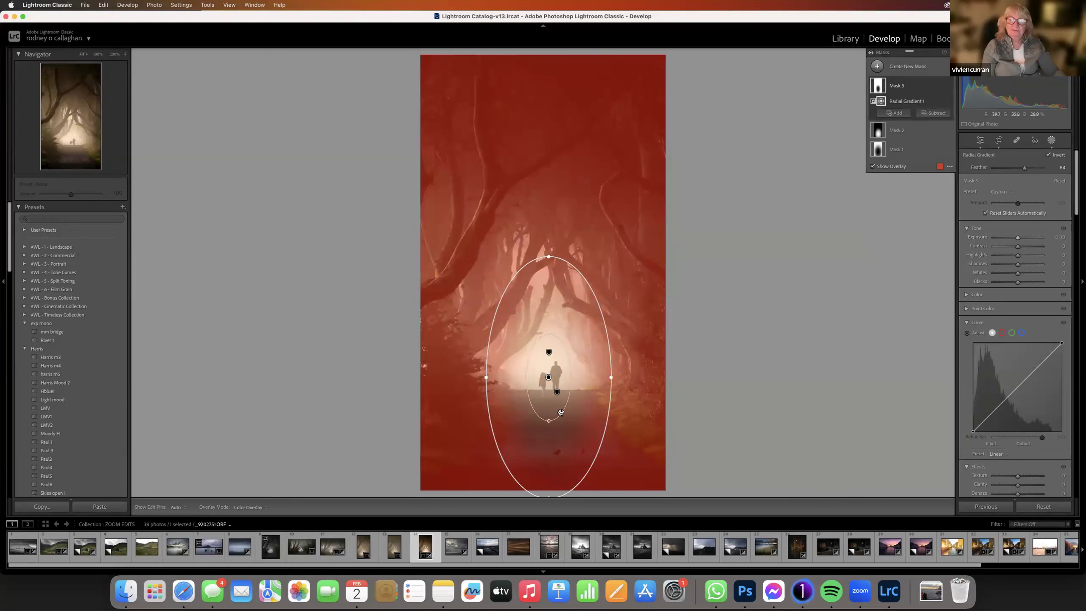
left_click_drag(612, 371, 654, 375)
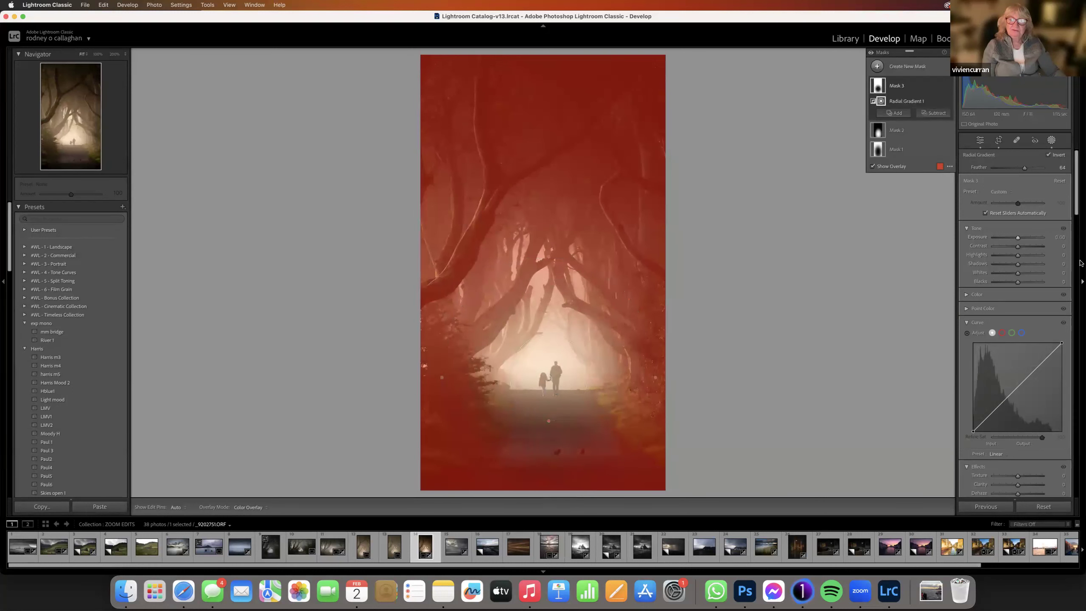
left_click_drag(1019, 238, 1018, 240)
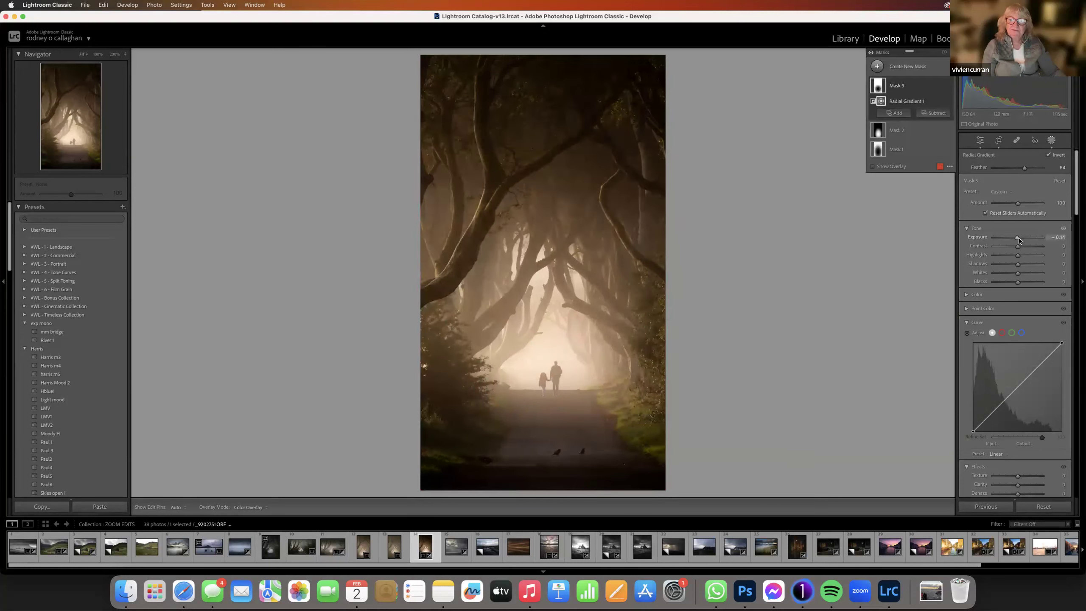
- Add a wide, flat radial gradient mask across the path just below the figures and set its Whites to 18
left_click(877, 65)
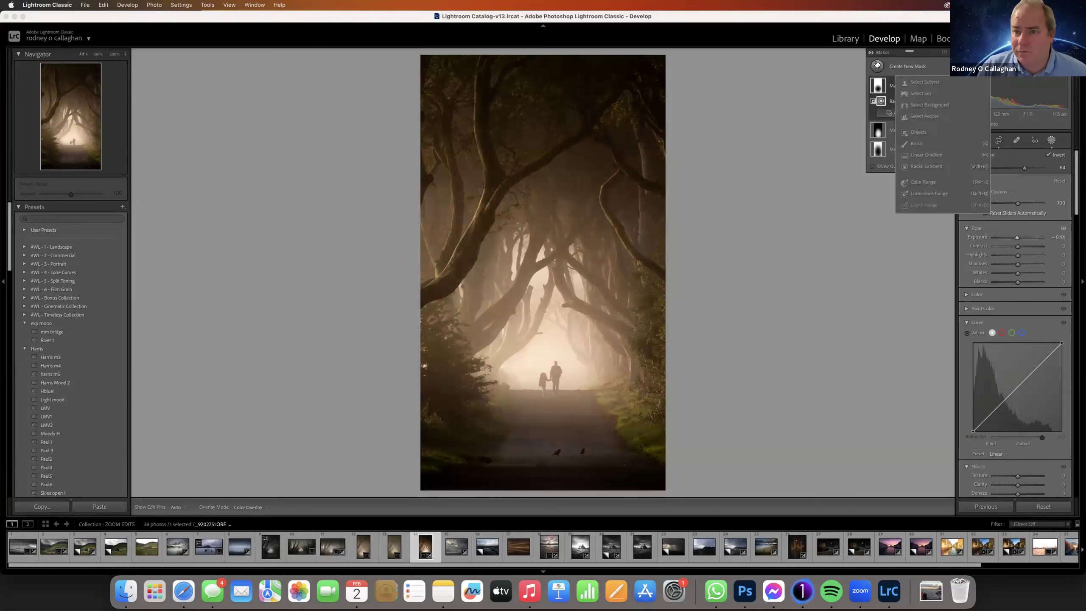
left_click(923, 166)
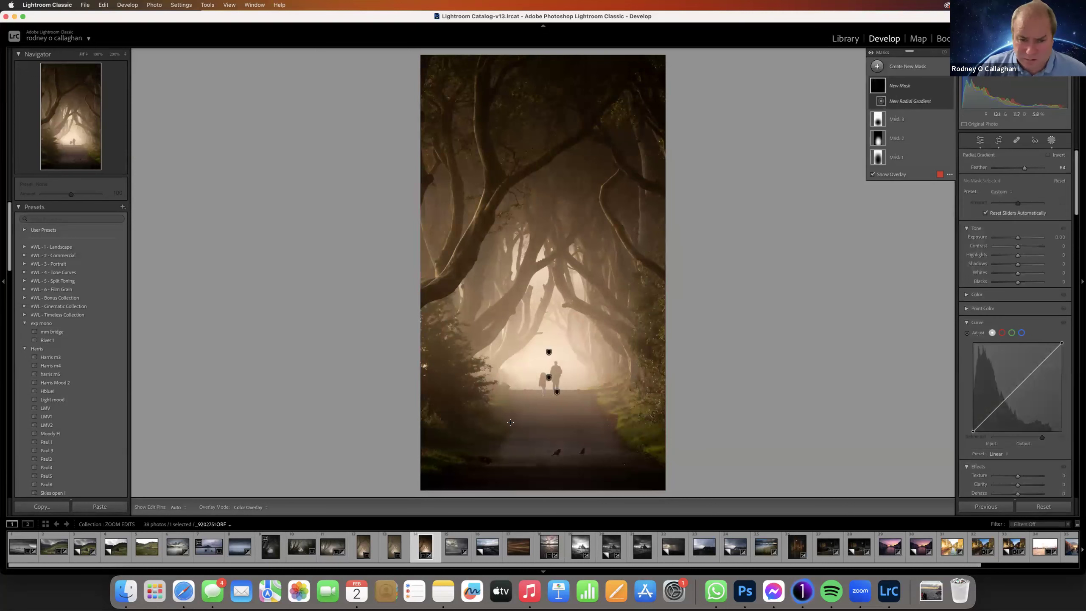
left_click_drag(529, 412, 661, 415)
left_click_drag(560, 421, 581, 417)
left_click_drag(550, 358, 549, 372)
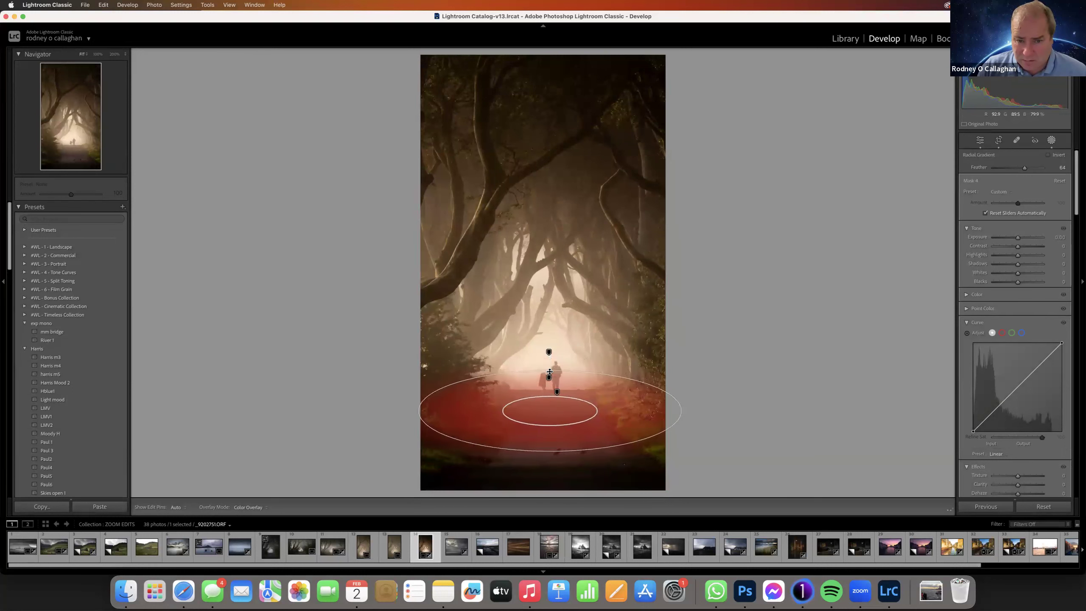
left_click(1018, 274)
left_click_drag(1018, 274, 1022, 274)
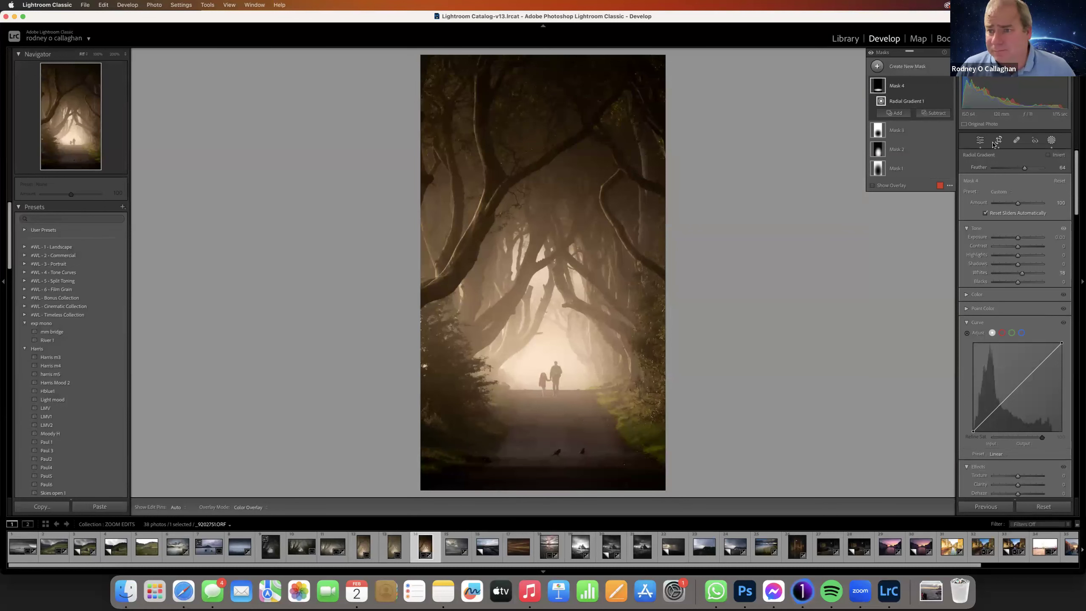
- Compare the tree-tunnel photo before and after, and open the brown hillside lake photo DSCF8293.RAF in single-image view
left_click(980, 140)
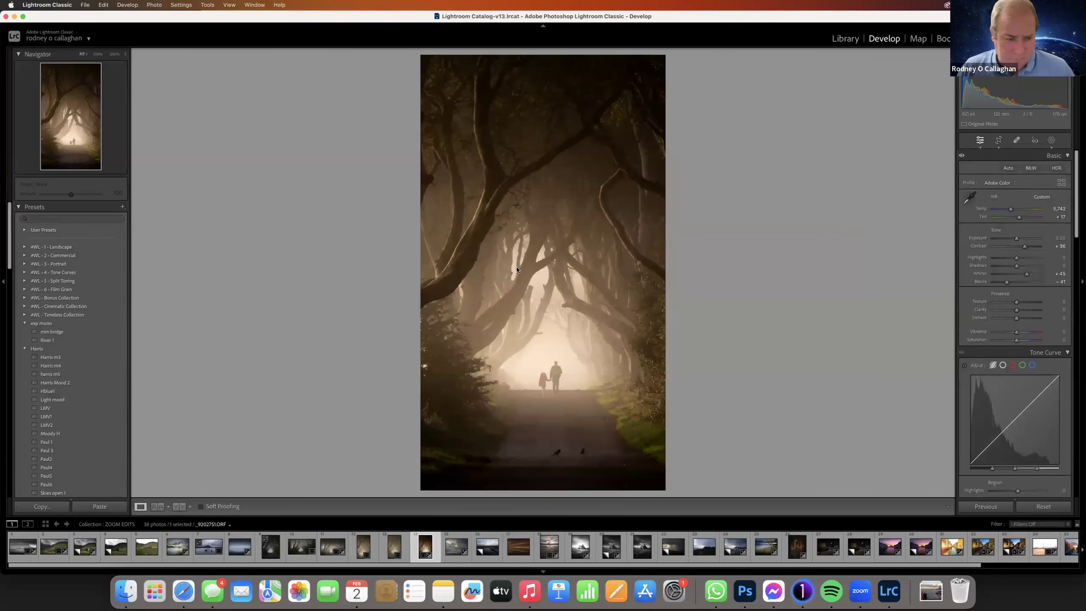
left_click(178, 506)
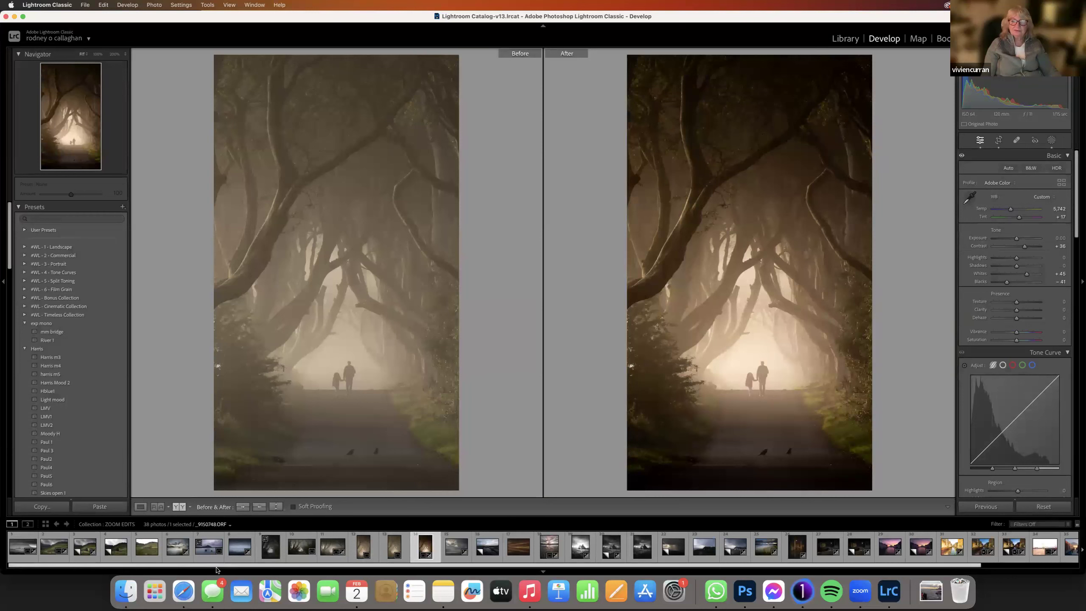
left_click_drag(206, 567, 303, 567)
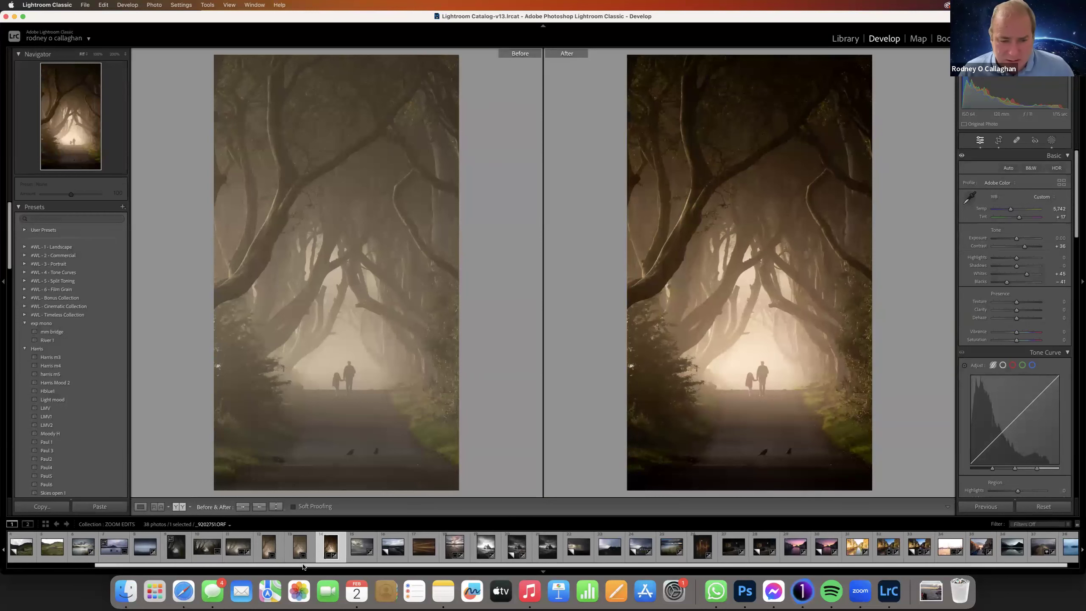
left_click(423, 551)
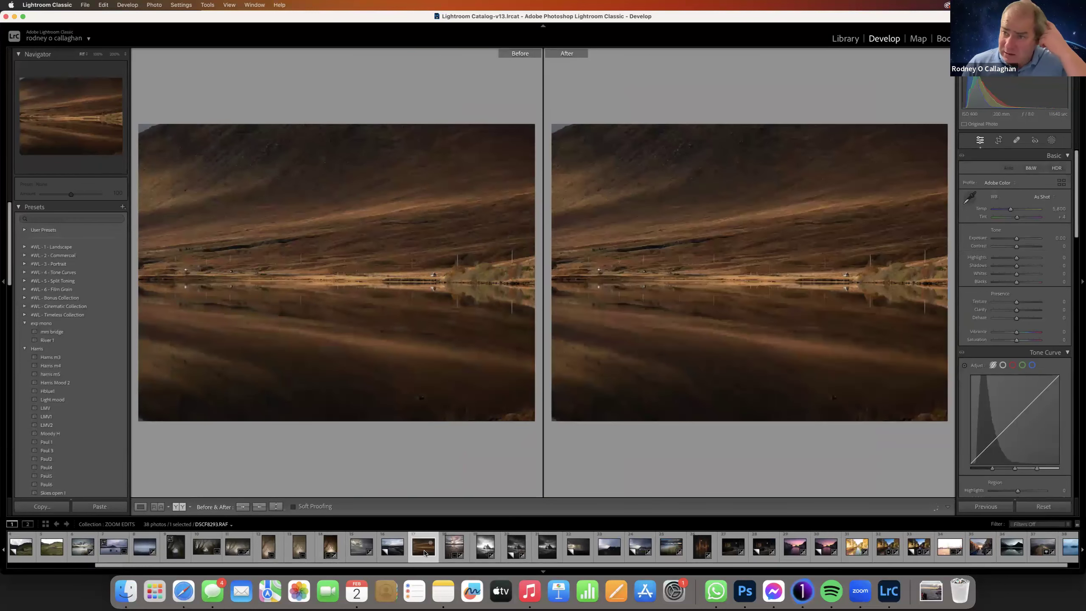
left_click(139, 509)
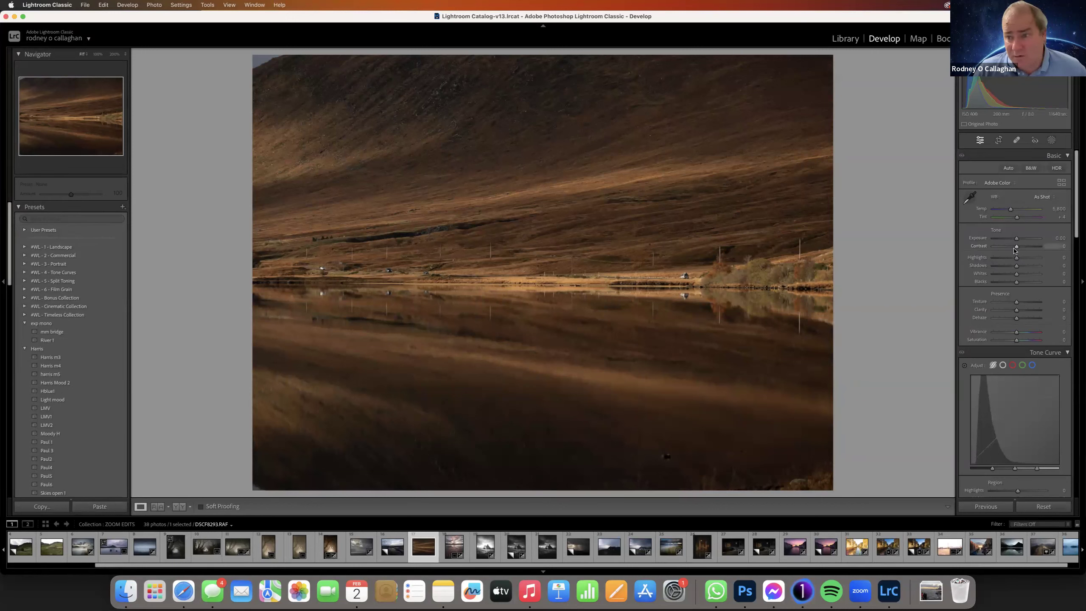
- Try a contrast change on the hillside lake photo, and apply Auto white balance with the temperature warmed to 6,398
left_click_drag(1016, 247, 1022, 247)
left_click_drag(1032, 253, 1015, 249)
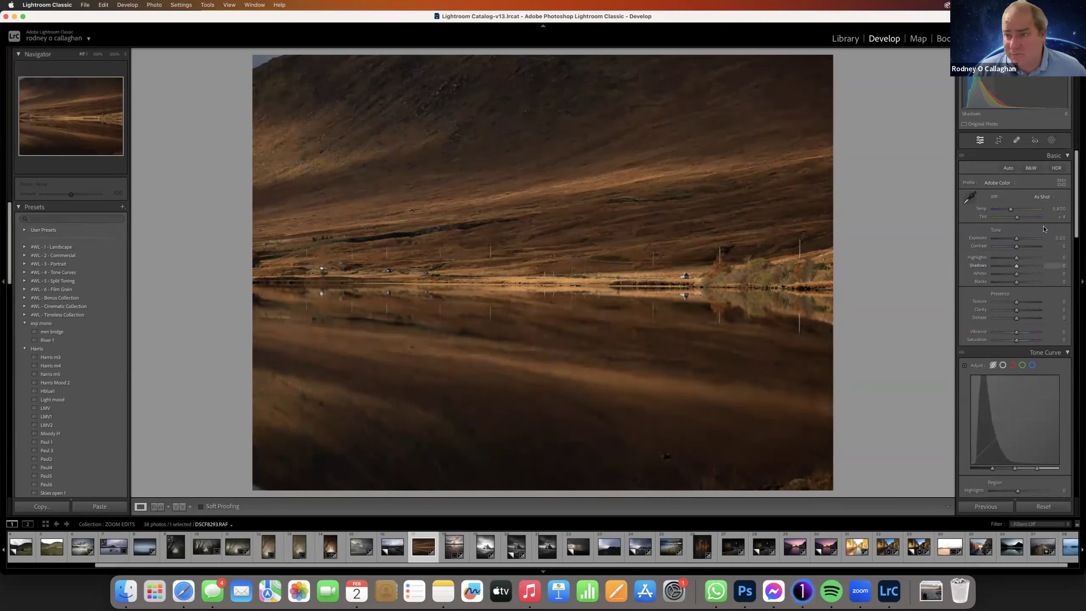
left_click(1043, 198)
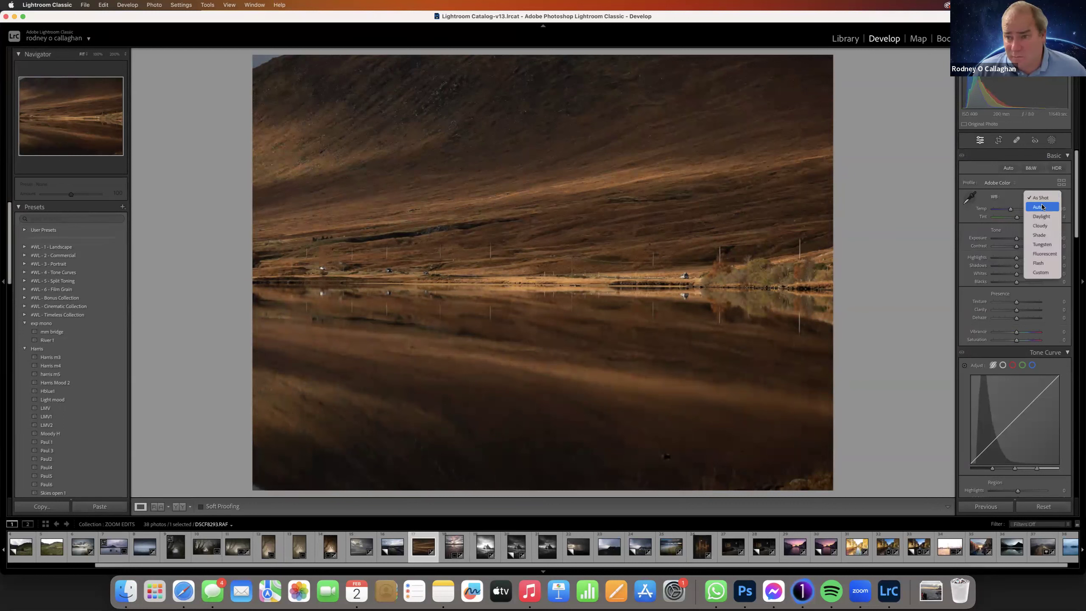
left_click(1041, 207)
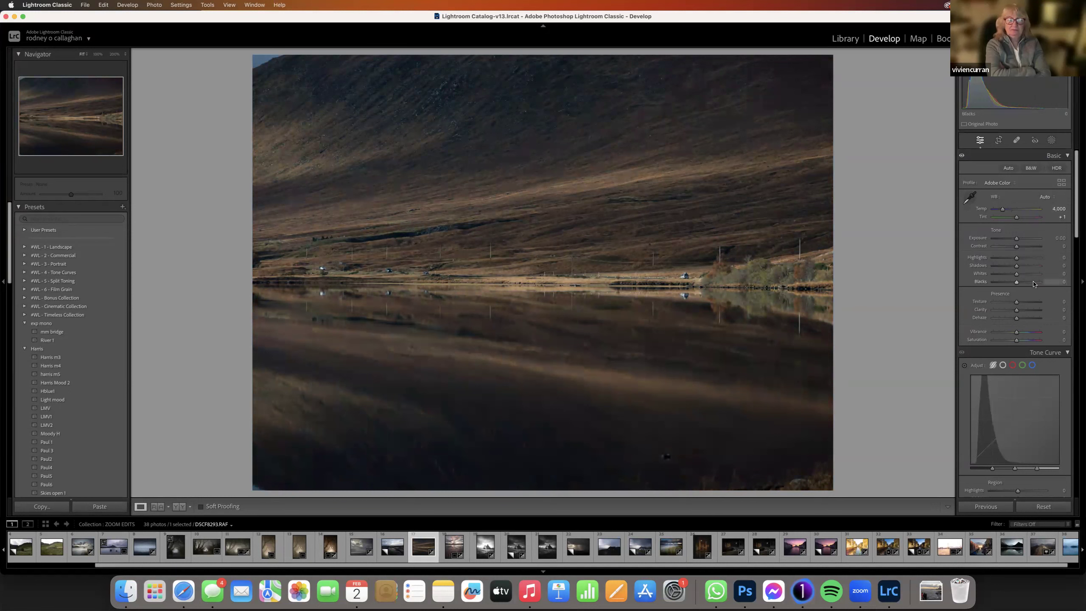
left_click_drag(1006, 211, 1015, 213)
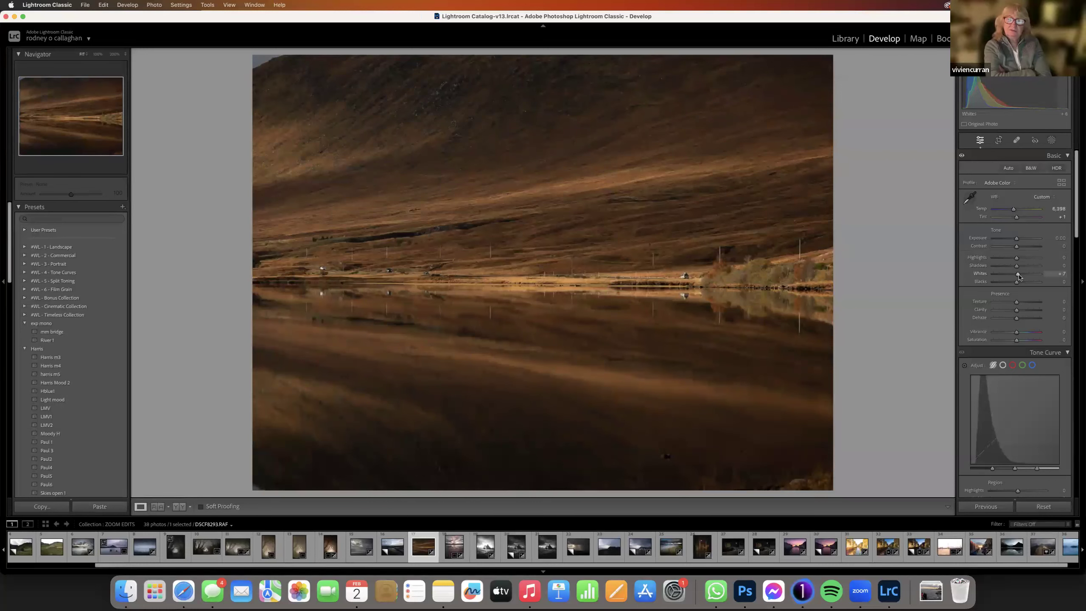
- Set the hillside lake photo's Whites to +49 and lift its Blacks slightly
left_click_drag(1023, 276, 1025, 277)
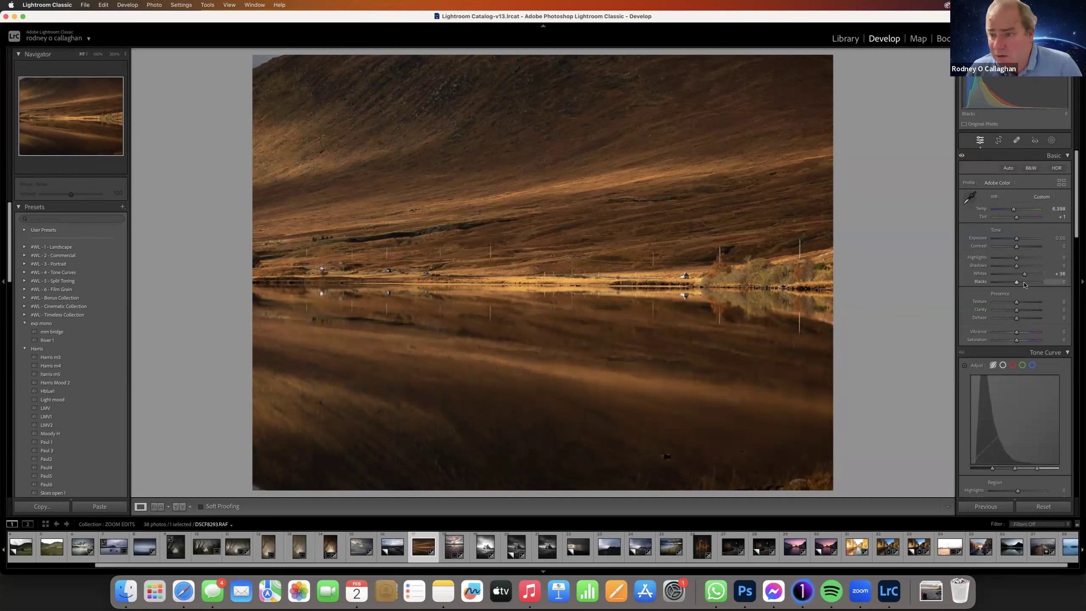
left_click_drag(1022, 277, 1029, 276)
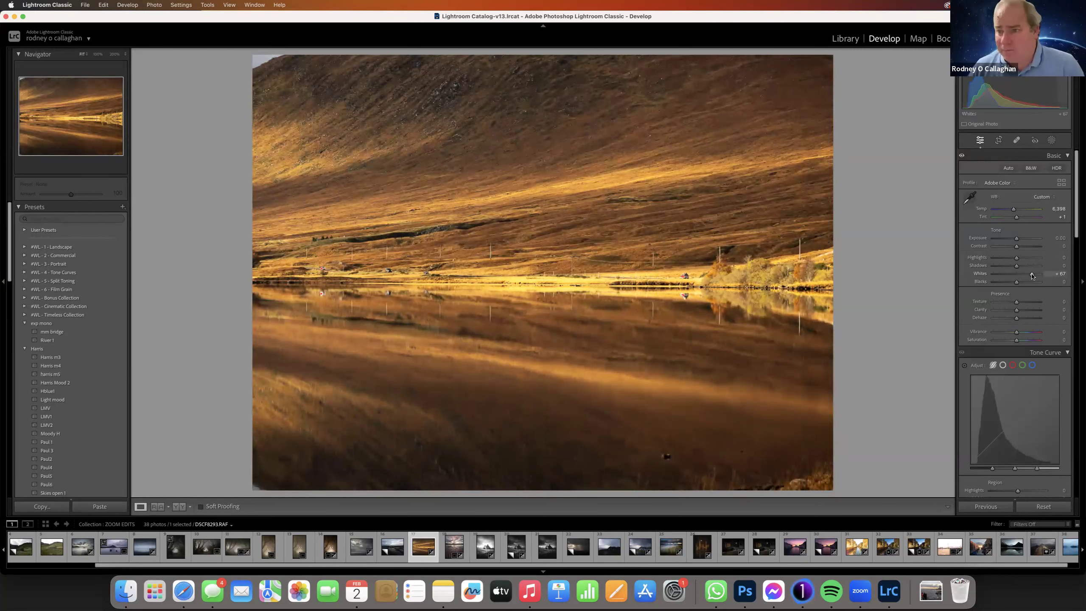
left_click_drag(1031, 276, 1028, 277)
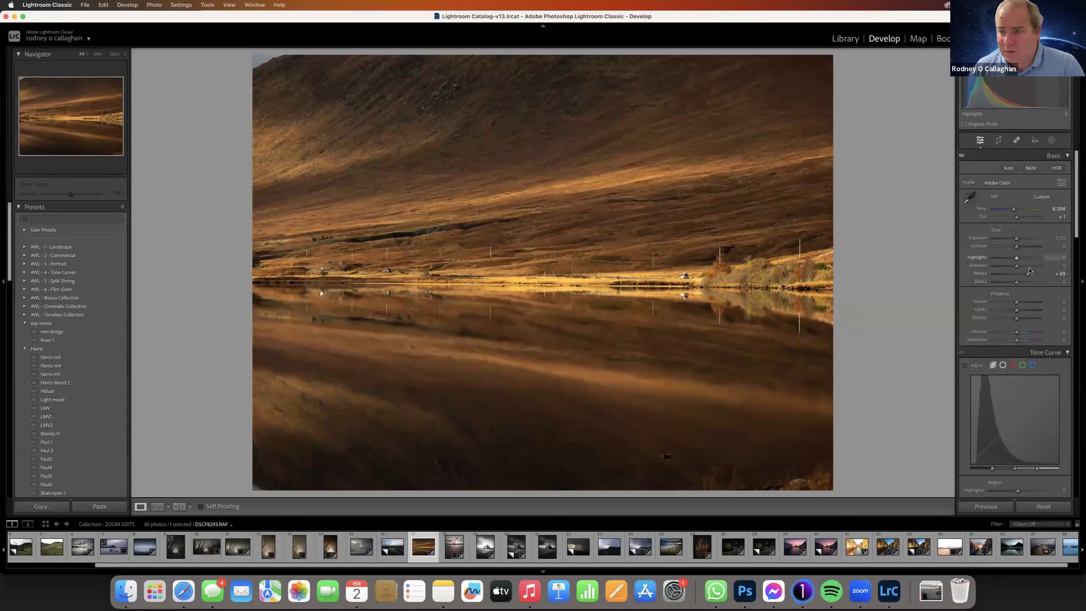
left_click_drag(1018, 285, 1017, 288)
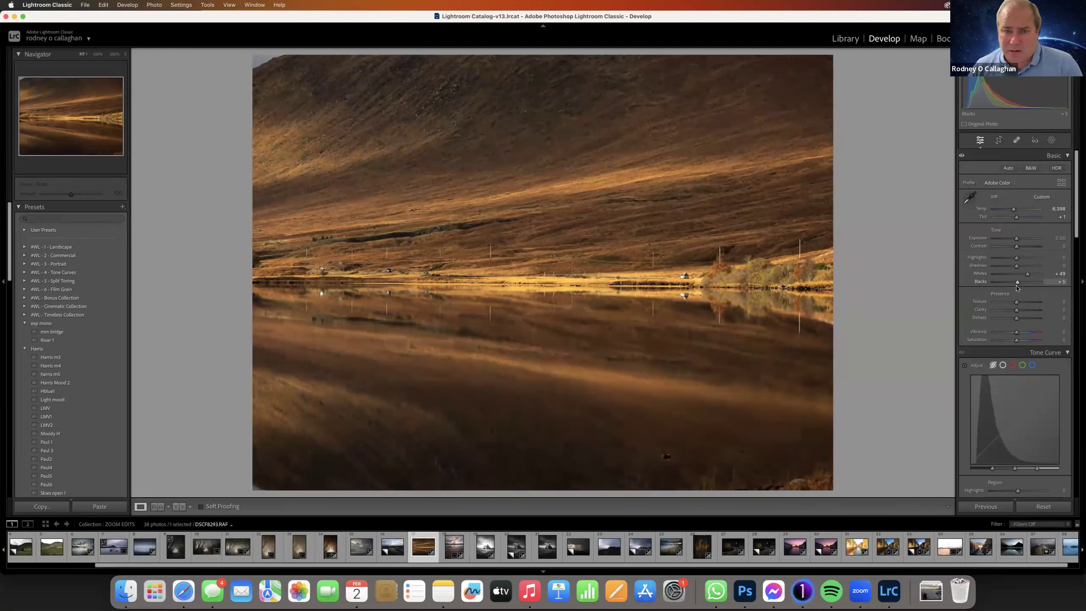
- Add a linear gradient mask over the lake from the bottom up to the shoreline and set its Whites to 77
left_click(1051, 140)
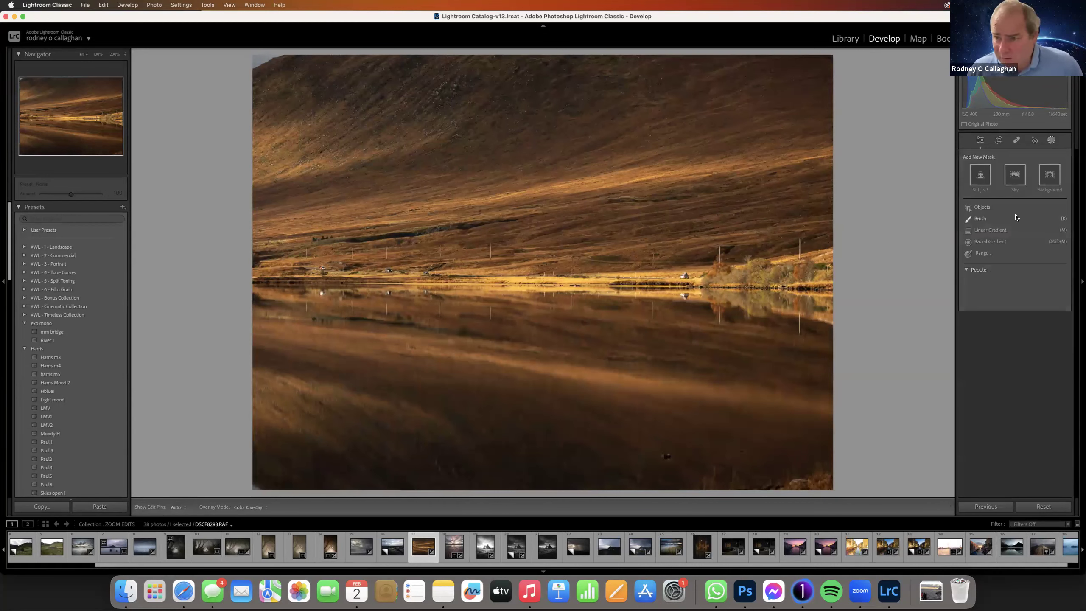
left_click(990, 230)
left_click_drag(535, 346, 537, 283)
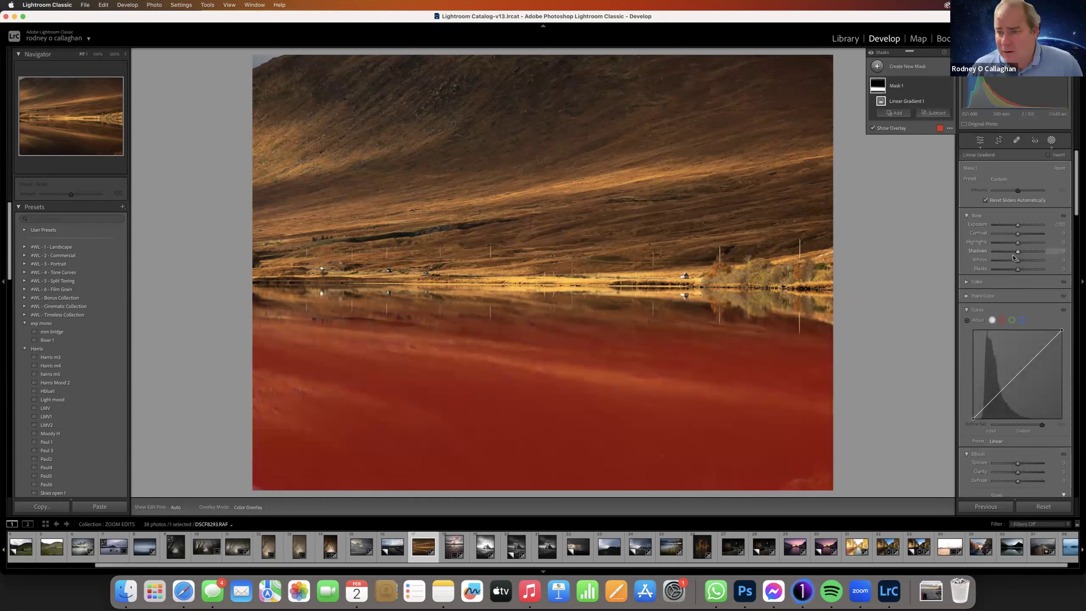
mouse_move(1017, 260)
left_mouse_down()
mouse_move(1046, 268)
mouse_move(1036, 270)
left_mouse_up()
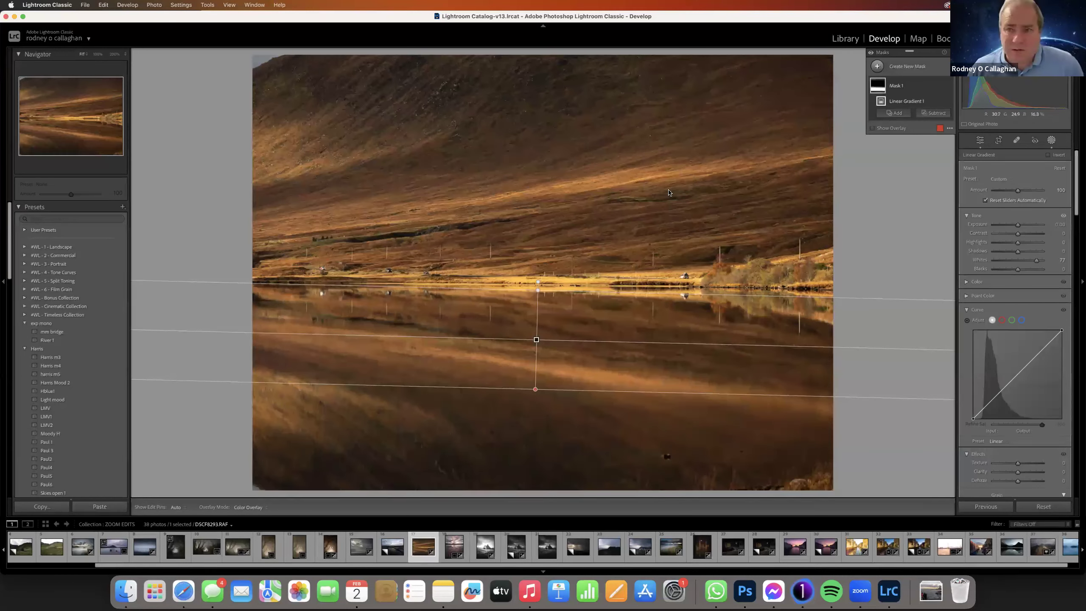
- Add a second linear gradient mask down over the hillside, shift it slightly lower and set its Whites to 13
left_click(875, 67)
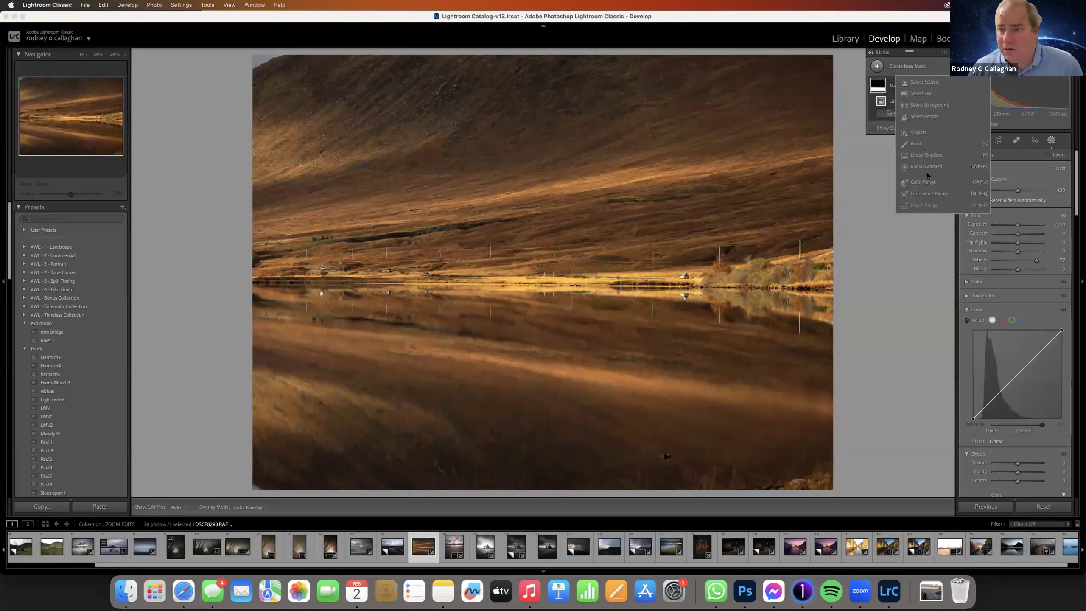
left_click(922, 153)
left_click_drag(574, 141, 573, 233)
left_click_drag(572, 186, 572, 211)
left_click_drag(1018, 264, 1021, 272)
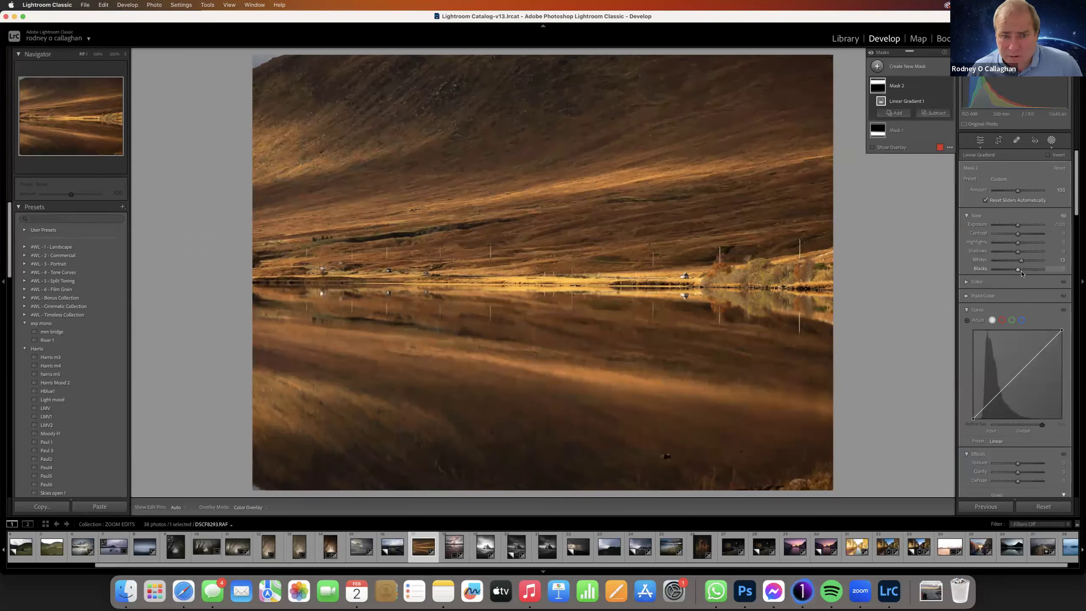
left_click(878, 67)
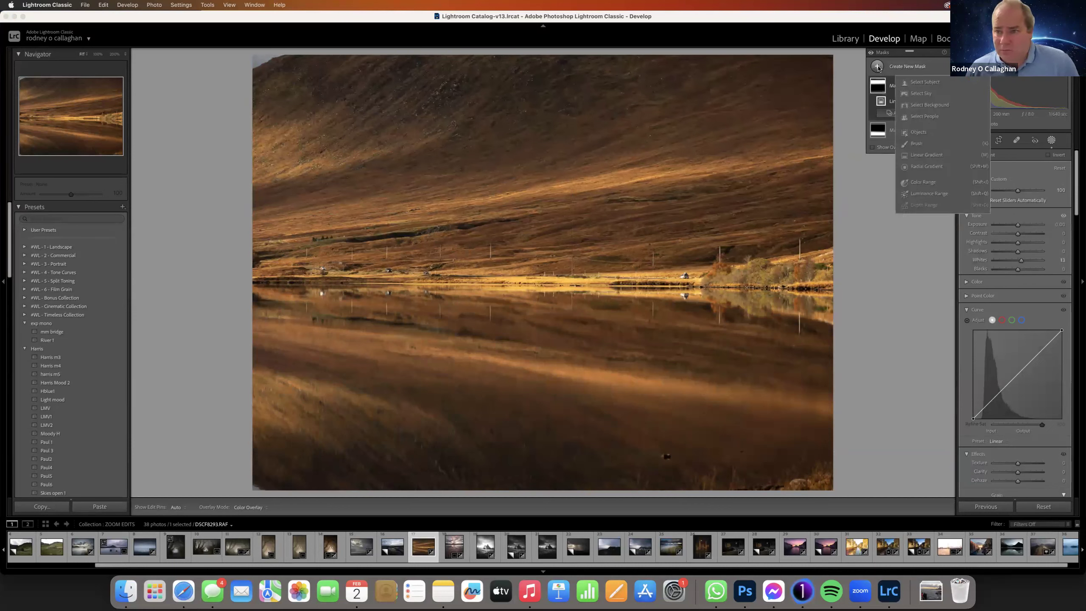
left_click(928, 165)
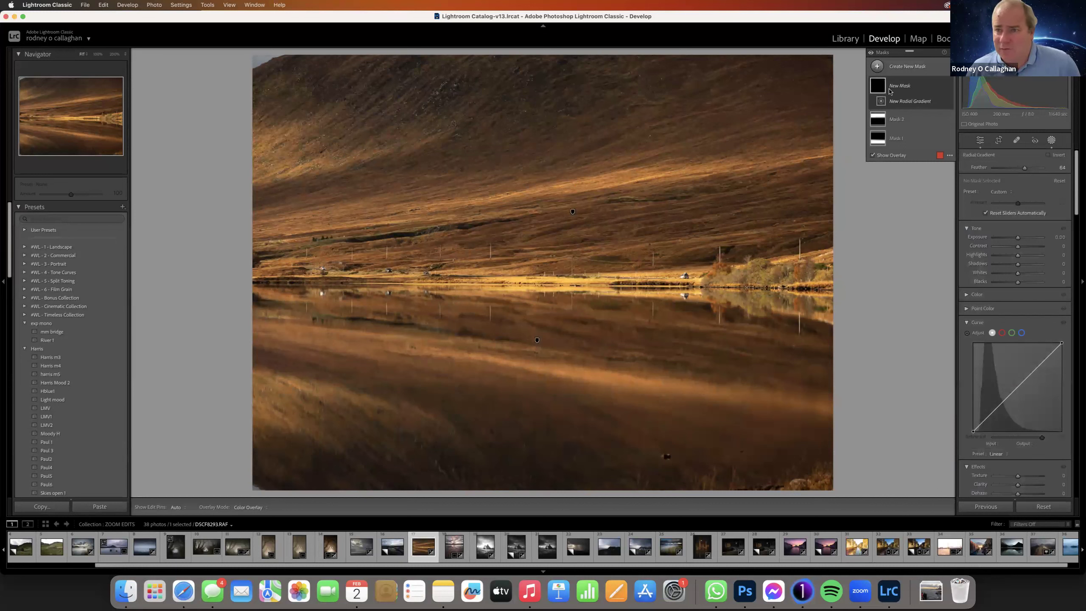
left_click(1051, 141)
left_click(1050, 142)
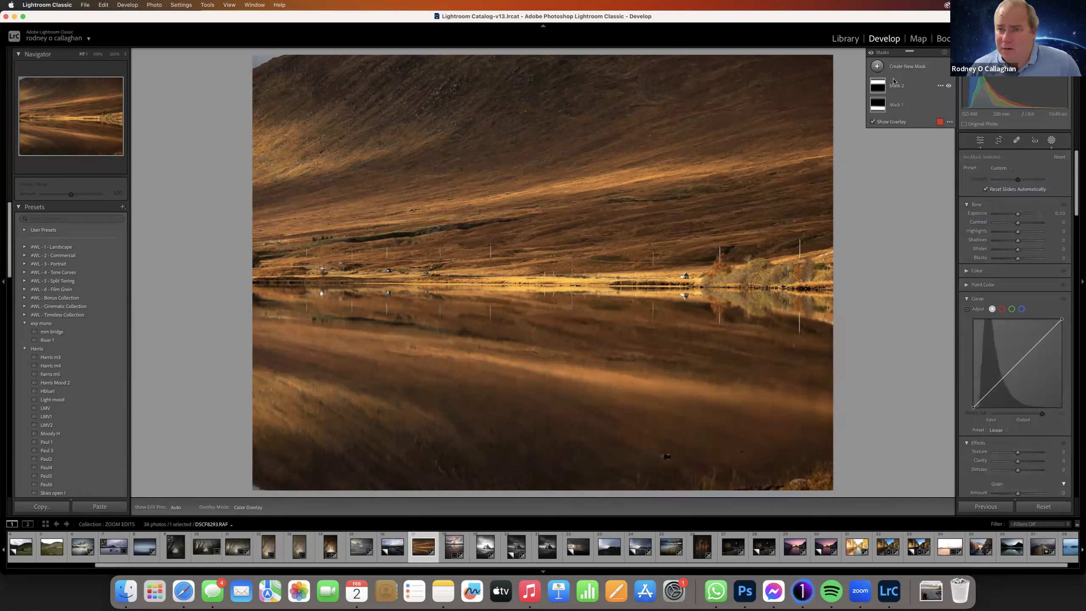
- Add a wide radial gradient mask centred on the hillside lake photo's shoreline, and invert it to affect the surroundings
left_click(875, 66)
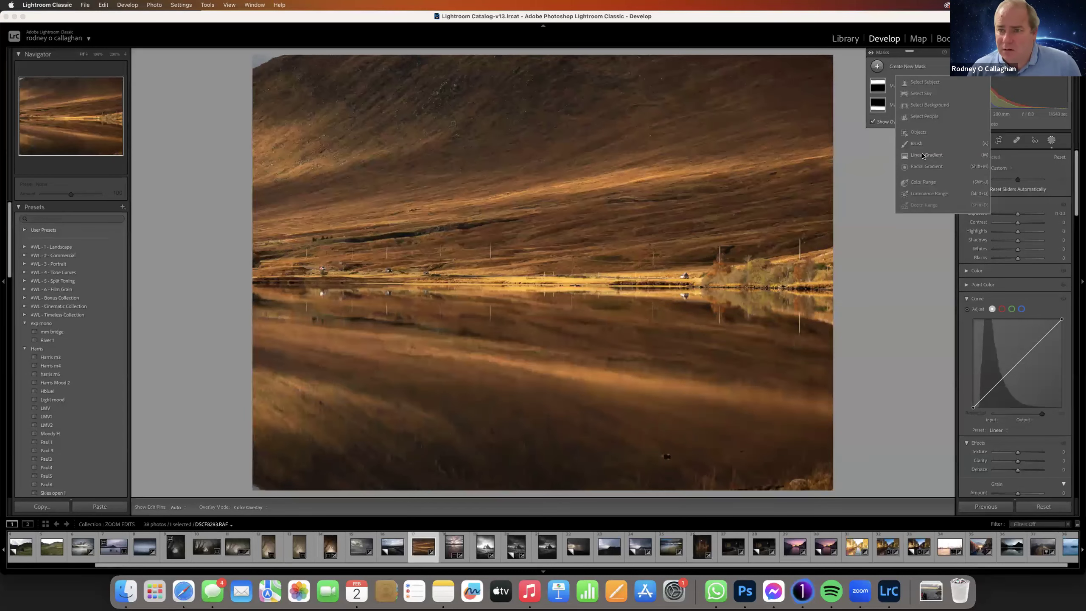
left_click(925, 166)
left_click_drag(537, 239, 674, 276)
left_click_drag(604, 238, 623, 264)
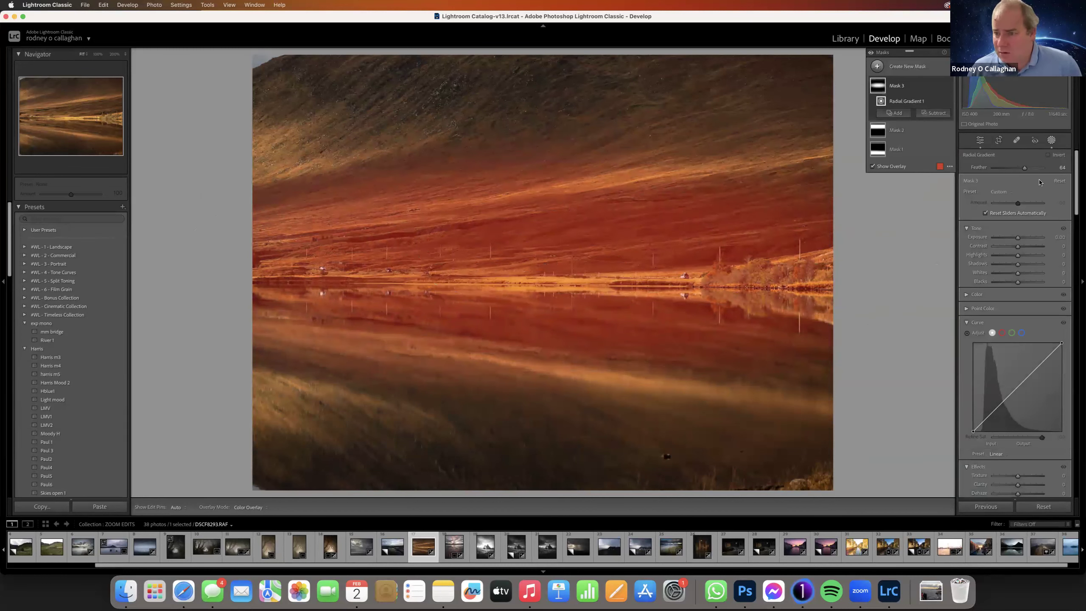
left_click(1048, 155)
- Lower the inverted mask's Exposure to about −0.6, and widen its ellipse while shifting it slightly left along the shoreline
left_click_drag(1018, 238, 1017, 242)
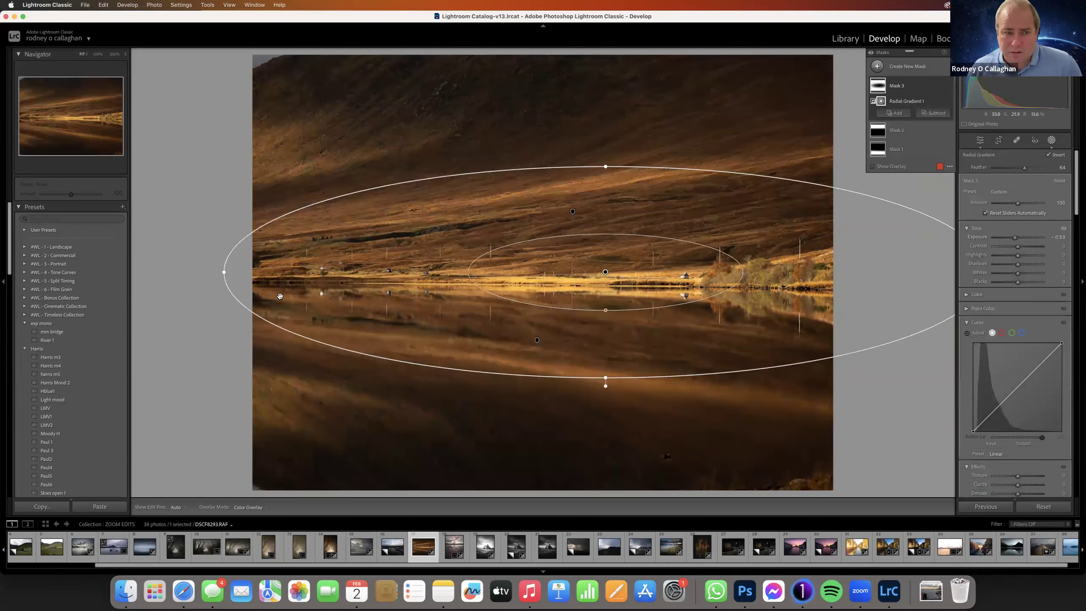
left_click_drag(187, 266, 99, 252)
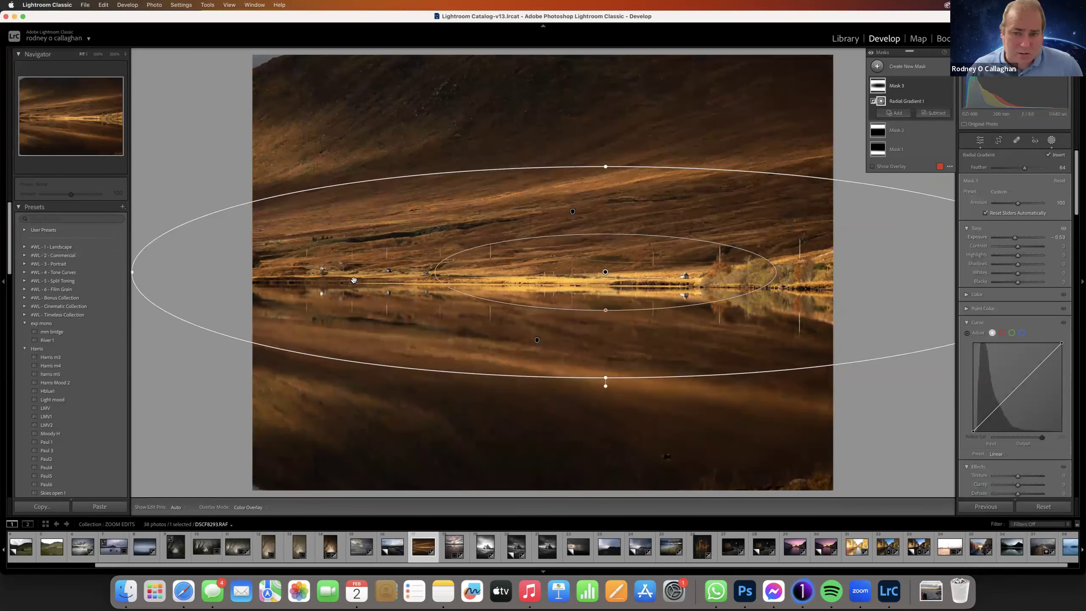
left_click_drag(492, 287, 448, 291)
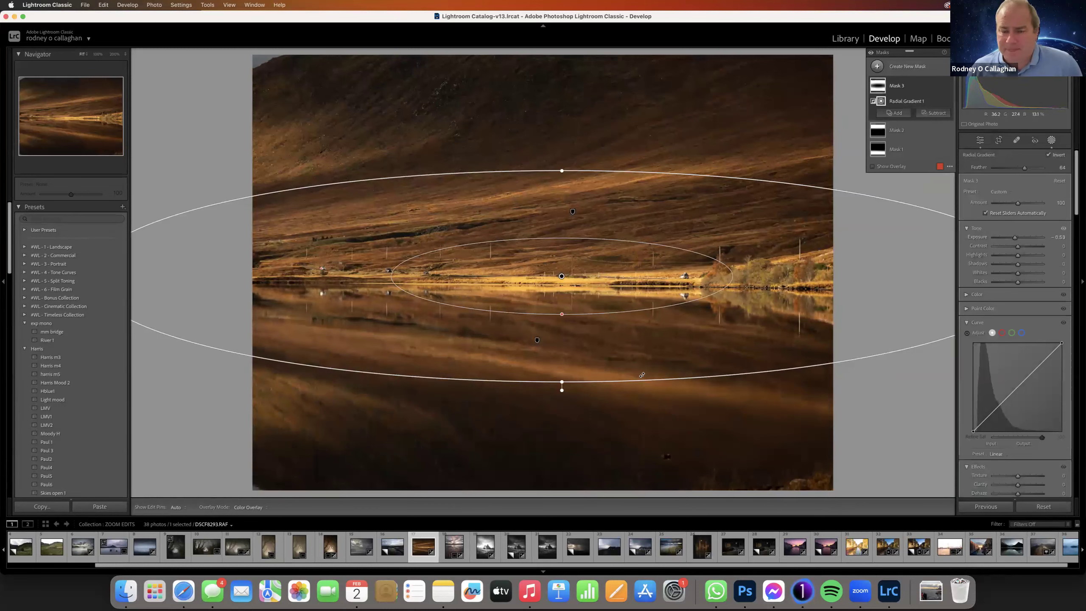
- Raise the tone curve's Darks slightly and set its Highlights to +24, and compare the photo before and after side by side
left_click(978, 143)
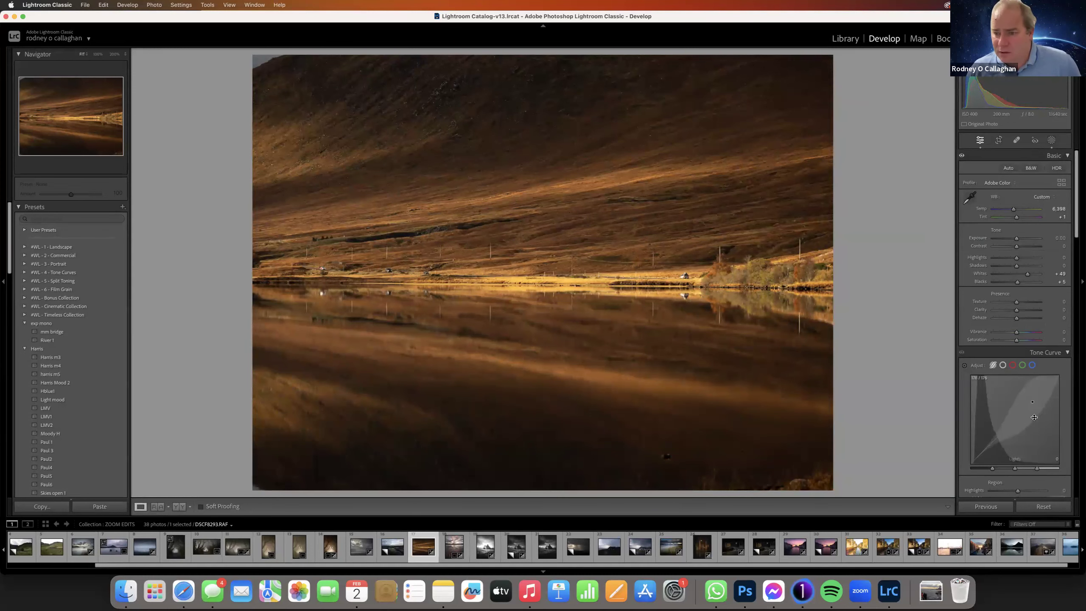
scroll(1020, 329, "down", 5)
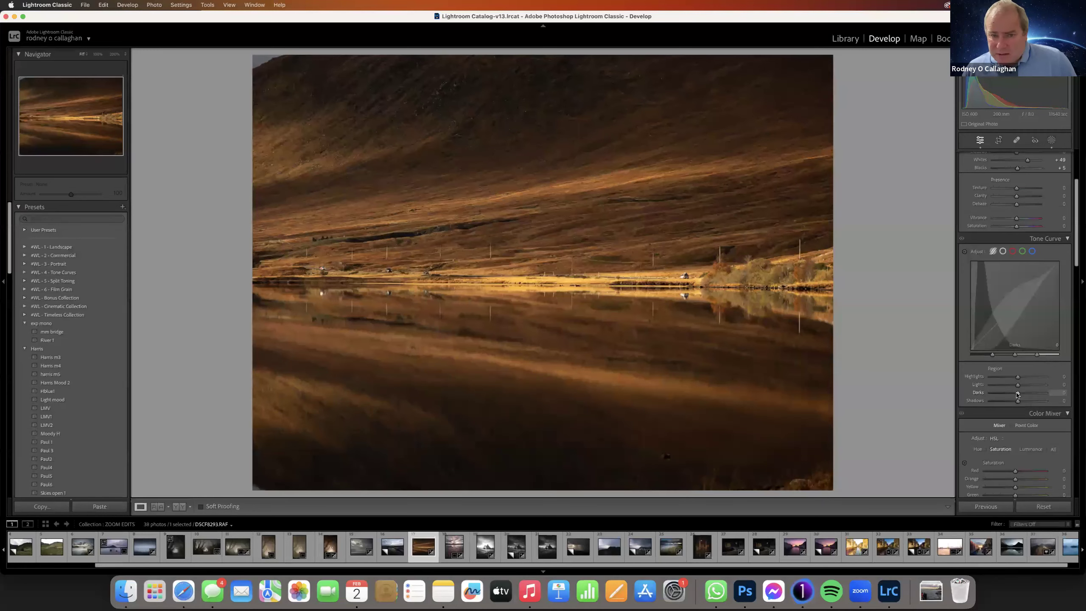
left_click_drag(1018, 394, 1020, 393)
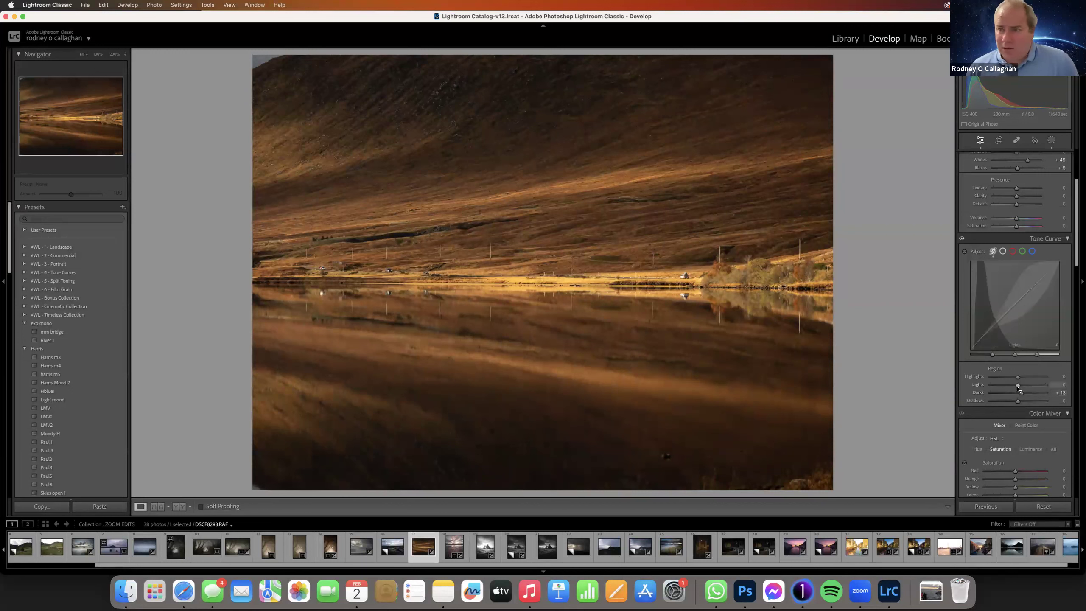
left_click_drag(1020, 379, 1025, 379)
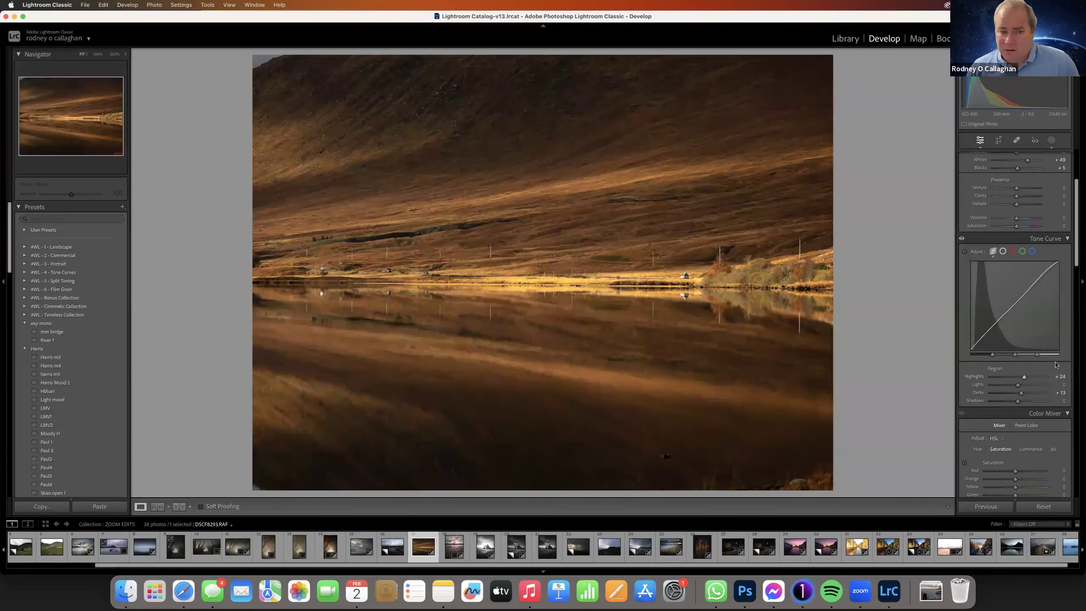
left_click(177, 508)
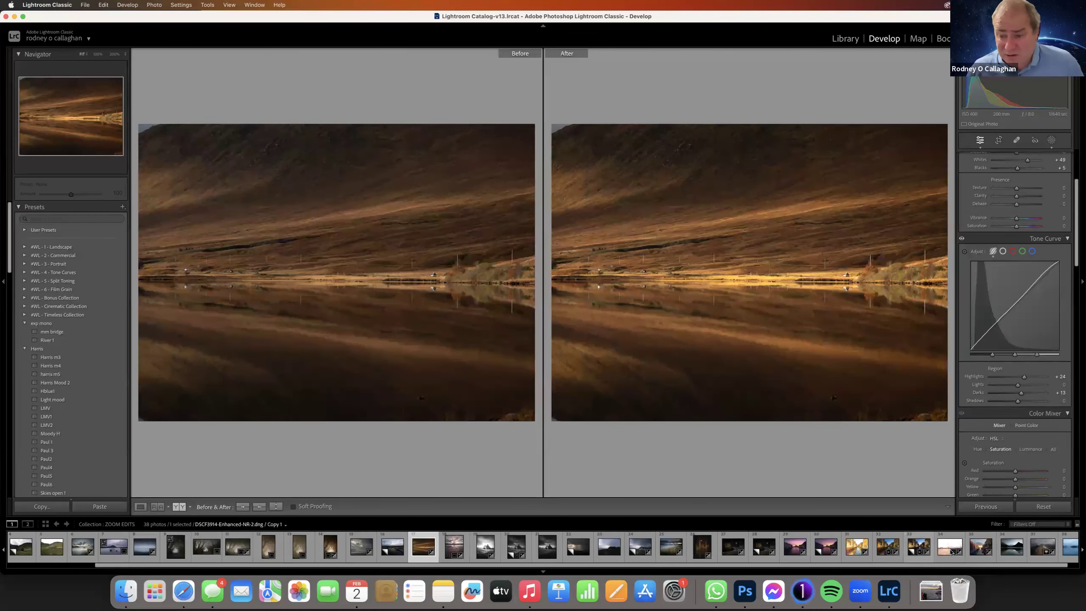
- Open the night photo of the canal bridge and lamp post, lower its tone curve Darks and raise its Exposure to +1.35
left_click(763, 555)
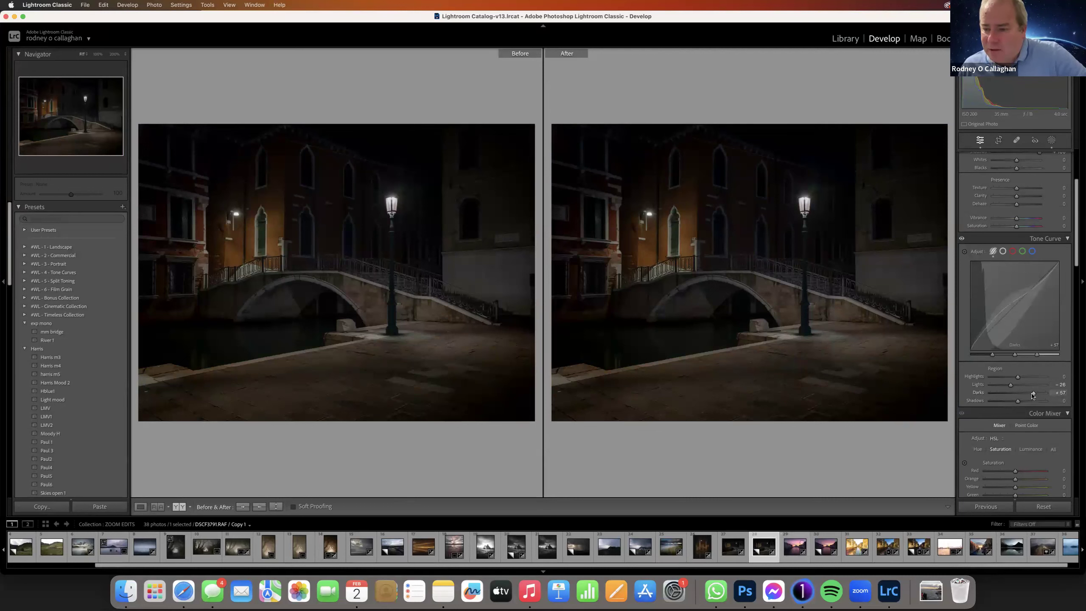
mouse_move(1033, 394)
left_mouse_down()
mouse_move(1007, 399)
mouse_move(1037, 399)
mouse_move(1007, 399)
mouse_move(1037, 400)
mouse_move(1019, 404)
left_mouse_up()
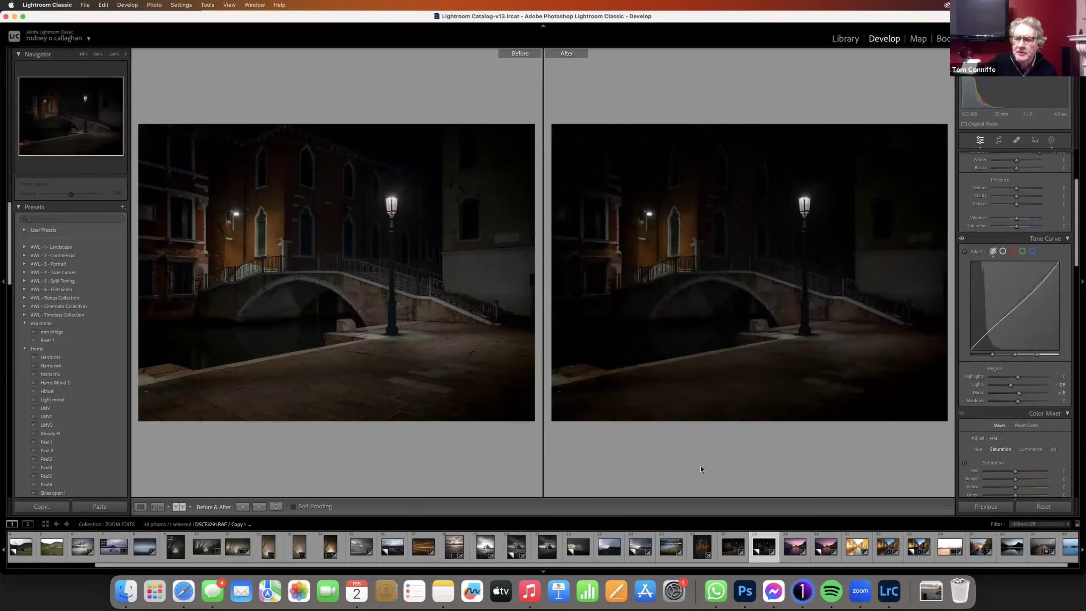
left_click(141, 506)
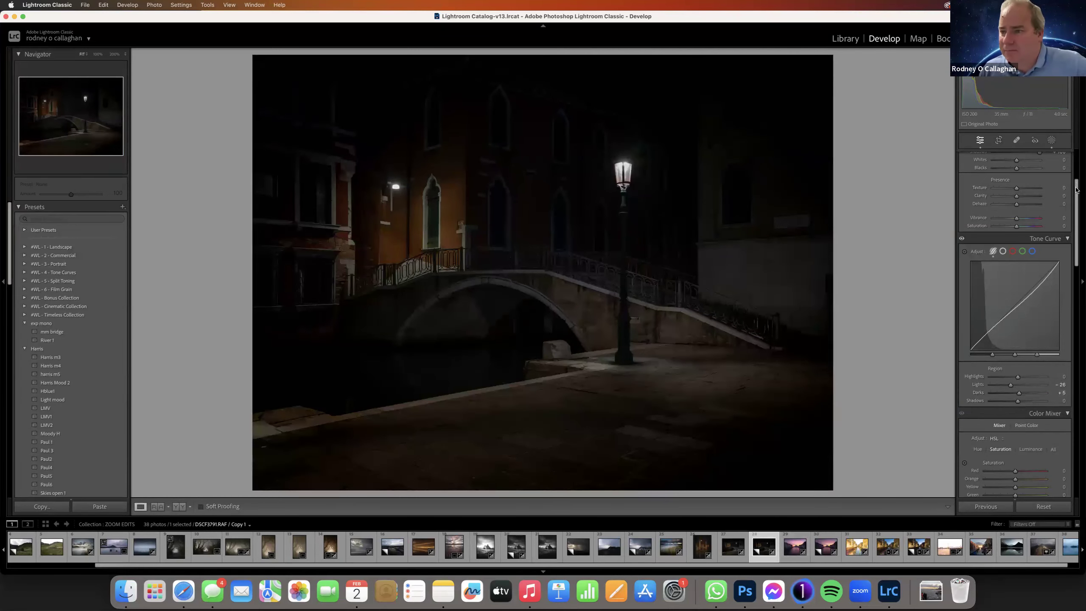
left_click_drag(1077, 193, 1076, 157)
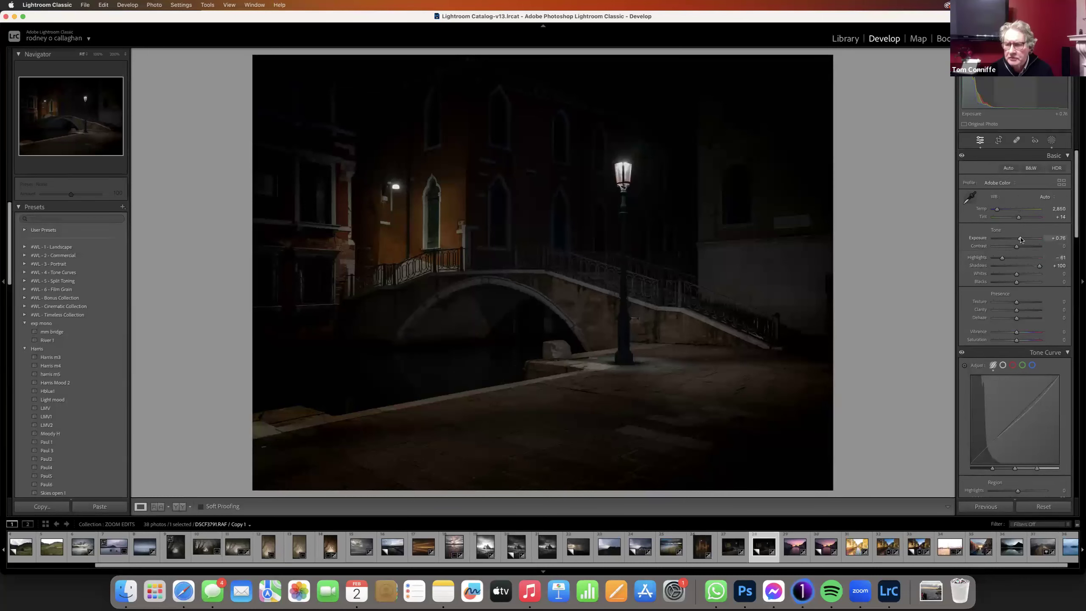
left_click_drag(1022, 241, 1022, 242)
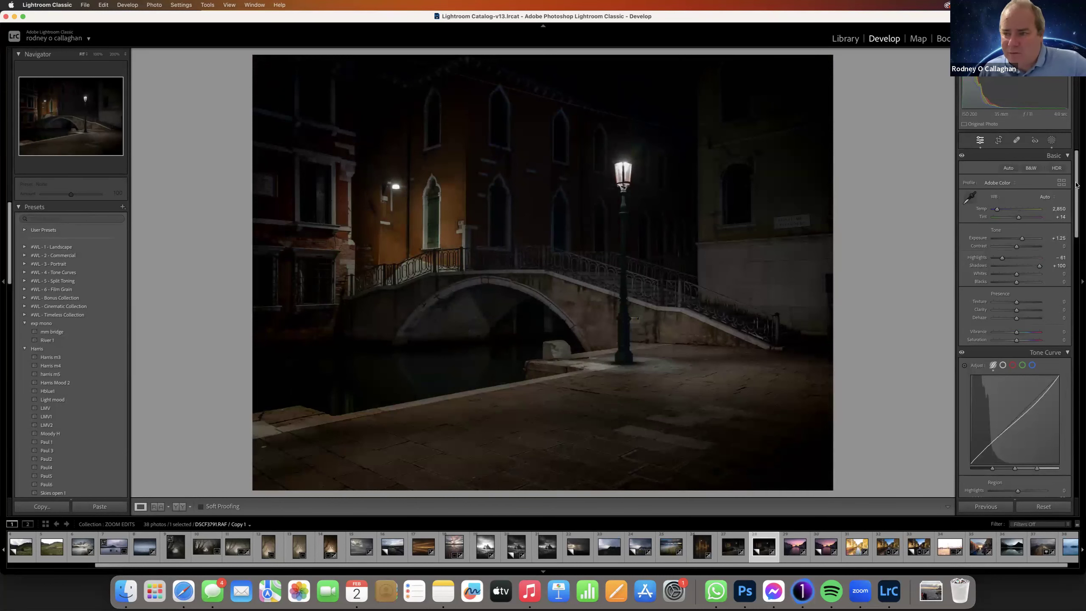
- Try the night photo's tone curve Darks at +100, lower its Shadows slightly, and reset the Darks
scroll(1076, 185, "down", 5)
left_click_drag(1018, 376, 1046, 377)
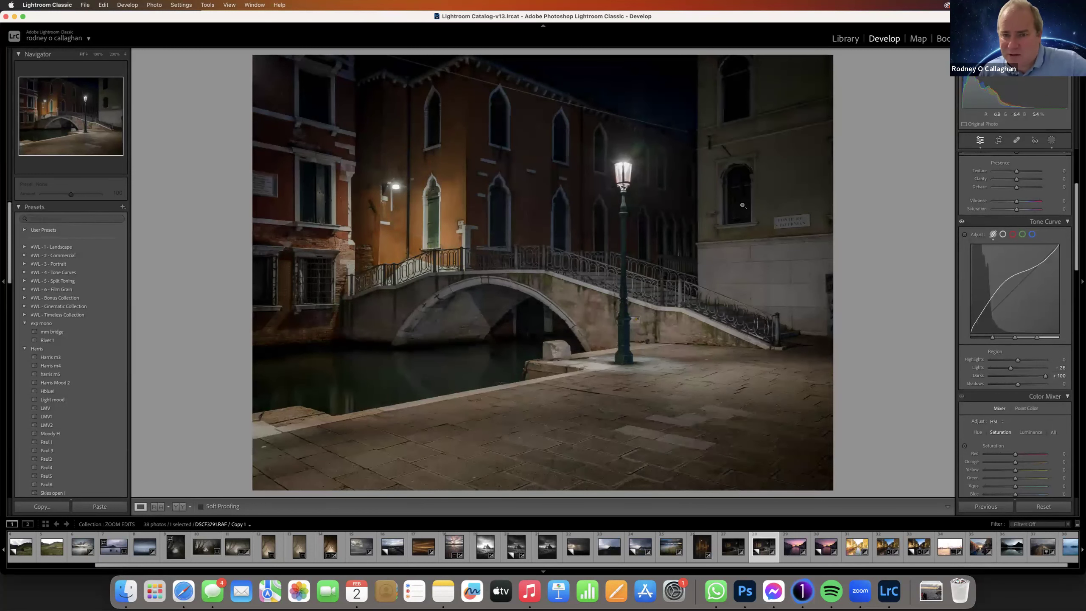
mouse_move(1018, 388)
left_mouse_down()
mouse_move(1032, 389)
mouse_move(1019, 389)
left_mouse_up()
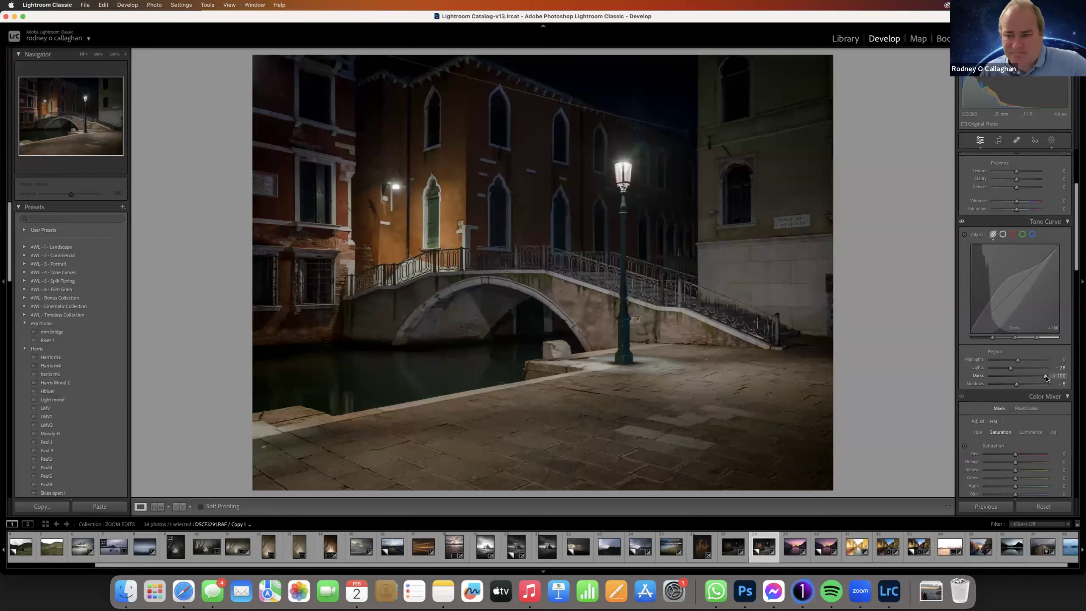
double_click(1046, 376)
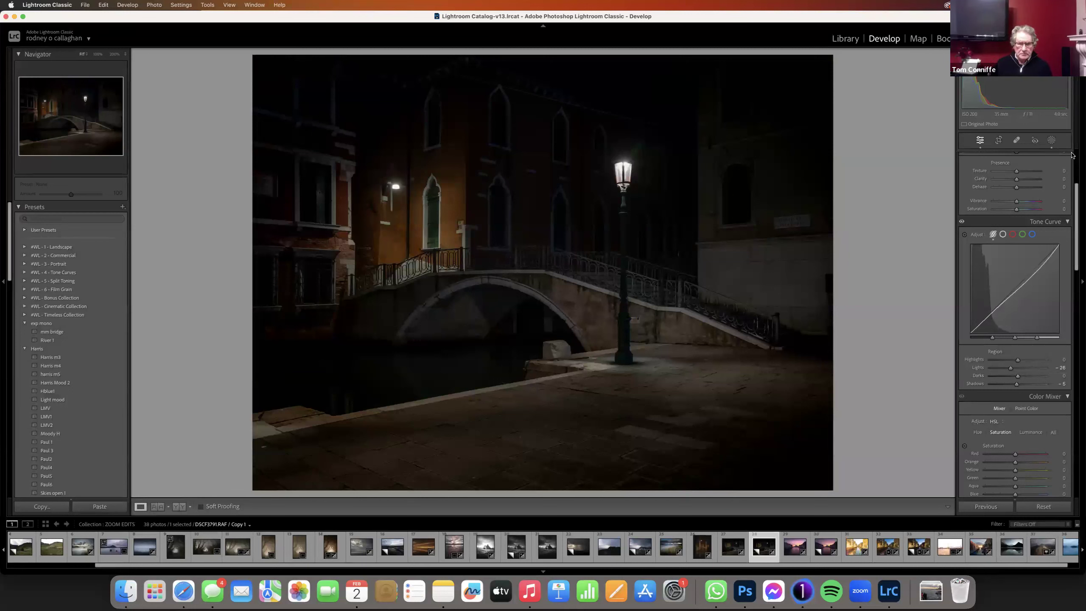
- Add a large radial gradient mask over the buildings and bridge, and raise the midpoint of its curve to brighten the area
left_click(1051, 141)
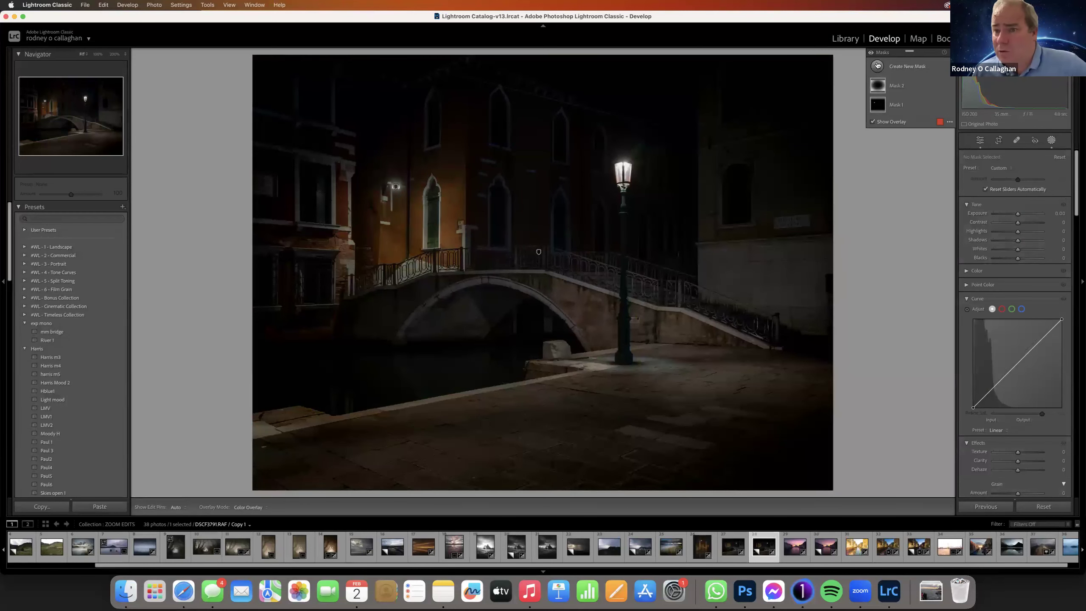
left_click(877, 65)
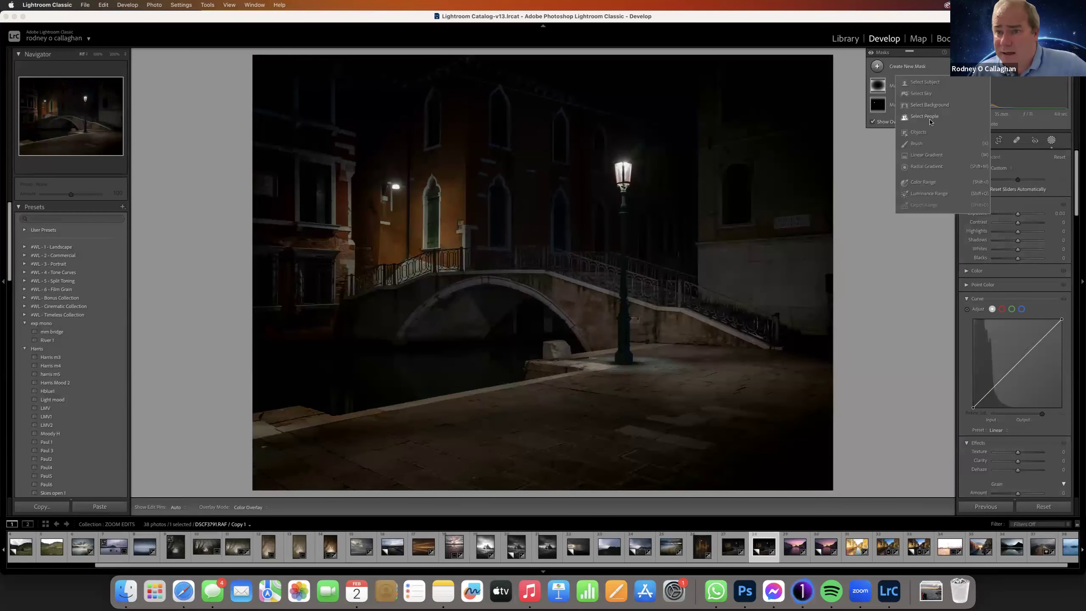
left_click(927, 166)
left_click_drag(505, 200, 714, 347)
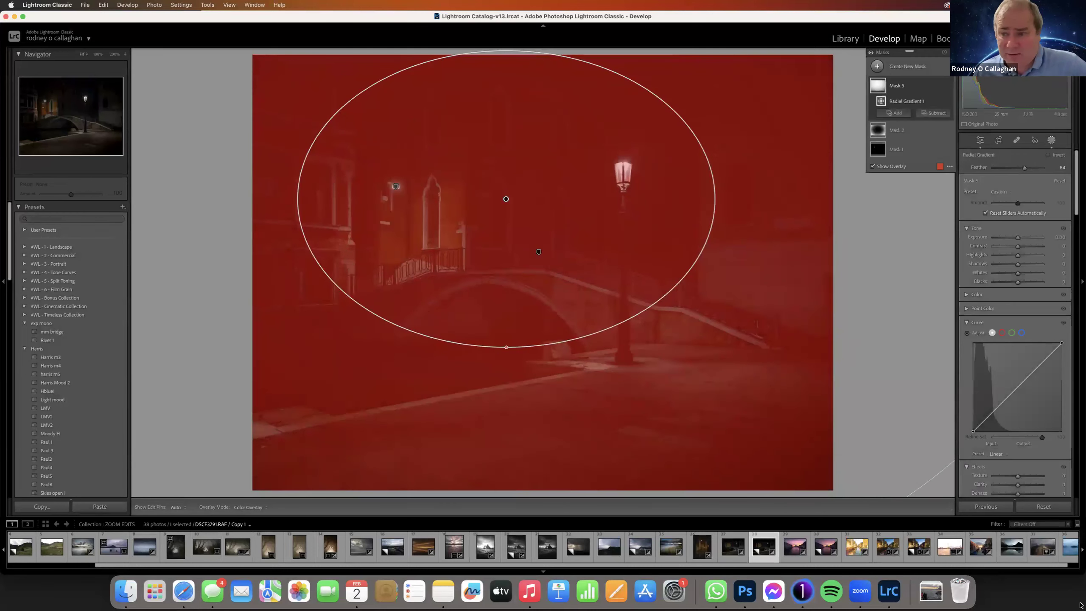
mouse_move(1019, 386)
left_mouse_down()
mouse_move(1019, 348)
mouse_move(1015, 371)
left_mouse_up()
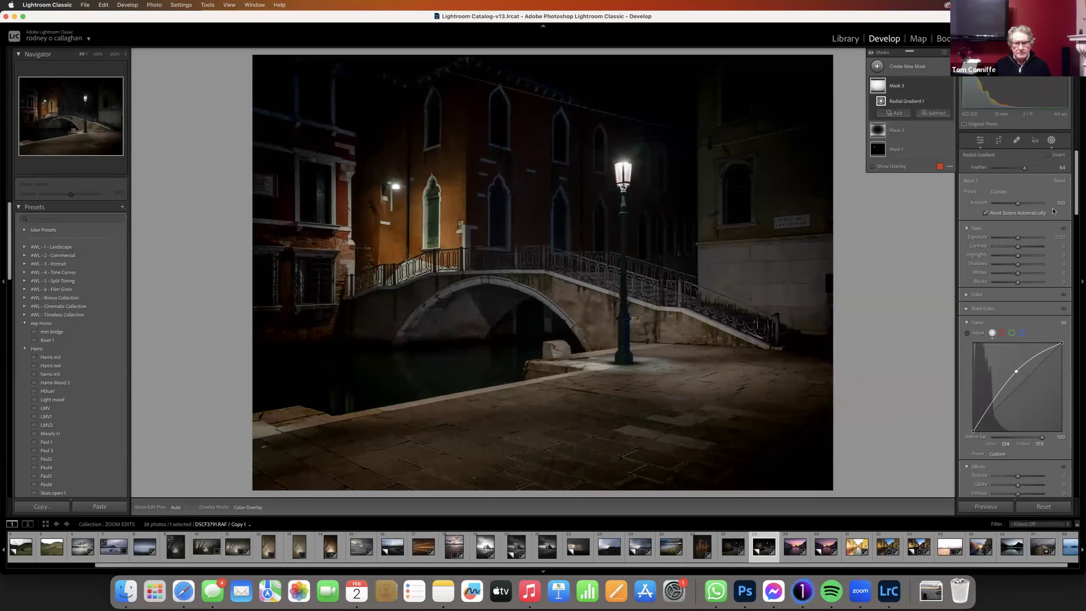